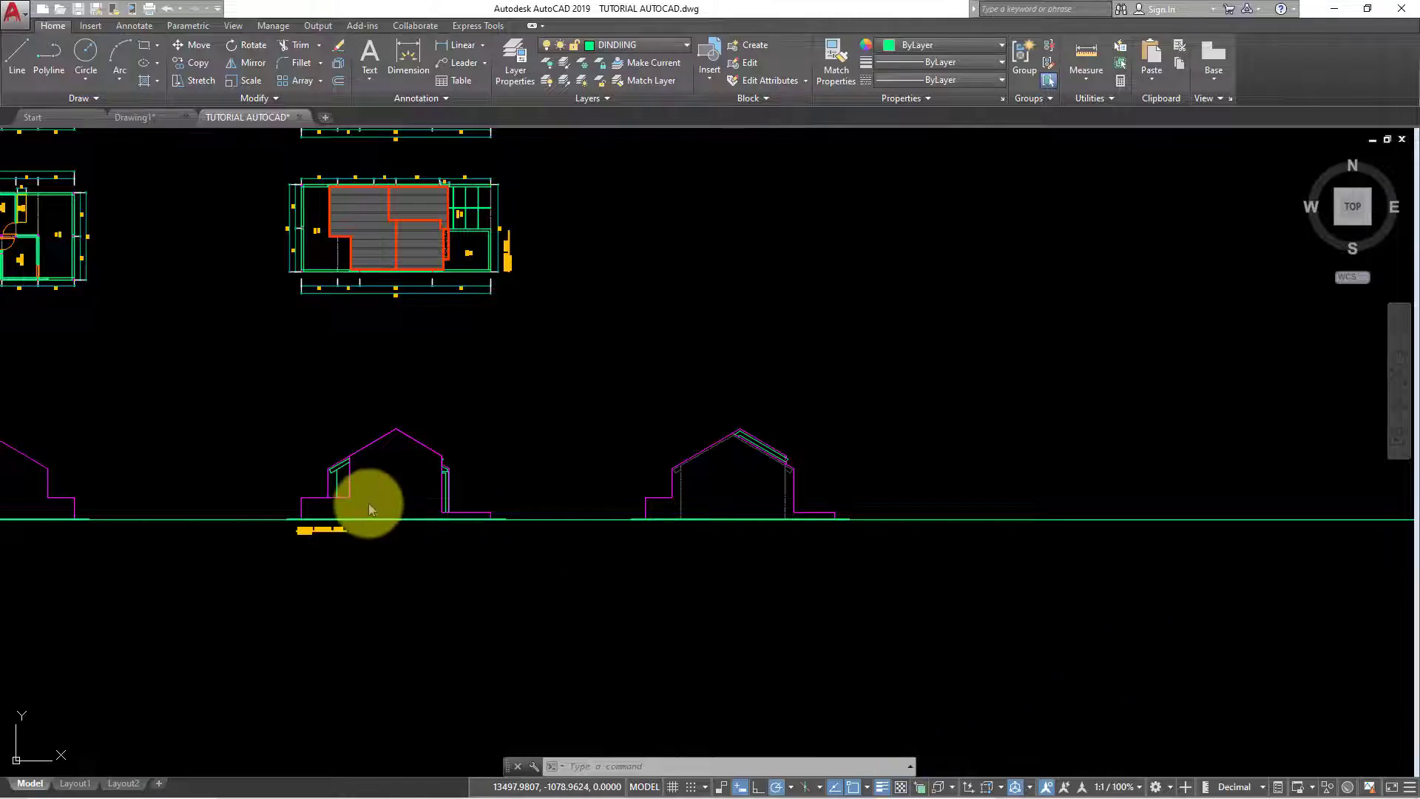
Switch to the SketchUp house model and orbit it to examine its left side
scroll(368, 503, "up", 2)
scroll(366, 514, "up", 2)
scroll(443, 510, "up", 3)
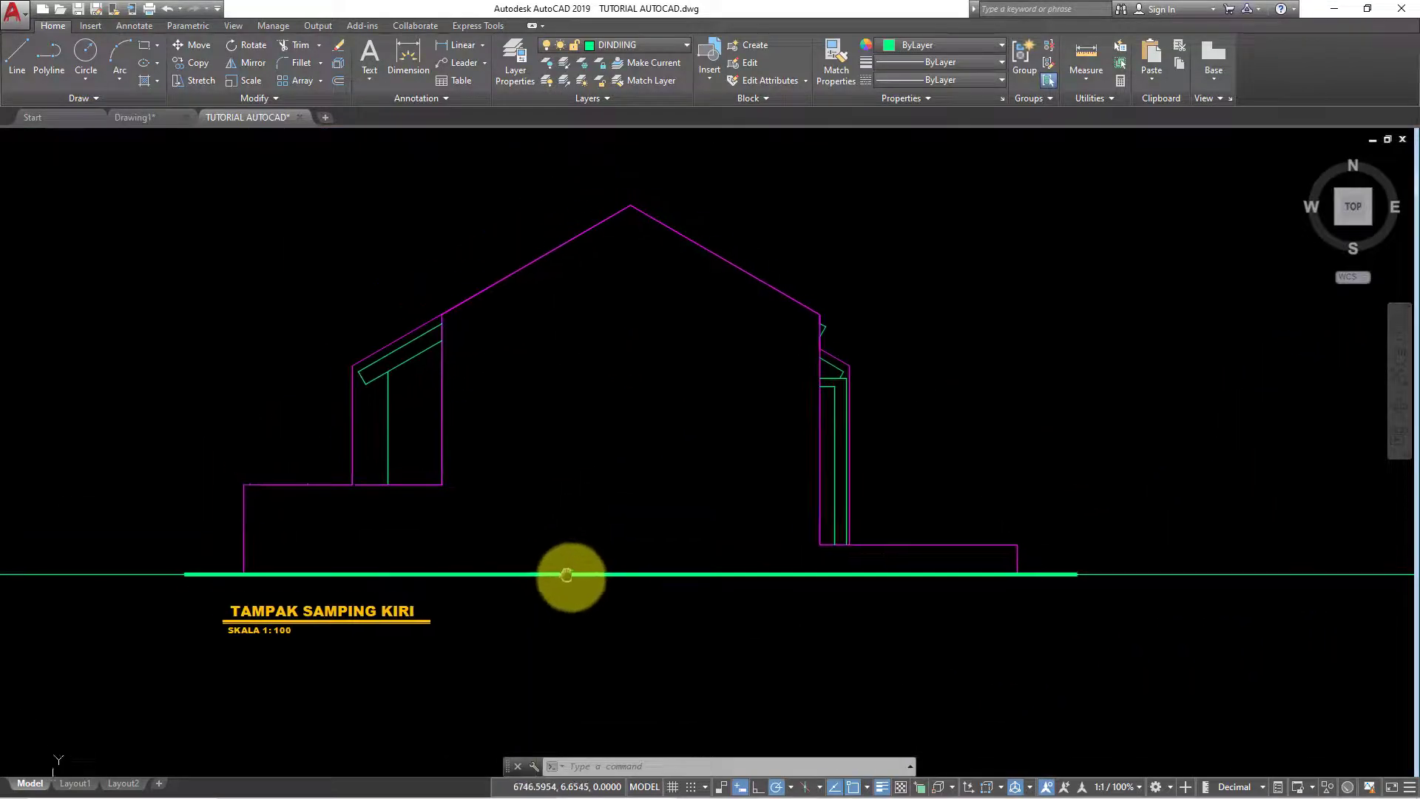
scroll(566, 574, "up", 2)
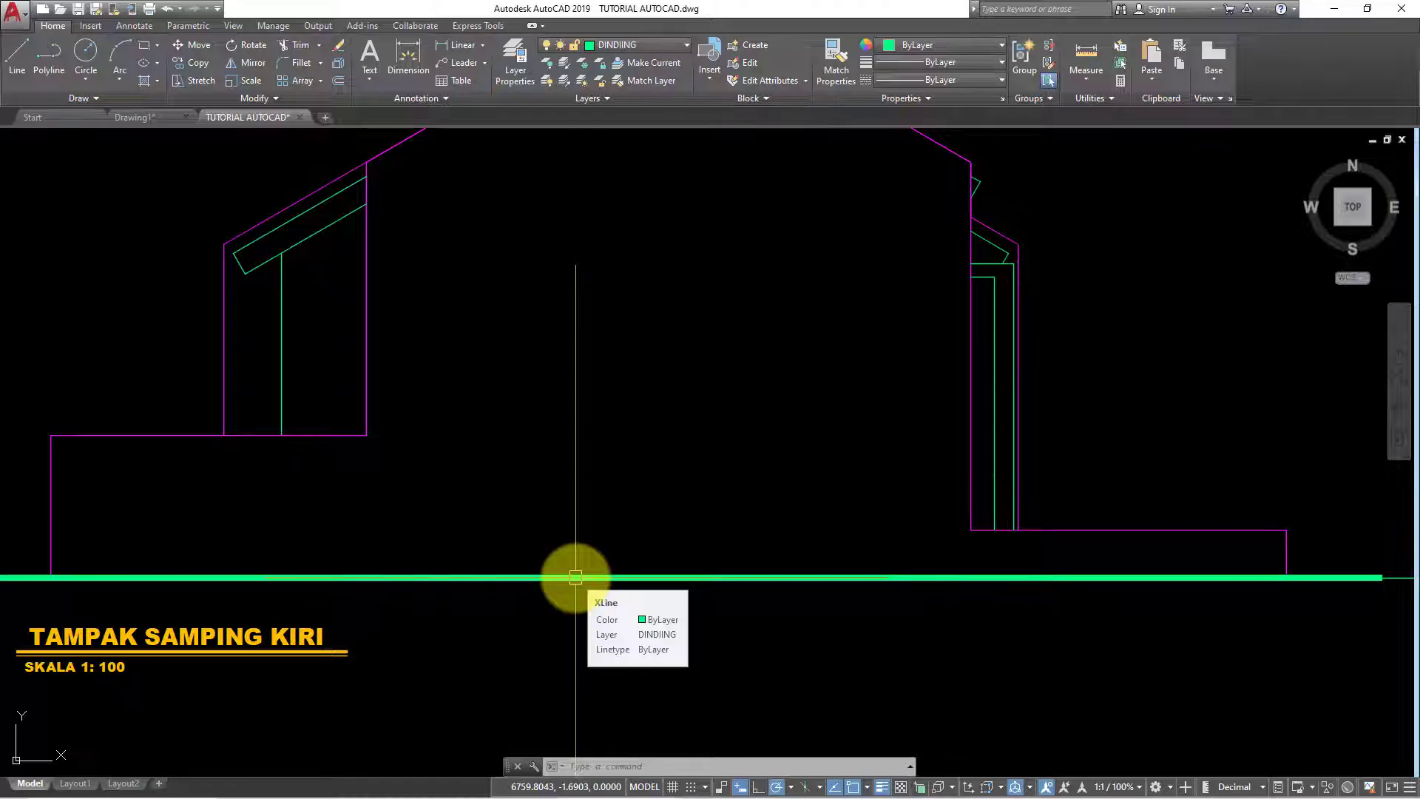
scroll(575, 577, "down", 1)
scroll(562, 573, "down", 3)
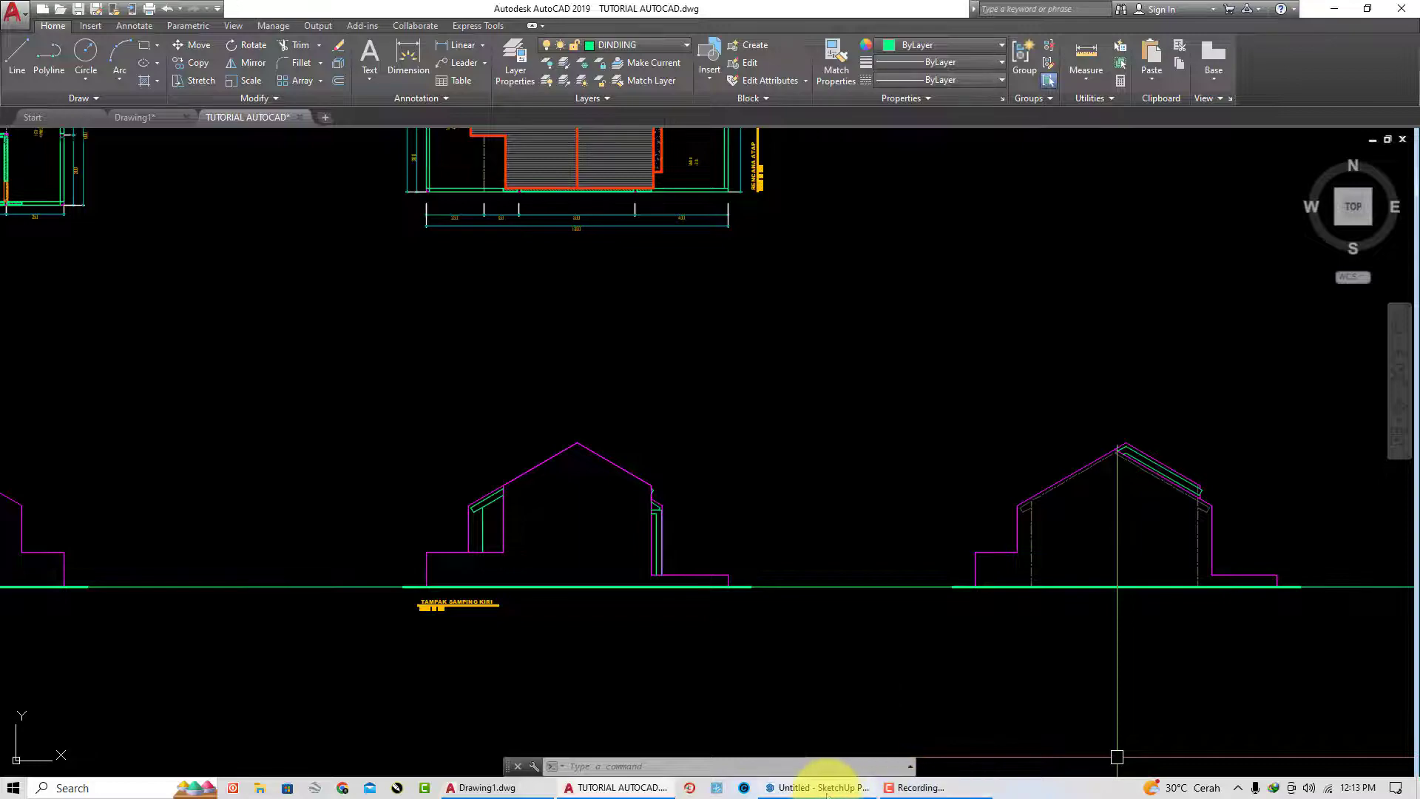
left_click(827, 790)
scroll(736, 641, "down", 3)
scroll(740, 650, "up", 2)
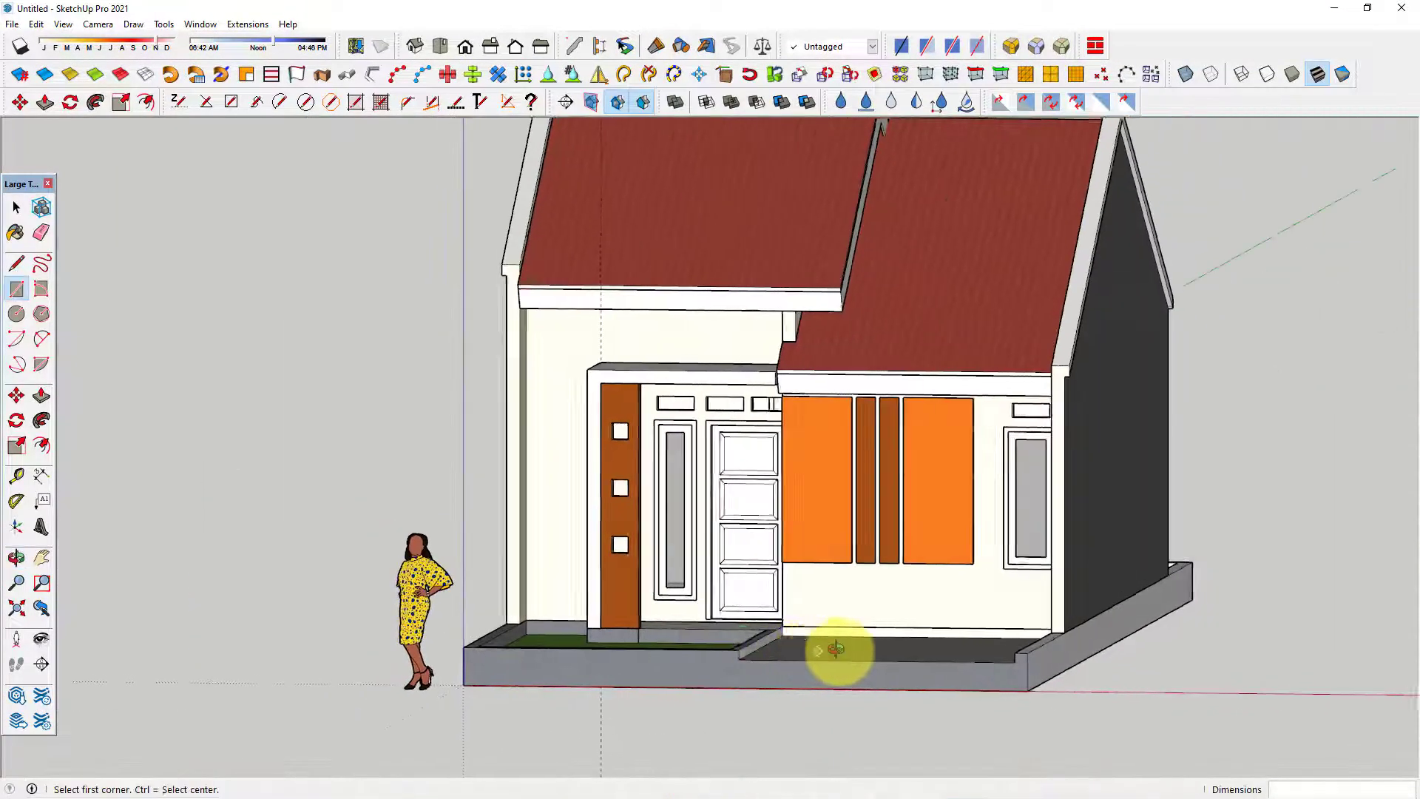
mouse_move(836, 650)
middle_mouse_down()
mouse_move(570, 670)
mouse_move(587, 672)
middle_mouse_up()
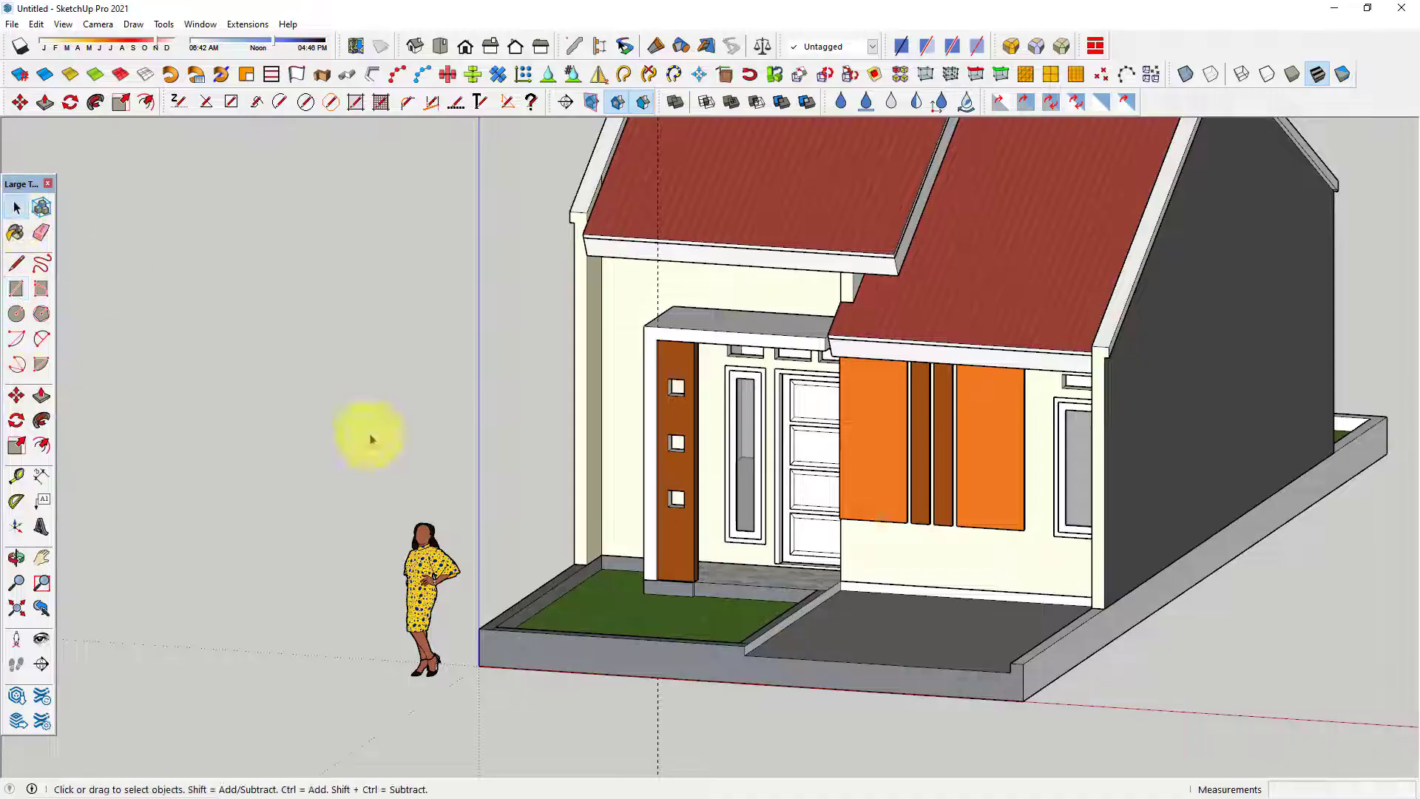
mouse_move(371, 439)
middle_mouse_down()
mouse_move(827, 655)
mouse_move(991, 650)
mouse_move(660, 572)
middle_mouse_up()
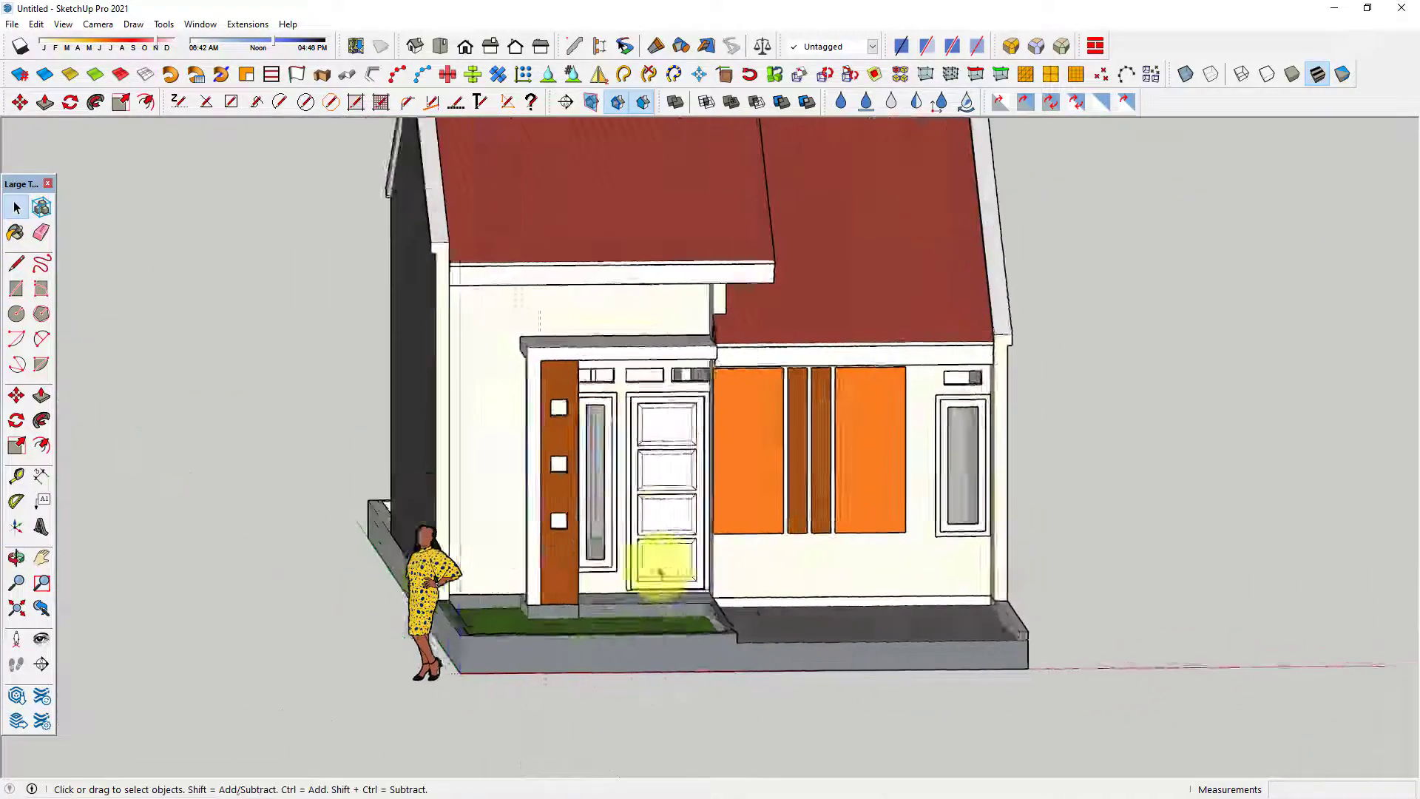
scroll(660, 572, "down", 3)
View the house from the front and from slightly below, then go back to AutoCAD
left_click(470, 54)
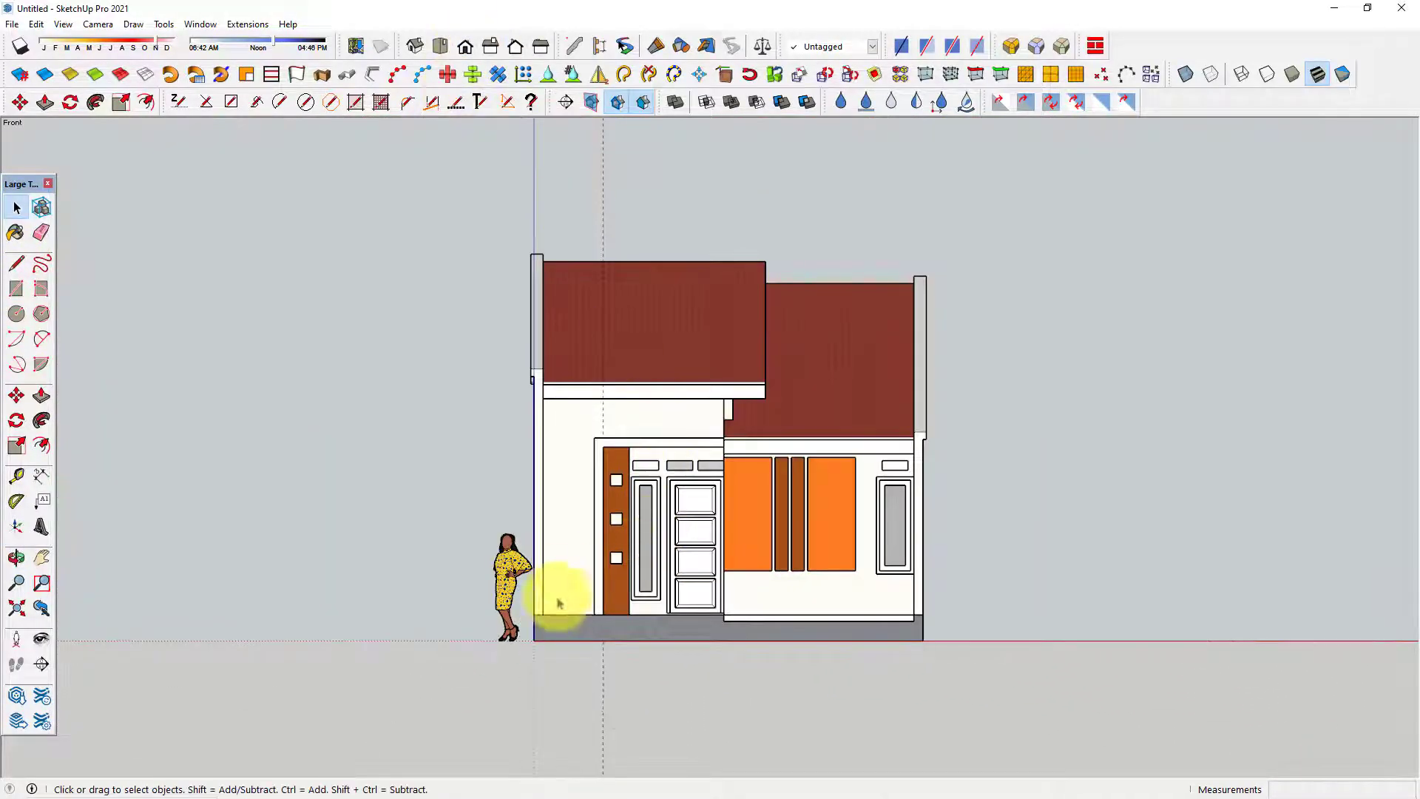
scroll(811, 570, "up", 1)
scroll(811, 568, "up", 1)
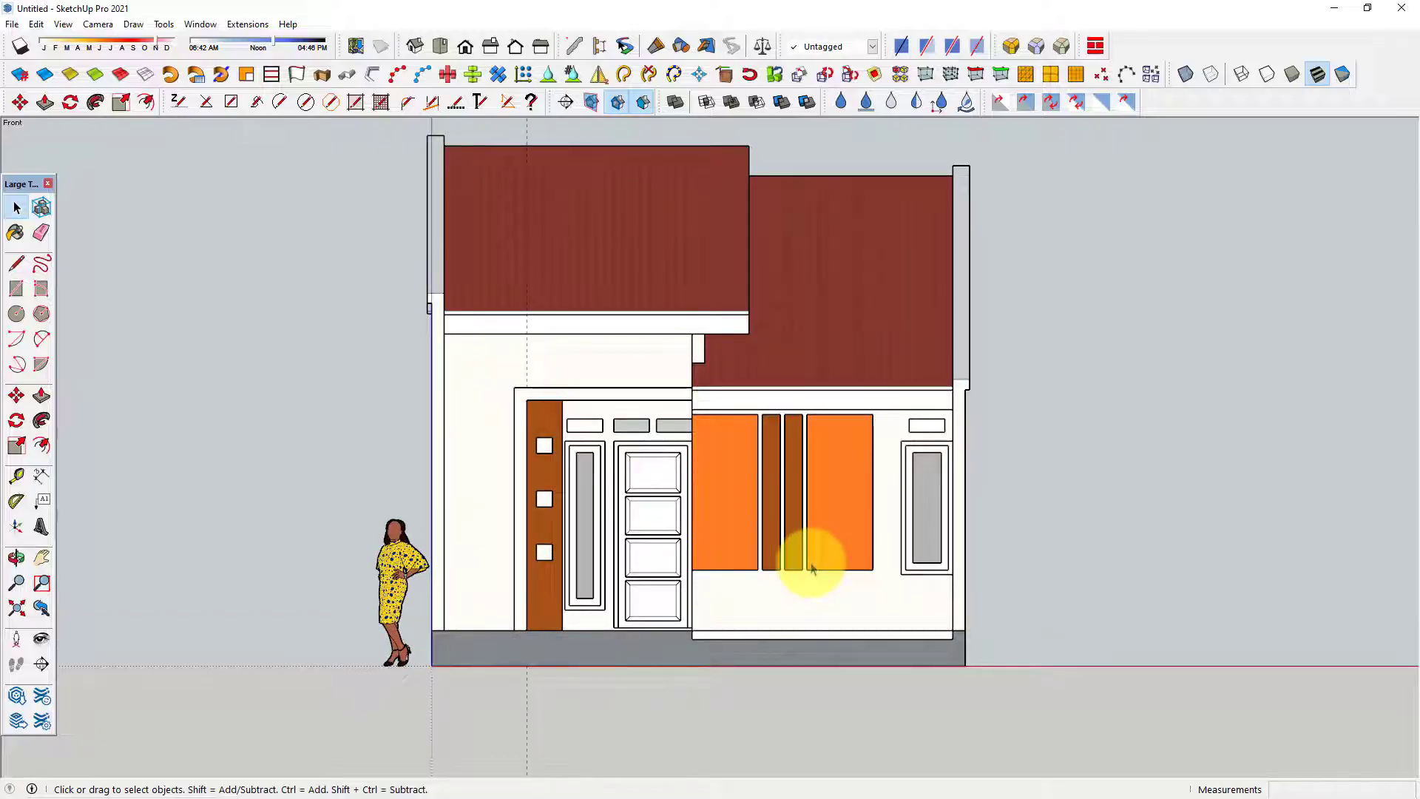
scroll(811, 567, "up", 1)
scroll(812, 568, "up", 1)
scroll(717, 470, "up", 2)
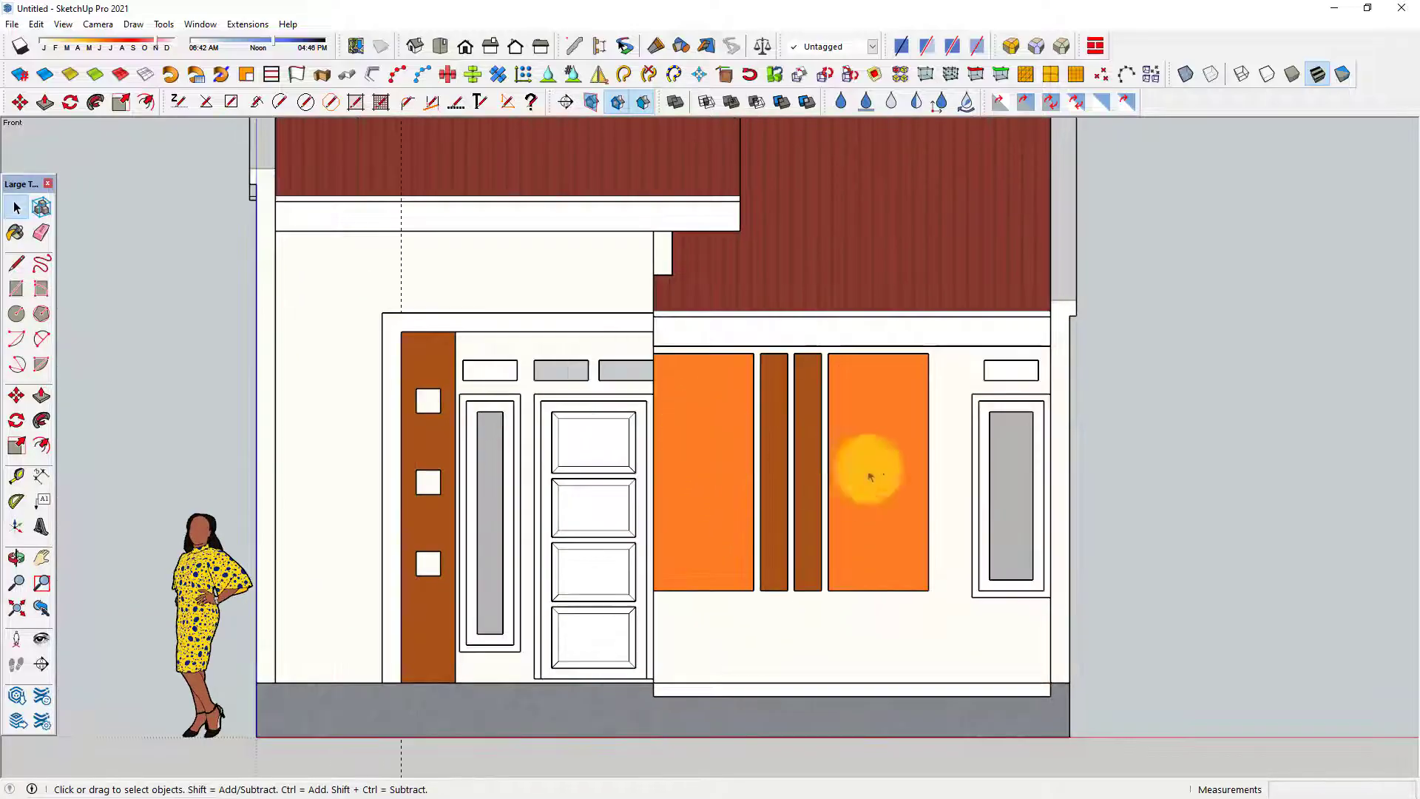
scroll(437, 396, "up", 1)
scroll(433, 398, "up", 1)
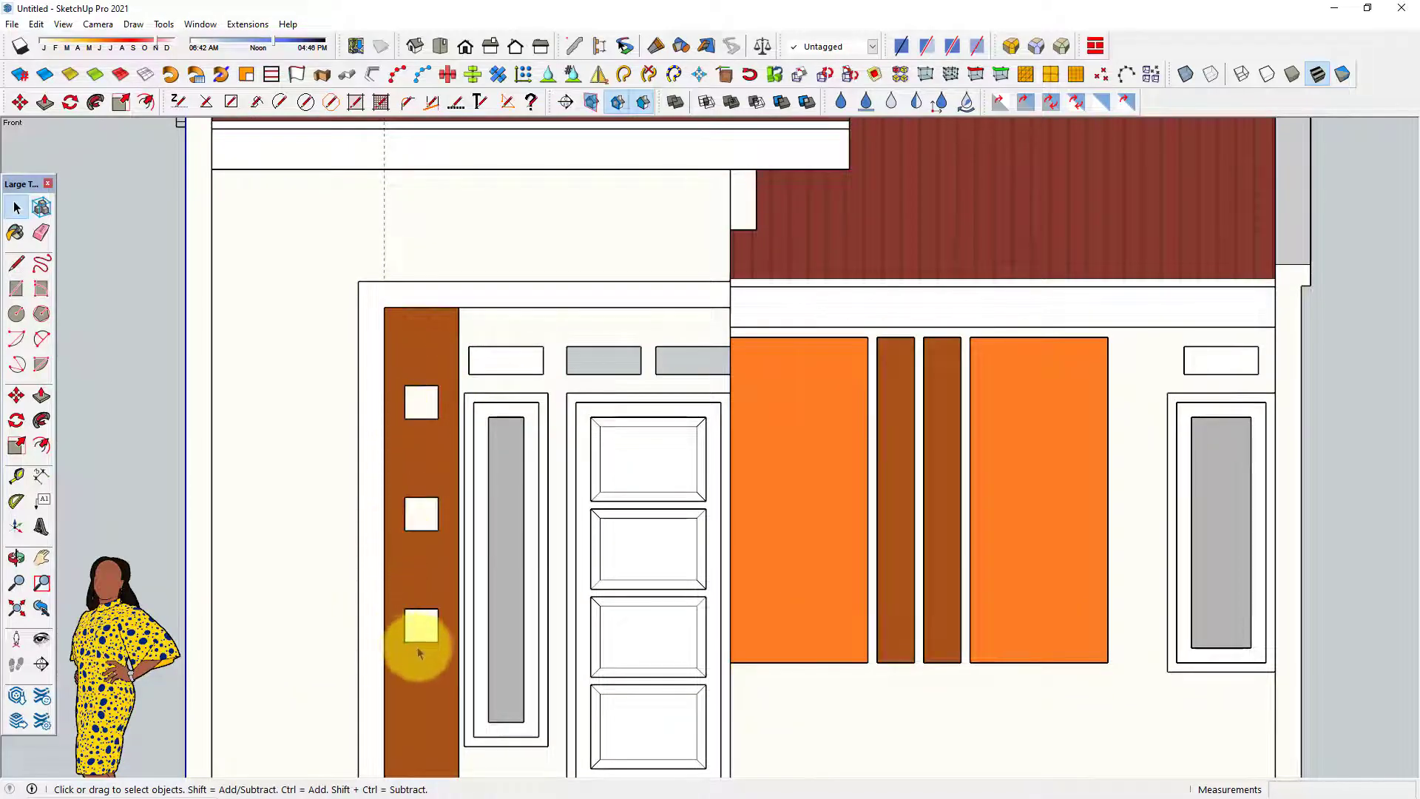
middle_click_drag(419, 652, 437, 520)
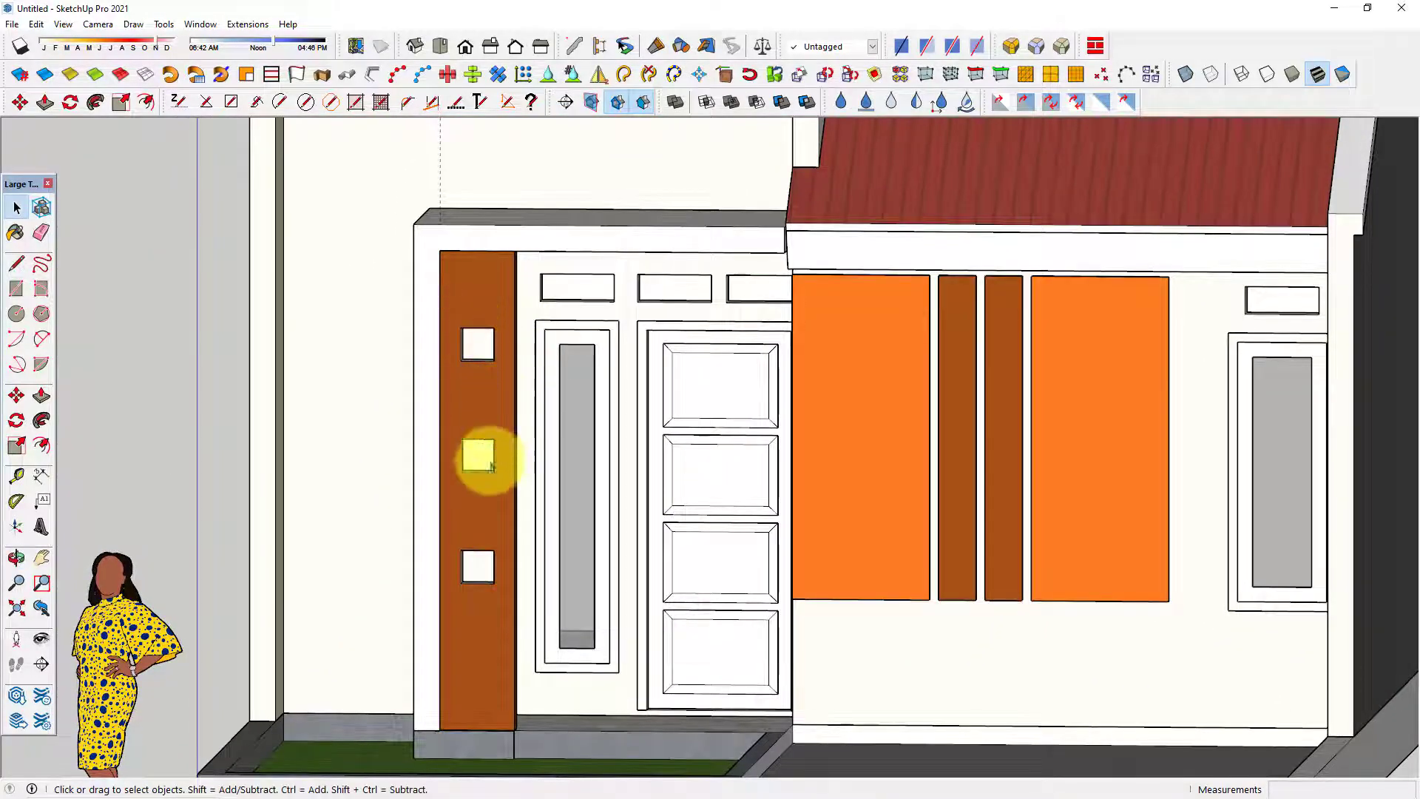
mouse_move(460, 384)
middle_mouse_down()
mouse_move(481, 373)
mouse_move(537, 397)
middle_mouse_up()
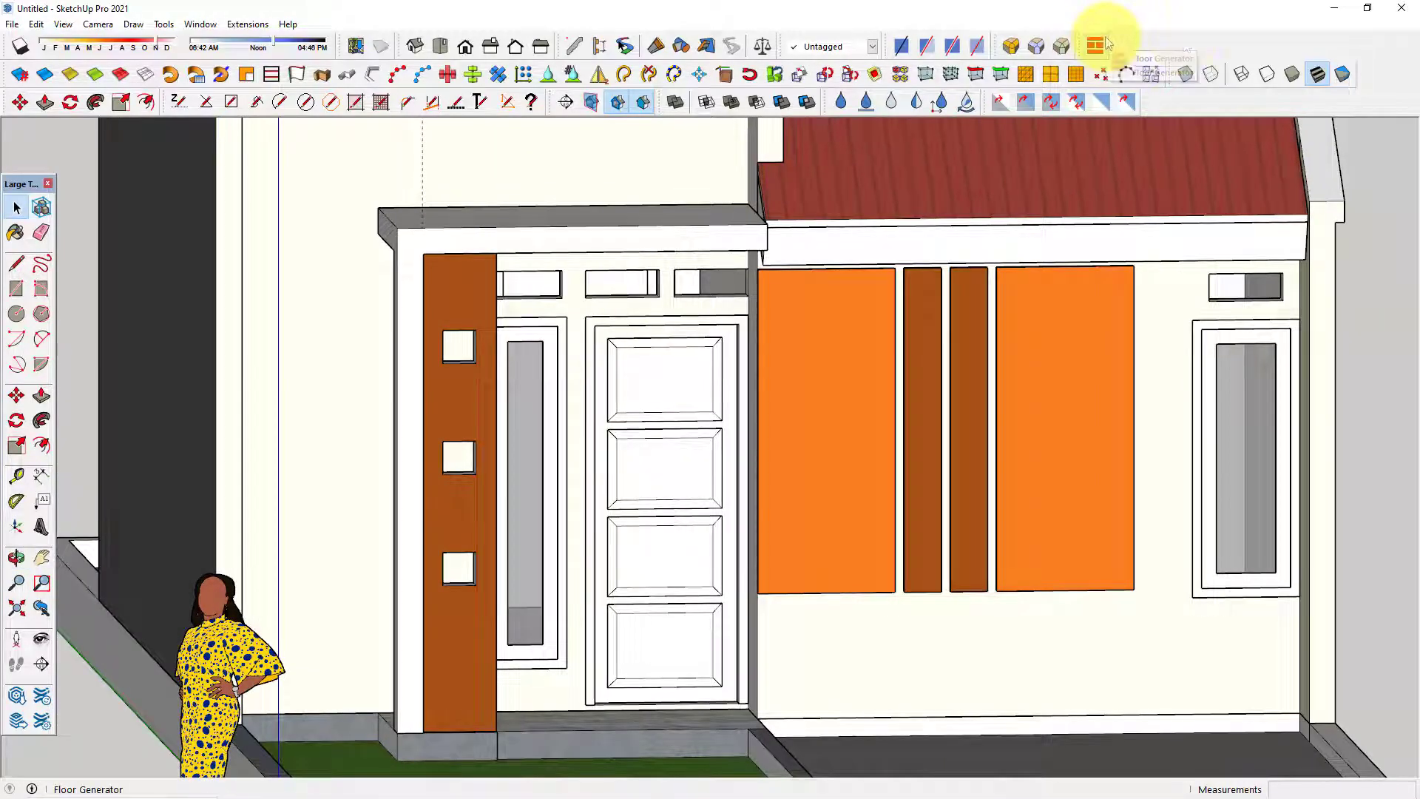
left_click(1339, 13)
Window-select the floor and roof plans and copy them beside the originals
scroll(951, 307, "down", 3)
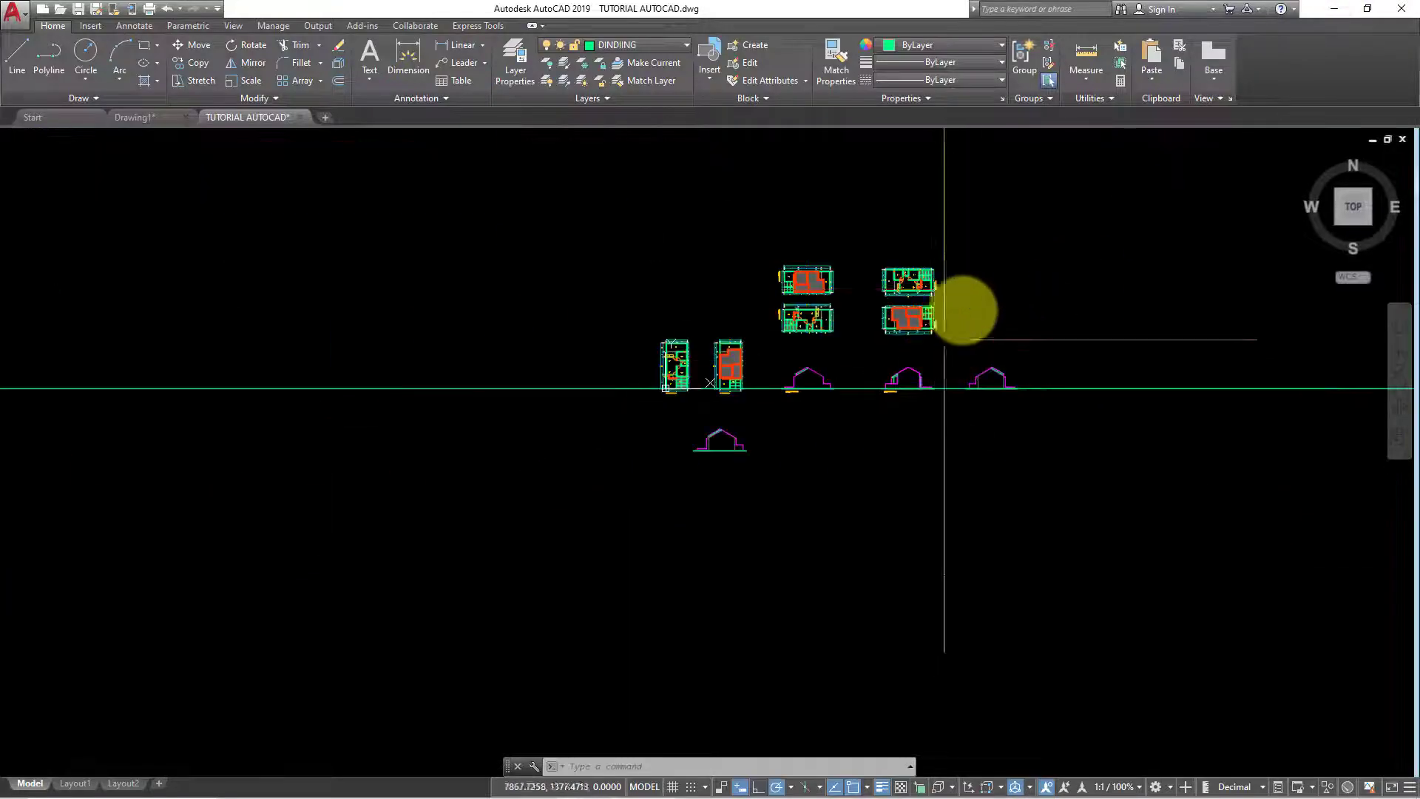
scroll(692, 396, "down", 3)
scroll(545, 427, "up", 3)
scroll(523, 427, "up", 2)
scroll(412, 545, "up", 3)
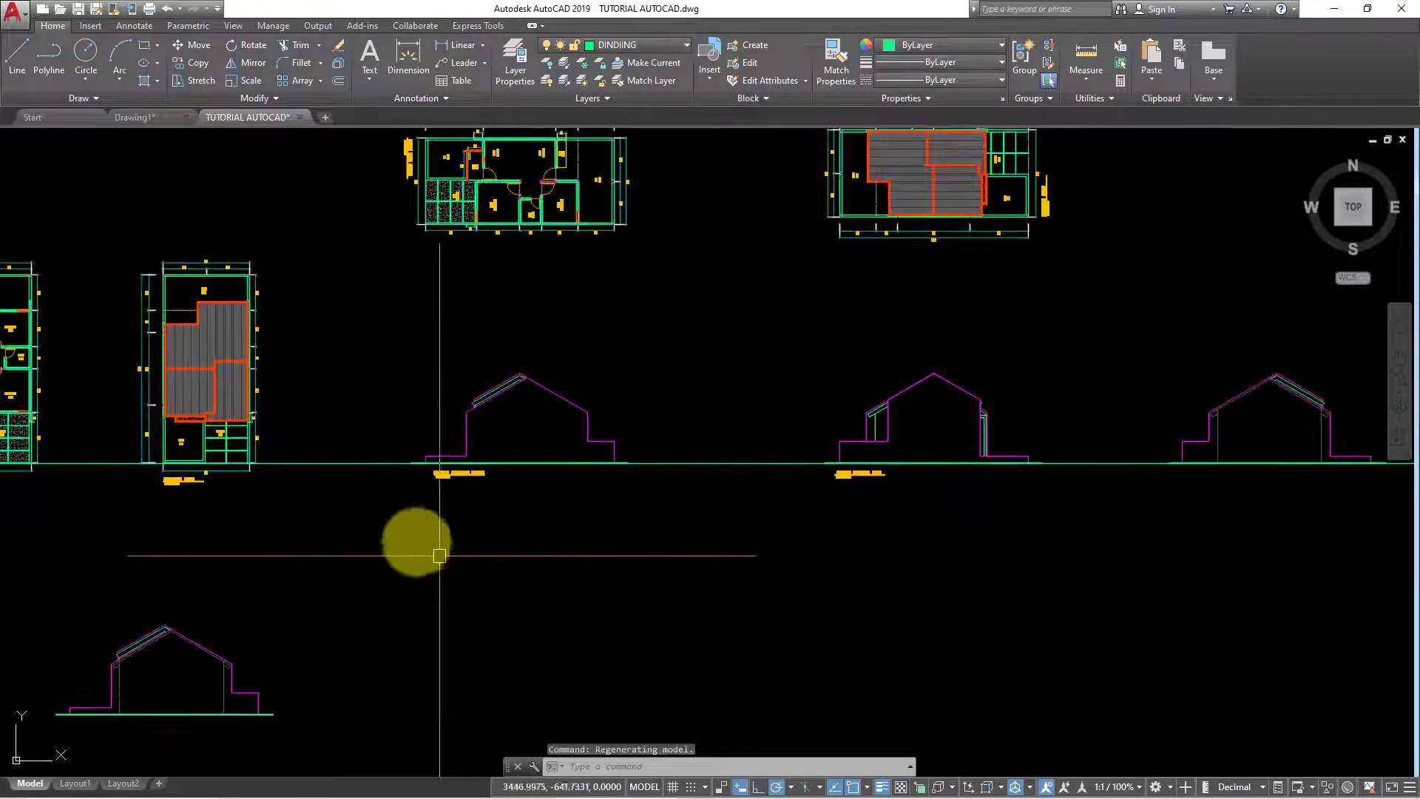
middle_click_drag(127, 440, 331, 436)
left_click(175, 252)
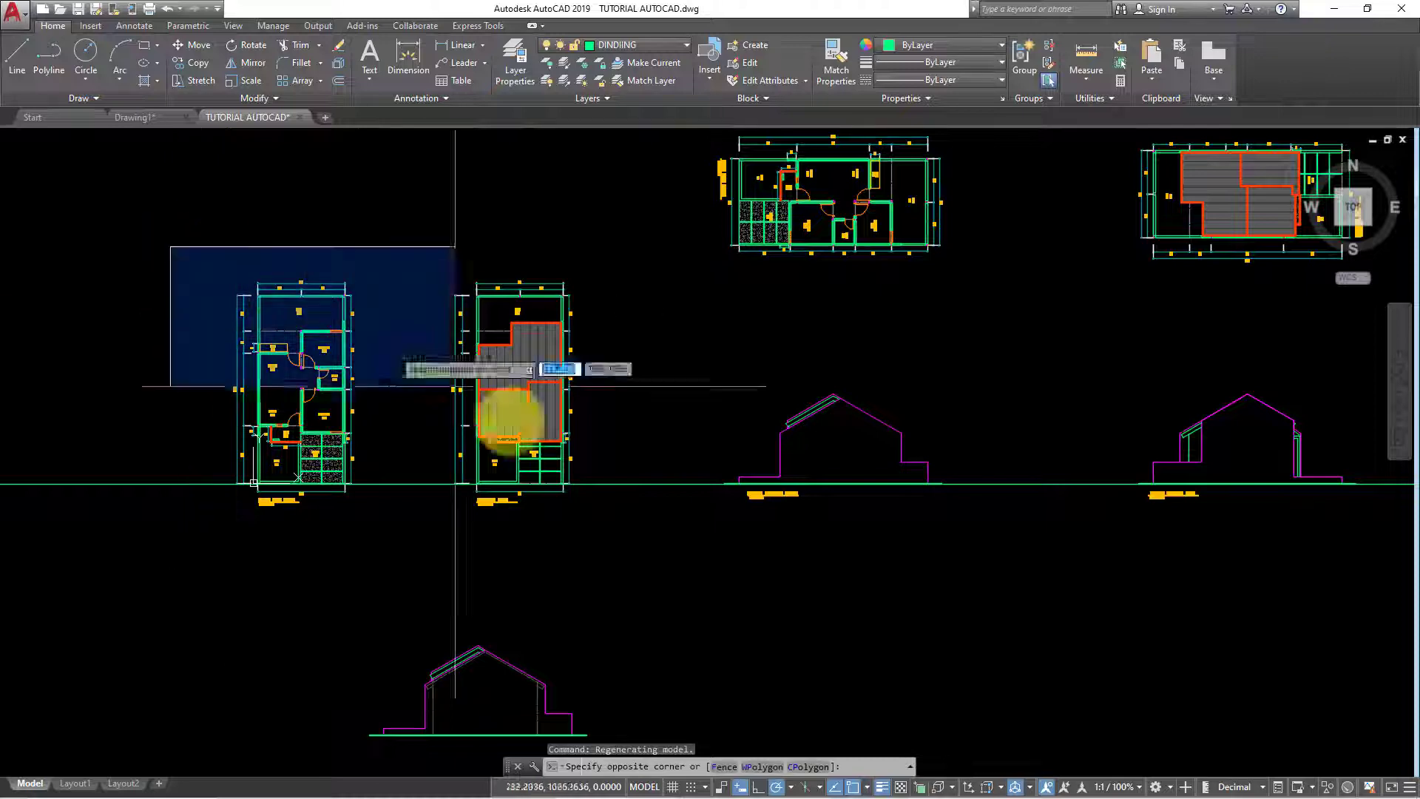
left_click(571, 539)
left_click(192, 62)
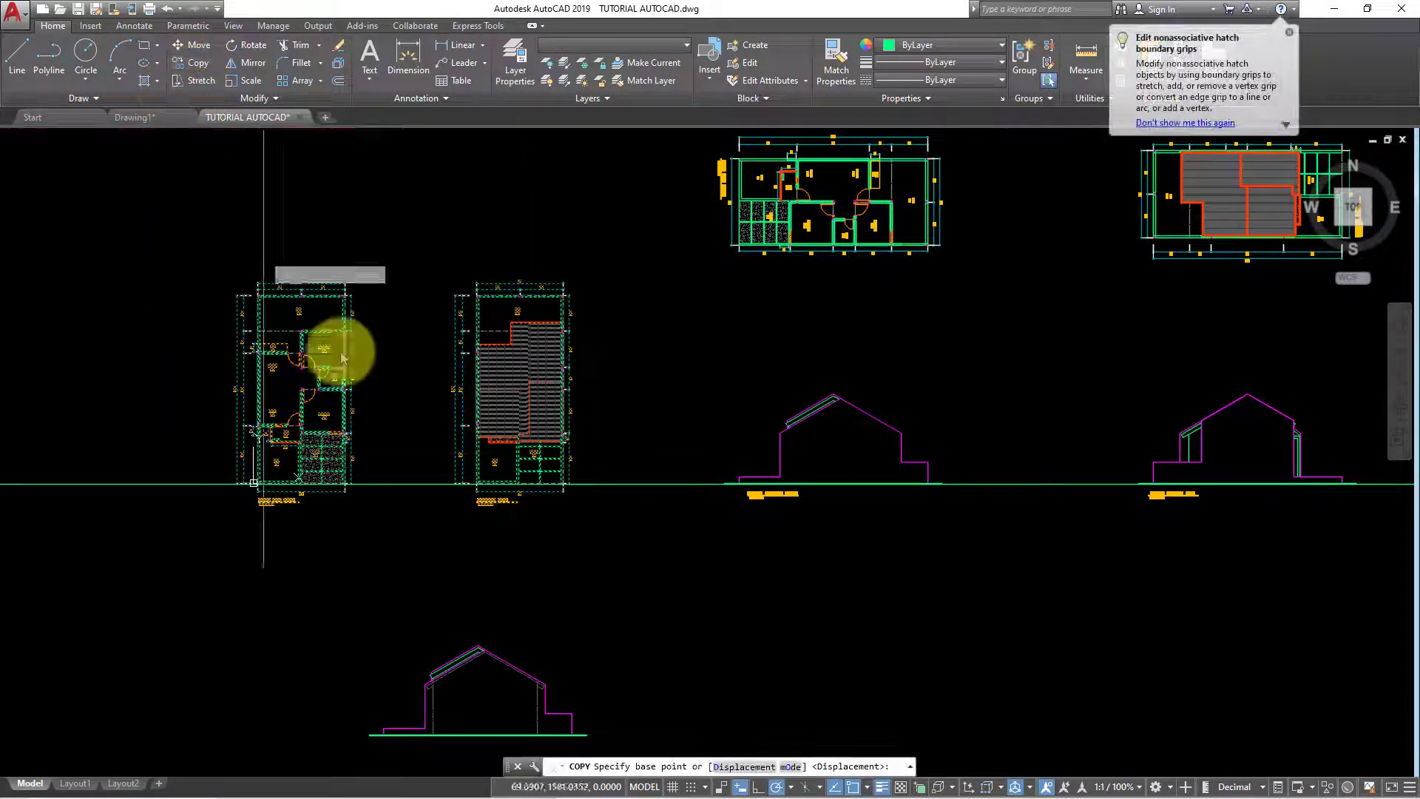
left_click(389, 381)
scroll(621, 384, "down", 5)
scroll(845, 373, "up", 2)
scroll(507, 380, "up", 1)
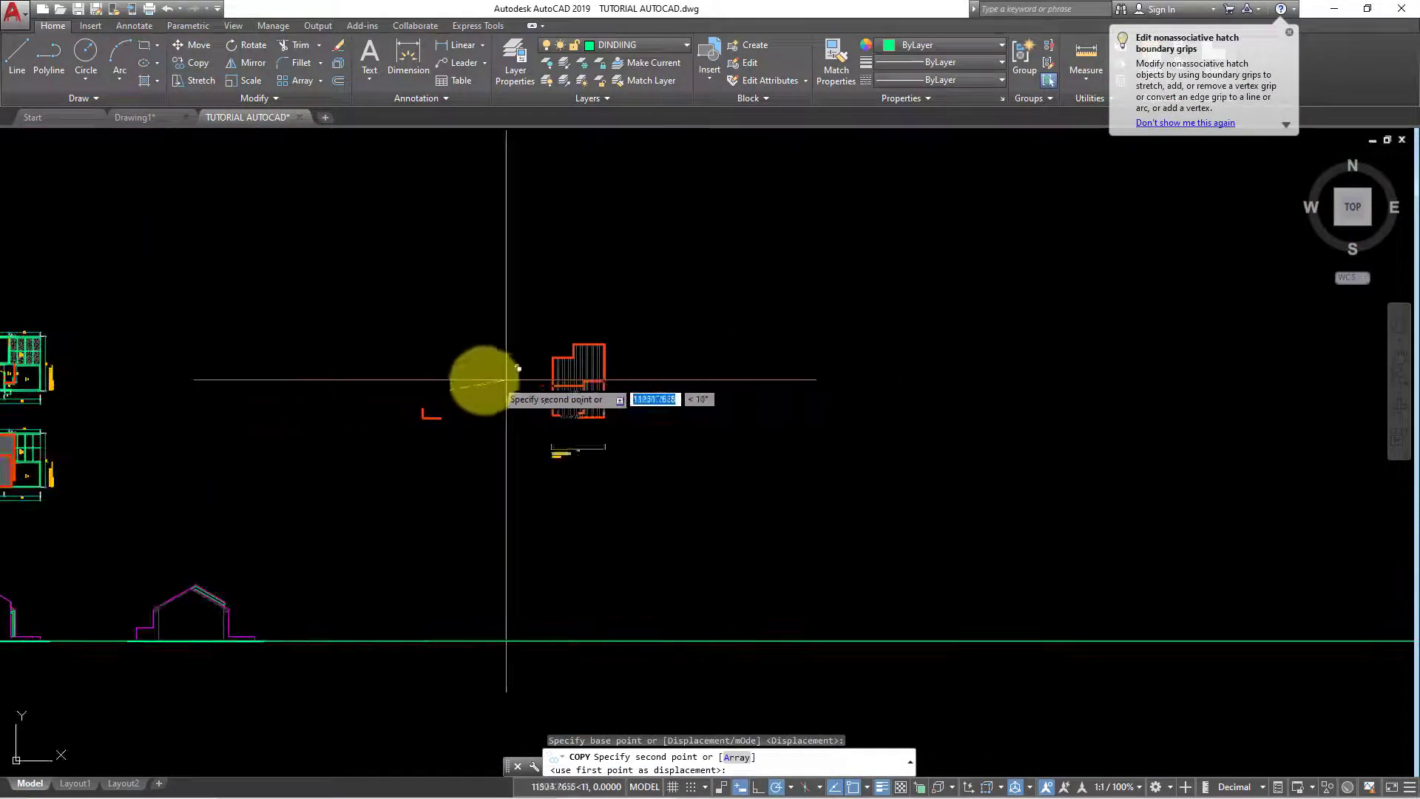
scroll(421, 380, "up", 1)
left_click(392, 385)
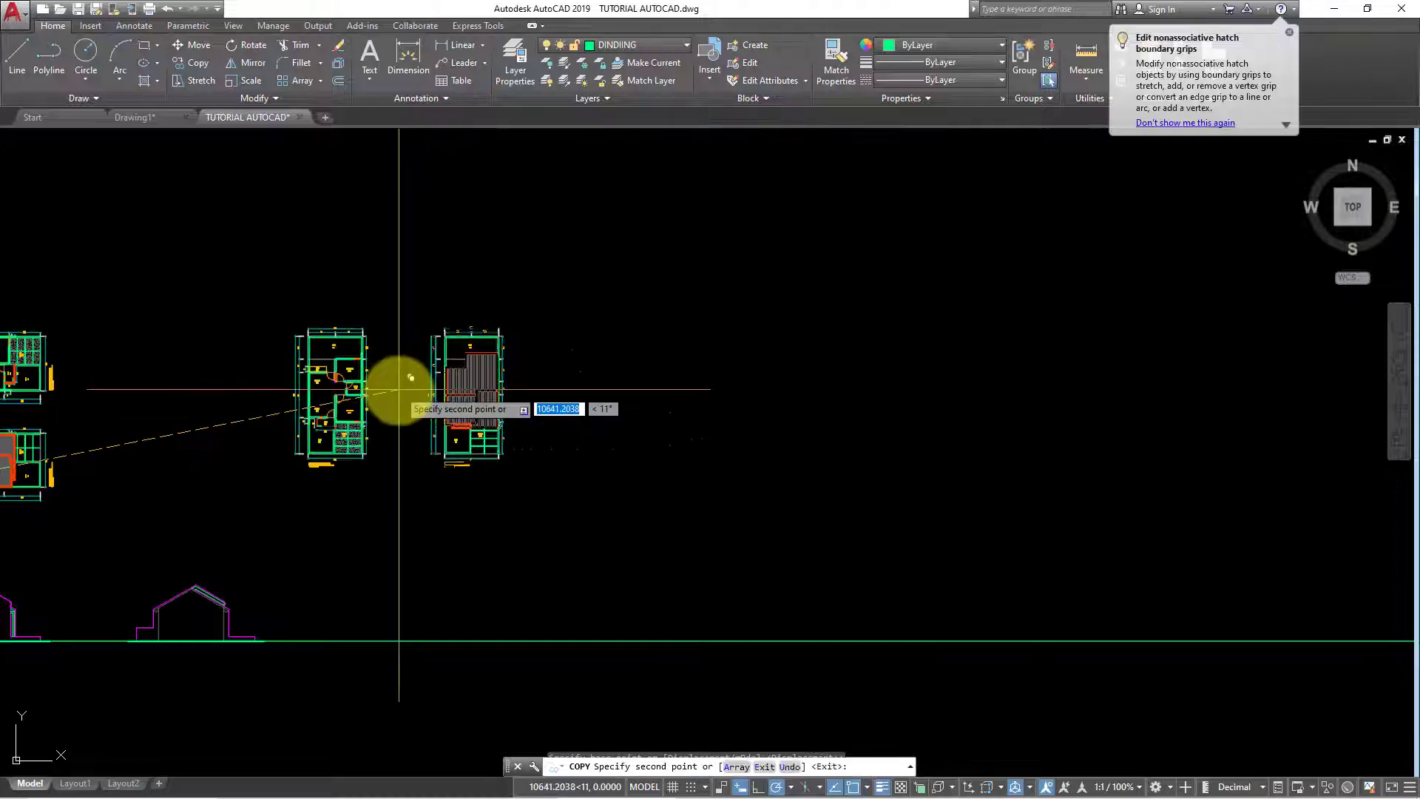
key("Escape")
Select the copied roof plan and group its objects together
middle_click_drag(396, 387, 517, 382)
left_click(500, 281)
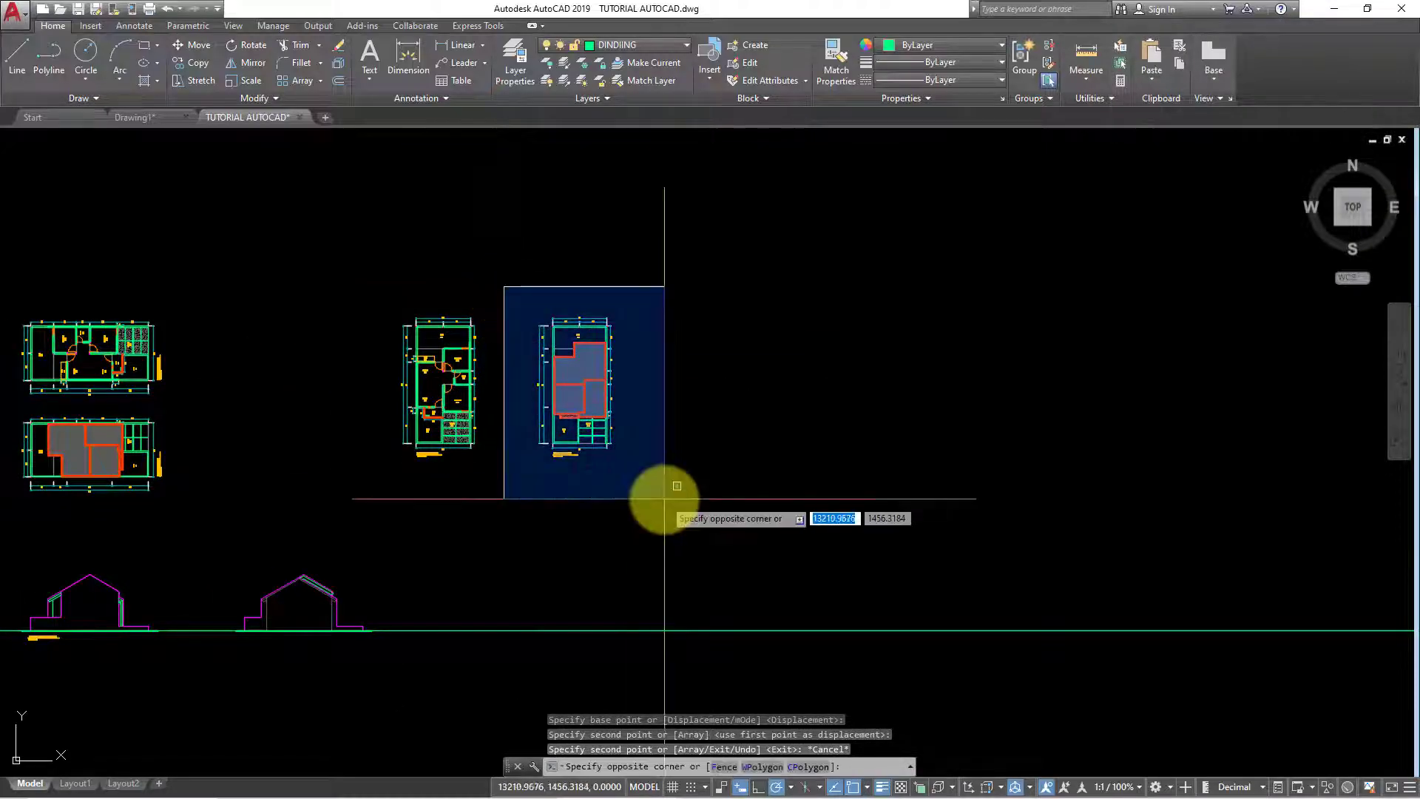
left_click(657, 498)
middle_click_drag(663, 508, 672, 528)
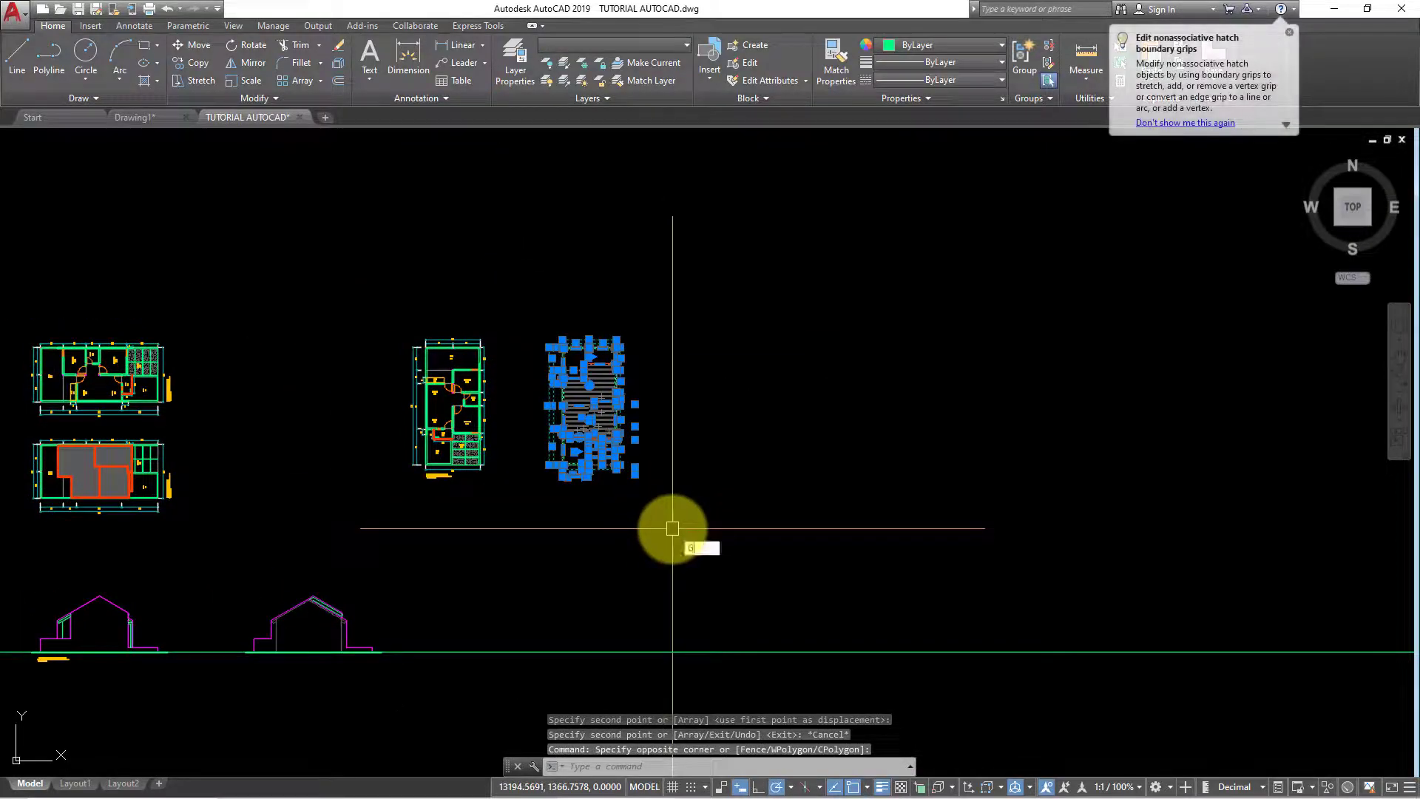
key("Return")
scroll(589, 448, "up", 2)
Move the grouped roof plan from its corner onto the floor plan corner
type("m")
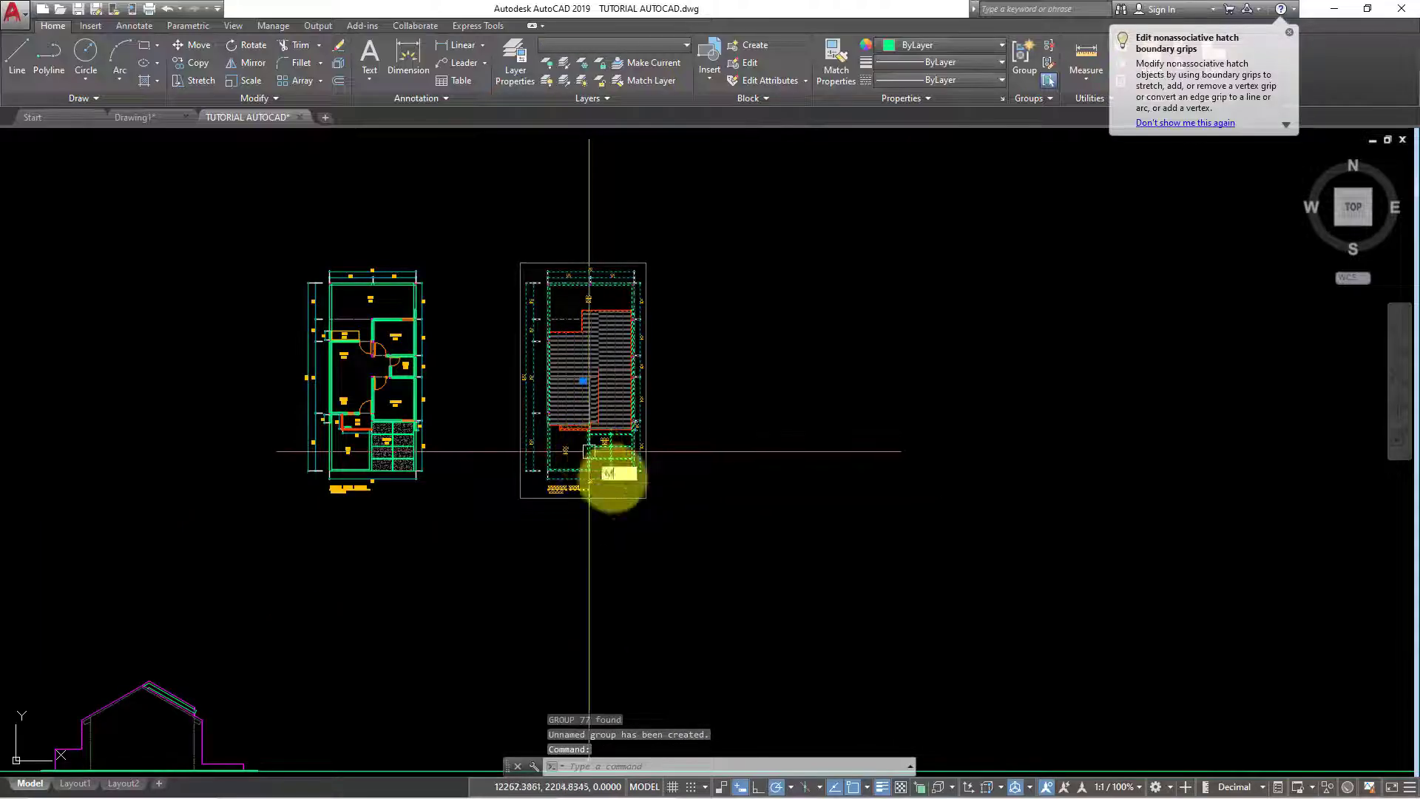
key("Return")
scroll(624, 481, "up", 5)
scroll(644, 460, "up", 4)
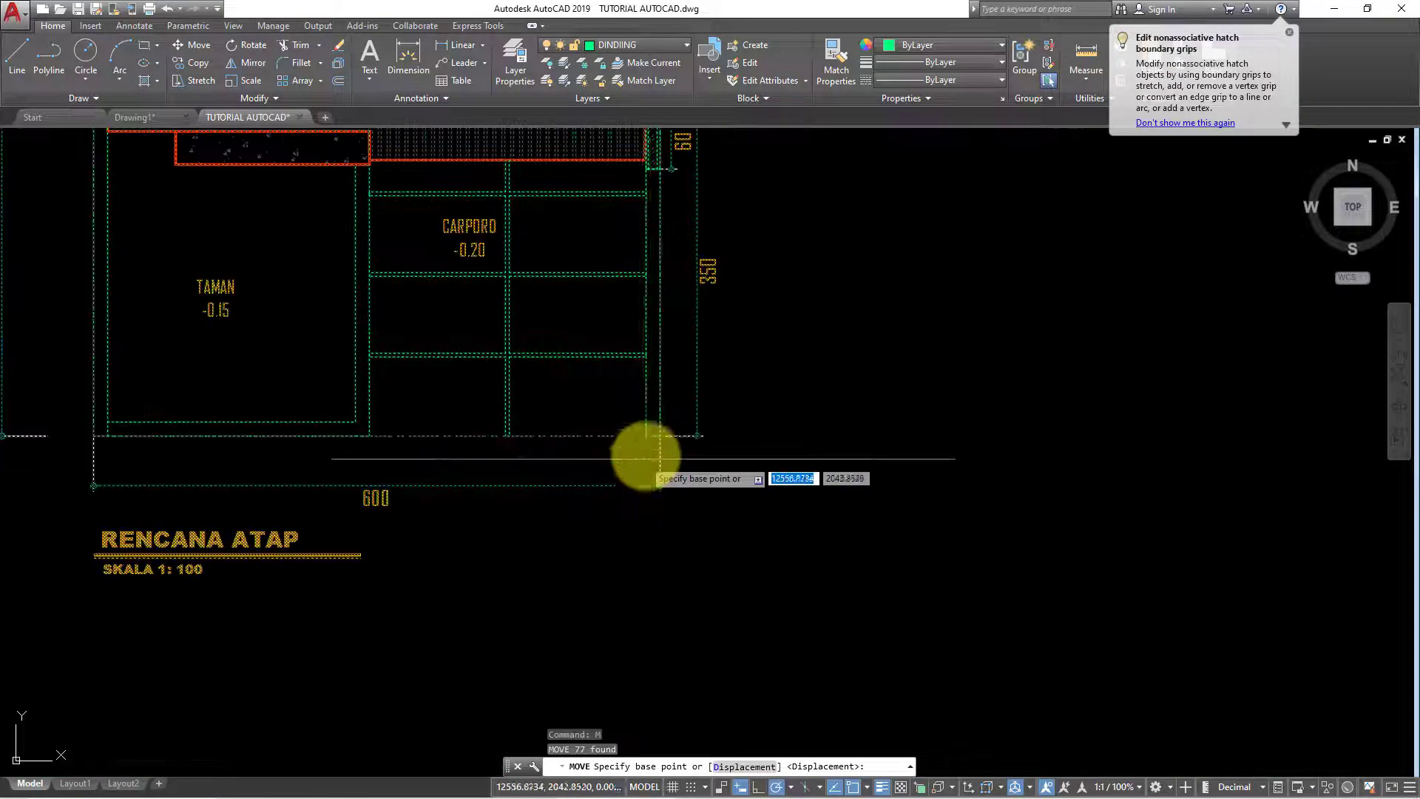
scroll(663, 436, "up", 3)
left_click(662, 416)
scroll(694, 386, "down", 6)
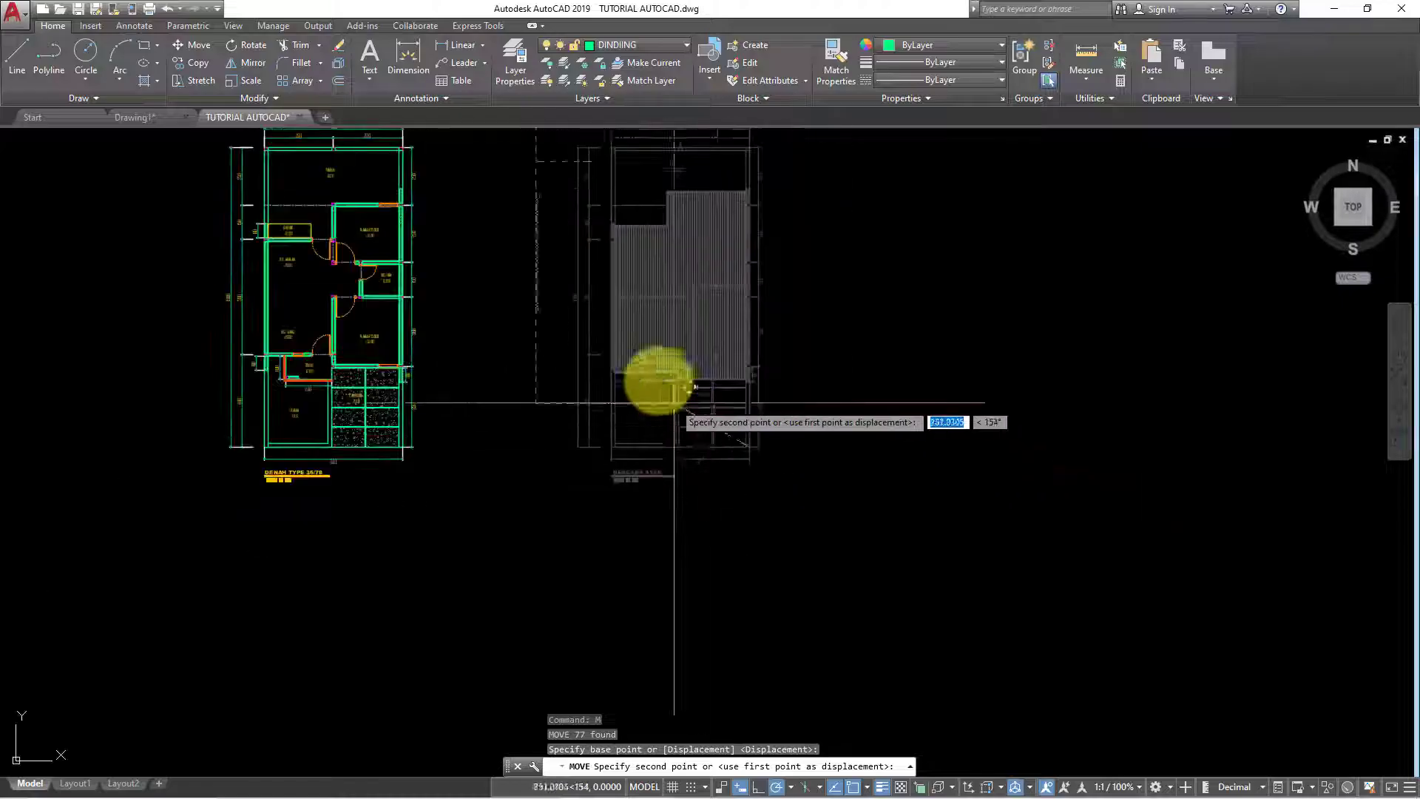
middle_click_drag(694, 386, 716, 485)
scroll(529, 301, "up", 5)
scroll(508, 444, "up", 3)
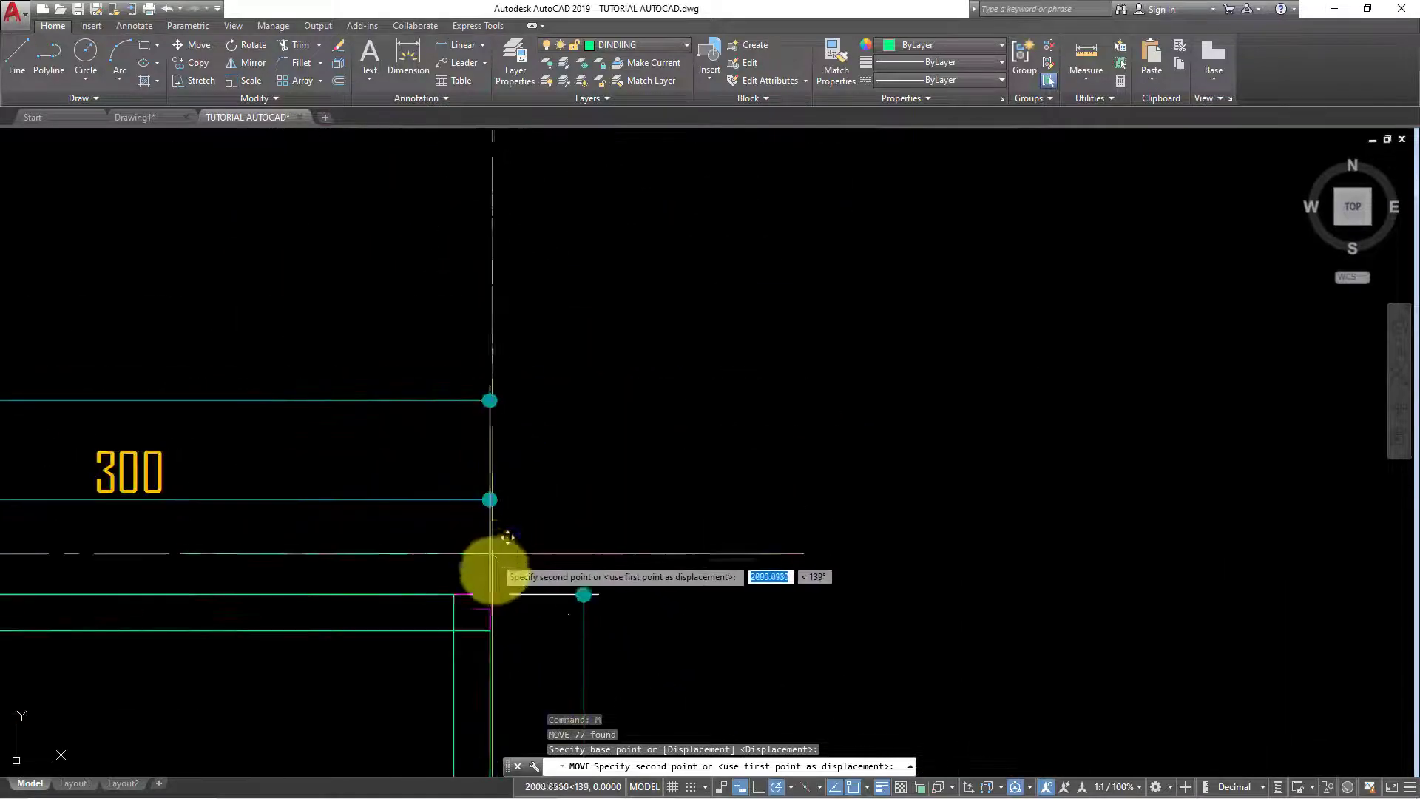
scroll(492, 553, "down", 2)
left_click(517, 570)
scroll(525, 481, "down", 5)
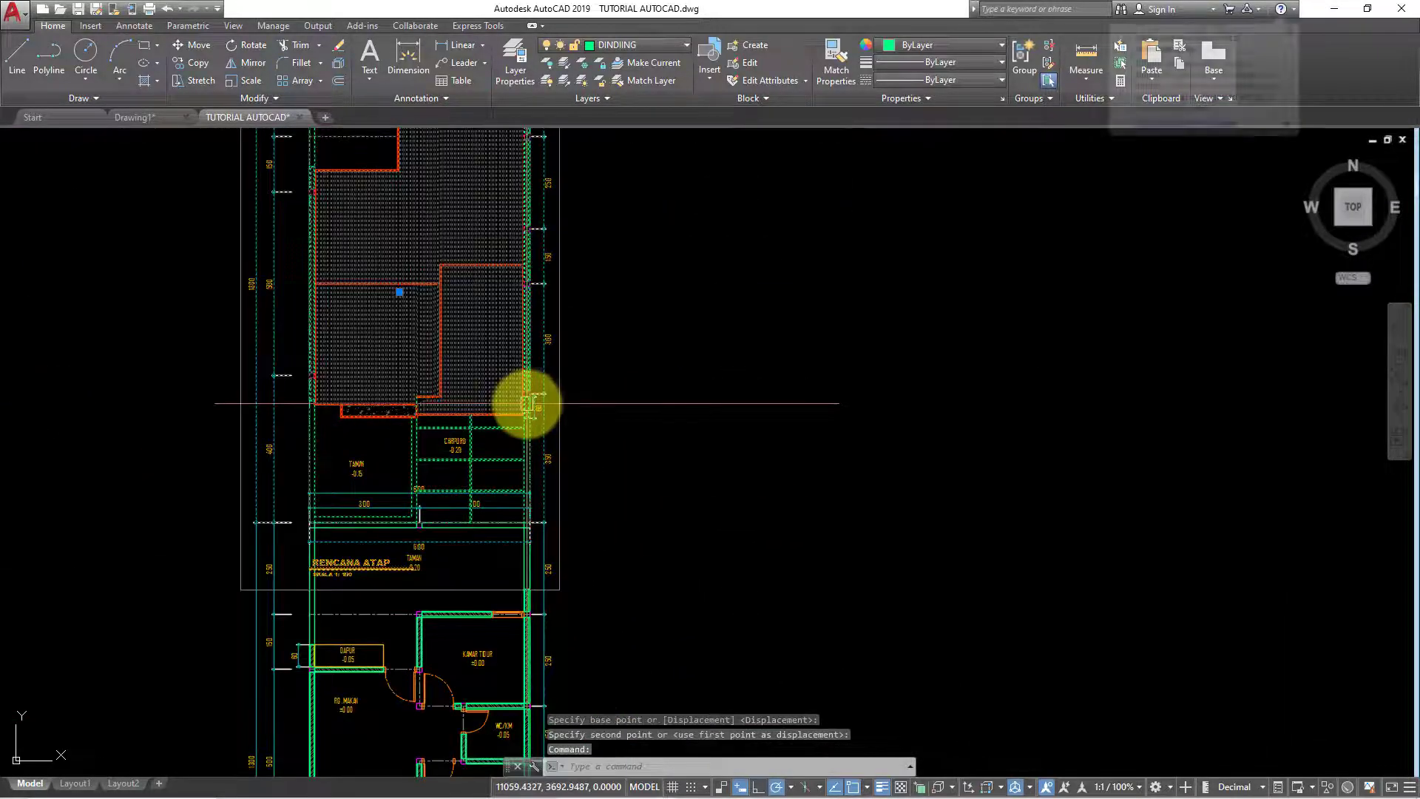
scroll(527, 403, "down", 5)
Move the roof plan group again so it sits directly above the floor plan
type("M")
key("Return")
left_click(650, 515)
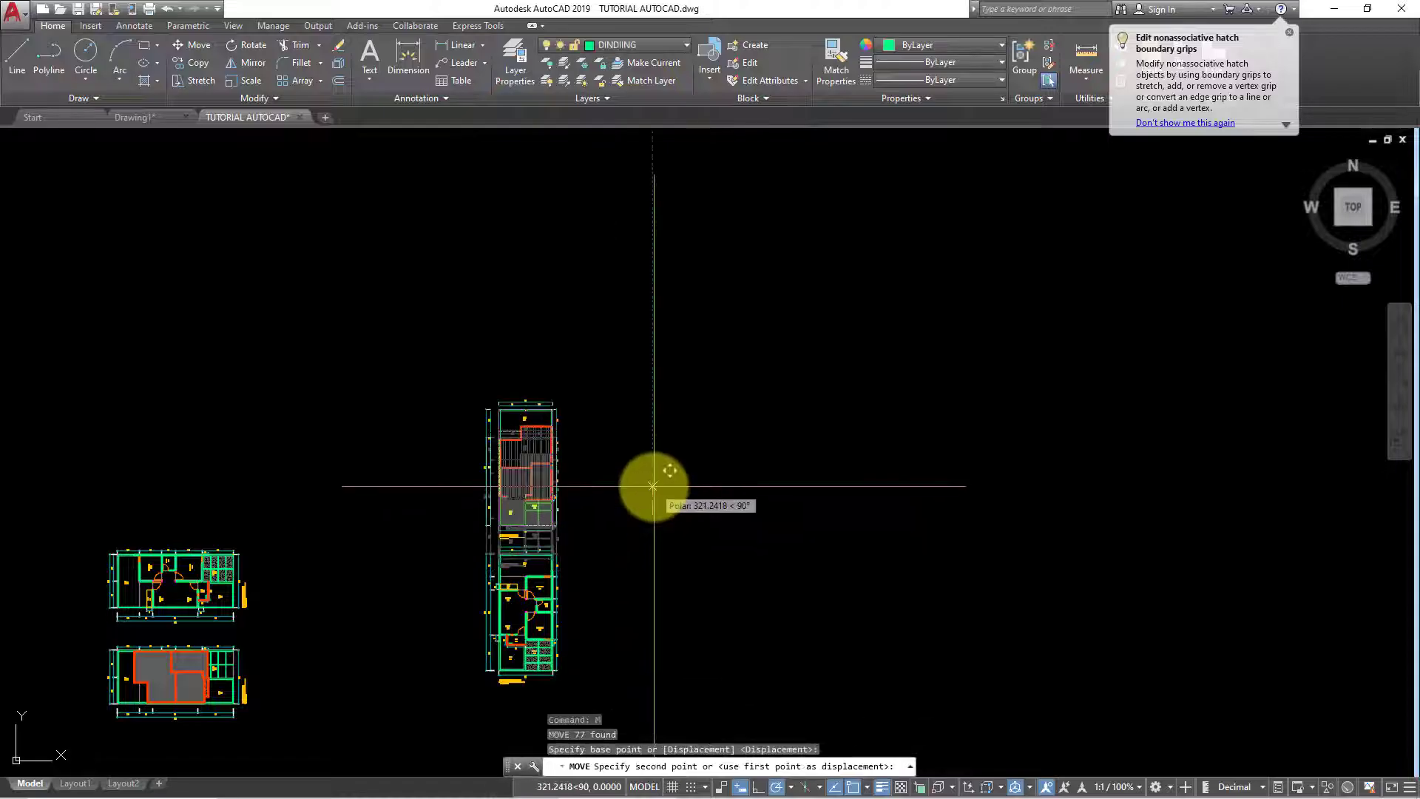
left_click(652, 486)
scroll(618, 564, "up", 4)
scroll(640, 358, "down", 4)
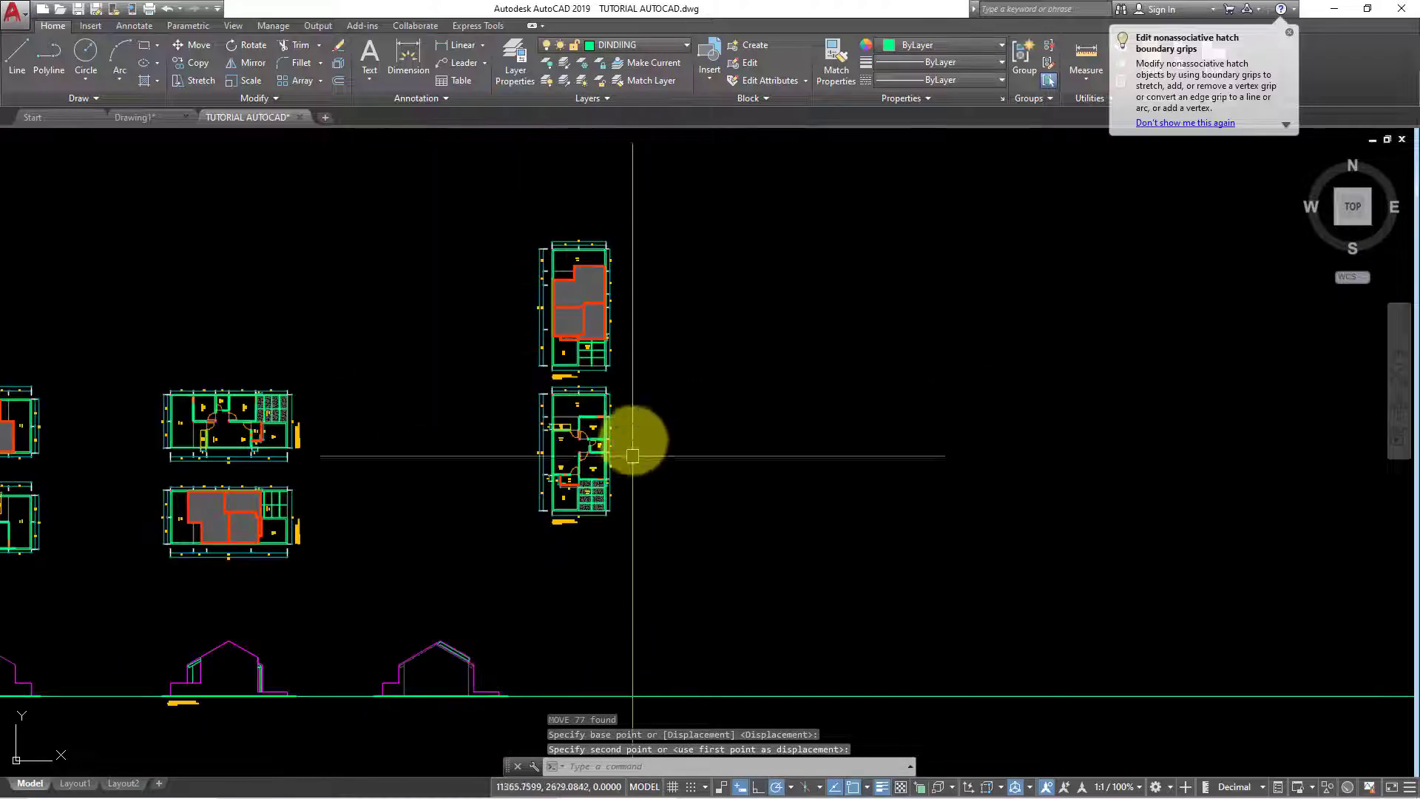
middle_click_drag(632, 455, 654, 374)
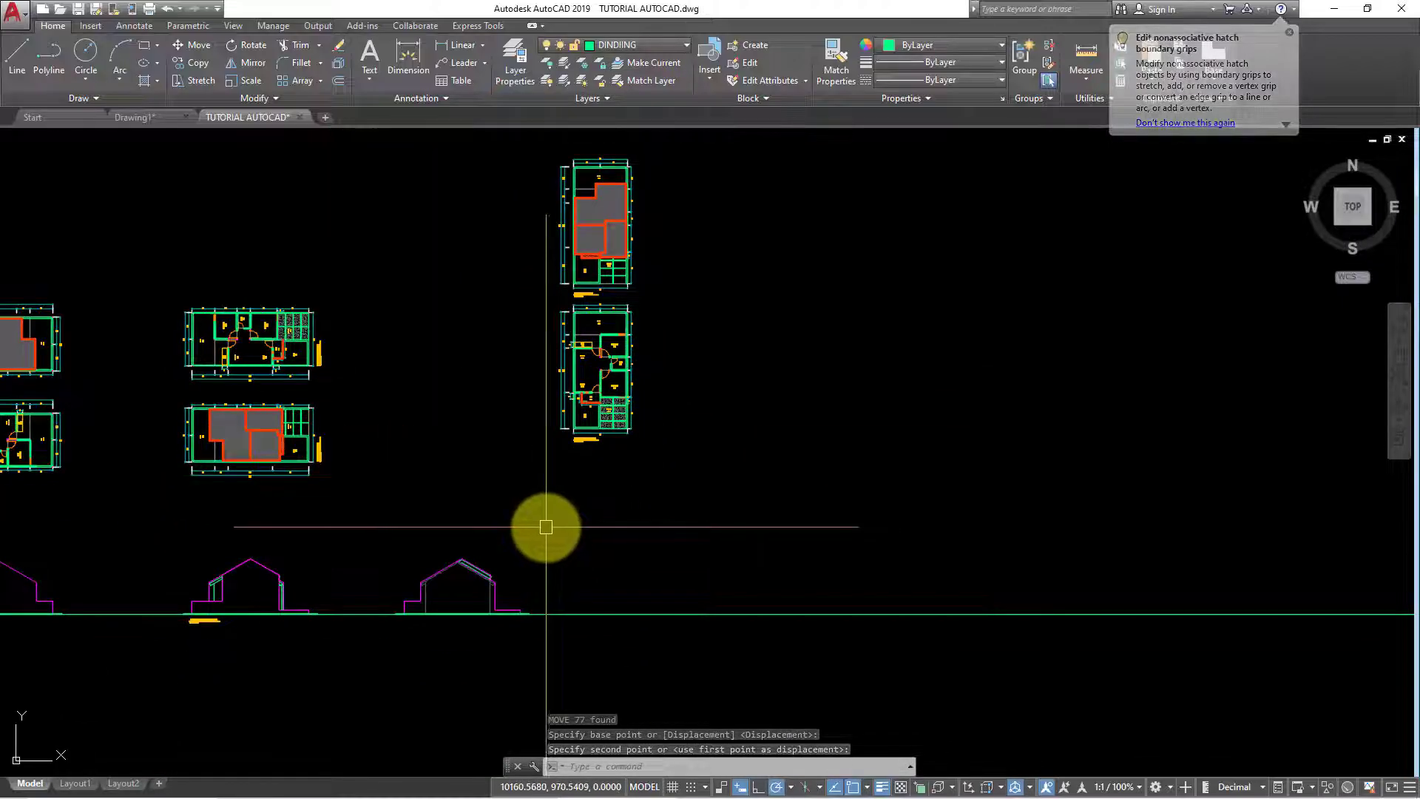
middle_click_drag(380, 585, 451, 535)
scroll(250, 591, "up", 5)
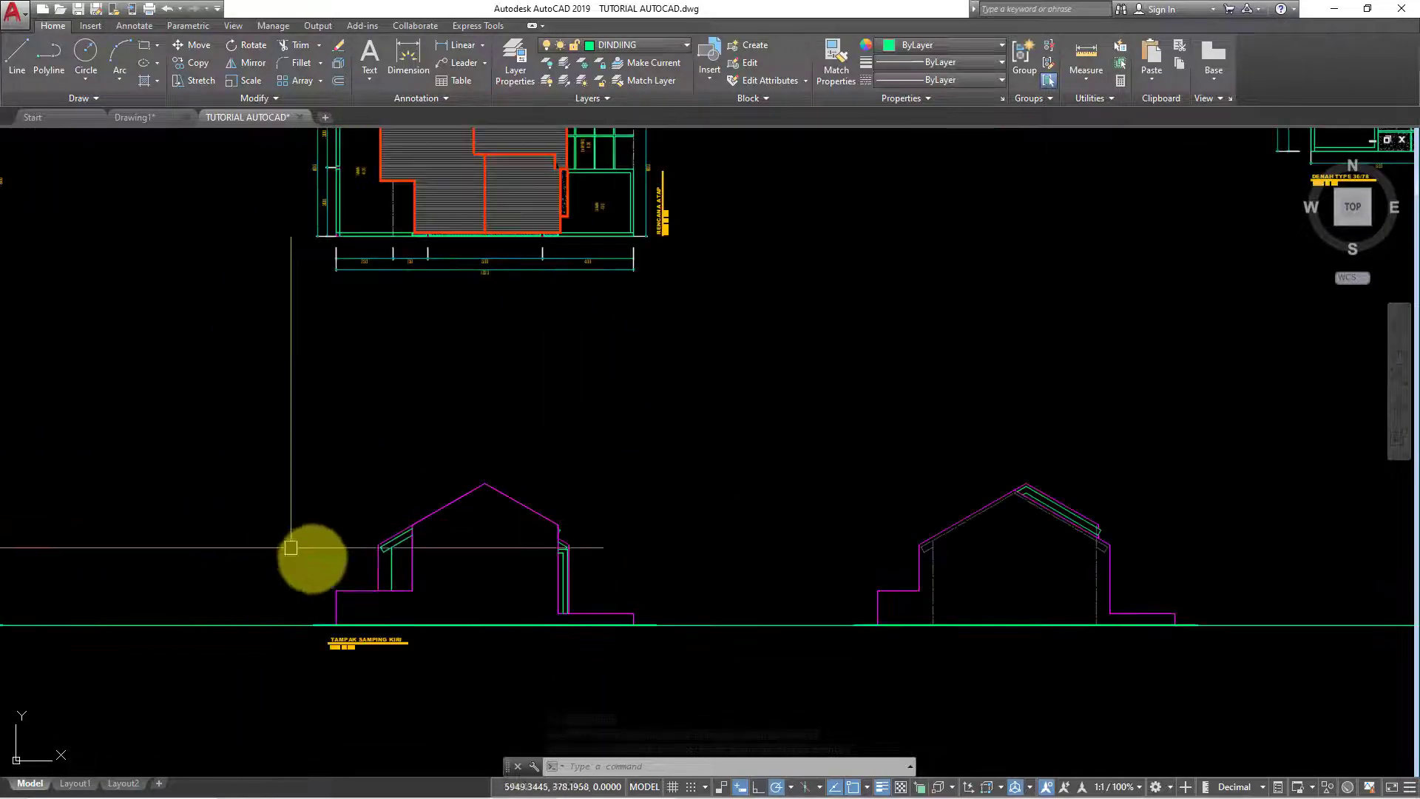
middle_click_drag(307, 554, 259, 507)
scroll(442, 510, "up", 1)
mouse_move(515, 505)
middle_mouse_down()
mouse_move(508, 476)
mouse_move(348, 475)
middle_mouse_up()
scroll(387, 469, "up", 3)
scroll(411, 406, "up", 2)
scroll(411, 406, "down", 5)
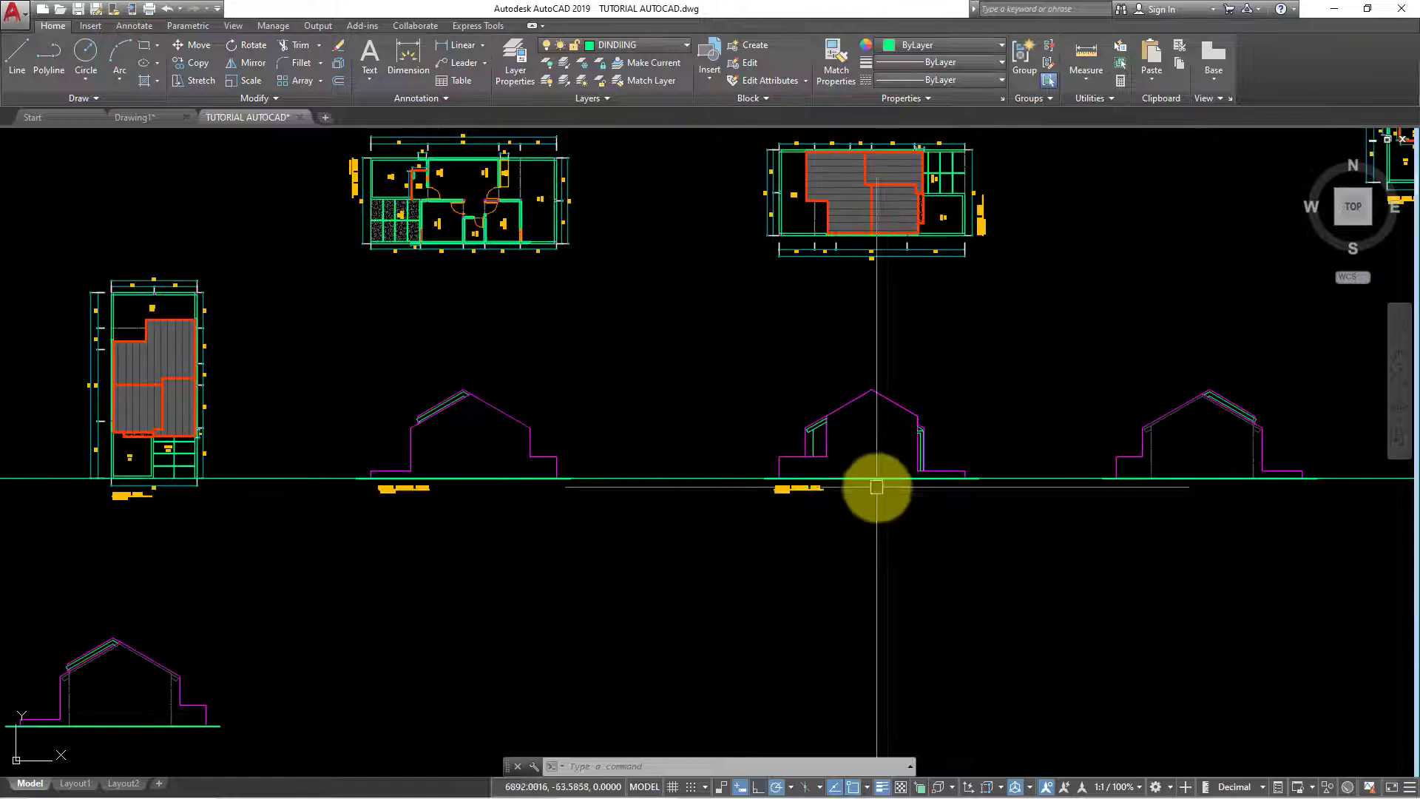
scroll(992, 422, "up", 2)
scroll(992, 422, "up", 3)
middle_click_drag(992, 421, 631, 427)
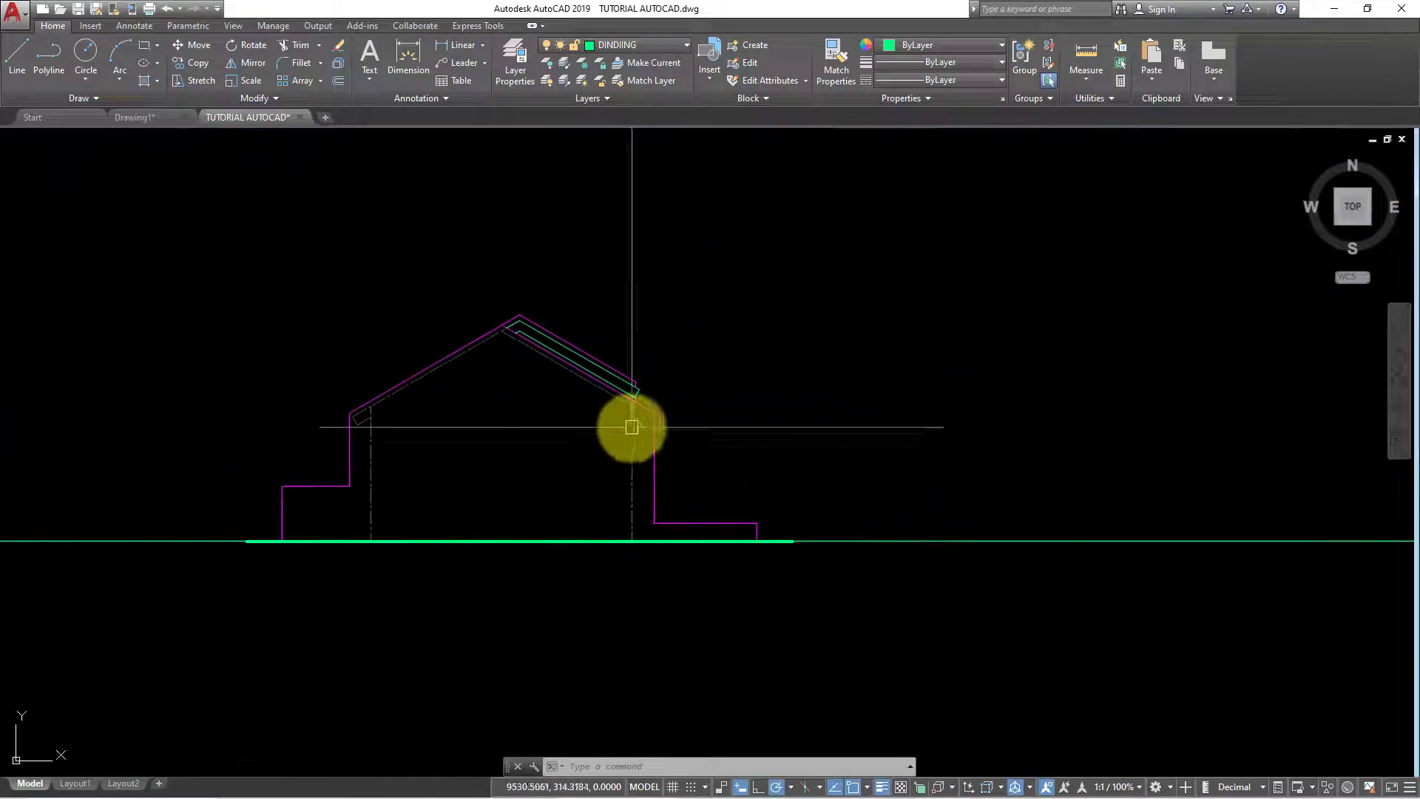
scroll(627, 427, "up", 4)
scroll(624, 415, "down", 2)
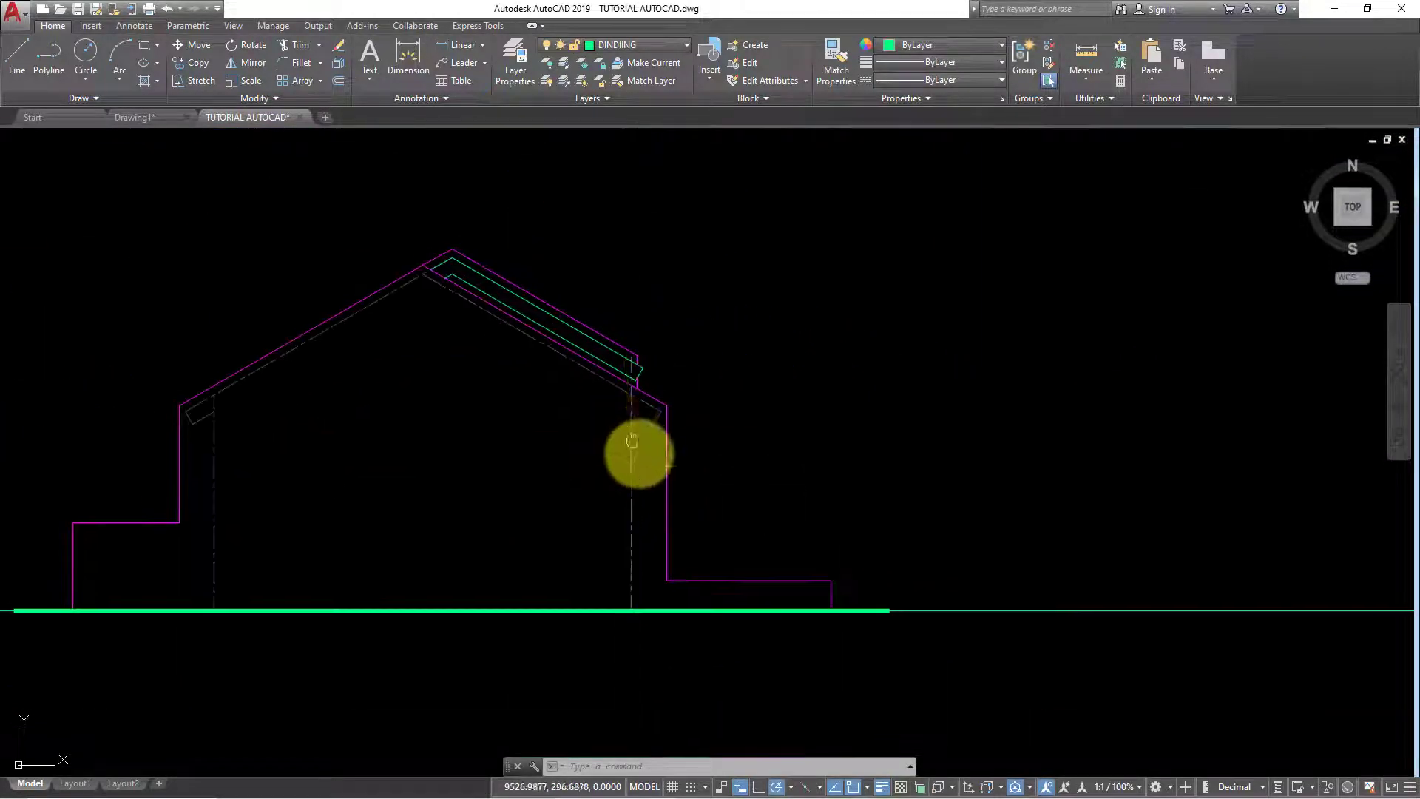
scroll(637, 450, "up", 2)
scroll(647, 440, "down", 1)
scroll(716, 422, "down", 1)
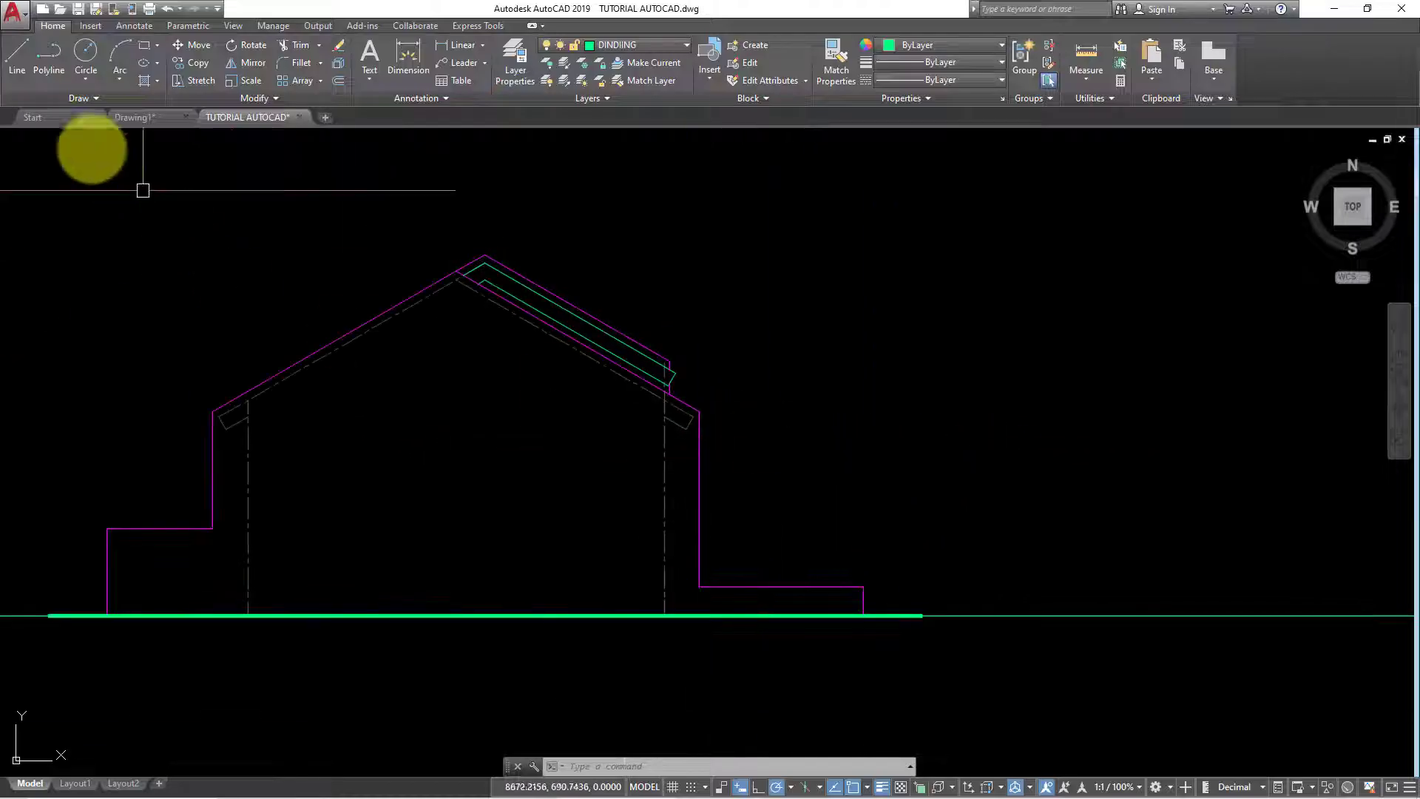
left_click(41, 63)
left_click(972, 476)
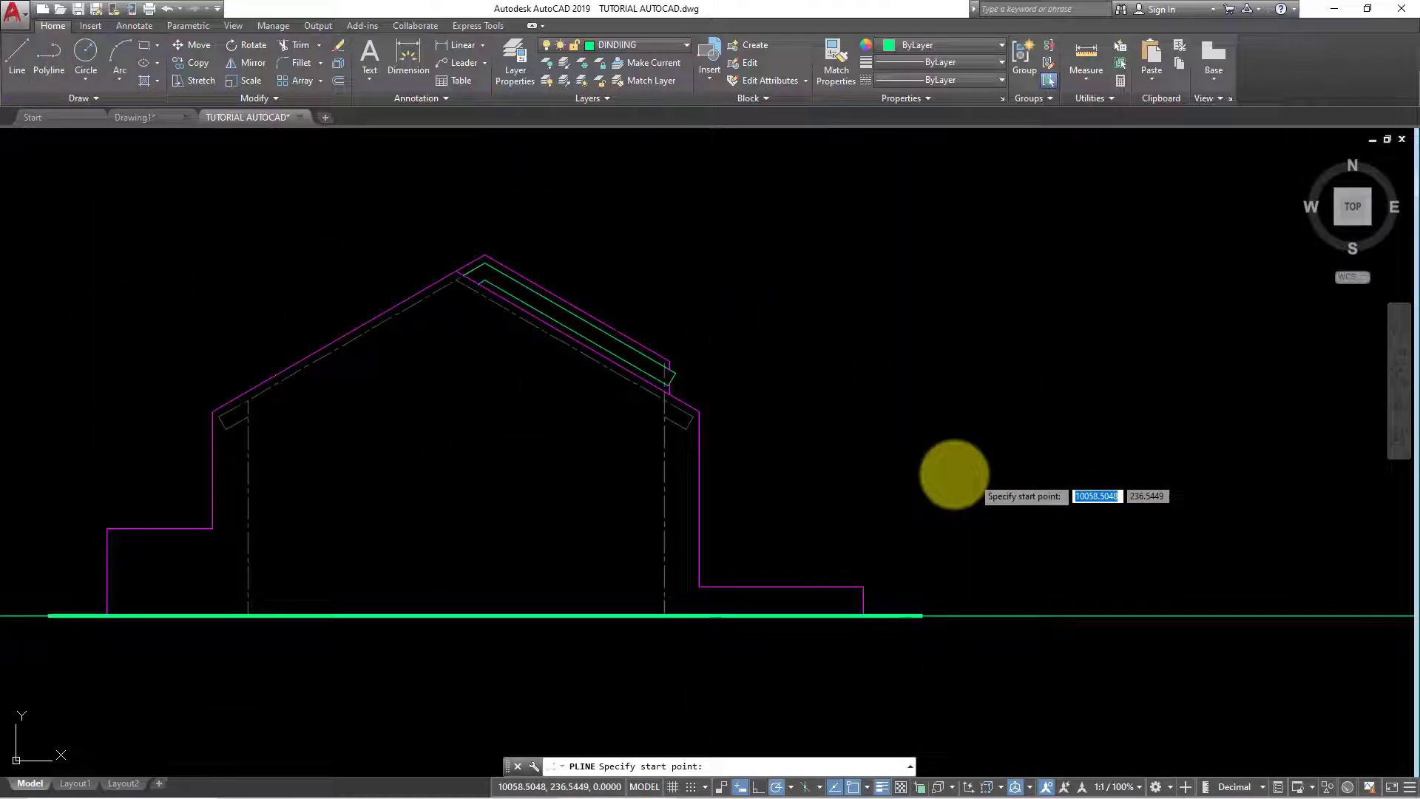
left_click(745, 476)
left_click(837, 407)
left_click(838, 516)
key("Return")
scroll(838, 516, "down", 2)
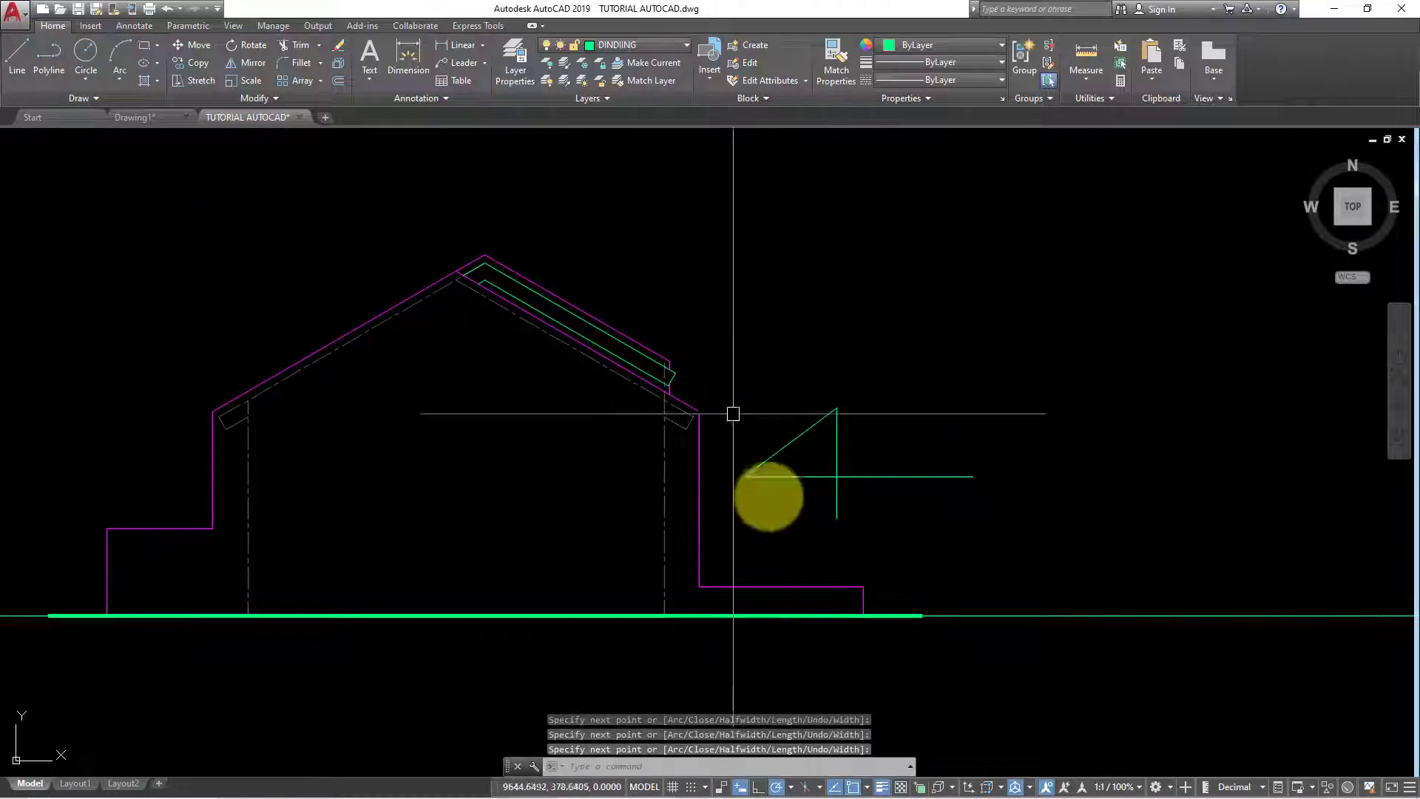
left_click(838, 515)
left_click(809, 405)
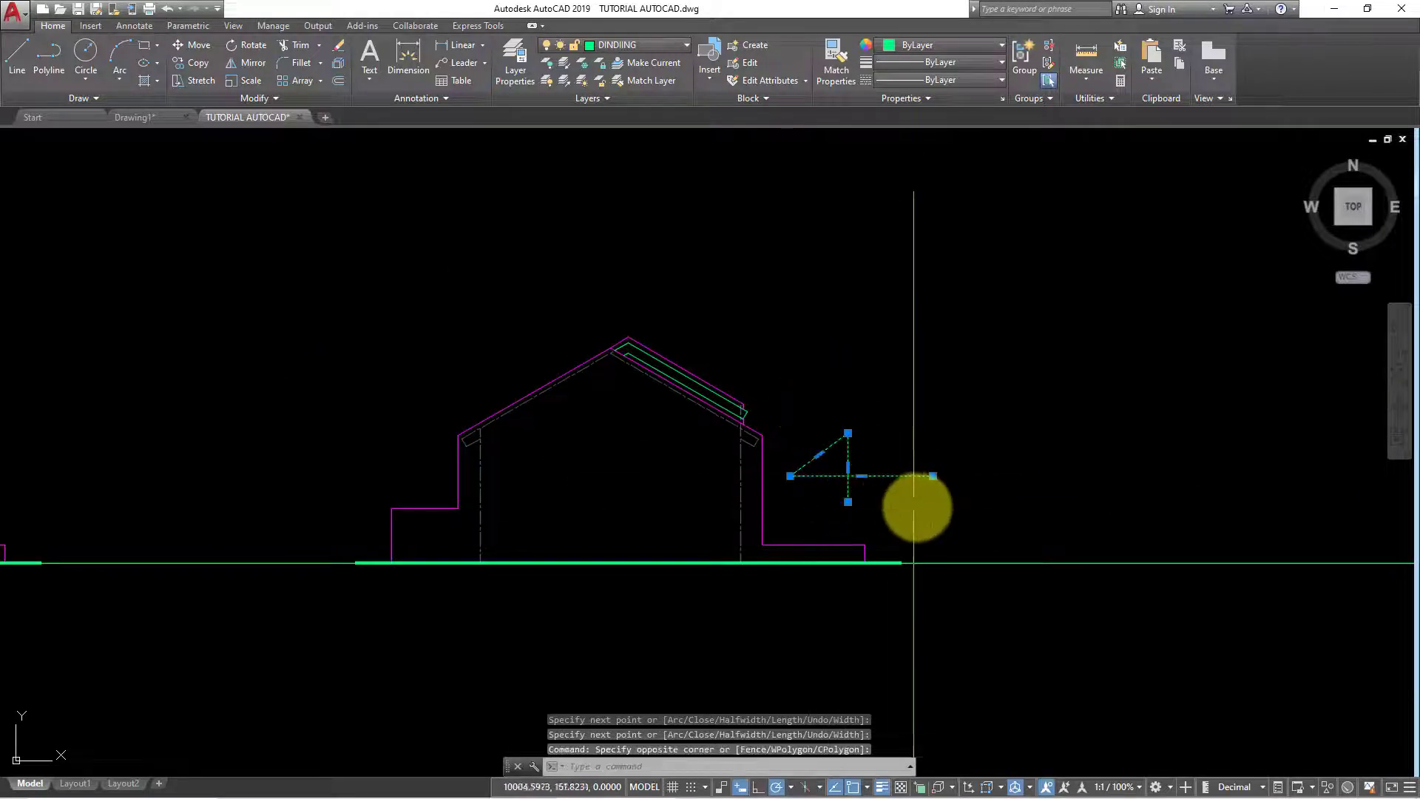
type("e")
key("Return")
scroll(603, 514, "down", 2)
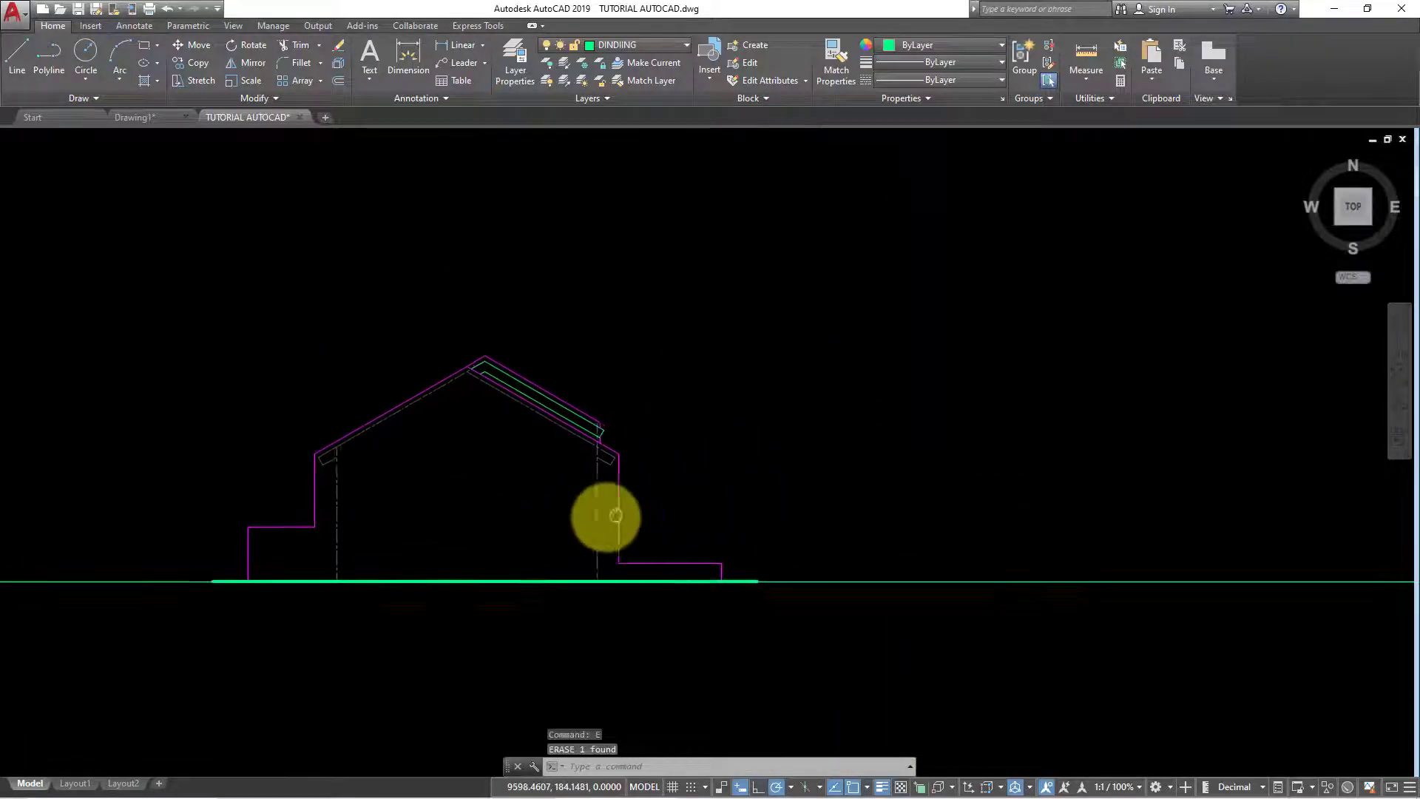
scroll(623, 527, "down", 3)
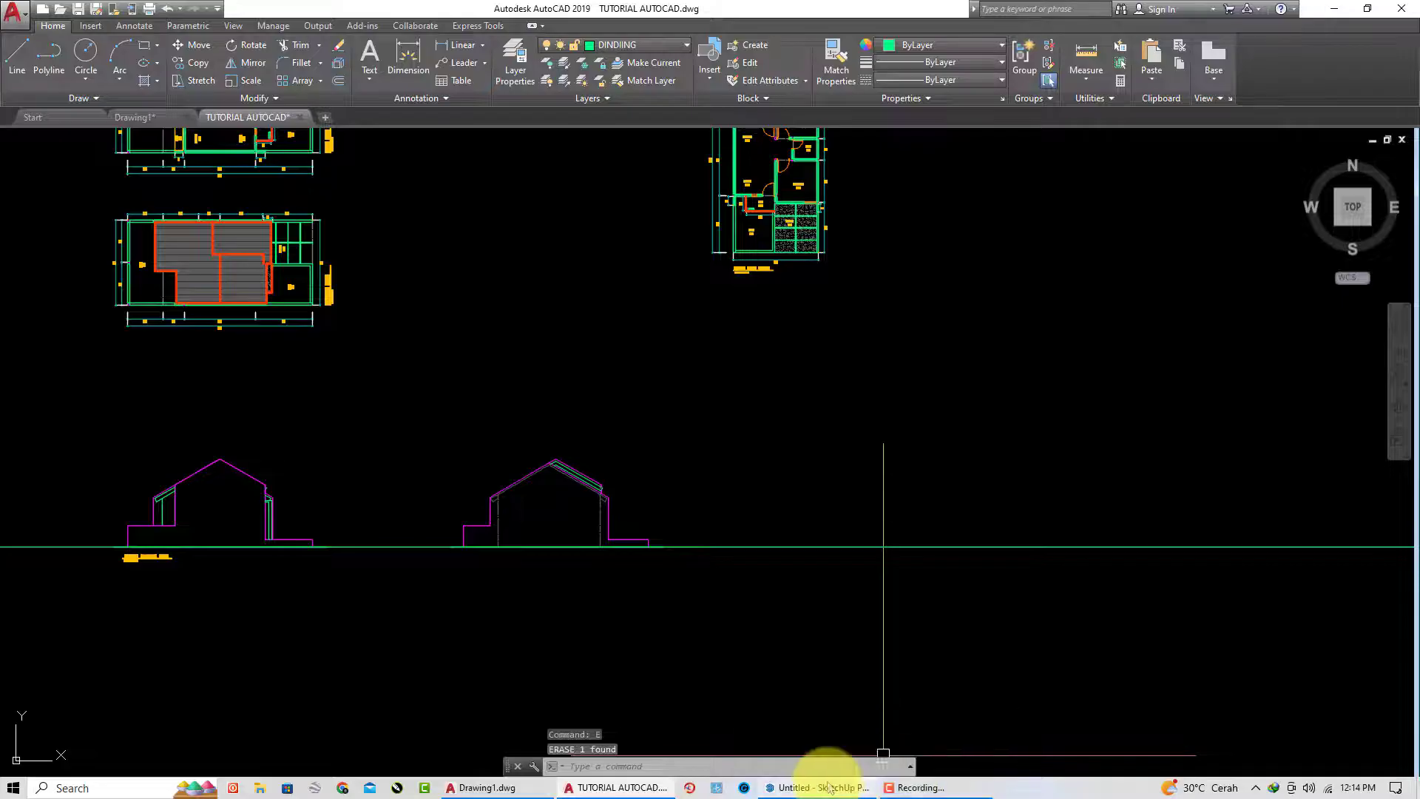
Zoom out on the SketchUp house and set the Front standard view before returning to AutoCAD
left_click(817, 787)
scroll(799, 682, "down", 4)
scroll(786, 507, "down", 2)
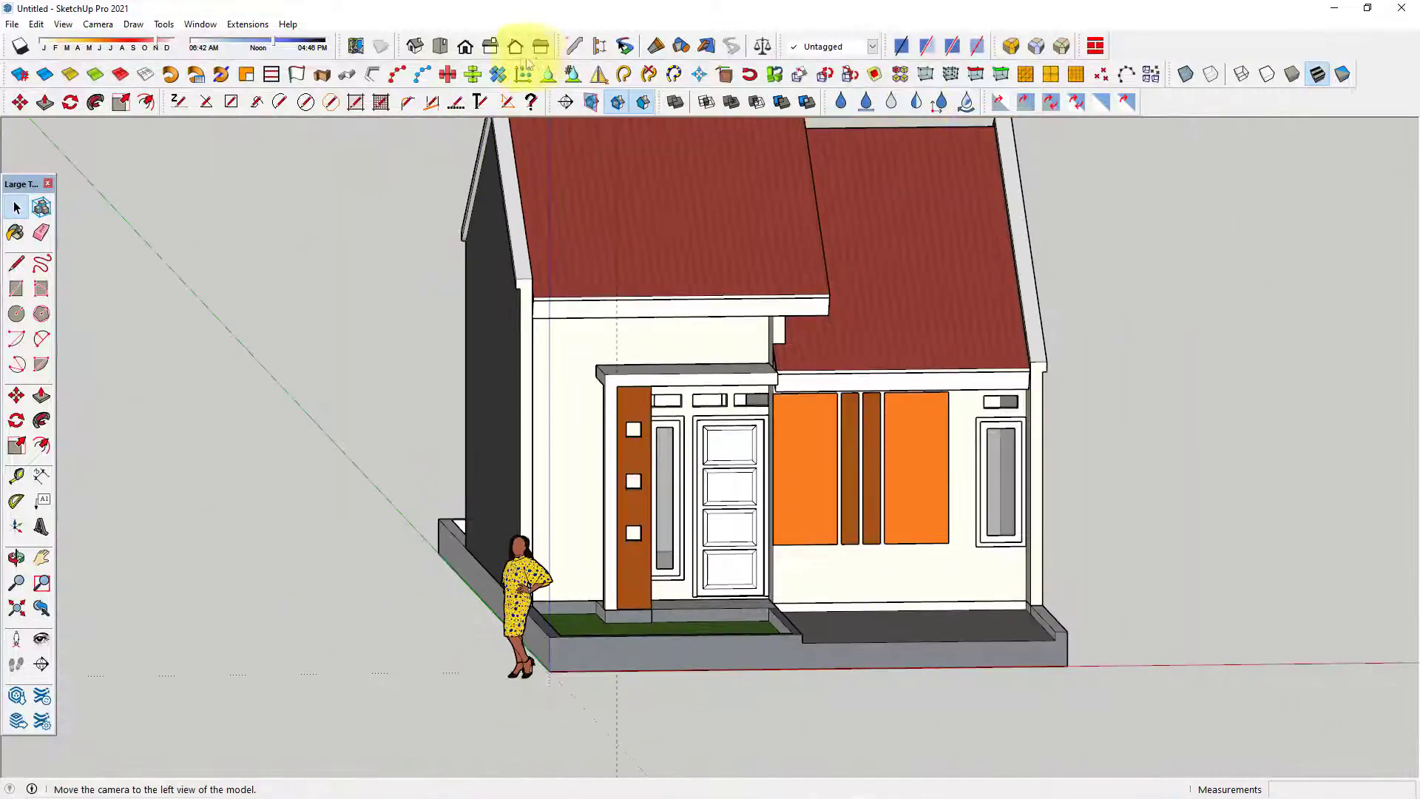
left_click(465, 48)
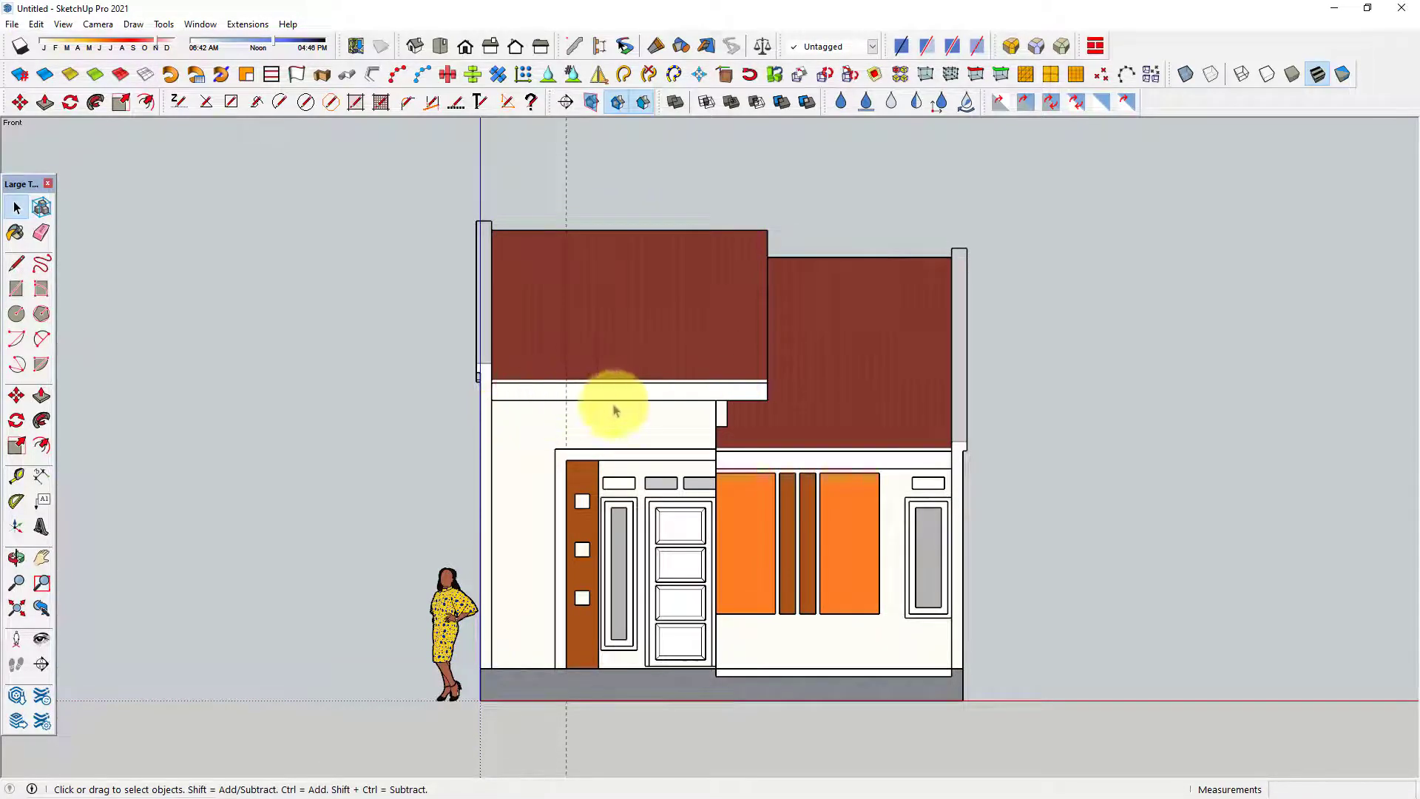
left_click(1339, 9)
Add horizontal construction lines through the roof peak and the right eave
scroll(555, 482, "up", 3)
scroll(569, 464, "up", 4)
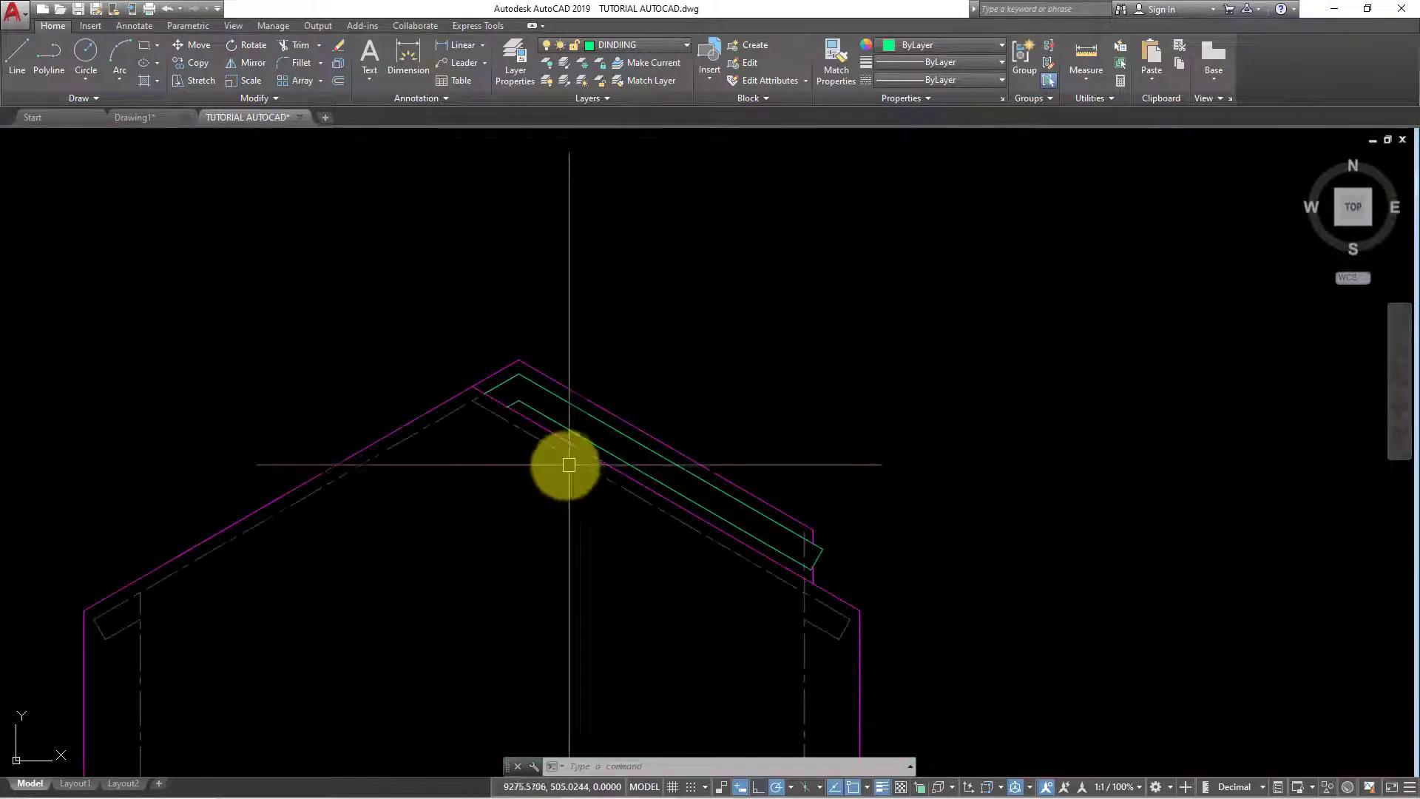
scroll(569, 464, "down", 1)
scroll(565, 466, "down", 1)
type("l")
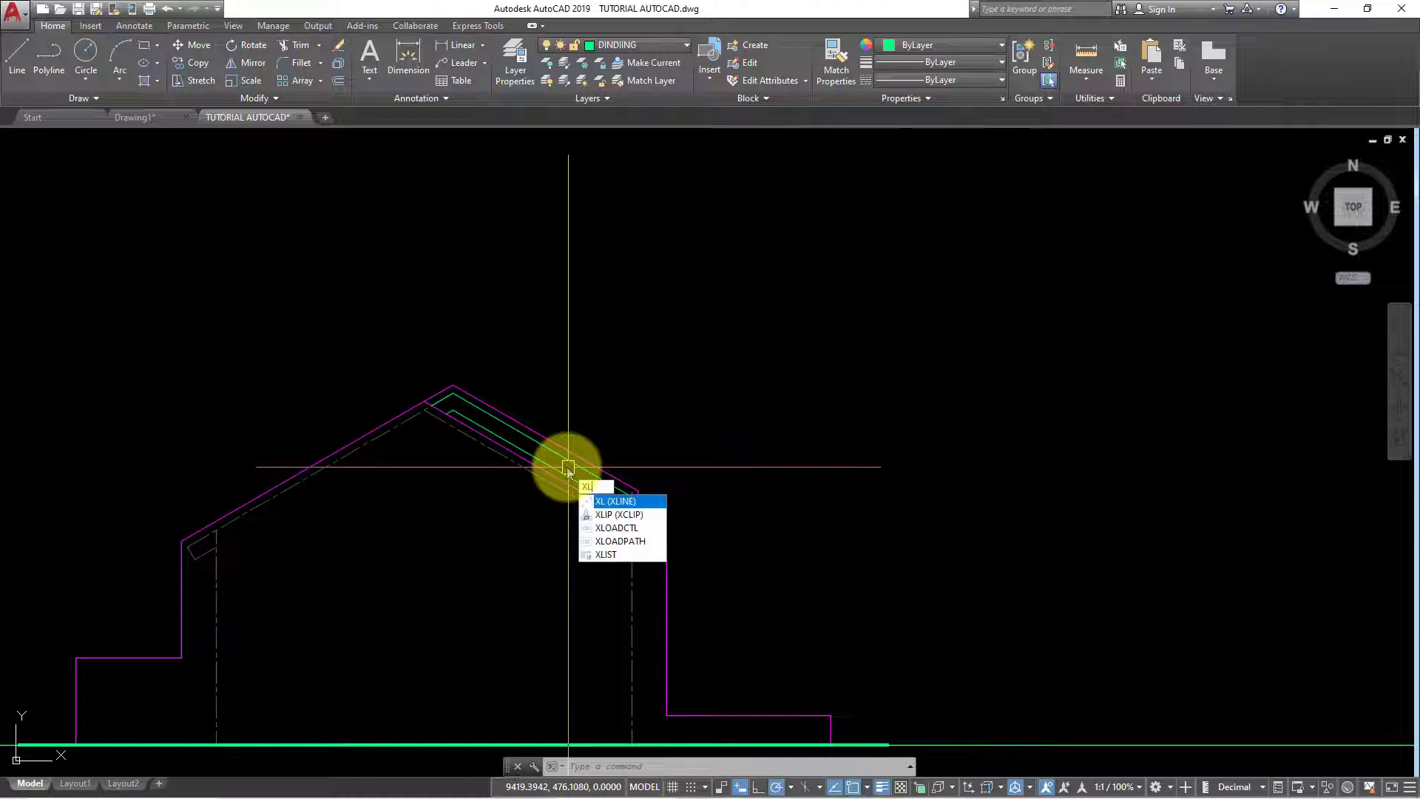
key("Return")
key("Return")
scroll(462, 419, "up", 2)
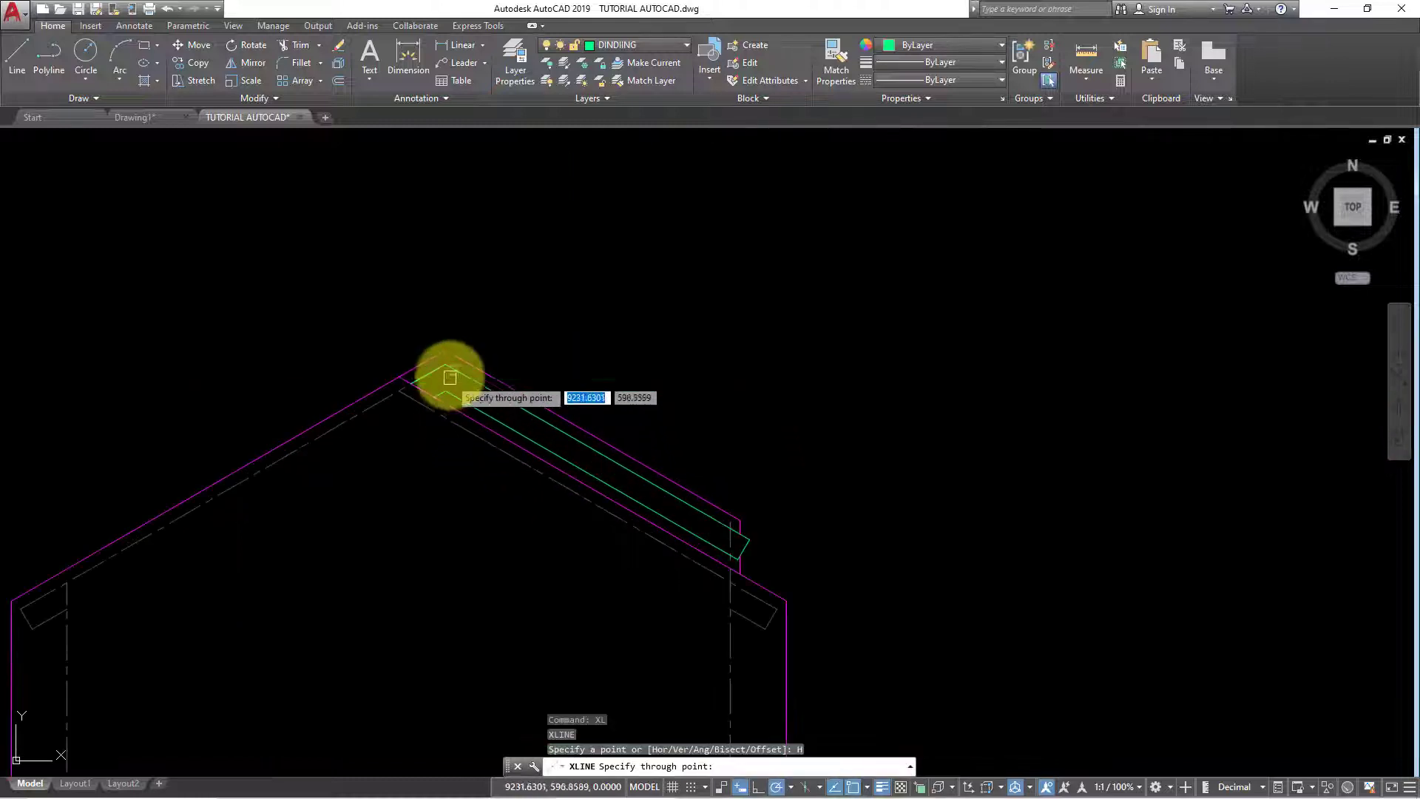
left_click(446, 365)
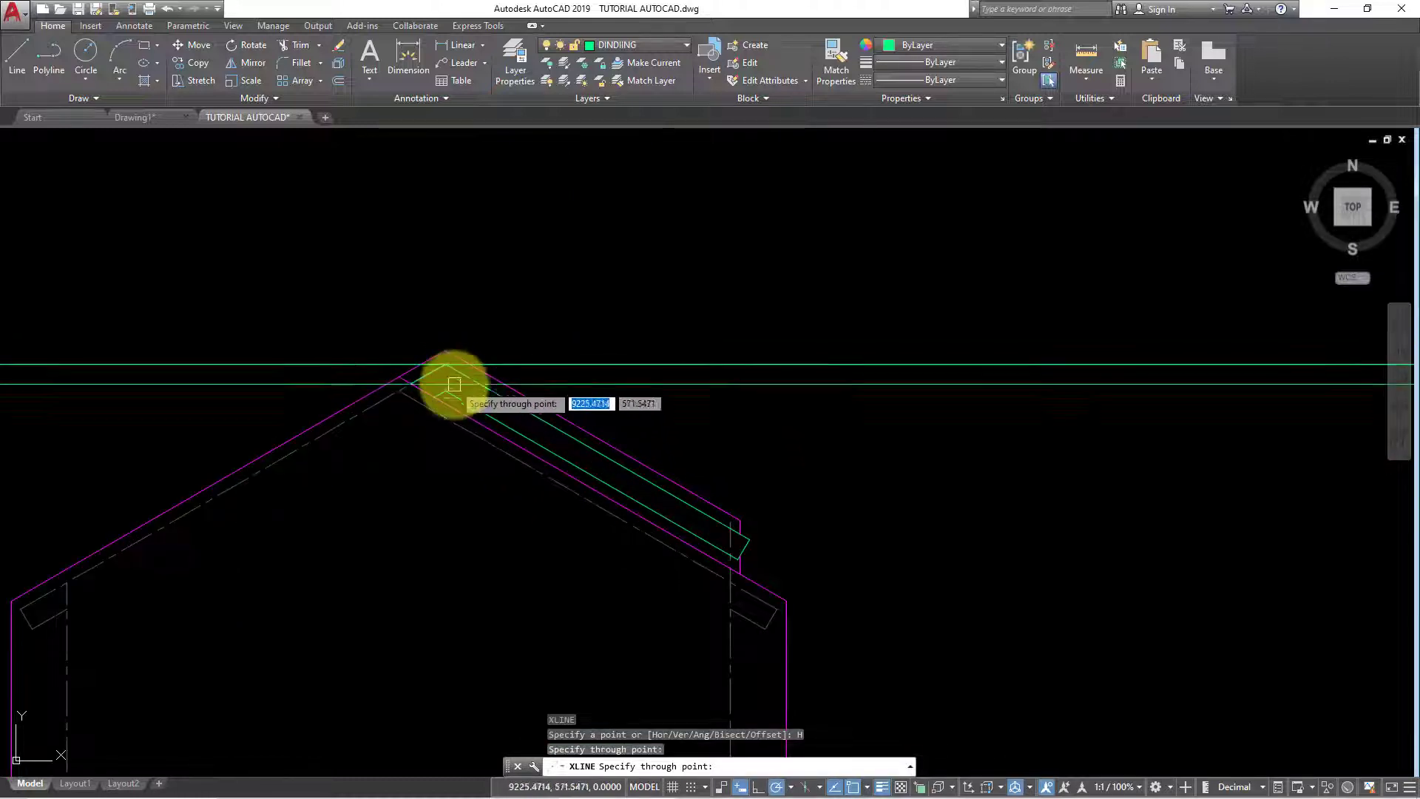
scroll(762, 546, "up", 2)
left_click(745, 542)
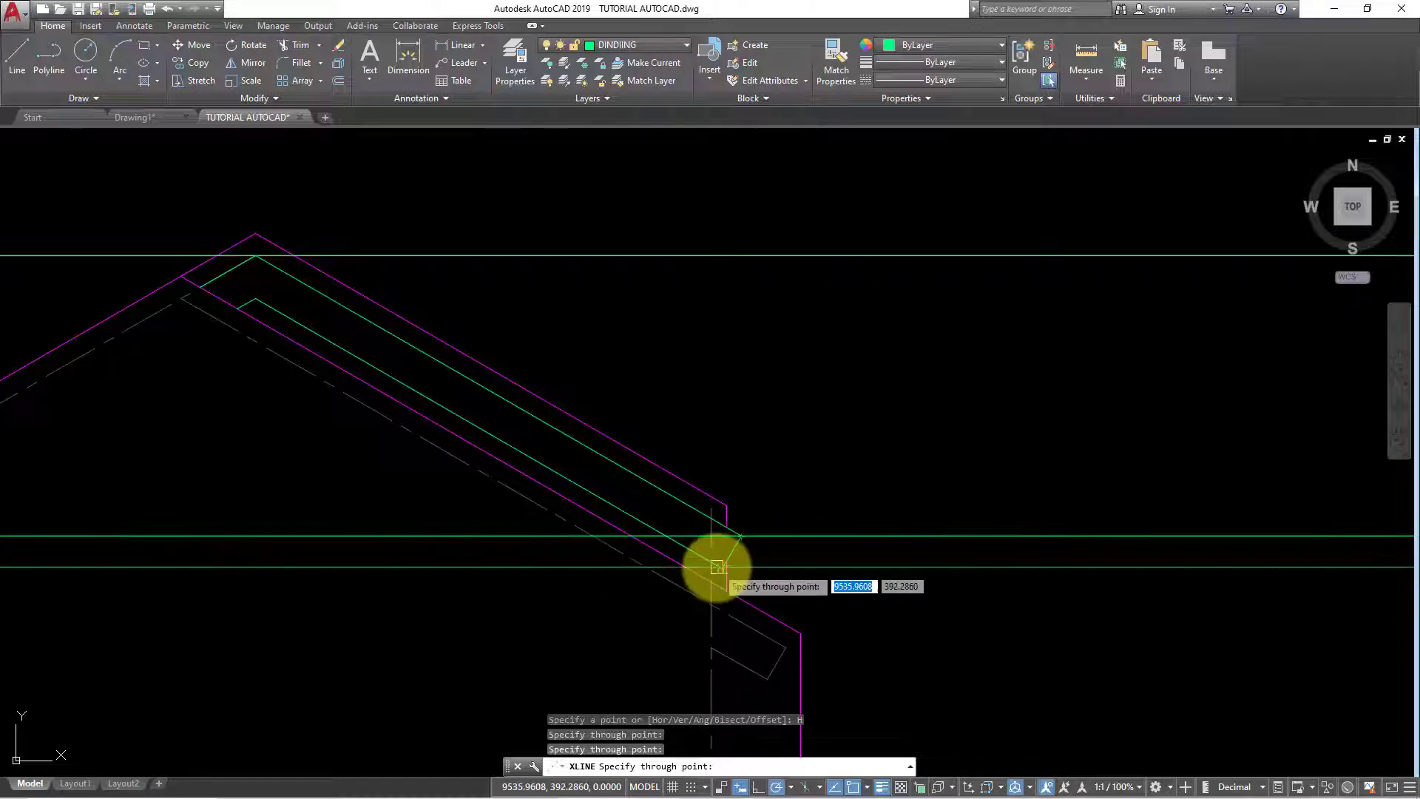
scroll(718, 564, "up", 3)
scroll(728, 556, "down", 3)
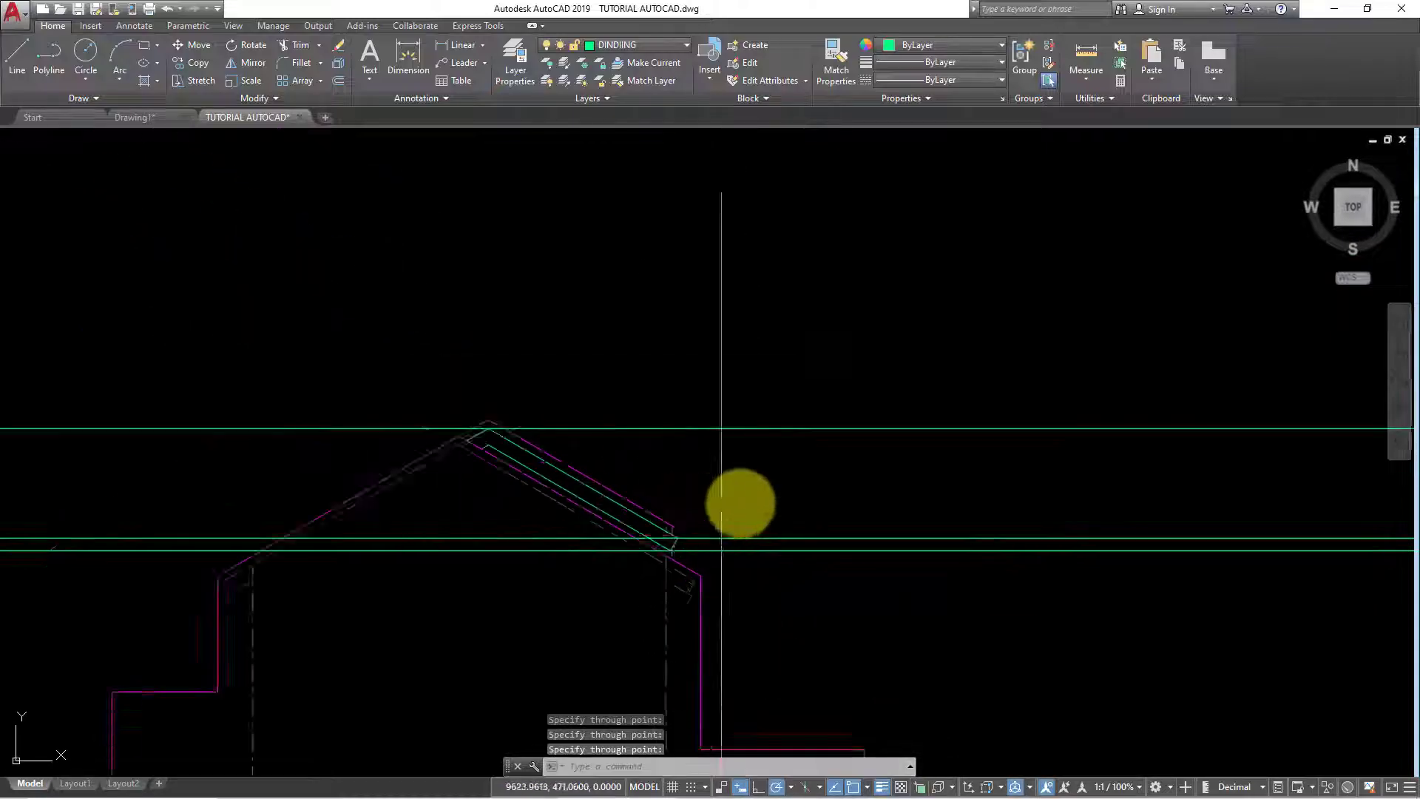
scroll(739, 501, "down", 3)
scroll(644, 546, "down", 2)
key("Escape")
Add a vertical construction line through the roof plan's edge
type("XL")
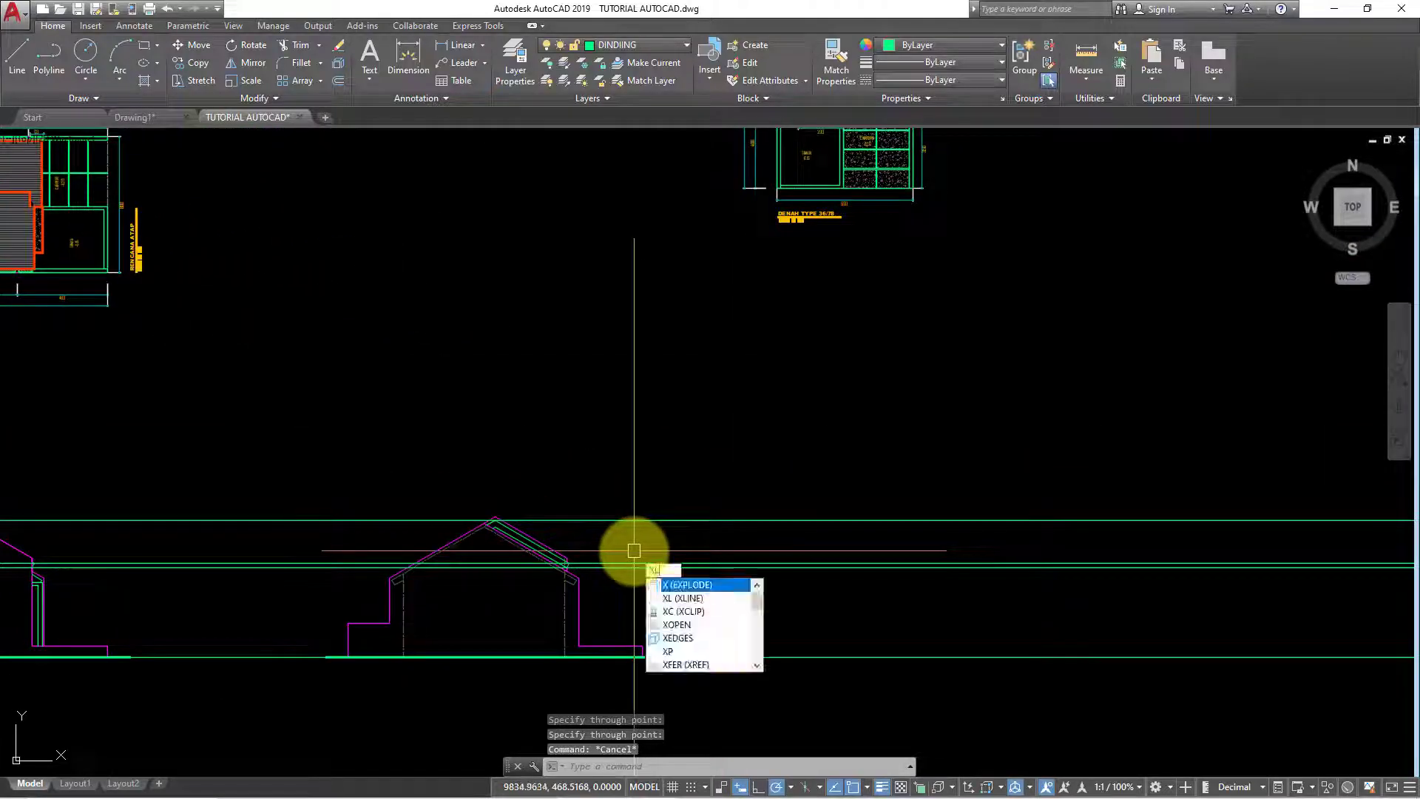
key("Return")
type("V")
key("Return")
scroll(777, 466, "down", 2)
middle_click_drag(776, 466, 738, 577)
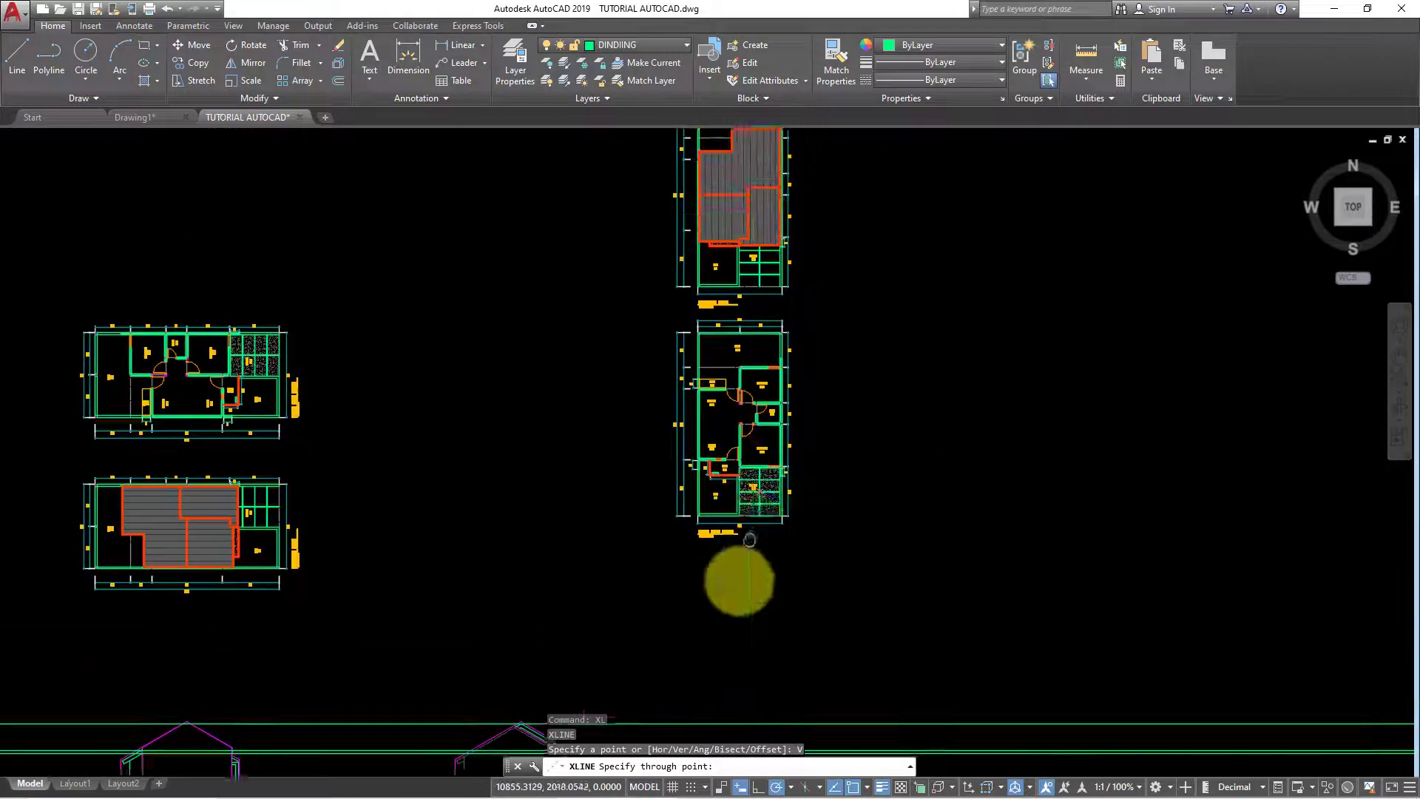
scroll(703, 491, "up", 1)
scroll(677, 311, "up", 5)
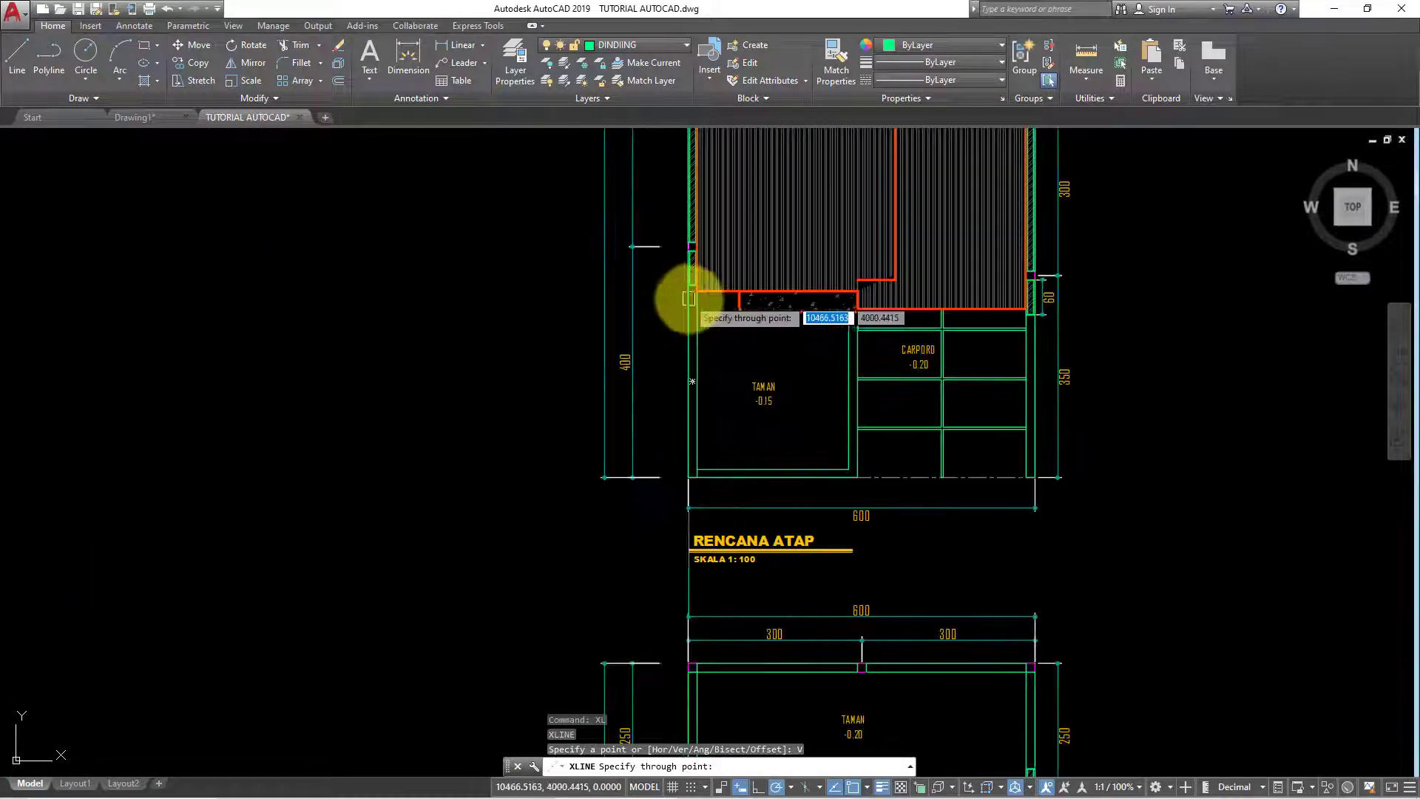
left_click(696, 290)
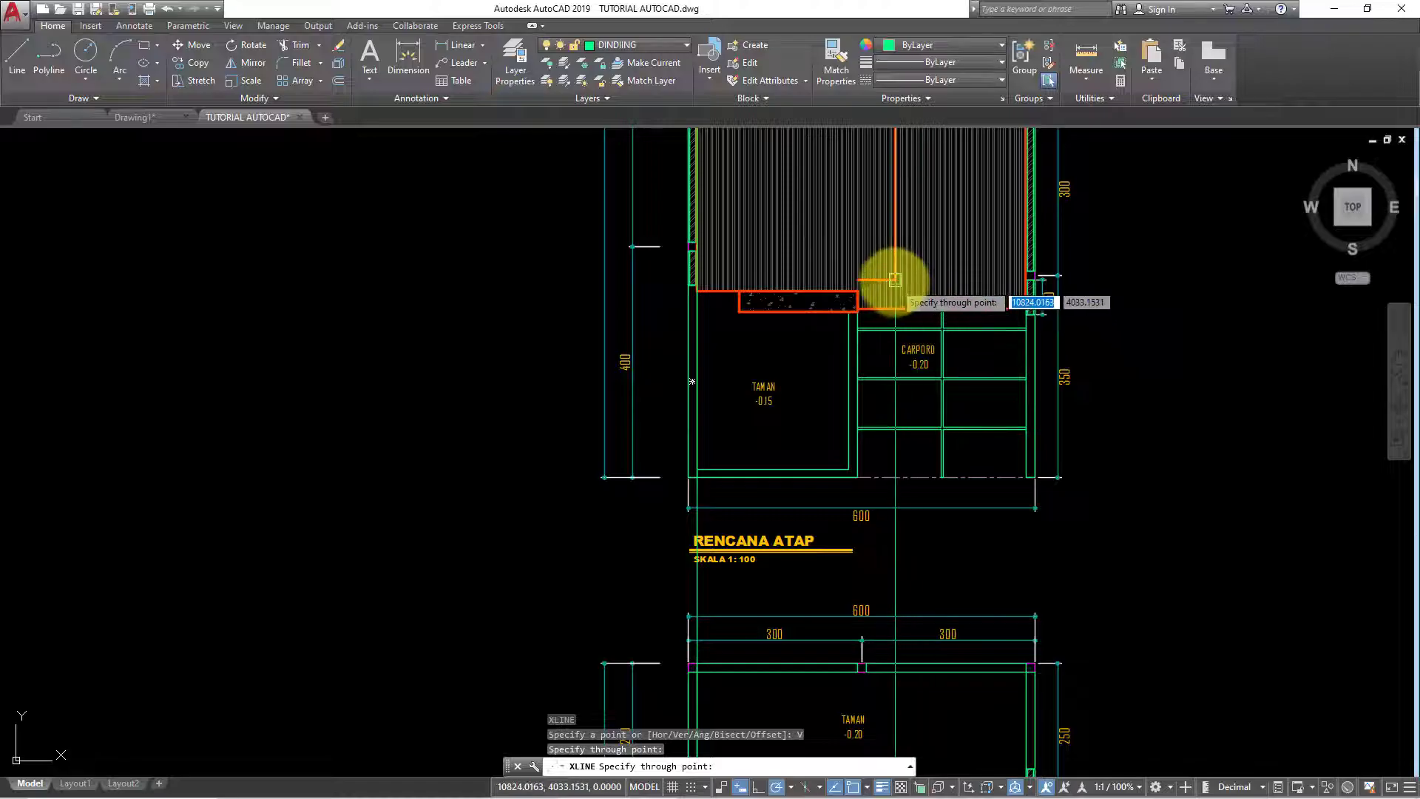
scroll(895, 280, "down", 4)
middle_click_drag(802, 475, 830, 548)
scroll(818, 564, "up", 3)
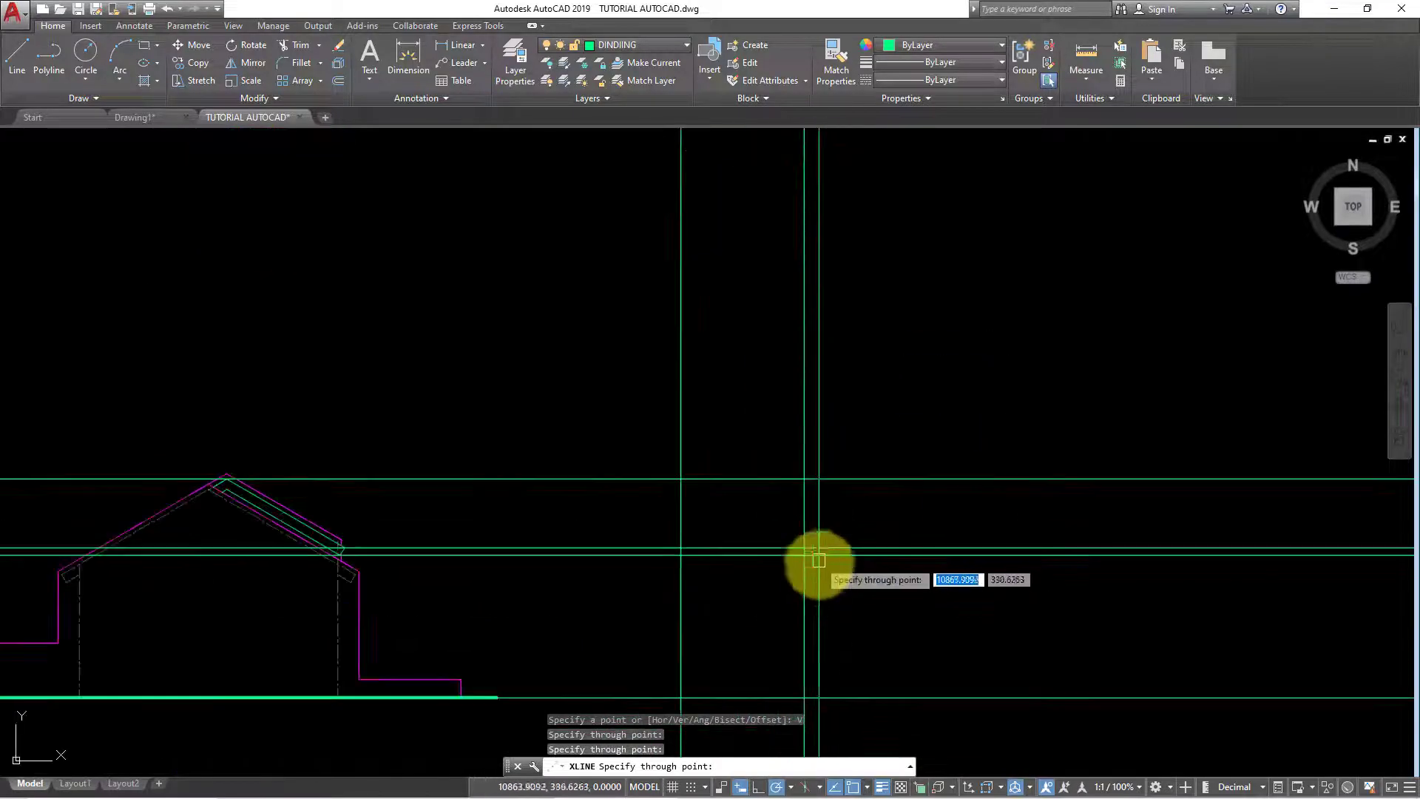
scroll(831, 600, "up", 3)
key("Escape")
Trim the construction line ends so only a small rectangle remains
type("r")
key("Return")
left_click(856, 579)
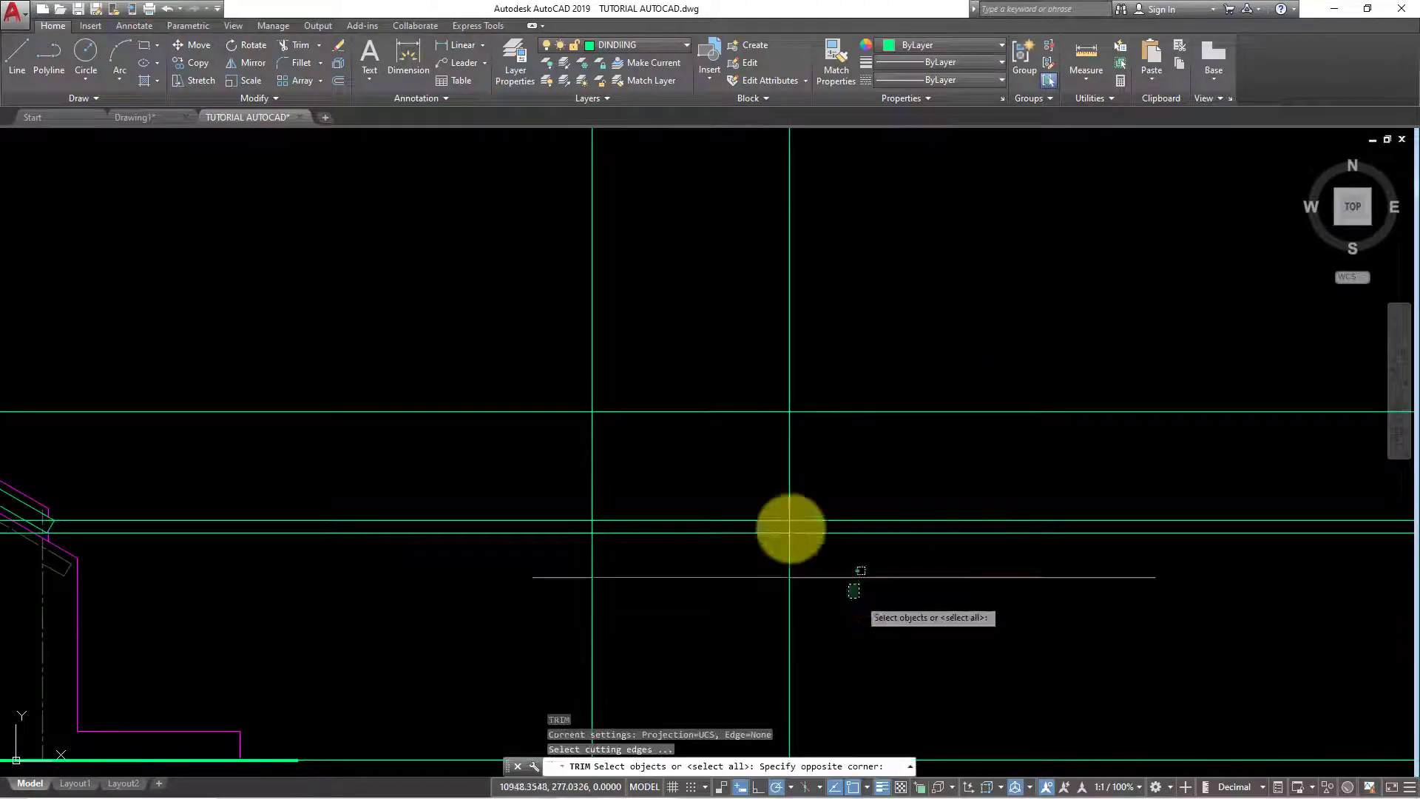
left_click(545, 333)
key("Return")
left_click(909, 342)
left_click(872, 600)
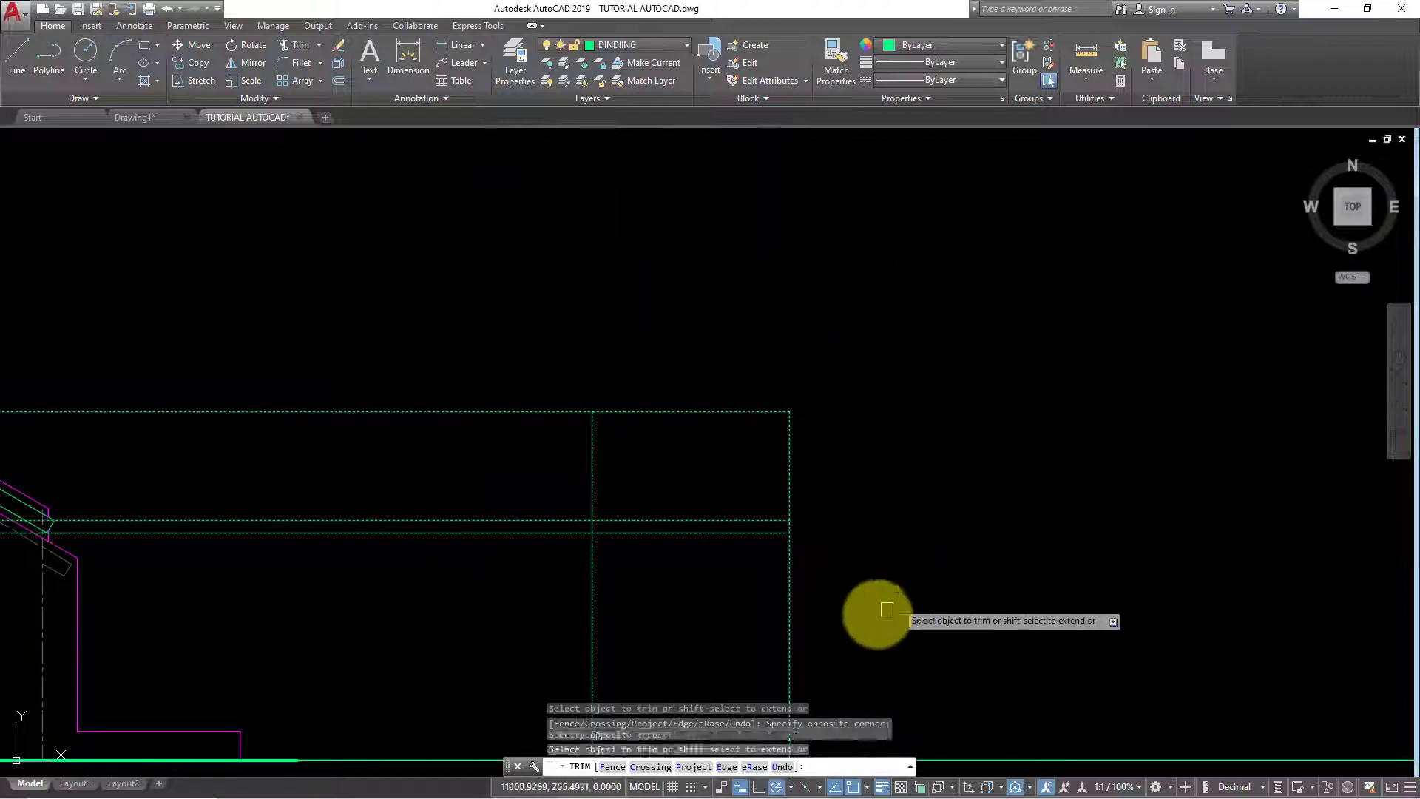
left_click(522, 597)
left_click(506, 601)
left_click(419, 403)
key("Escape")
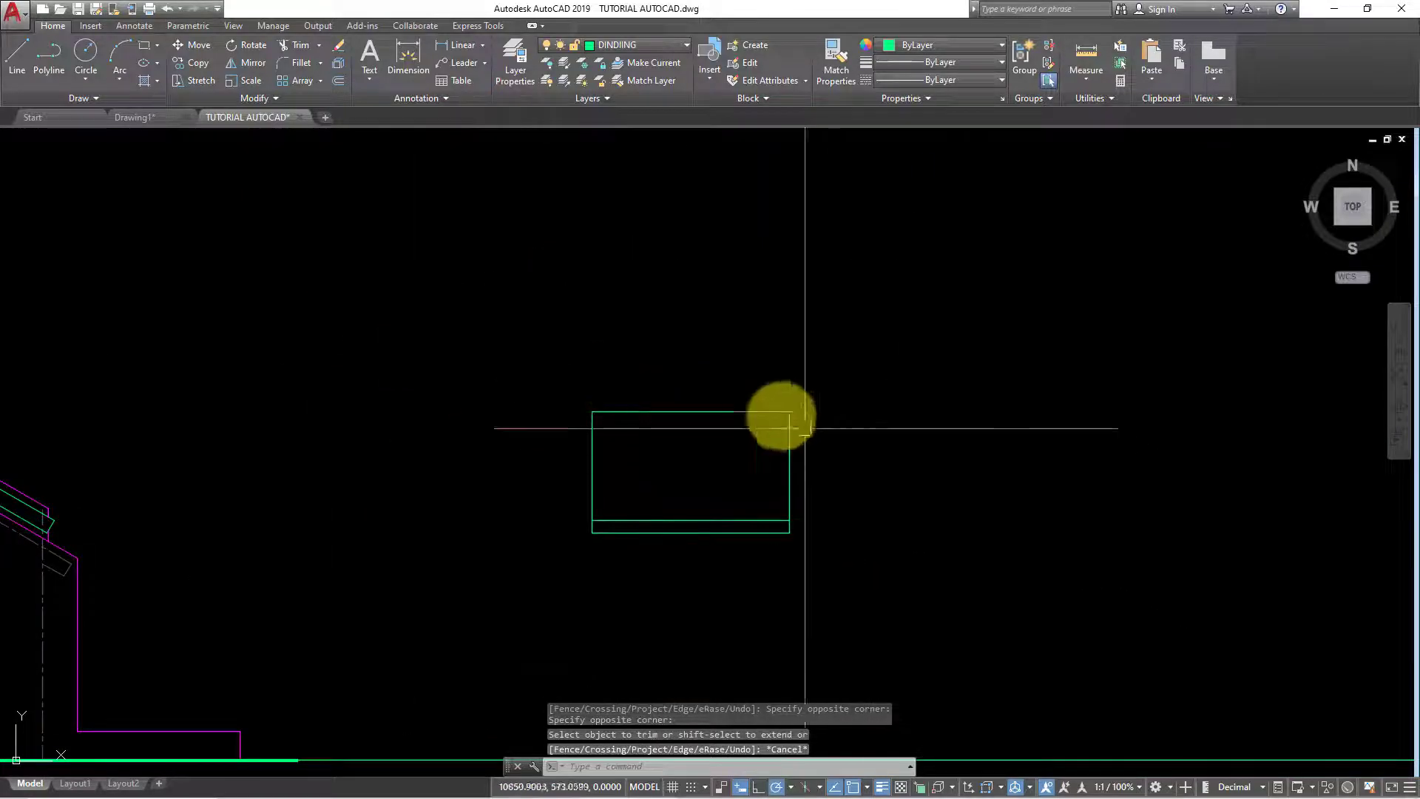
scroll(691, 475, "up", 2)
middle_click_drag(691, 475, 688, 412)
scroll(688, 412, "down", 4)
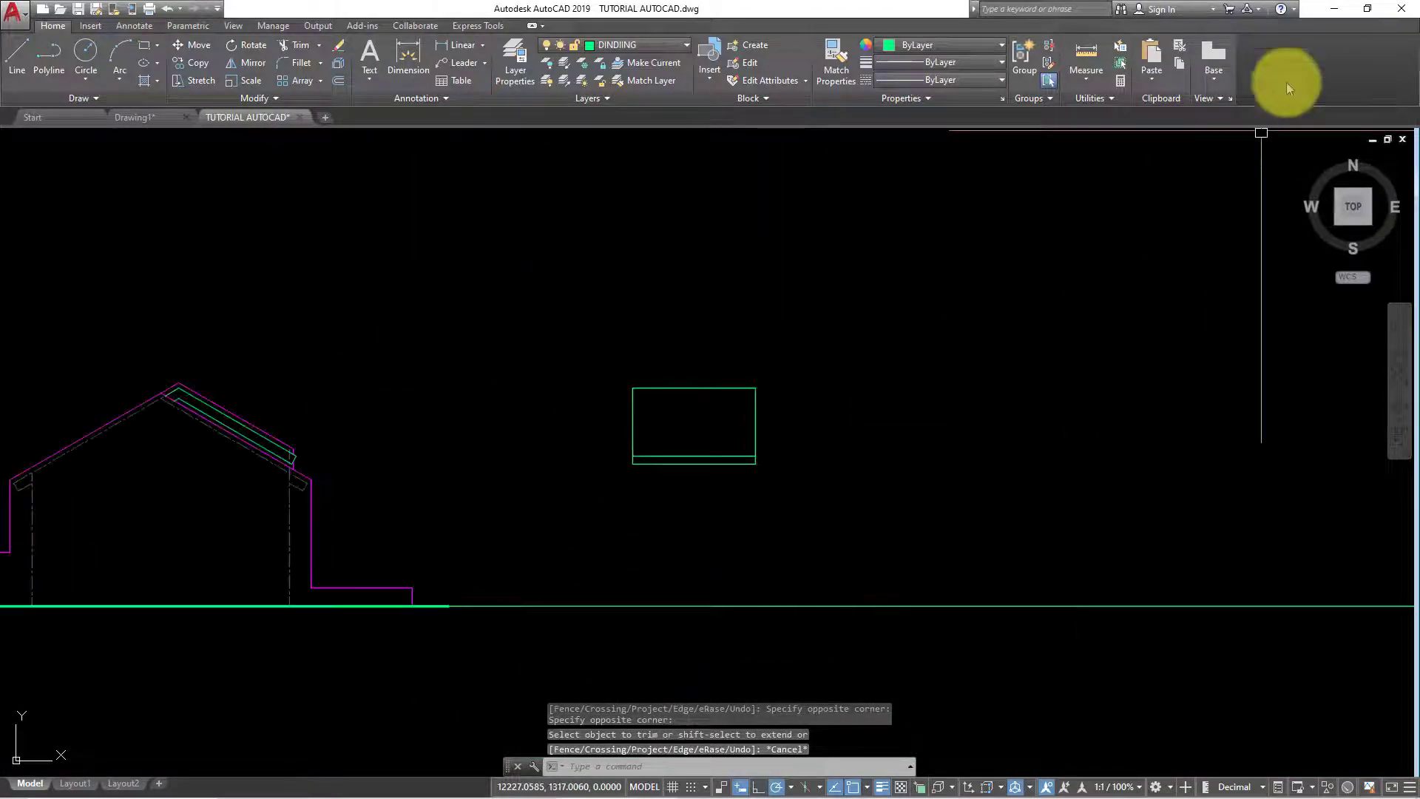
Restore both windows, place SketchUp's front view on the right, and AutoCAD in front
left_click(1367, 9)
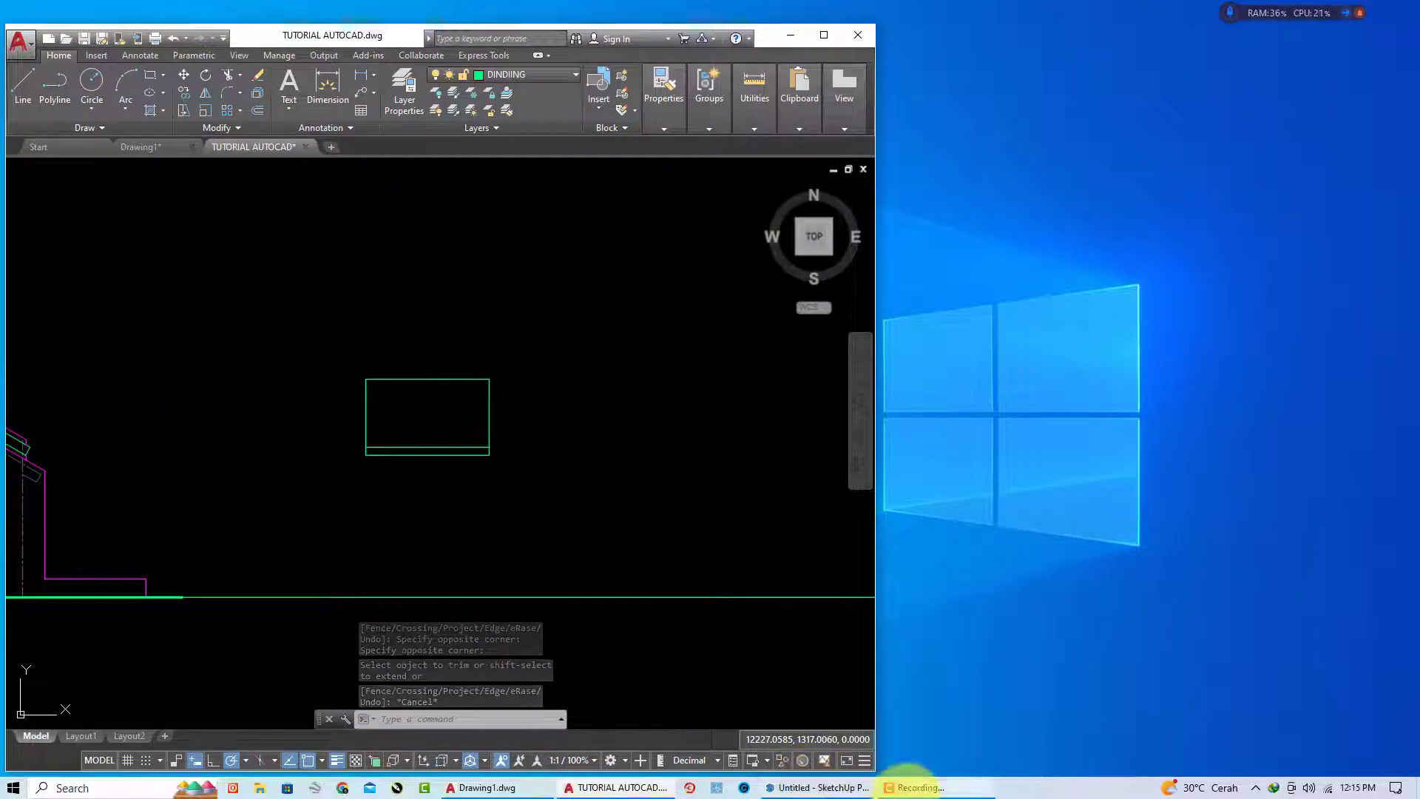
left_click(813, 787)
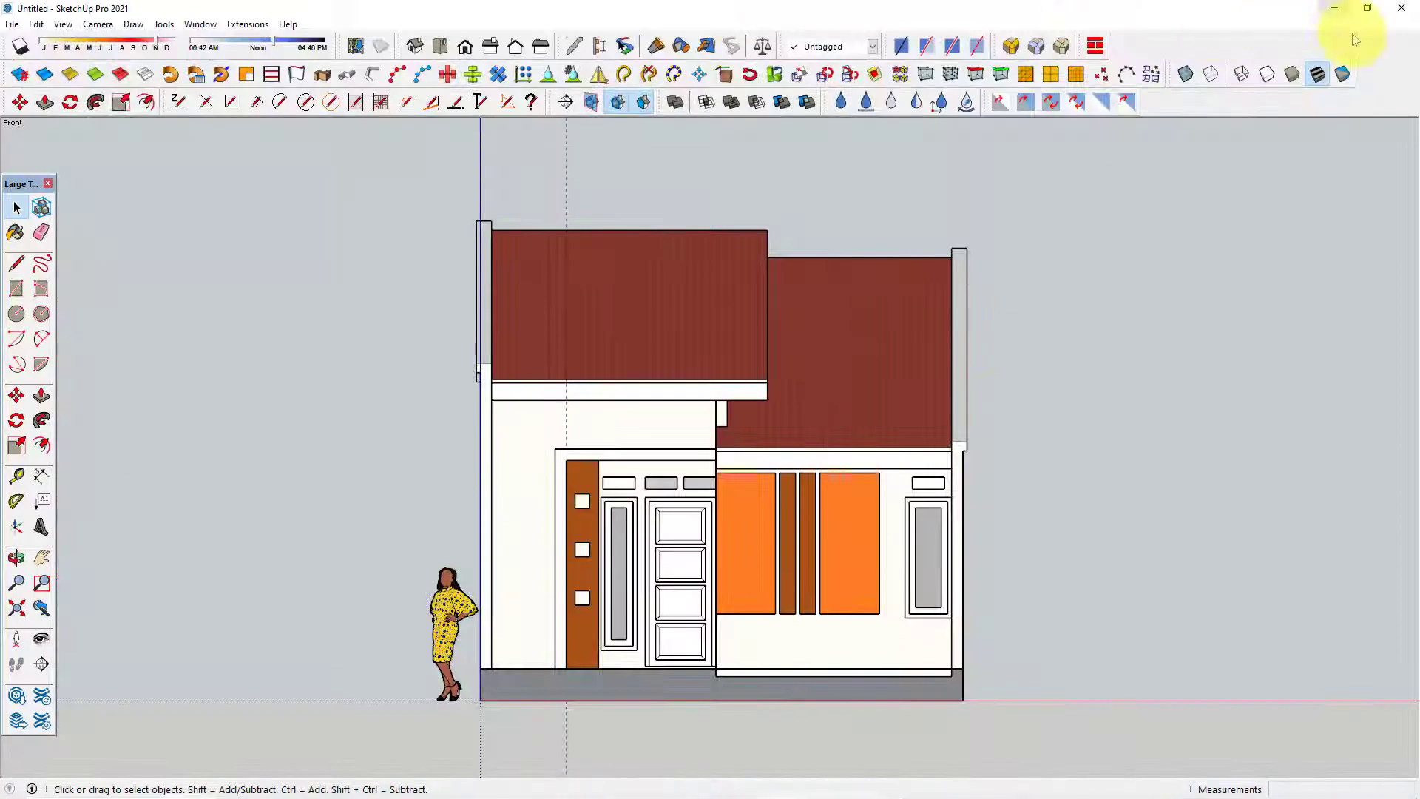
left_click(1368, 10)
left_click_drag(1033, 37, 1132, 41)
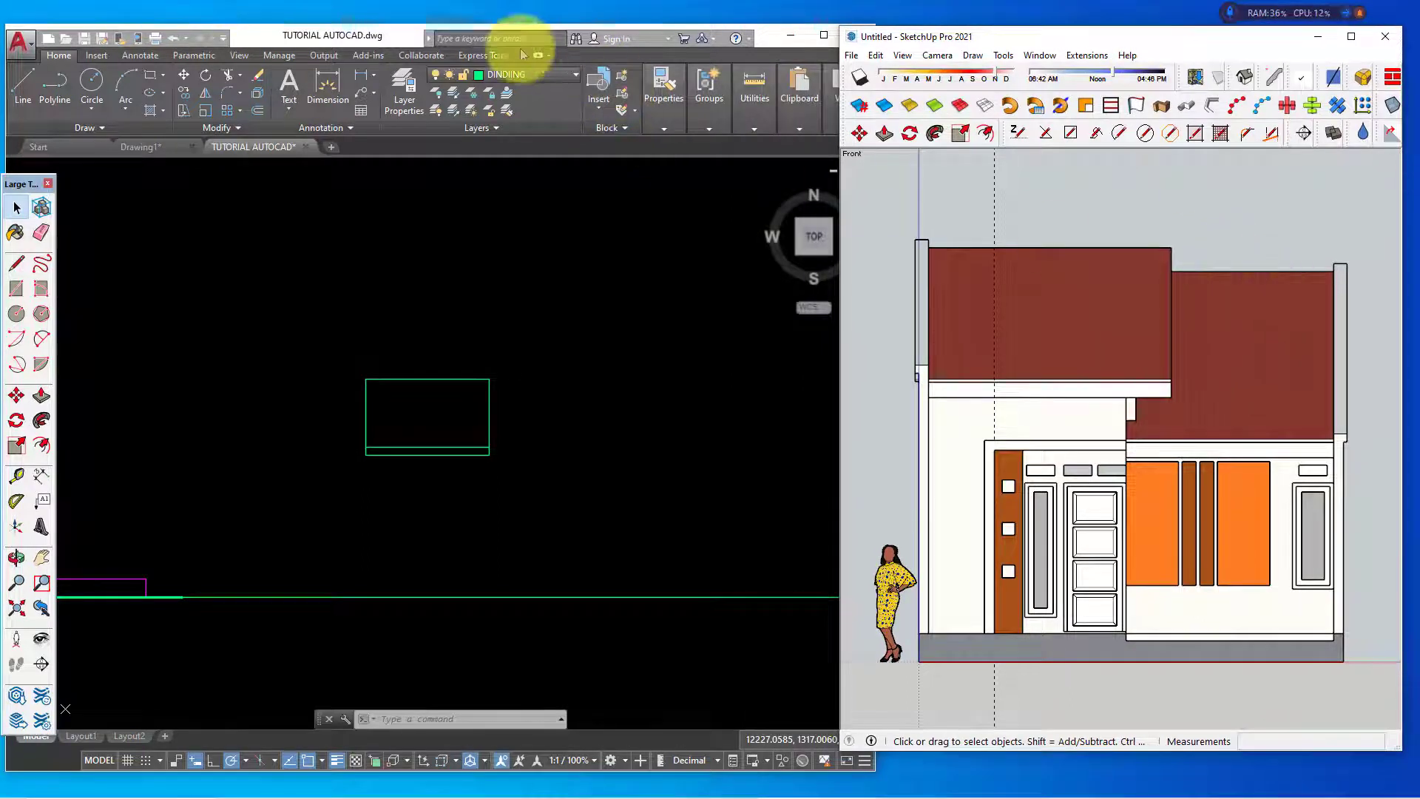
left_click(395, 25)
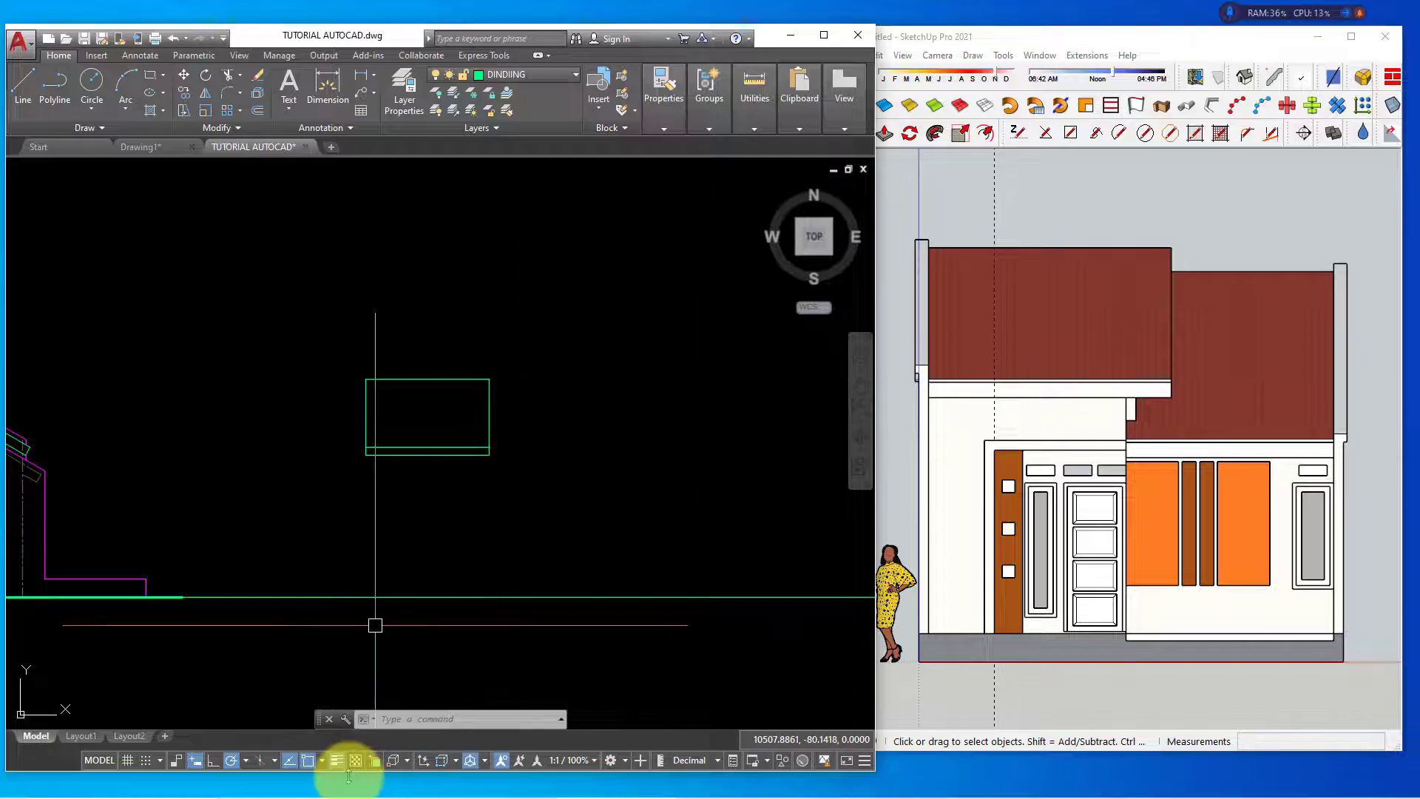
Maximize the window and place horizontal construction lines through the roof point and eave corner
left_click_drag(348, 775, 348, 795)
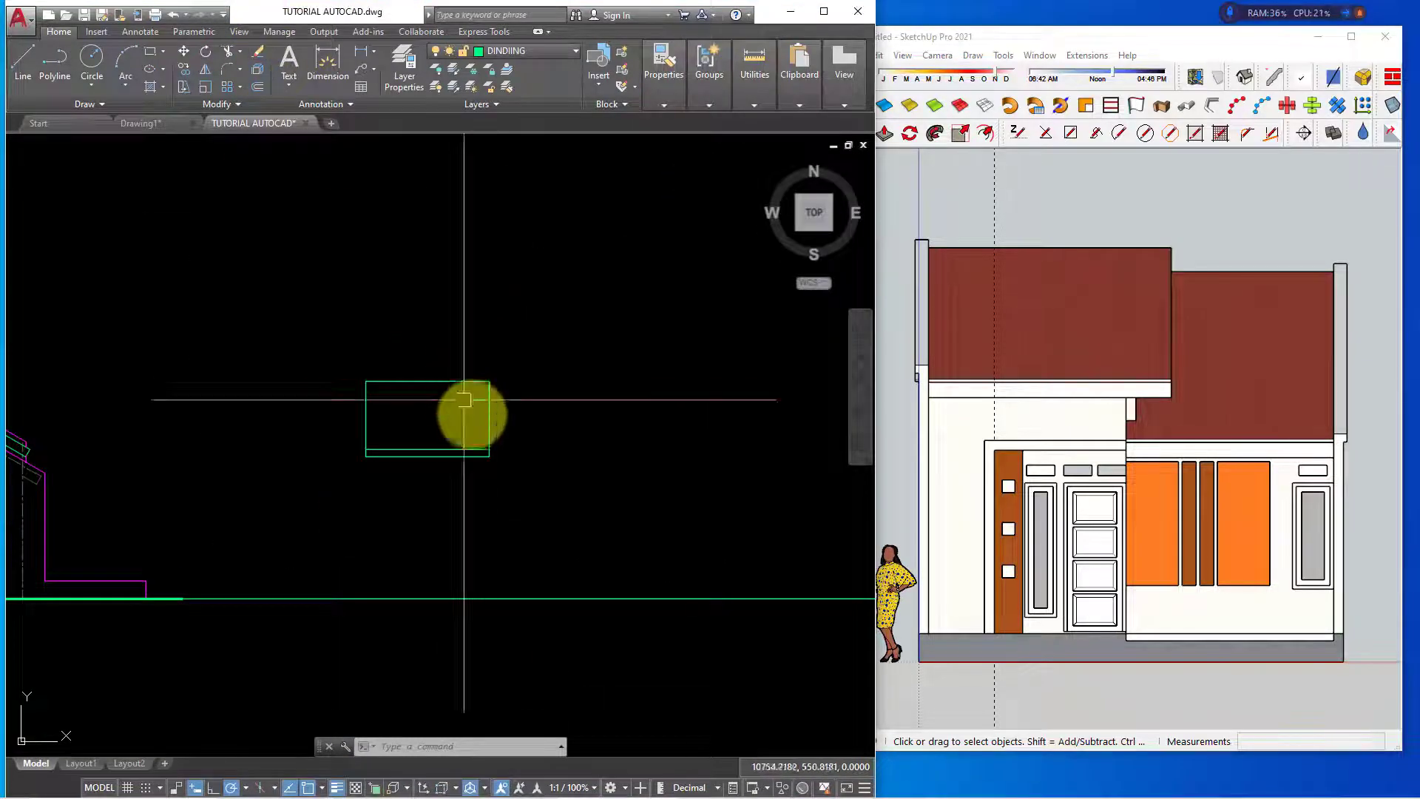
type("xl")
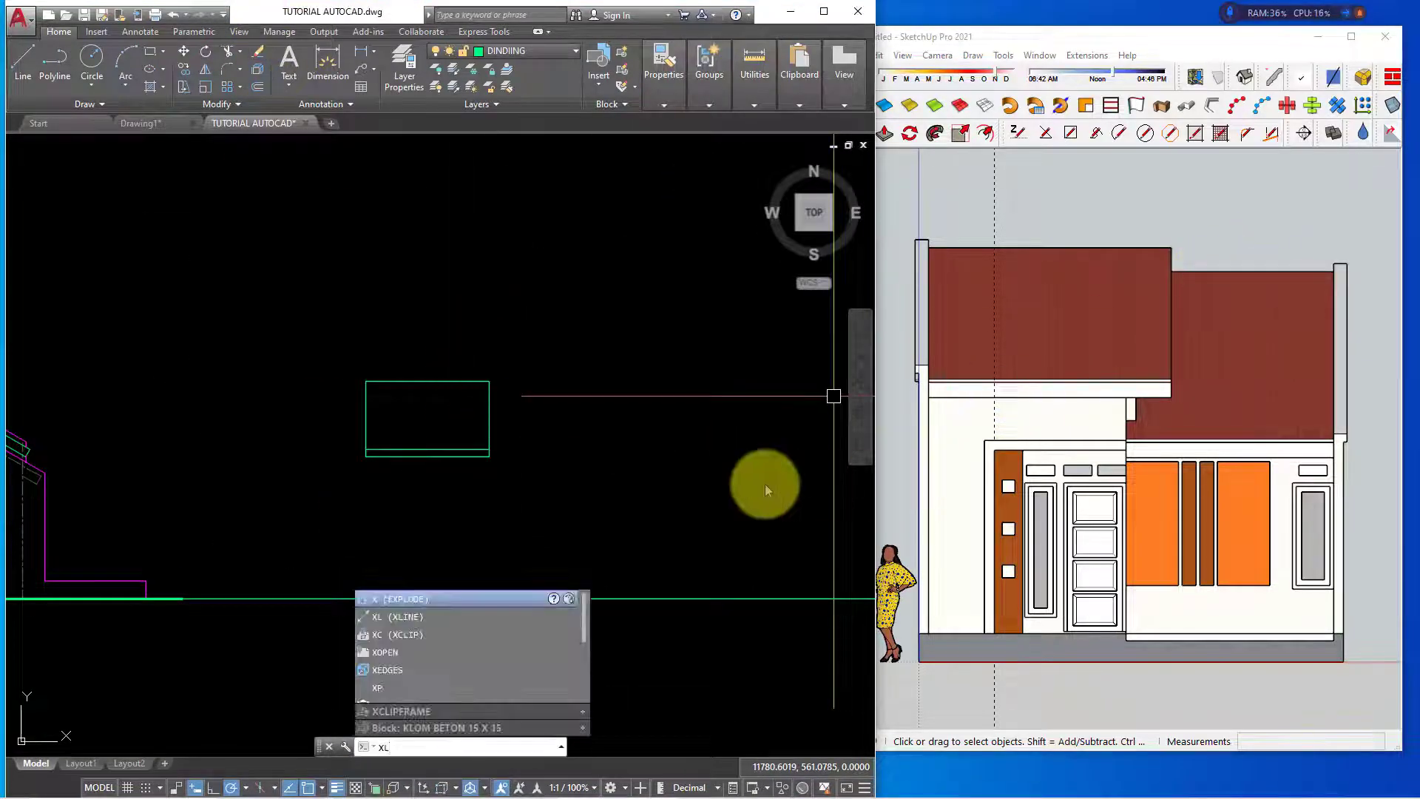
key("Return")
type("h")
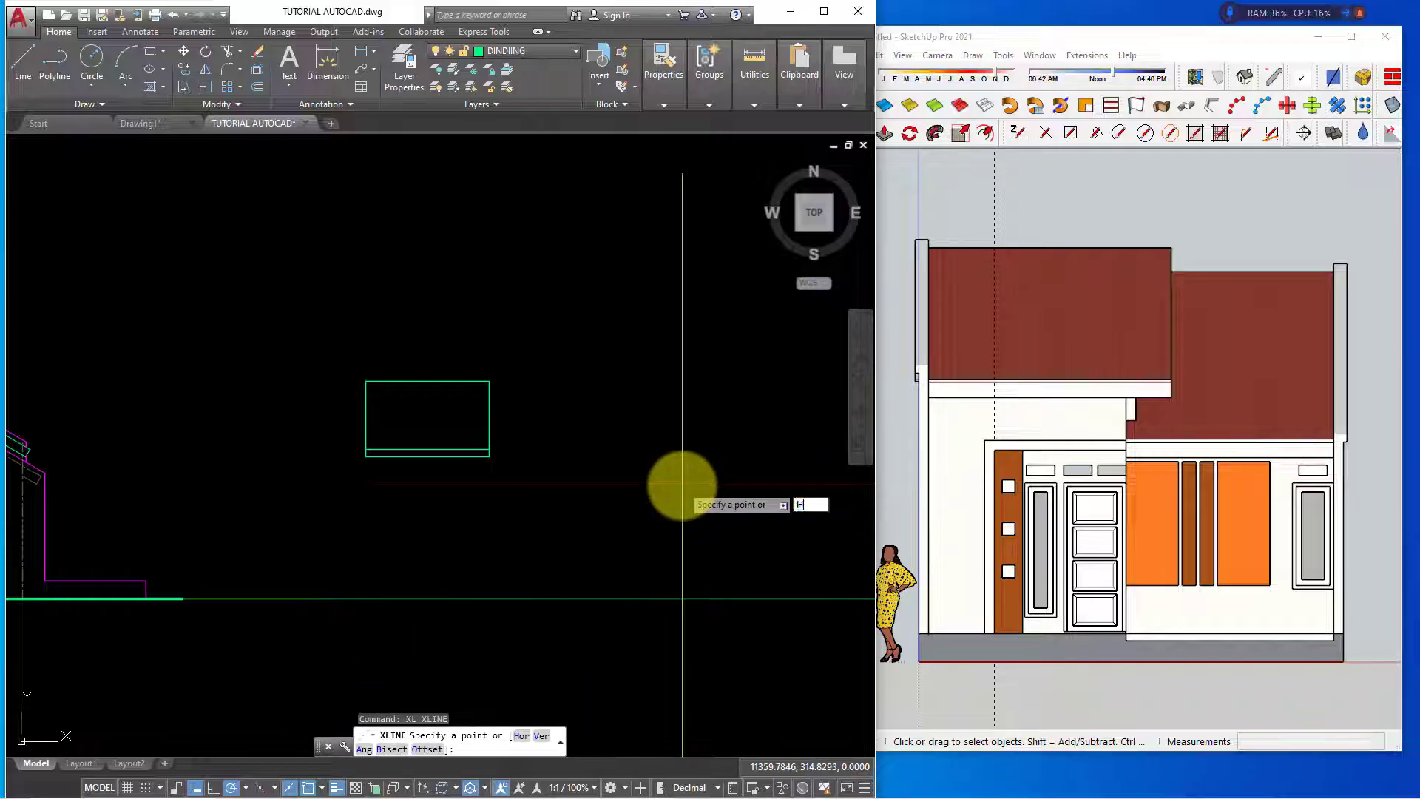
key("Return")
scroll(525, 485, "down", 3)
scroll(317, 491, "up", 2)
scroll(603, 492, "up", 2)
scroll(606, 470, "up", 2)
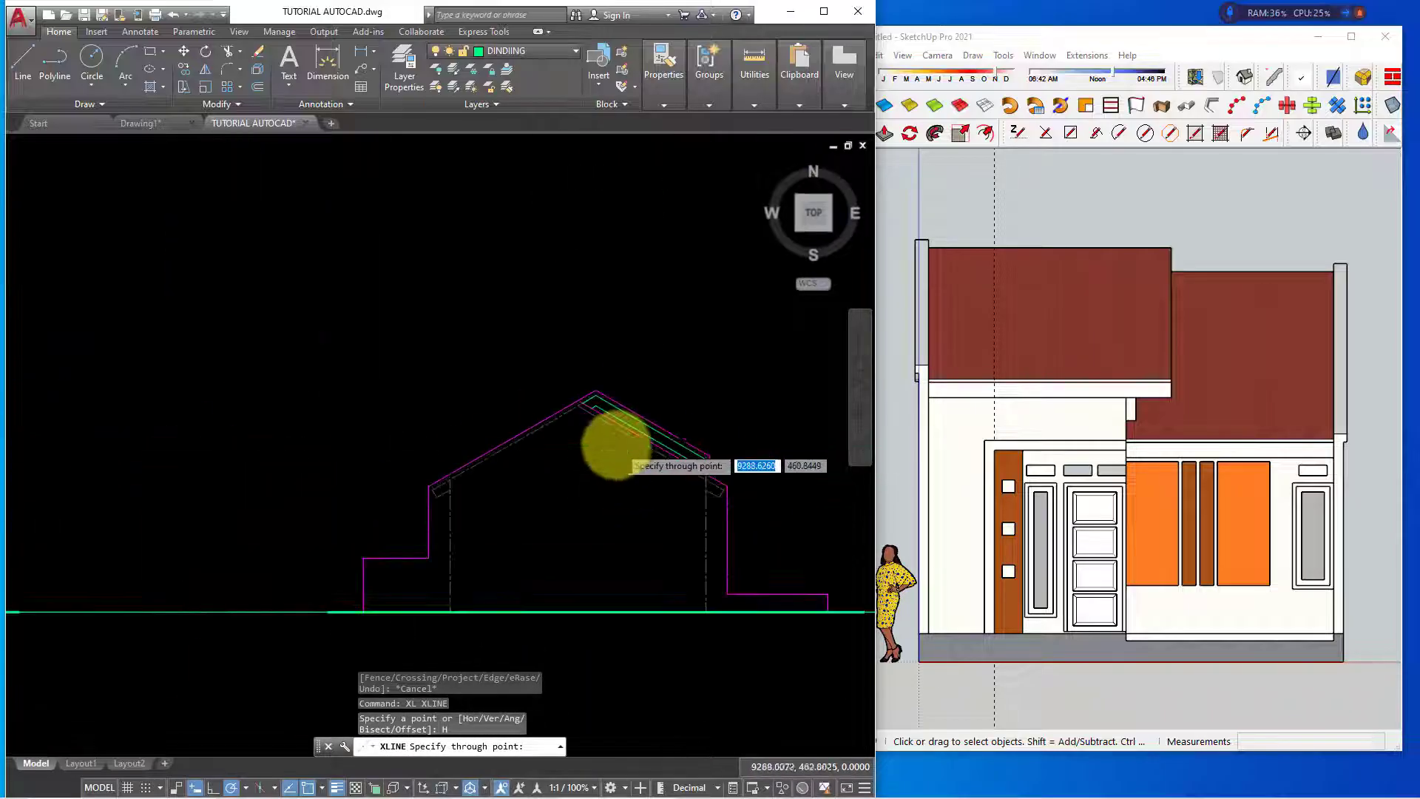
scroll(584, 418, "up", 3)
left_click(535, 369)
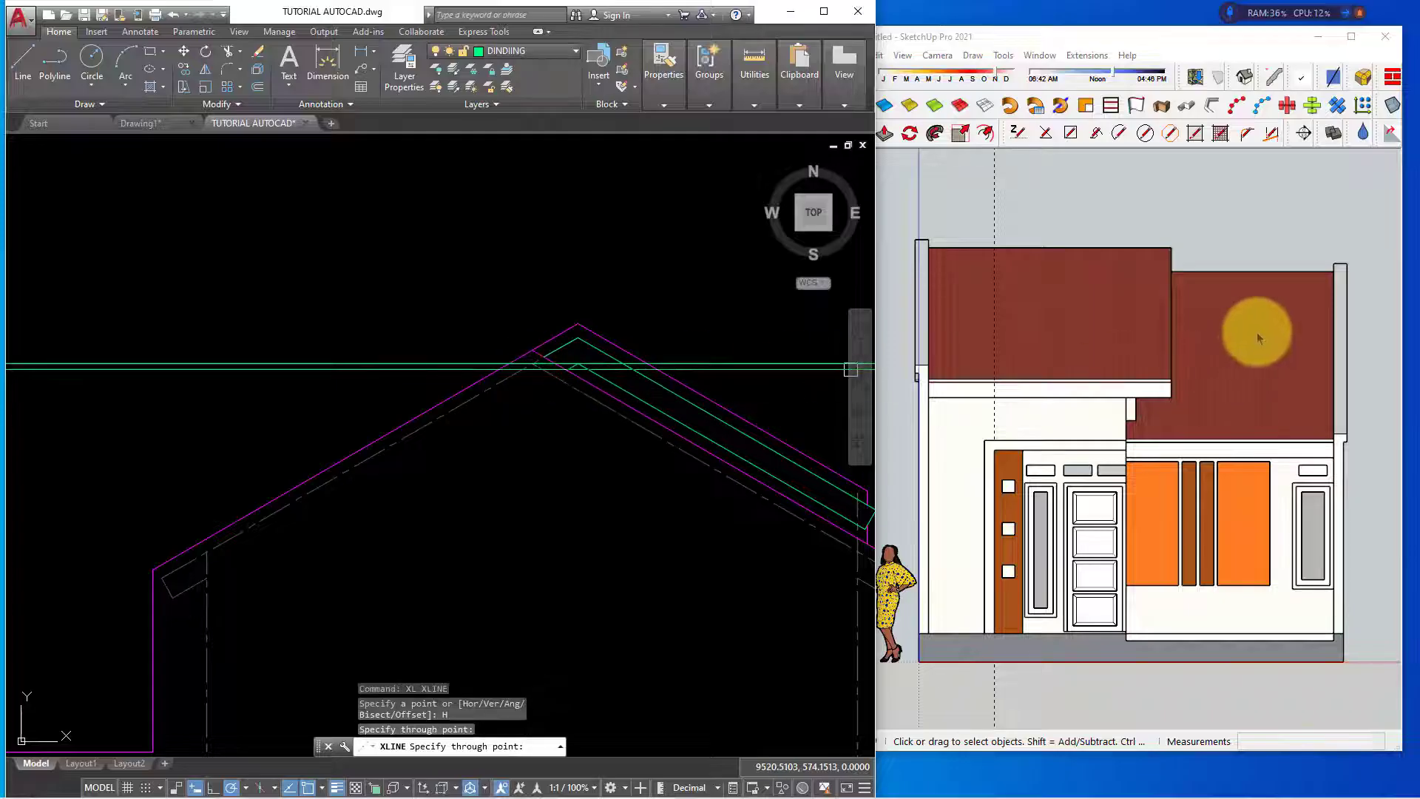
scroll(552, 539, "down", 1)
scroll(374, 485, "down", 1)
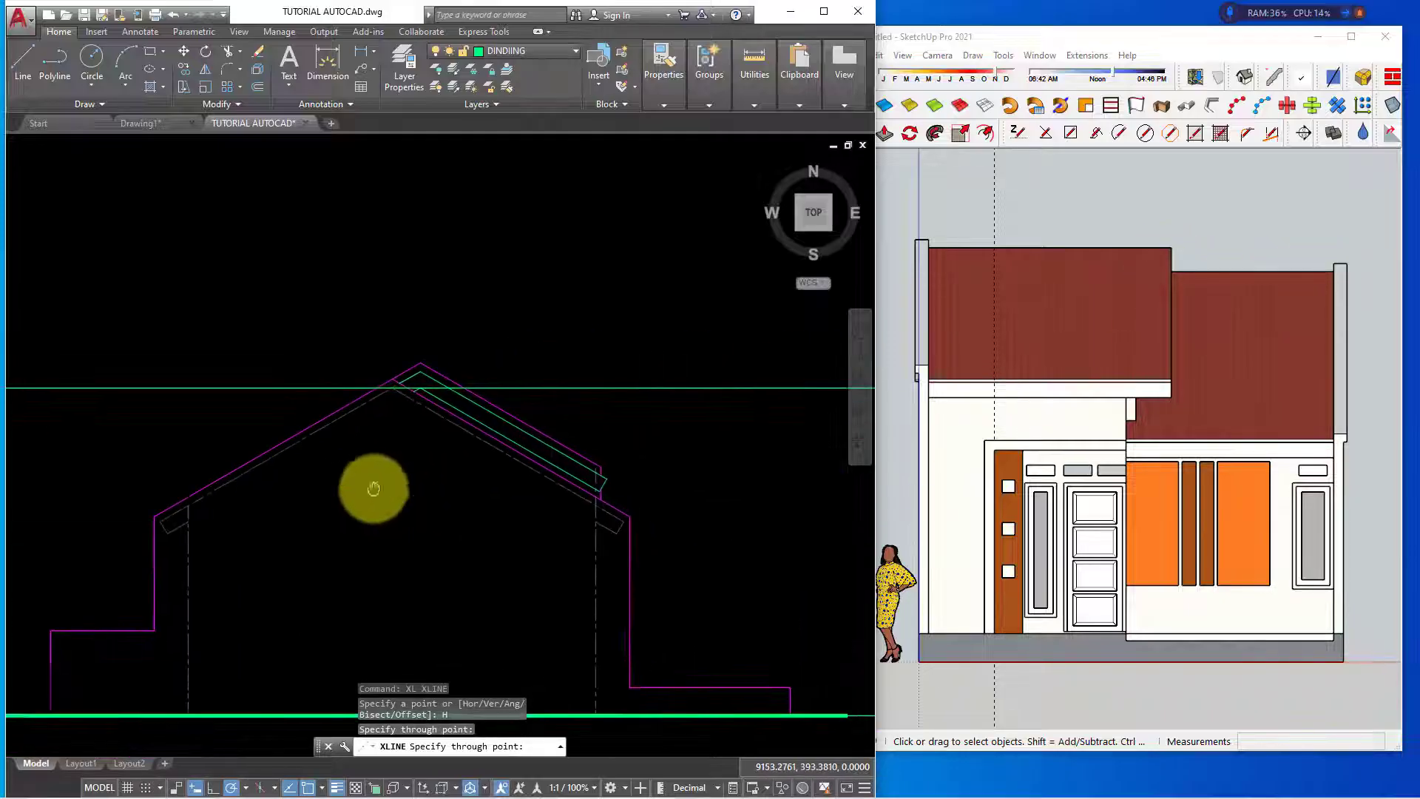
scroll(551, 517, "up", 4)
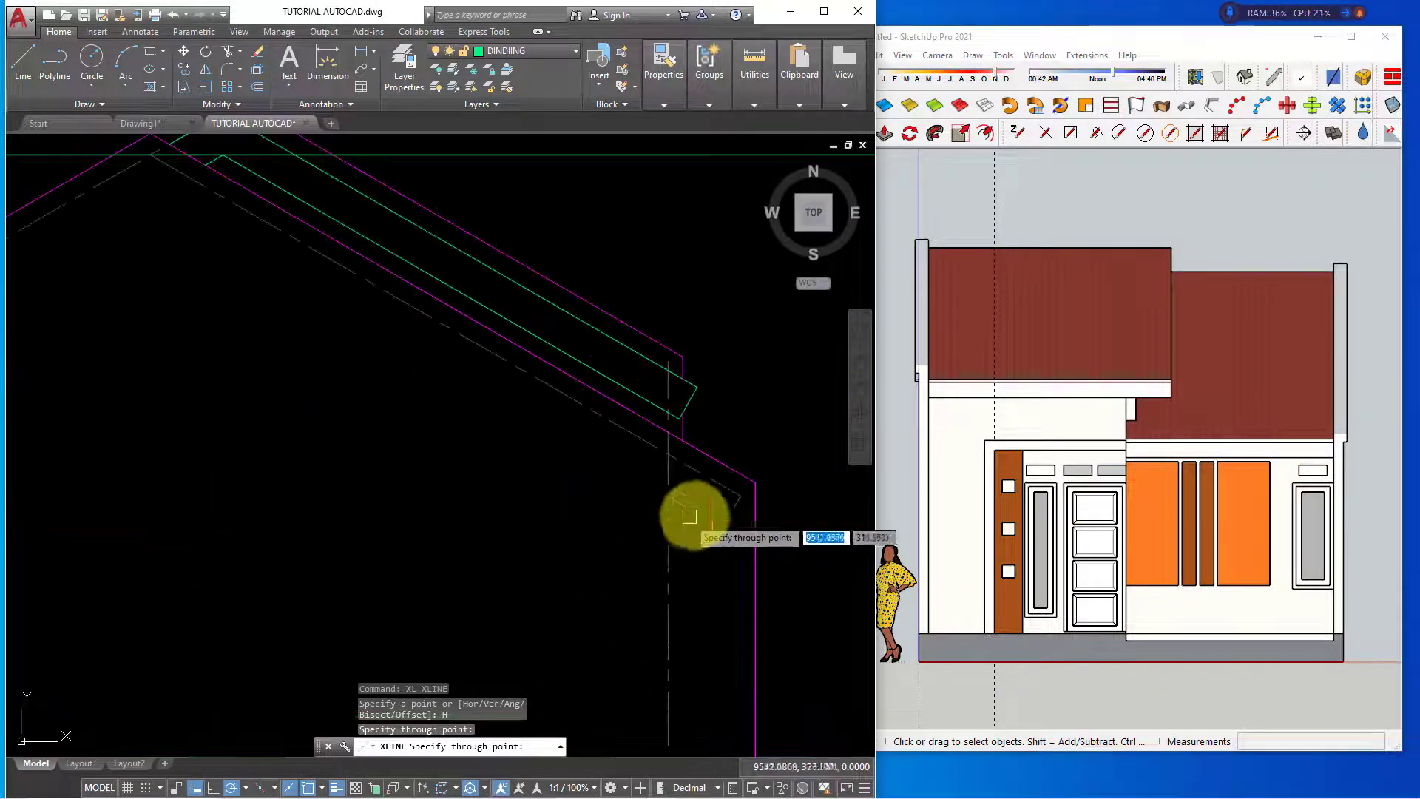
left_click(740, 495)
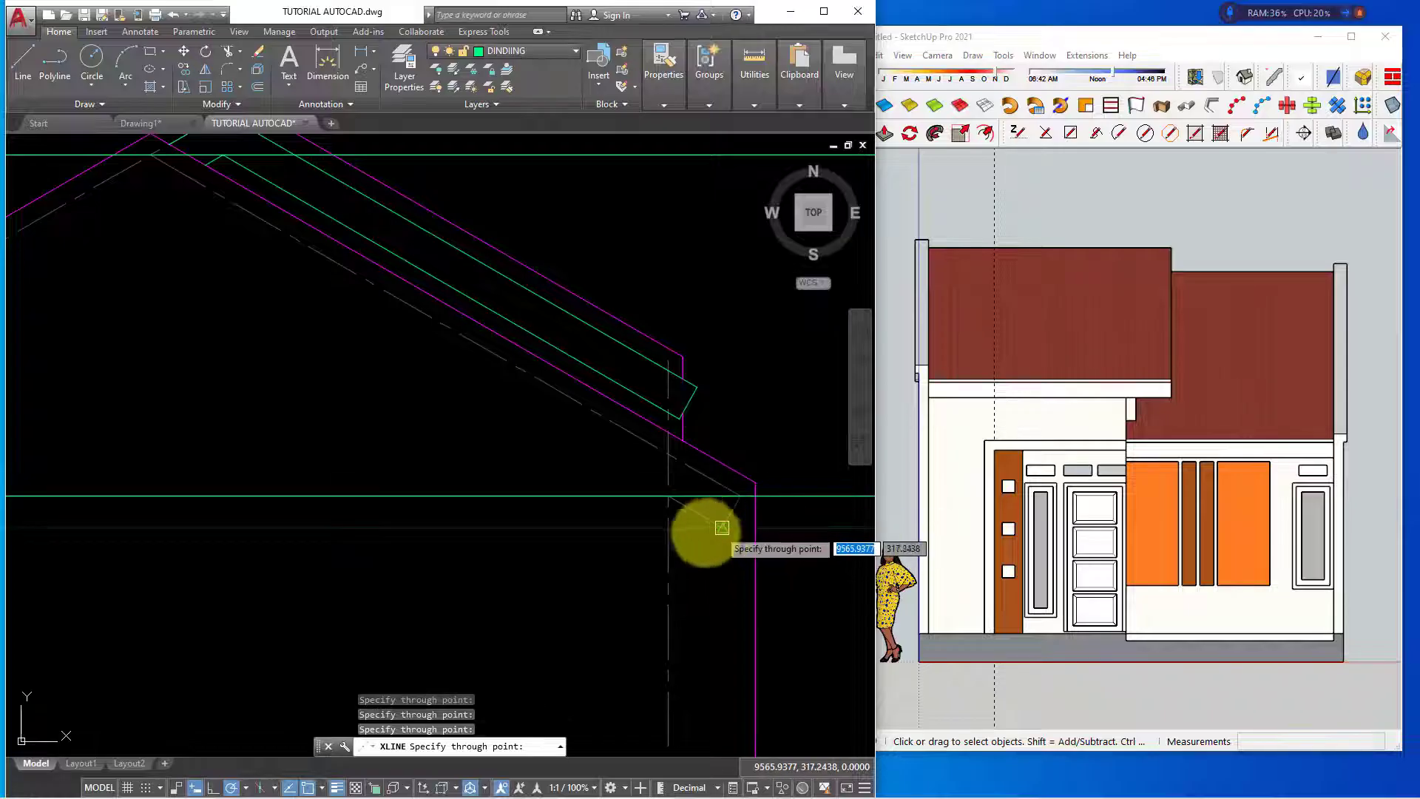
scroll(695, 577, "down", 3)
middle_click_drag(666, 640, 333, 554)
key("Escape")
middle_click_drag(545, 540, 476, 542)
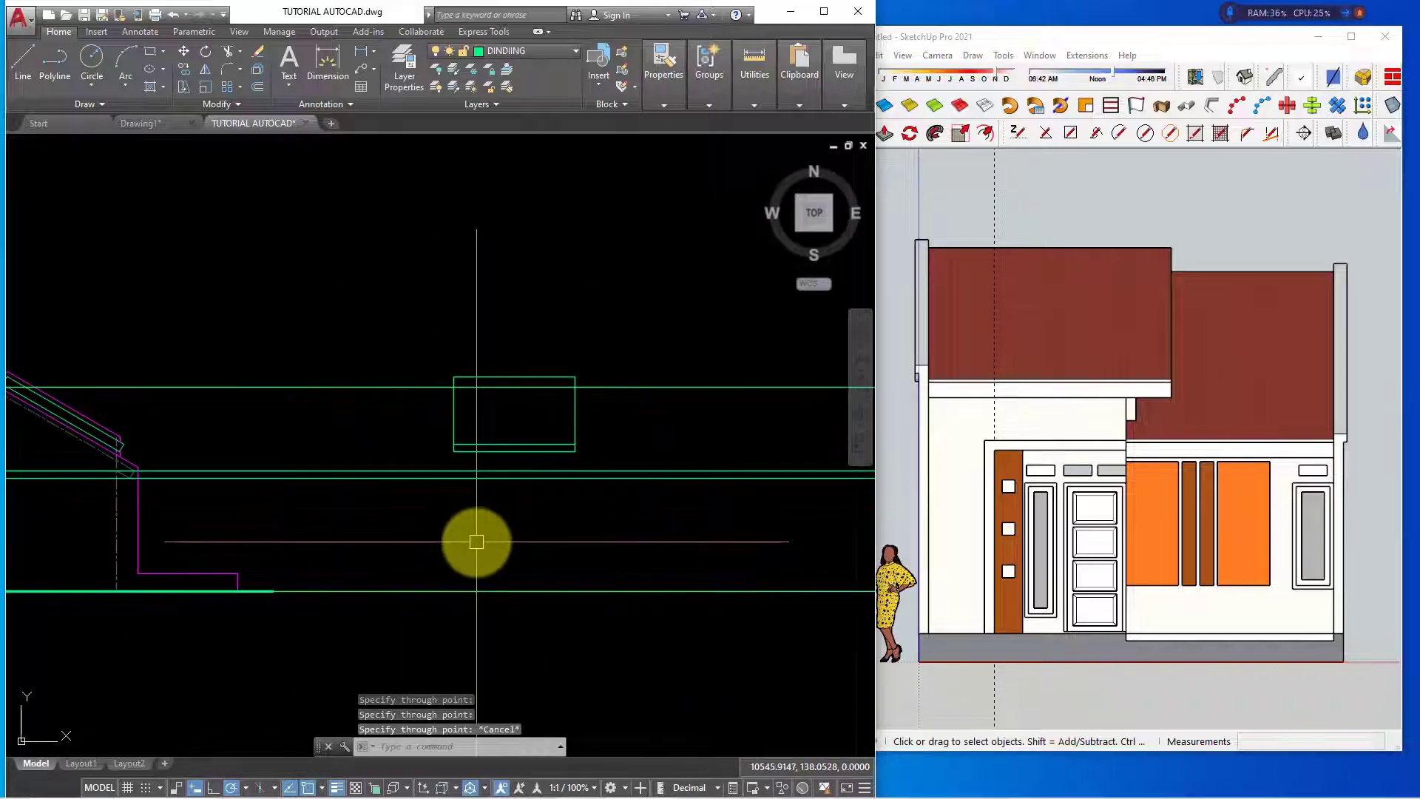
Drop a vertical construction line from the carport corner on the RENCANA ATAP roof plan
type("l")
key("Return")
type("v")
key("Return")
scroll(476, 542, "down", 2)
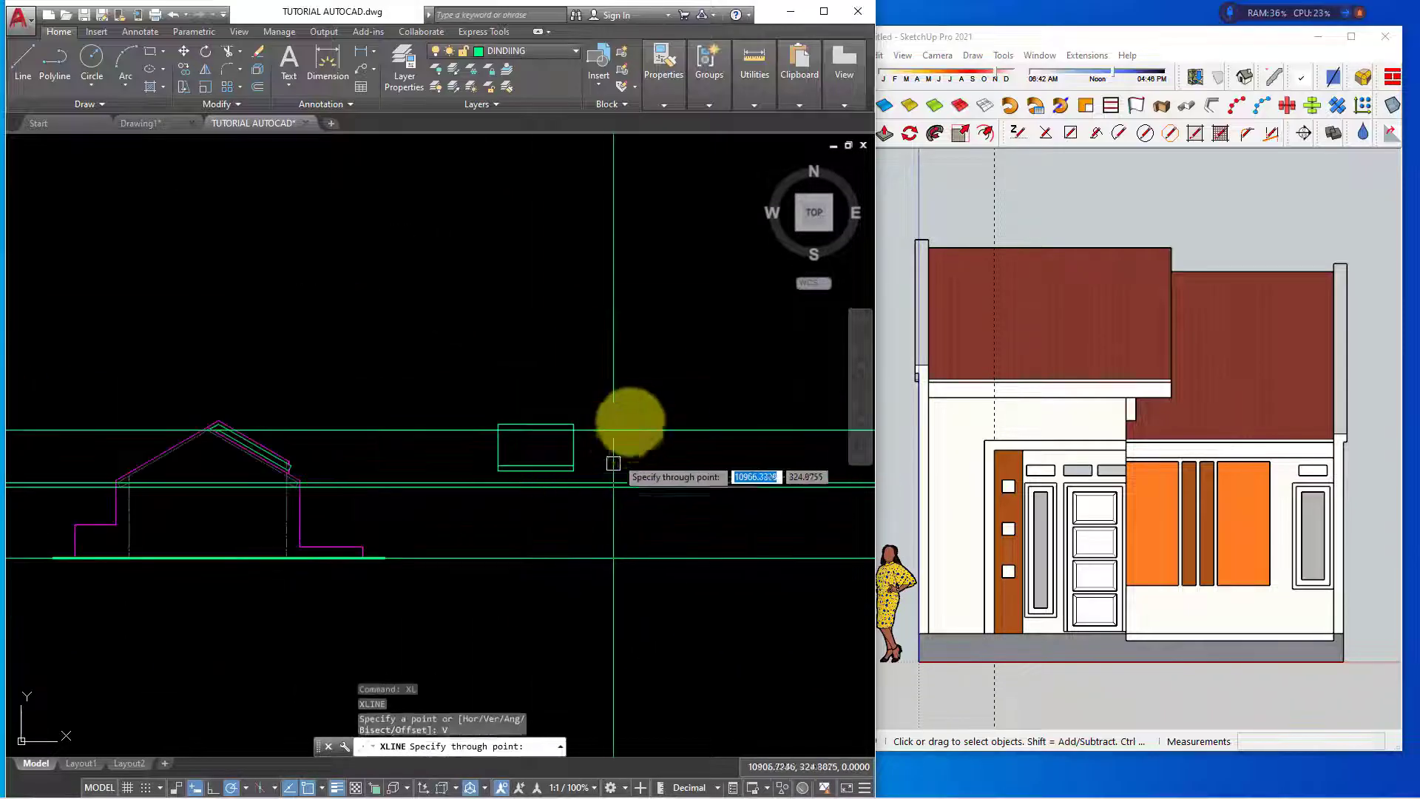
middle_click_drag(624, 418, 610, 531)
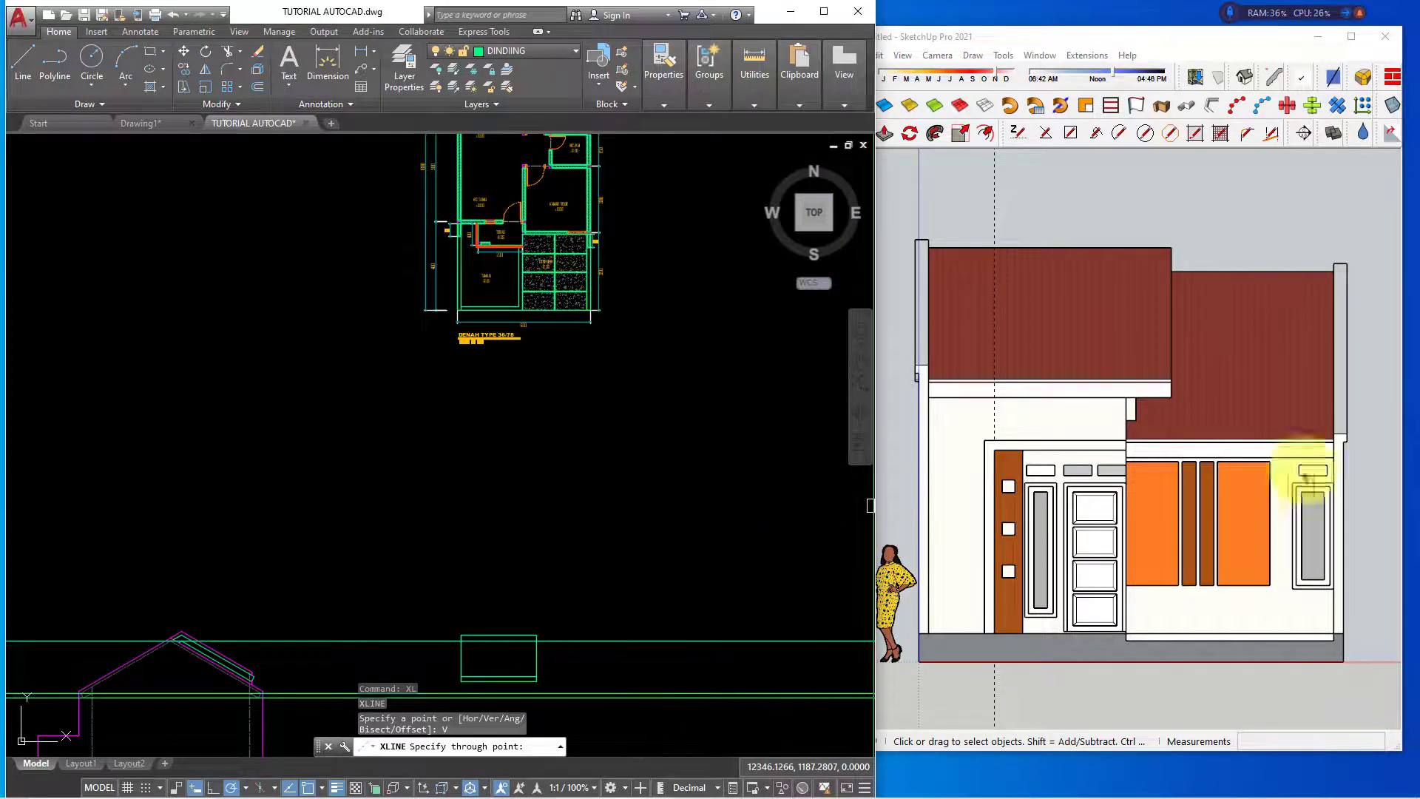
scroll(690, 307, "down", 2)
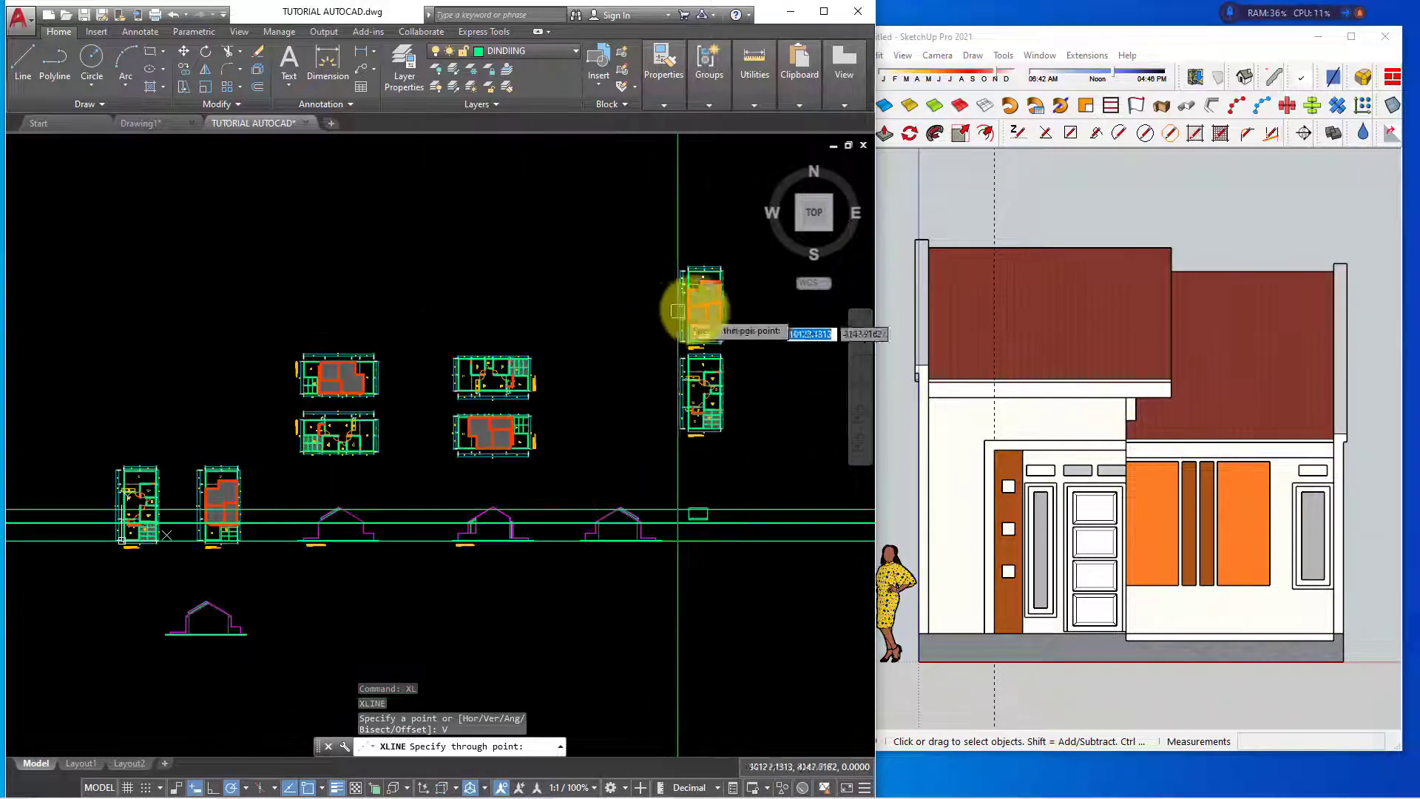
scroll(688, 308, "up", 2)
scroll(580, 326, "up", 4)
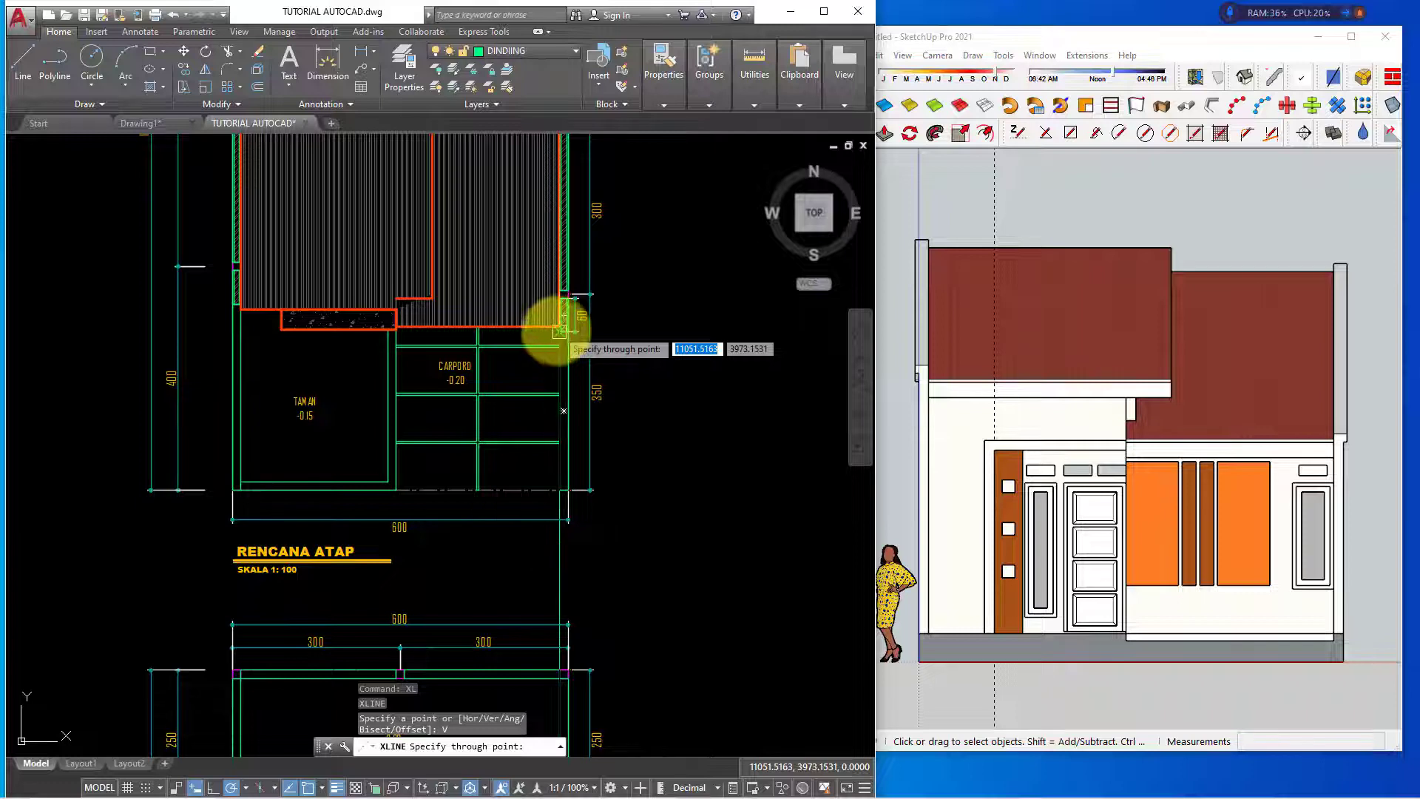
scroll(559, 331, "up", 5)
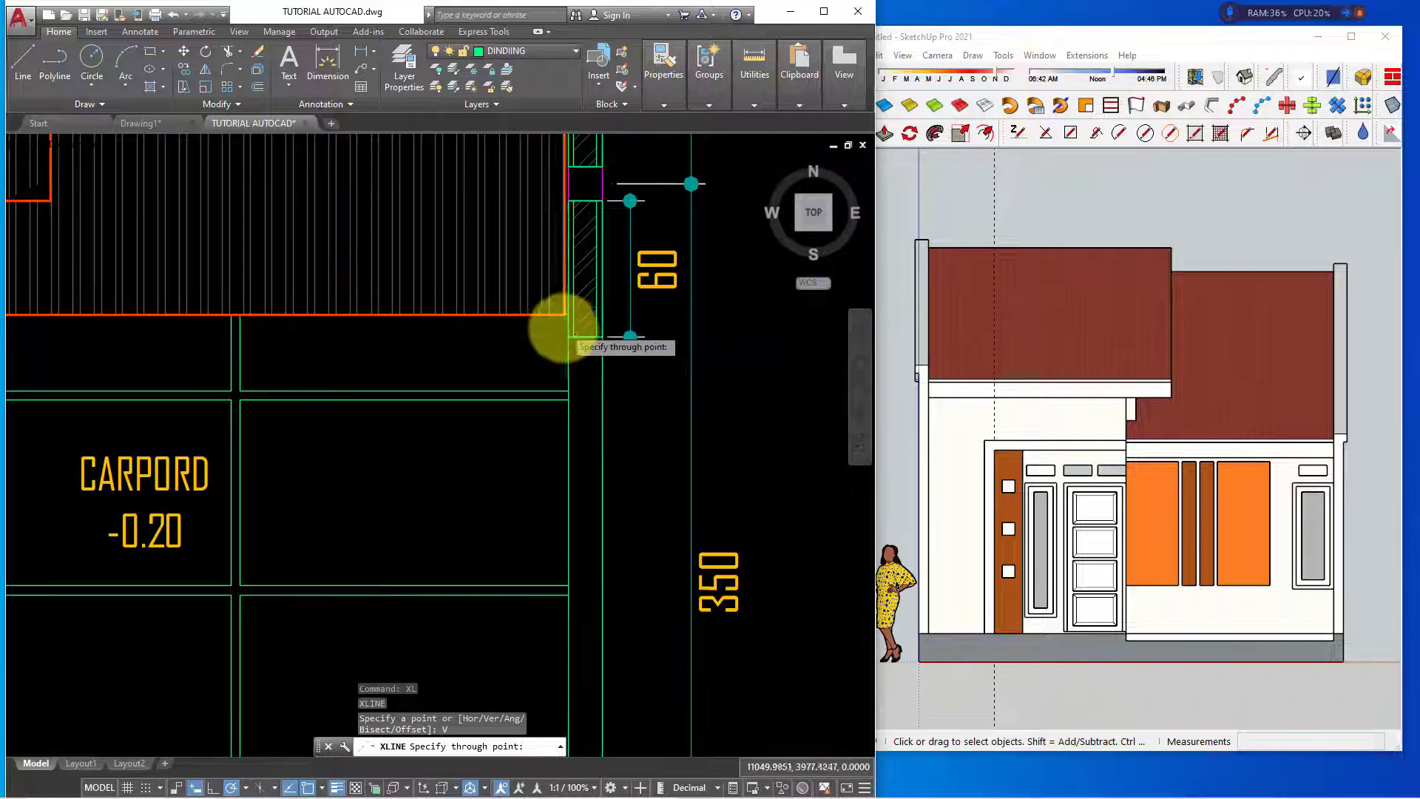
scroll(569, 344, "up", 2)
scroll(580, 359, "down", 4)
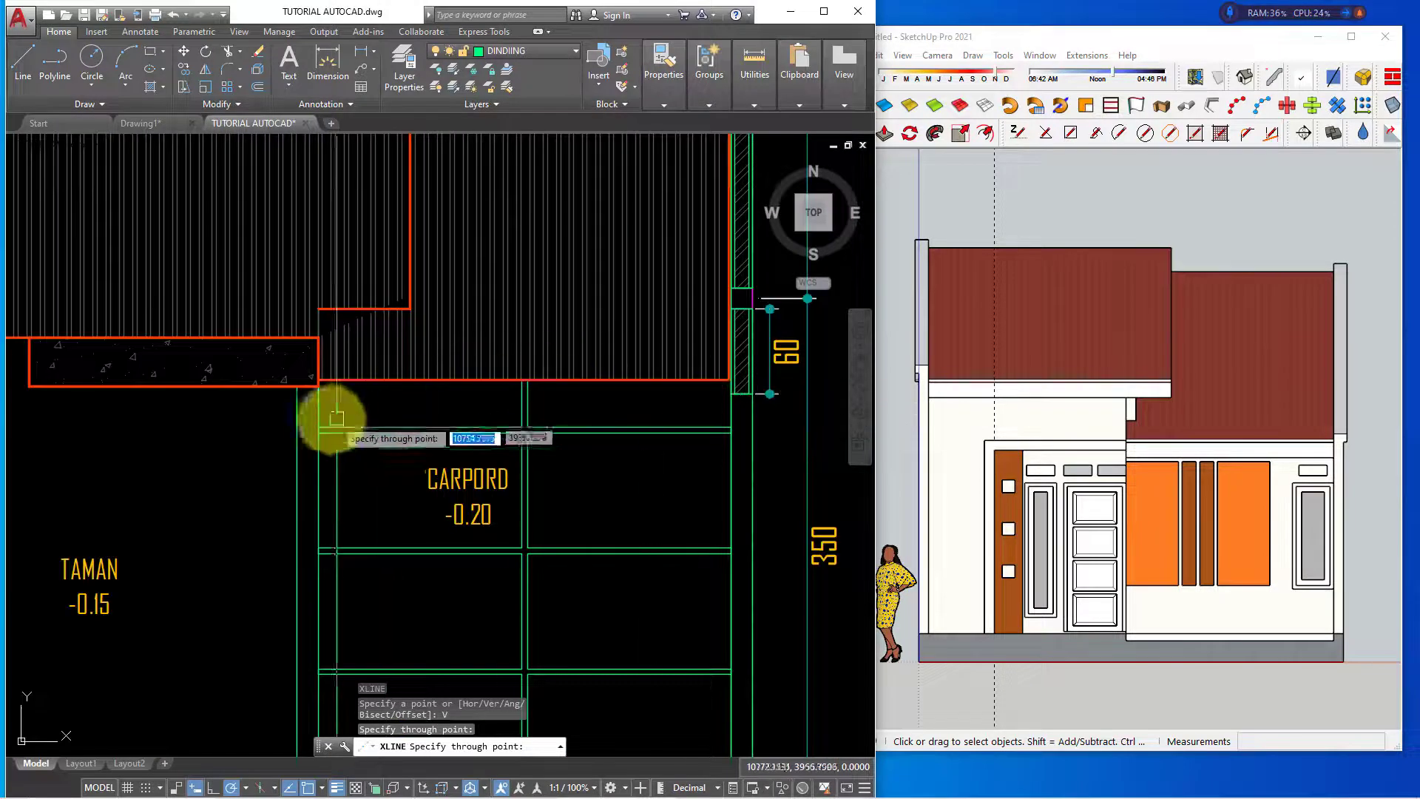
scroll(314, 385, "up", 3)
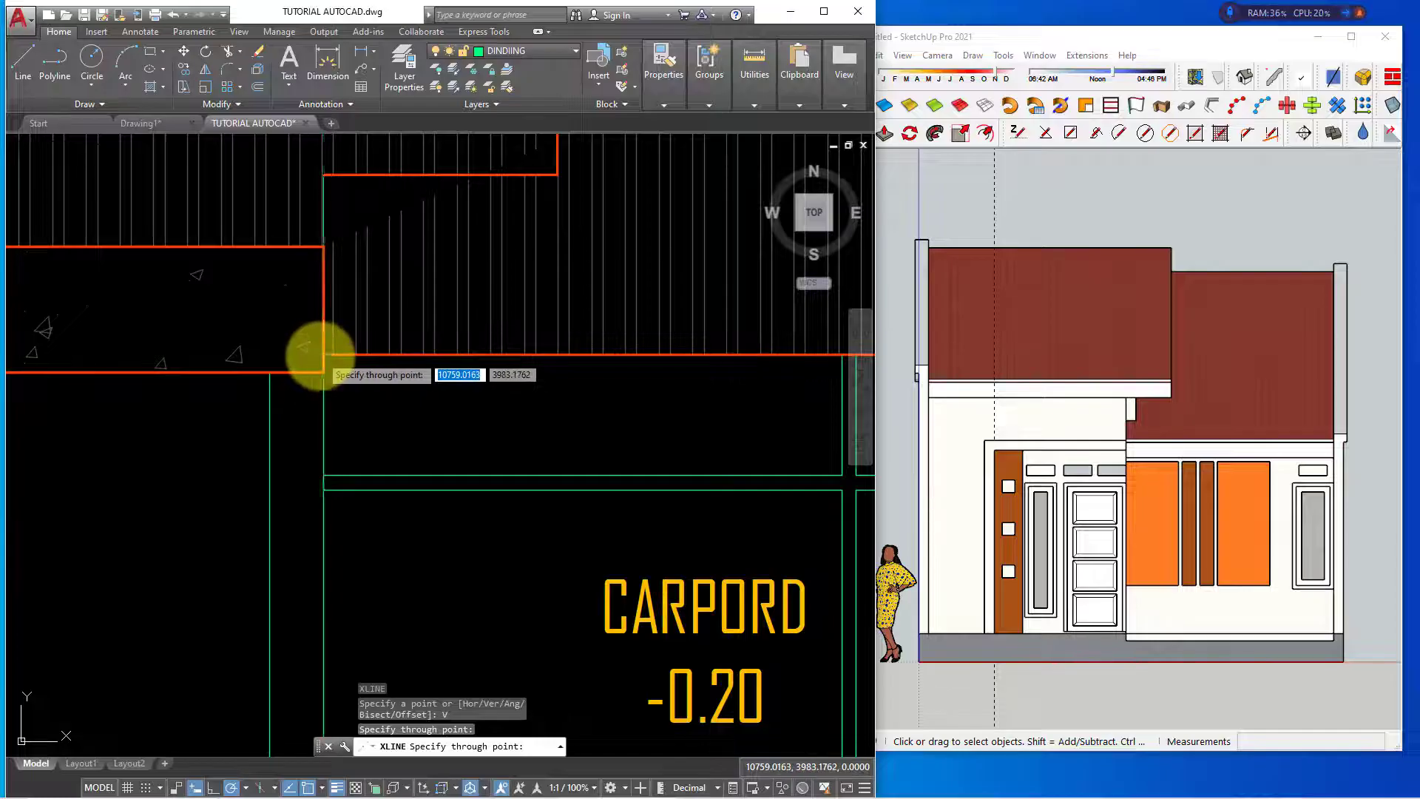
left_click(318, 354)
scroll(473, 418, "down", 3)
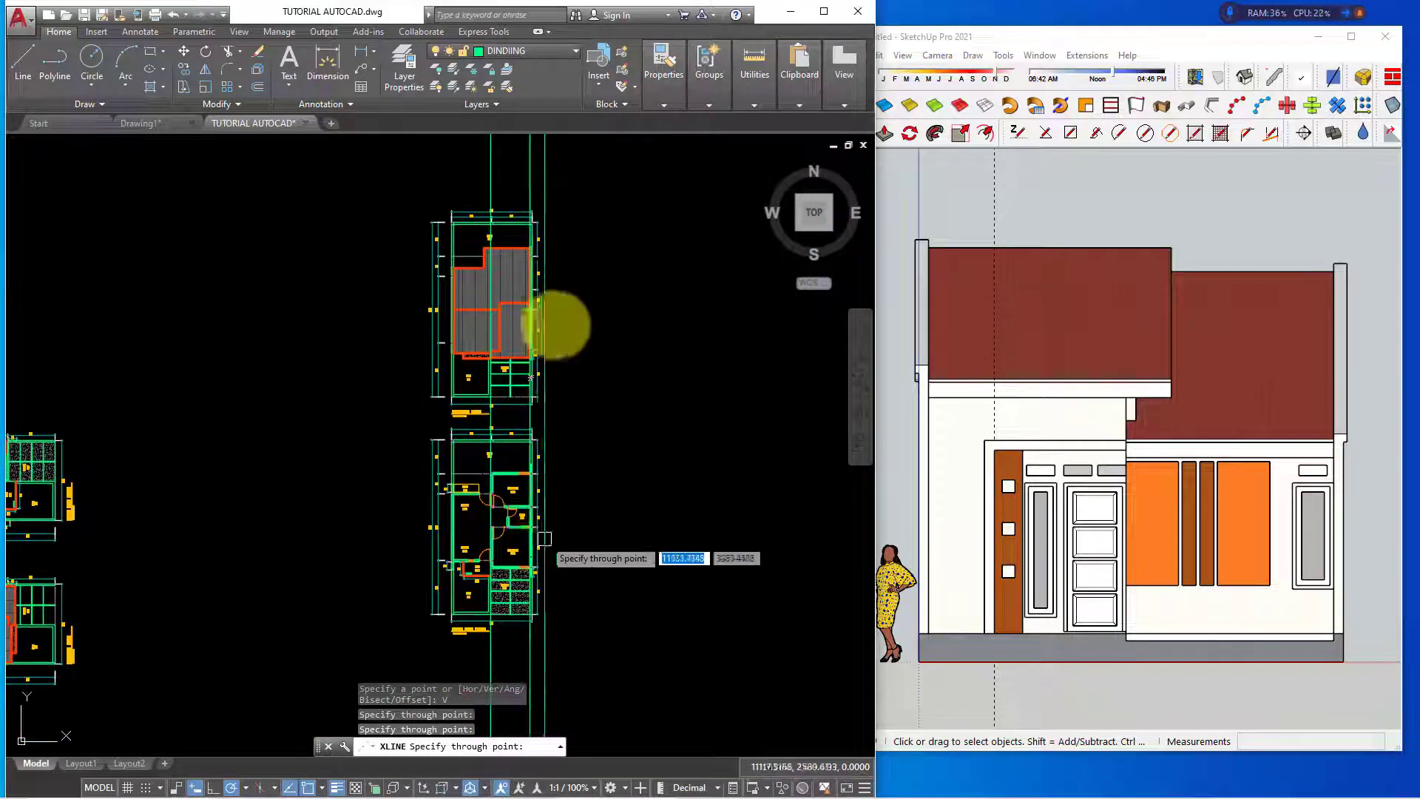
scroll(545, 596, "up", 5)
key("Escape")
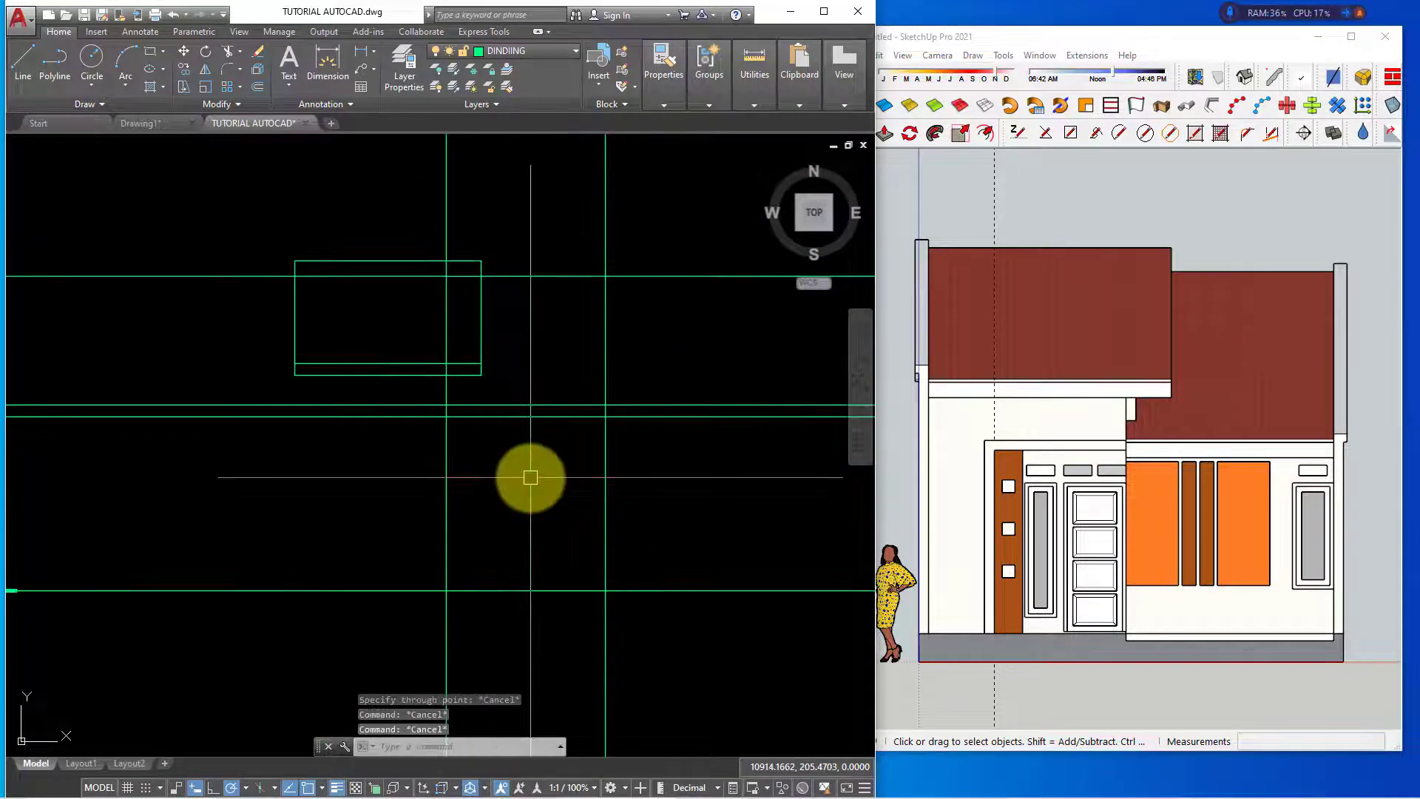
Trim the construction line overhangs into a rectangular outline and erase the leftover segment
type("lr")
key("Return")
left_click(666, 491)
left_click(222, 215)
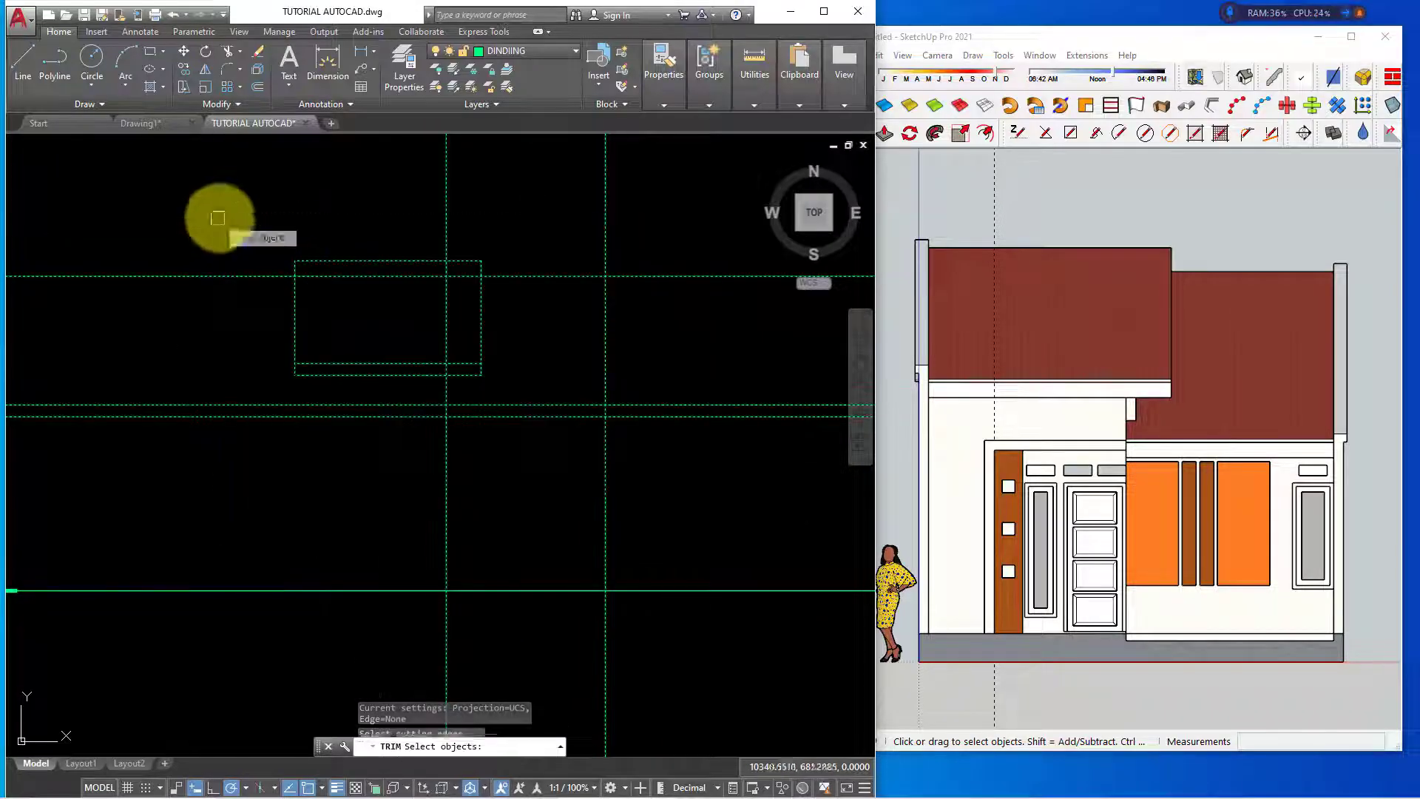
key("Return")
left_click(341, 179)
left_click(479, 198)
left_click(691, 460)
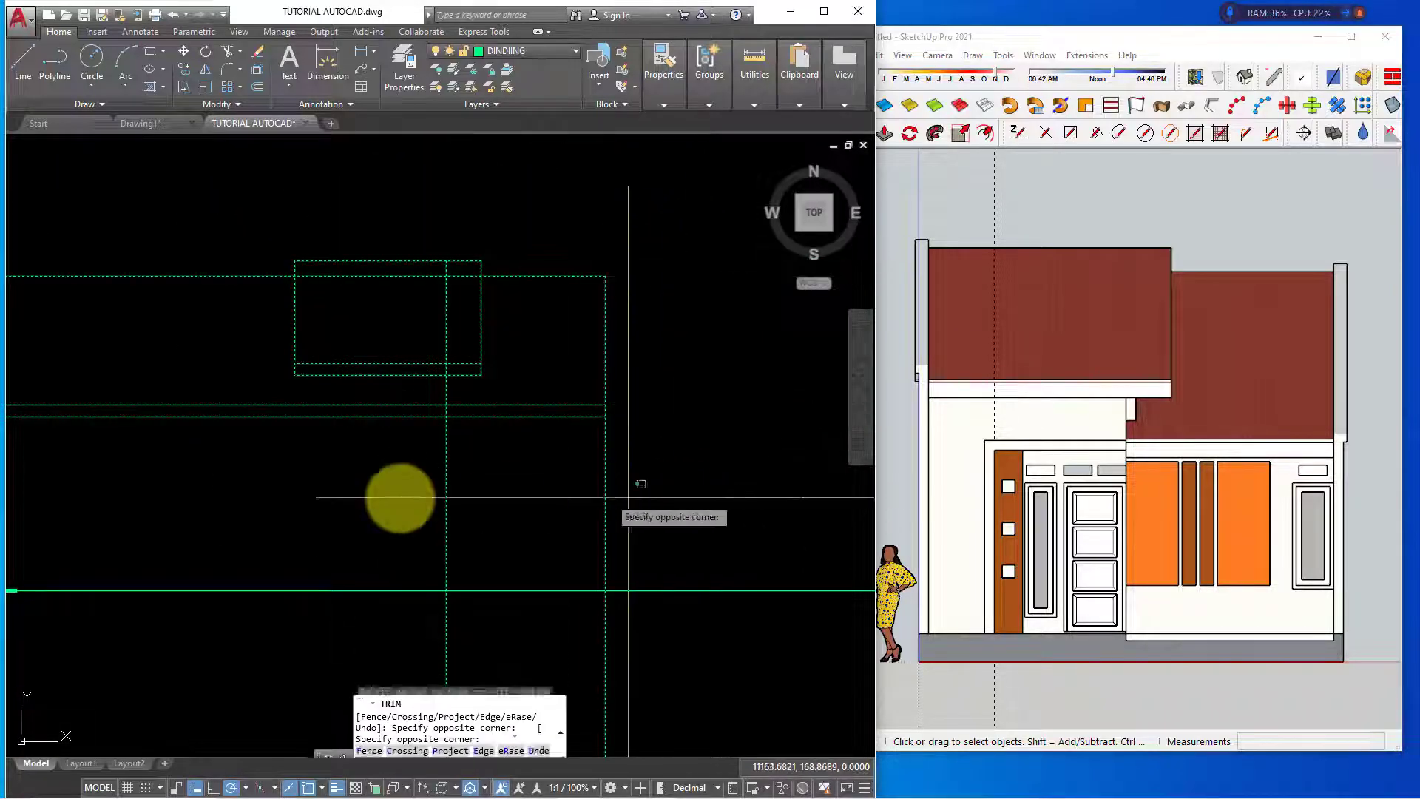
left_click(397, 492)
left_click(222, 414)
left_click(221, 277)
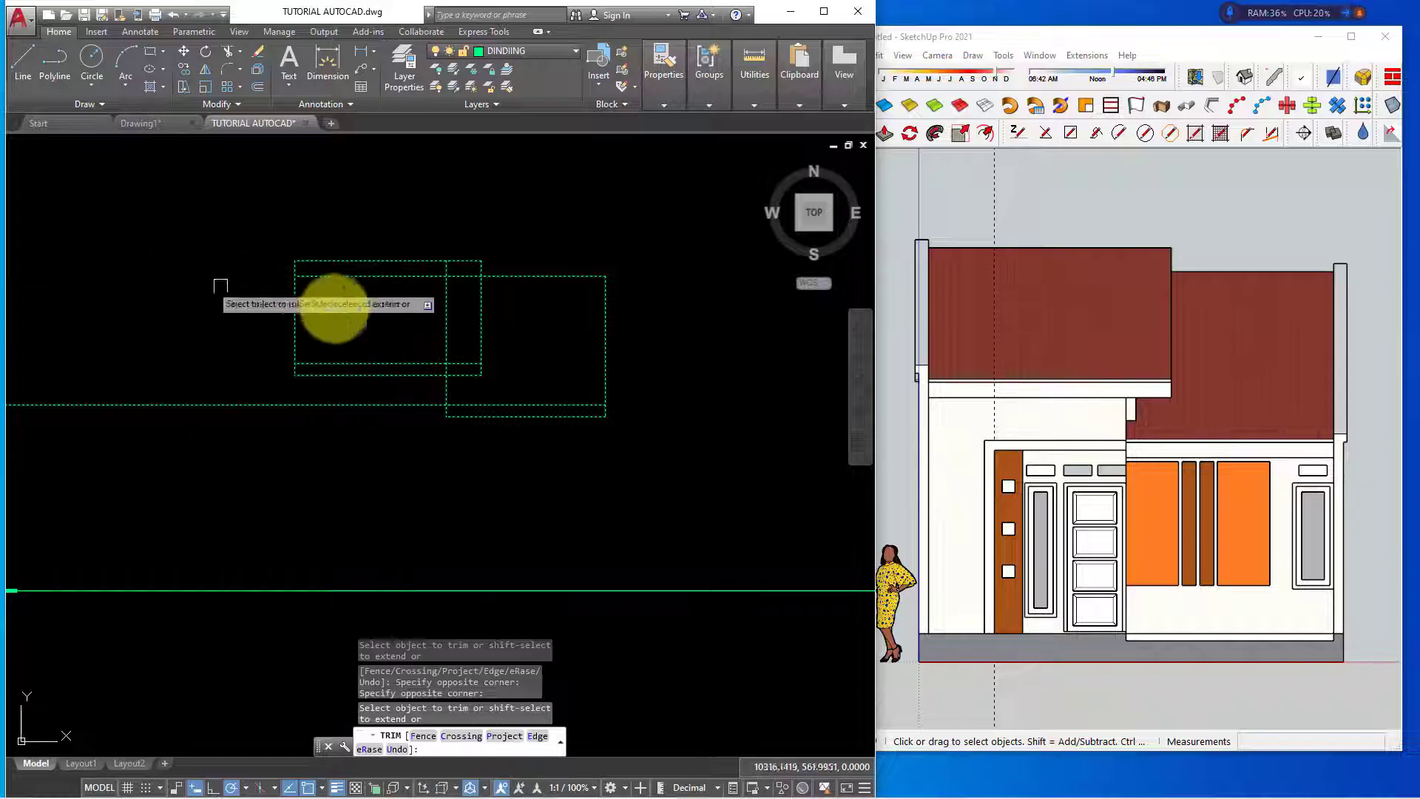
left_click(446, 297)
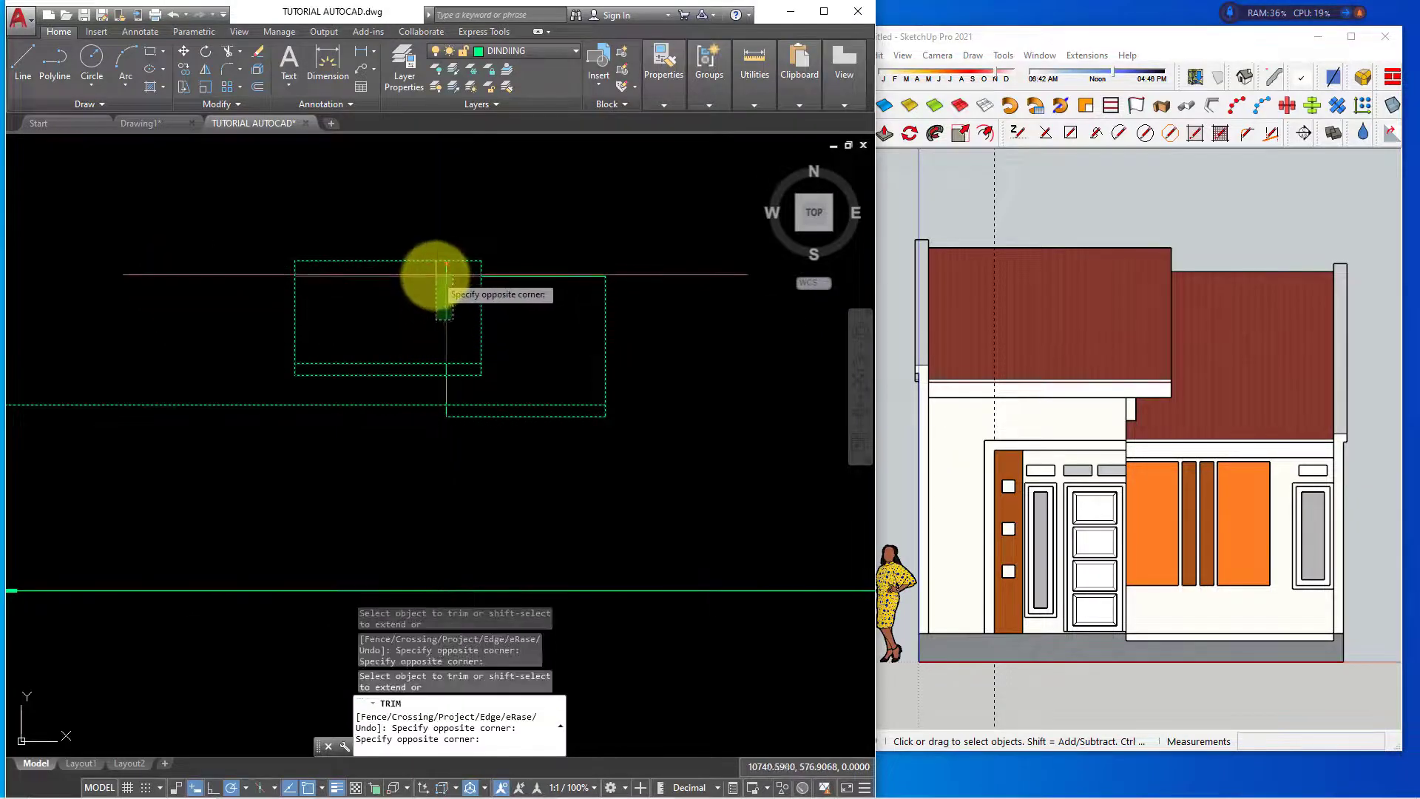
left_click(446, 263)
key("Escape")
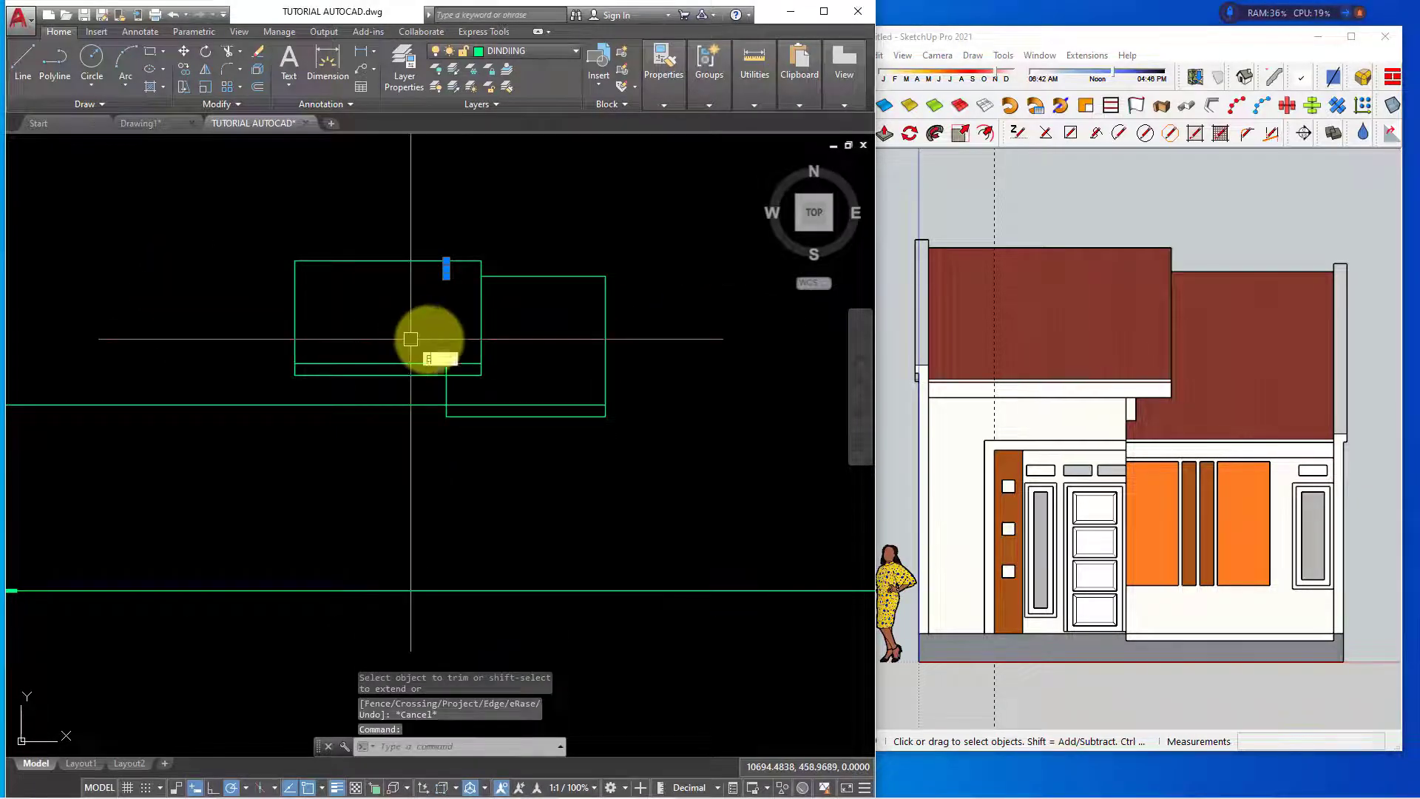
key("Return")
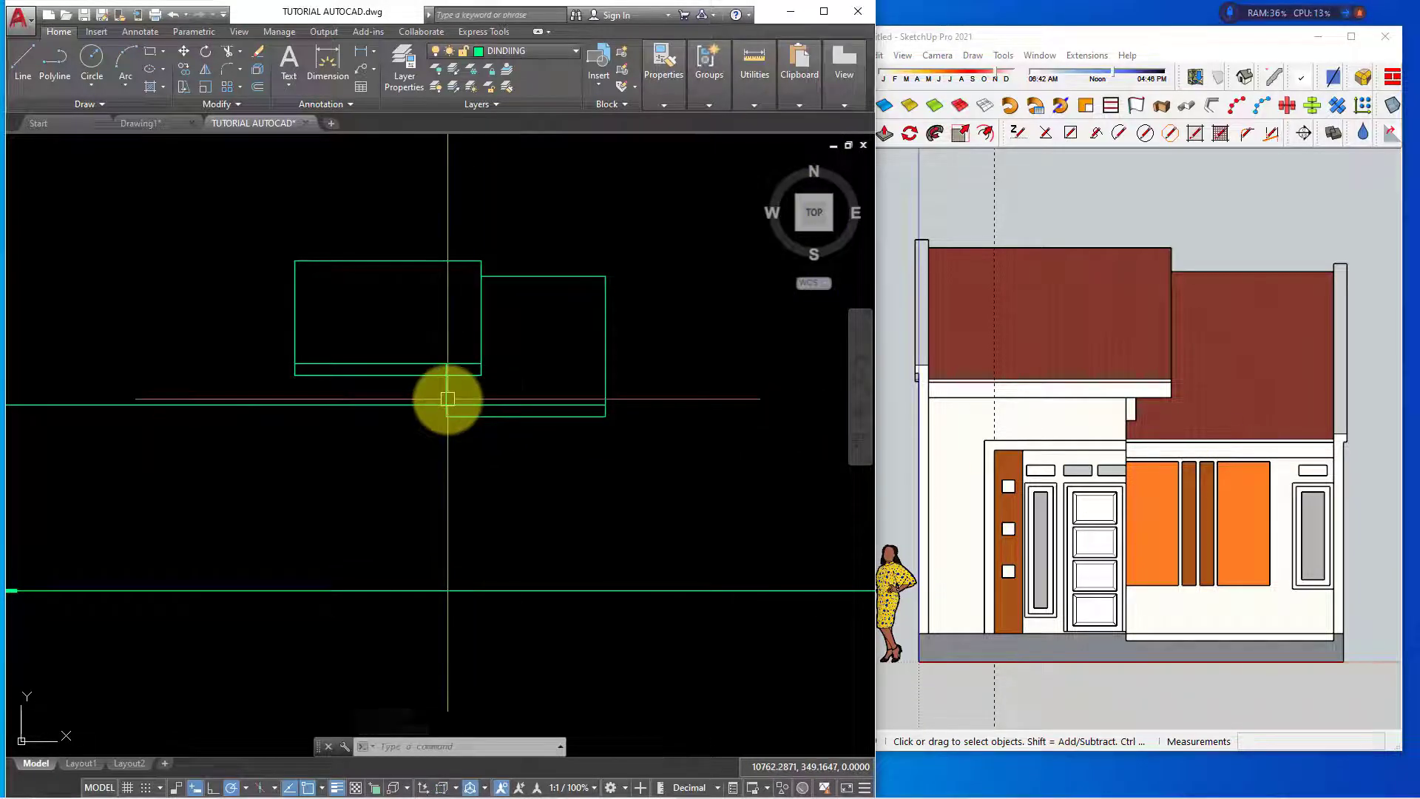
Offset a line by 1 to form the thin ledge
type("o")
key("Return")
type("1")
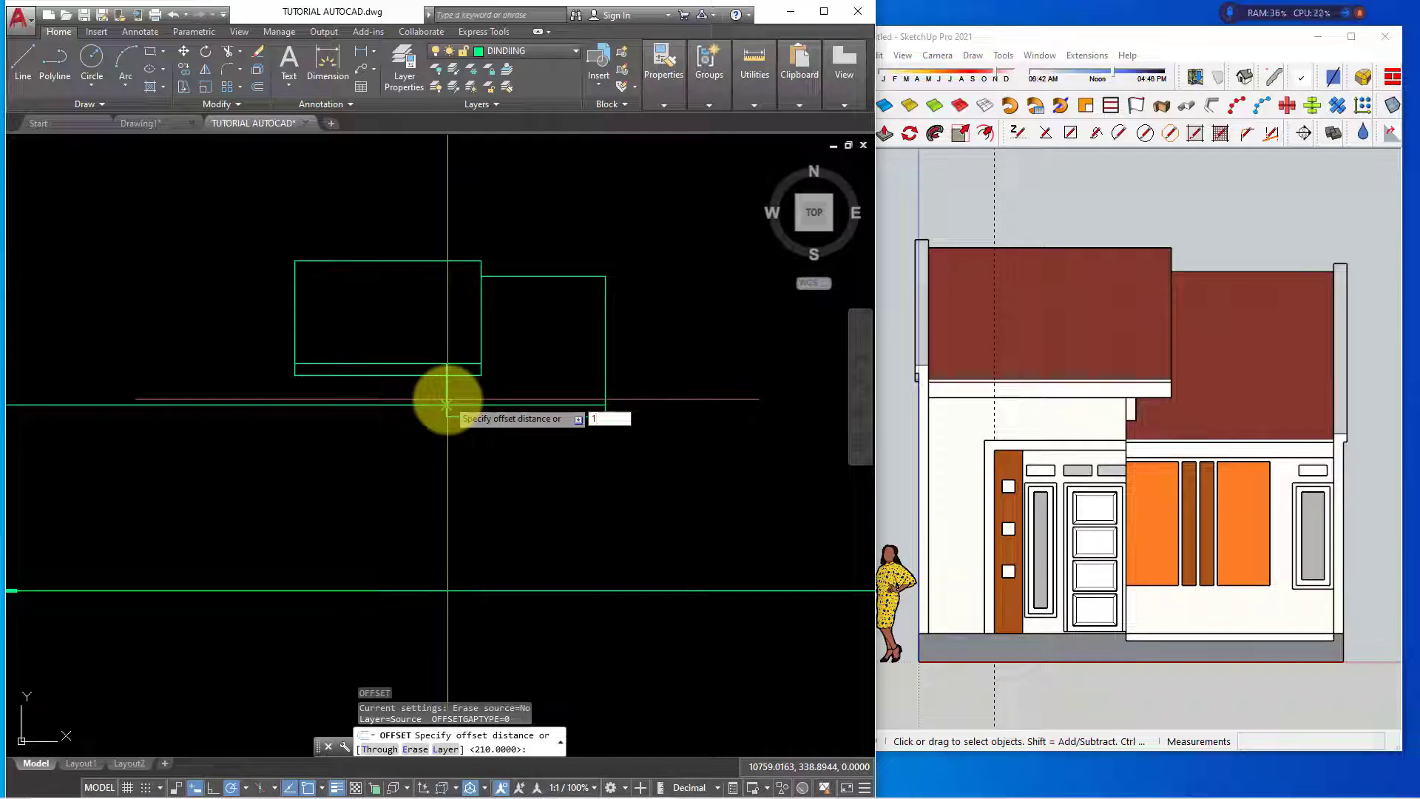
key("Return")
scroll(447, 398, "up", 2)
left_click(469, 386)
left_click(459, 326)
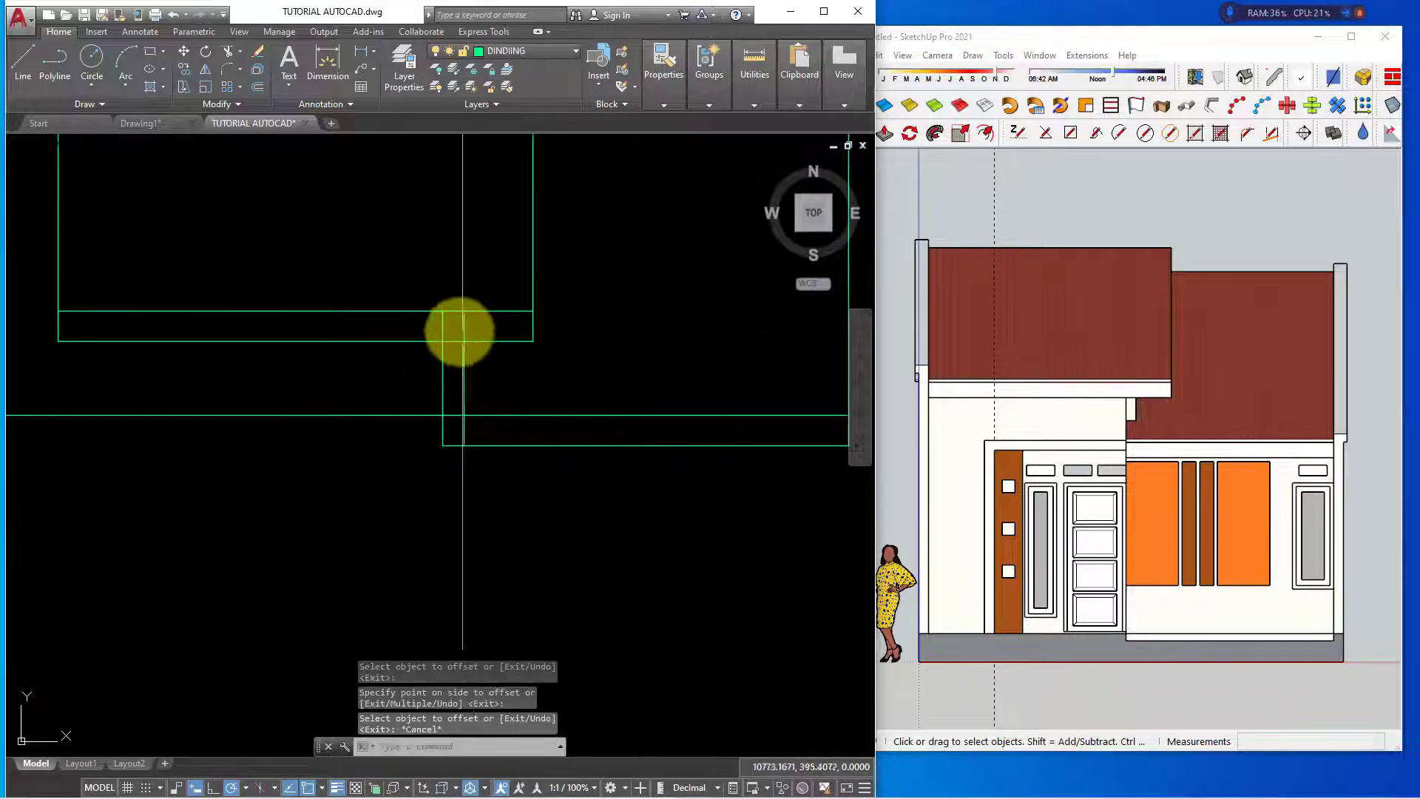
scroll(459, 327, "up", 1)
key("Escape")
key("Escape")
Trim the horizontal line under the rectangles around the ledge
type("r")
key("Return")
left_click(412, 327)
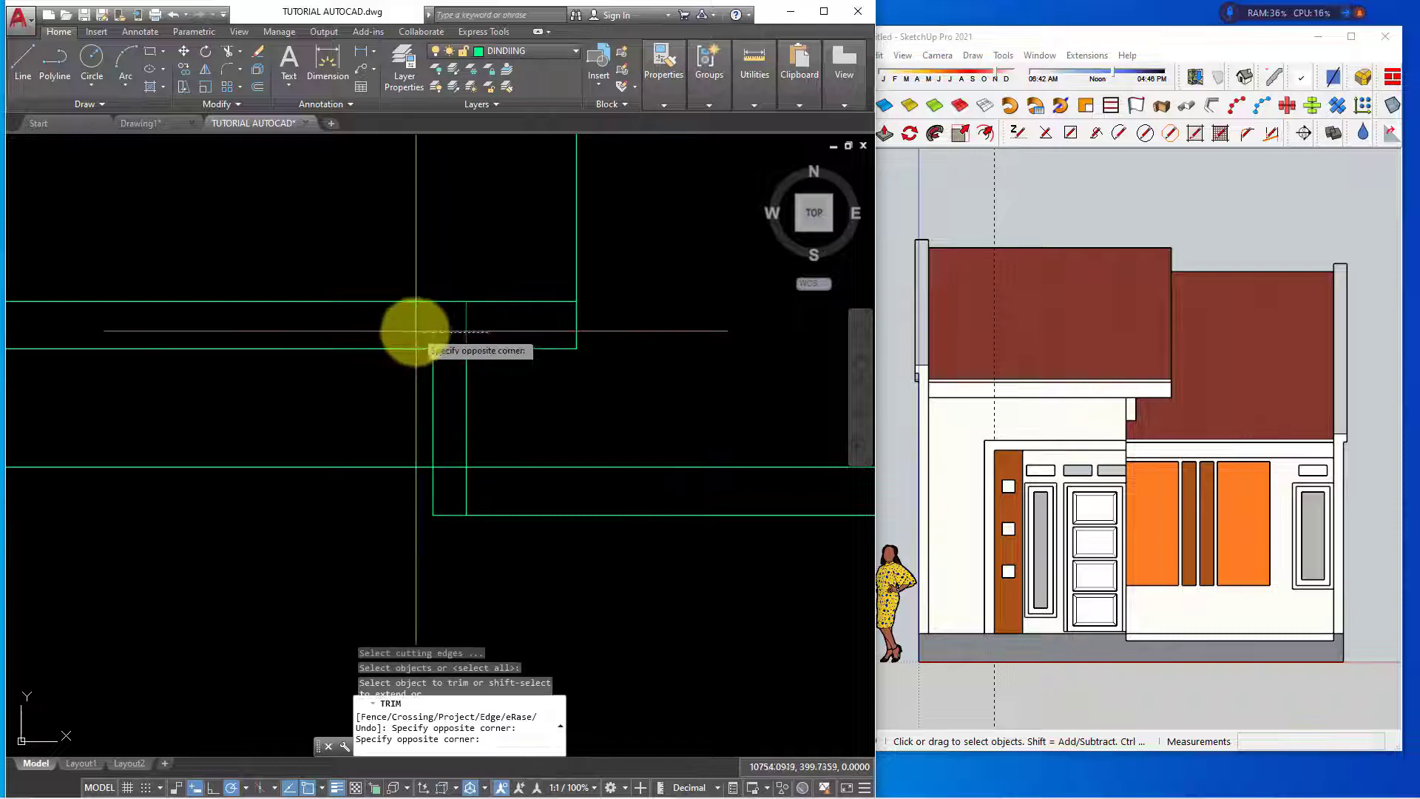
scroll(492, 396, "down", 2)
scroll(544, 474, "down", 2)
key("Escape")
left_click(444, 446)
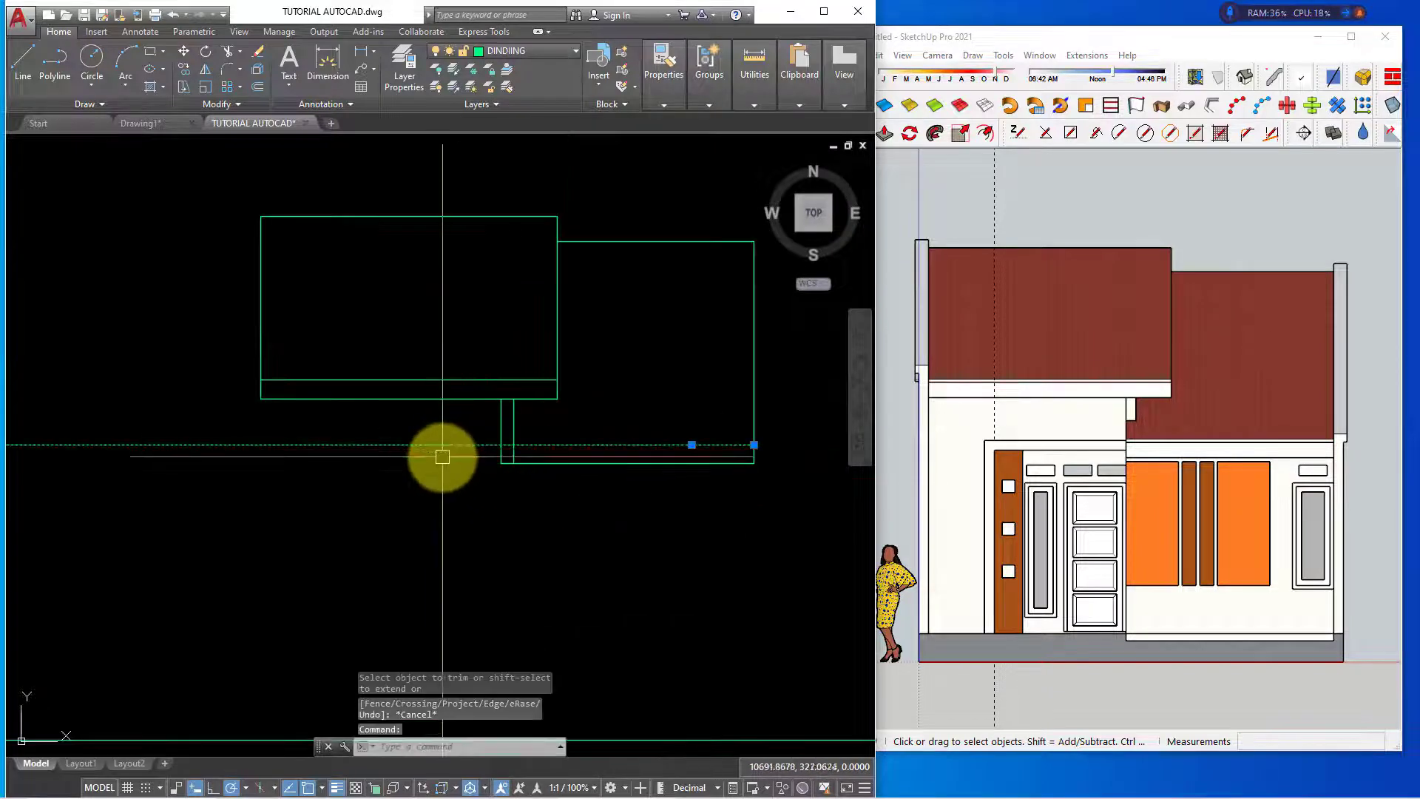
type("TR")
key("Return")
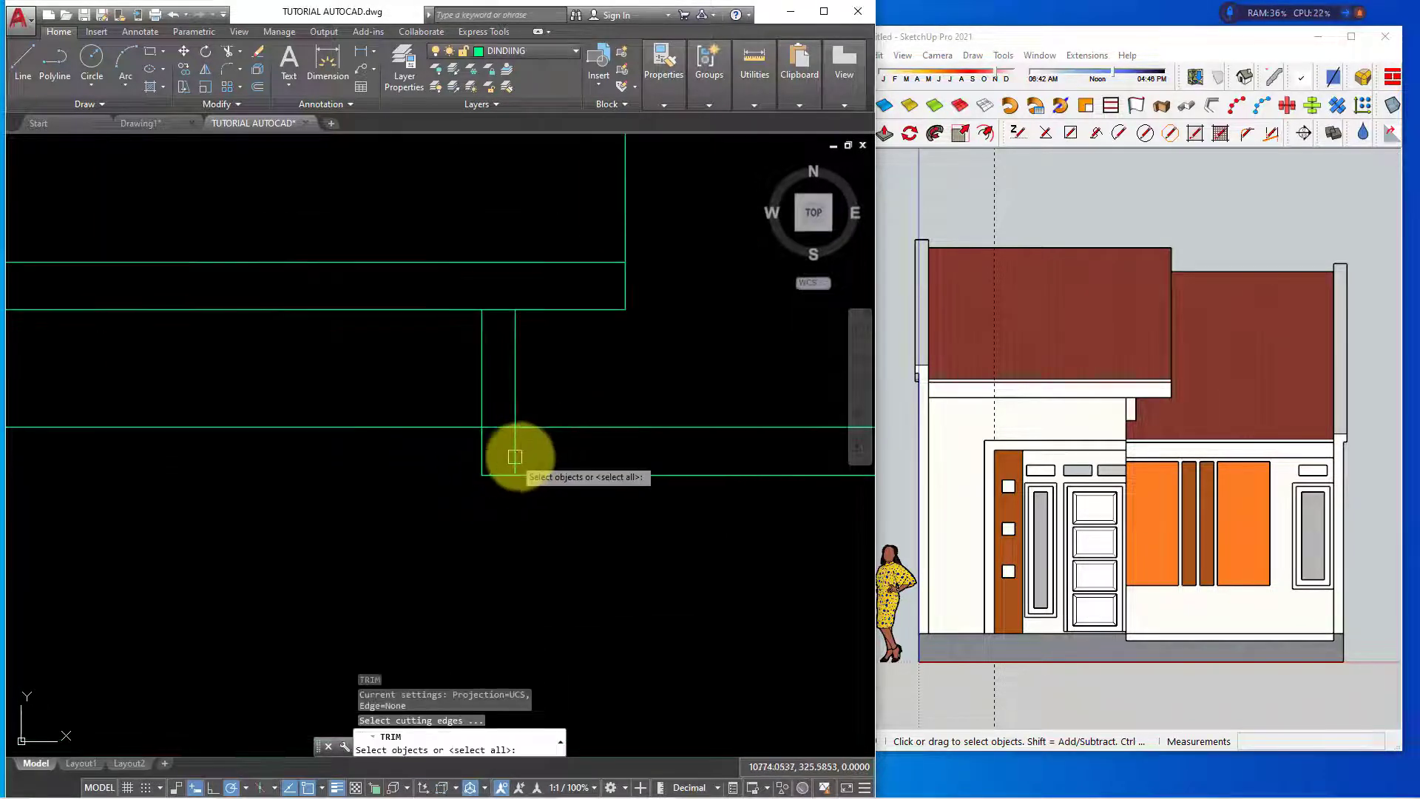
scroll(443, 406, "up", 3)
left_click(422, 454)
left_click(512, 449)
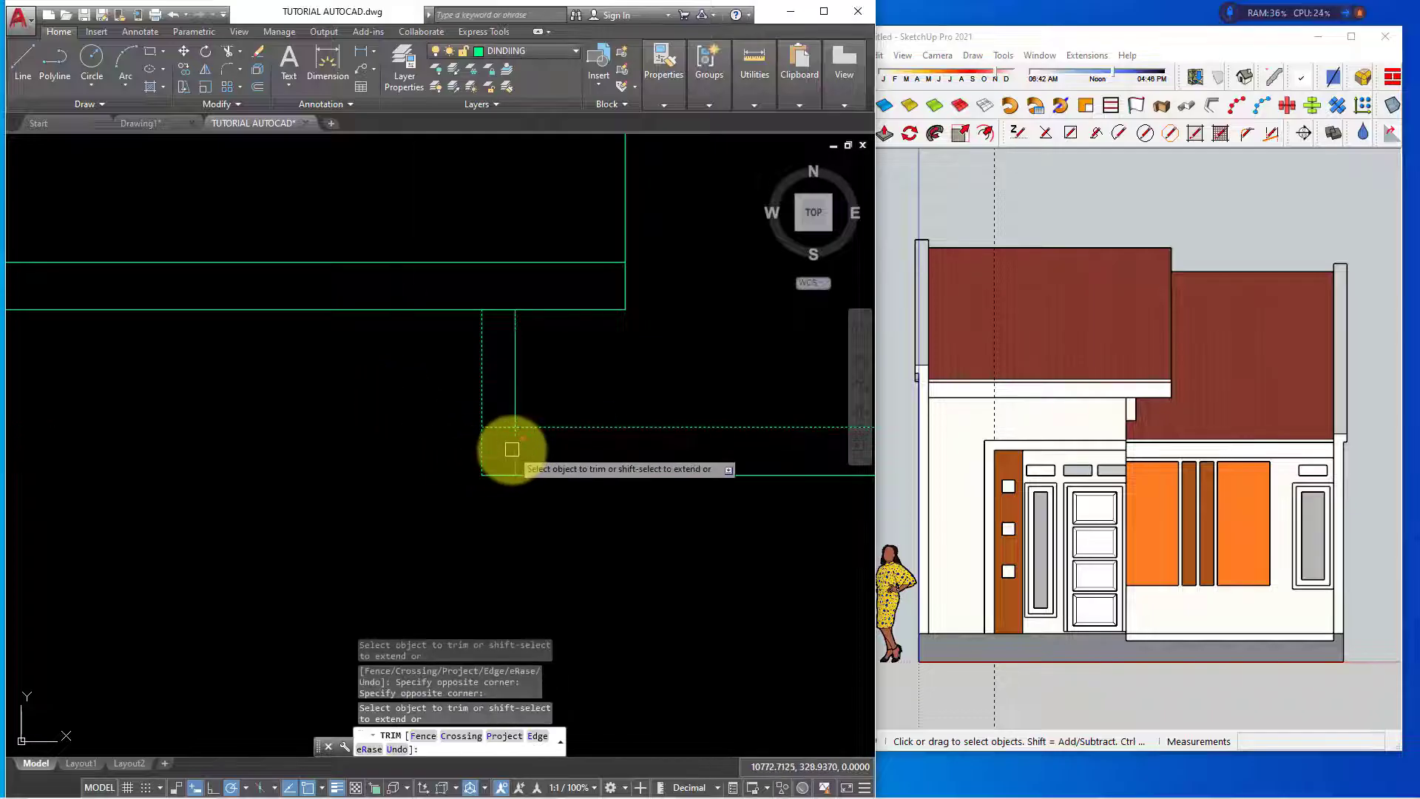
key("Escape")
scroll(422, 510, "down", 5)
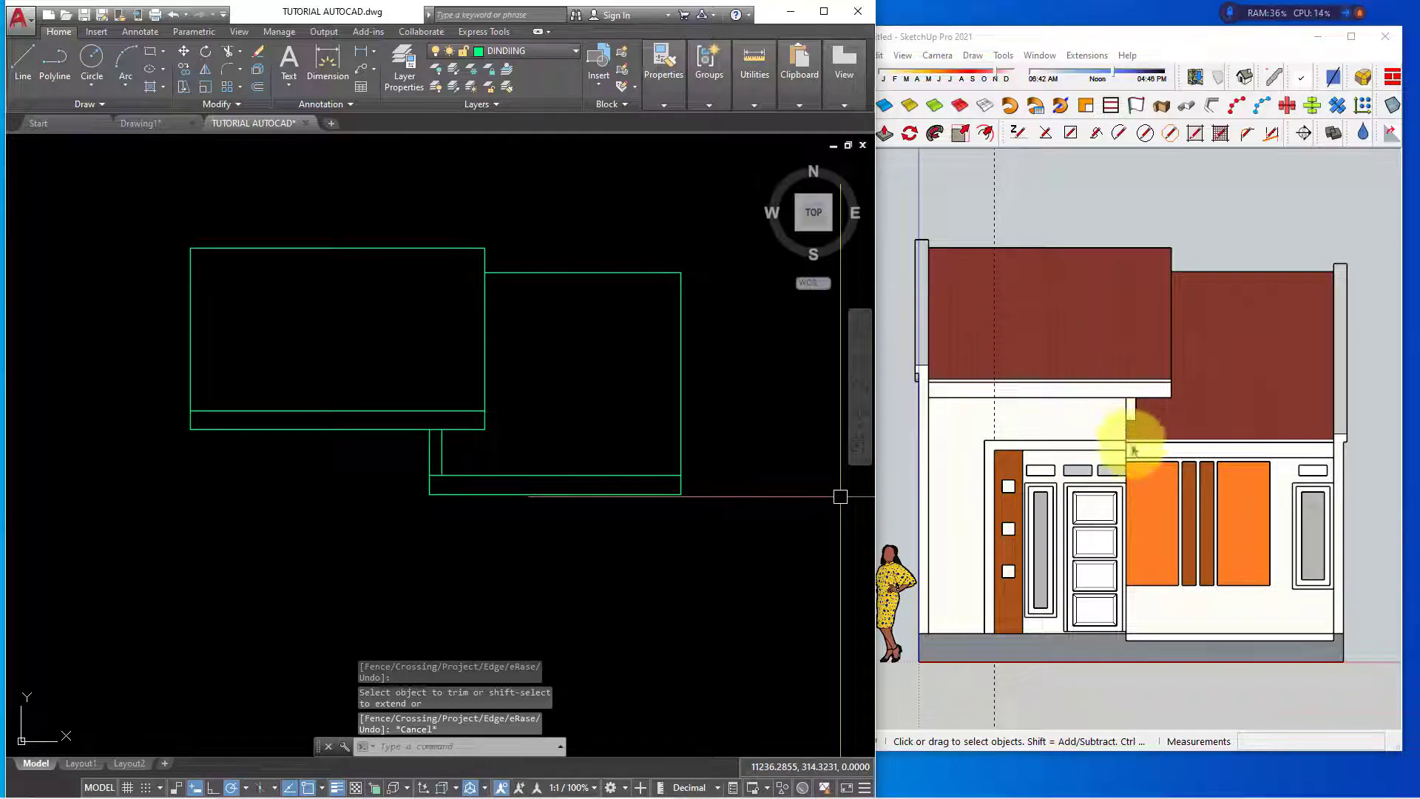
scroll(535, 436, "down", 6)
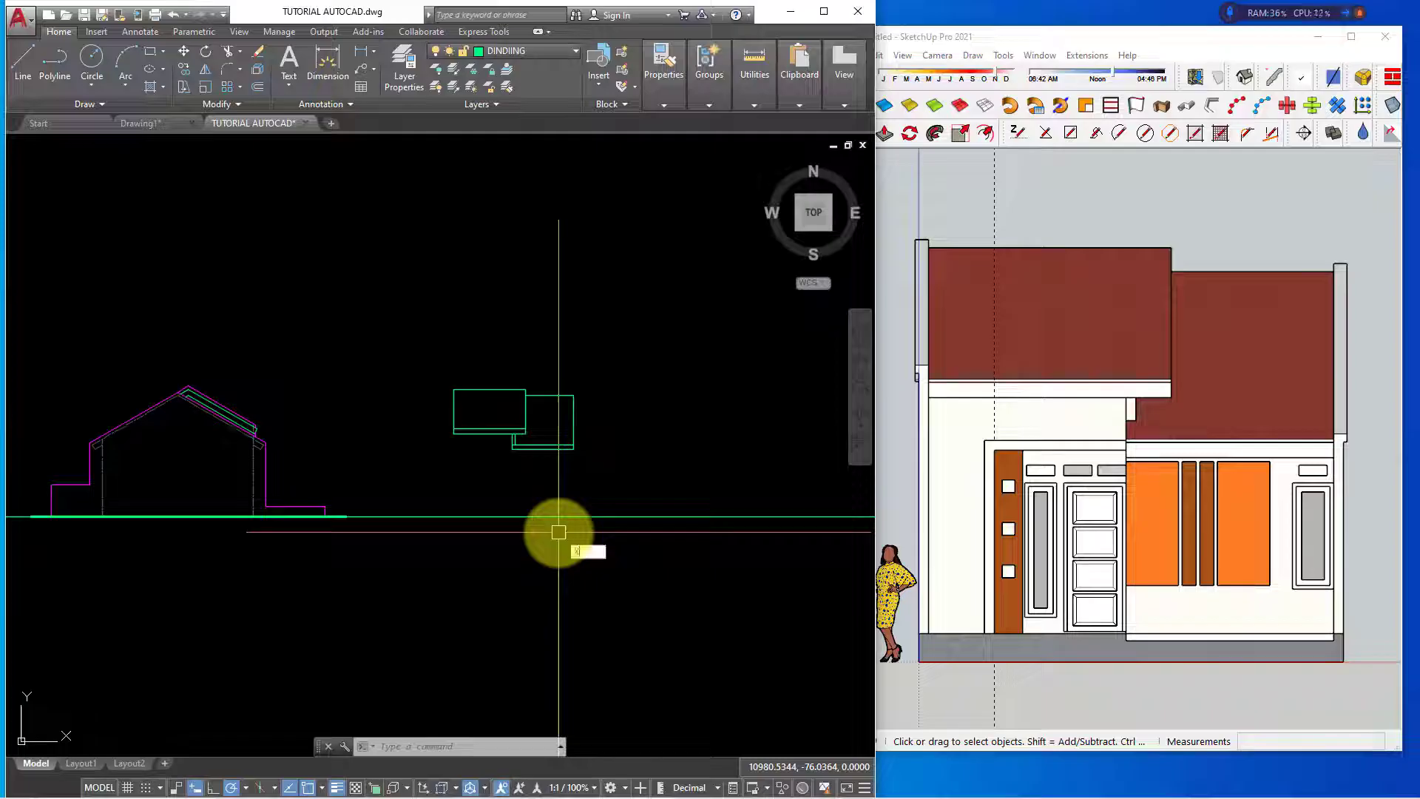
Place vertical construction lines through two wall corners of the floor plan
type("l")
key("Return")
type("c")
key("Return")
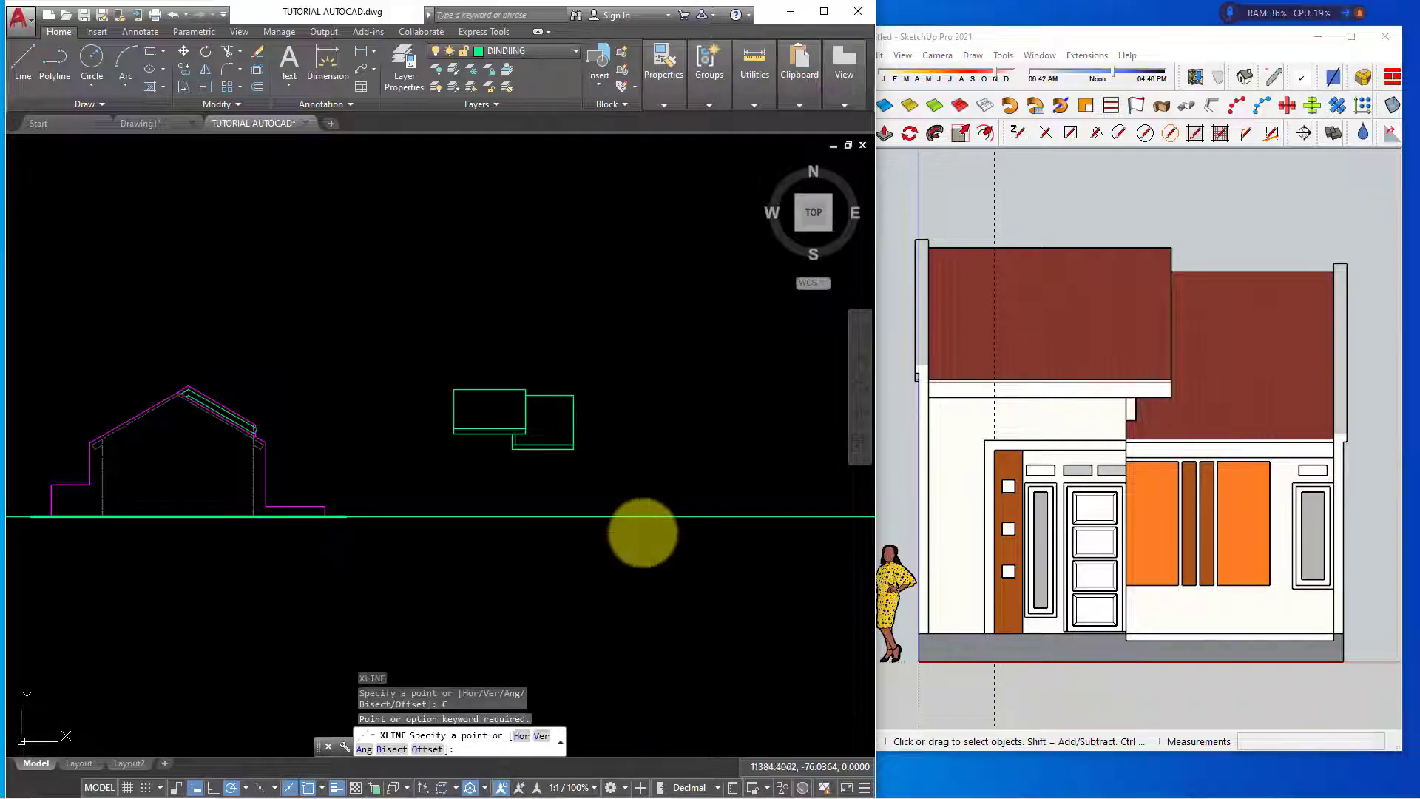
key("Escape")
key("Return")
type("v")
key("Return")
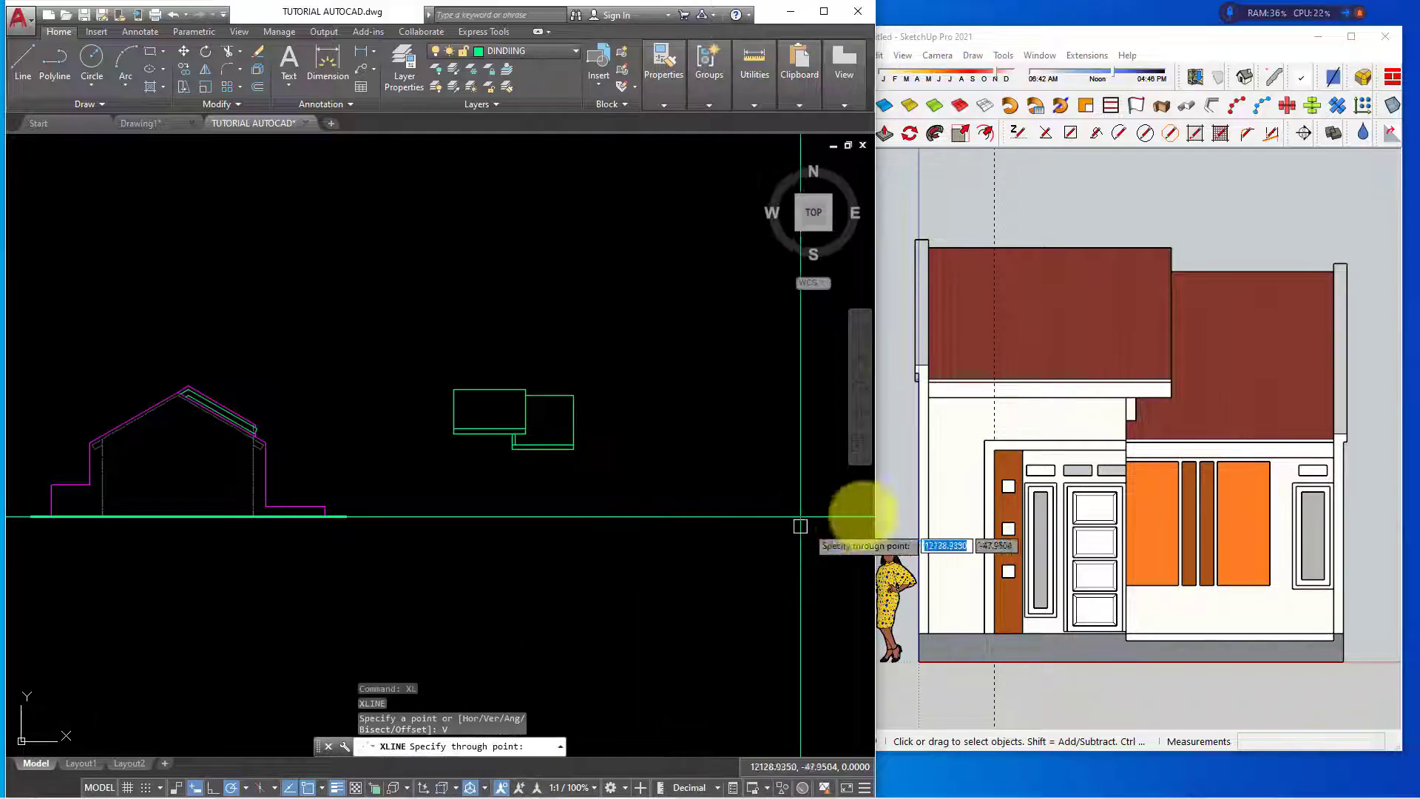
scroll(469, 466, "down", 3)
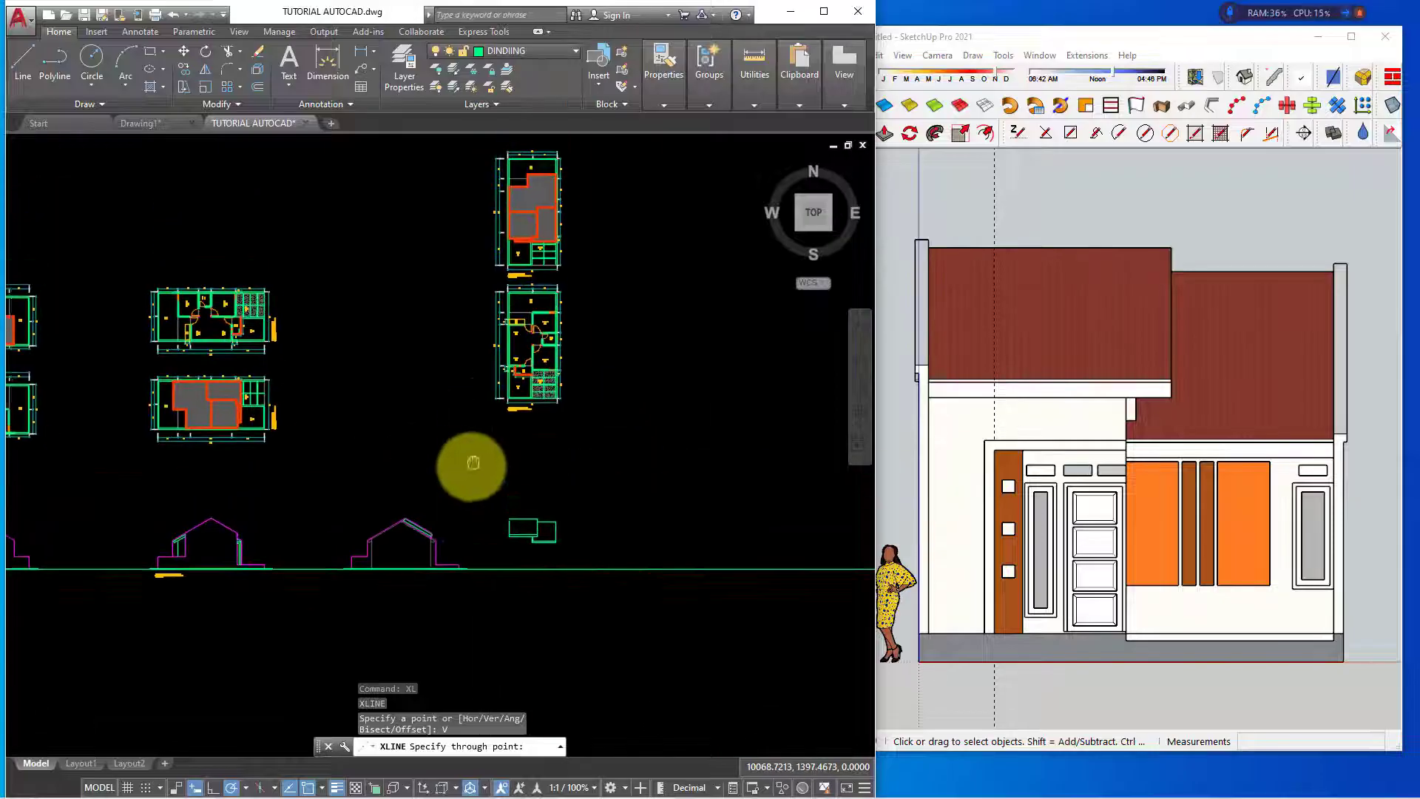
scroll(507, 405, "up", 2)
scroll(514, 521, "up", 2)
scroll(514, 521, "up", 5)
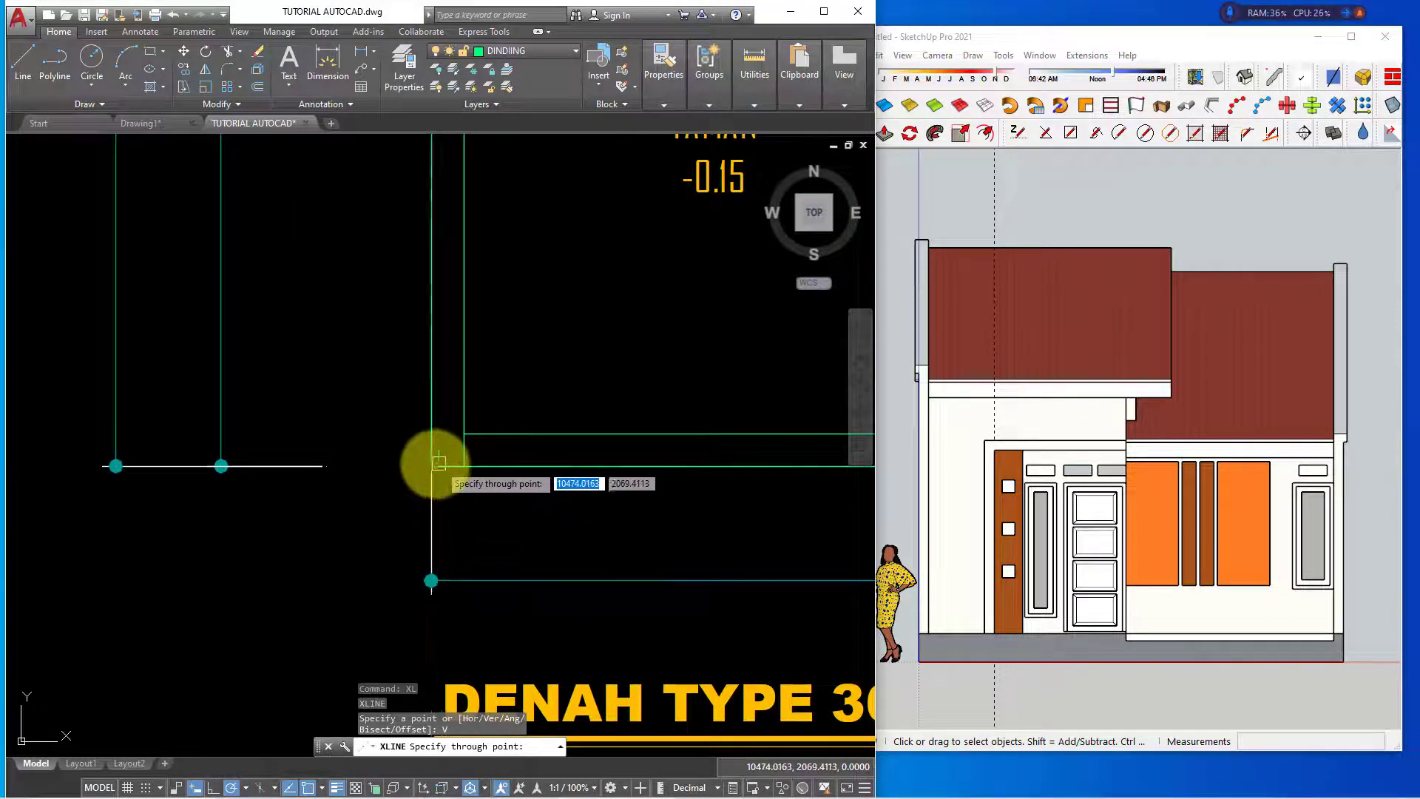
left_click(431, 466)
left_click(464, 466)
Add one more vertical construction line from the carport corner
scroll(403, 317, "down", 5)
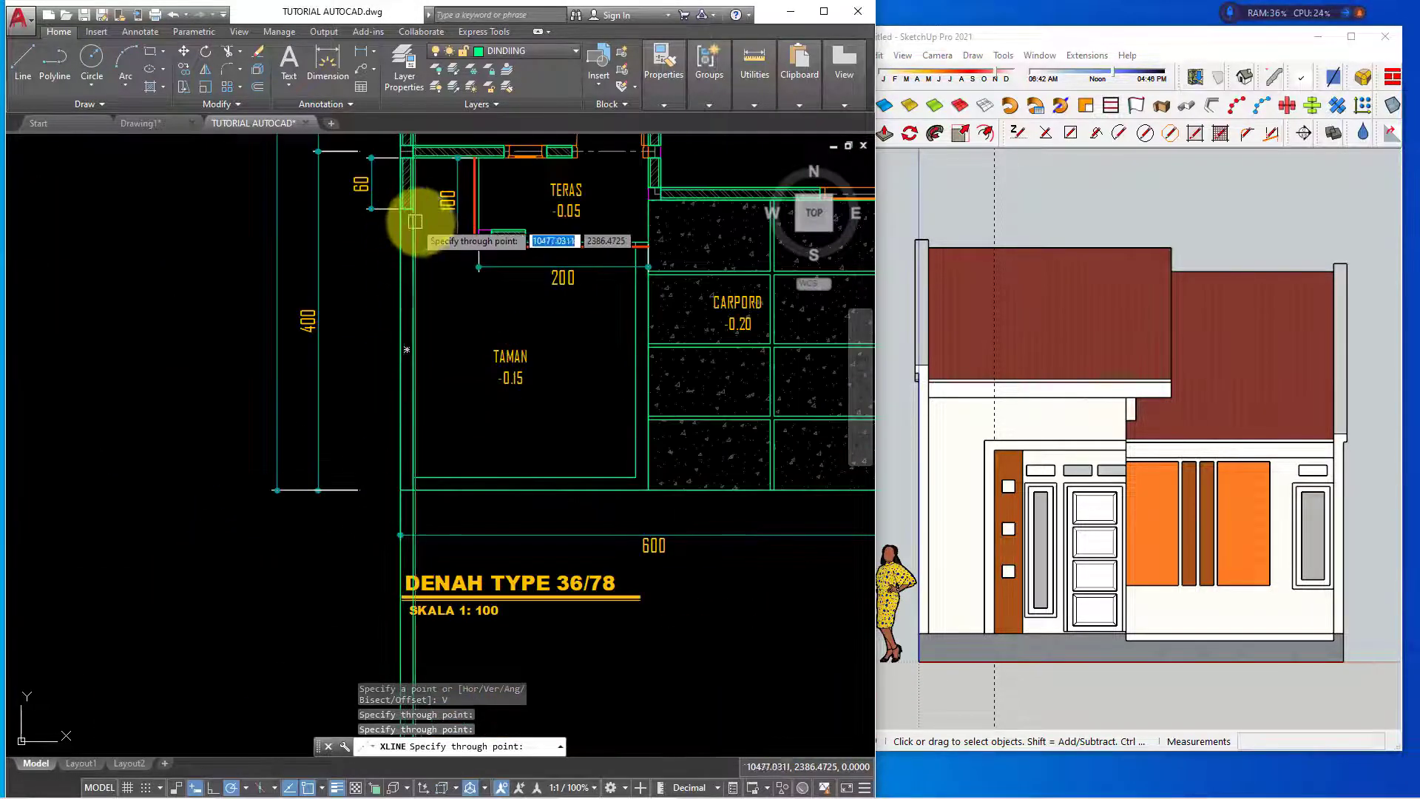
scroll(25, 307, "down", 2)
scroll(363, 299, "up", 2)
scroll(362, 299, "up", 6)
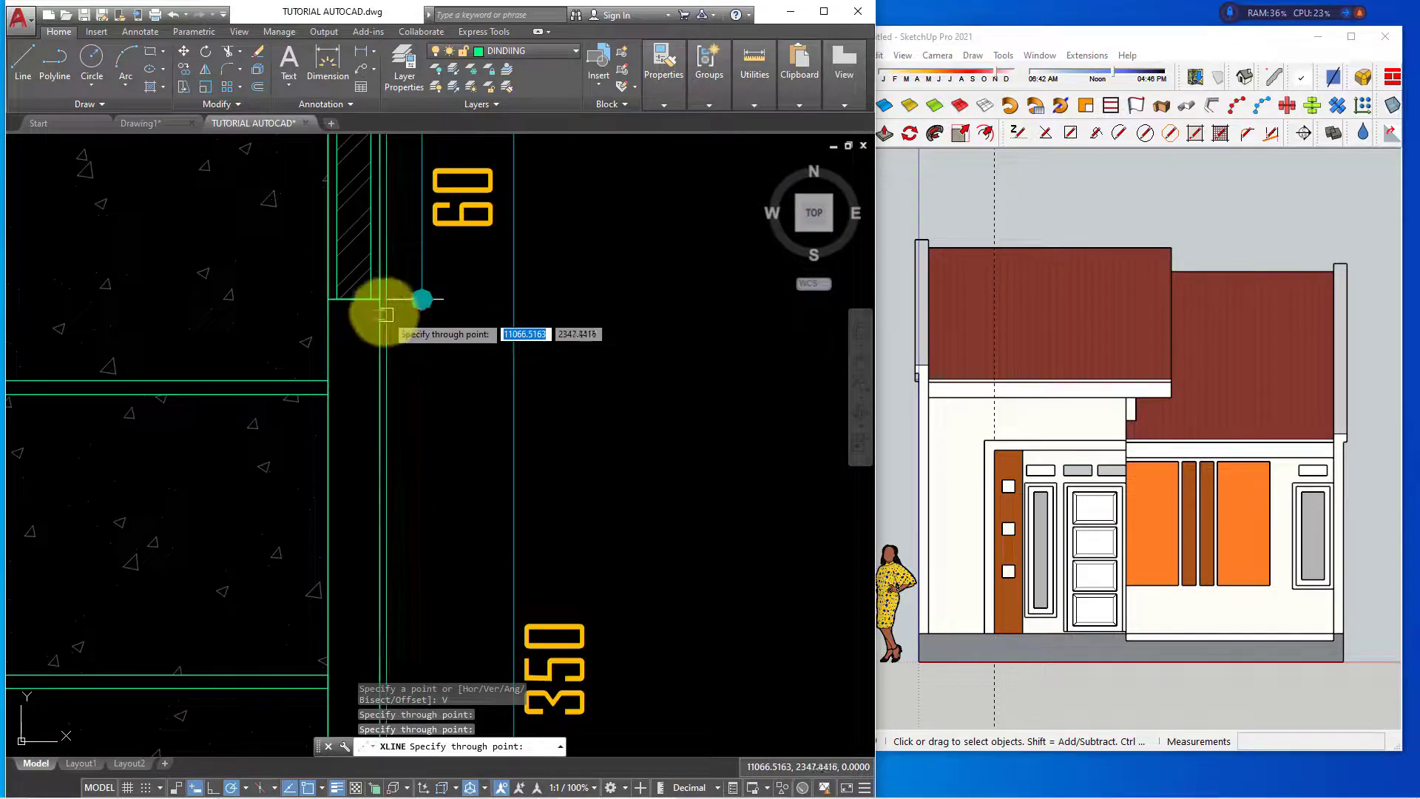
left_click(381, 305)
scroll(539, 396, "down", 3)
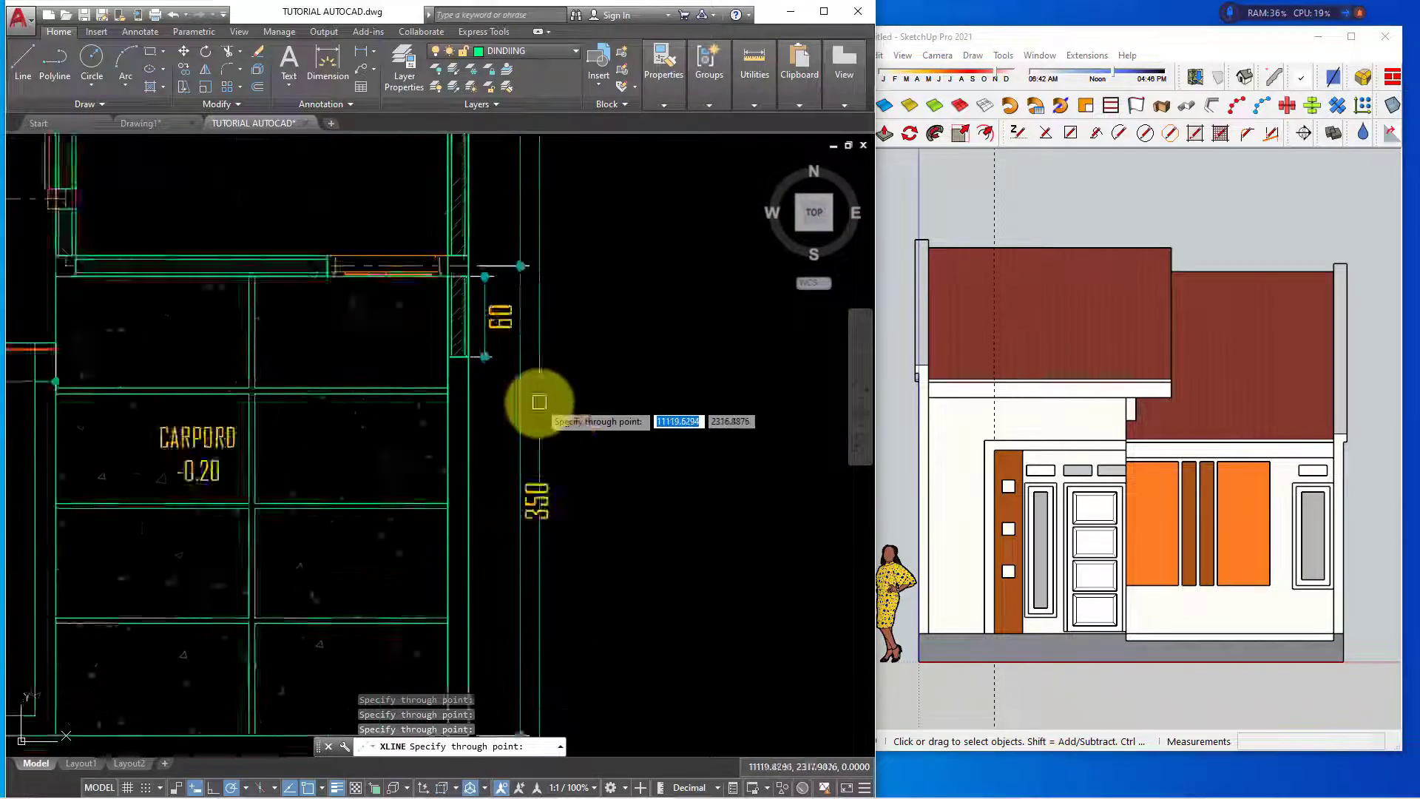
scroll(577, 367, "down", 3)
scroll(567, 247, "up", 3)
scroll(564, 397, "up", 2)
scroll(563, 398, "up", 4)
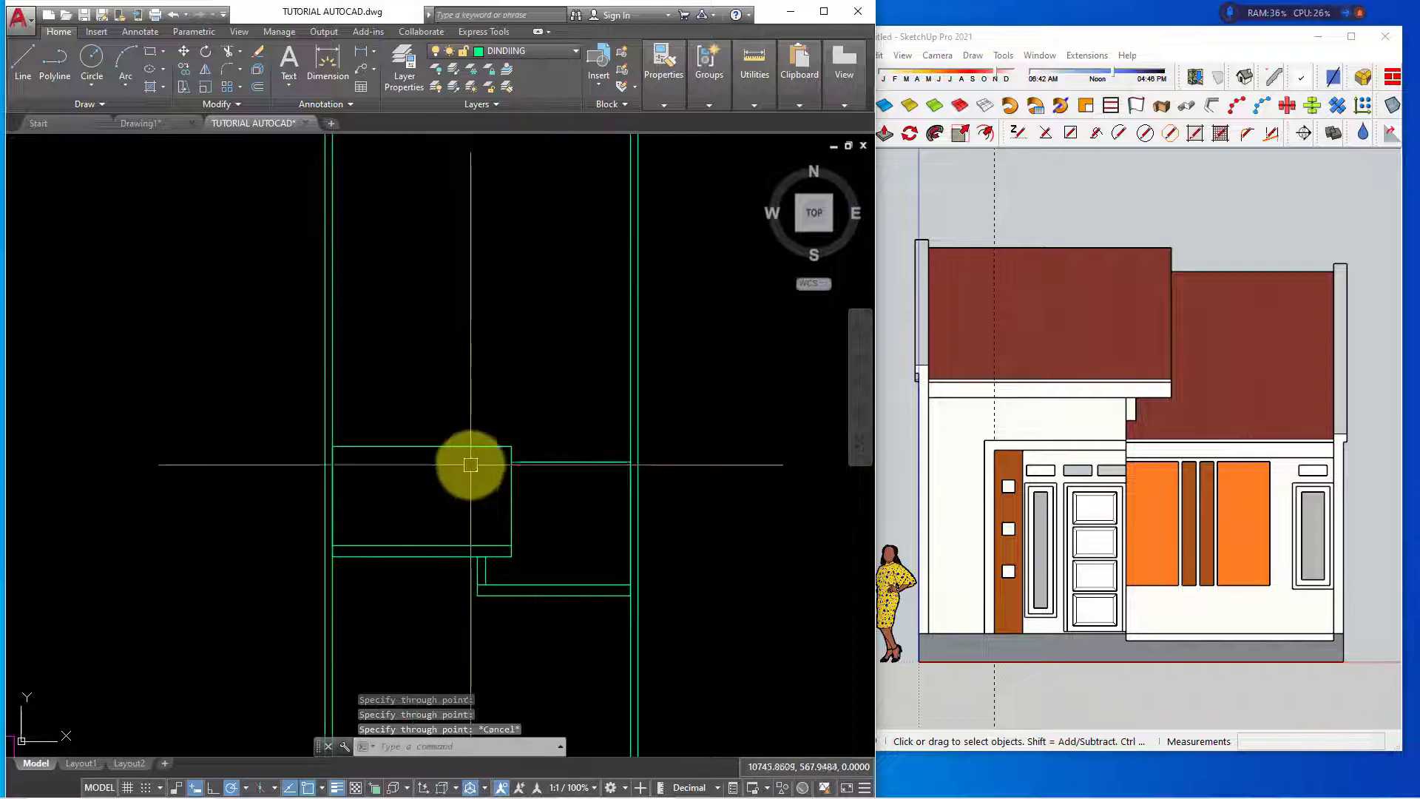
key("Escape")
Place a horizontal construction line at the roof apex height
type("l")
key("Return")
type("h")
key("Return")
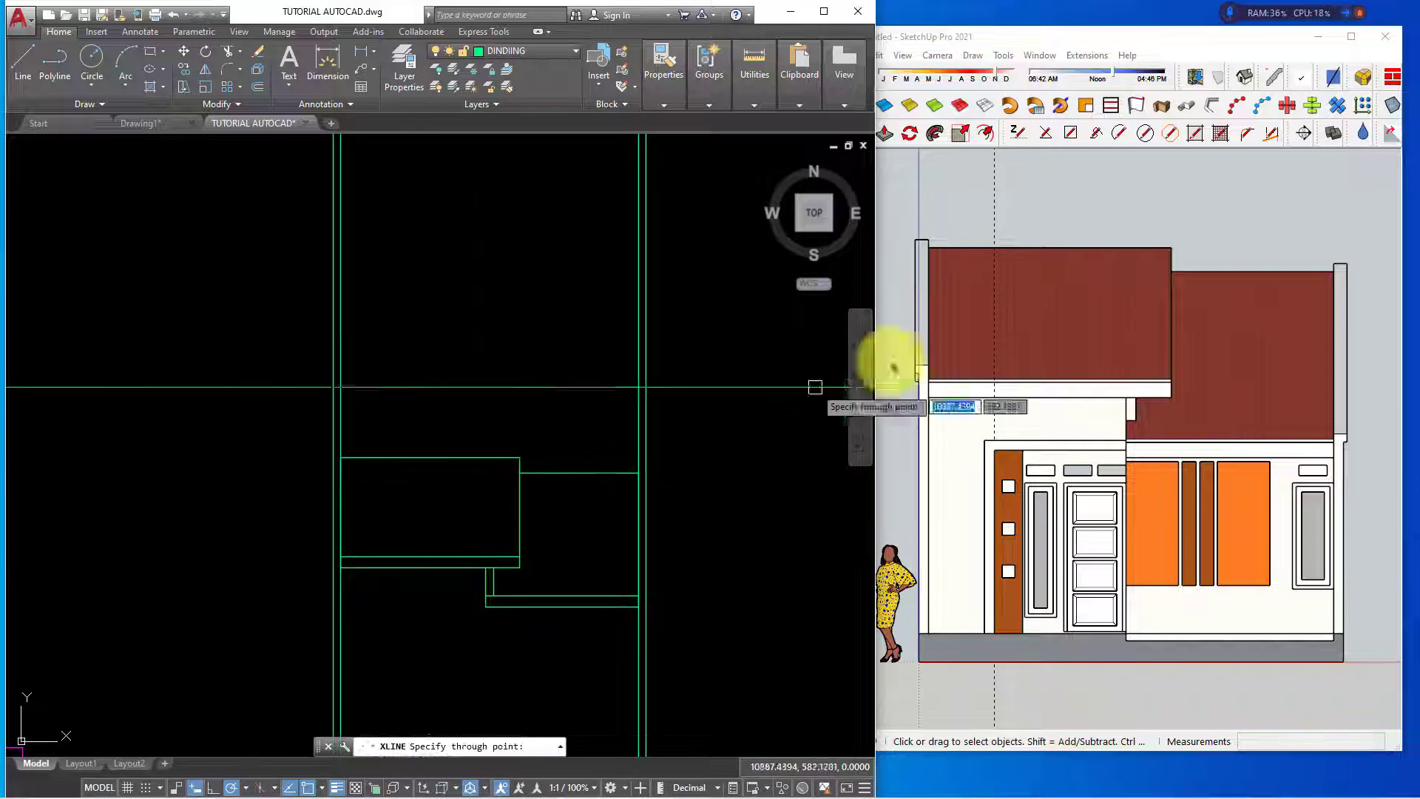
scroll(692, 391, "down", 5)
scroll(468, 401, "up", 4)
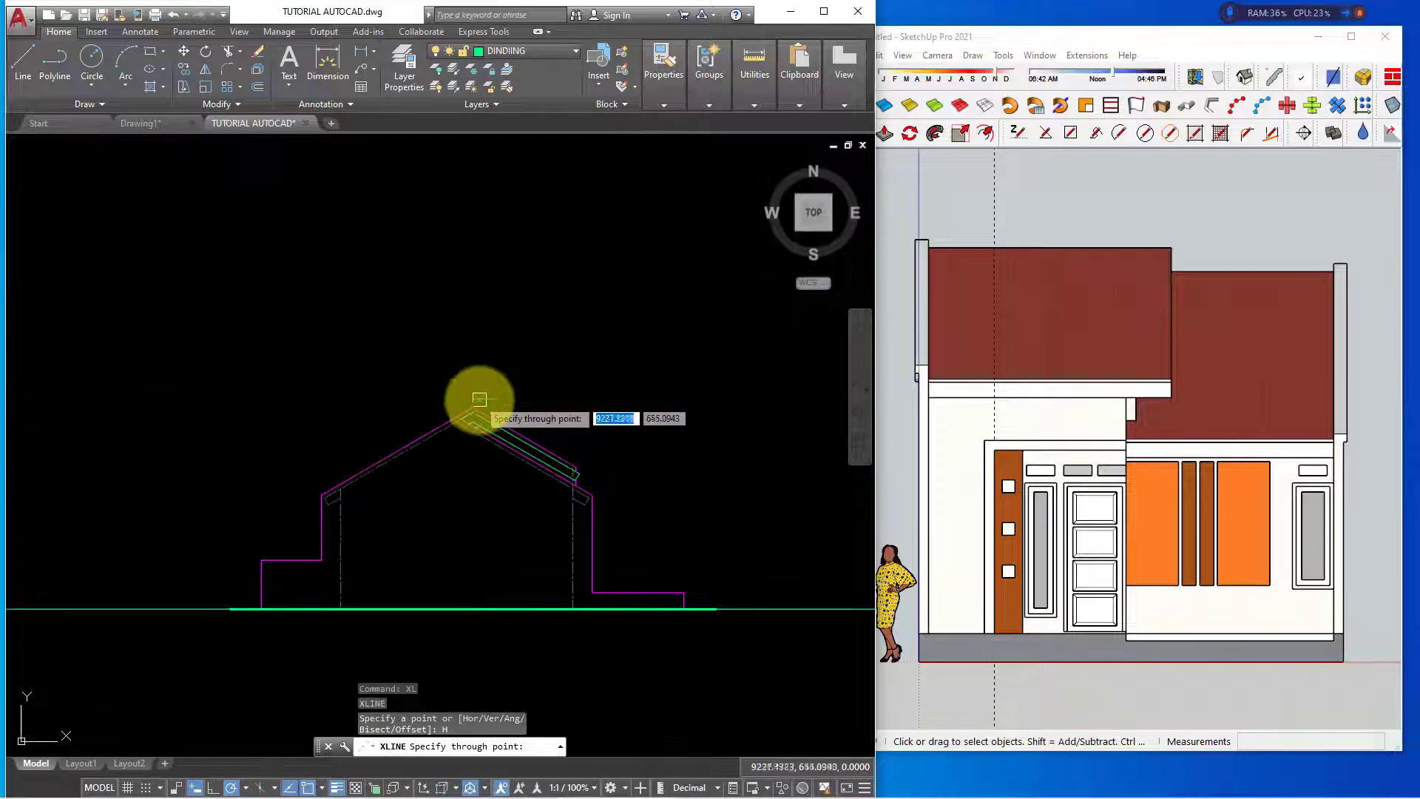
scroll(473, 410, "up", 2)
left_click(472, 419)
scroll(468, 420, "down", 2)
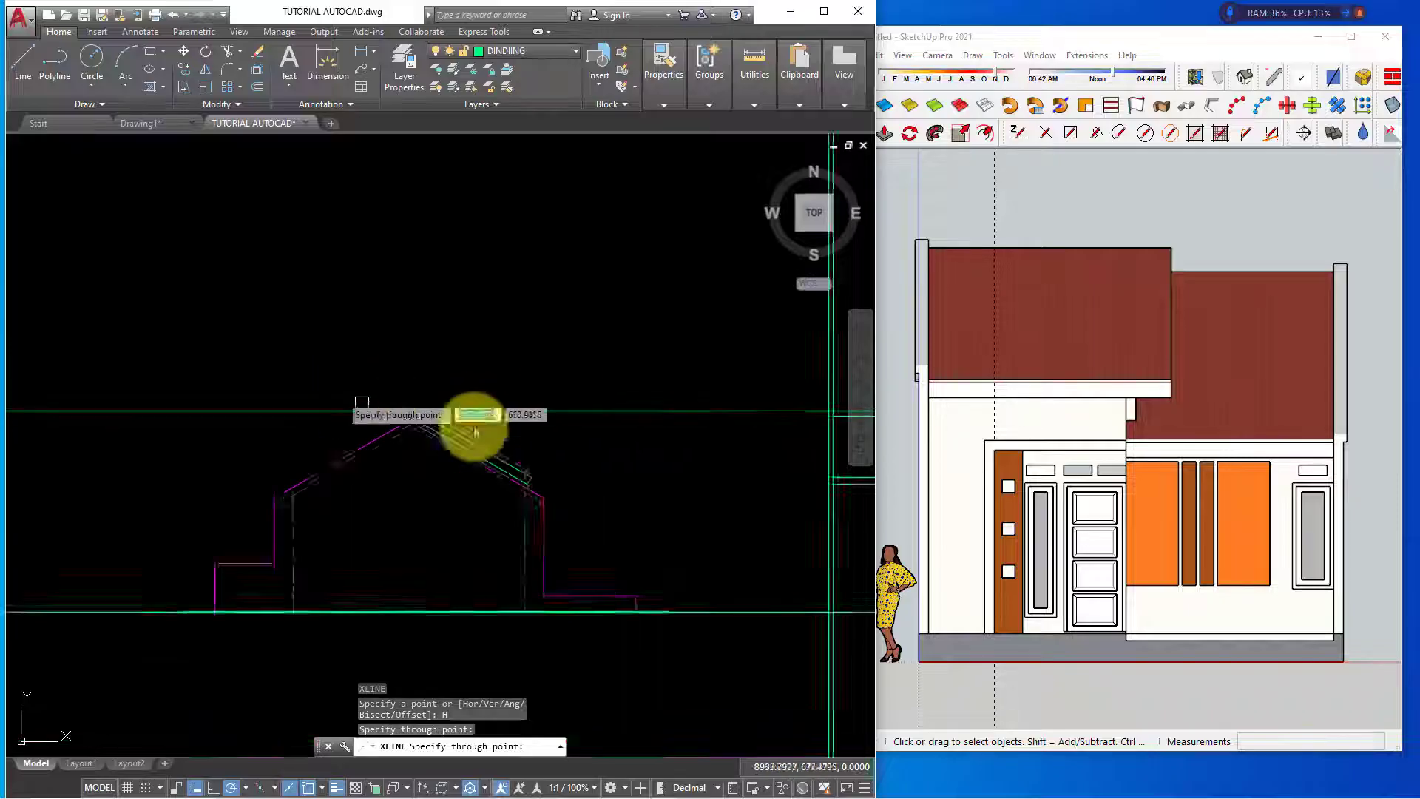
scroll(603, 435, "down", 3)
scroll(552, 415, "up", 5)
scroll(484, 418, "up", 2)
key("Escape")
type("REC")
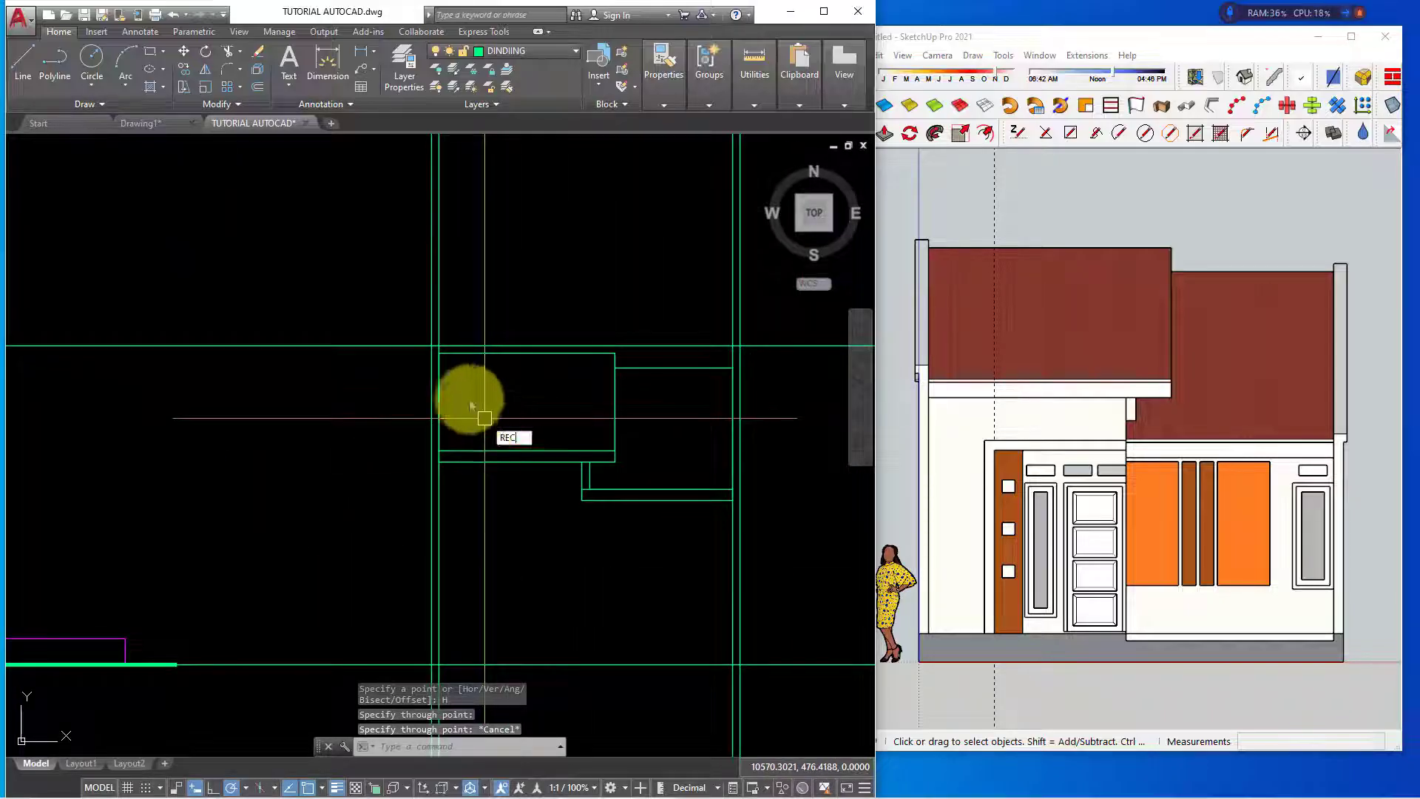
Draw the narrow left wall rectangle between guide intersections and erase the helper construction lines
key("Return")
left_click(433, 347)
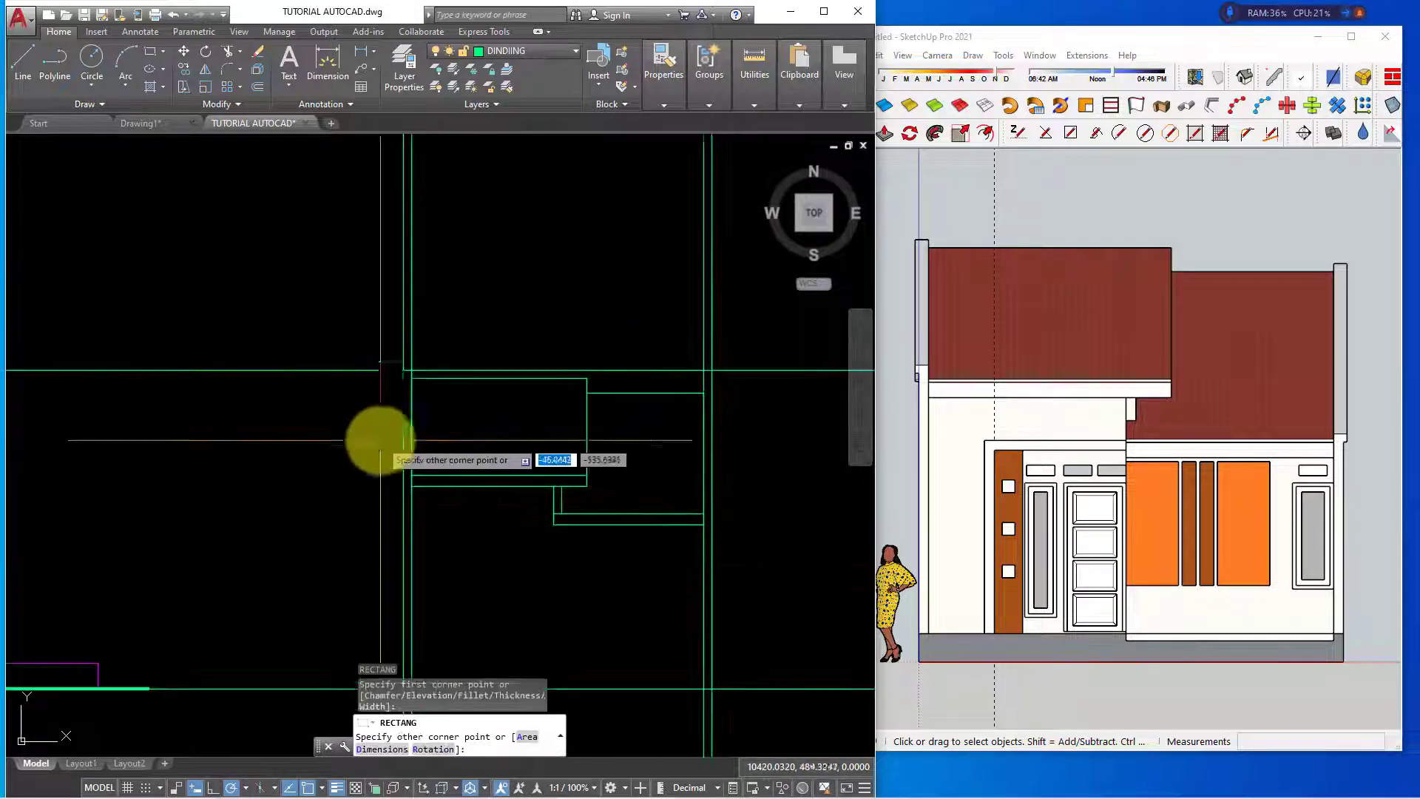
left_click(418, 584)
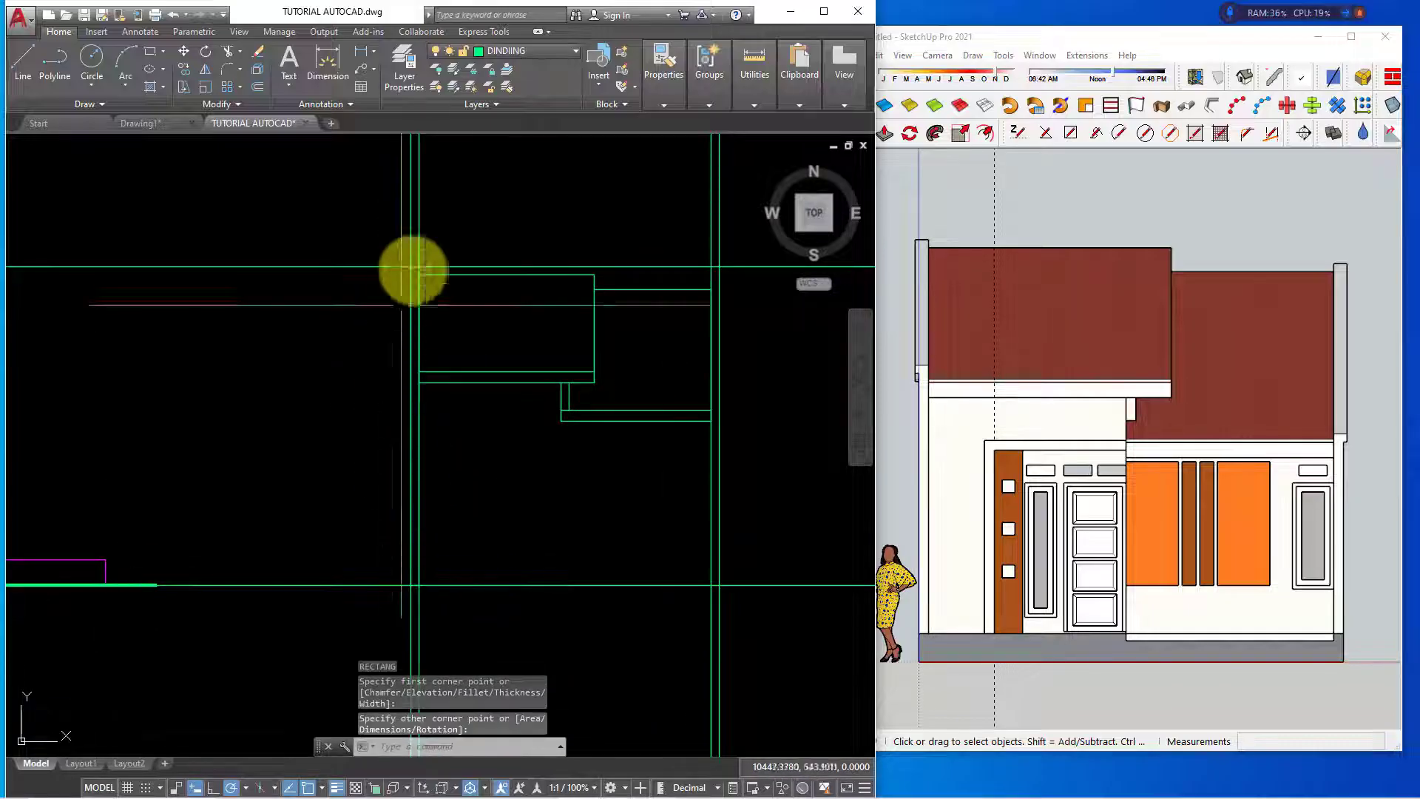
type("e")
key("Return")
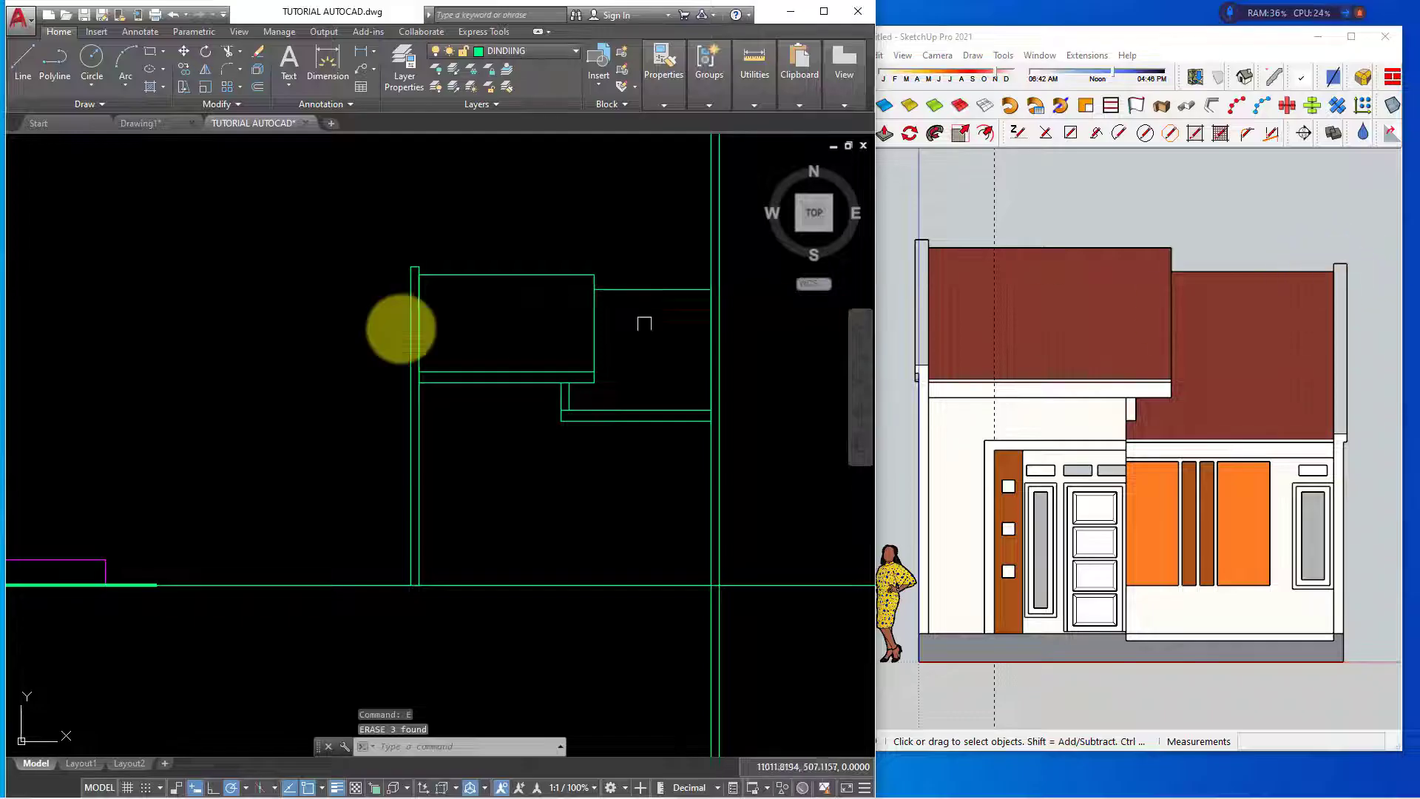
scroll(402, 329, "down", 3)
scroll(167, 323, "up", 2)
scroll(164, 292, "up", 2)
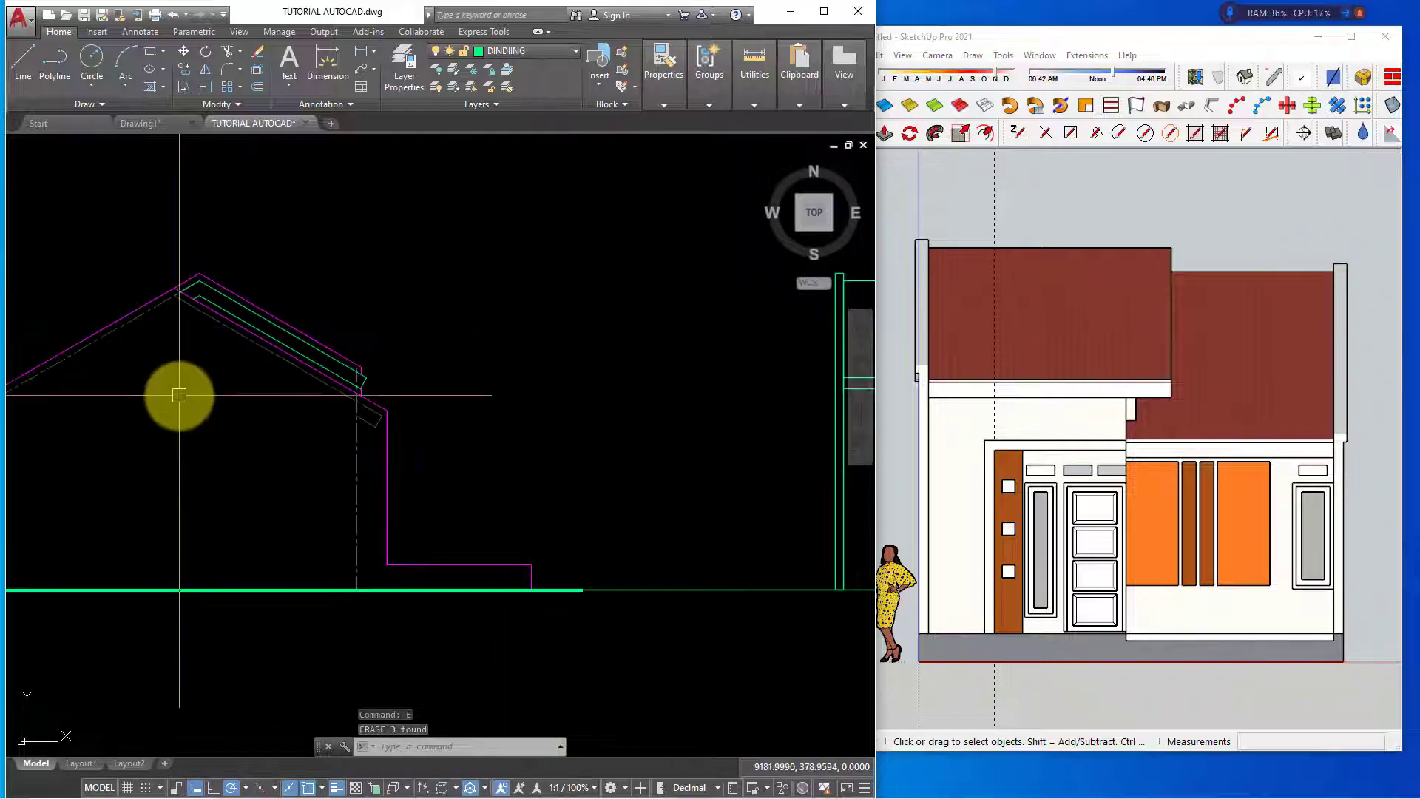
Start a horizontal XL construction line, then cancel it
type("xl")
key("Return")
type("h")
key("Return")
scroll(178, 281, "up", 2)
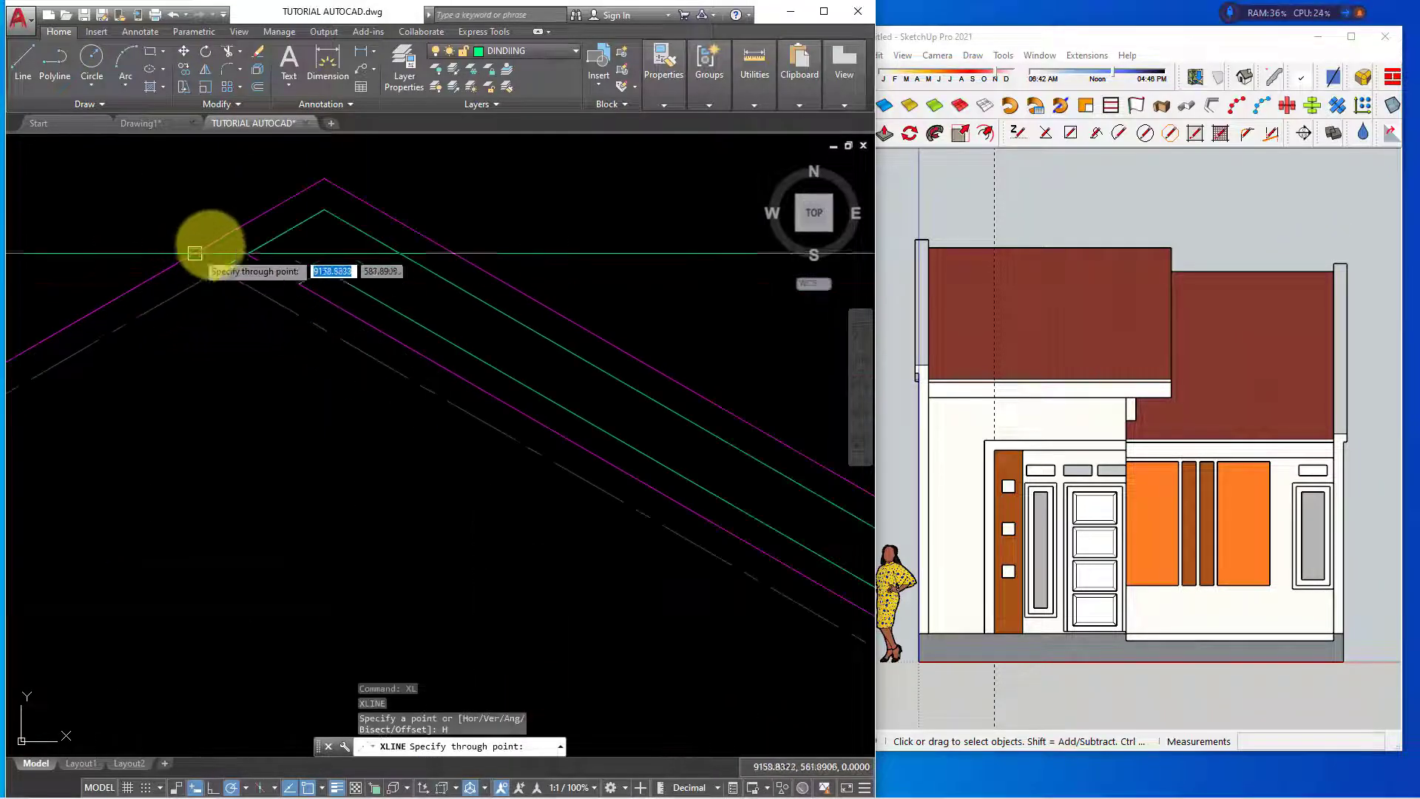
scroll(106, 361, "down", 3)
scroll(106, 360, "down", 2)
scroll(523, 403, "up", 3)
key("Escape")
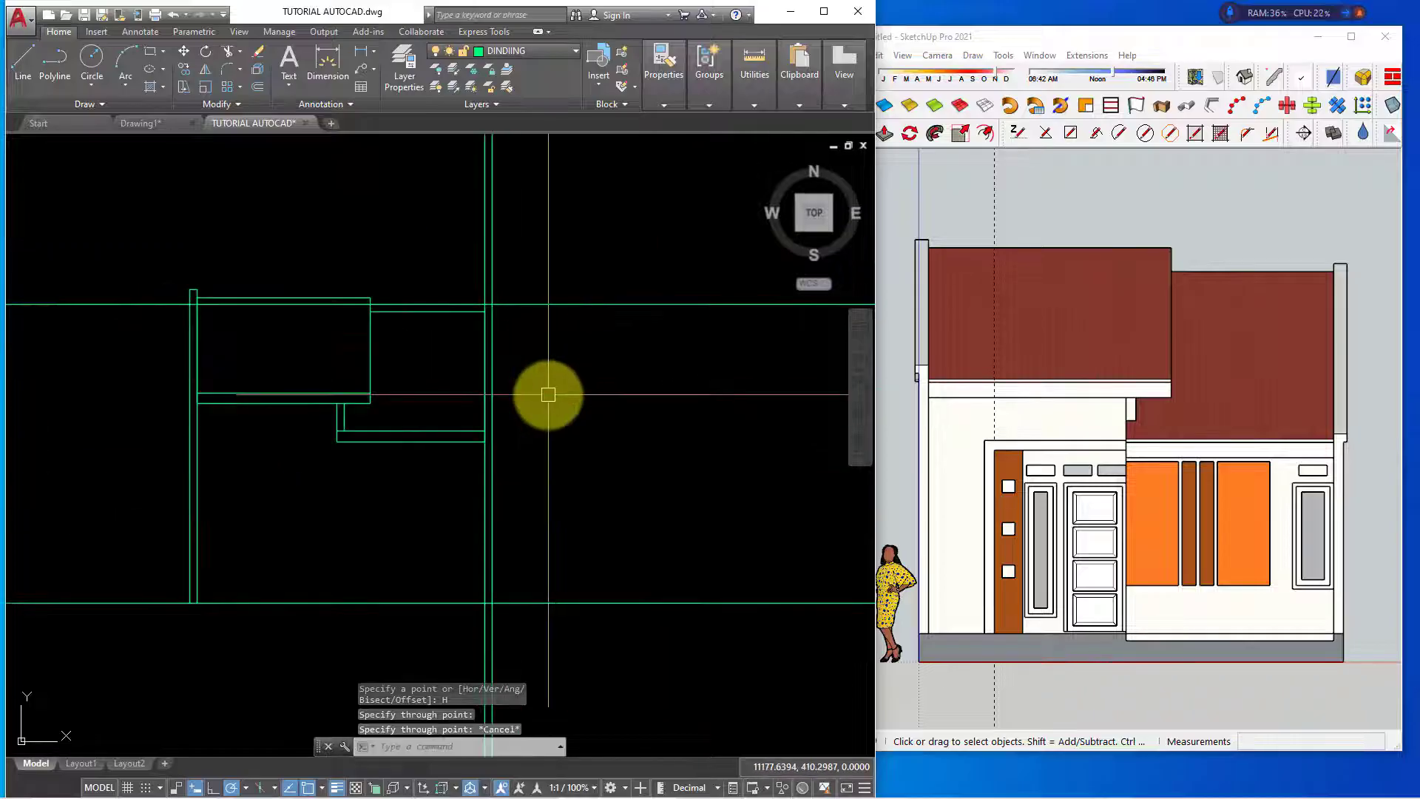
Draw the narrow right wall rectangle between two guide corners
type("rec")
key("Return")
scroll(475, 292, "up", 2)
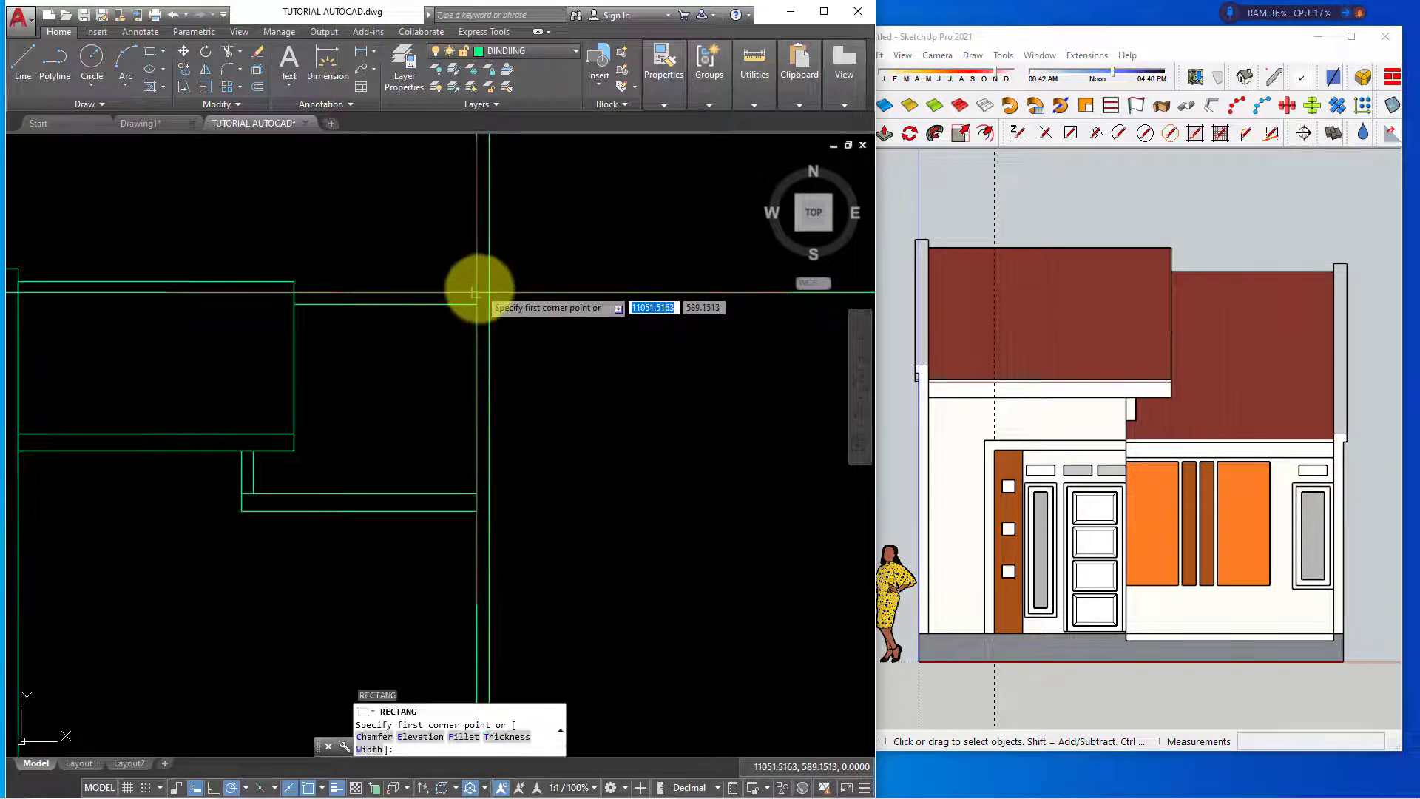
left_click(522, 470)
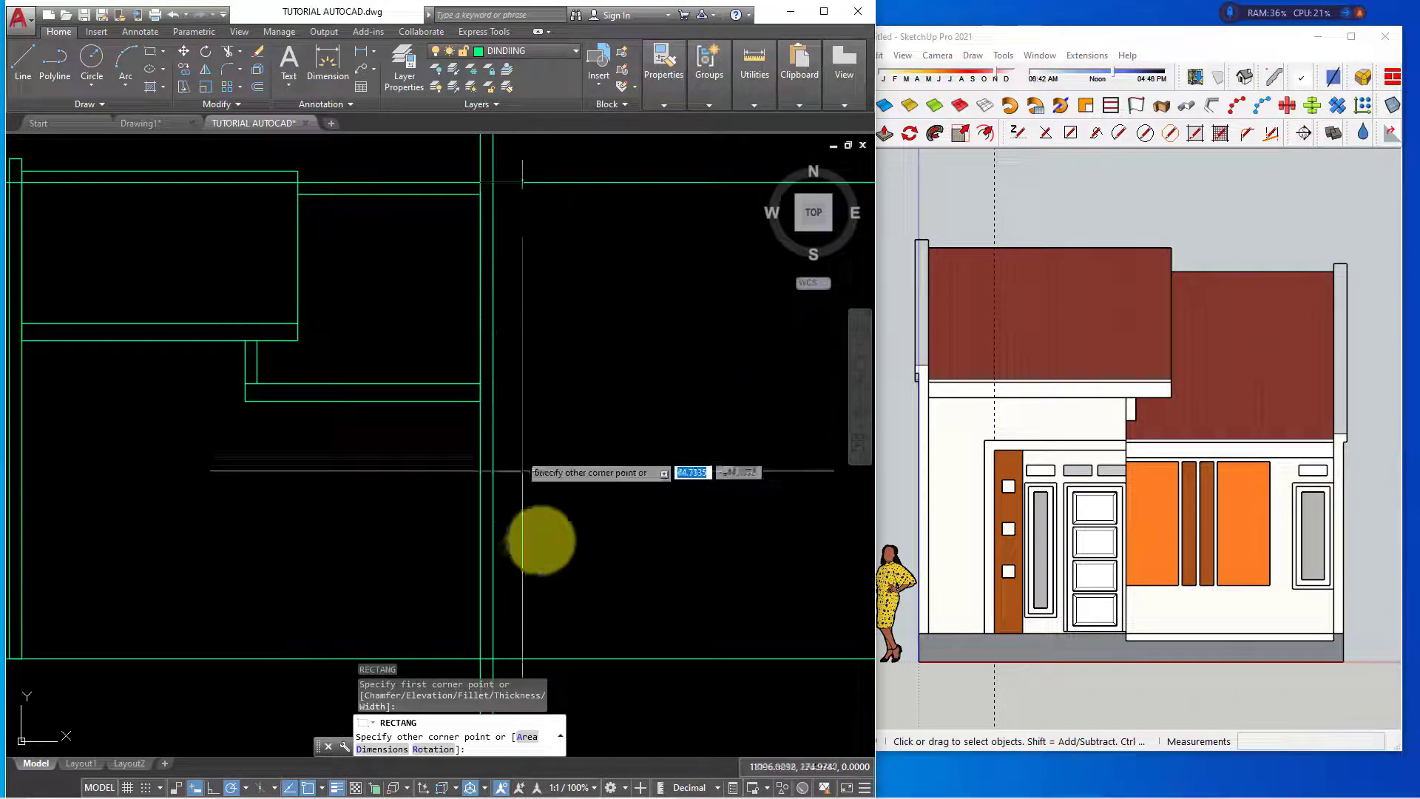
left_click(493, 656)
scroll(570, 513, "down", 3)
Erase the leftover helper construction lines around the right wall
left_click(633, 428)
left_click(586, 308)
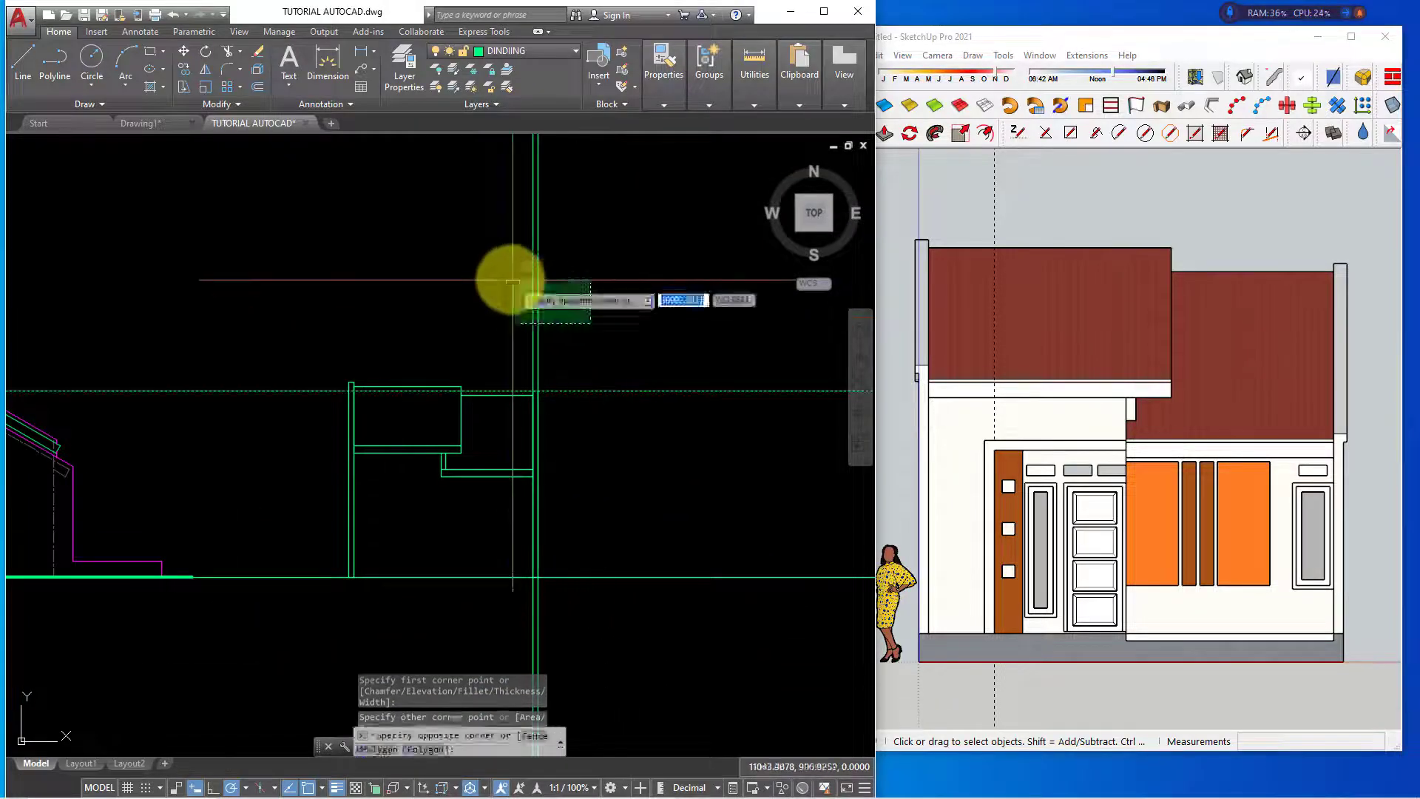
left_click(508, 279)
left_click(525, 275)
type("e")
key("Return")
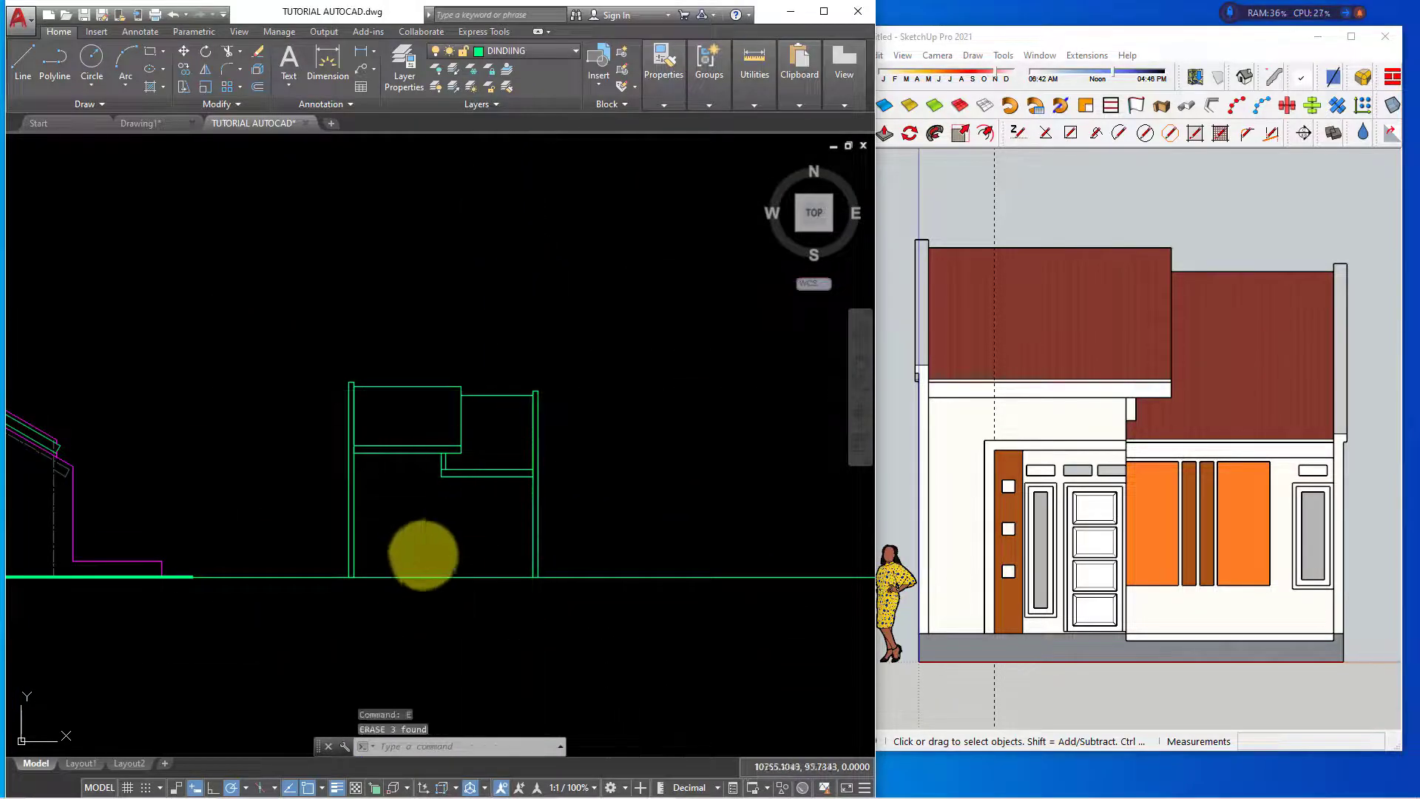
mouse_move(421, 554)
middle_mouse_down()
mouse_move(459, 502)
mouse_move(559, 497)
middle_mouse_up()
type("XL")
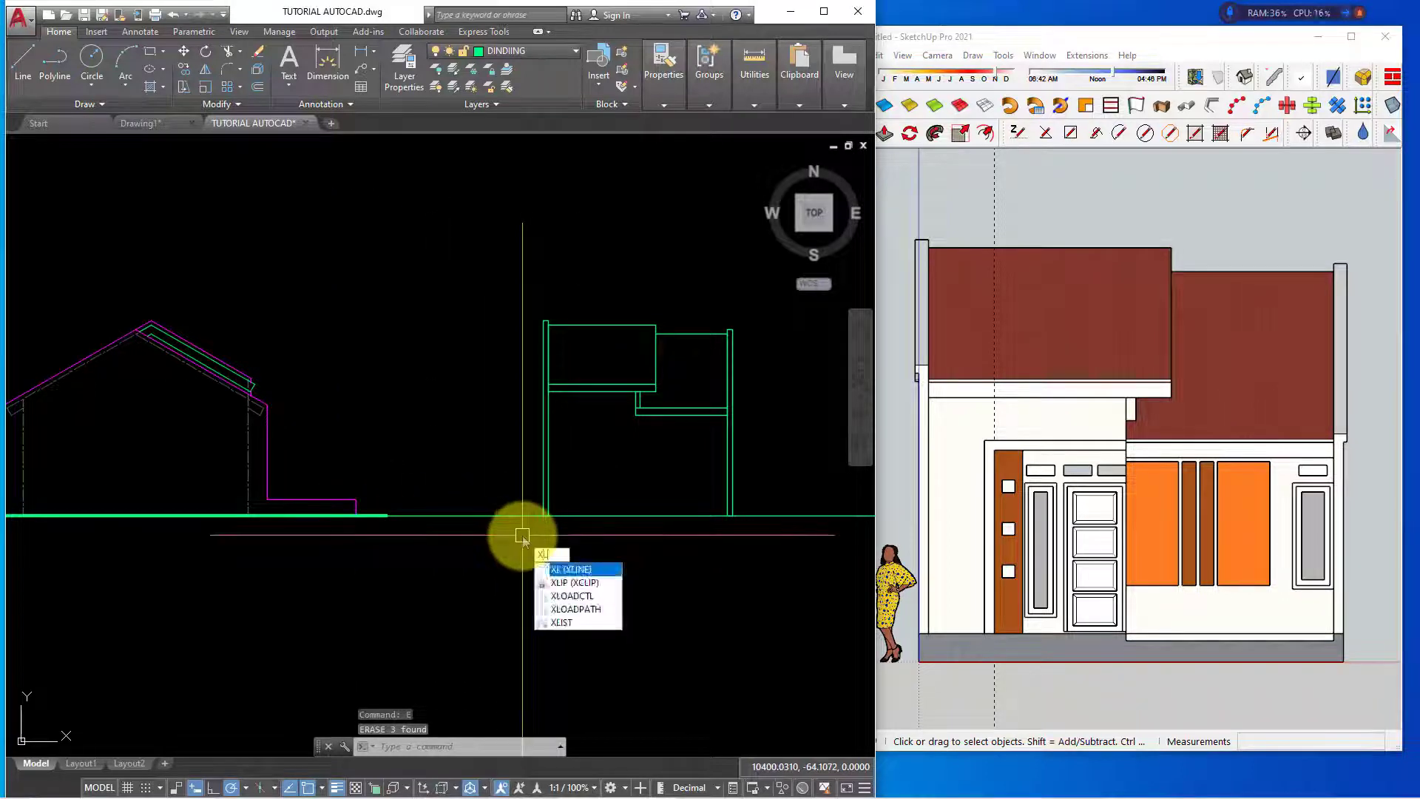
Start a horizontal construction line, then cancel it
key("Return")
type("h")
key("Return")
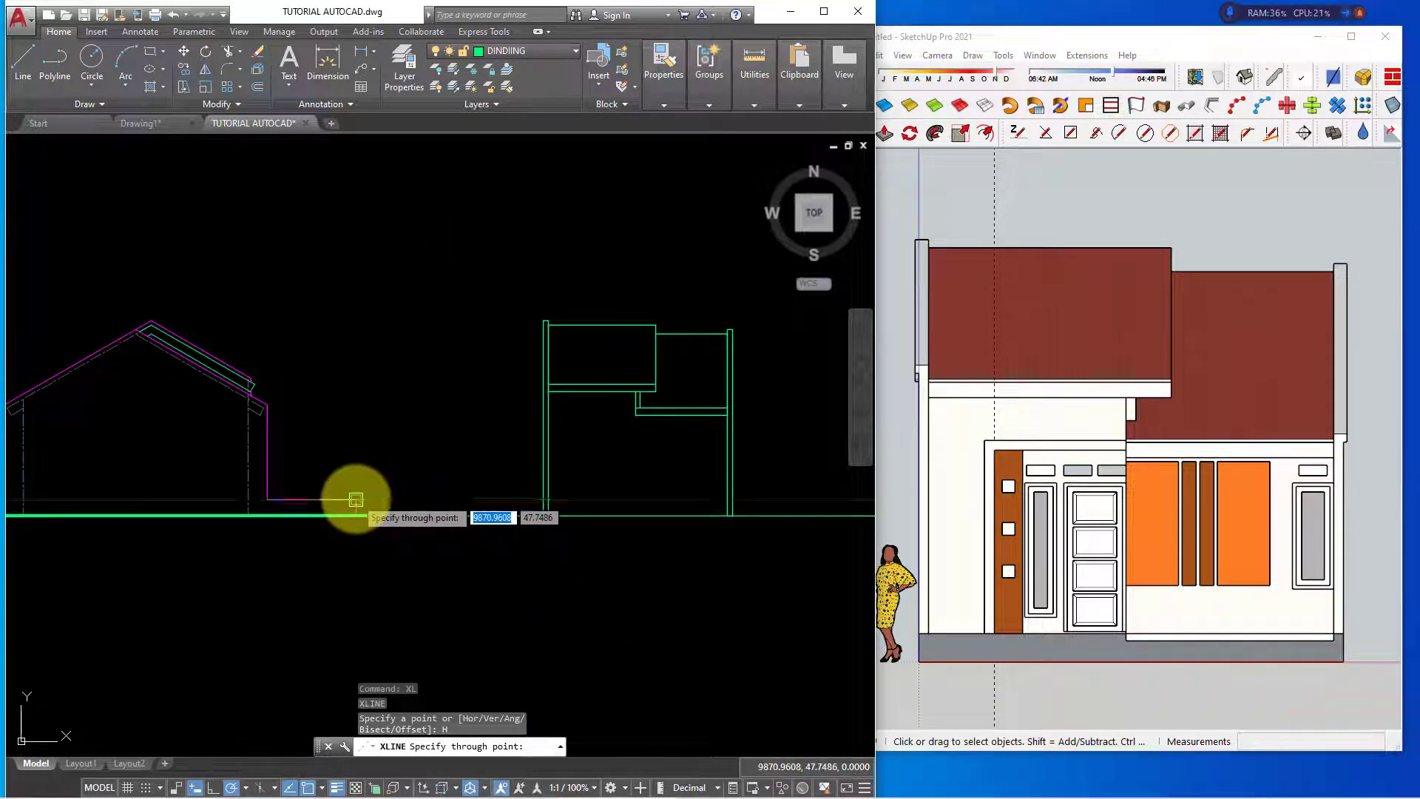
key("Escape")
Make two attempts at a rectangle at the wall base, cancelling both
scroll(564, 544, "up", 2)
type("c")
scroll(550, 518, "up", 2)
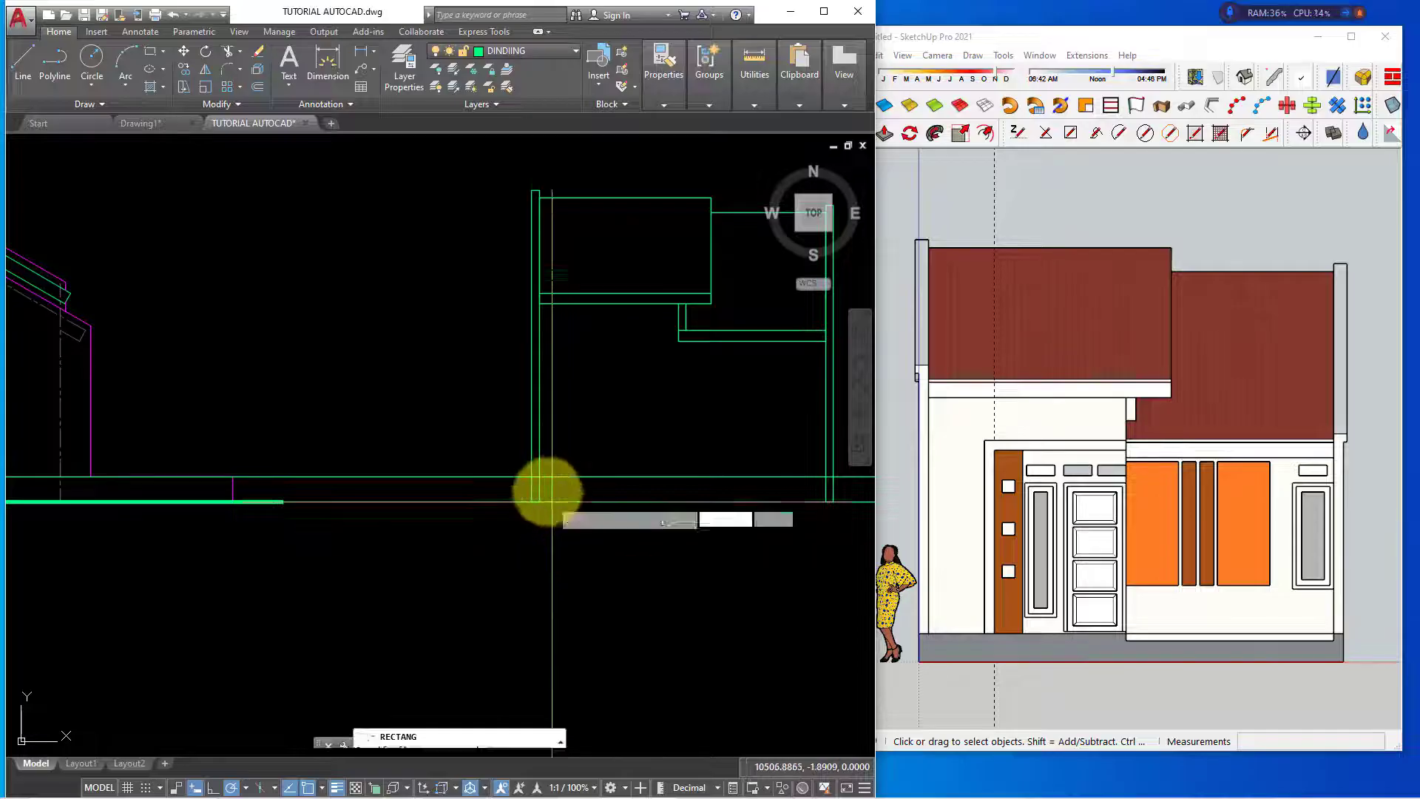
key("Return")
scroll(521, 473, "up", 1)
left_click(523, 470)
key("Escape")
scroll(443, 526, "down", 2)
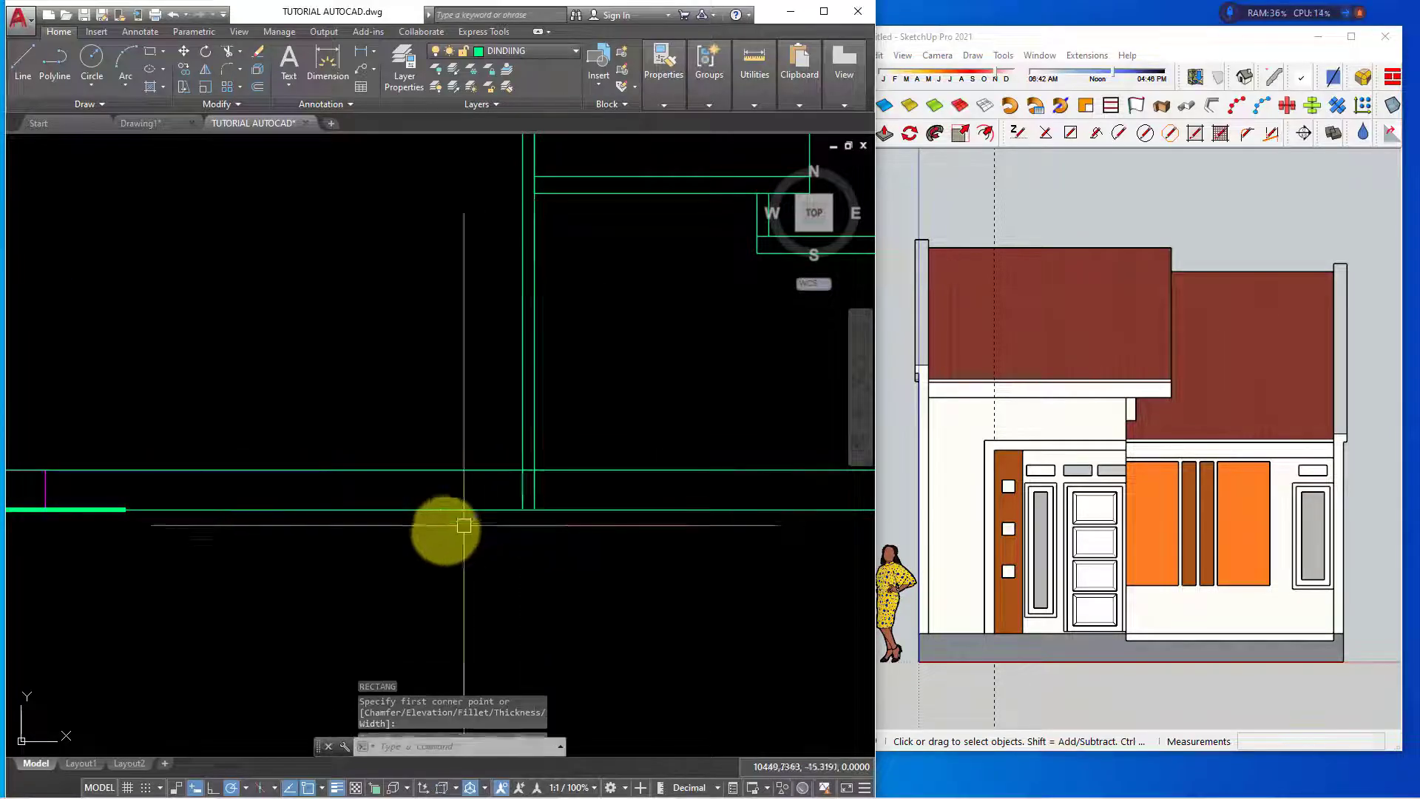
scroll(428, 491, "down", 1)
scroll(625, 454, "up", 3)
key("Return")
left_click(600, 450)
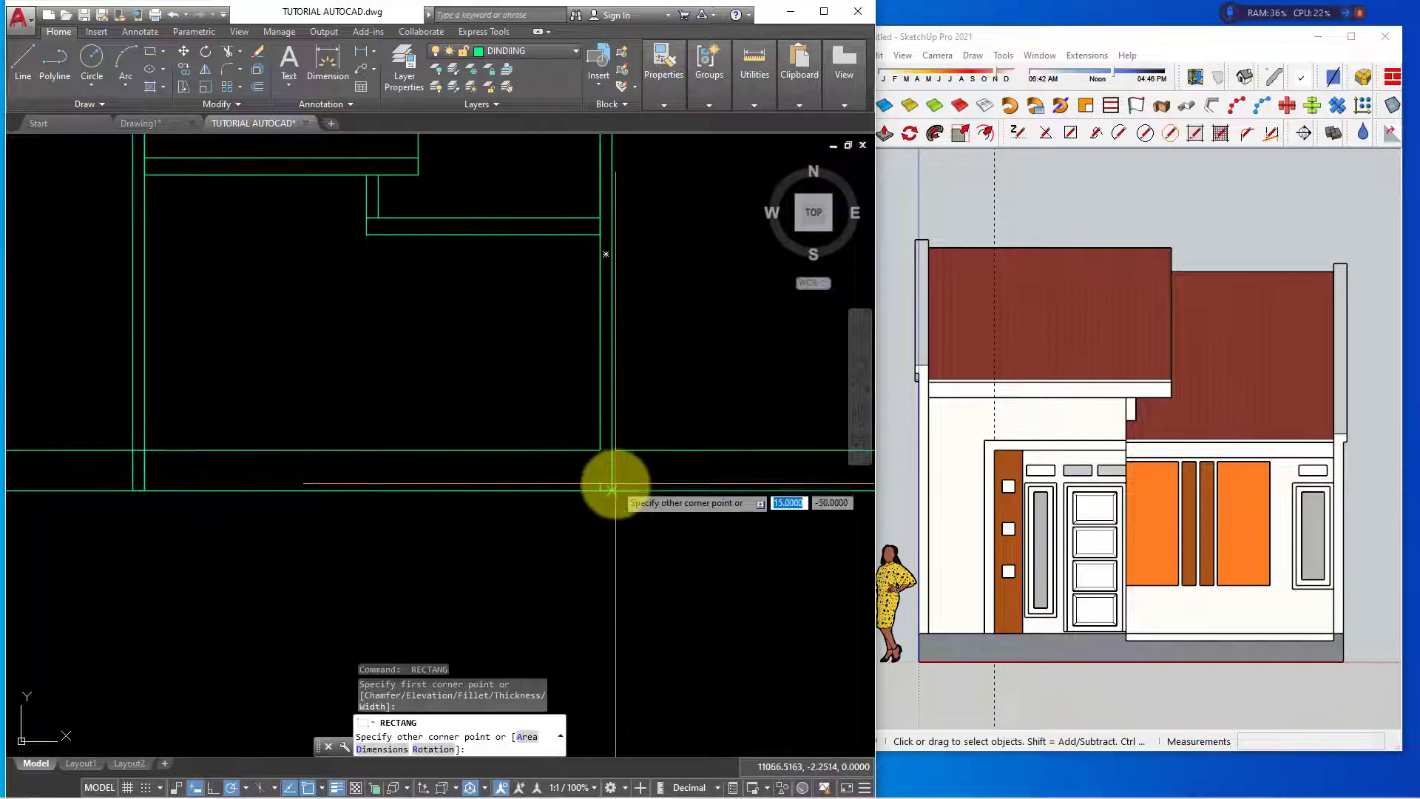
key("Escape")
Erase the stray horizontal line near the wall bases, then window-select both short base pieces
left_click(685, 466)
left_click(546, 432)
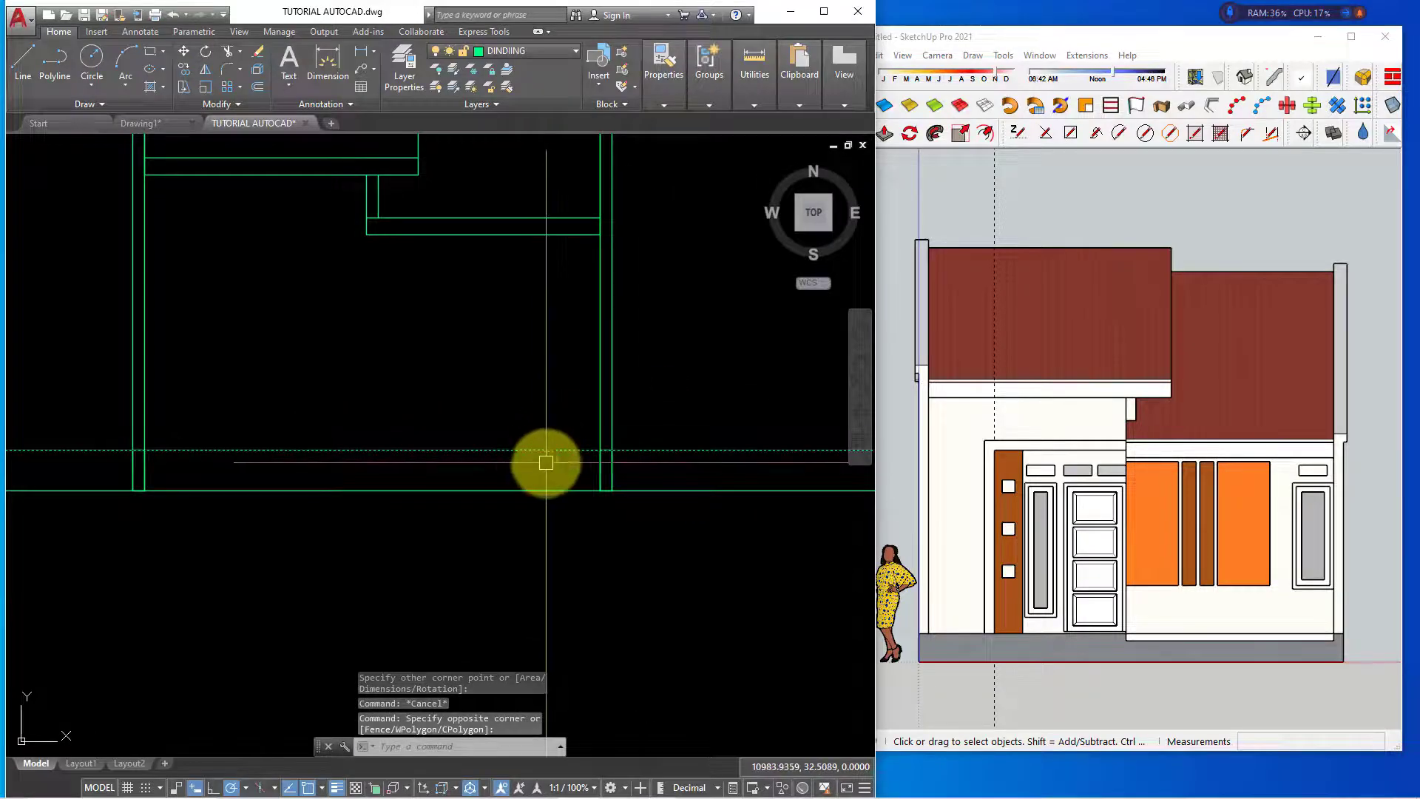
type("e")
key("Return")
left_click(96, 396)
left_click(736, 546)
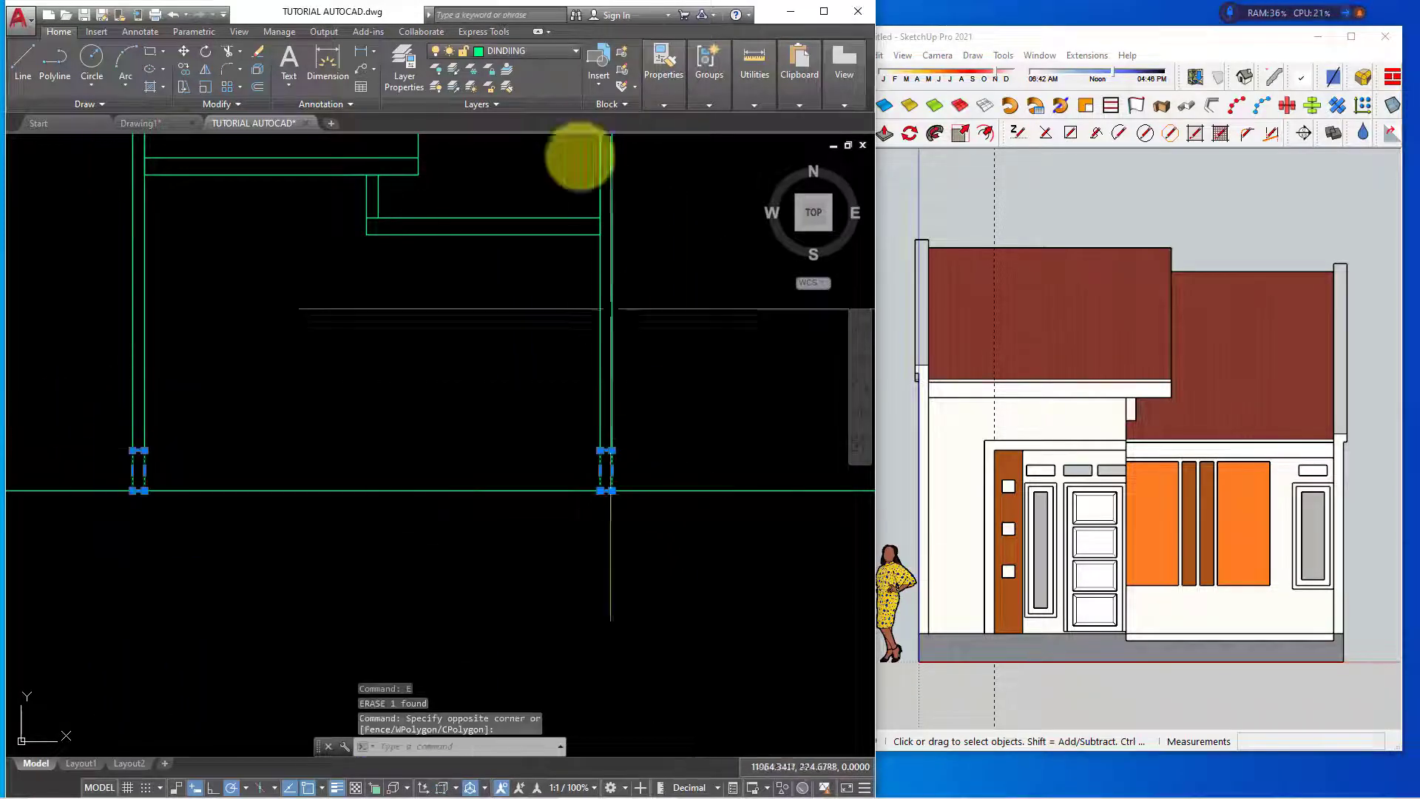
Make both wall base pieces Cyan with a heavier lineweight, then deselect them
left_click(663, 62)
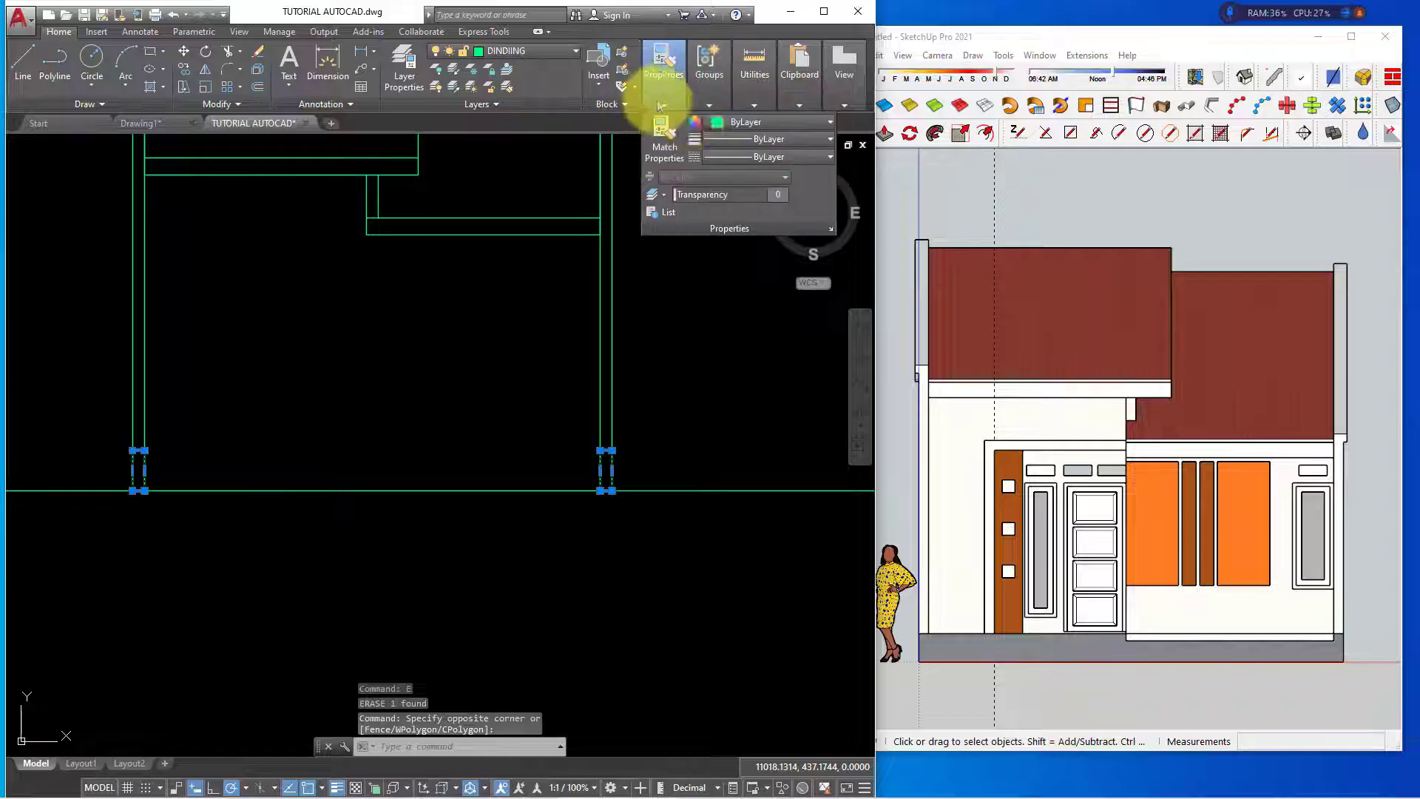
left_click(809, 126)
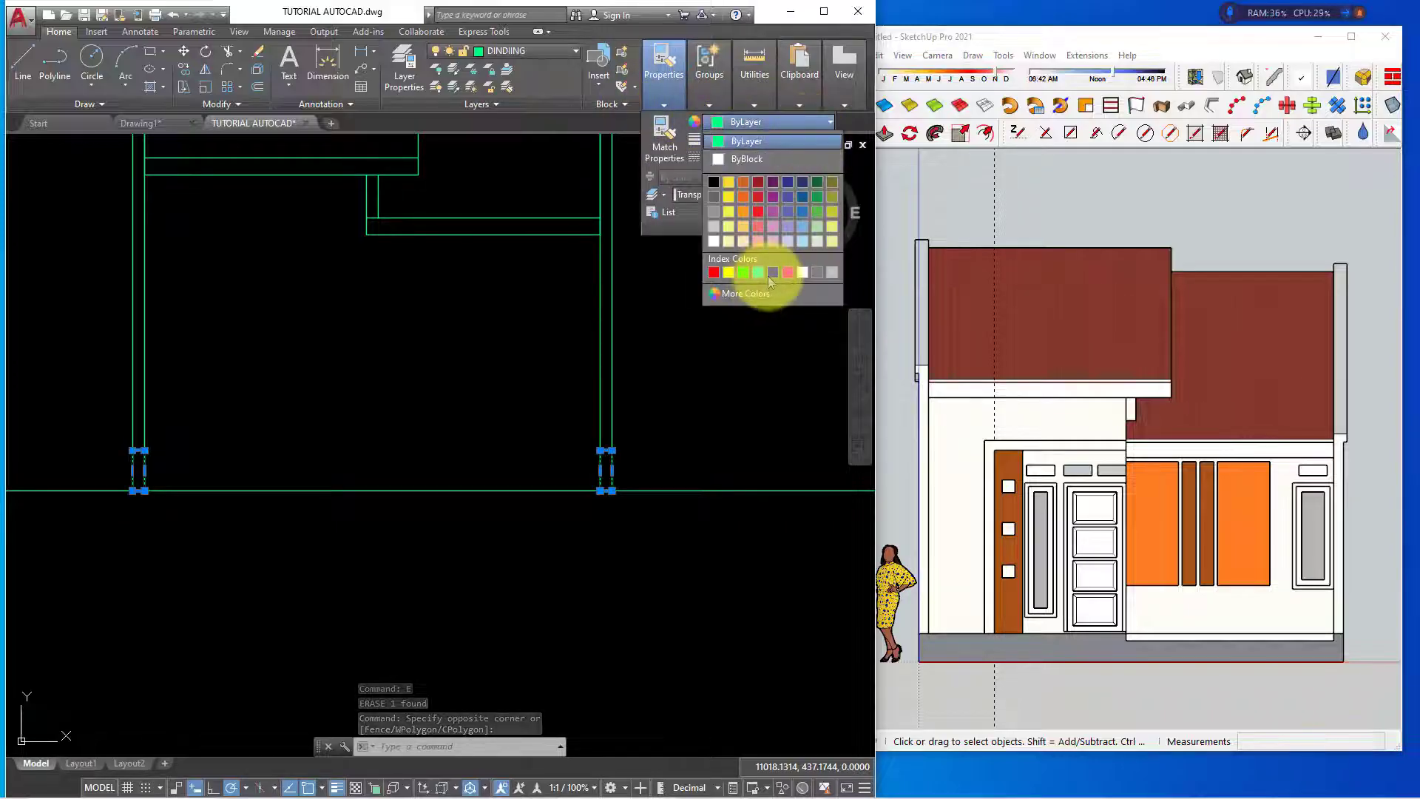
left_click(758, 272)
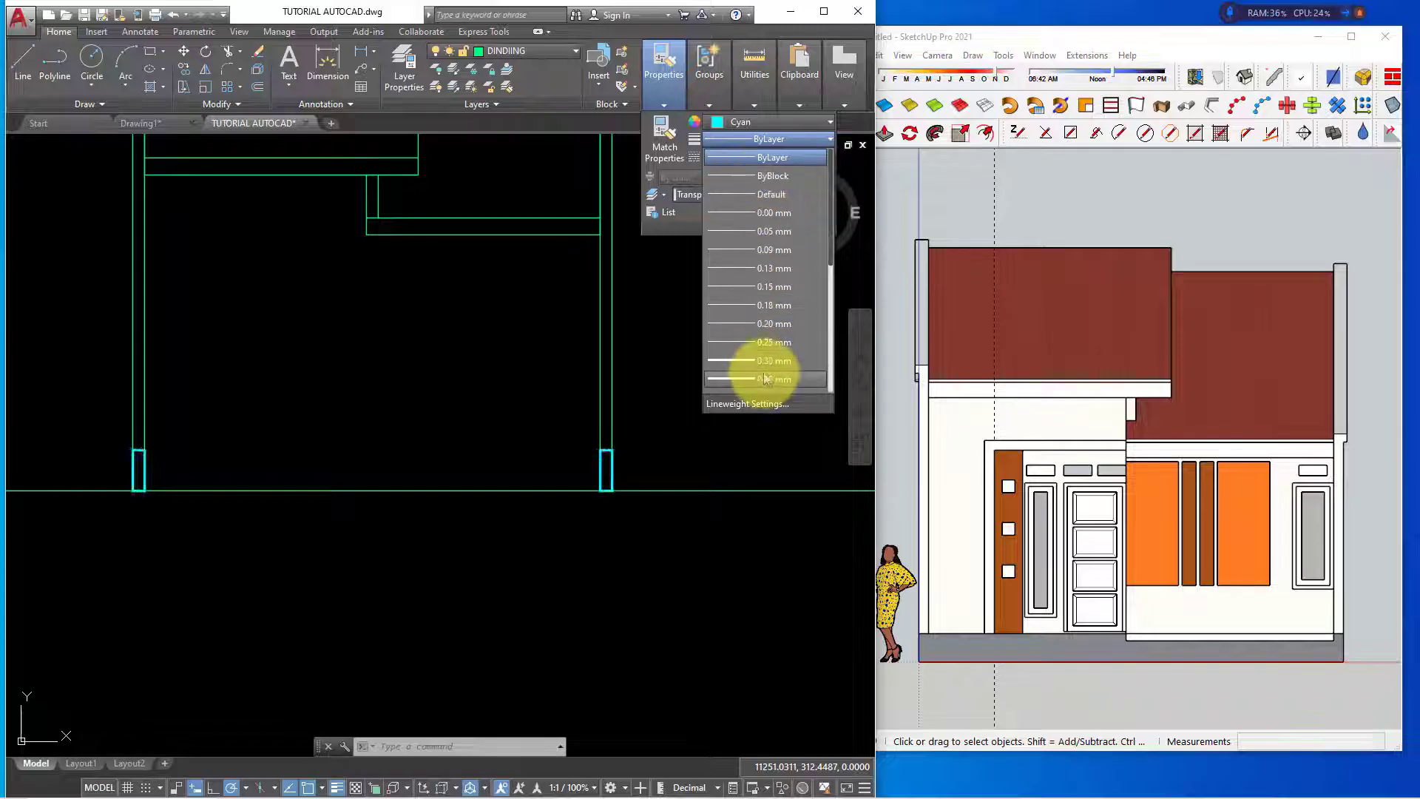
left_click(765, 361)
left_click(666, 422)
key("Escape")
scroll(682, 471, "down", 2)
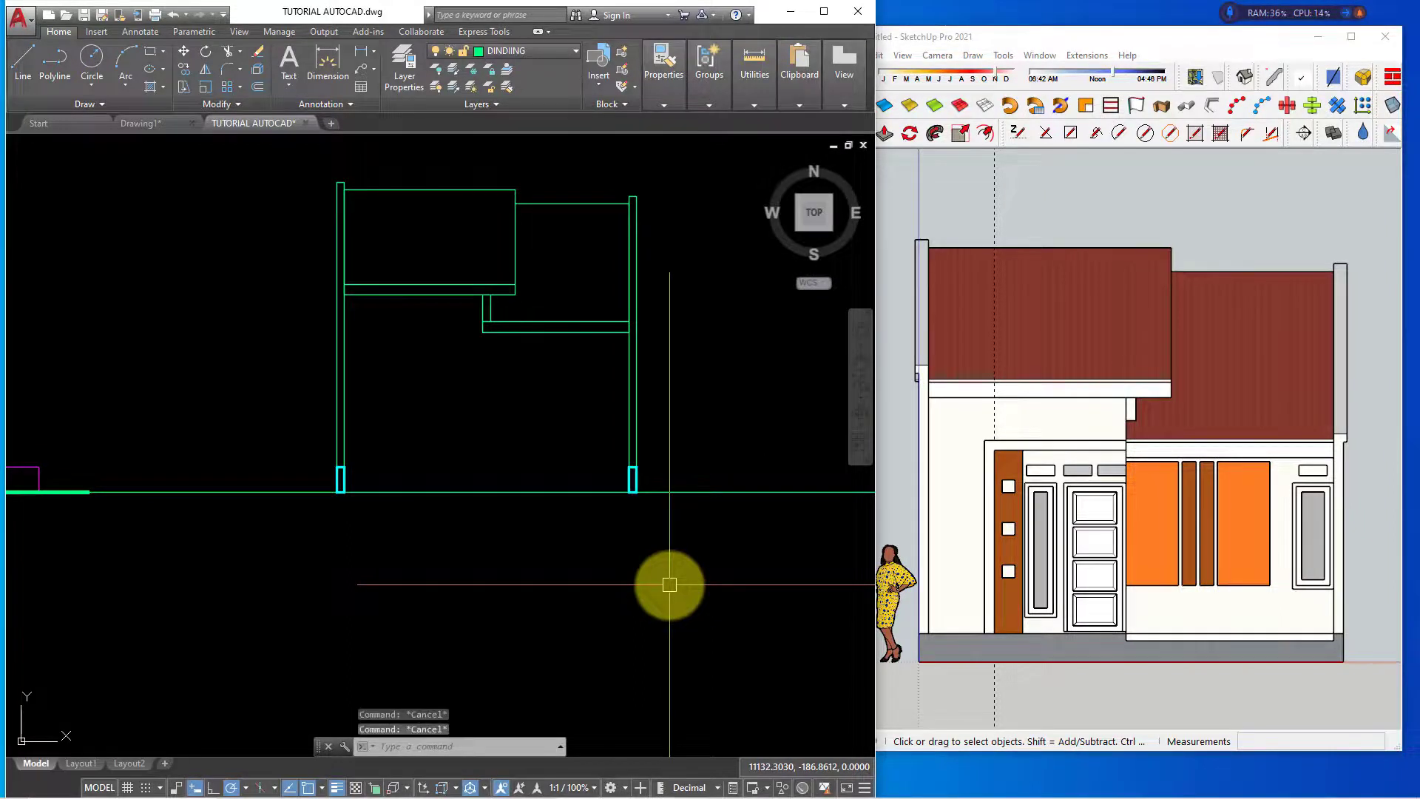
scroll(529, 523, "down", 2)
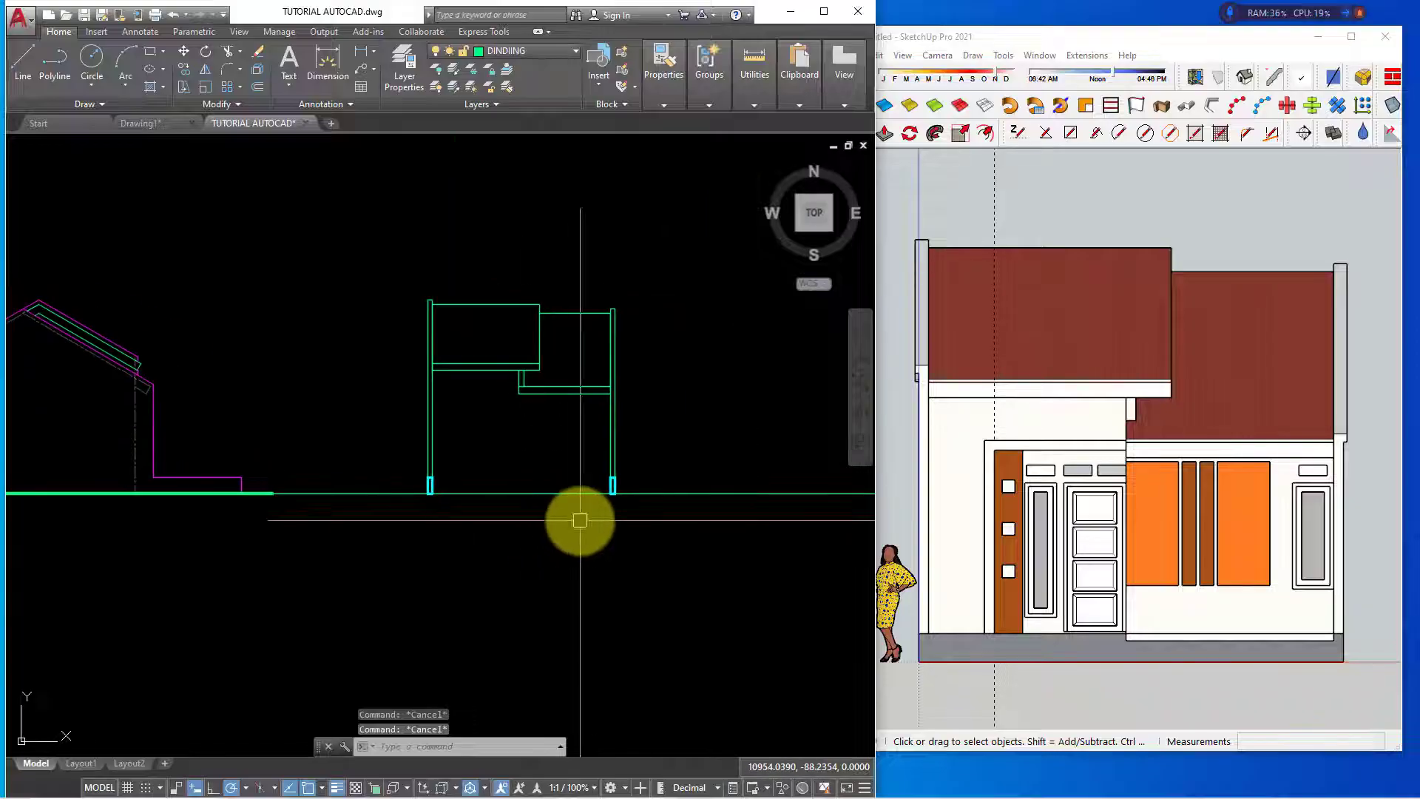
scroll(580, 520, "up", 2)
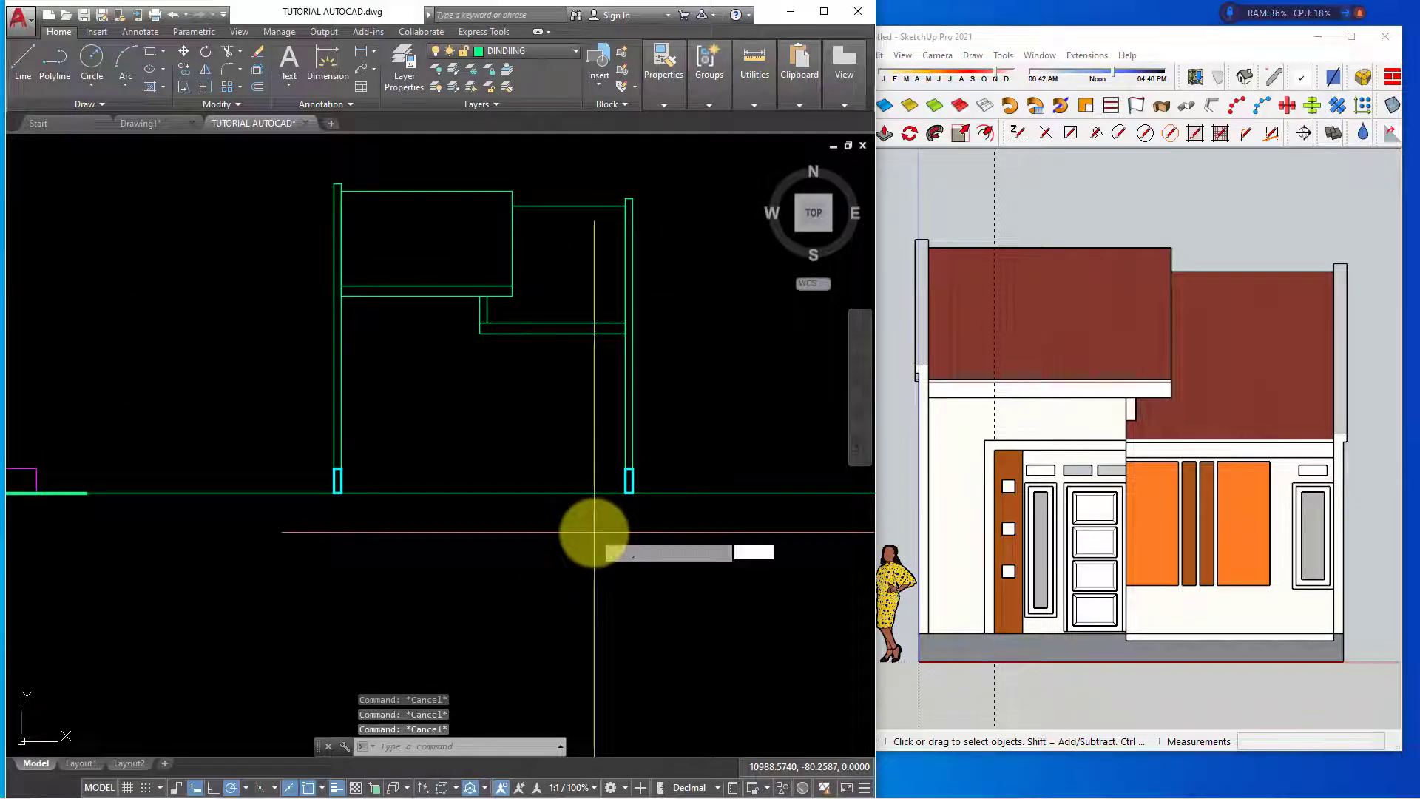
Start an offset with distance 7, look over the floor plan, then cancel it
type("o")
key("Return")
type("7")
key("Return")
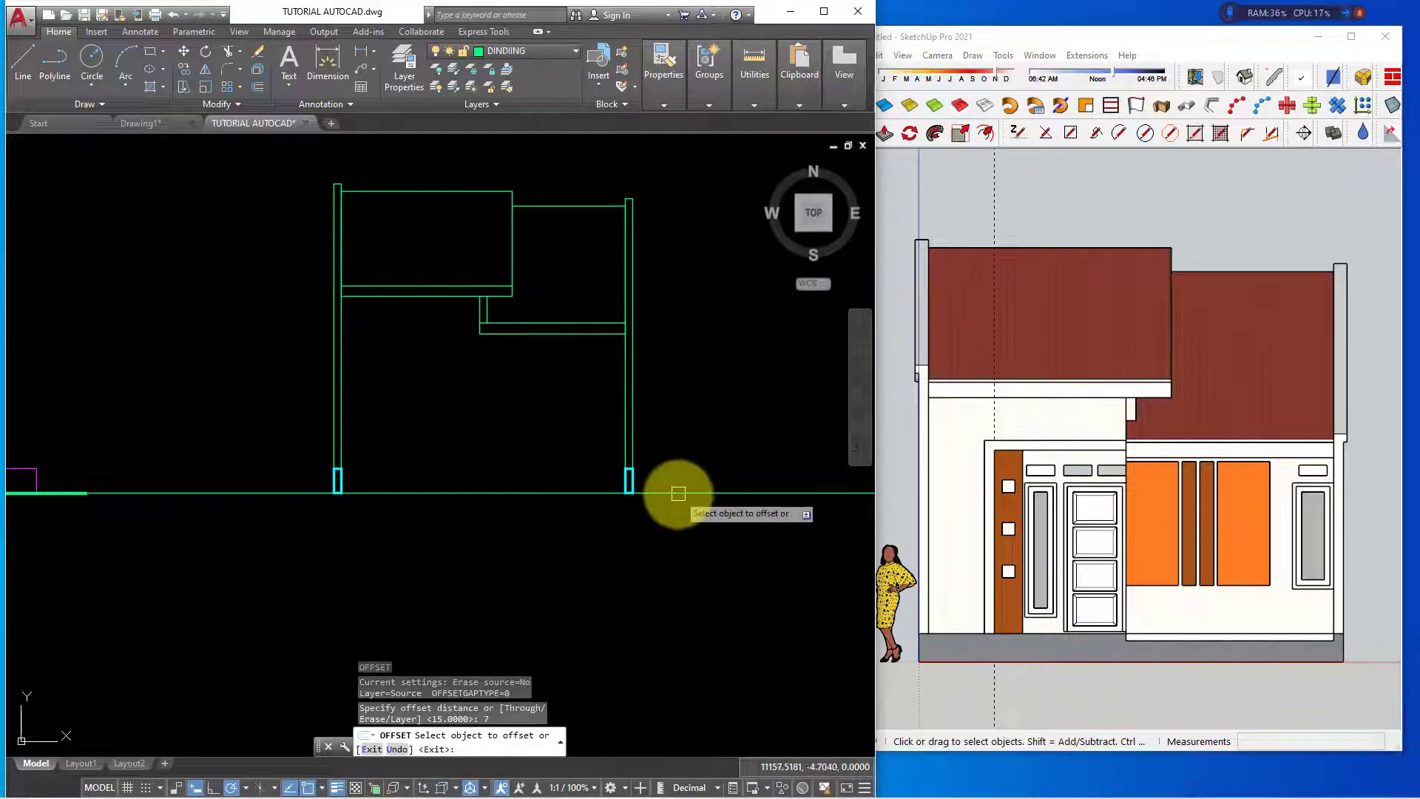
scroll(677, 492, "down", 5)
scroll(691, 495, "down", 3)
scroll(691, 491, "up", 2)
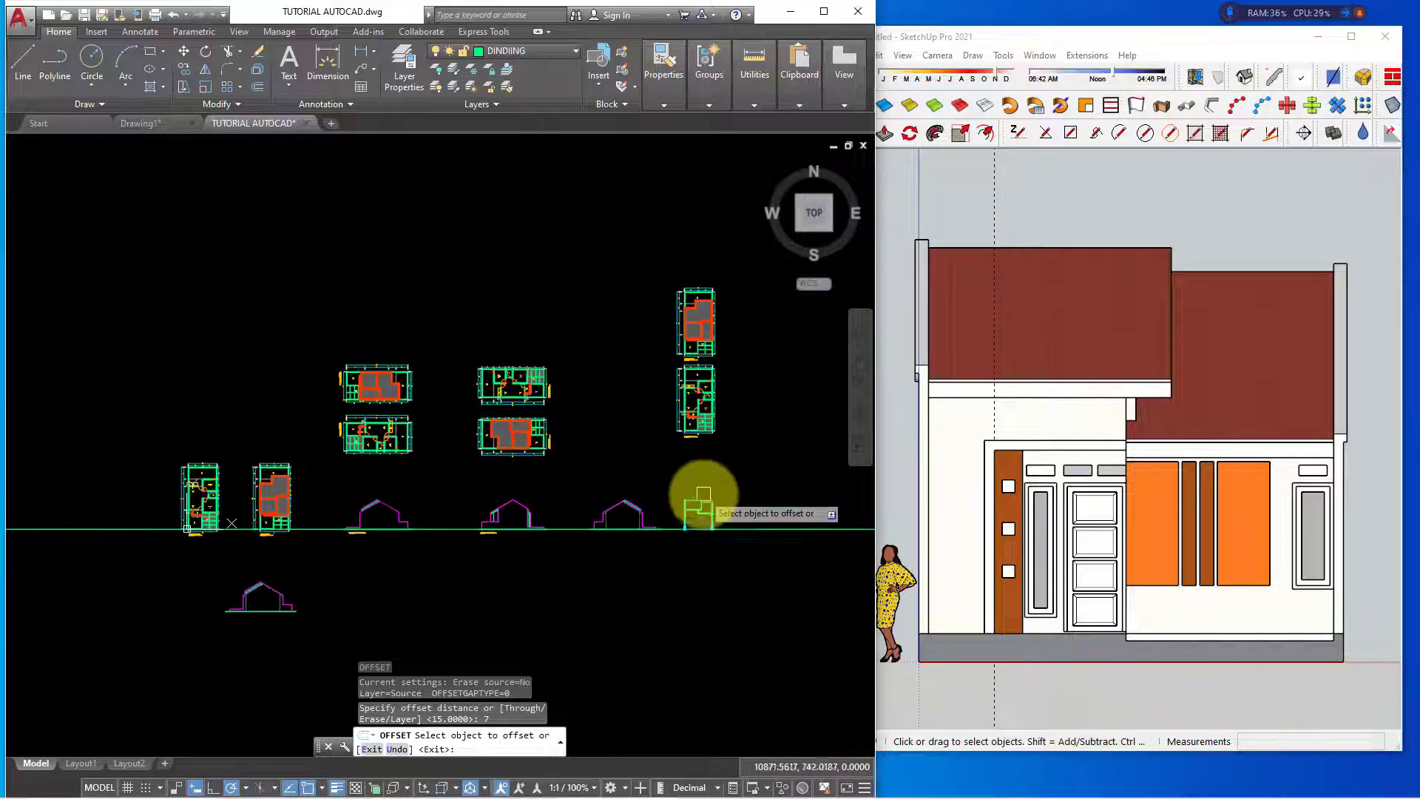
scroll(699, 428, "up", 3)
scroll(706, 407, "up", 2)
scroll(643, 396, "up", 2)
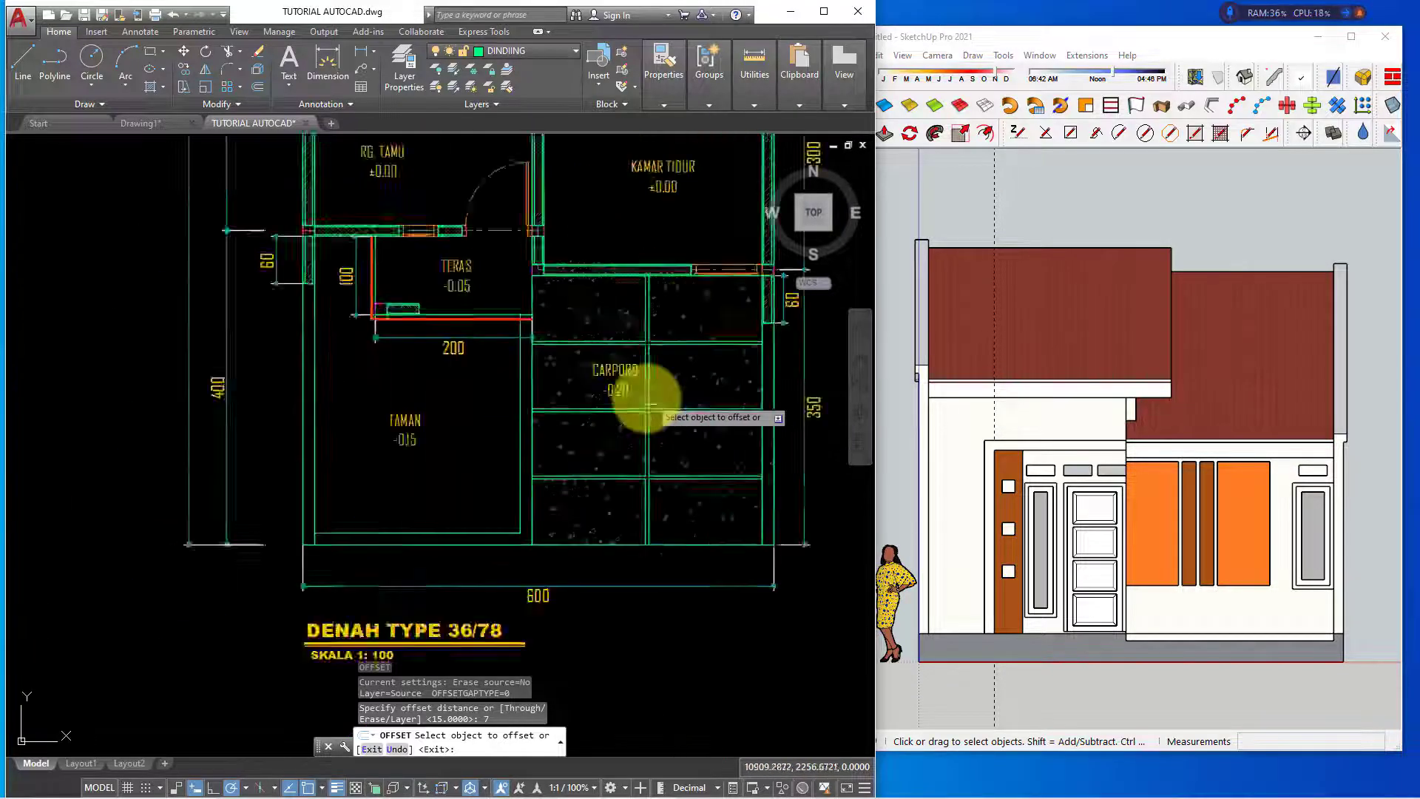
middle_click_drag(644, 396, 626, 523)
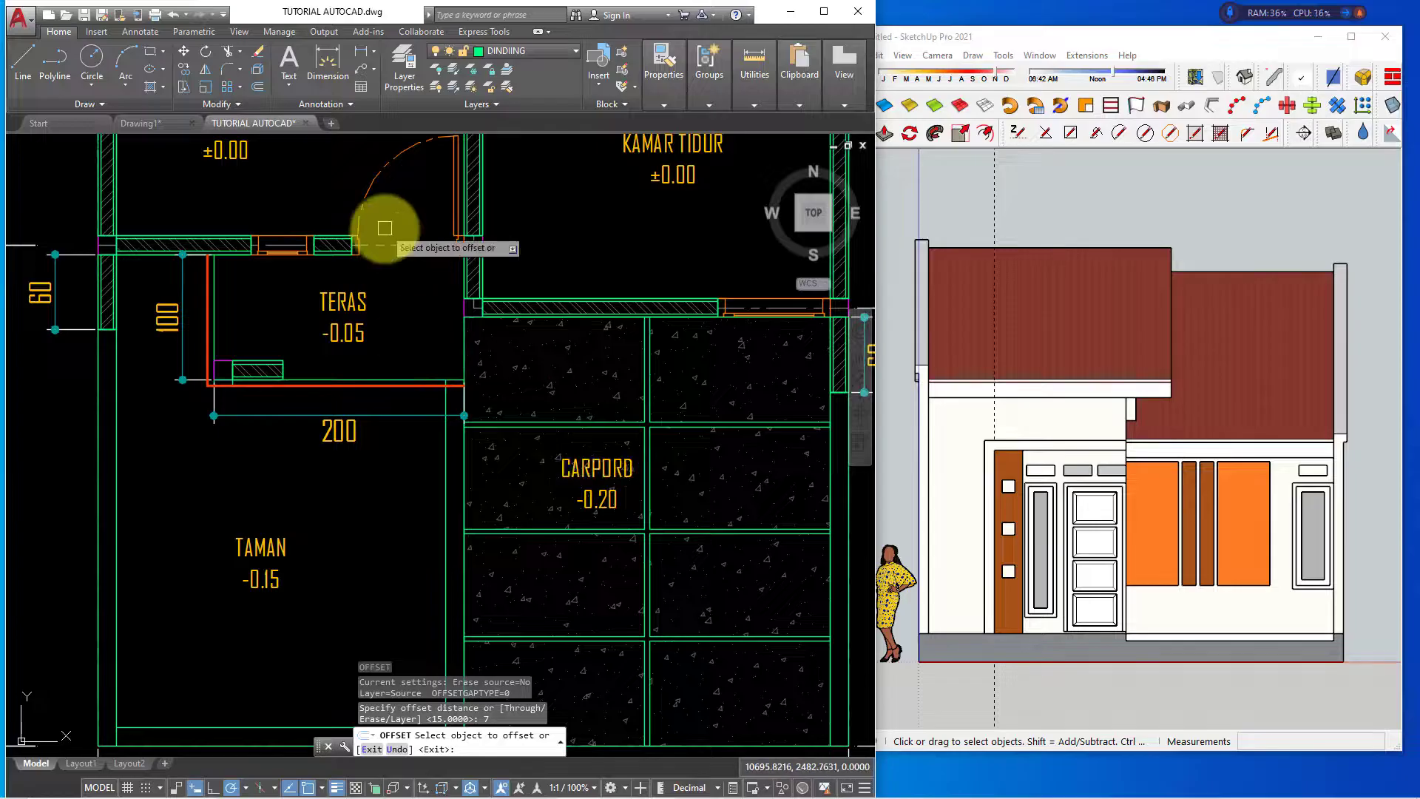
scroll(416, 246, "down", 3)
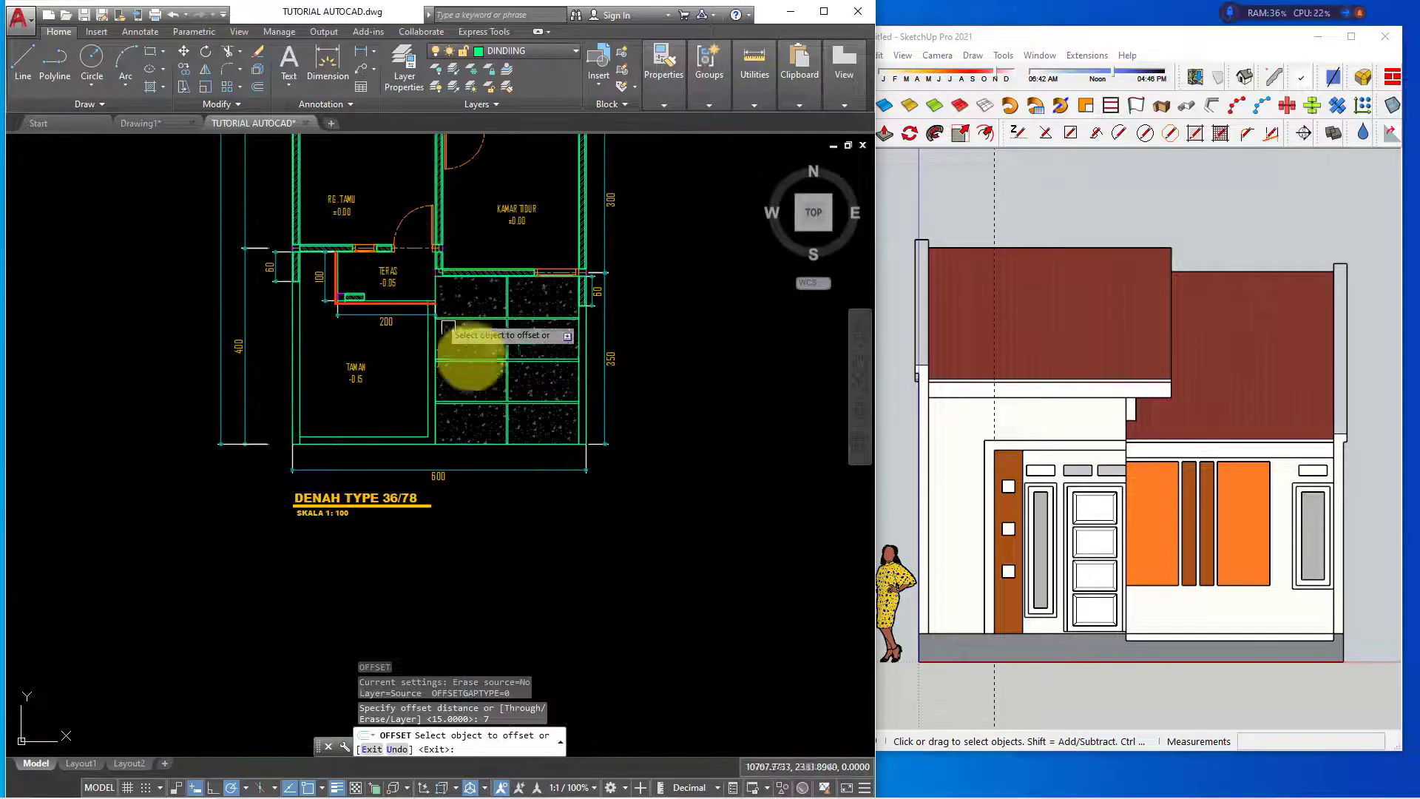
scroll(564, 397, "down", 2)
scroll(562, 410, "down", 1)
scroll(562, 412, "up", 2)
scroll(507, 301, "up", 2)
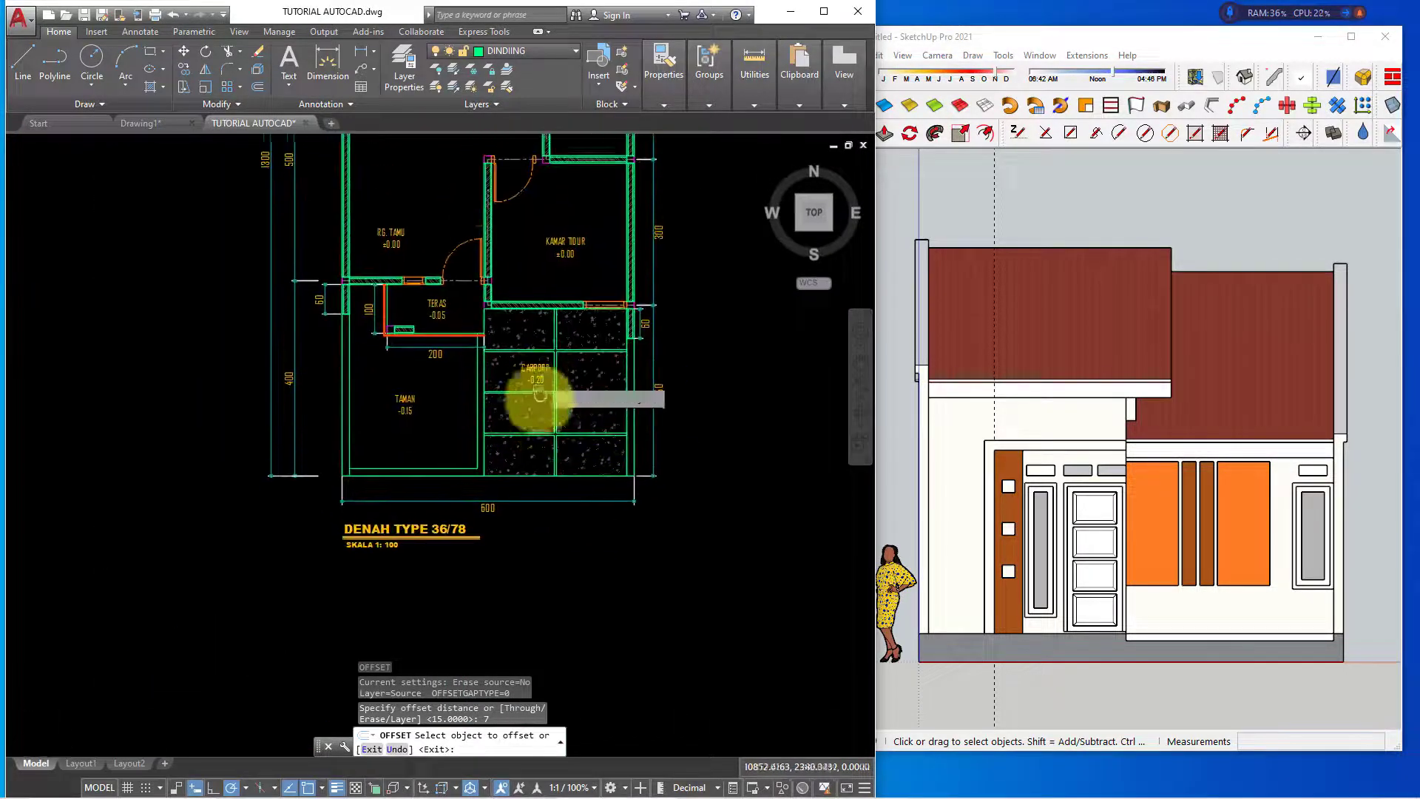
scroll(532, 396, "up", 3)
key("Escape")
Bring the small front elevation into view and try offsetting its ground line
scroll(507, 381, "down", 4)
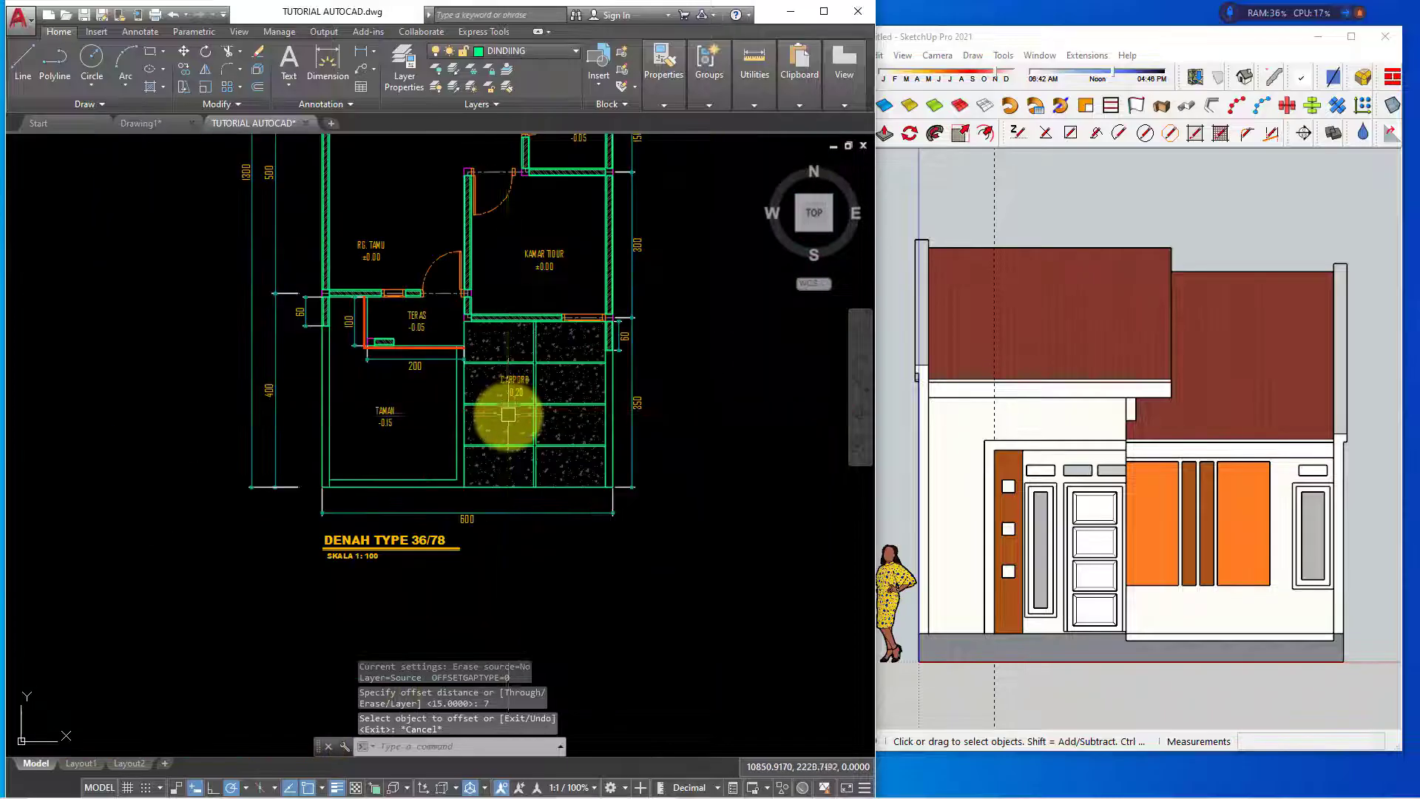
middle_click_drag(508, 414, 497, 295)
scroll(498, 365, "down", 4)
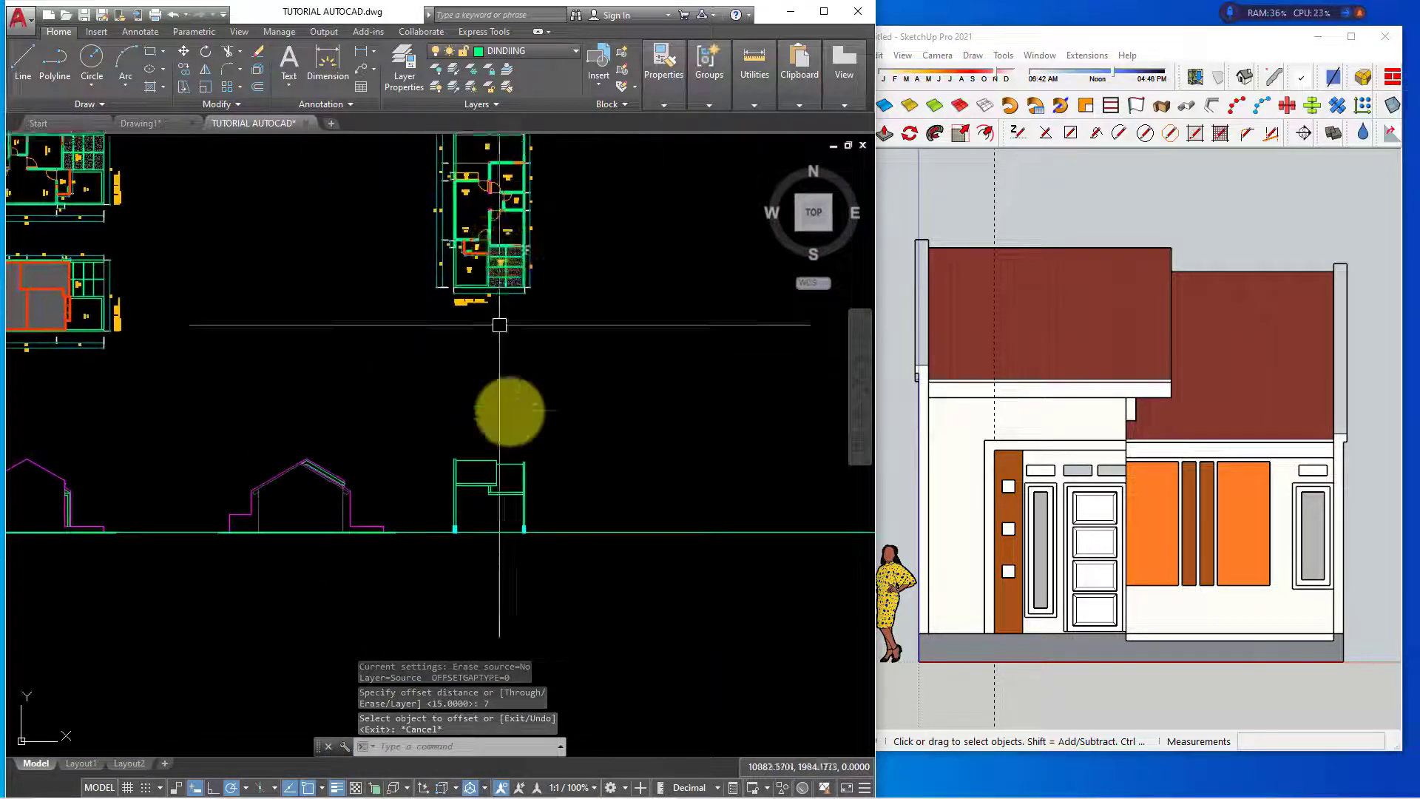
scroll(499, 324, "up", 5)
middle_click_drag(393, 511, 556, 524)
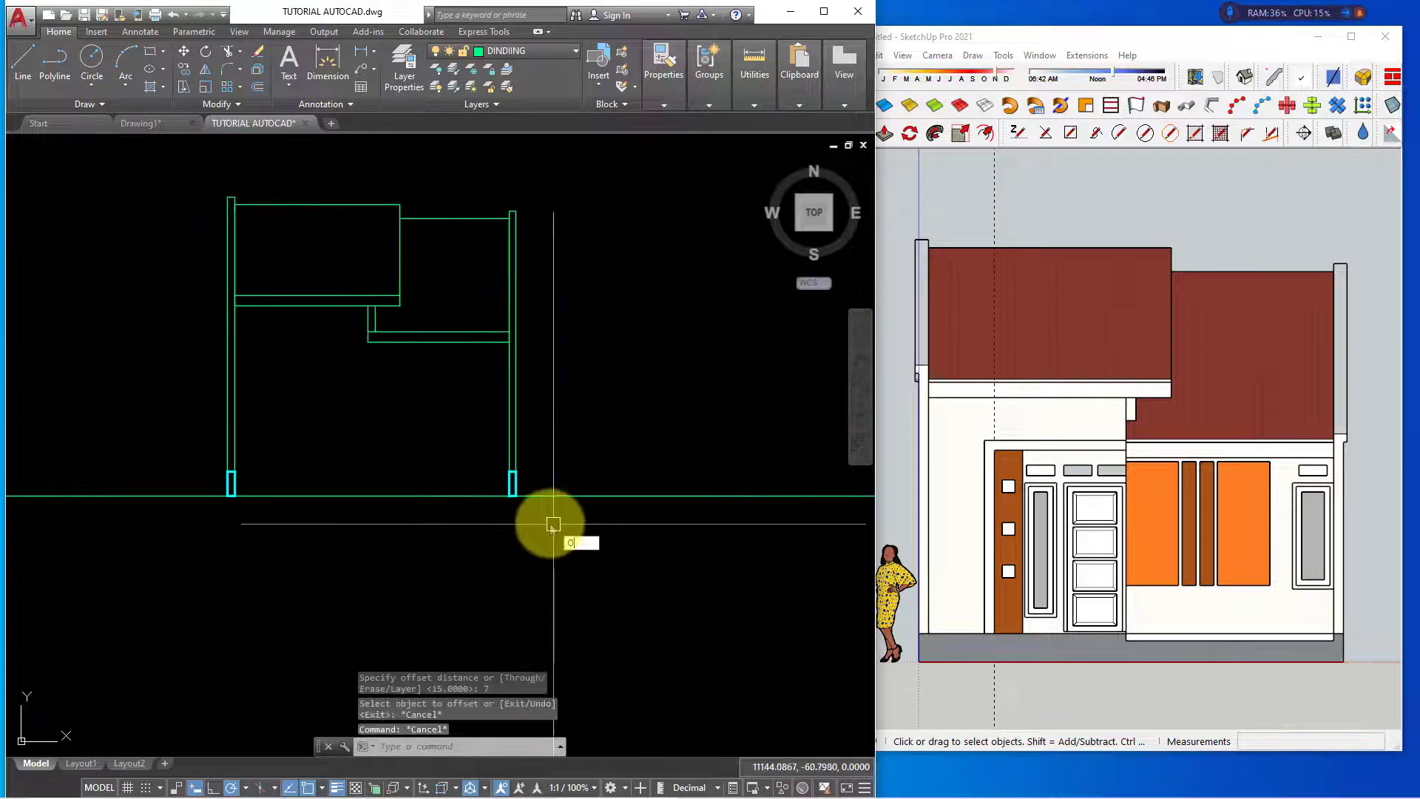
key("Return")
Offset the elevation's ground line 20 units upward
key("Return")
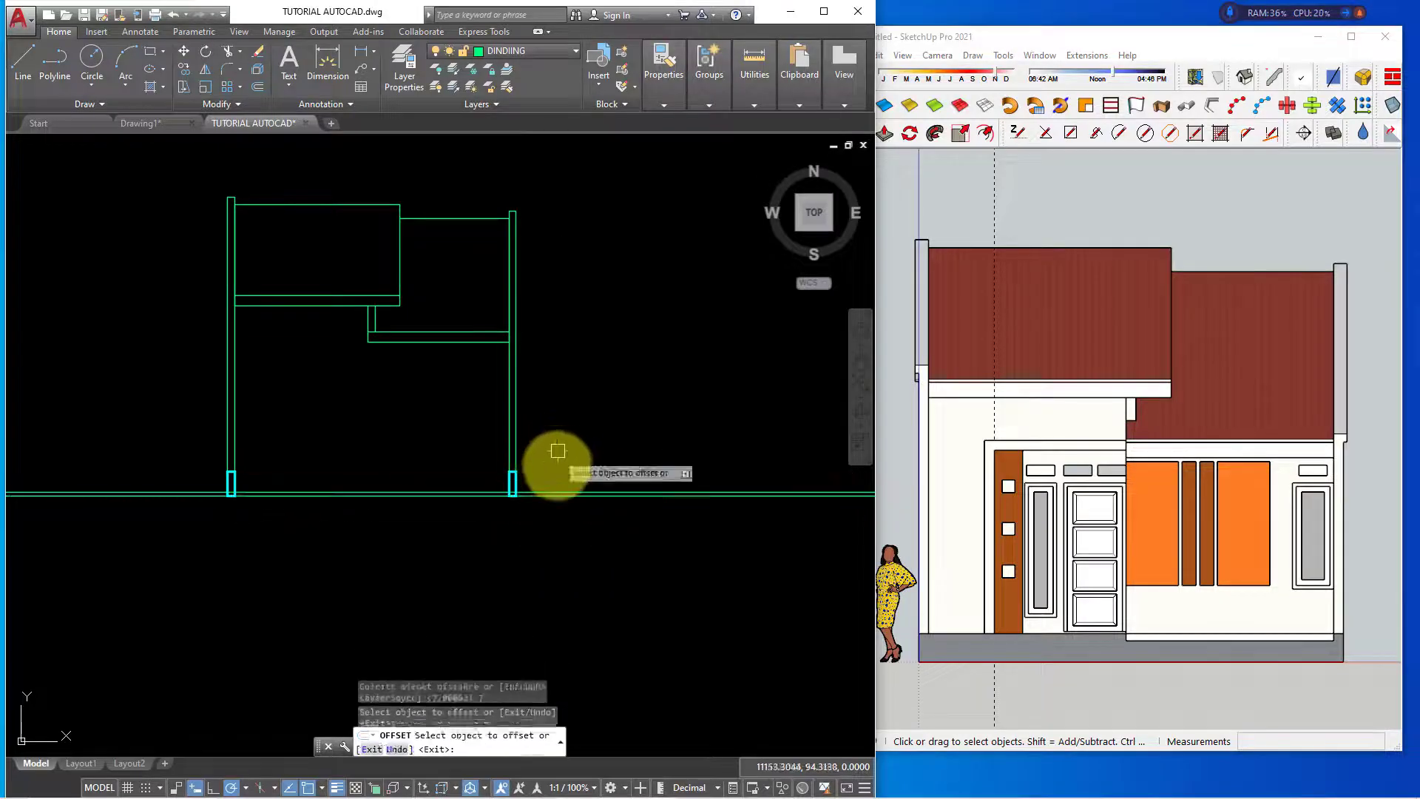
left_click(557, 492)
left_click(557, 467)
key("Escape")
key("Return")
type("2")
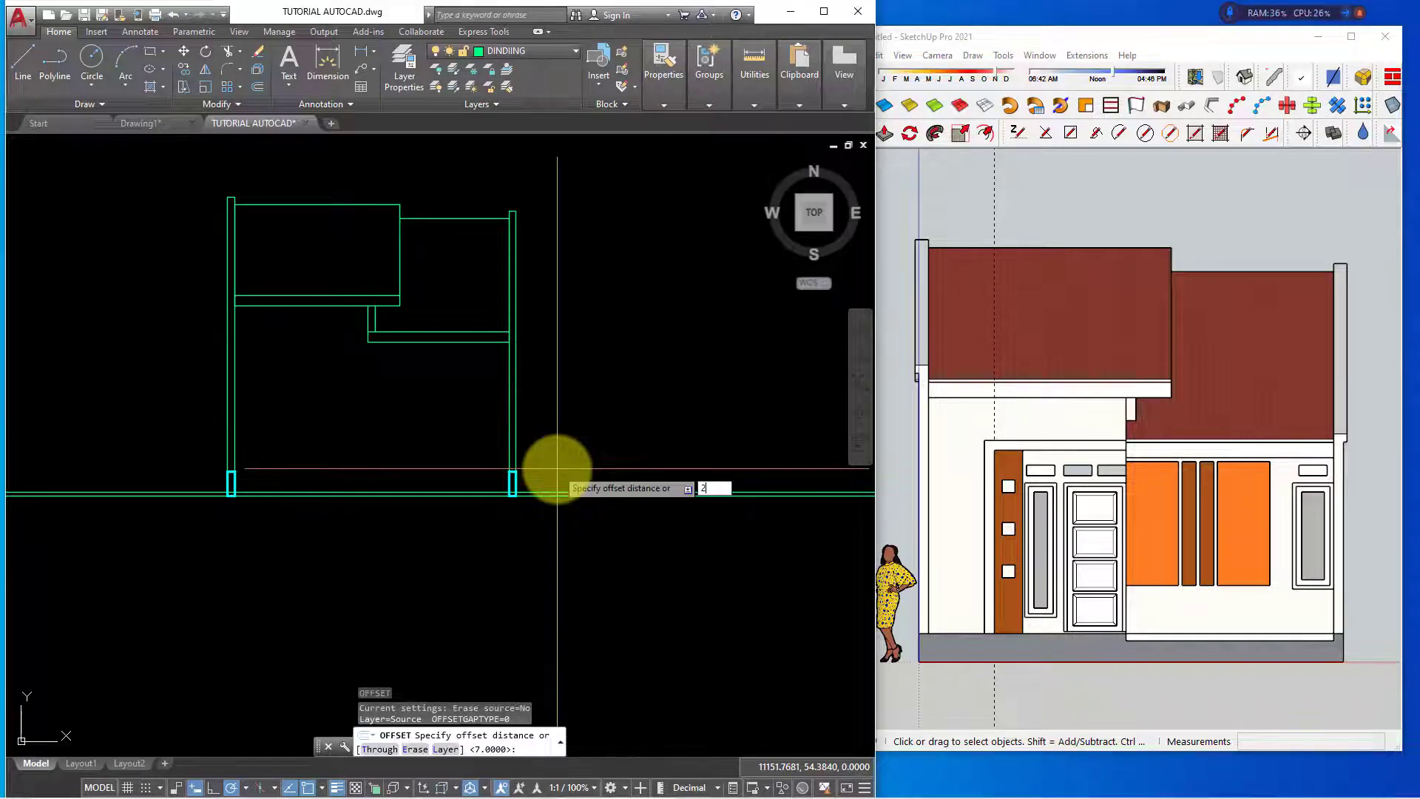
type("0")
key("Return")
scroll(555, 473, "up", 2)
left_click(542, 504)
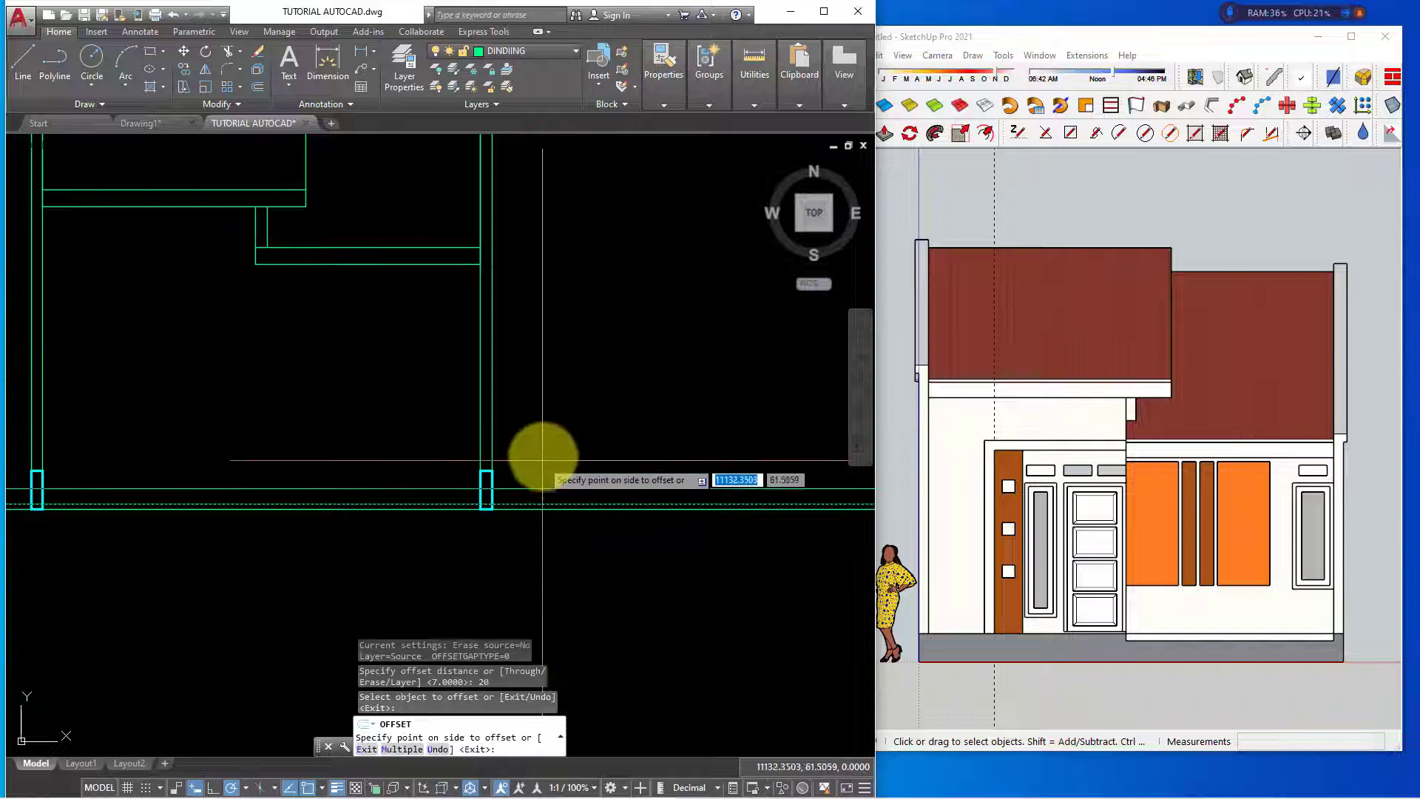
left_click(559, 425)
middle_click_drag(595, 448, 685, 413)
key("Escape")
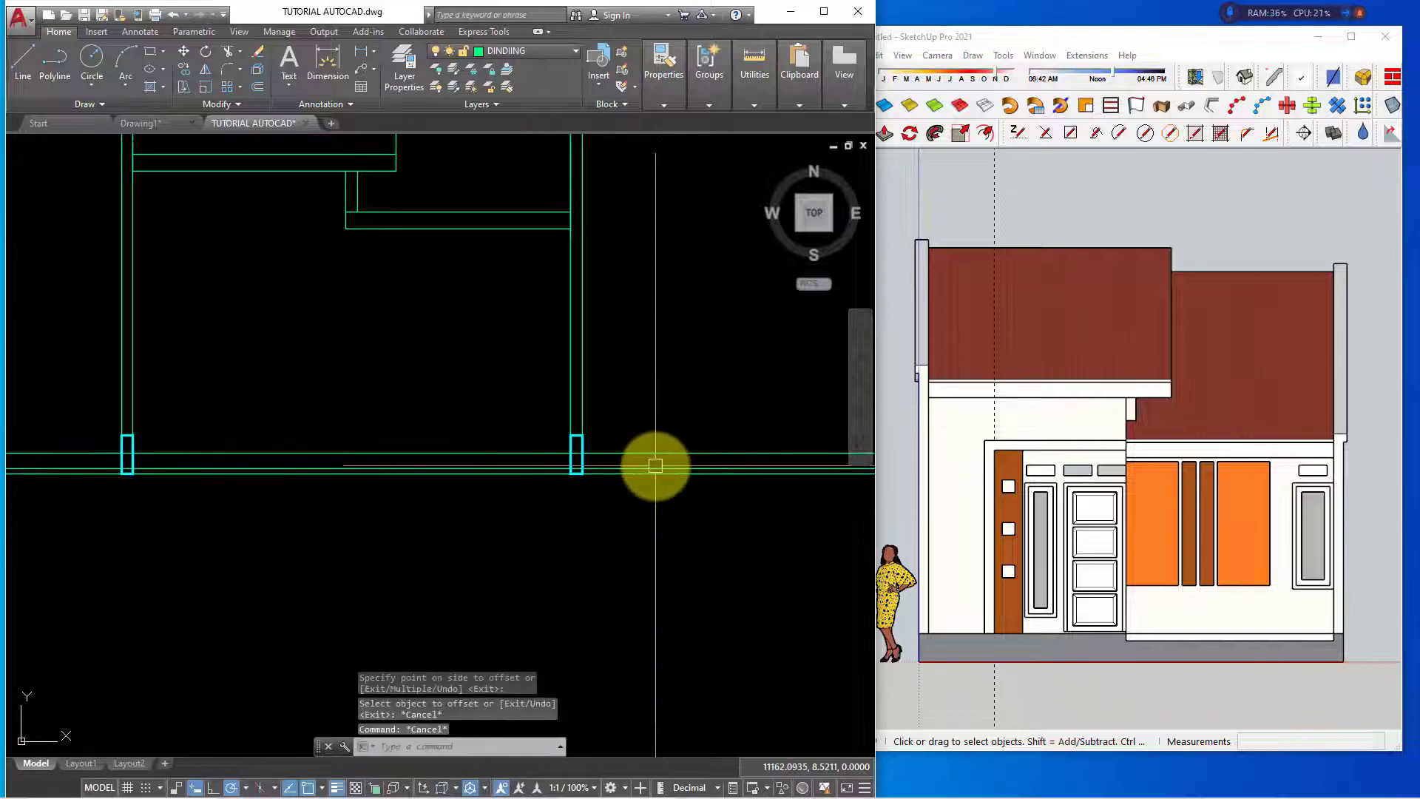
key("Escape")
Start a vertical construction line, then cancel it
scroll(592, 473, "up", 3)
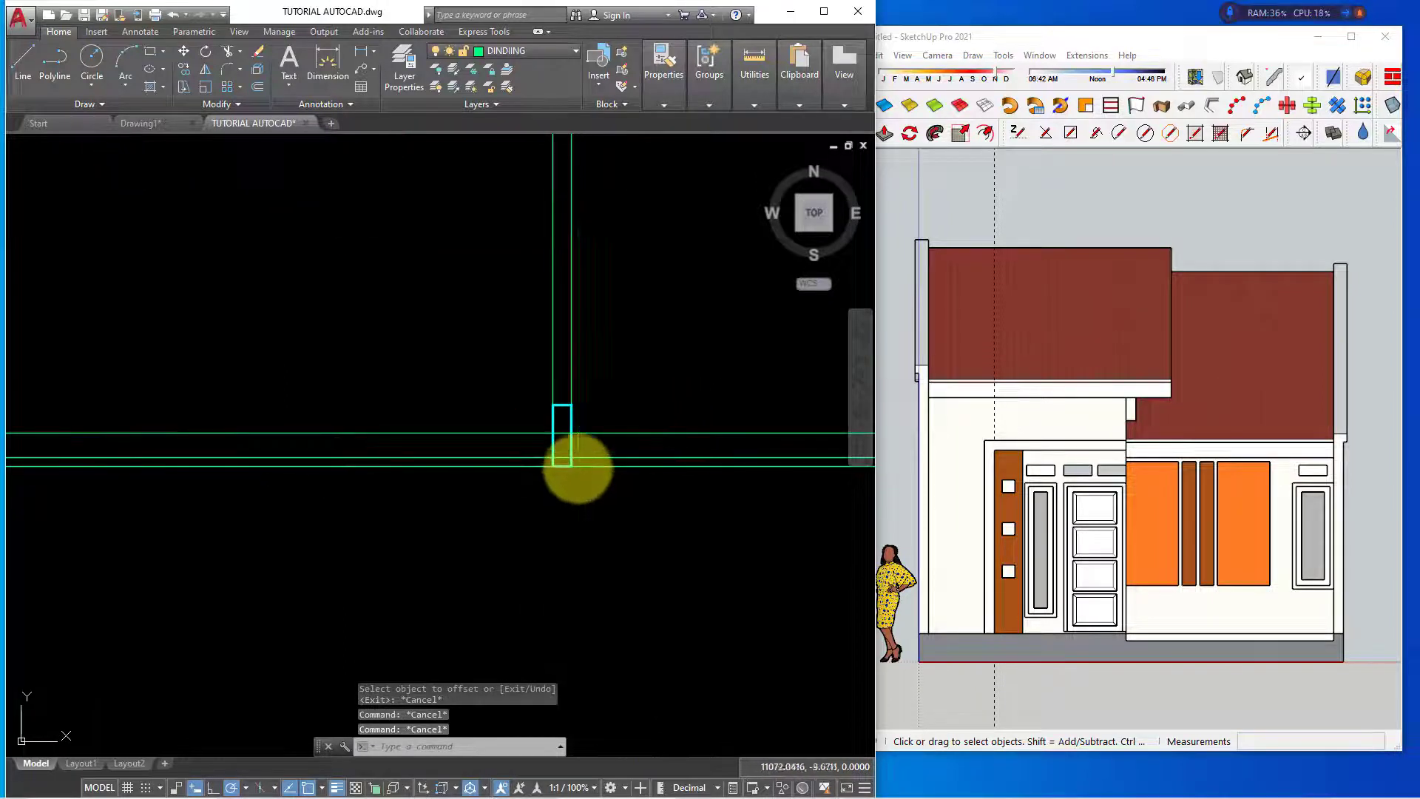
key("Escape")
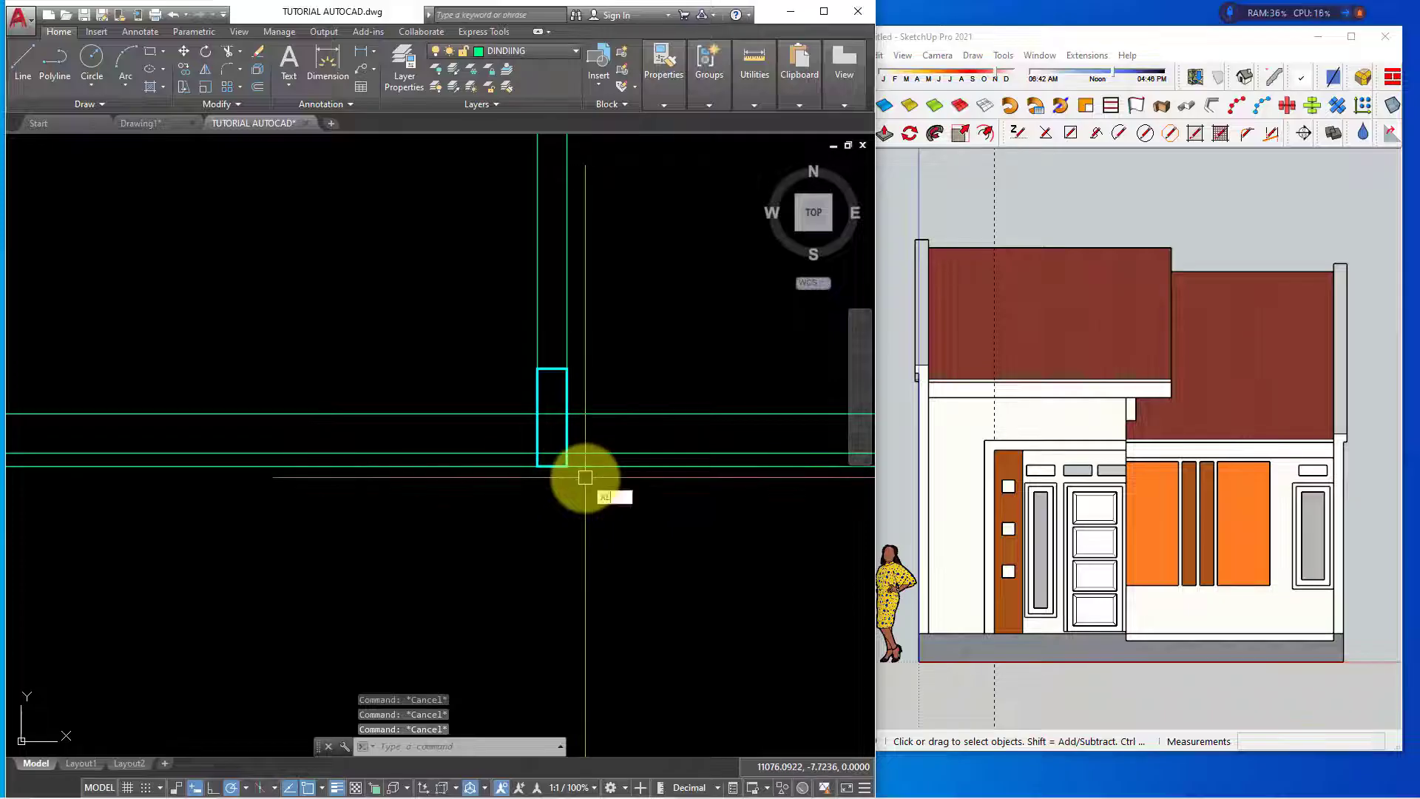
key("Return")
type("V")
key("Return")
scroll(497, 384, "down", 3)
scroll(469, 368, "down", 2)
scroll(463, 509, "up", 3)
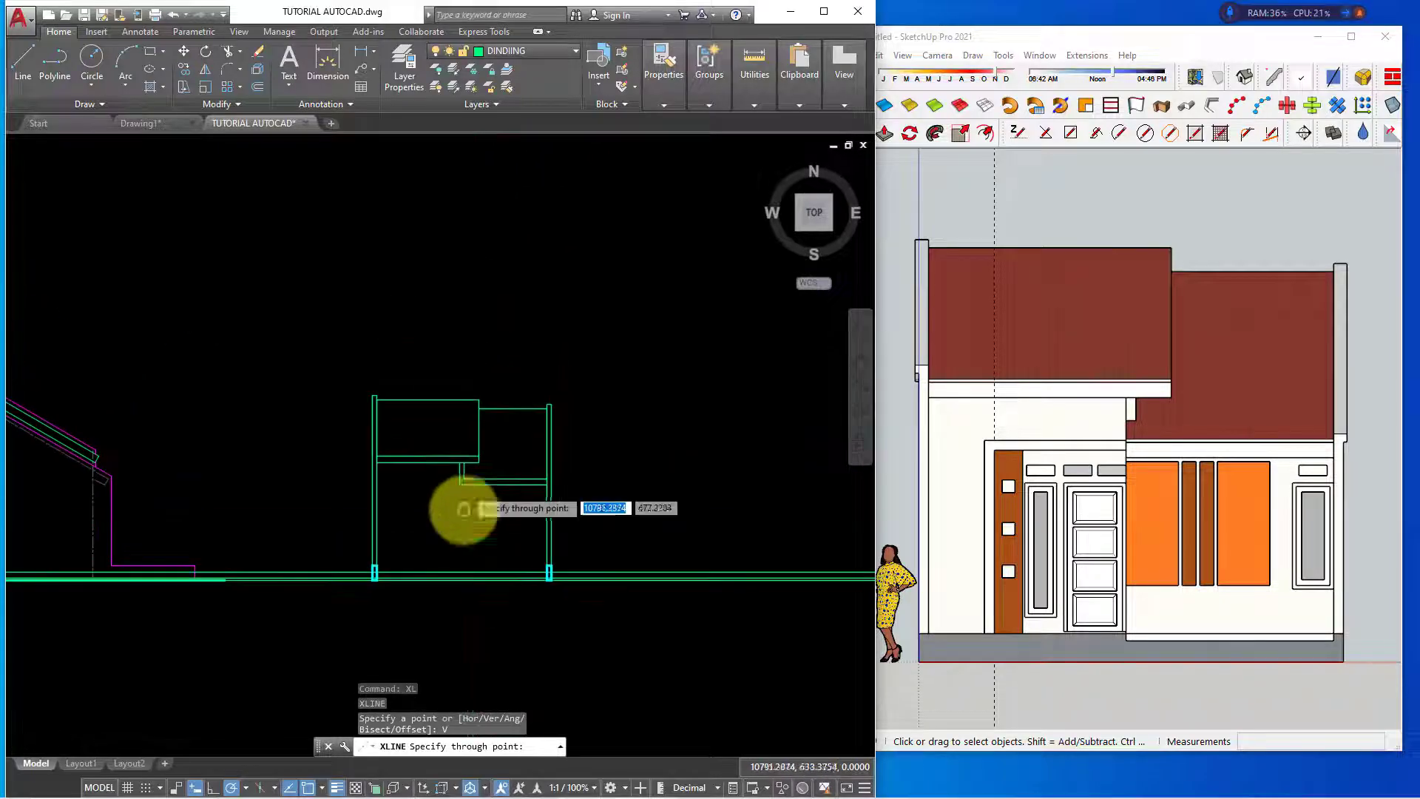
scroll(463, 509, "down", 3)
scroll(470, 216, "up", 2)
scroll(437, 279, "up", 2)
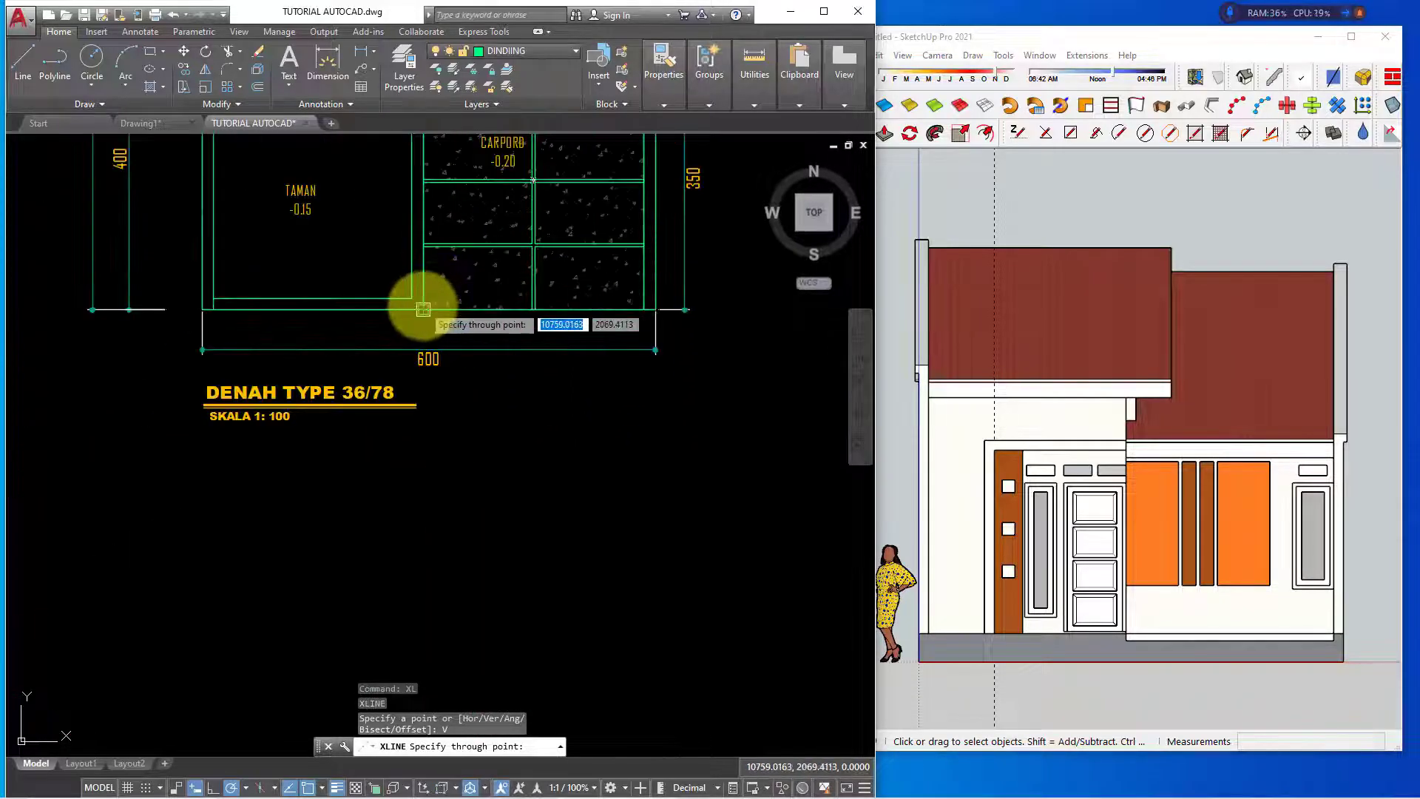
scroll(611, 447, "down", 3)
scroll(595, 481, "up", 3)
scroll(513, 494, "up", 2)
key("Escape")
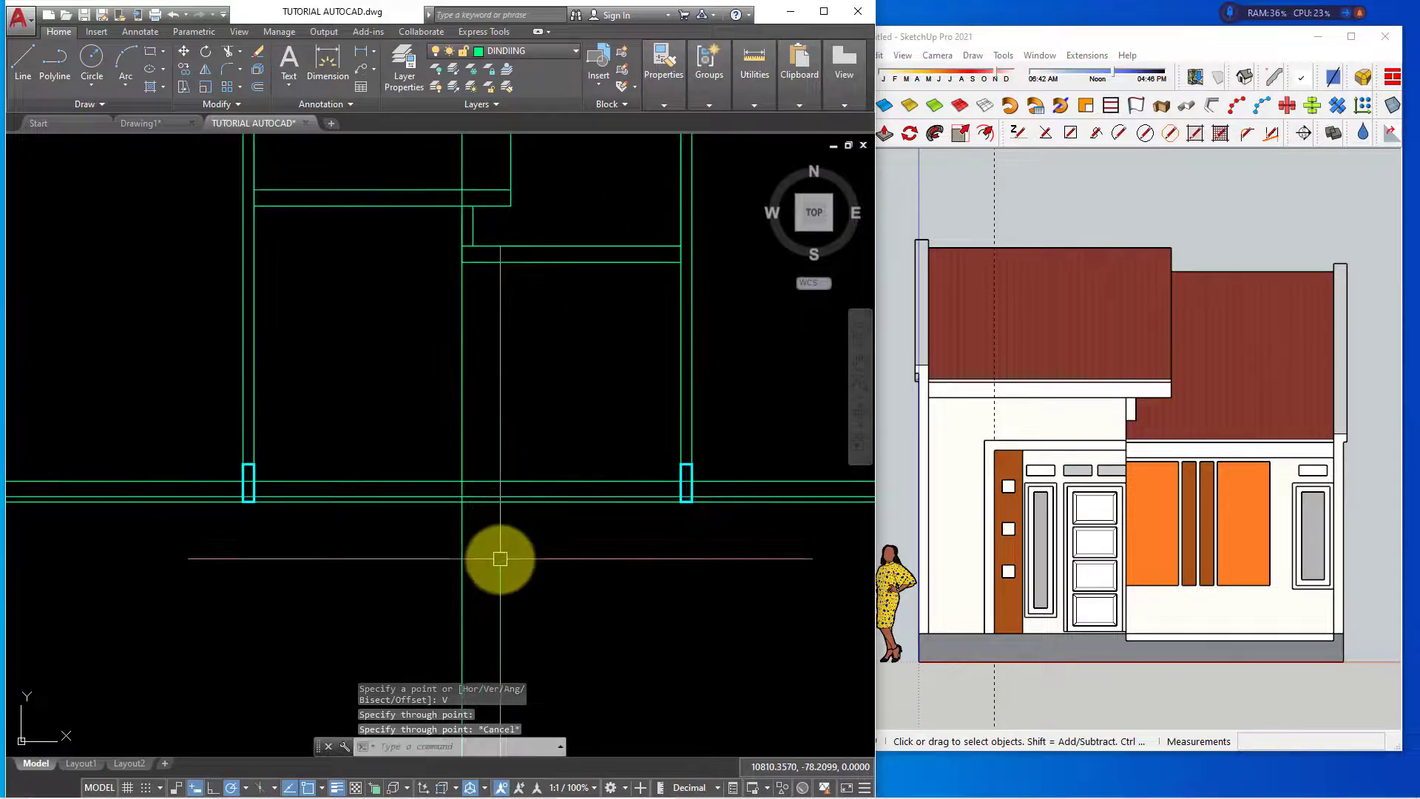
Draw a thin trial rectangle at the column base, then erase it
type("REC")
key("Return")
scroll(460, 498, "down", 2)
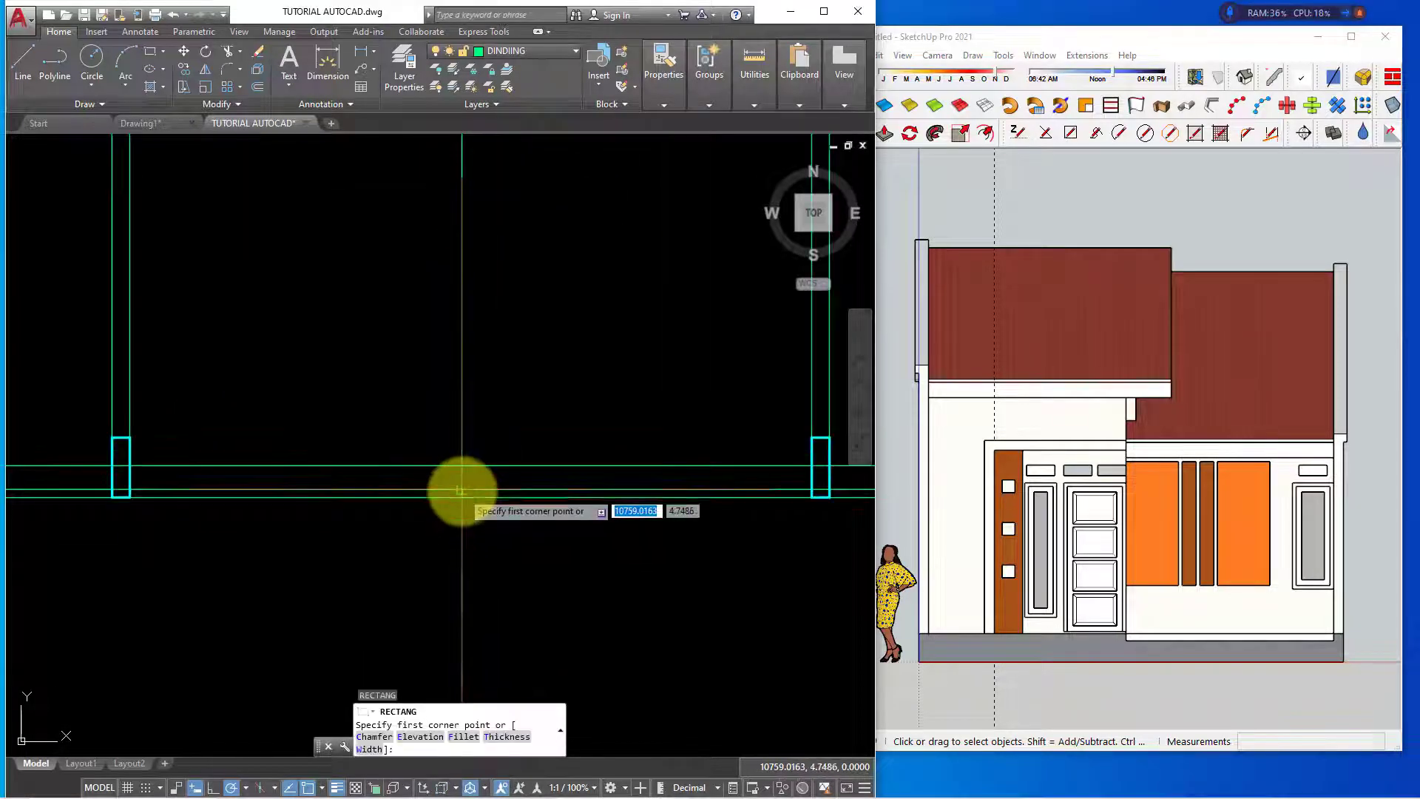
left_click(465, 510)
scroll(477, 517, "up", 2)
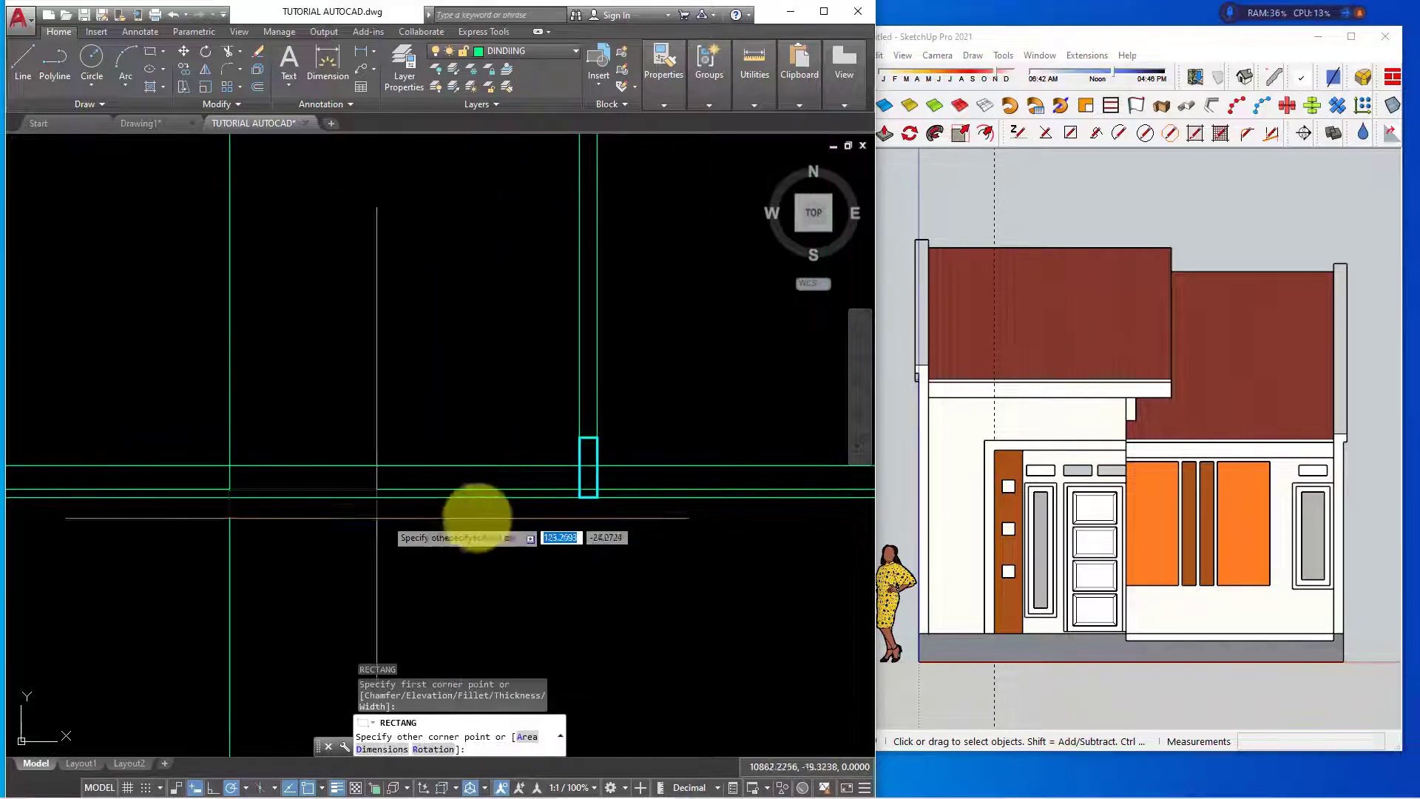
left_click(584, 497)
scroll(650, 494, "up", 2)
left_click(646, 484)
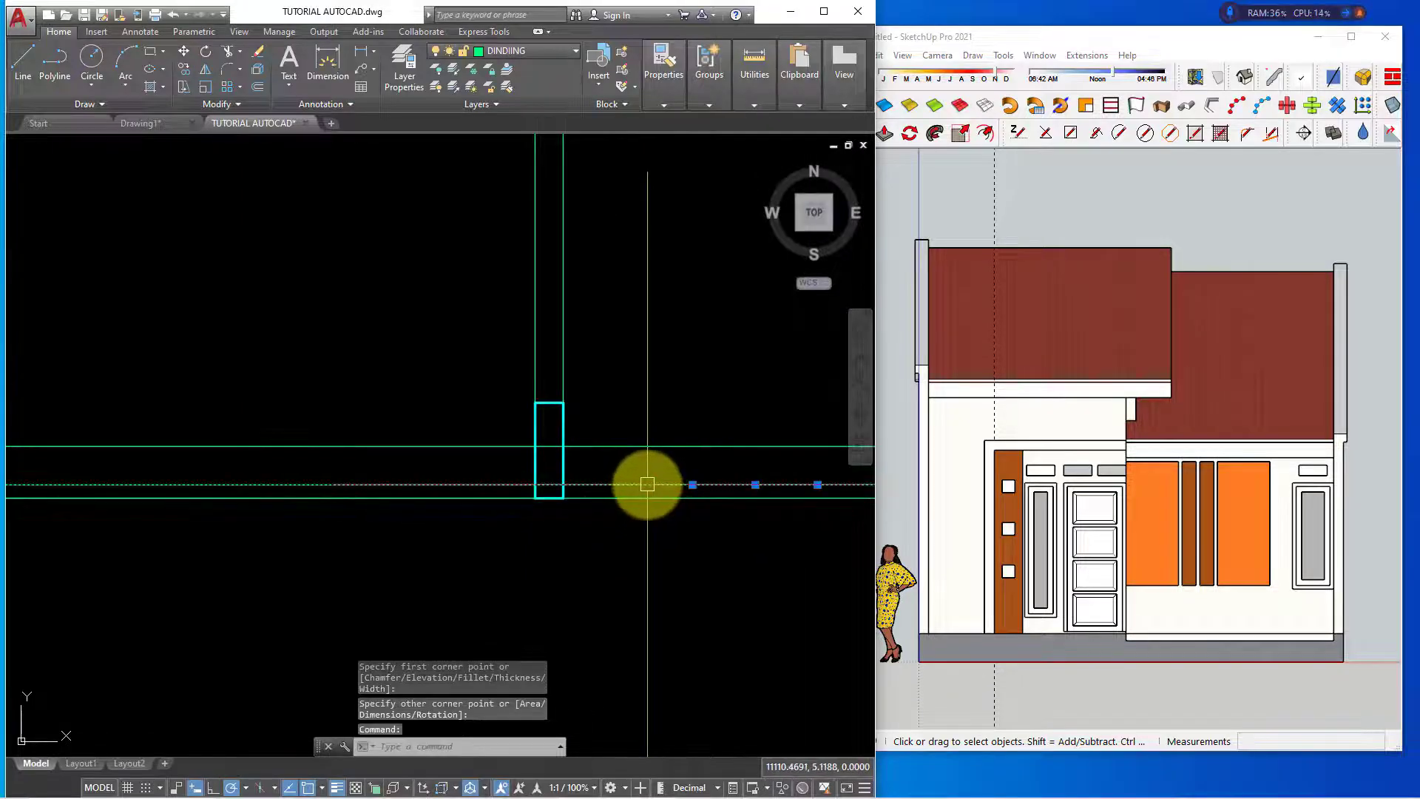
type("e")
key("Return")
Pan across the elevation and floor plan, then start an offset with distance 5
scroll(555, 621, "down", 2)
scroll(475, 593, "down", 2)
middle_click_drag(475, 593, 487, 618)
scroll(327, 592, "up", 2)
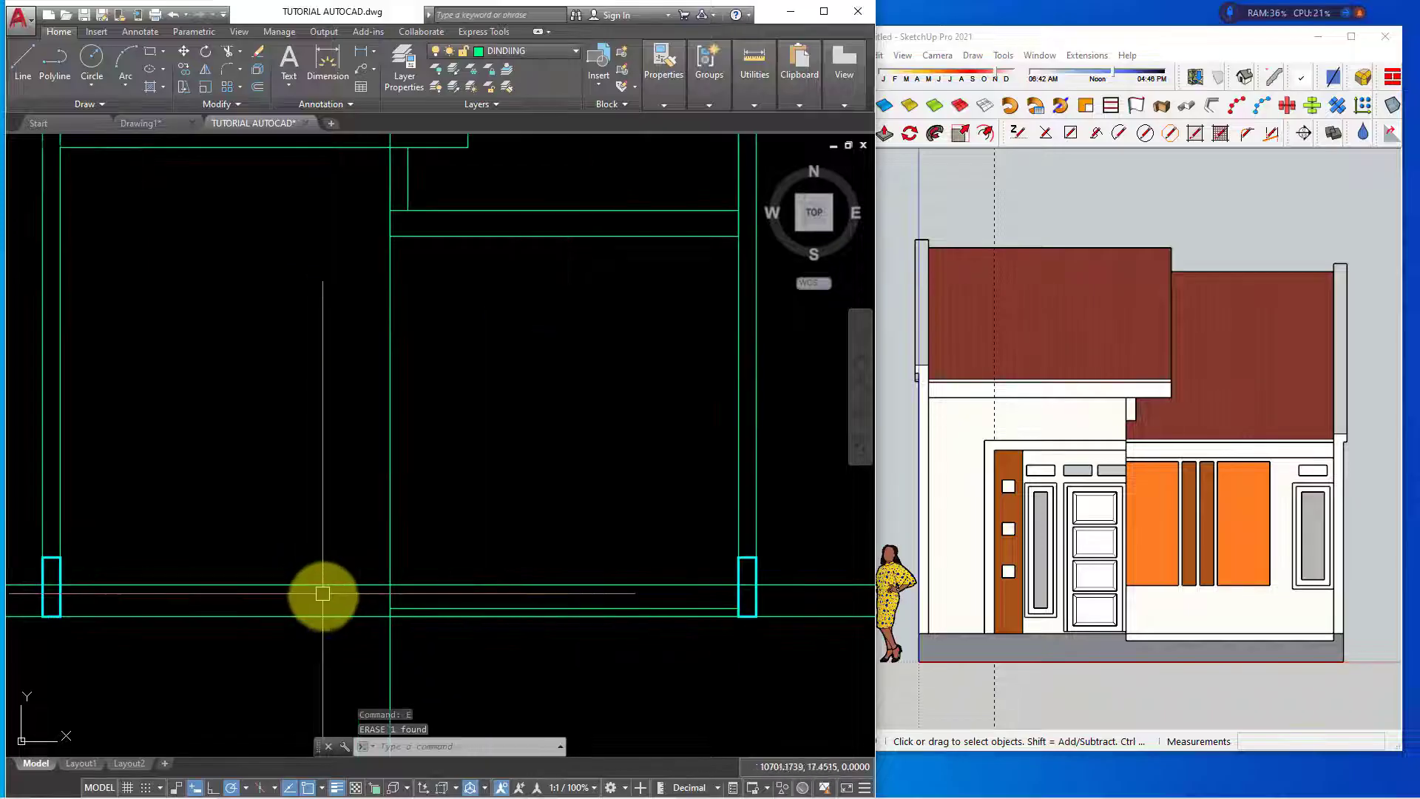
scroll(362, 584, "down", 3)
scroll(377, 562, "down", 3)
middle_click_drag(377, 396, 378, 470)
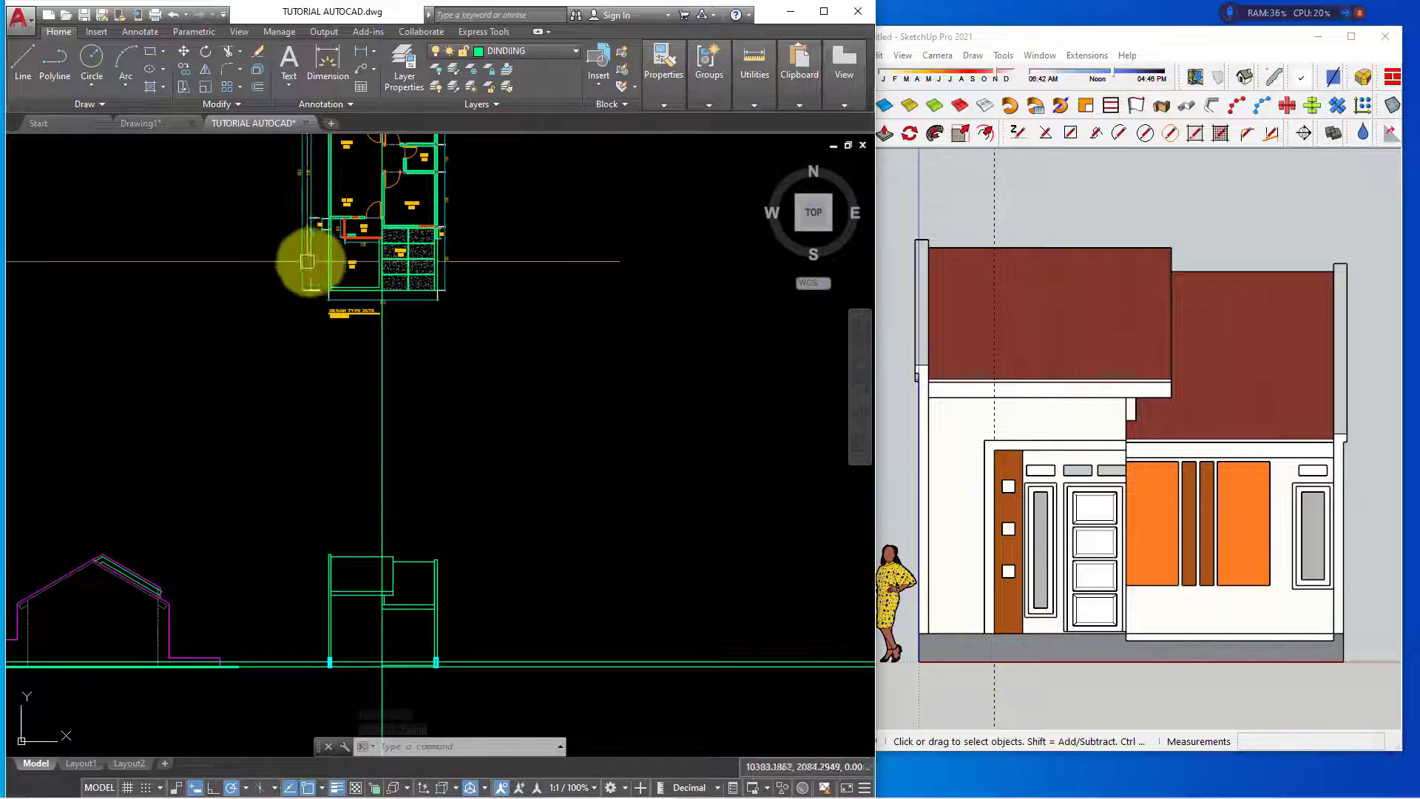
scroll(307, 260, "up", 3)
scroll(316, 259, "up", 3)
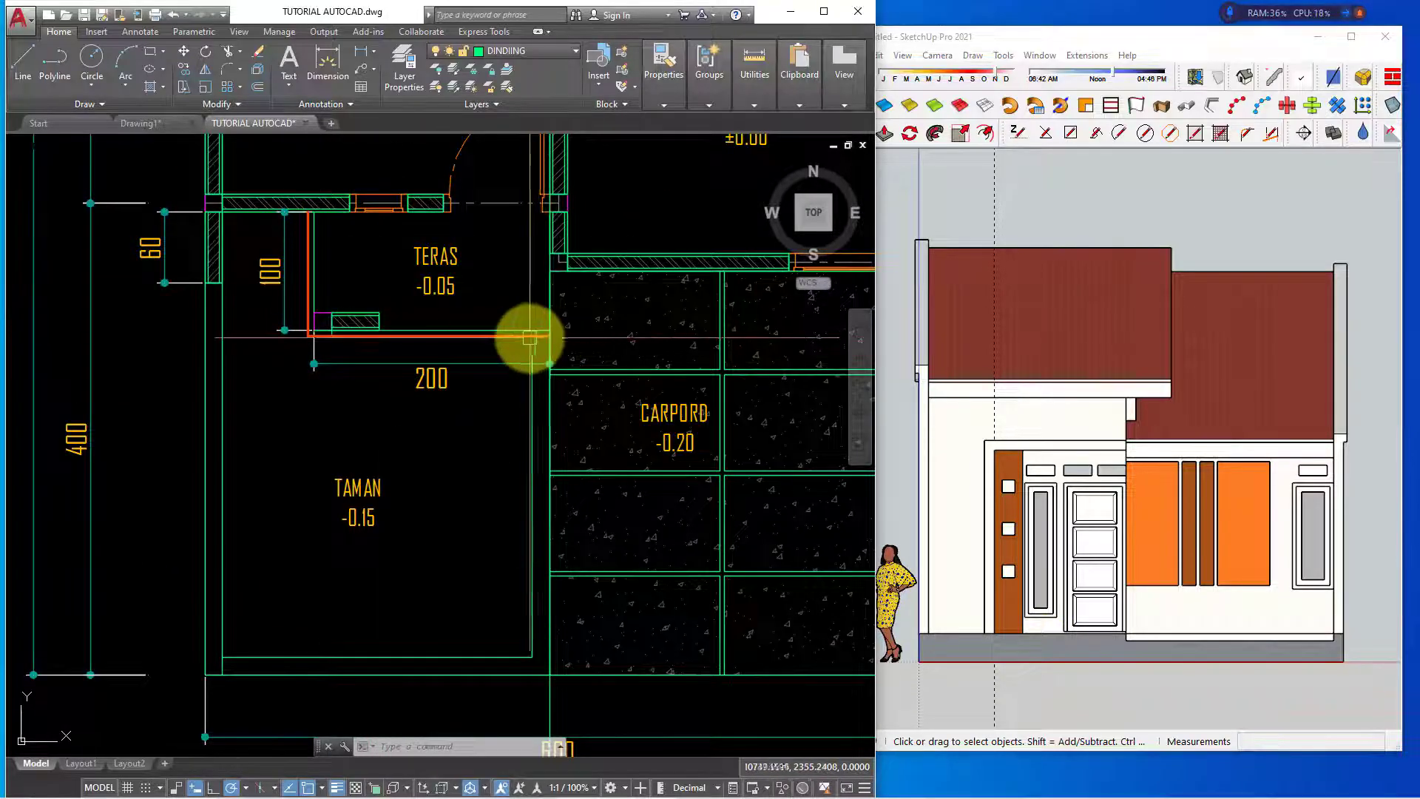
scroll(453, 396, "down", 3)
scroll(434, 229, "down", 2)
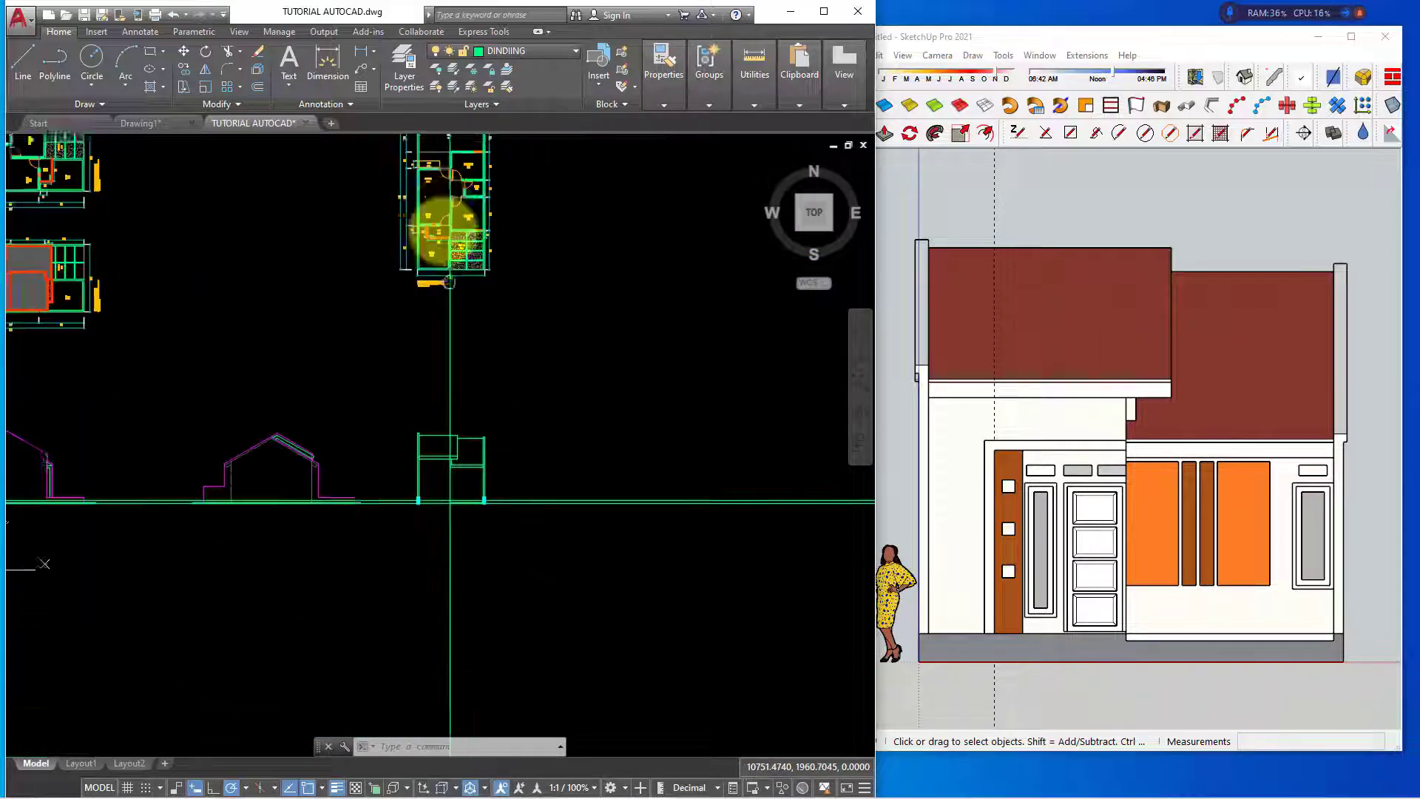
scroll(412, 475, "up", 3)
scroll(470, 401, "up", 4)
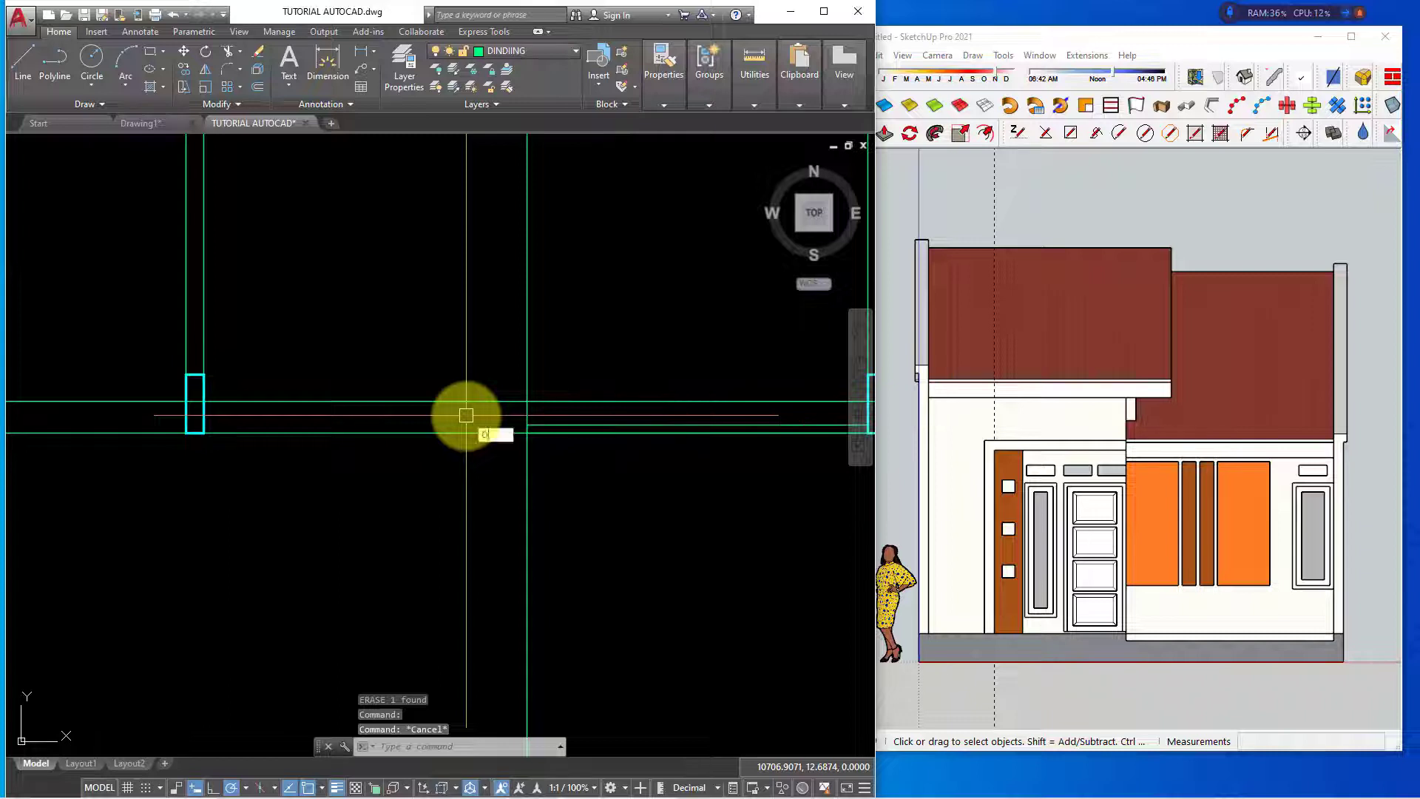
key("Return")
key("Return")
Offset the horizontal floor line by 5 units to form the slab edge
scroll(466, 415, "up", 2)
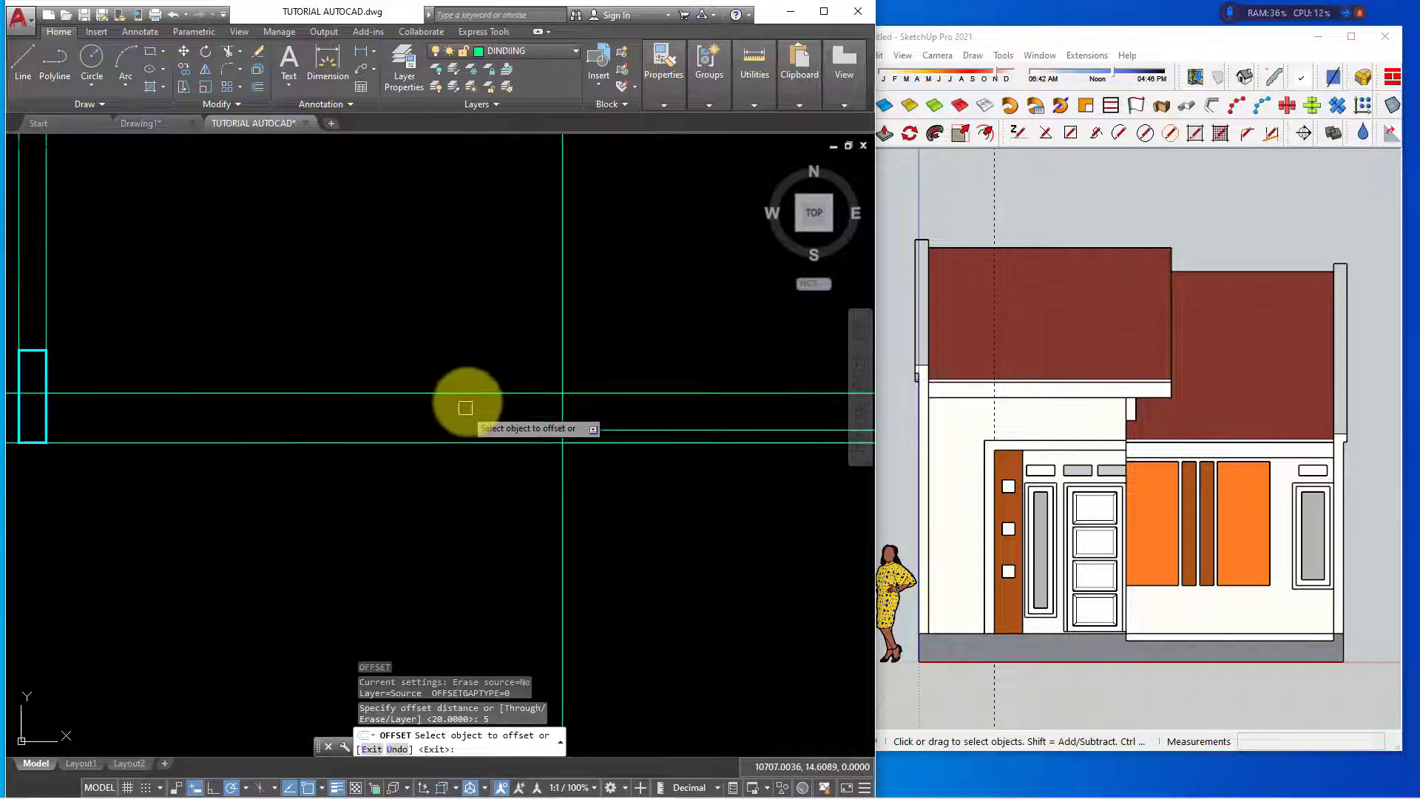
left_click(463, 394)
left_click(463, 423)
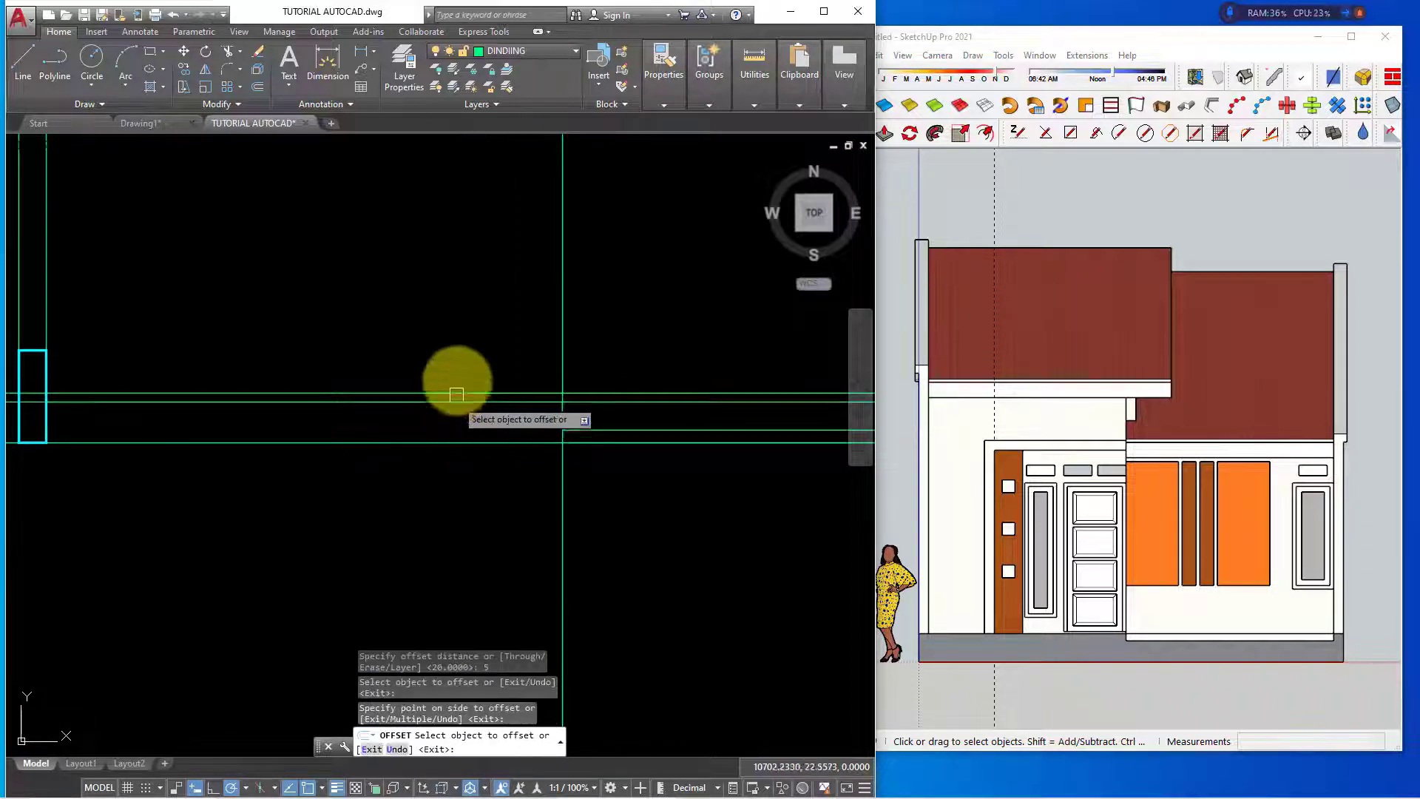
scroll(468, 402, "up", 2)
key("Escape")
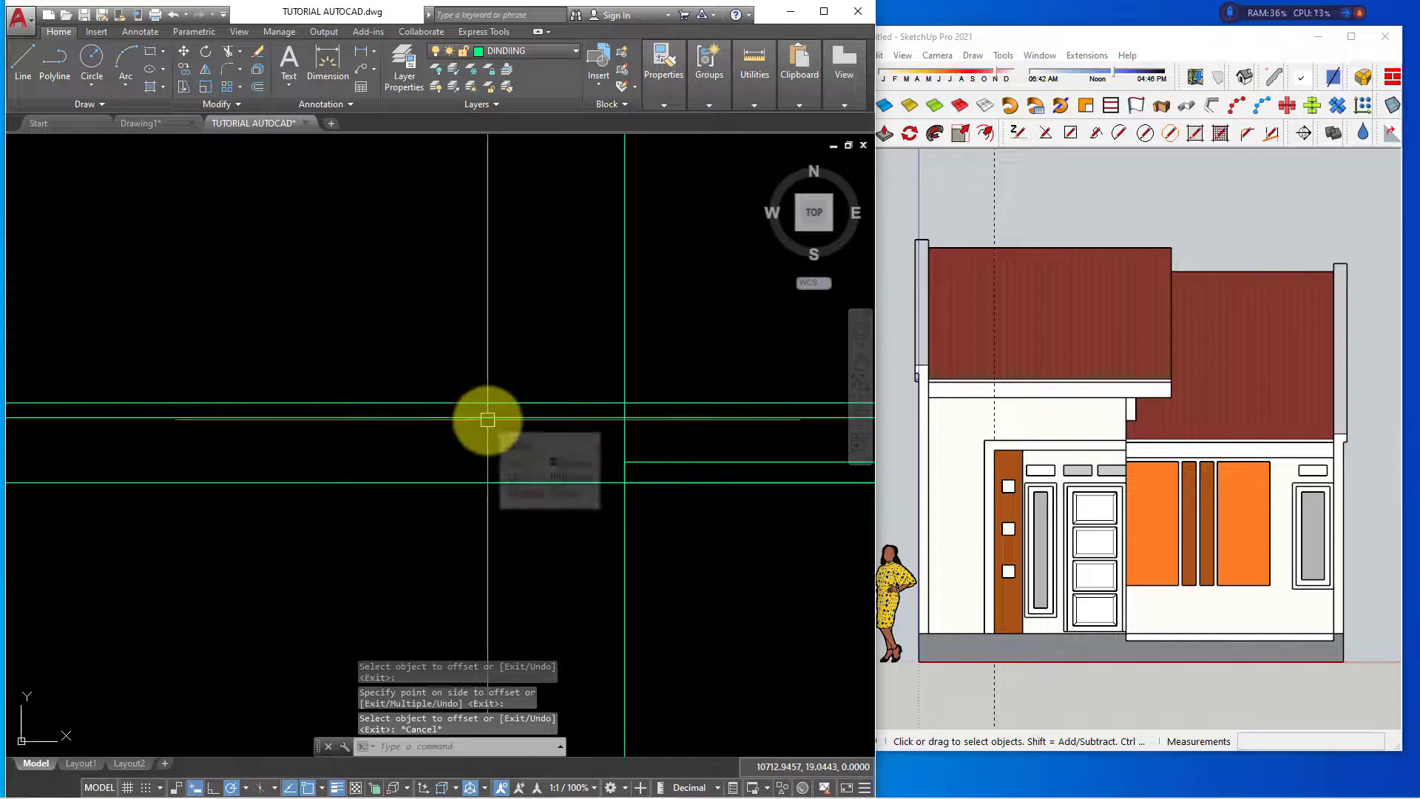
key("Return")
left_click(513, 425)
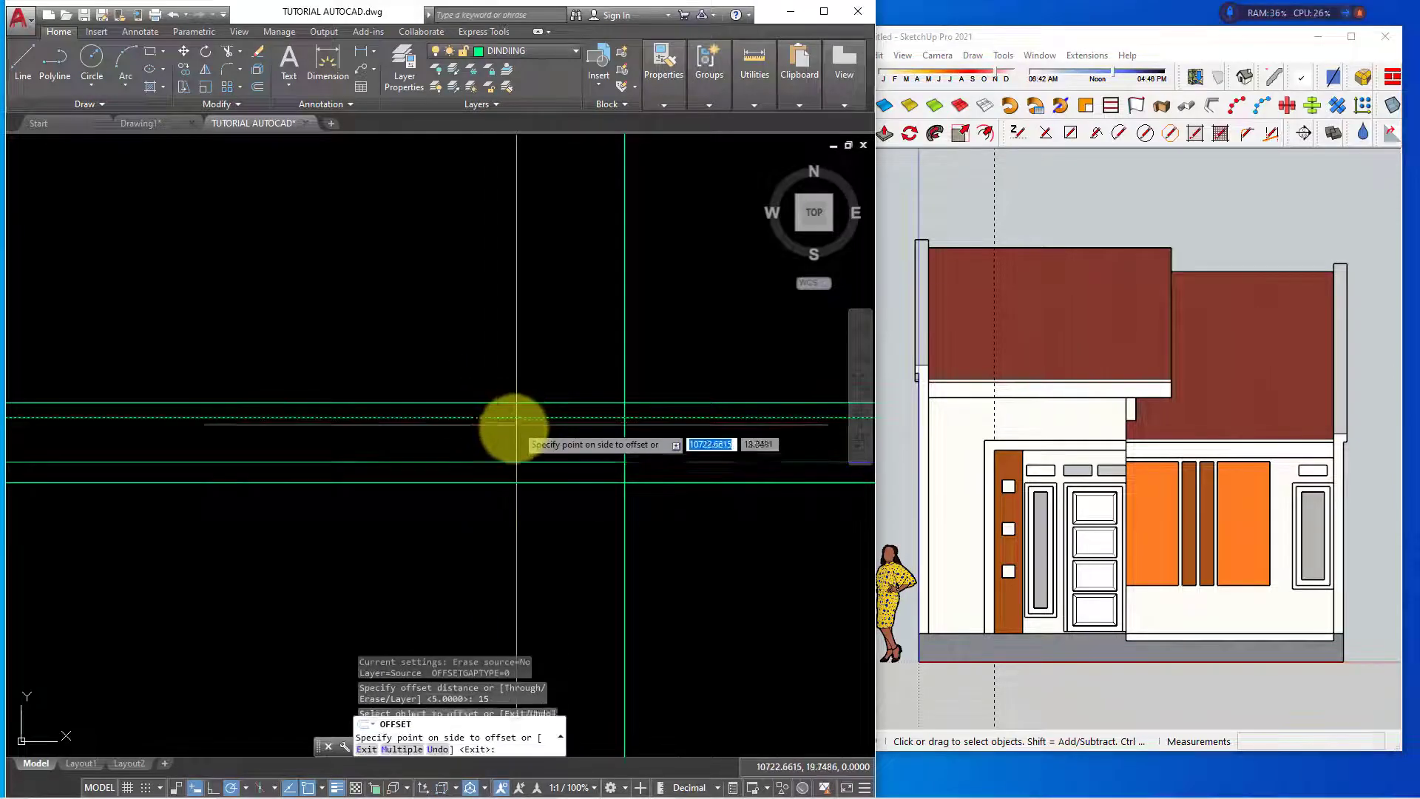
scroll(611, 456, "down", 2)
key("Escape")
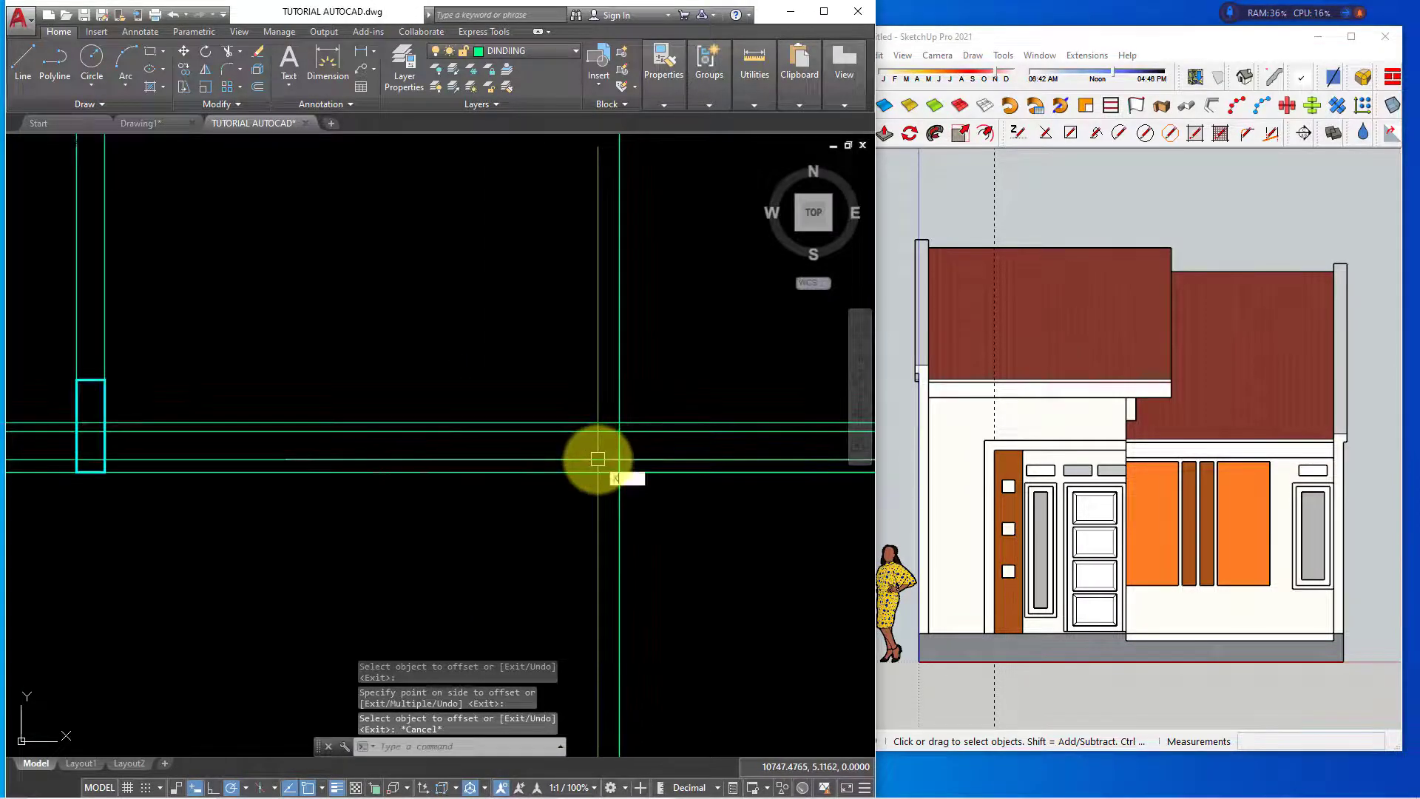
Begin a vertical construction line near the plan's TAMAN area, then cancel it
key("Return")
type("v")
key("Return")
scroll(436, 329, "down", 3)
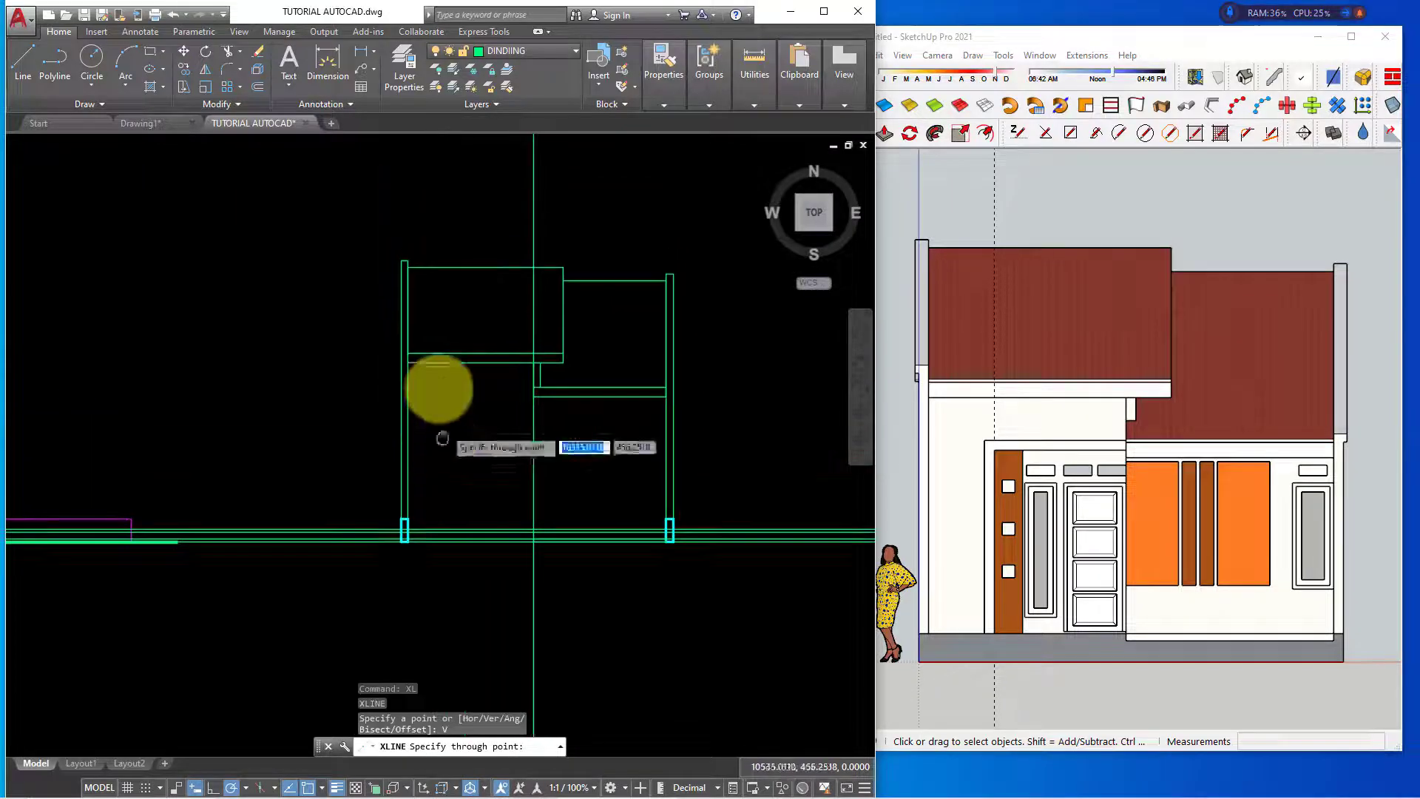
scroll(444, 399, "down", 1)
middle_click_drag(461, 471, 437, 528)
scroll(428, 266, "up", 3)
scroll(443, 230, "up", 3)
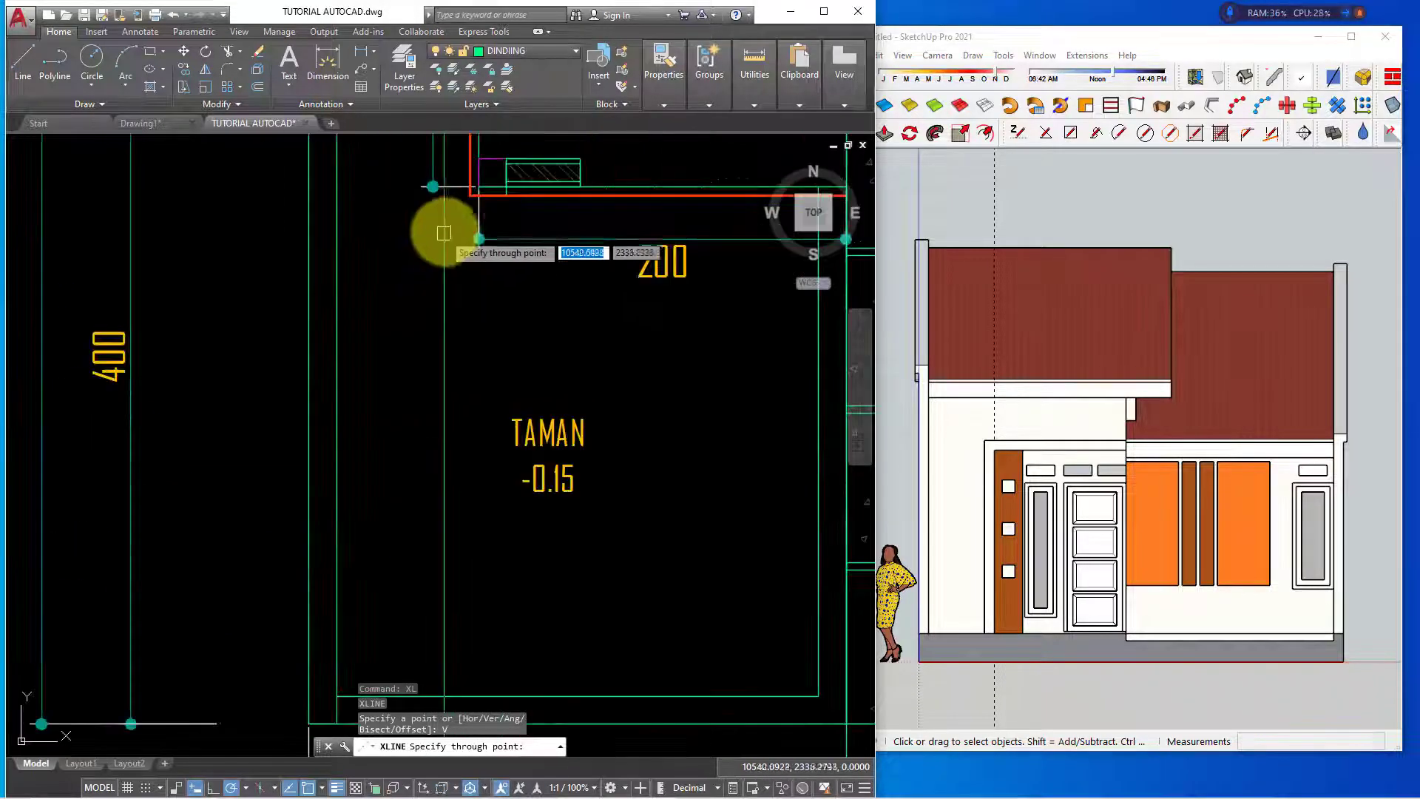
scroll(468, 189, "up", 3)
key("Escape")
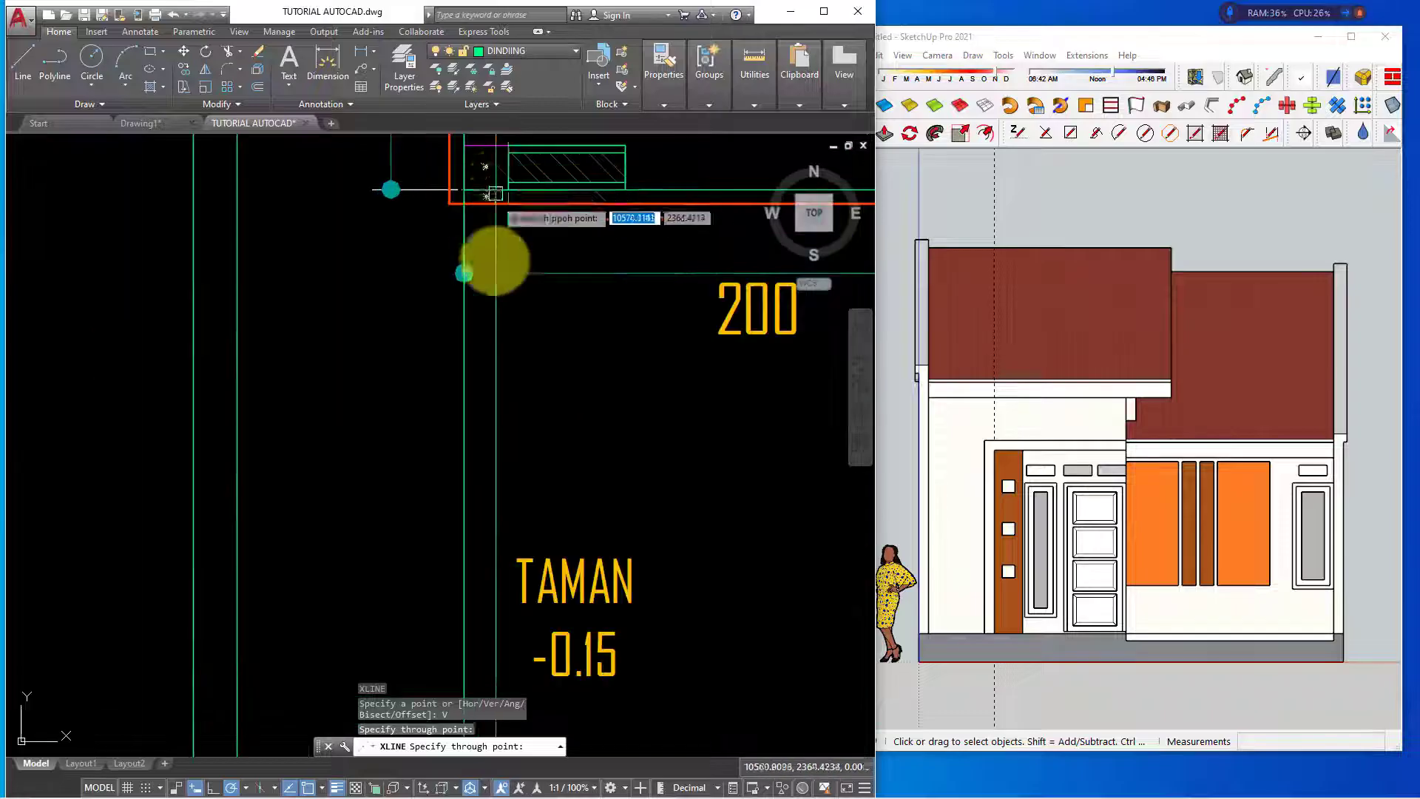
scroll(523, 466, "down", 3)
middle_click_drag(460, 444, 472, 468)
scroll(466, 495, "up", 2)
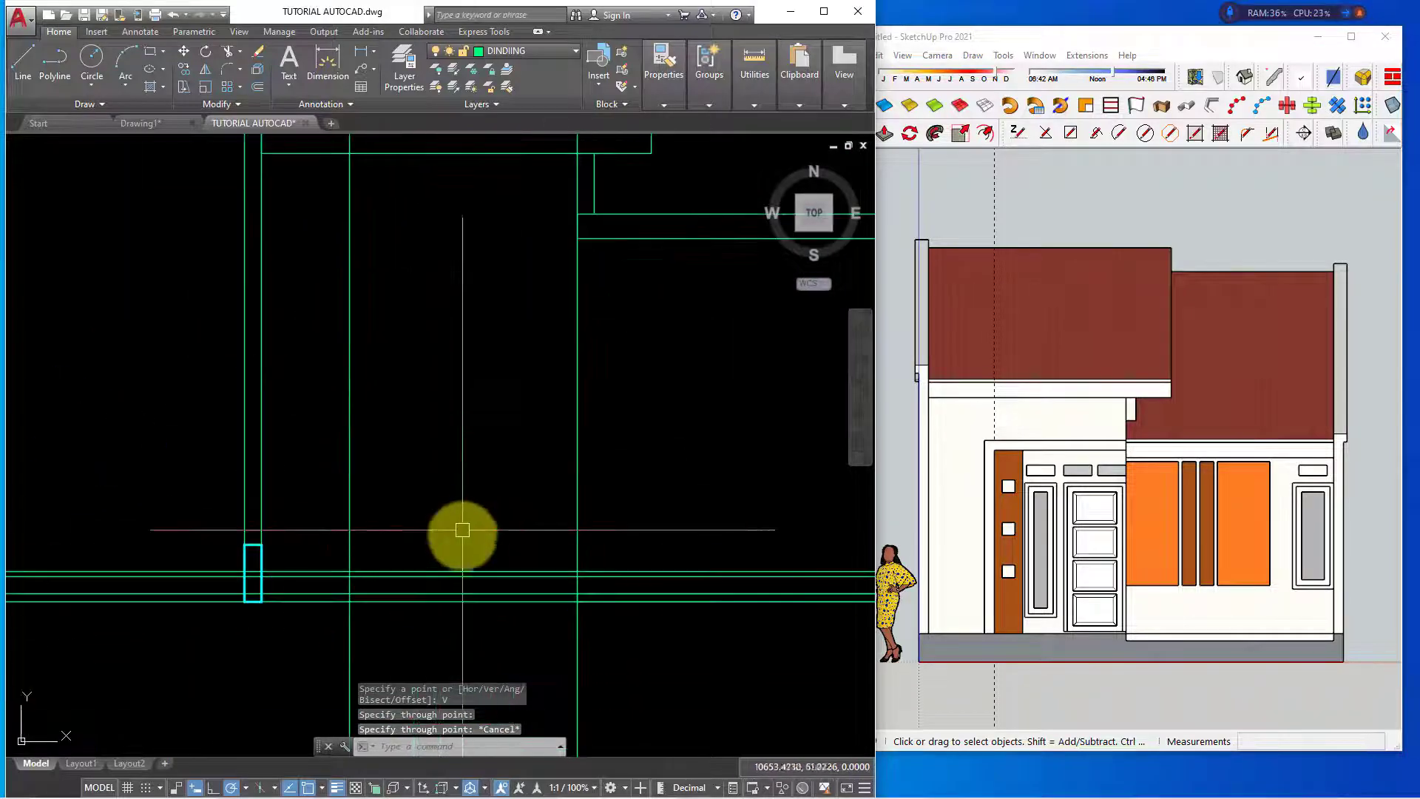
scroll(374, 602, "up", 1)
key("Escape")
type("REC")
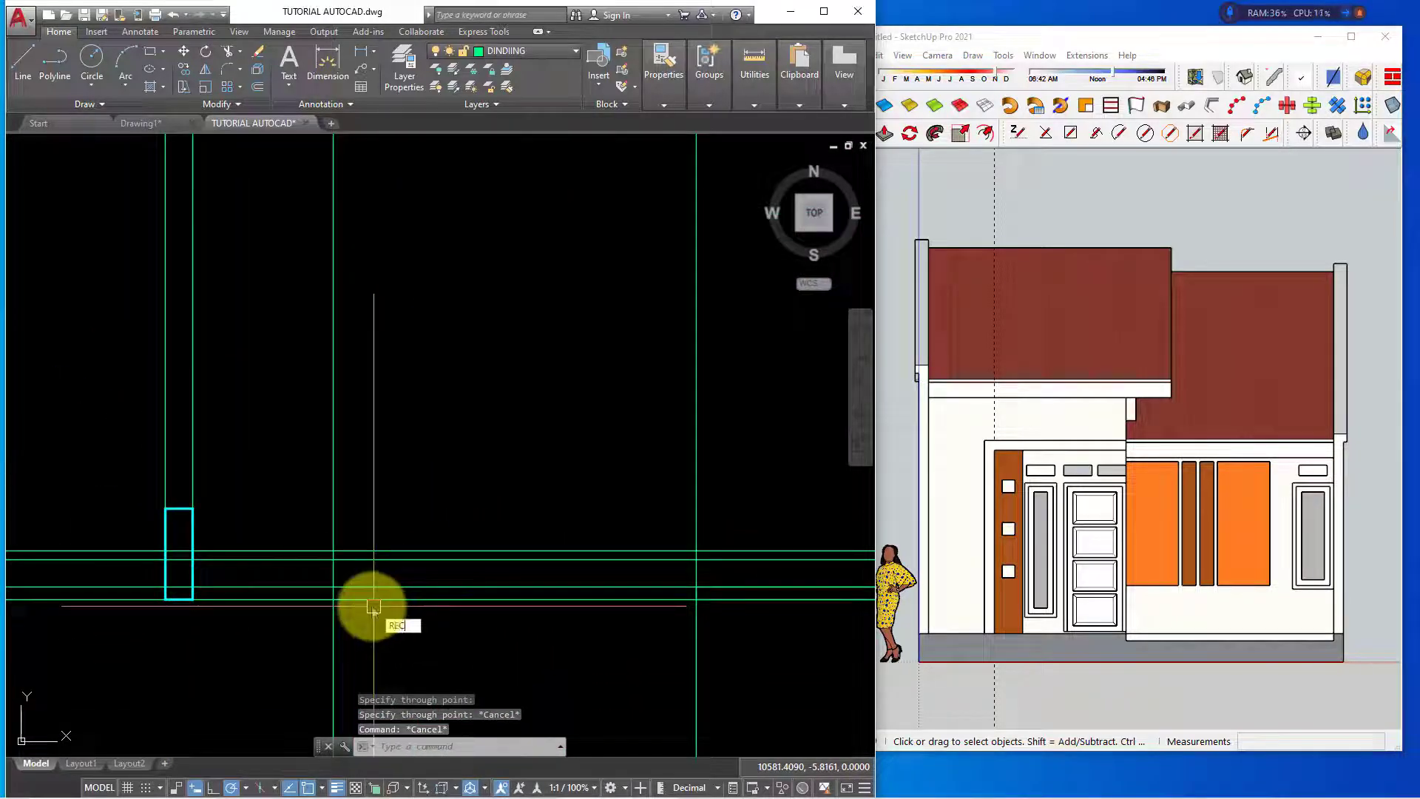
Draw the 200 by 15 floor rectangle and erase the leftover horizontal construction lines
key("Return")
left_click(332, 559)
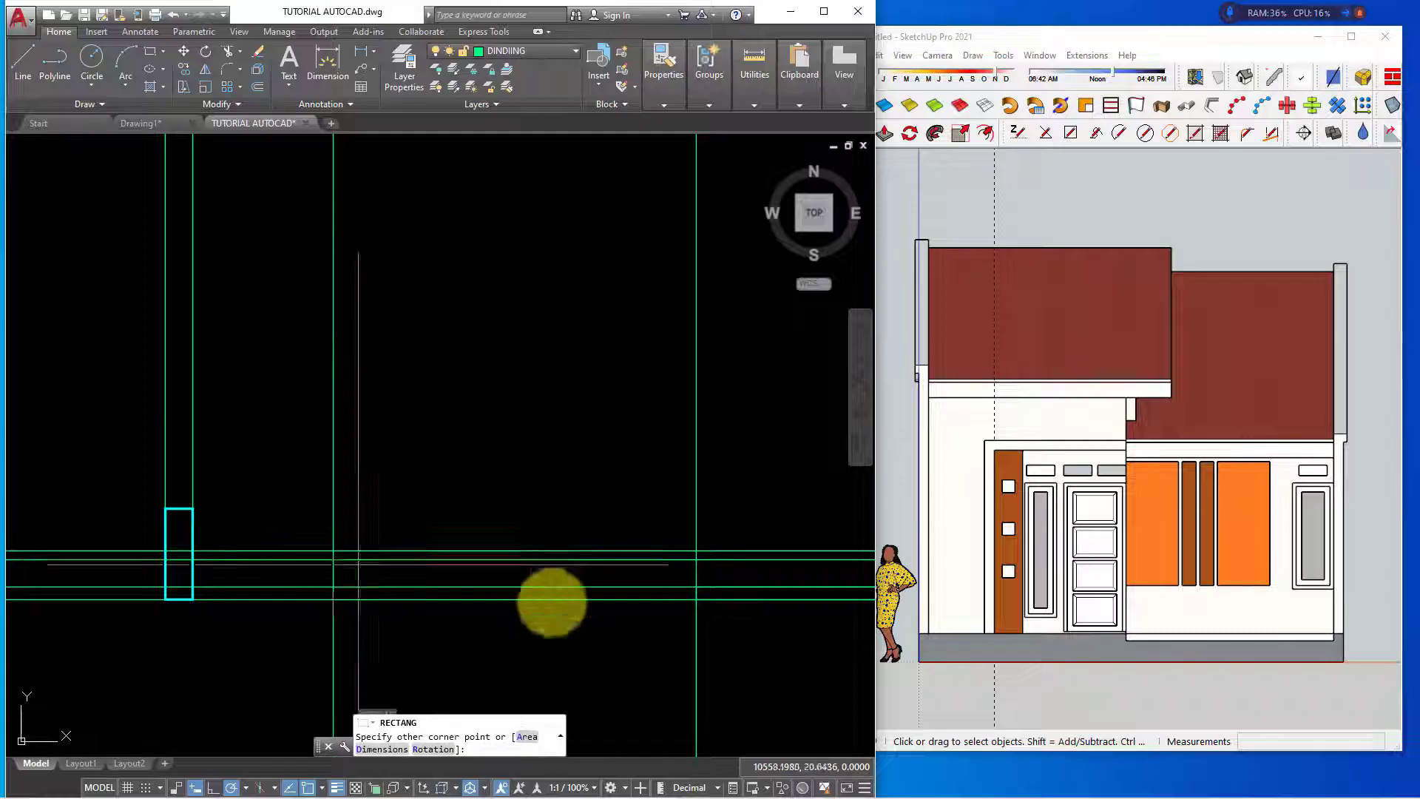
left_click(696, 587)
left_click(289, 560)
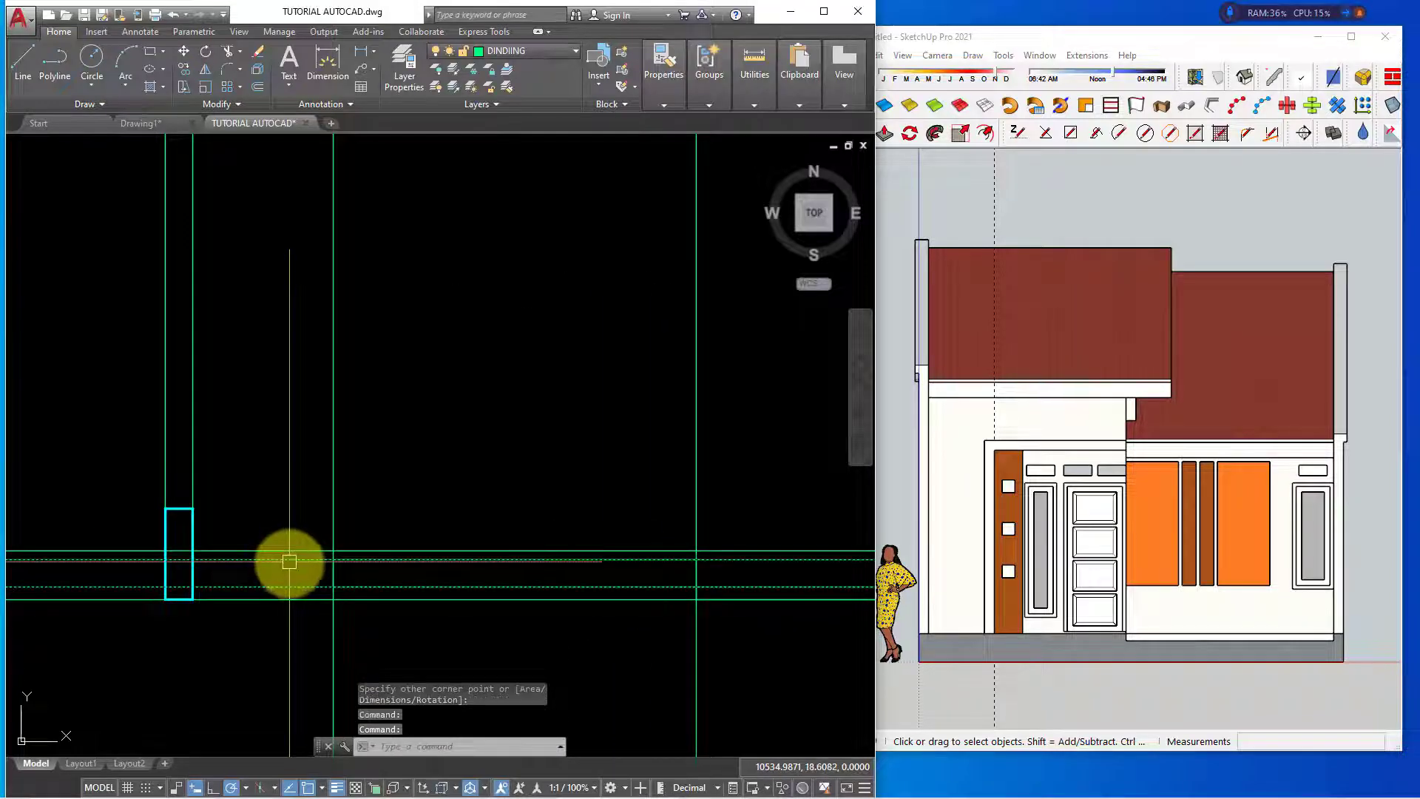
type("e")
key("Return")
scroll(270, 469, "down", 4)
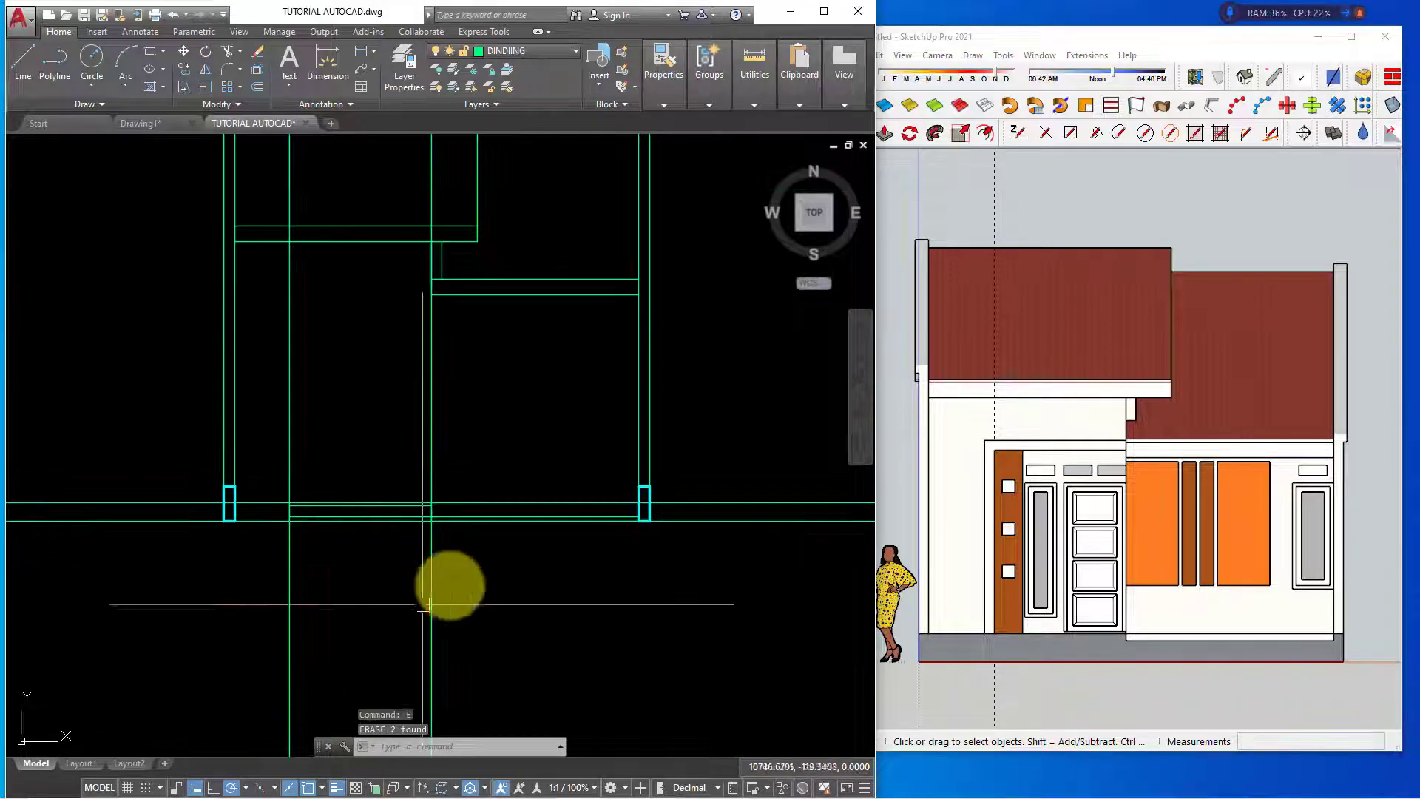
scroll(465, 512, "up", 2)
type("L")
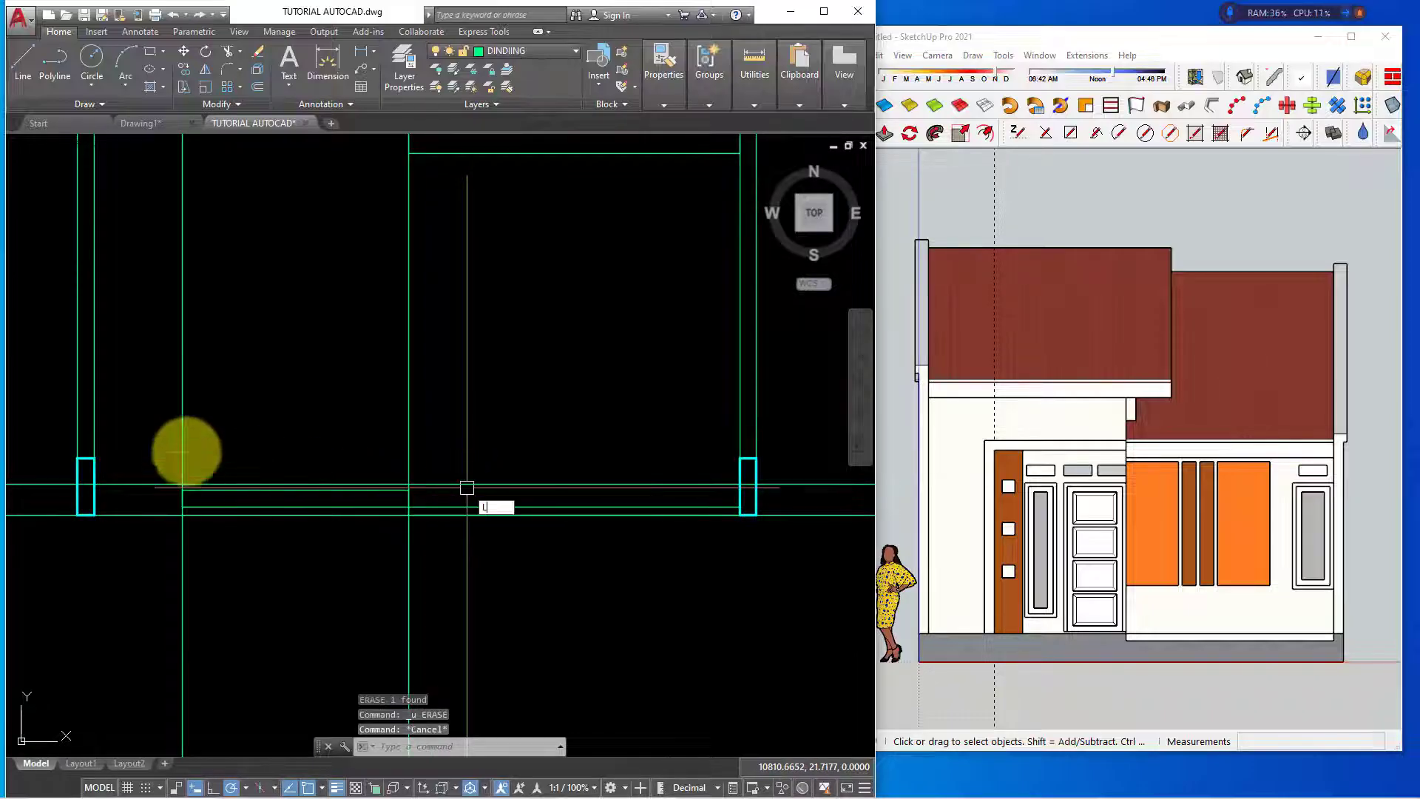
Start a line on the slab, cancel it, and begin a selection window
key("Return")
left_click(183, 486)
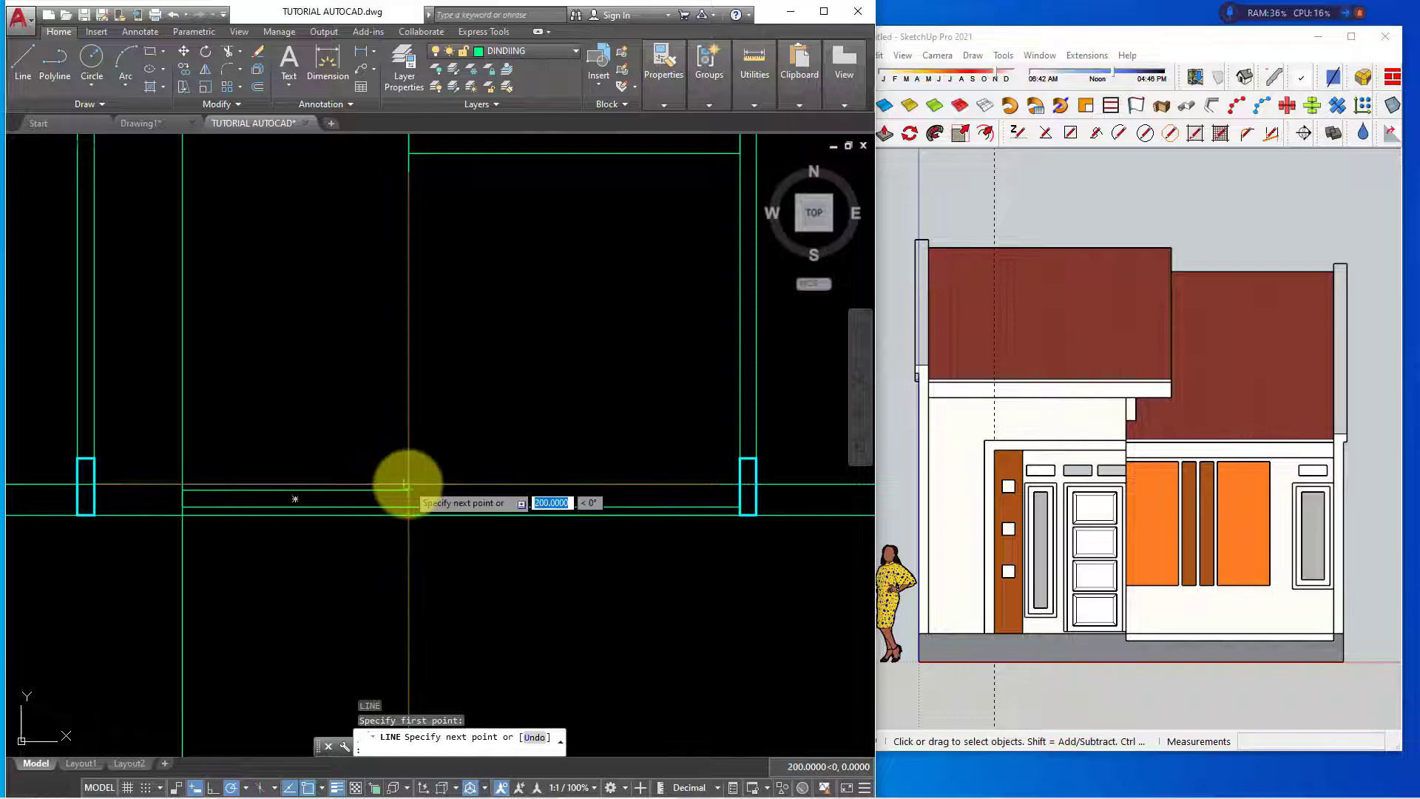
key("Escape")
left_click(165, 380)
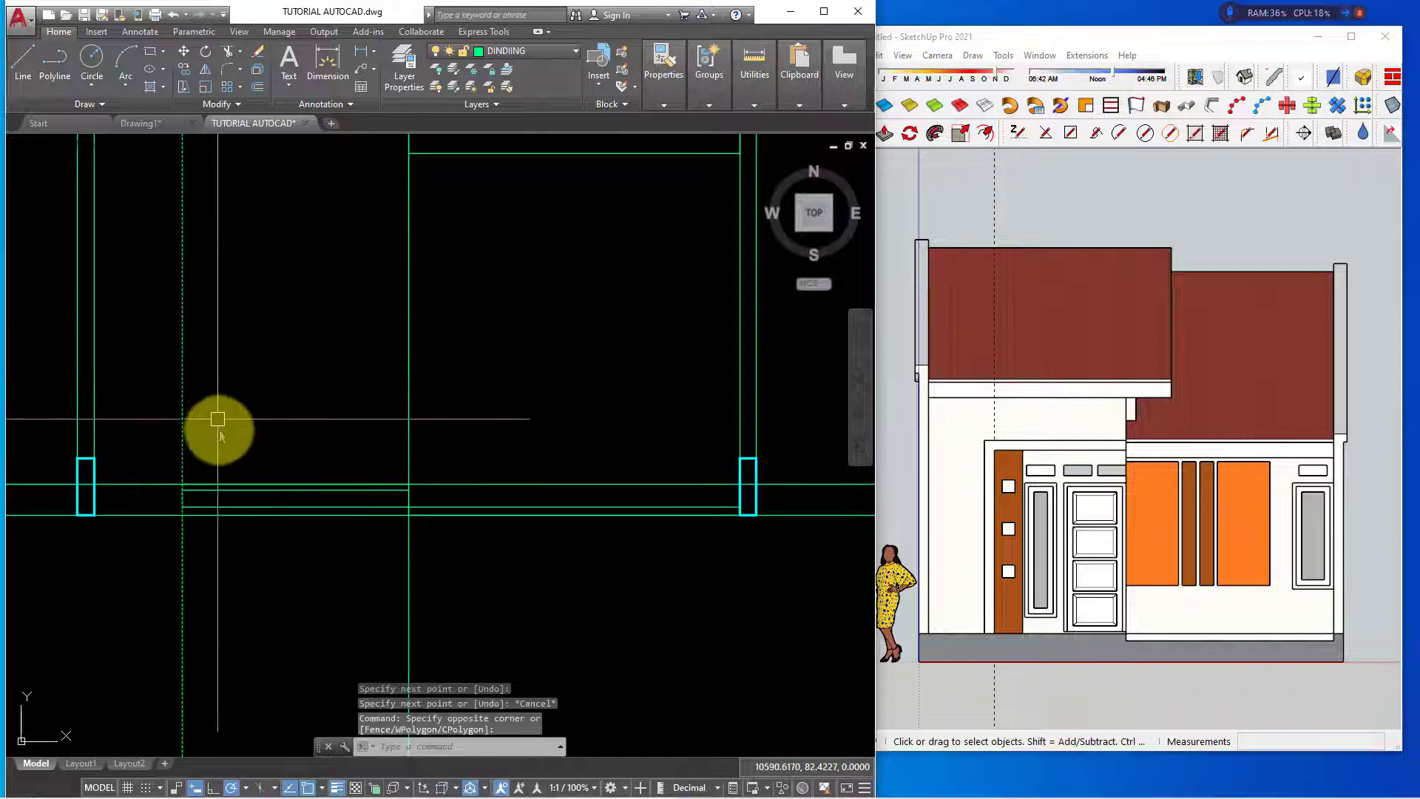
Erase the extra vertical construction line from the elevation
left_click(217, 419)
type("e")
key("Return")
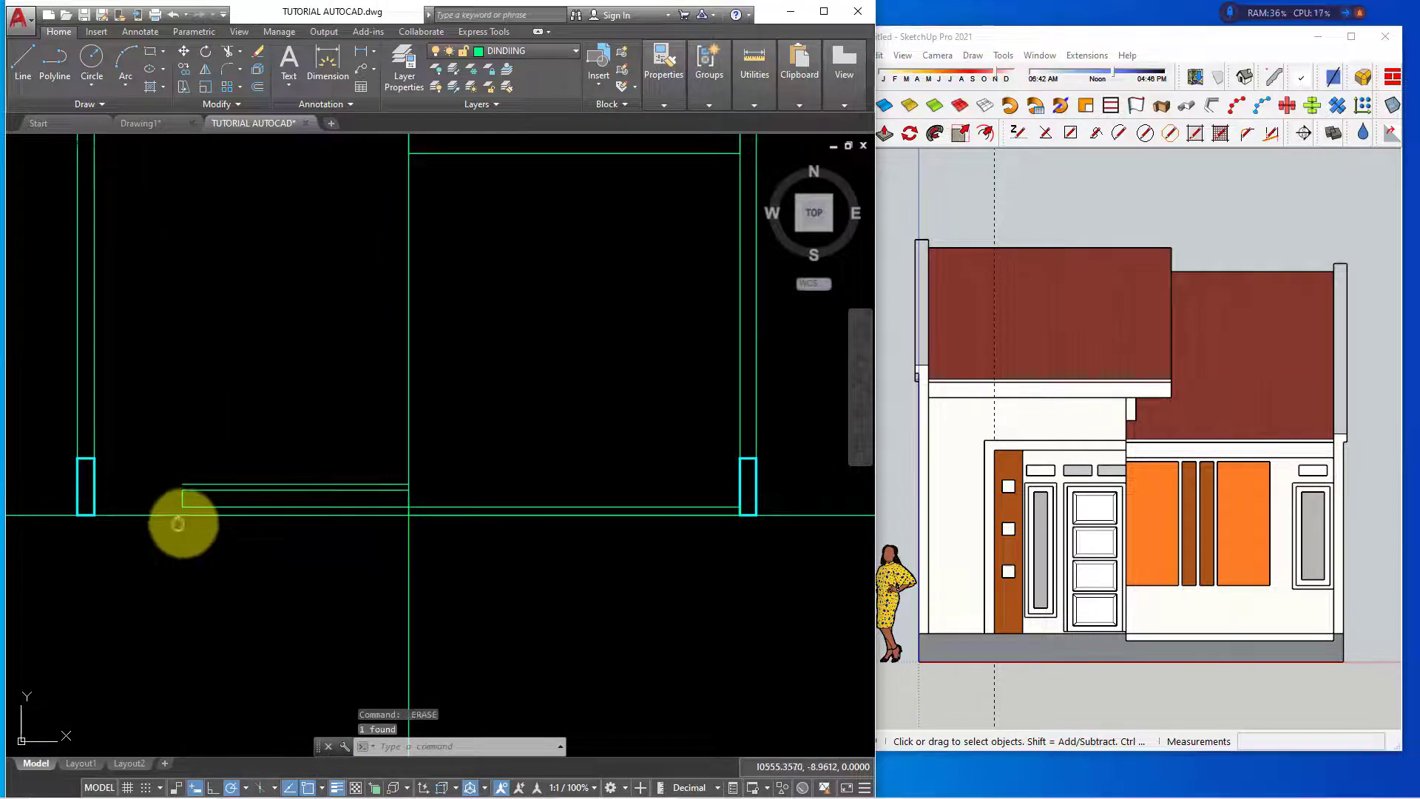
type("l")
key("Return")
scroll(170, 486, "up", 2)
scroll(198, 484, "up", 1)
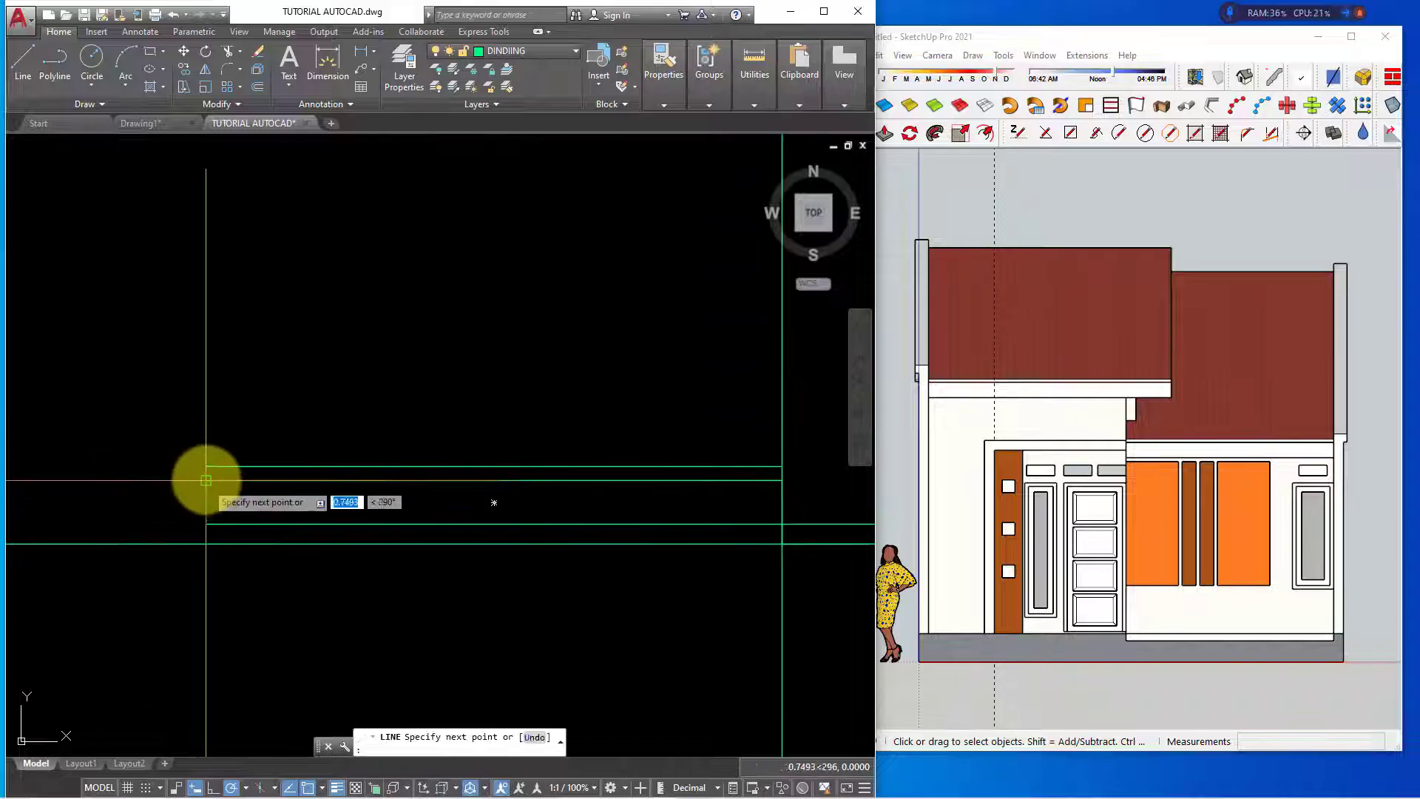
key("Escape")
scroll(244, 443, "down", 2)
scroll(311, 473, "down", 1)
scroll(354, 543, "down", 1)
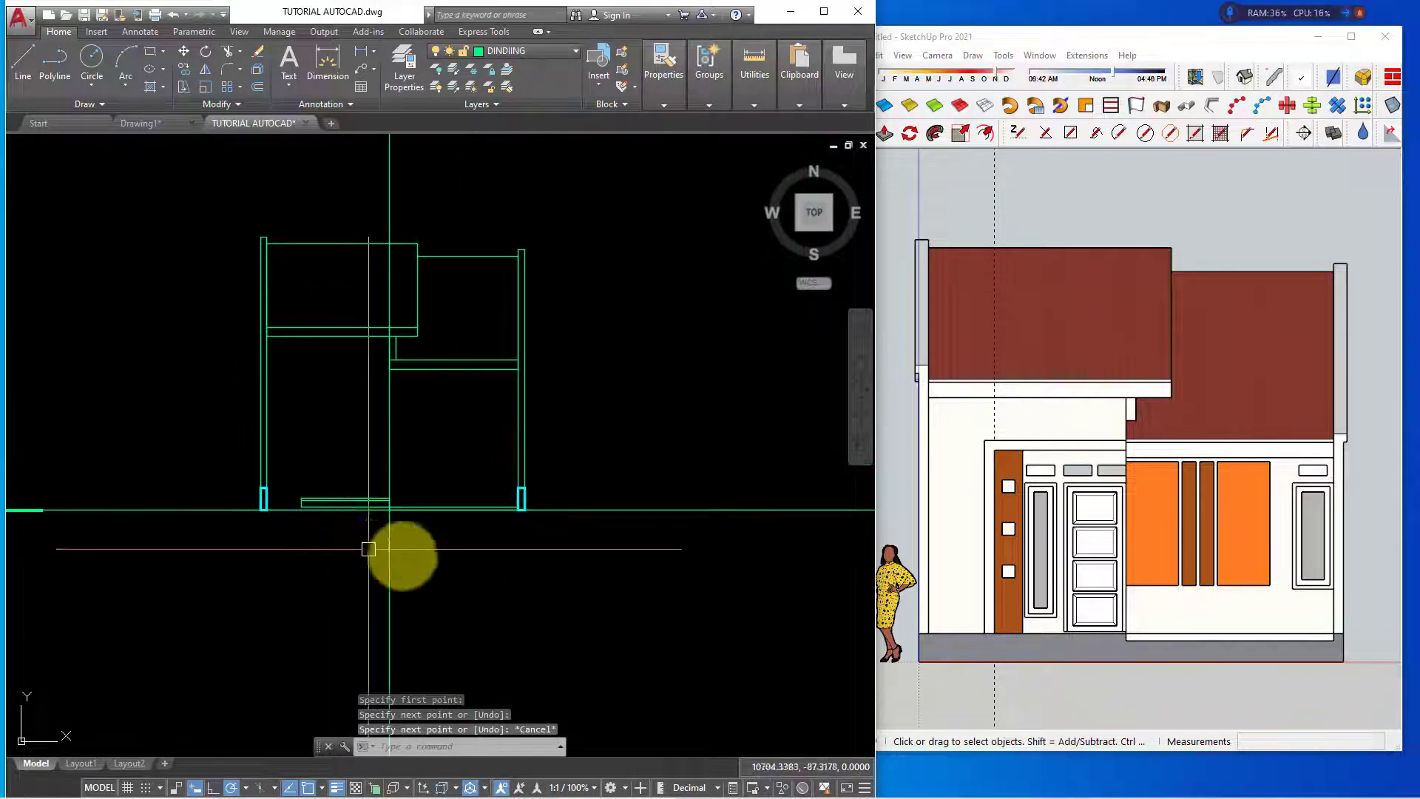
key("Escape")
scroll(431, 361, "up", 2)
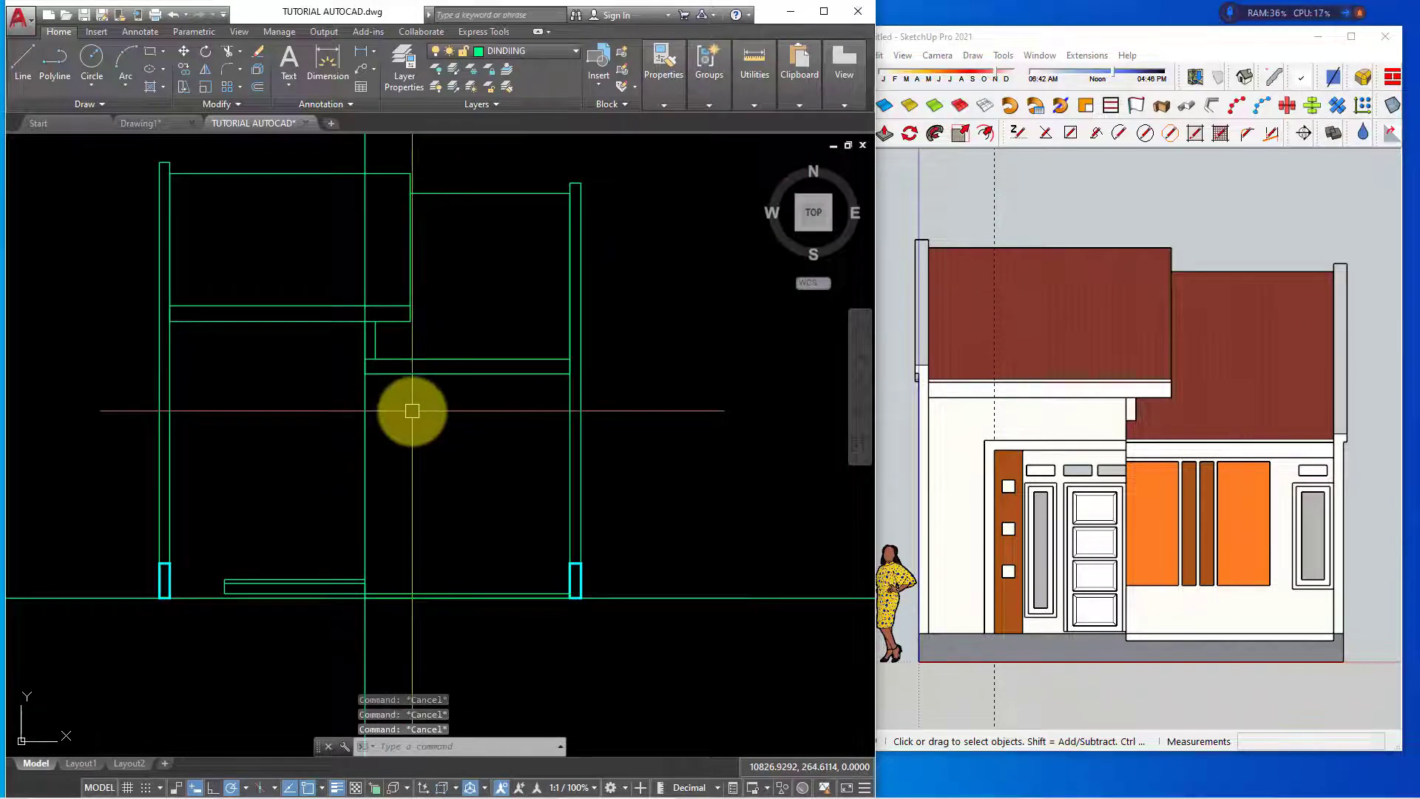
Start a trim with a chosen cutting-edge line, then cancel it
type("tr")
key("Return")
scroll(363, 311, "up", 2)
left_click(347, 300)
key("Return")
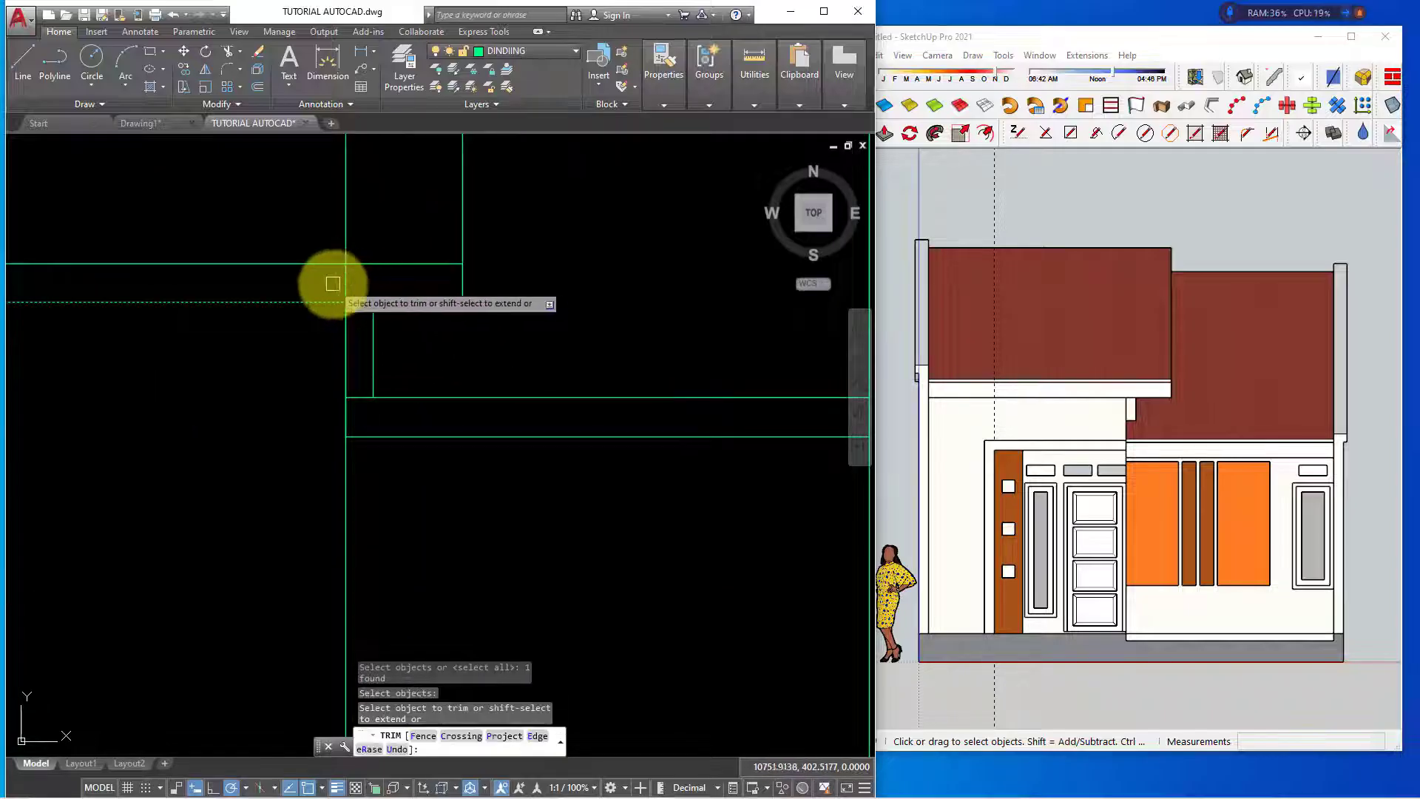
scroll(414, 347, "down", 2)
key("Escape")
scroll(462, 459, "up", 1)
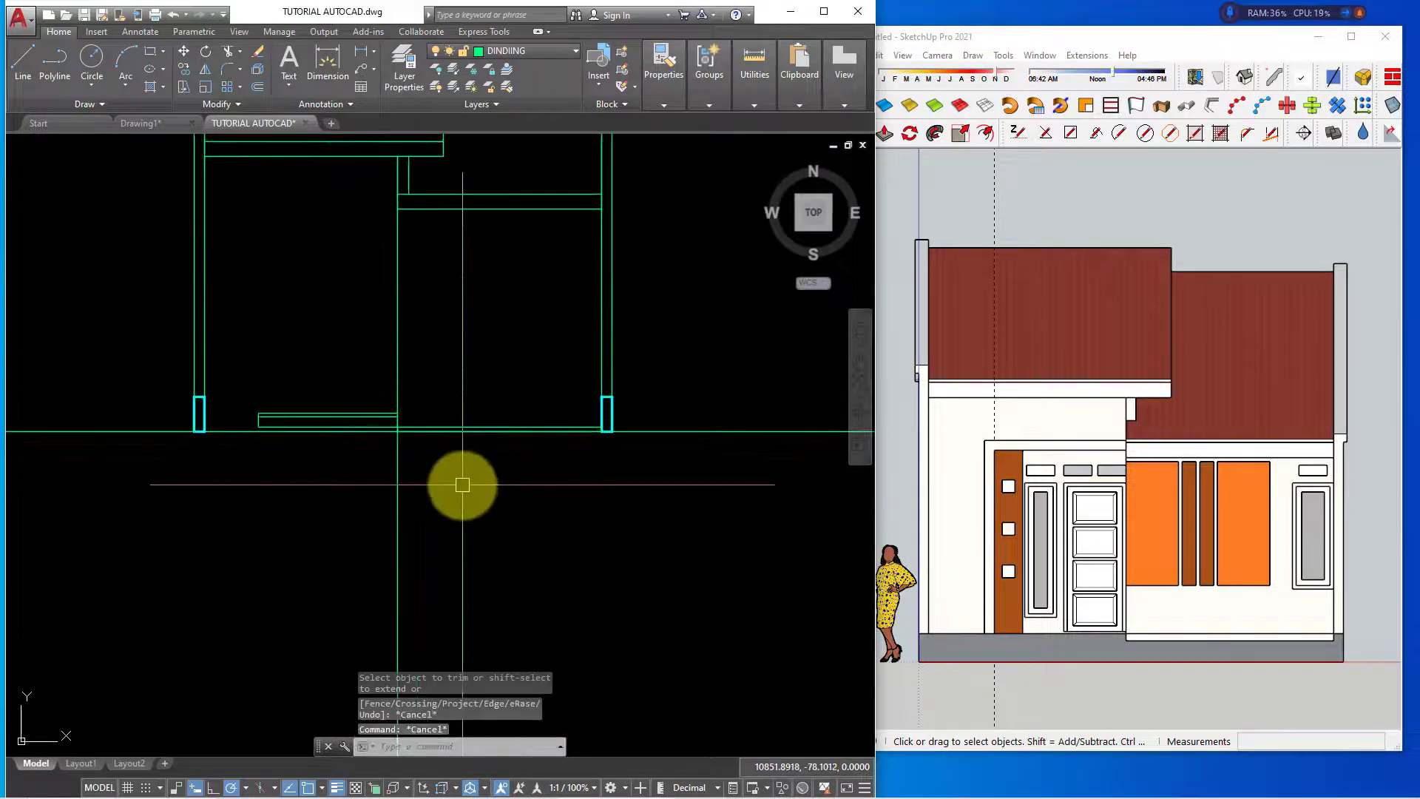
Trim the overhanging line ends near the wall base against a new cutting edge
type("tr")
key("Return")
scroll(412, 434, "up", 2)
left_click(403, 426)
key("Return")
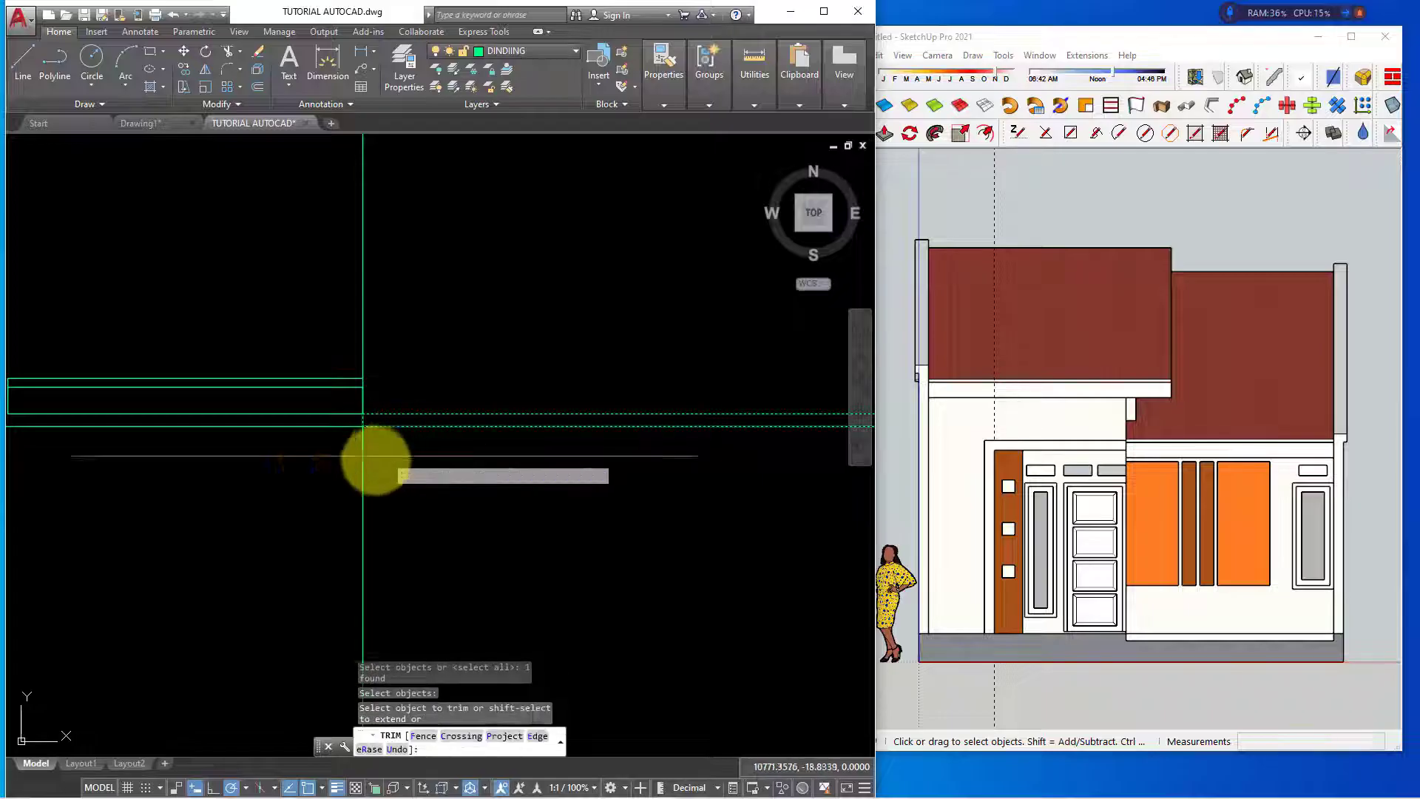
left_click(301, 482)
scroll(444, 491, "down", 2)
key("Escape")
scroll(485, 469, "down", 1)
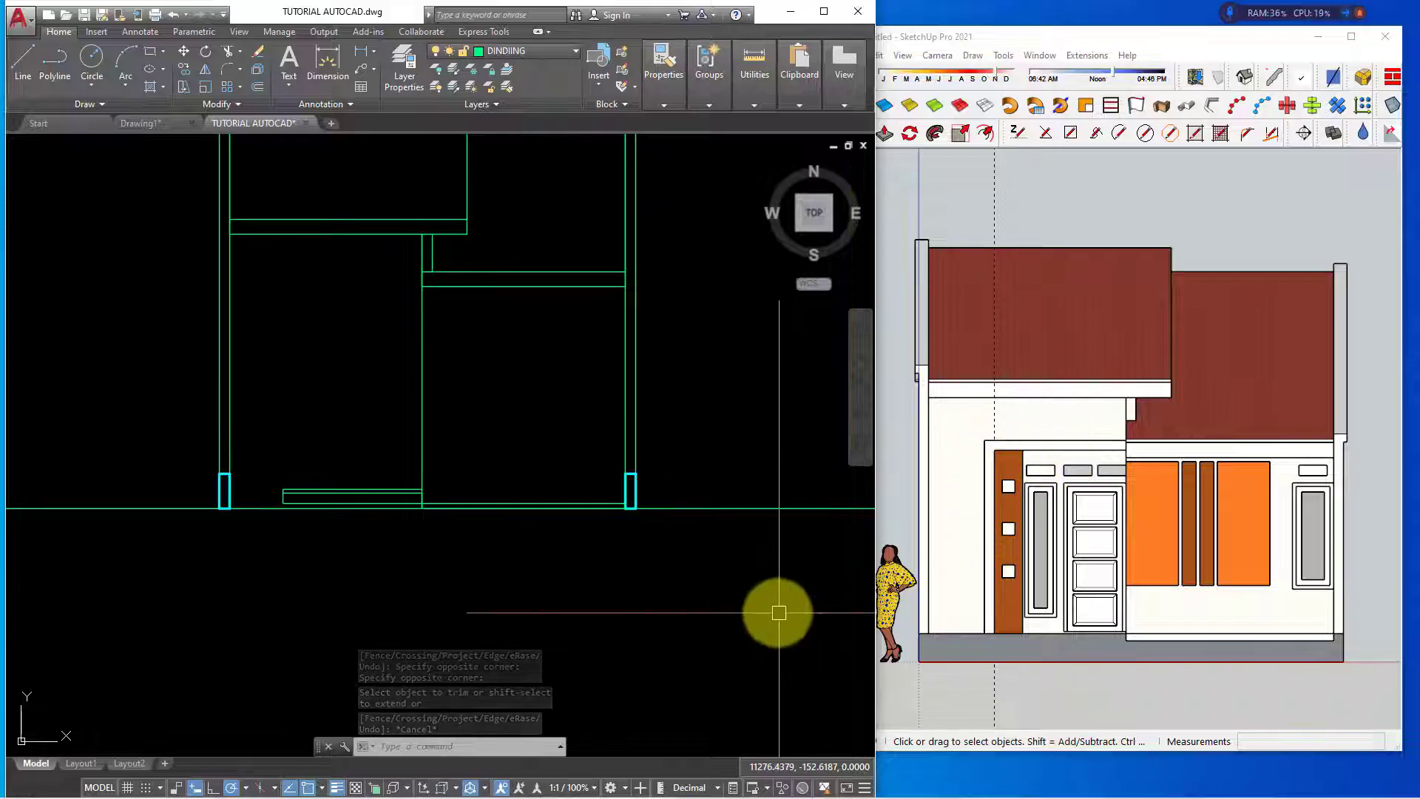
type("XL")
Place two vertical construction lines at the terrace wall and terrace corner from the plan
key("Return")
type("V")
key("Return")
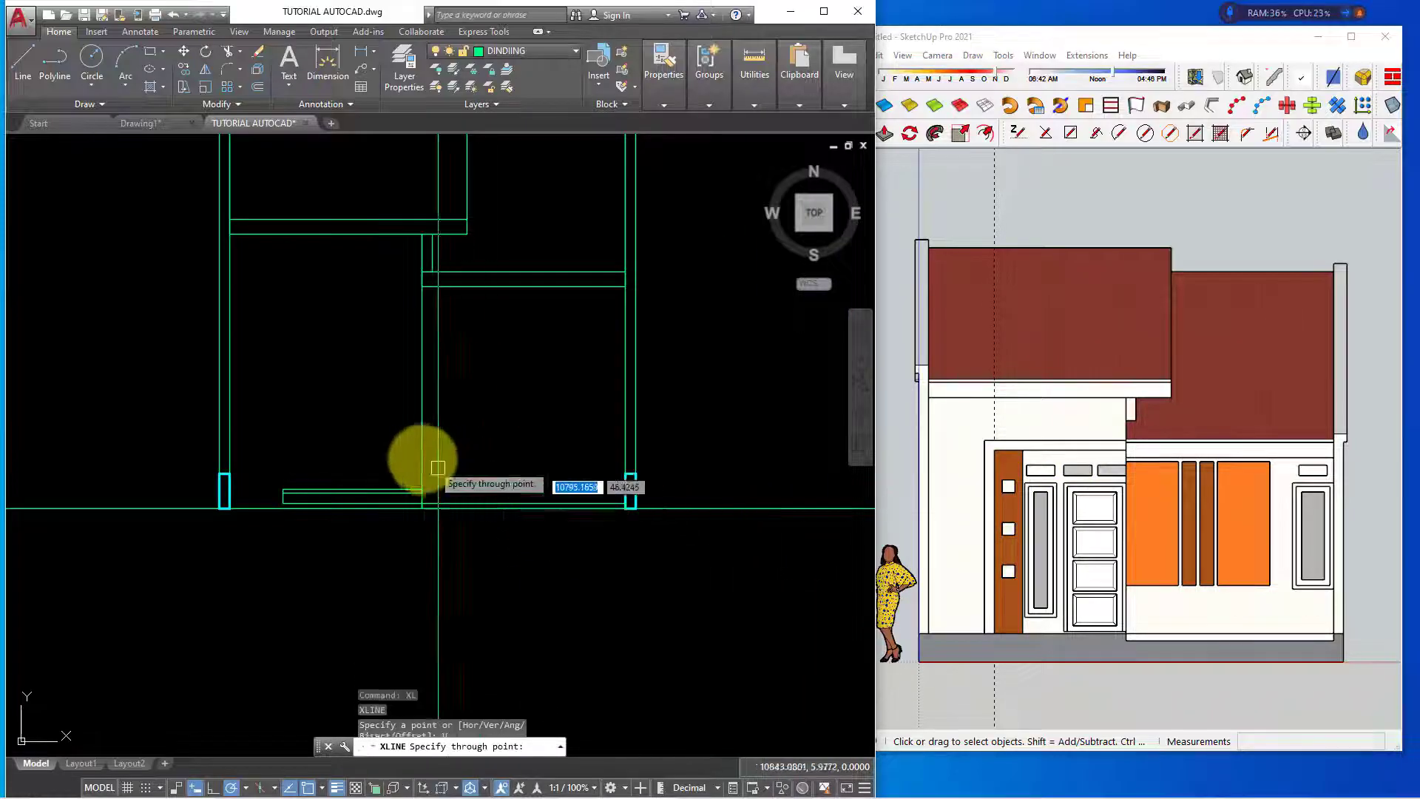
scroll(434, 463, "down", 4)
scroll(414, 465, "down", 3)
scroll(412, 466, "up", 4)
scroll(412, 393, "up", 3)
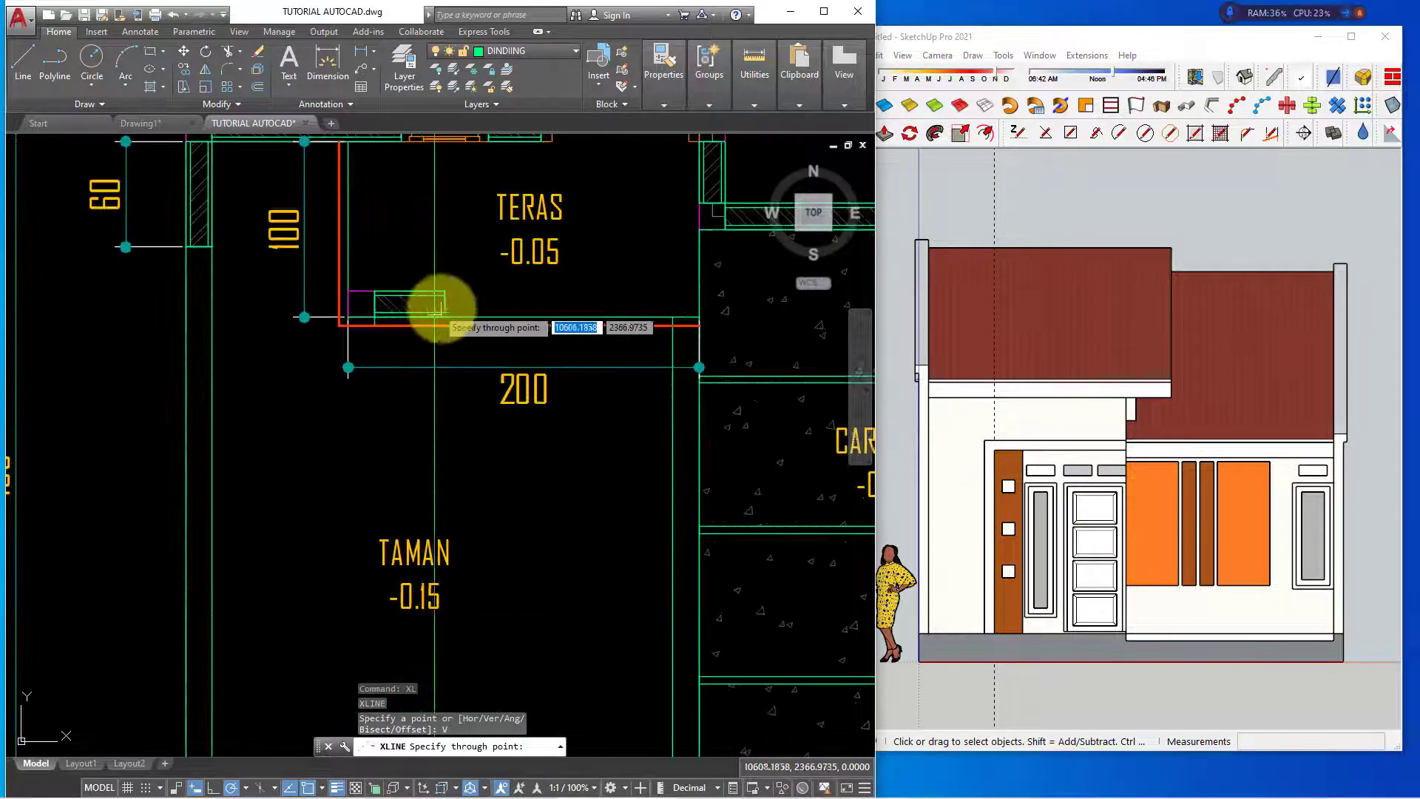
left_click(444, 312)
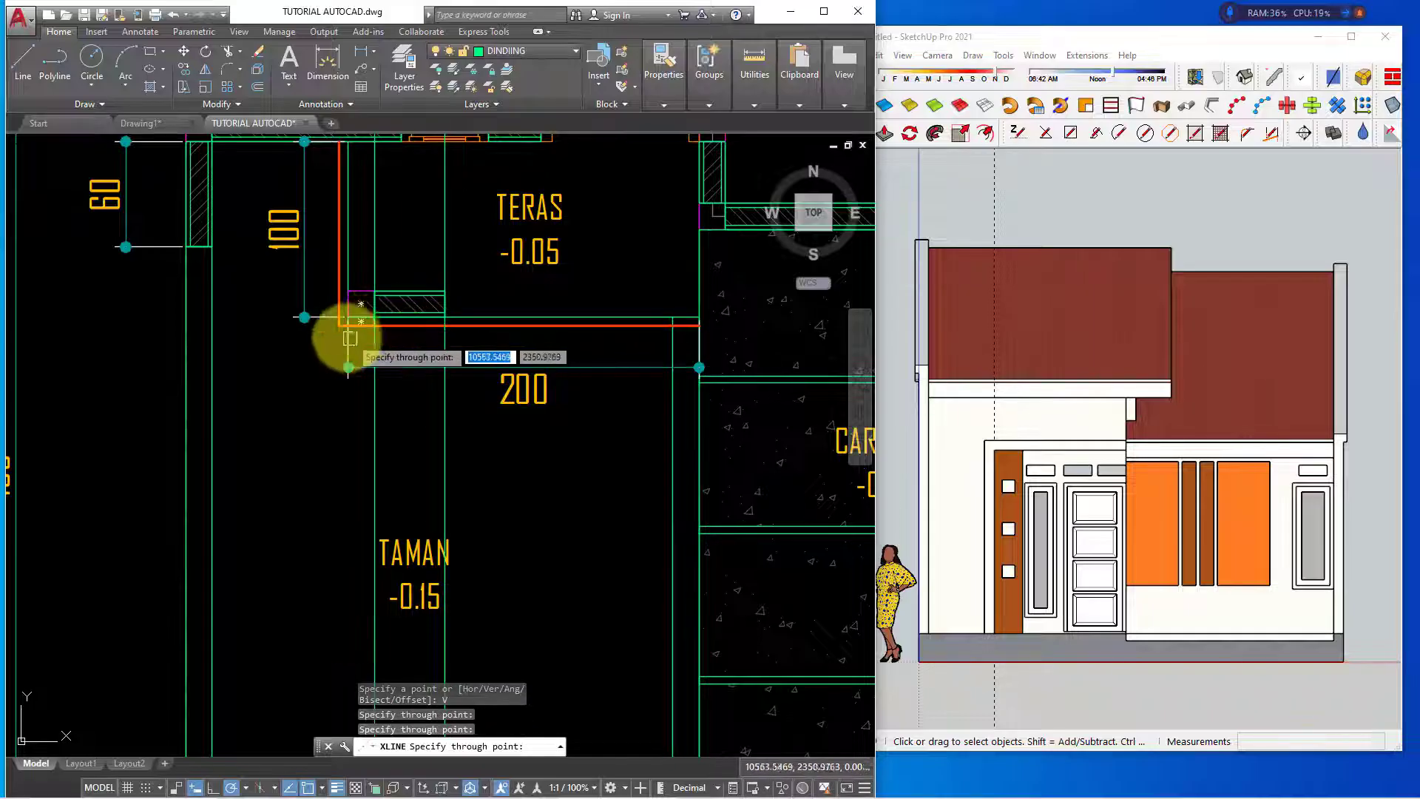
left_click(349, 316)
scroll(396, 434, "down", 4)
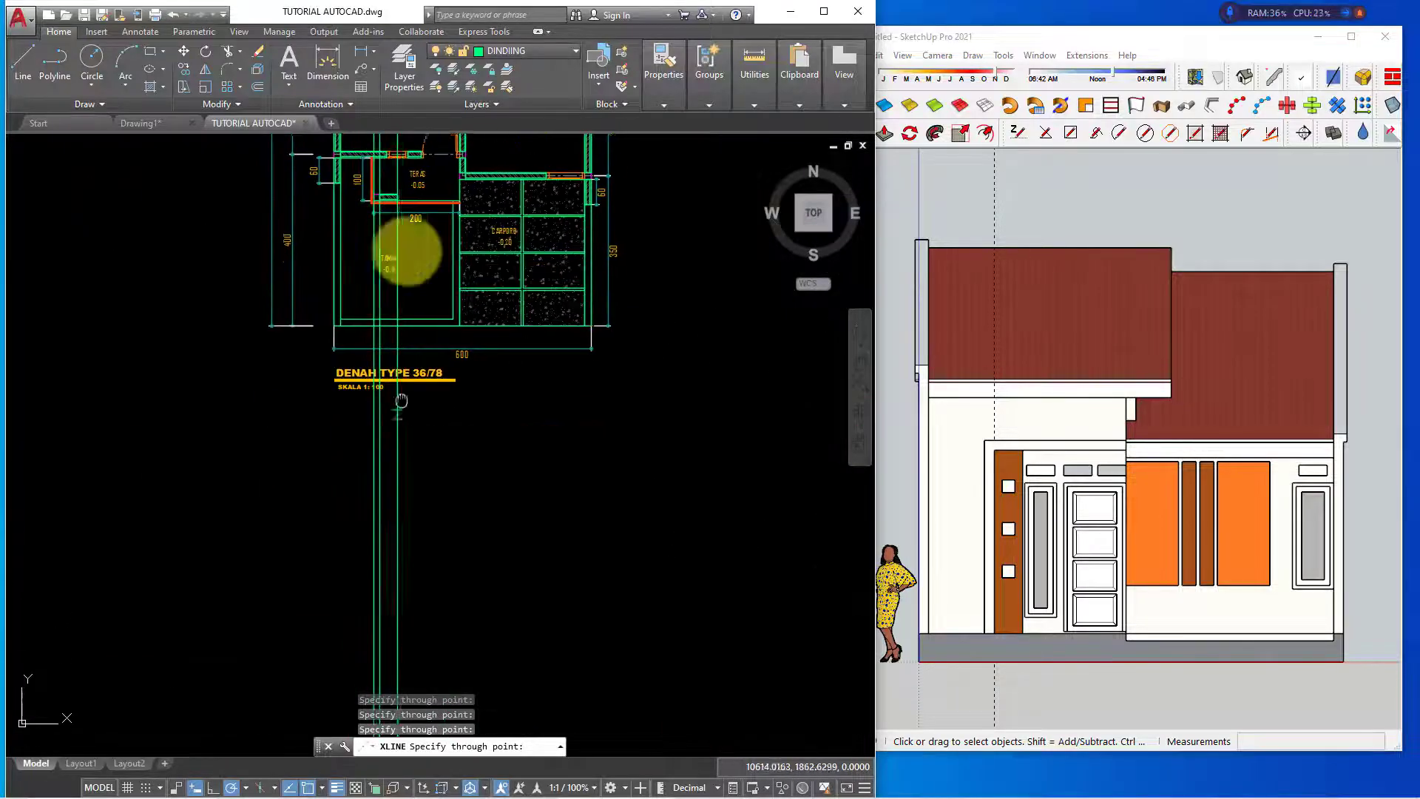
scroll(412, 142, "up", 5)
scroll(465, 360, "down", 3)
scroll(437, 507, "up", 3)
key("Escape")
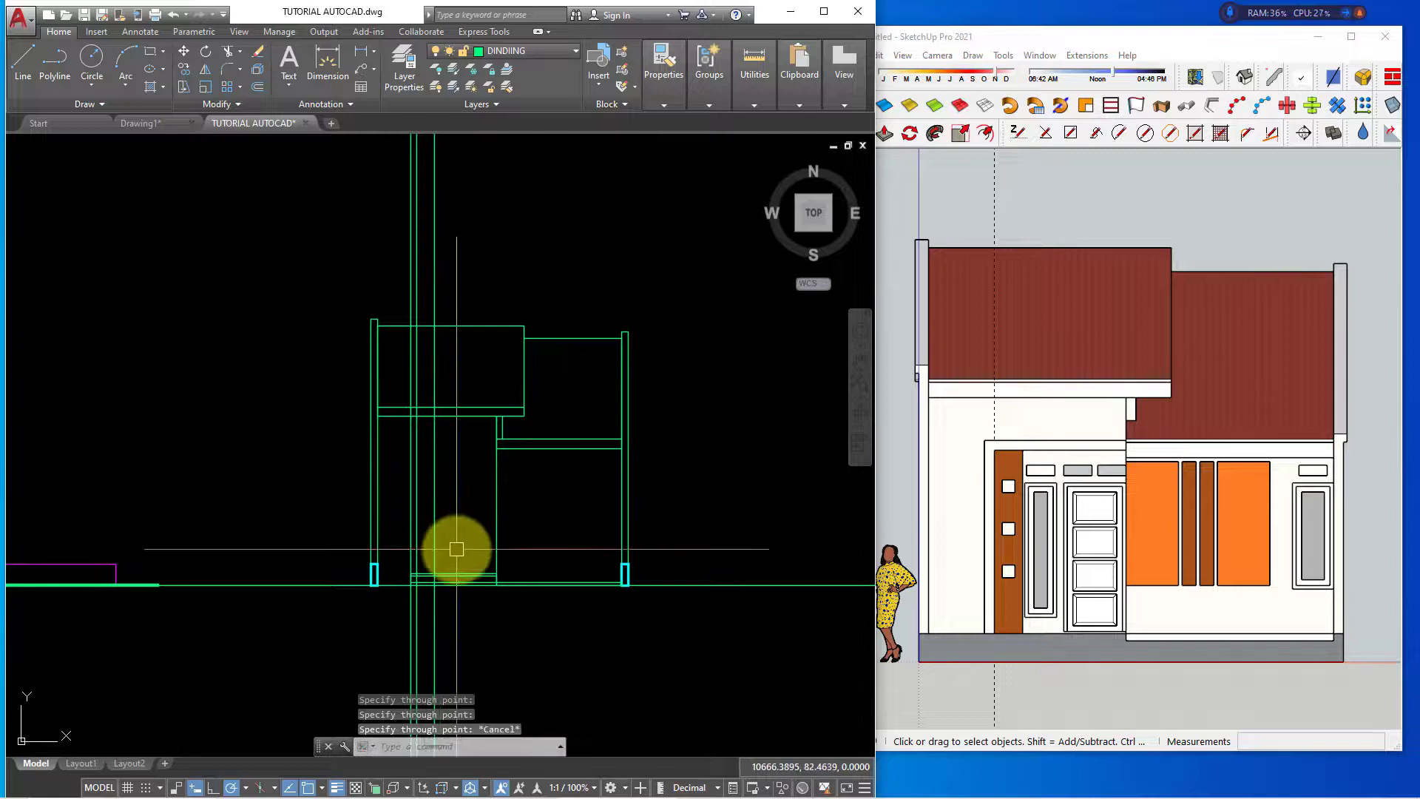
Place two horizontal construction lines at the side elevation's upper and lower eave edges
type("L")
key("Return")
type("H")
key("Return")
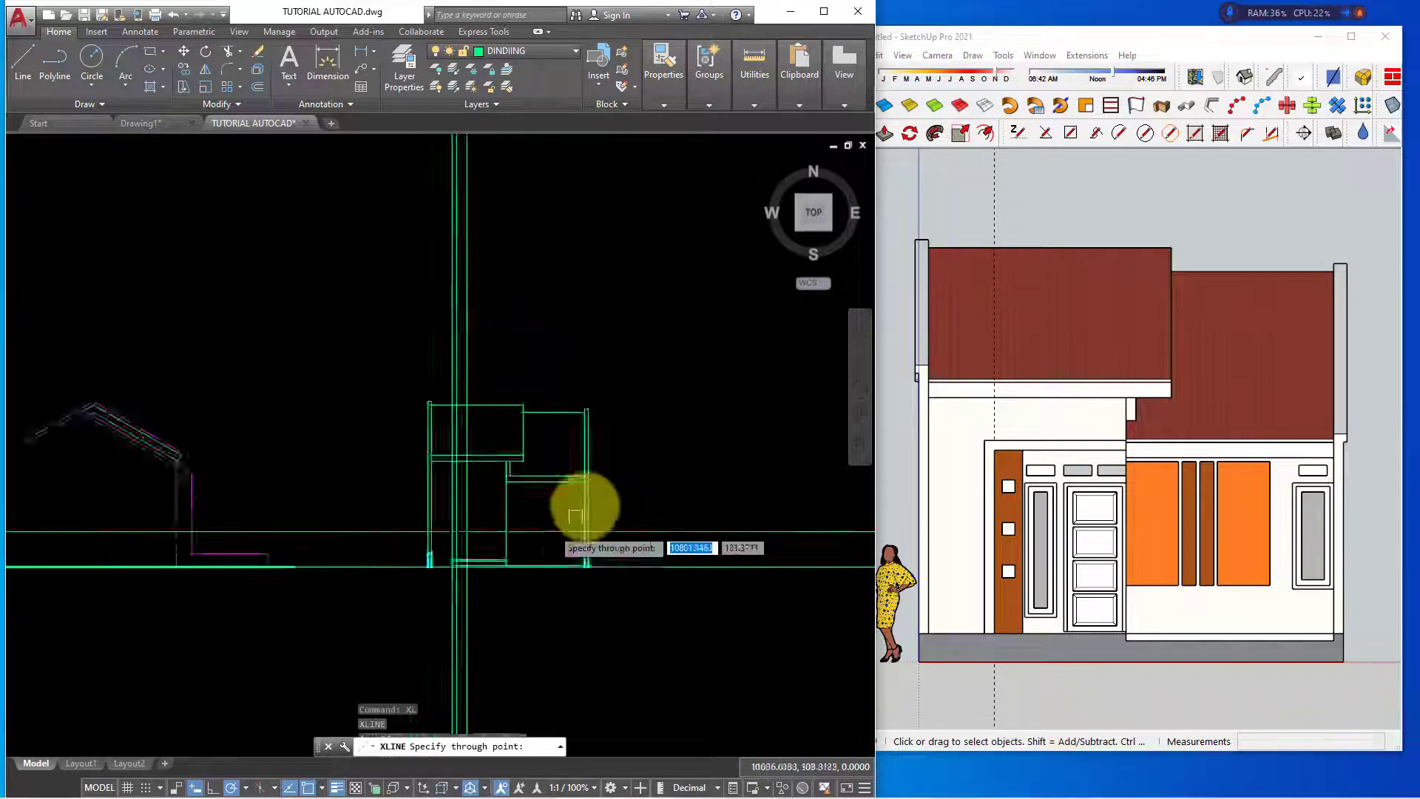
scroll(586, 501, "down", 3)
scroll(382, 474, "up", 2)
scroll(374, 473, "up", 3)
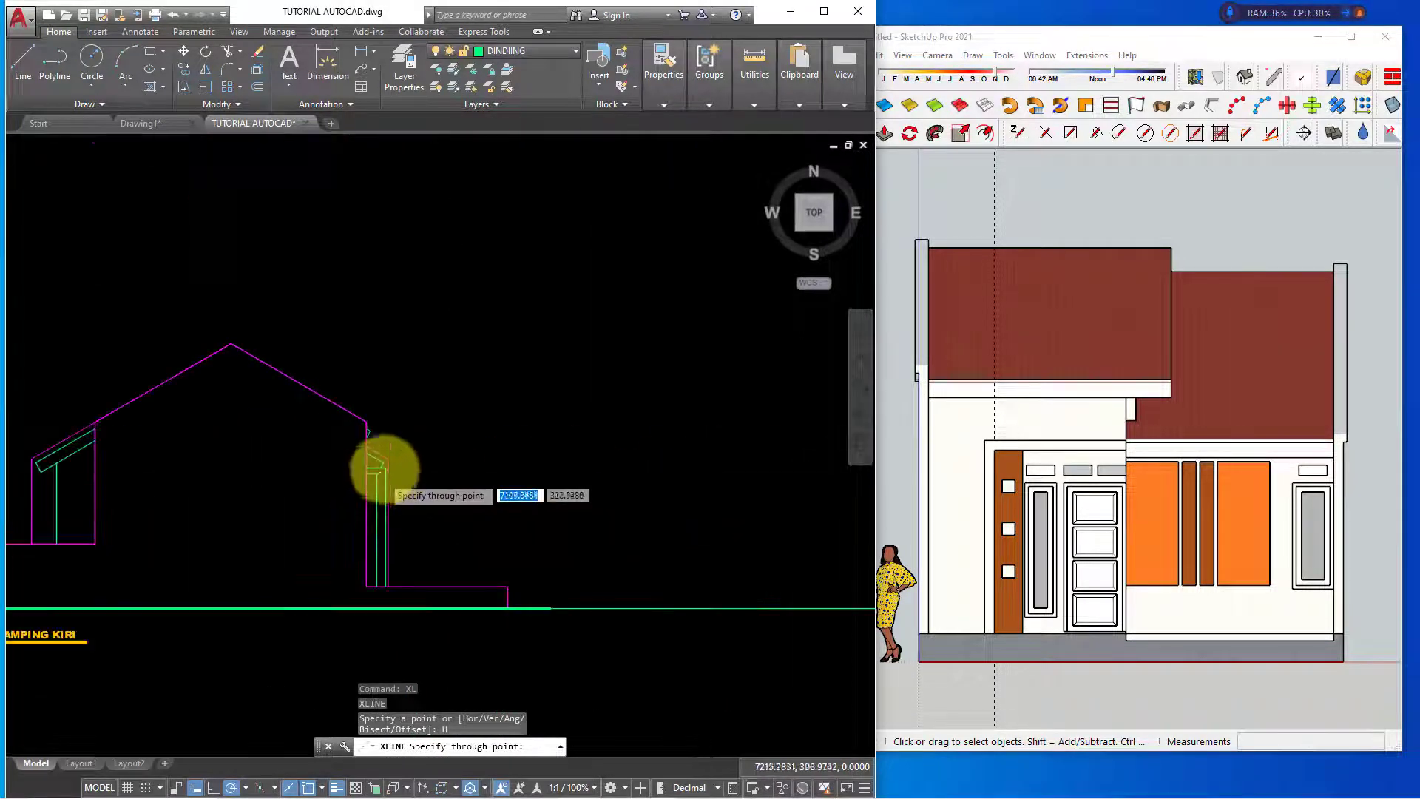
scroll(377, 469, "up", 3)
left_click(364, 471)
left_click(349, 476)
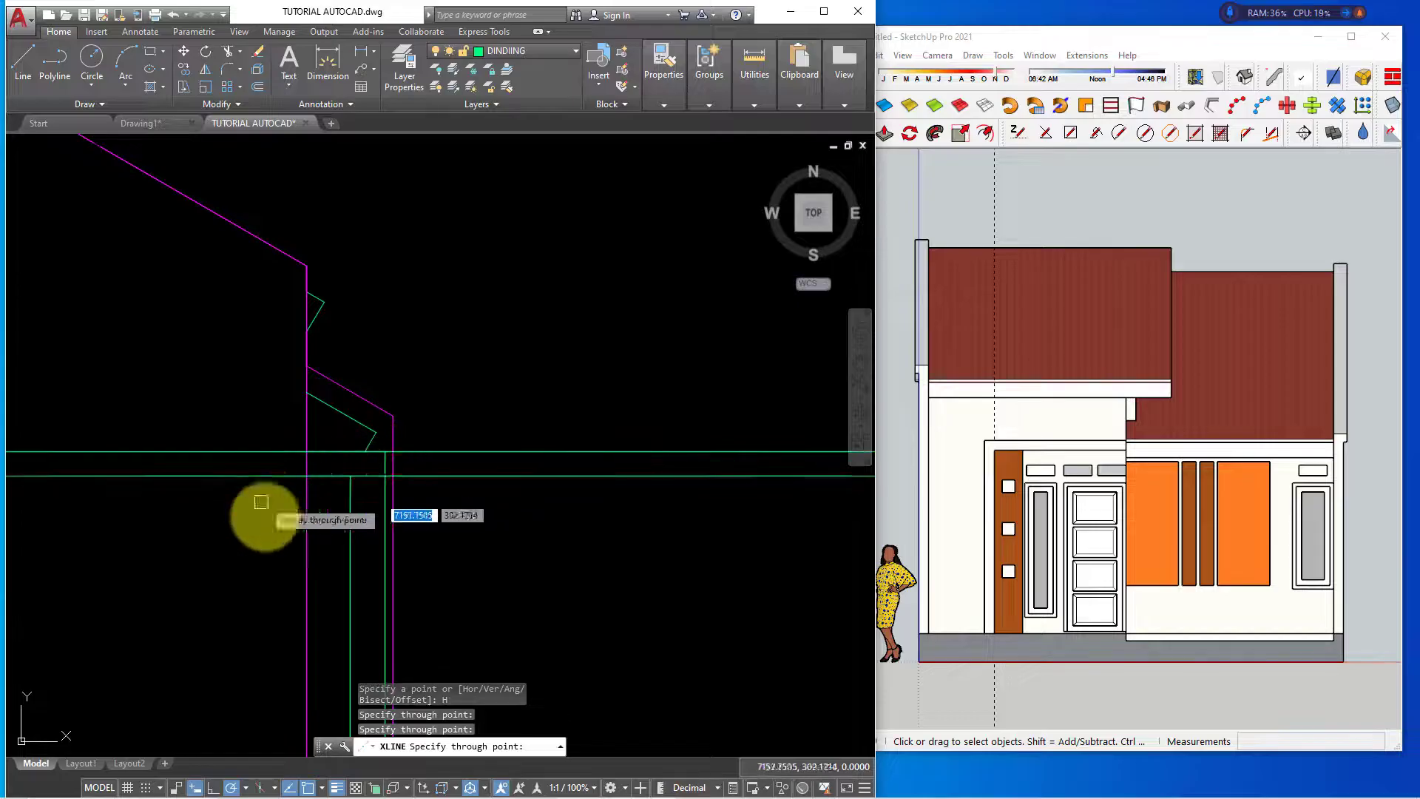
scroll(611, 580, "down", 3)
scroll(564, 517, "up", 2)
scroll(592, 484, "up", 2)
scroll(532, 501, "up", 3)
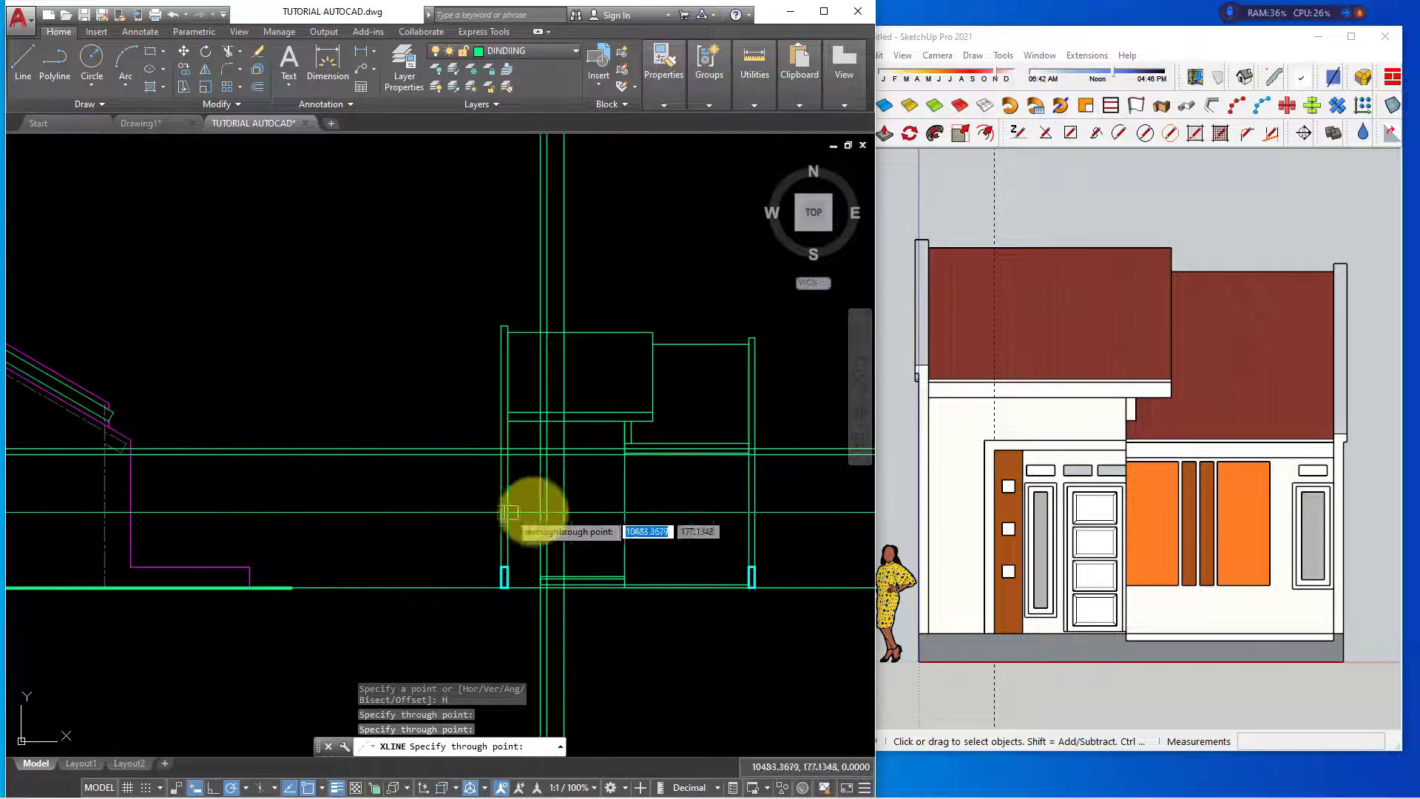
scroll(564, 470, "up", 3)
scroll(590, 454, "up", 2)
key("Escape")
middle_click_drag(572, 465, 520, 472)
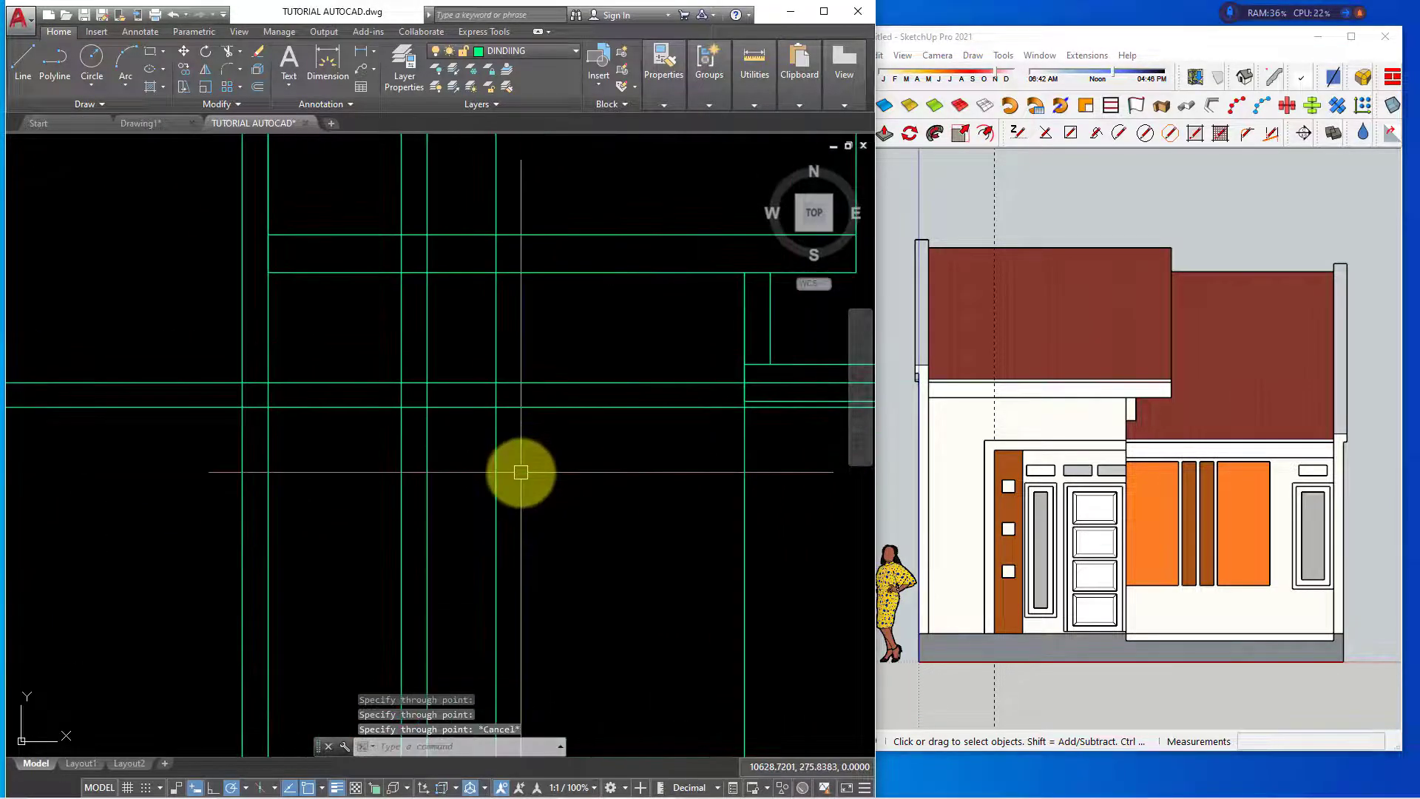
Trace a polyline along the construction grid down to the floor line and back up the wall
type("c")
key("Return")
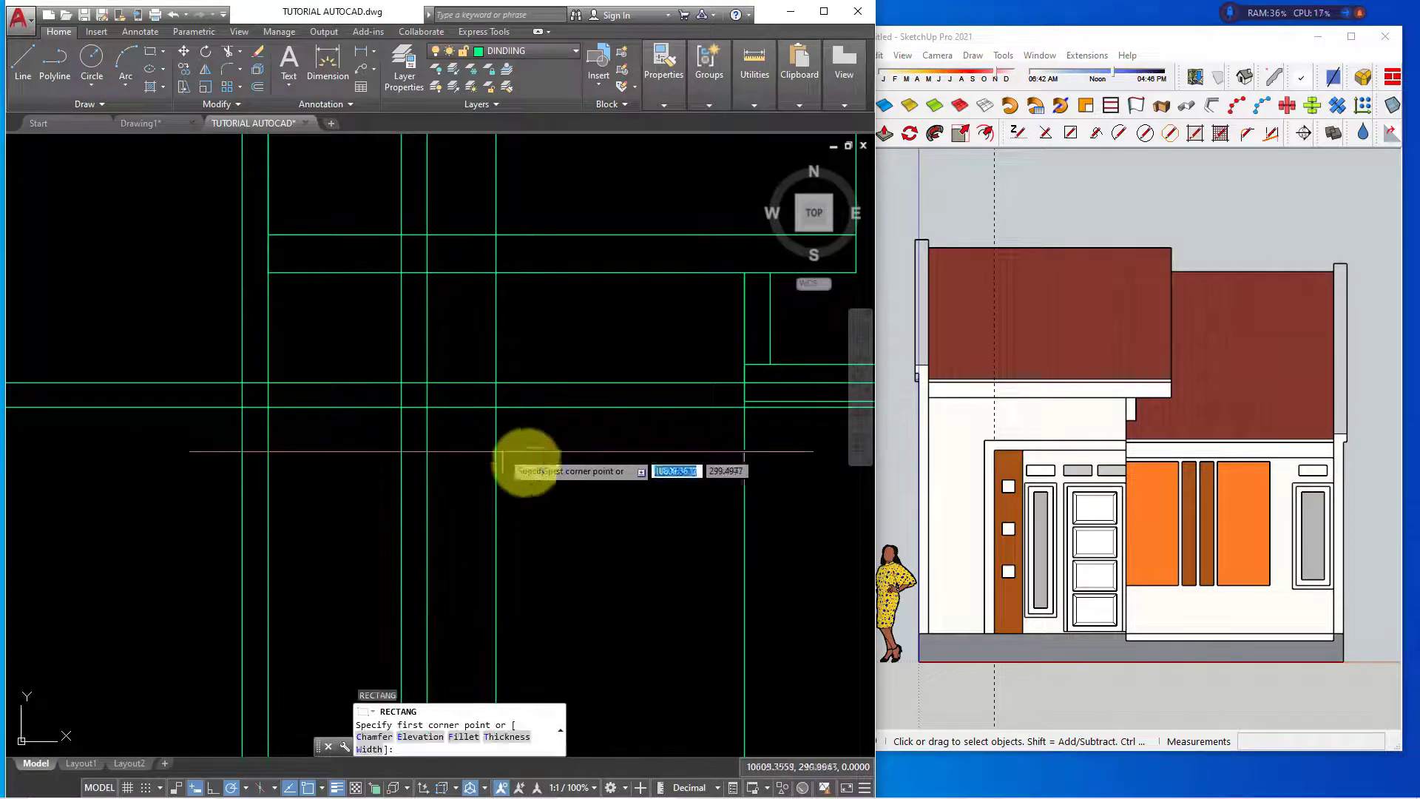
key("Escape")
key("Return")
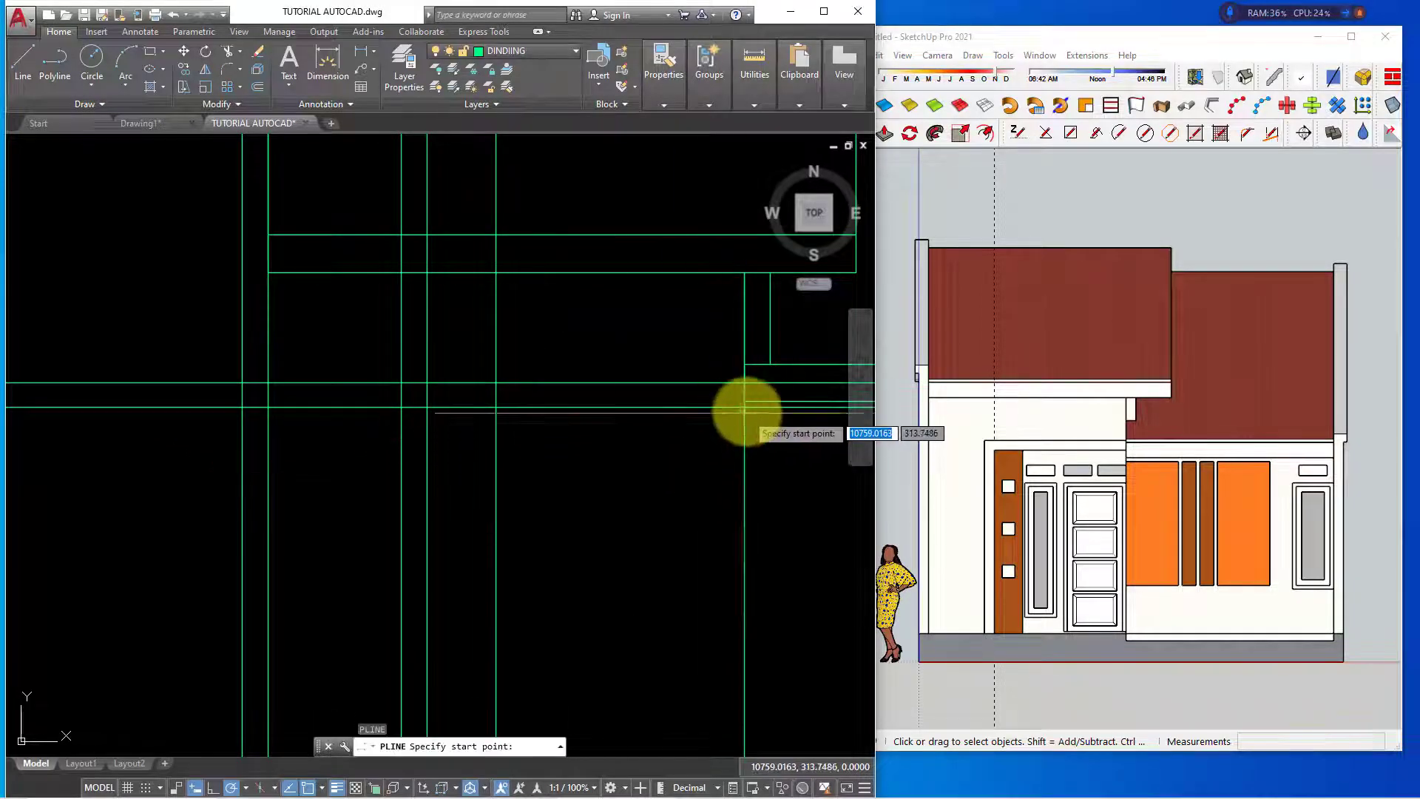
left_click(744, 406)
left_click(426, 406)
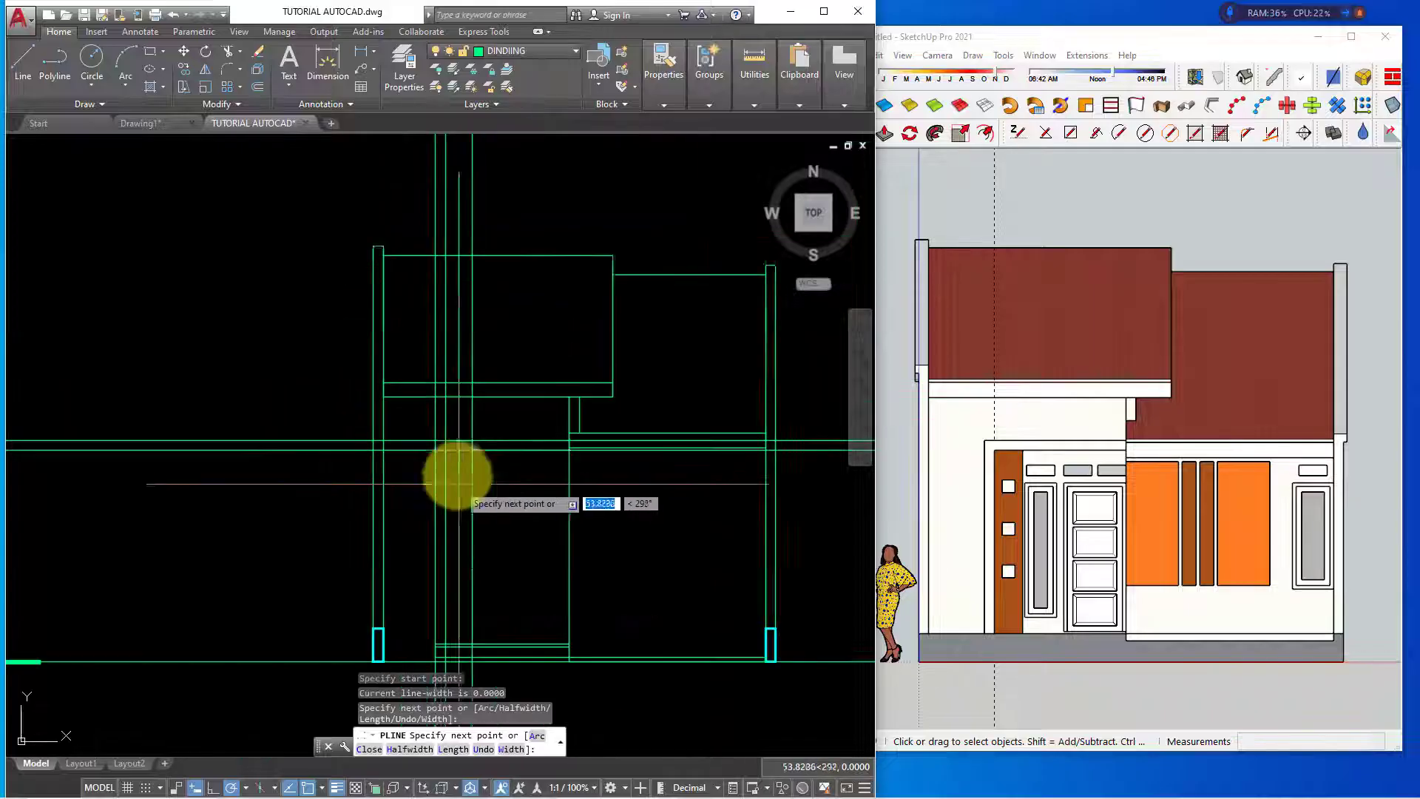
middle_click_drag(459, 476, 428, 577)
left_click(427, 605)
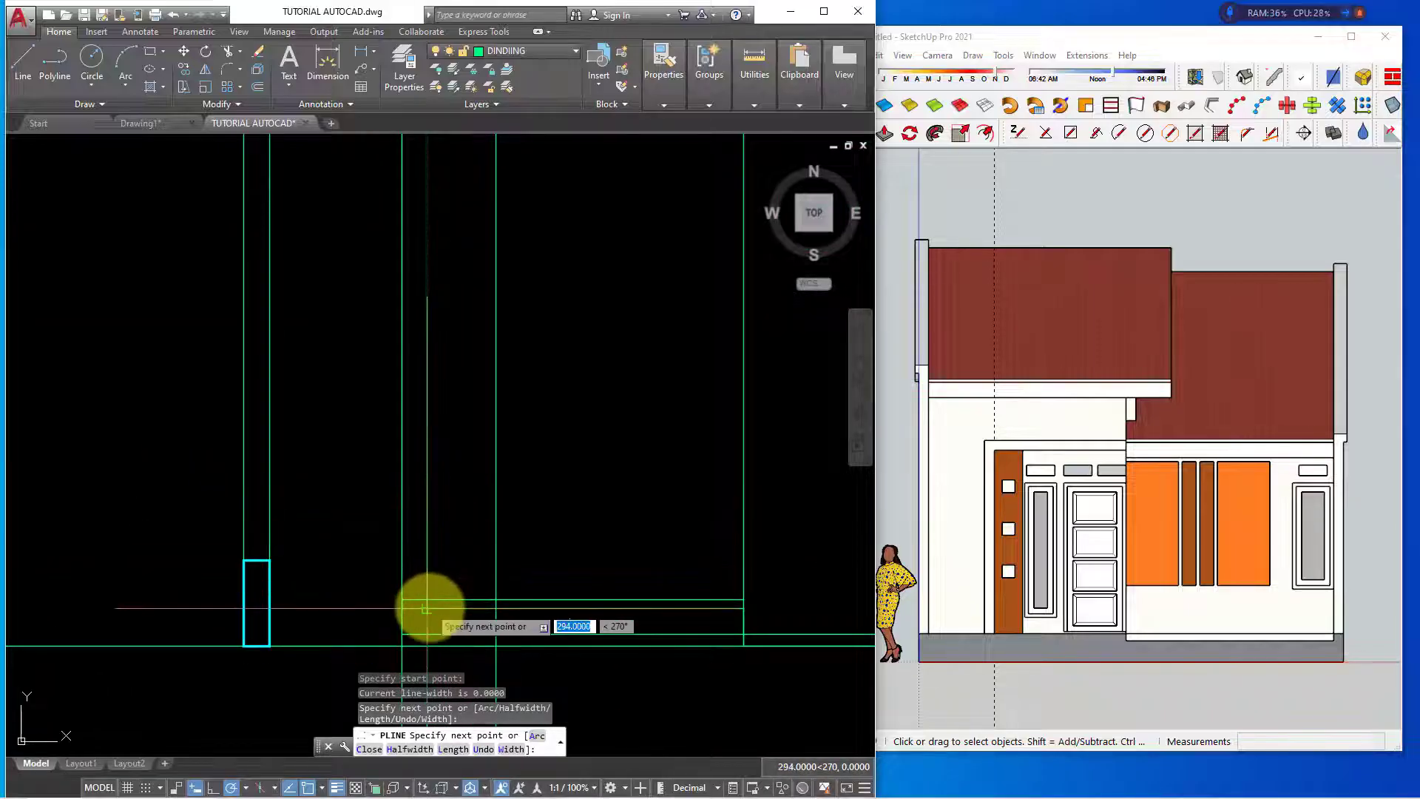
left_click(400, 608)
middle_click_drag(400, 608, 396, 408)
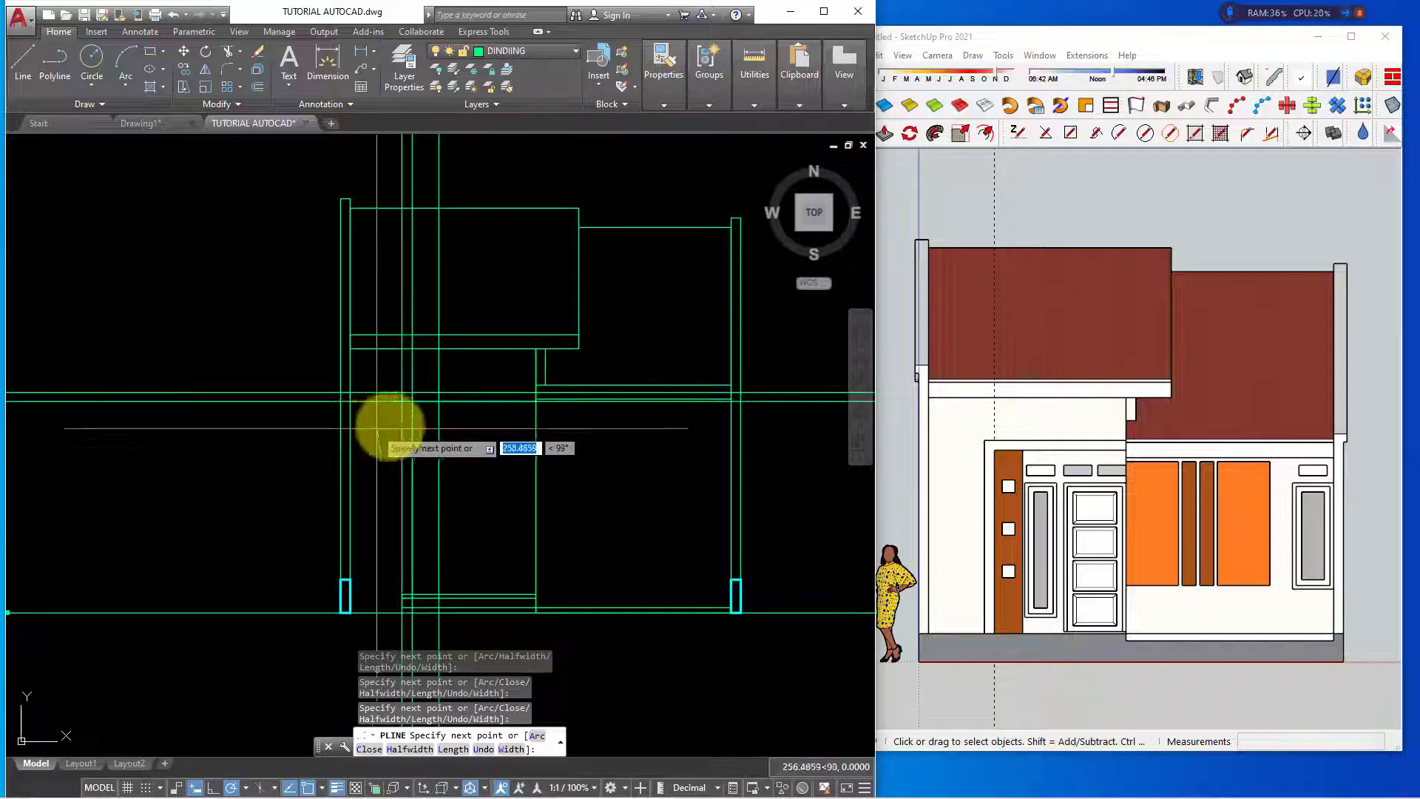
left_click(412, 412)
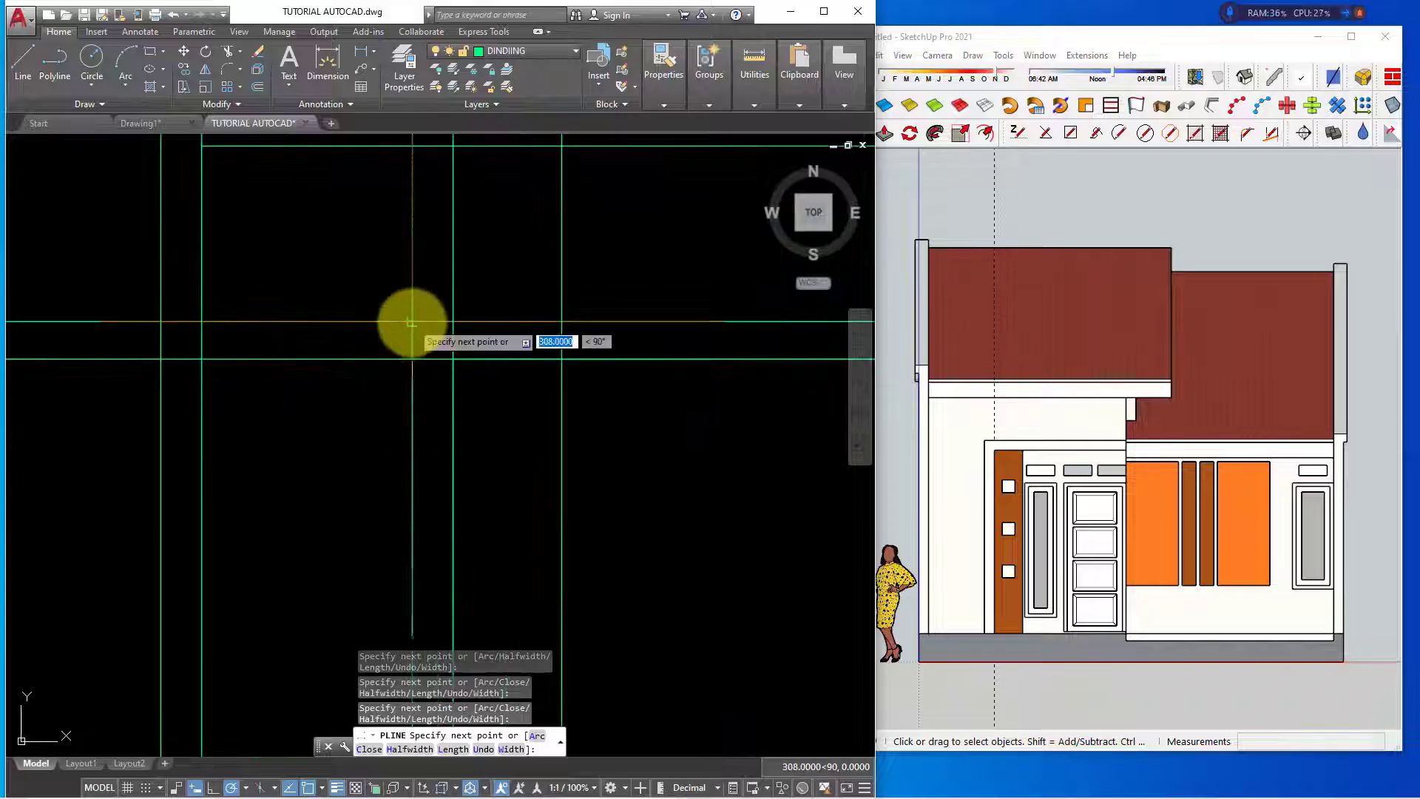
scroll(412, 318, "down", 2)
scroll(411, 443, "up", 3)
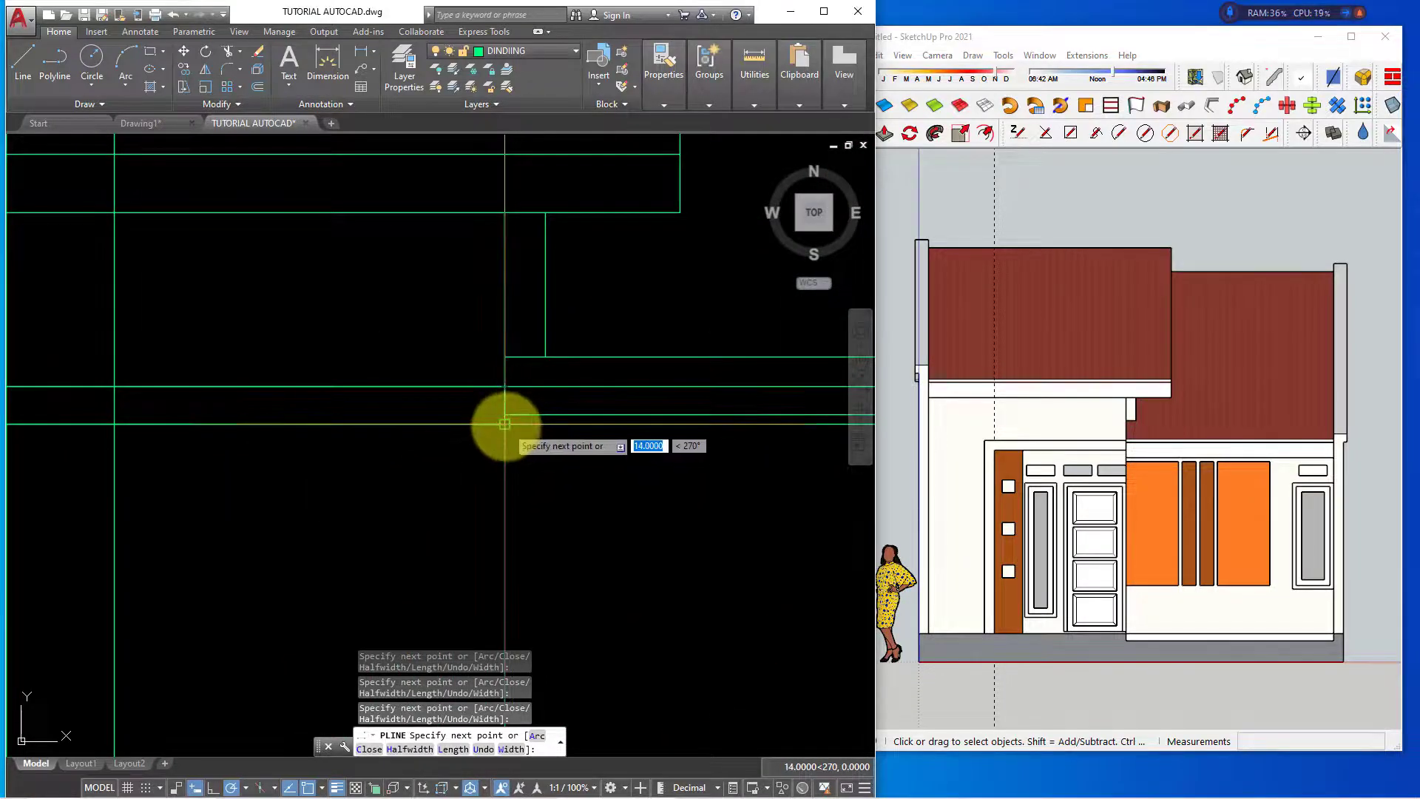
key("Escape")
Window-select and erase the two dashed guide lines, then pan to the door area
scroll(437, 434, "down", 3)
left_click(691, 490)
left_click(663, 383)
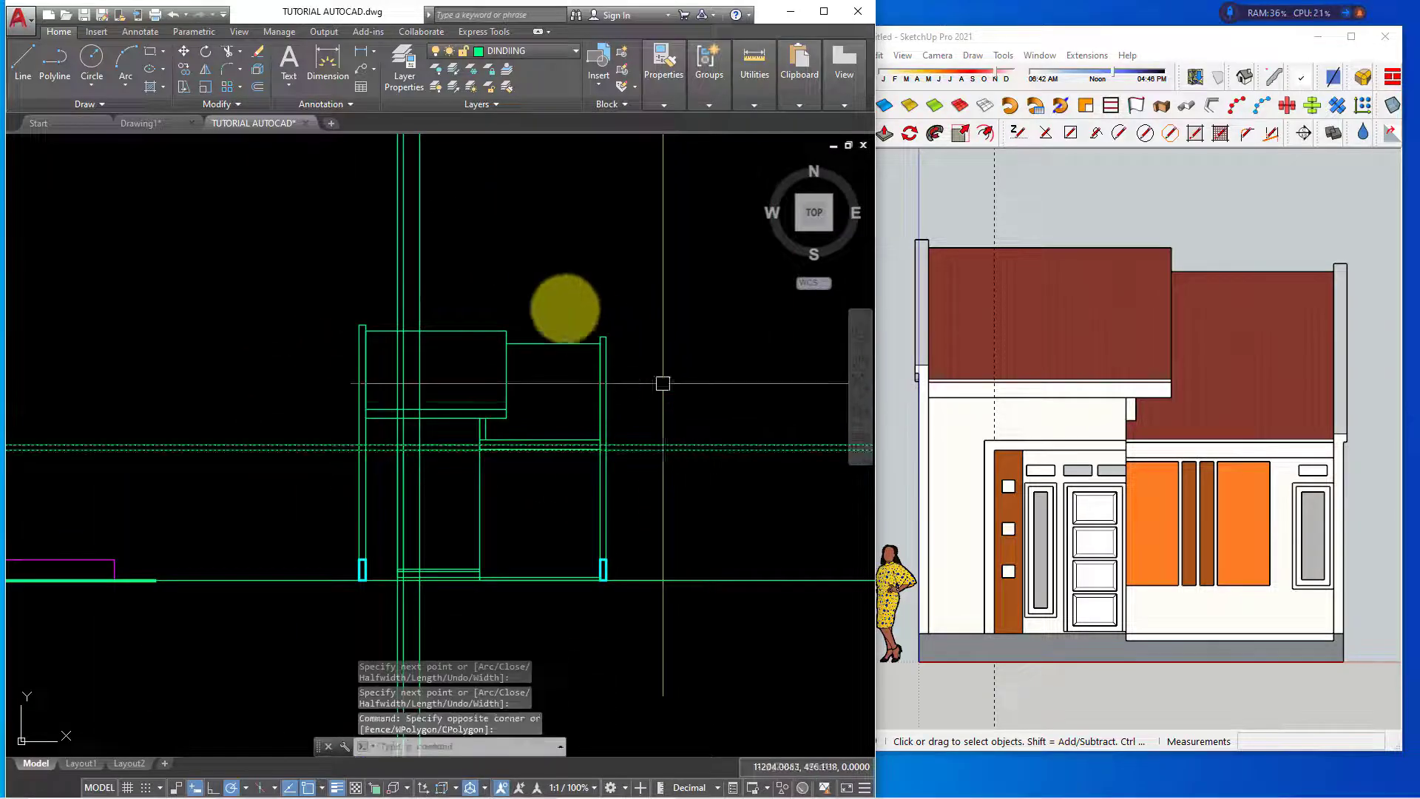
key("e")
key("Return")
left_click(491, 267)
left_click(402, 266)
scroll(407, 288, "up", 2)
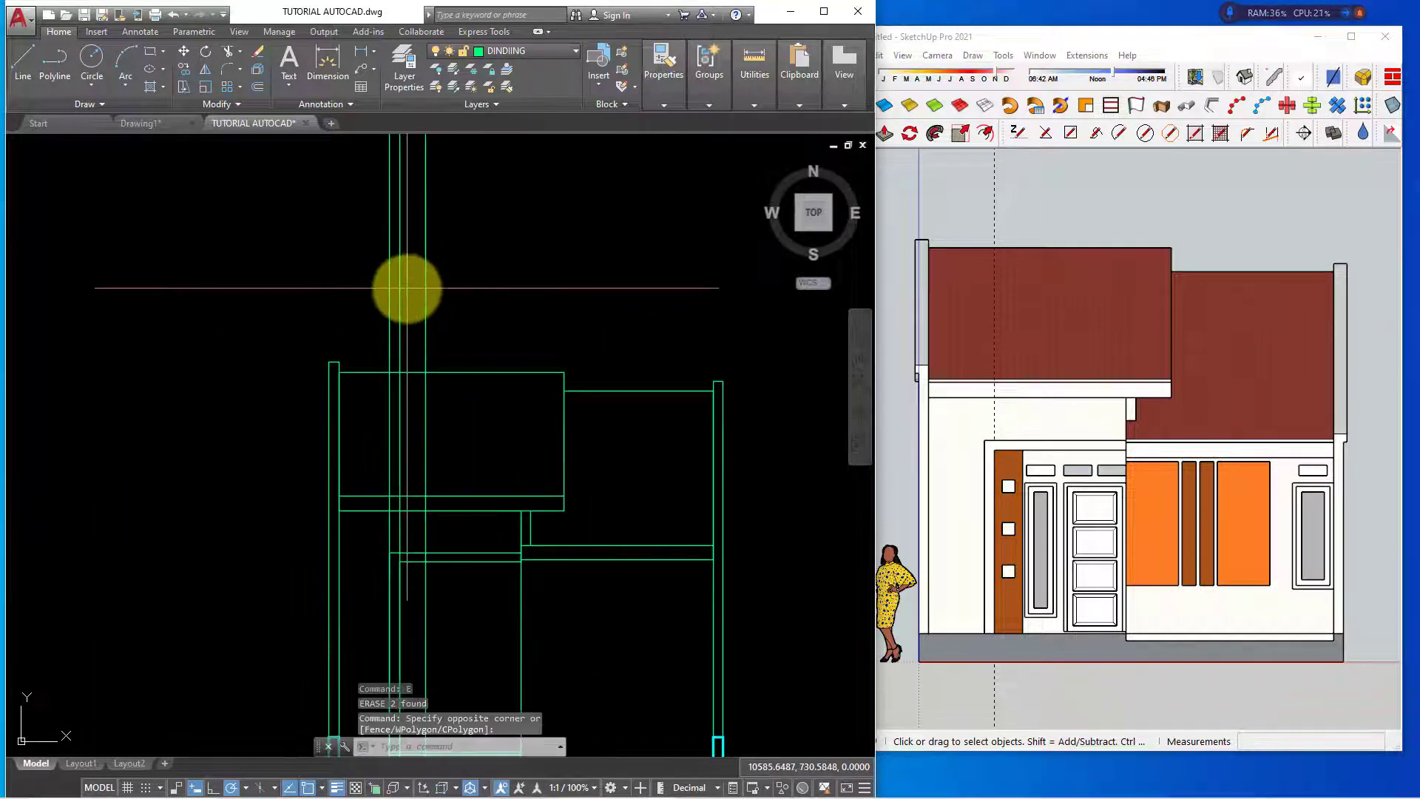
key("Escape")
middle_click_drag(421, 566, 412, 396)
middle_click_drag(419, 467, 416, 426)
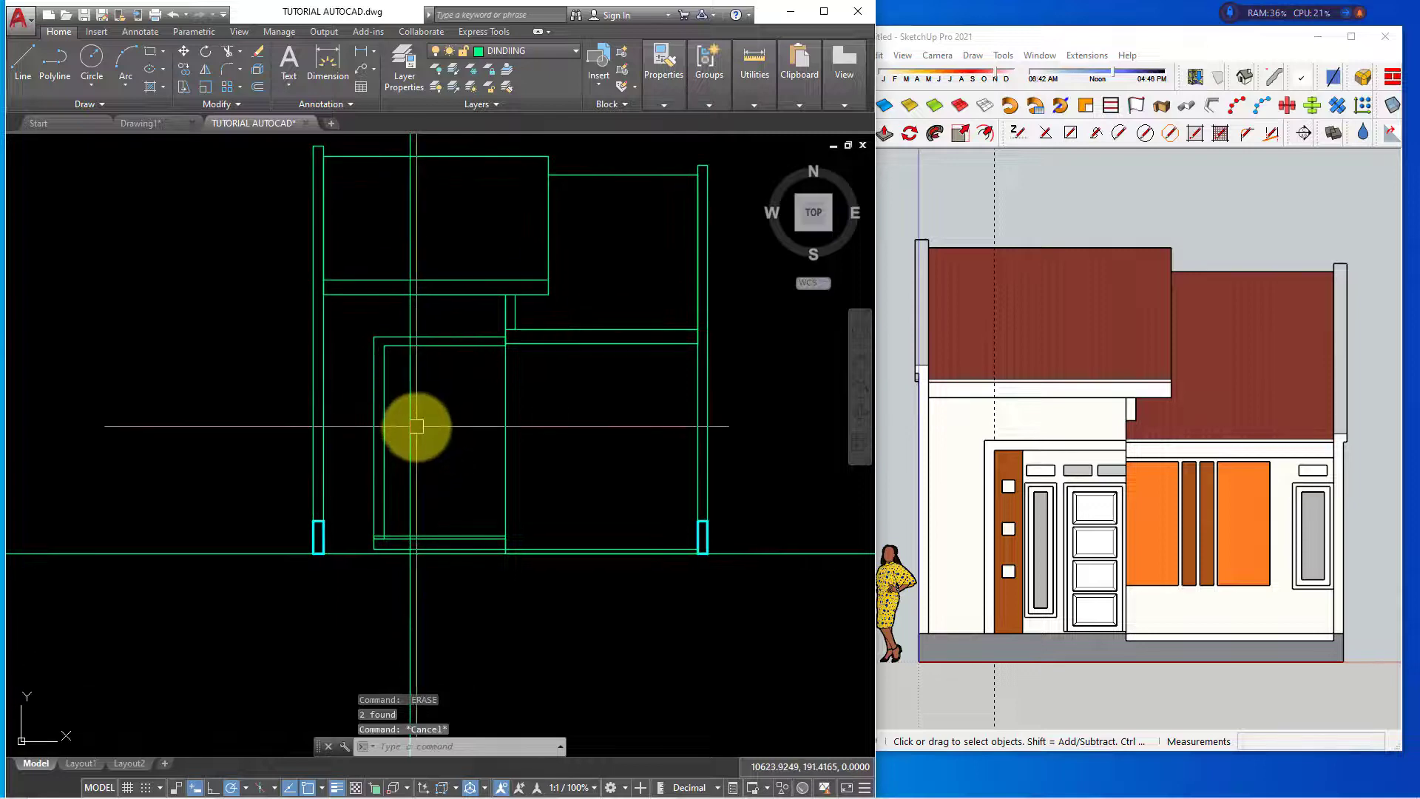
type("REC")
Draw a rectangle, abandon a line stretch, and erase the stray long vertical line
key("Return")
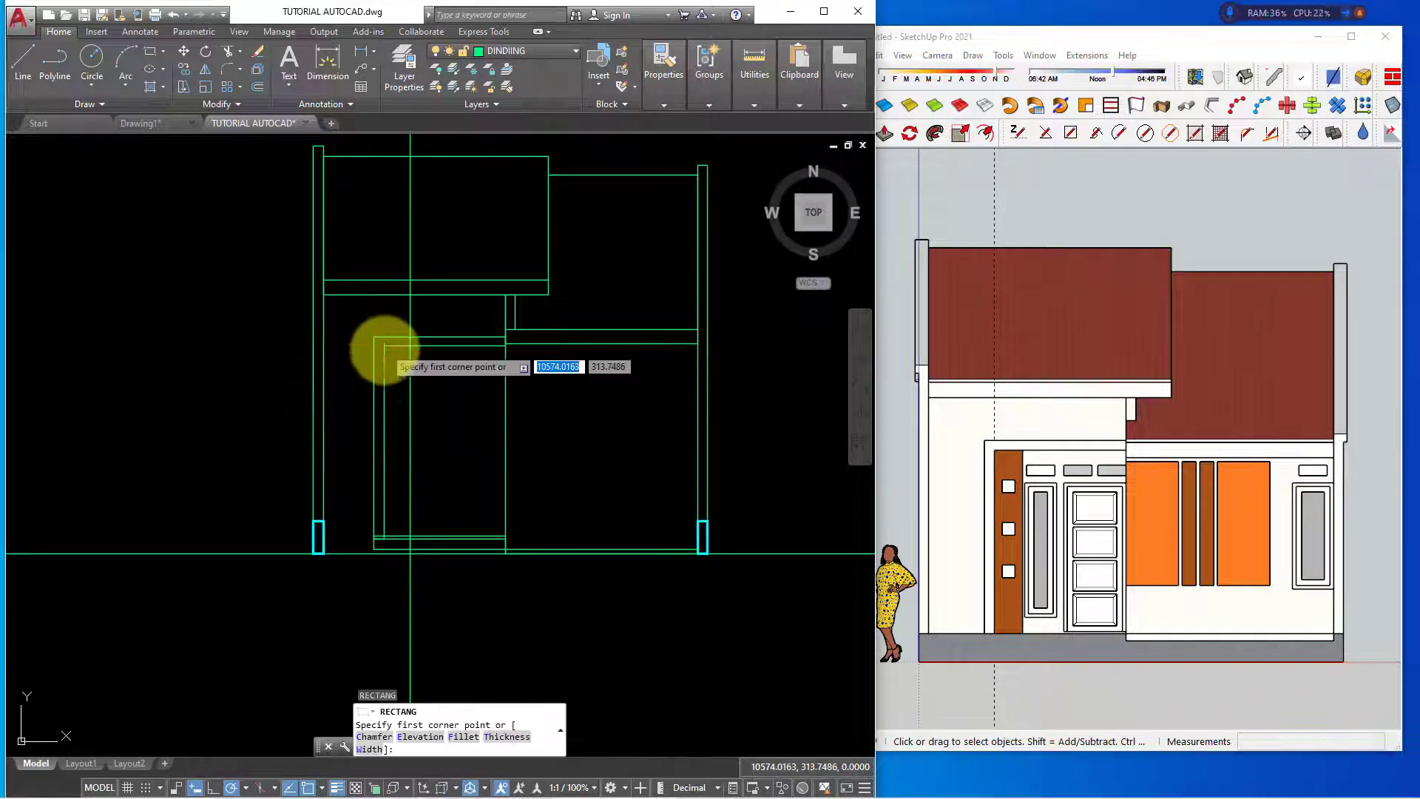
left_click(384, 345)
scroll(409, 532, "up", 5)
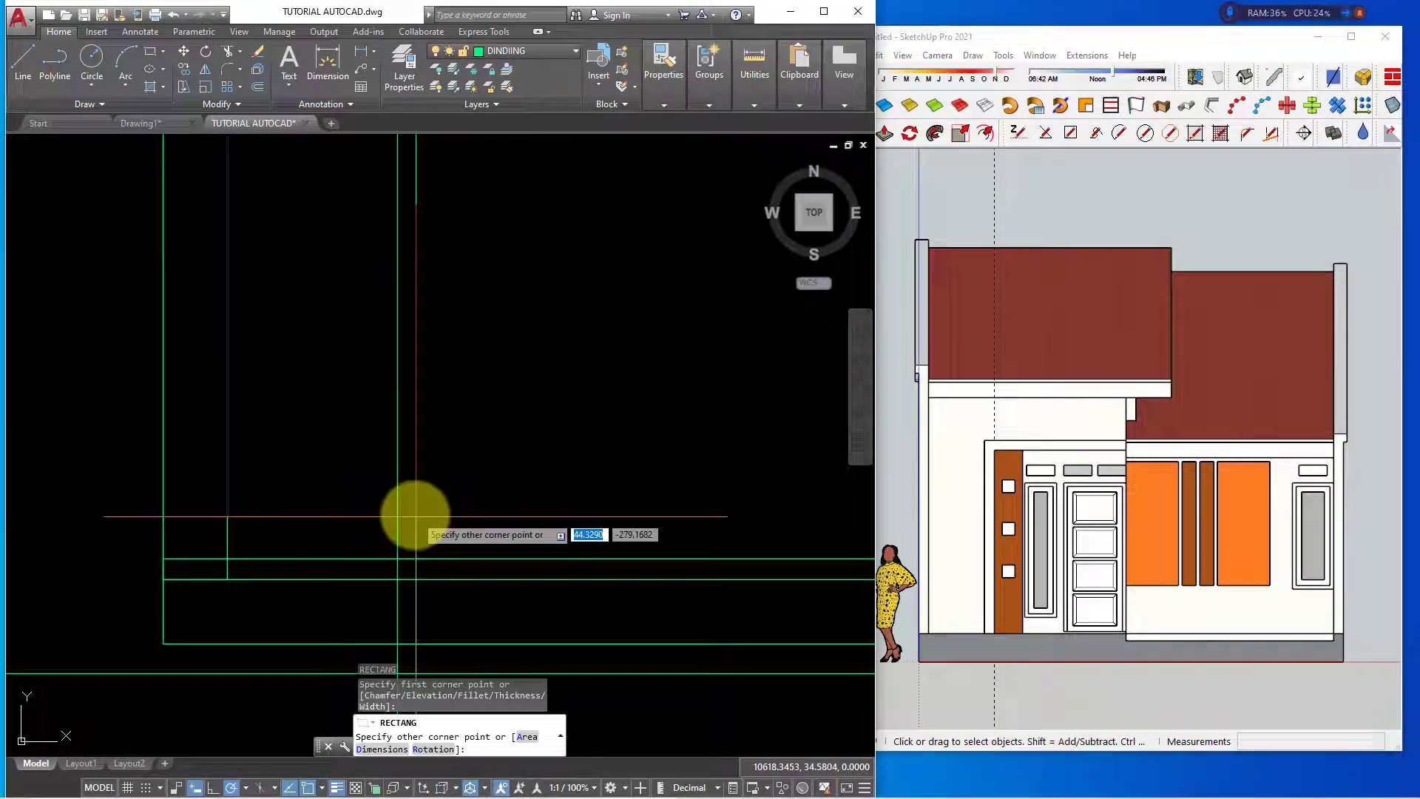
left_click(397, 579)
left_click(194, 559)
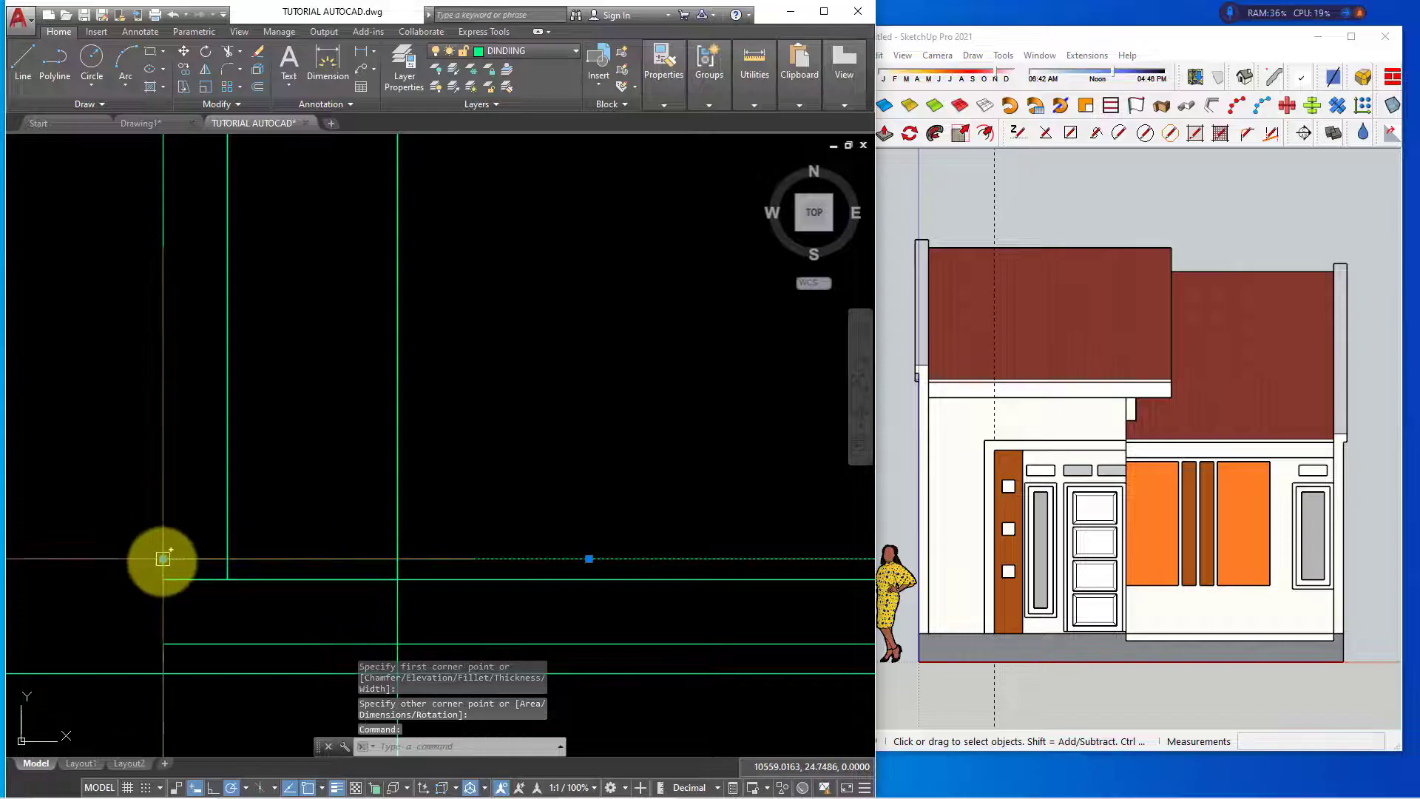
left_click(162, 559)
scroll(451, 548, "down", 2)
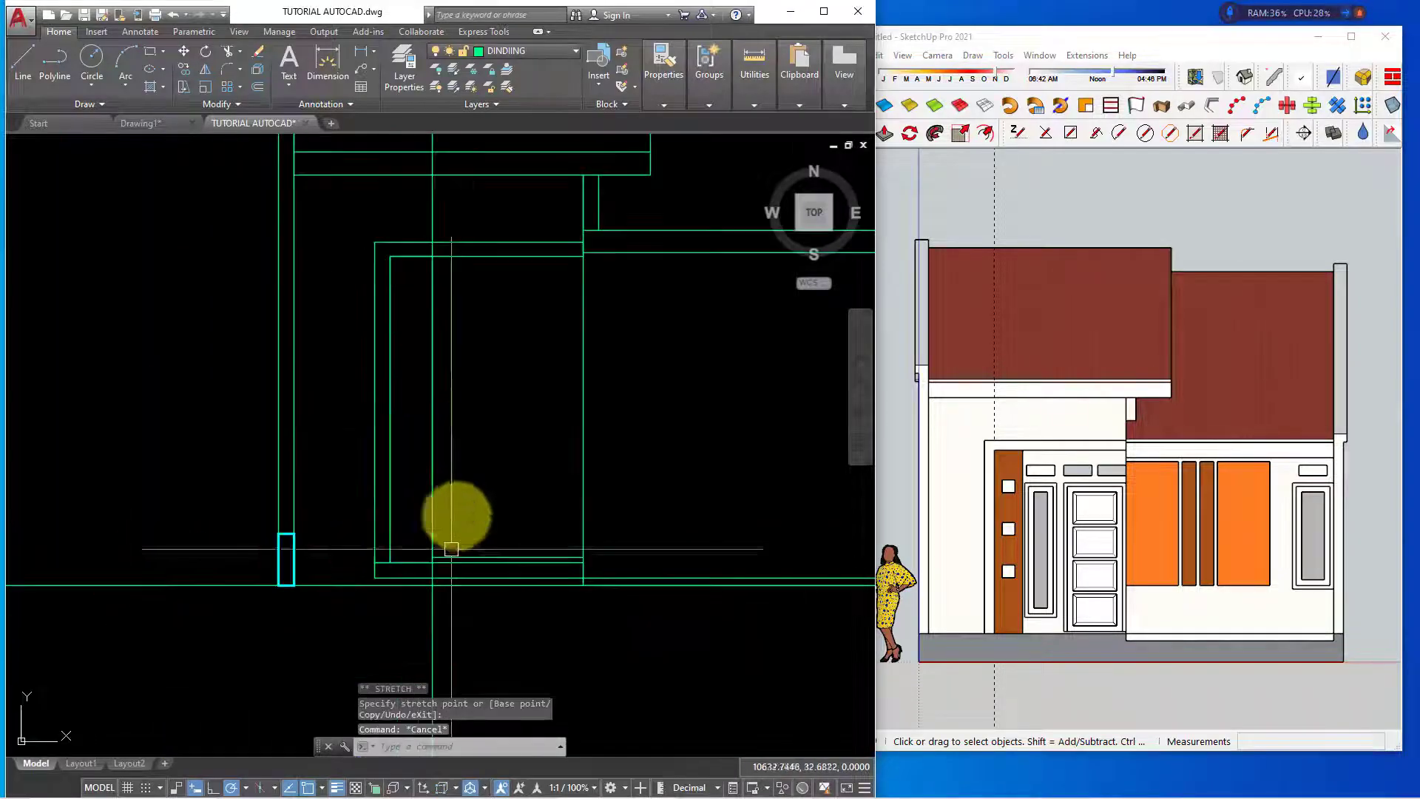
scroll(451, 549, "down", 2)
scroll(452, 444, "up", 2)
key("Escape")
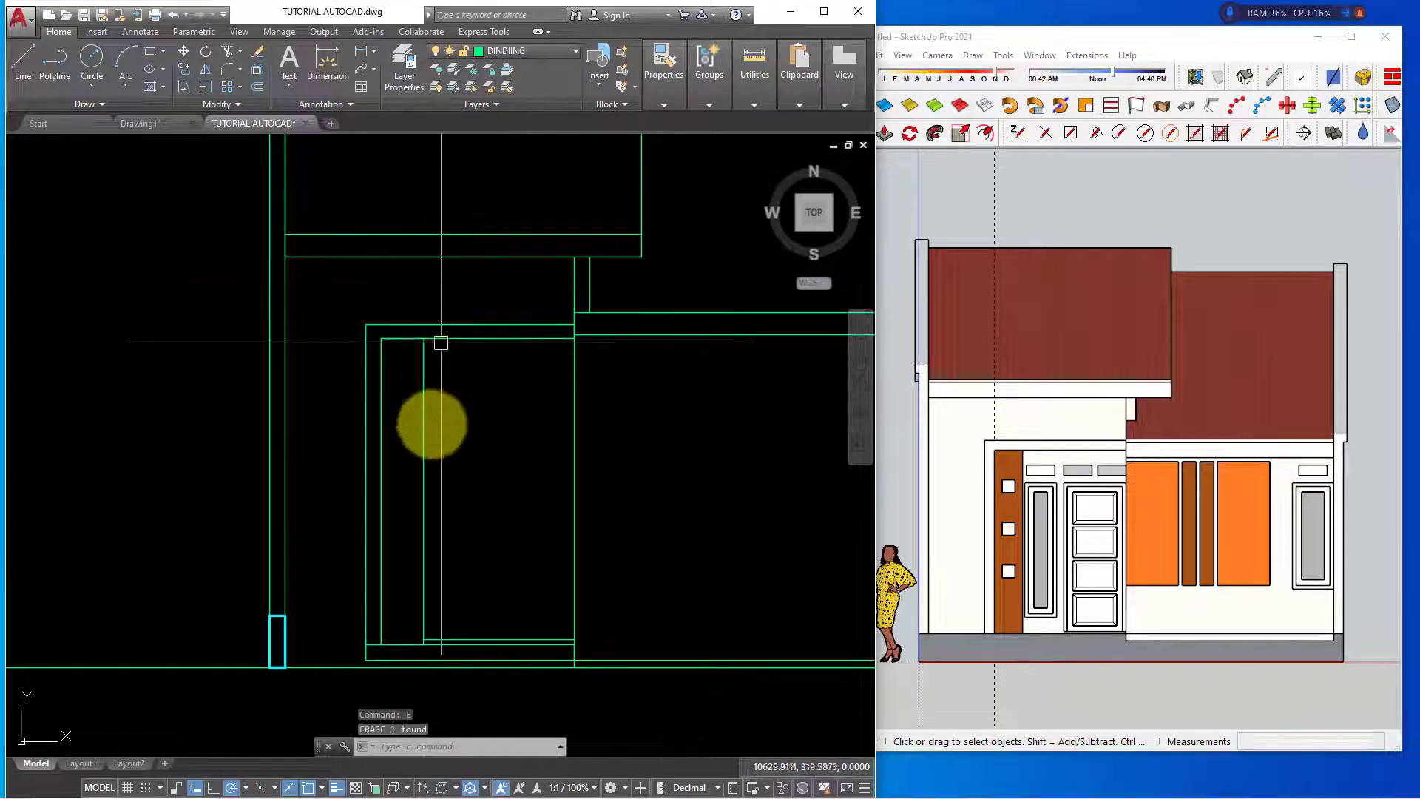
type("e")
key("Return")
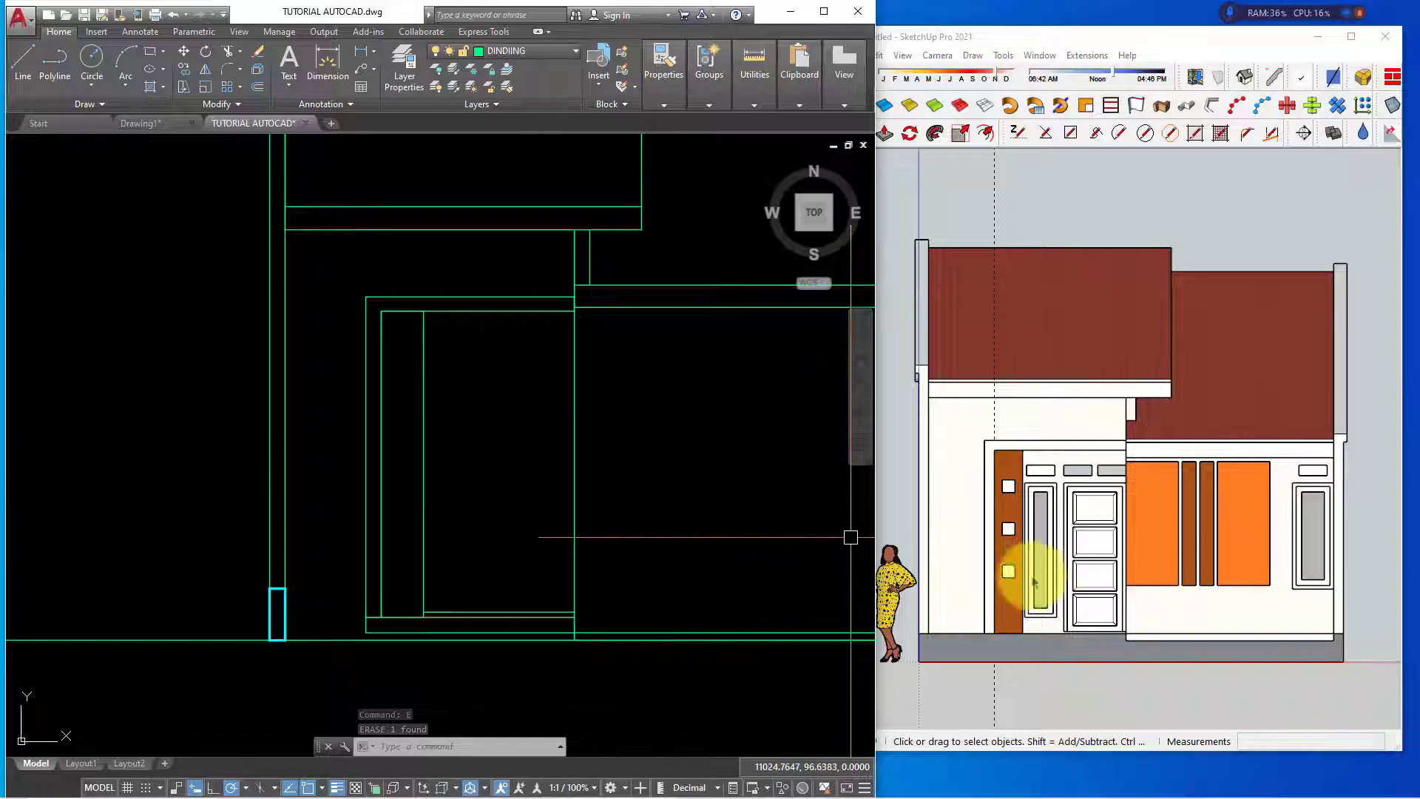
Draw a small 20×20 square near the door opening
left_click(148, 50)
left_click(484, 526)
type("20")
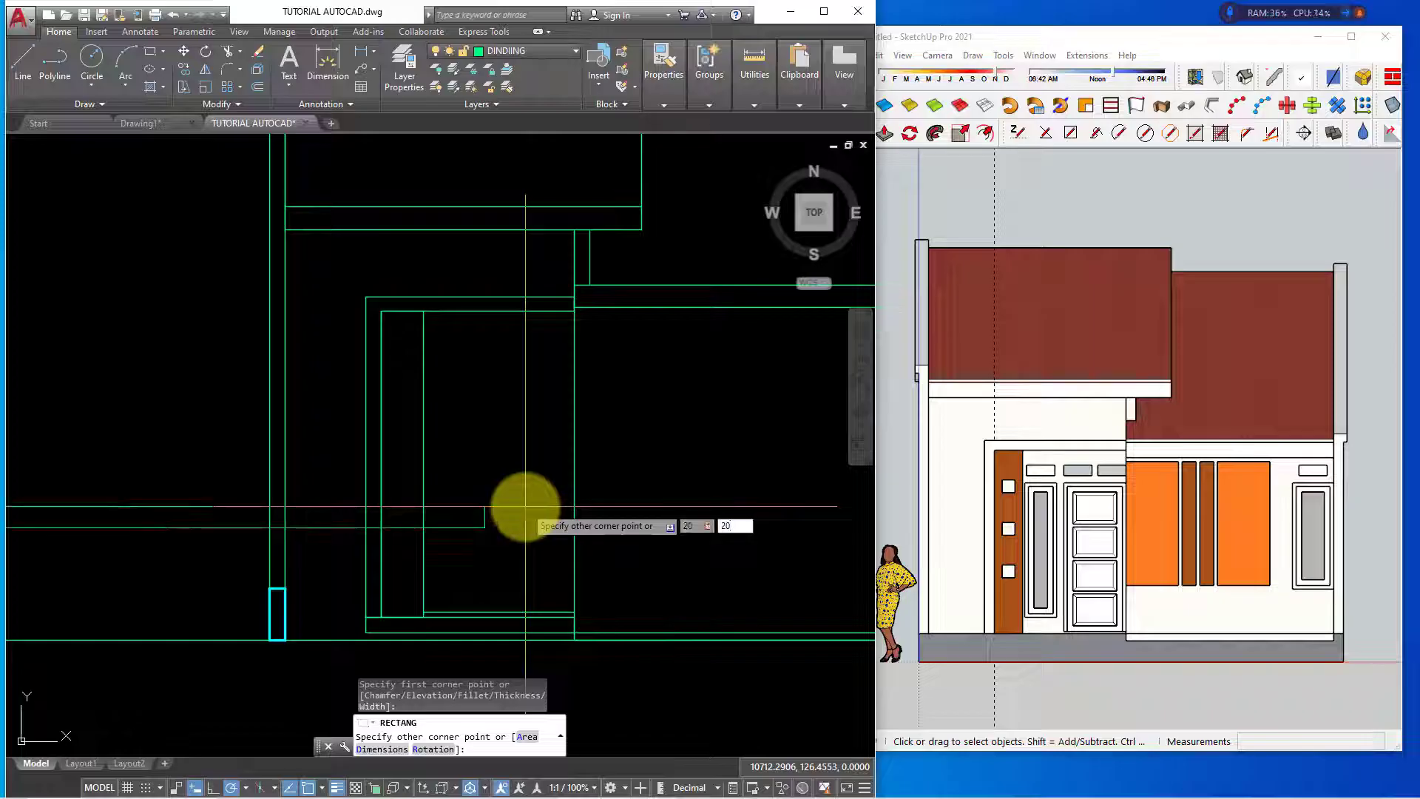
key("Return")
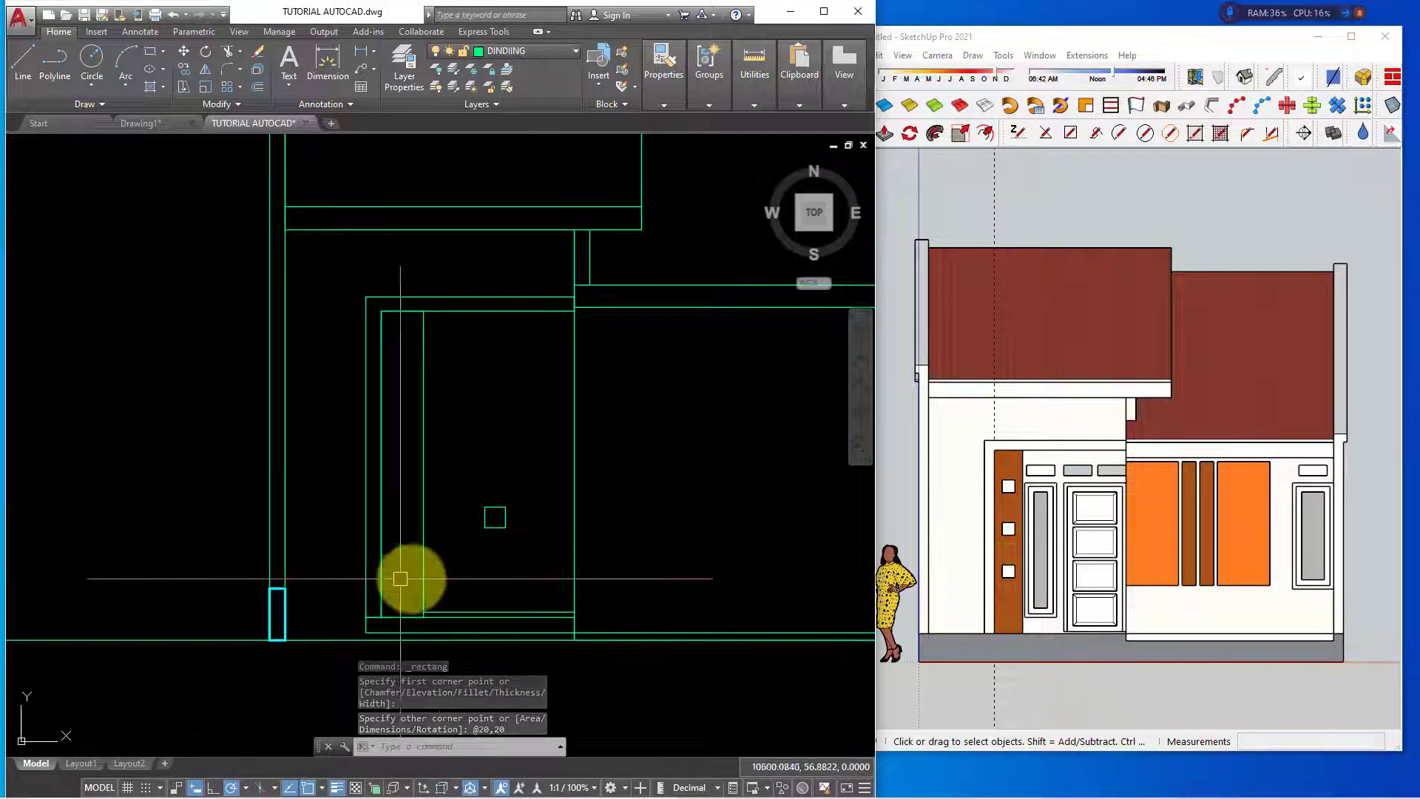
Place a horizontal construction line (XLINE) near the door bottom
type("xl")
key("Return")
type("h")
key("Return")
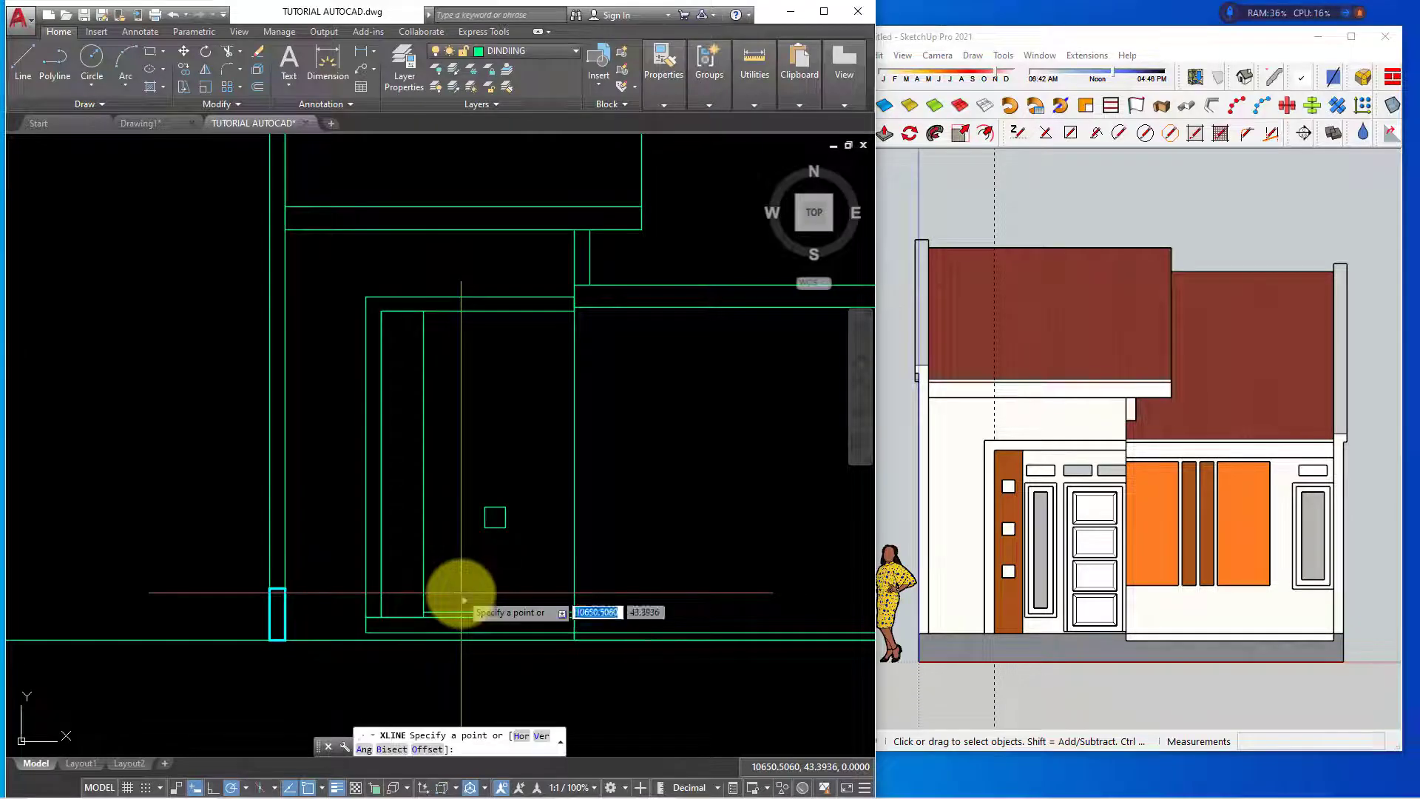
scroll(422, 616, "up", 2)
left_click(422, 616)
key("Escape")
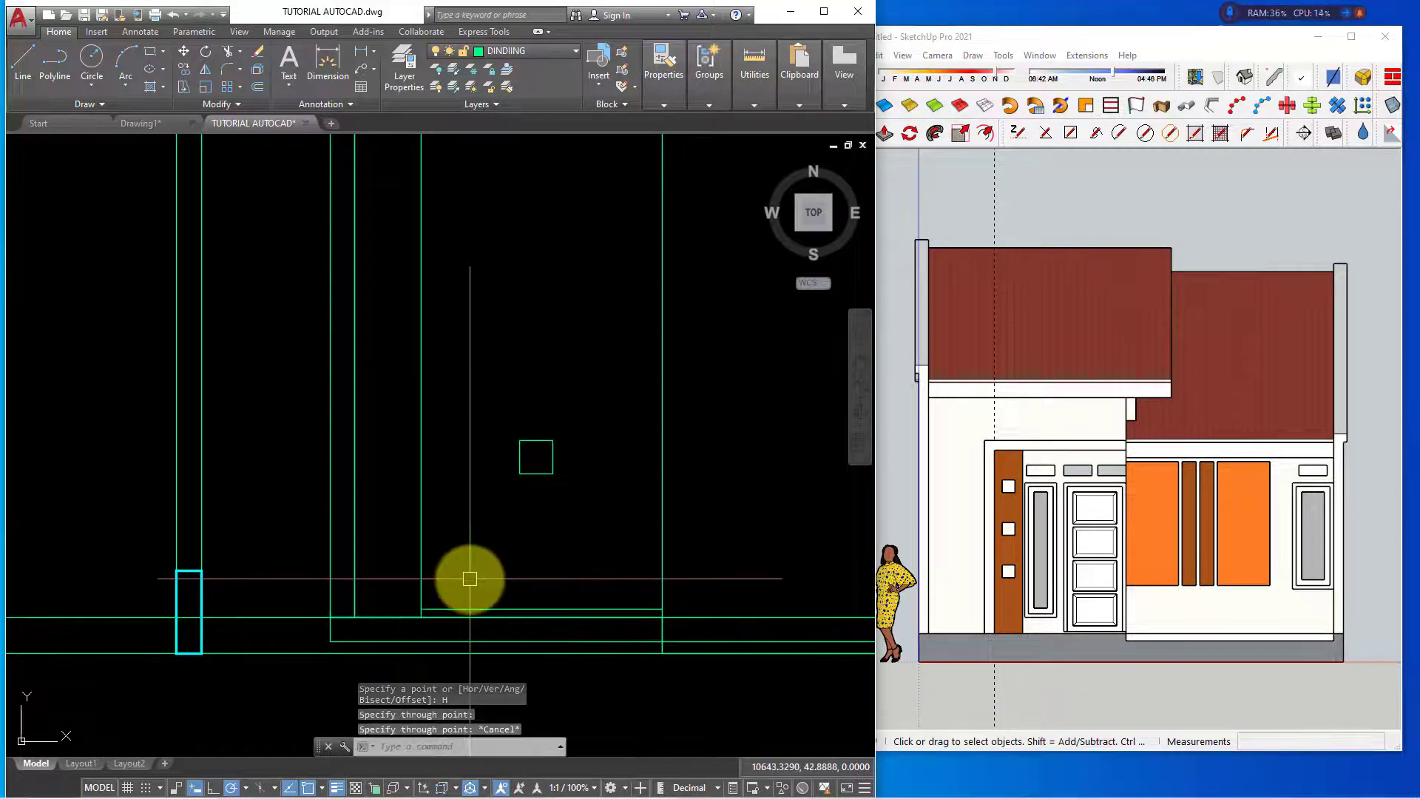
Offset the horizontal guide upward, then erase the extra horizontal line
key("Return")
key("Return")
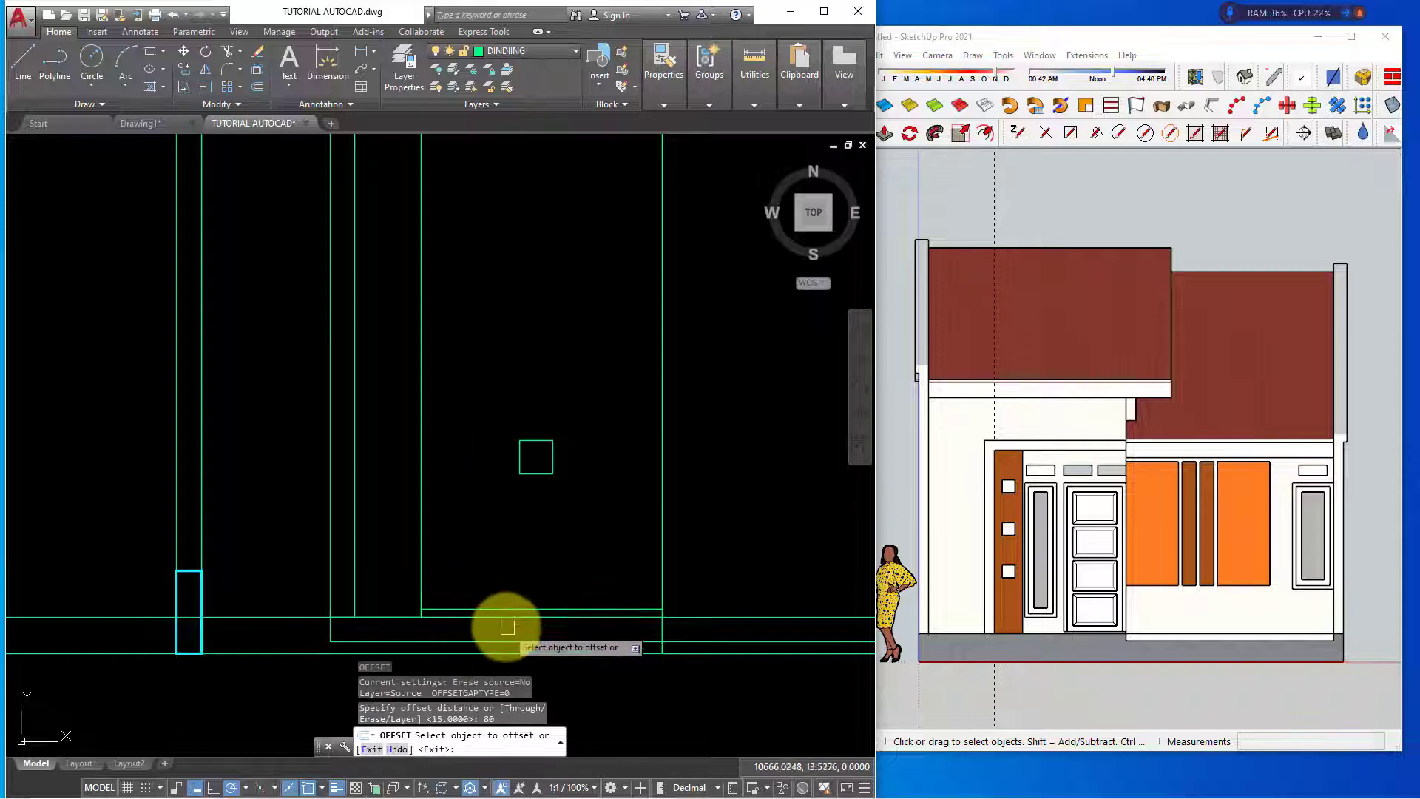
left_click(504, 620)
left_click(484, 542)
key("Escape")
scroll(497, 539, "down", 2)
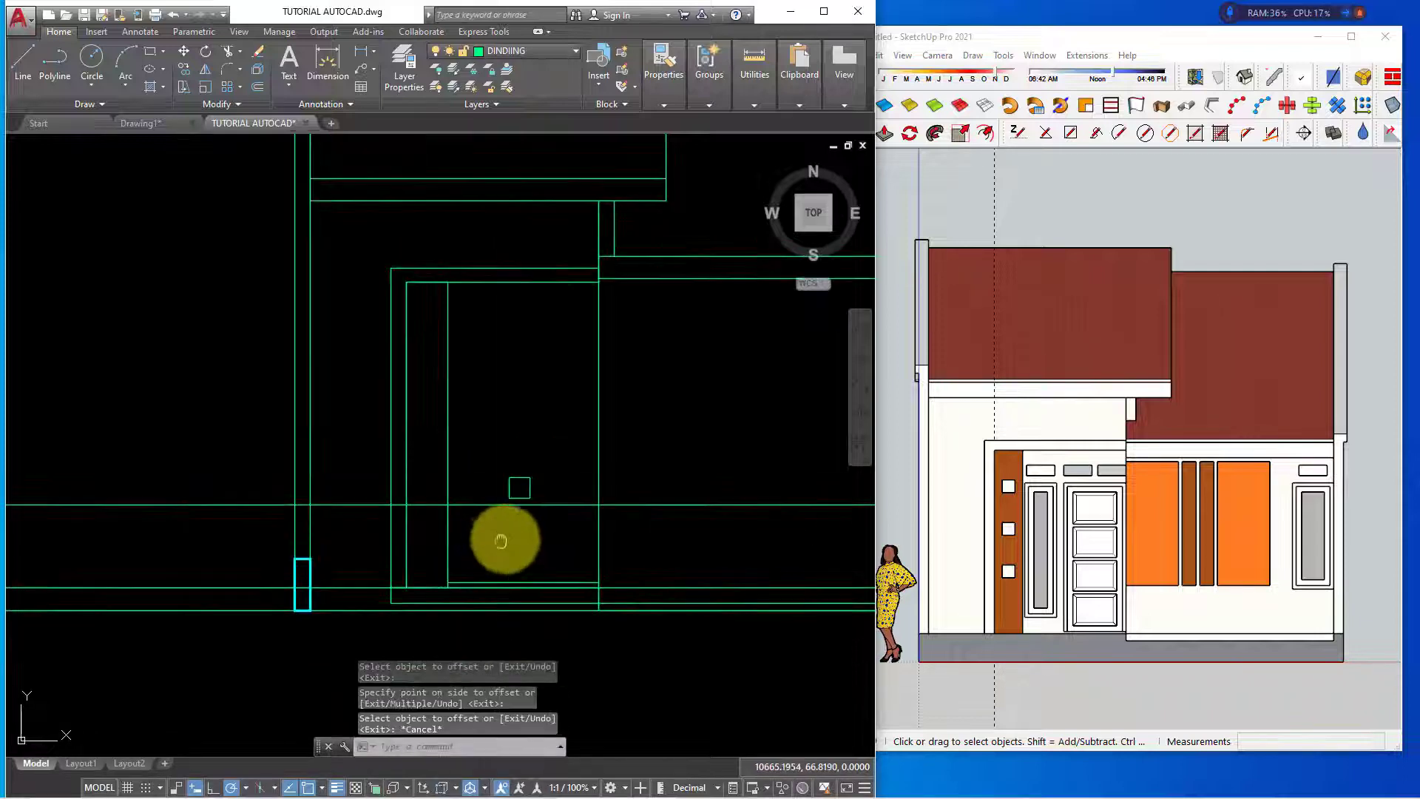
scroll(479, 524, "up", 2)
left_click(466, 491)
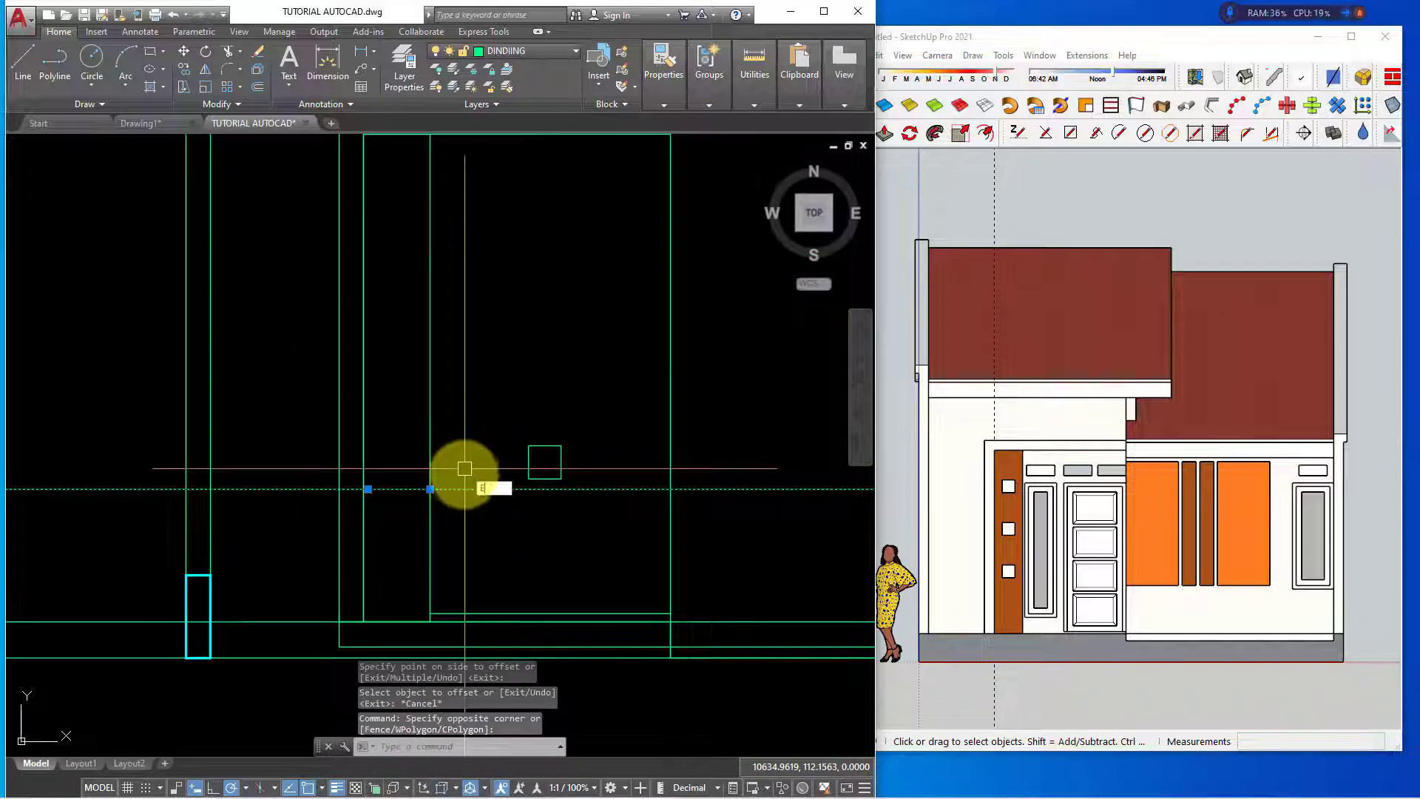
key("Return")
Offset the bottom line 100 units upward as a height guide
key("Return")
type("100")
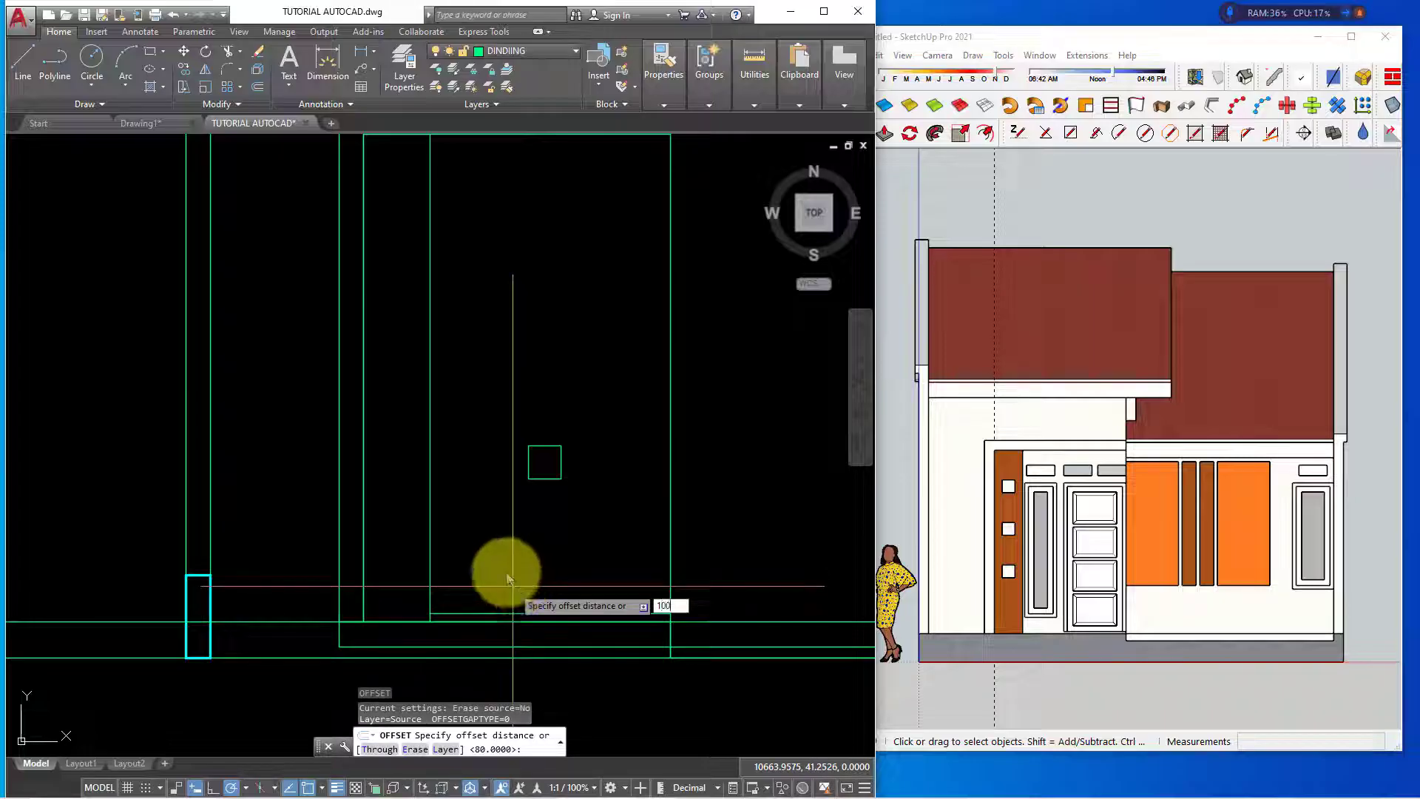
key("Return")
left_click(722, 622)
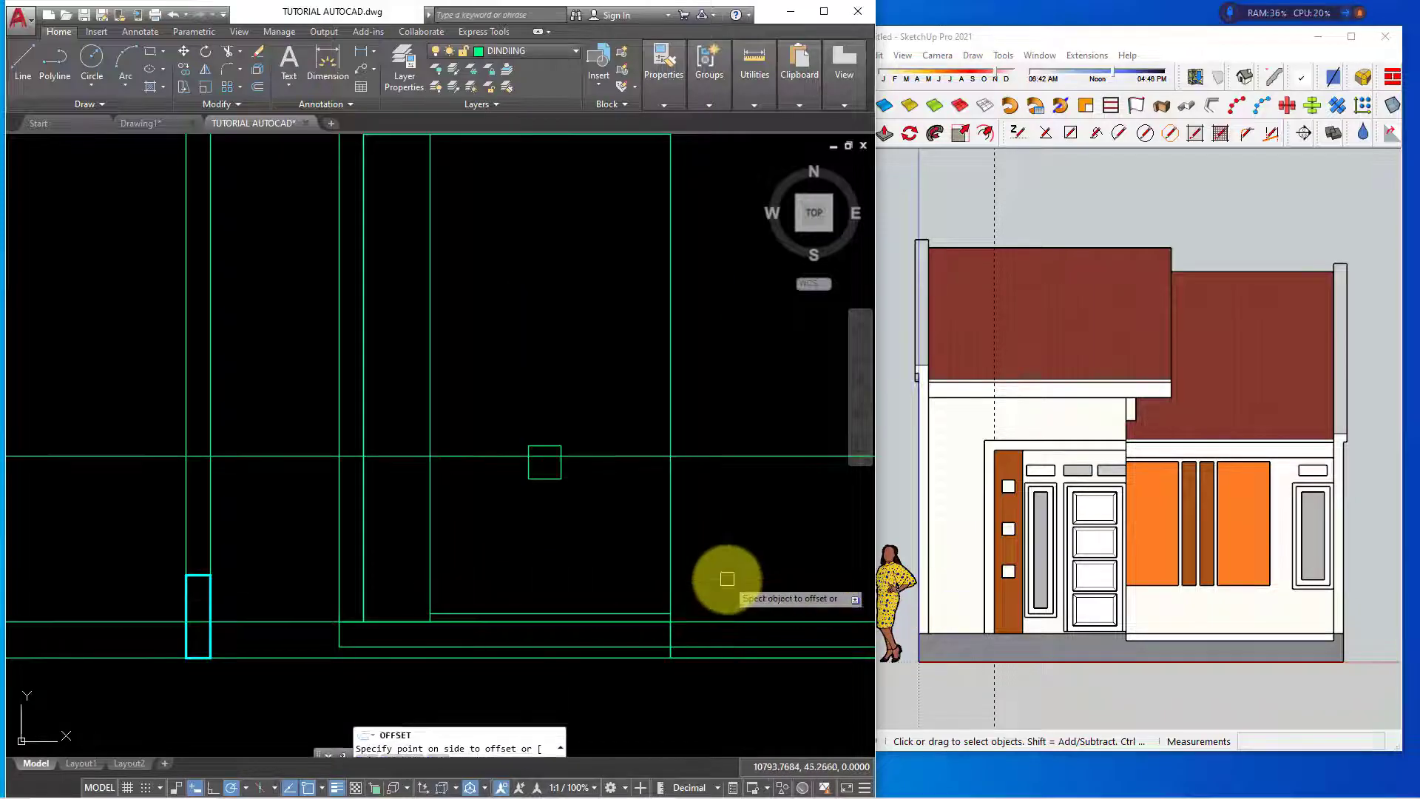
left_click(722, 589)
key("Escape")
Add a vertical construction line through the centre of the wall strip
scroll(723, 590, "down", 3)
scroll(615, 523, "up", 3)
left_click_drag(574, 460, 685, 542)
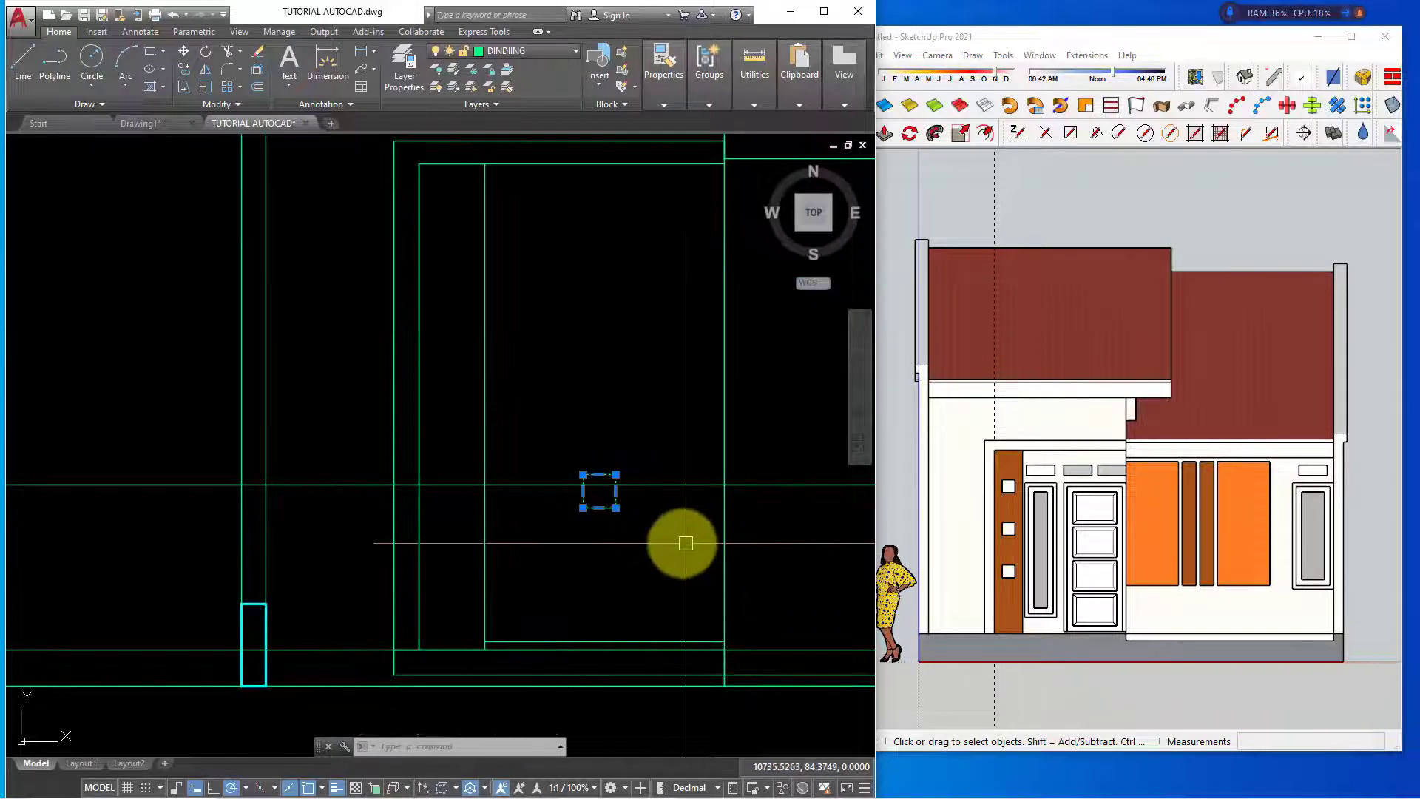
key("Return")
key("Escape")
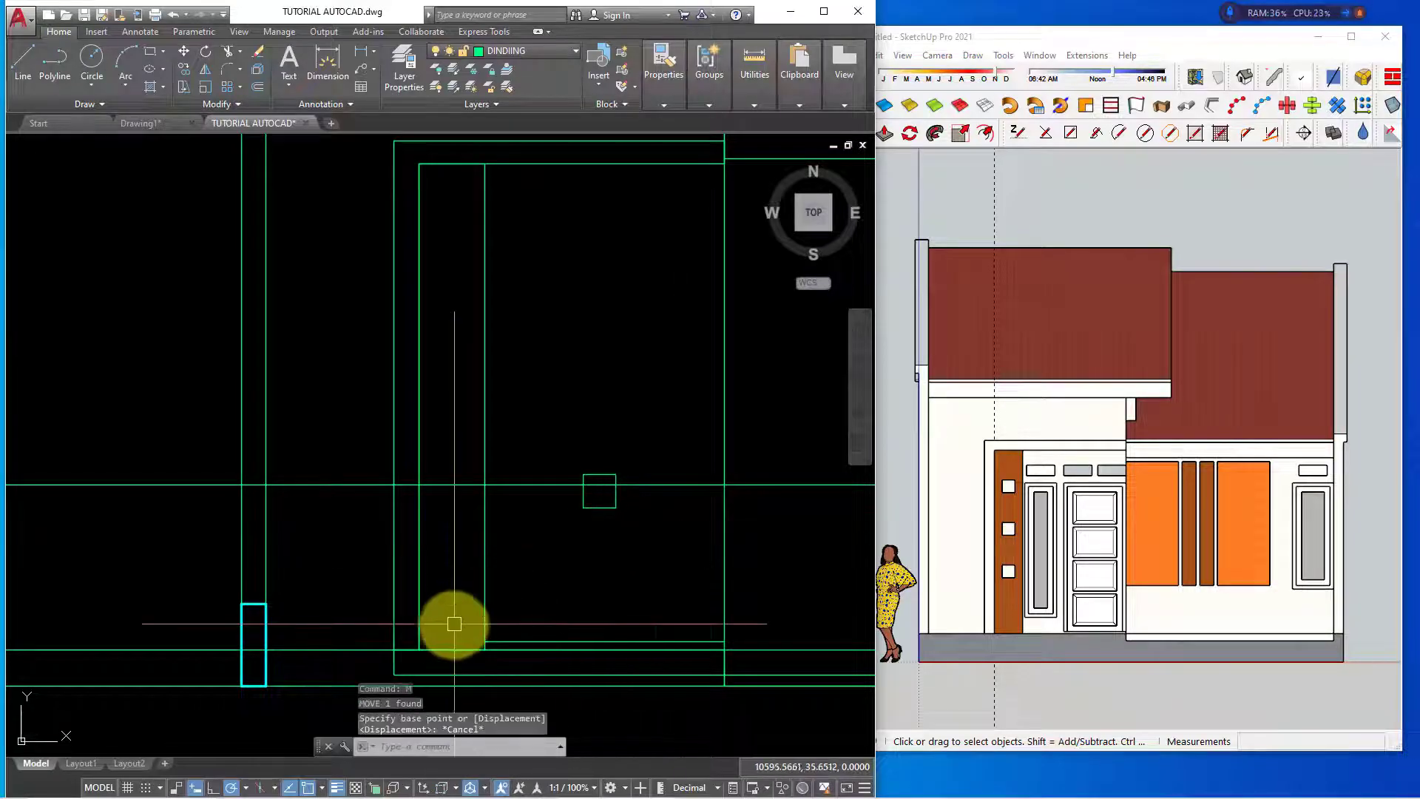
key("Return")
type("v")
key("Return")
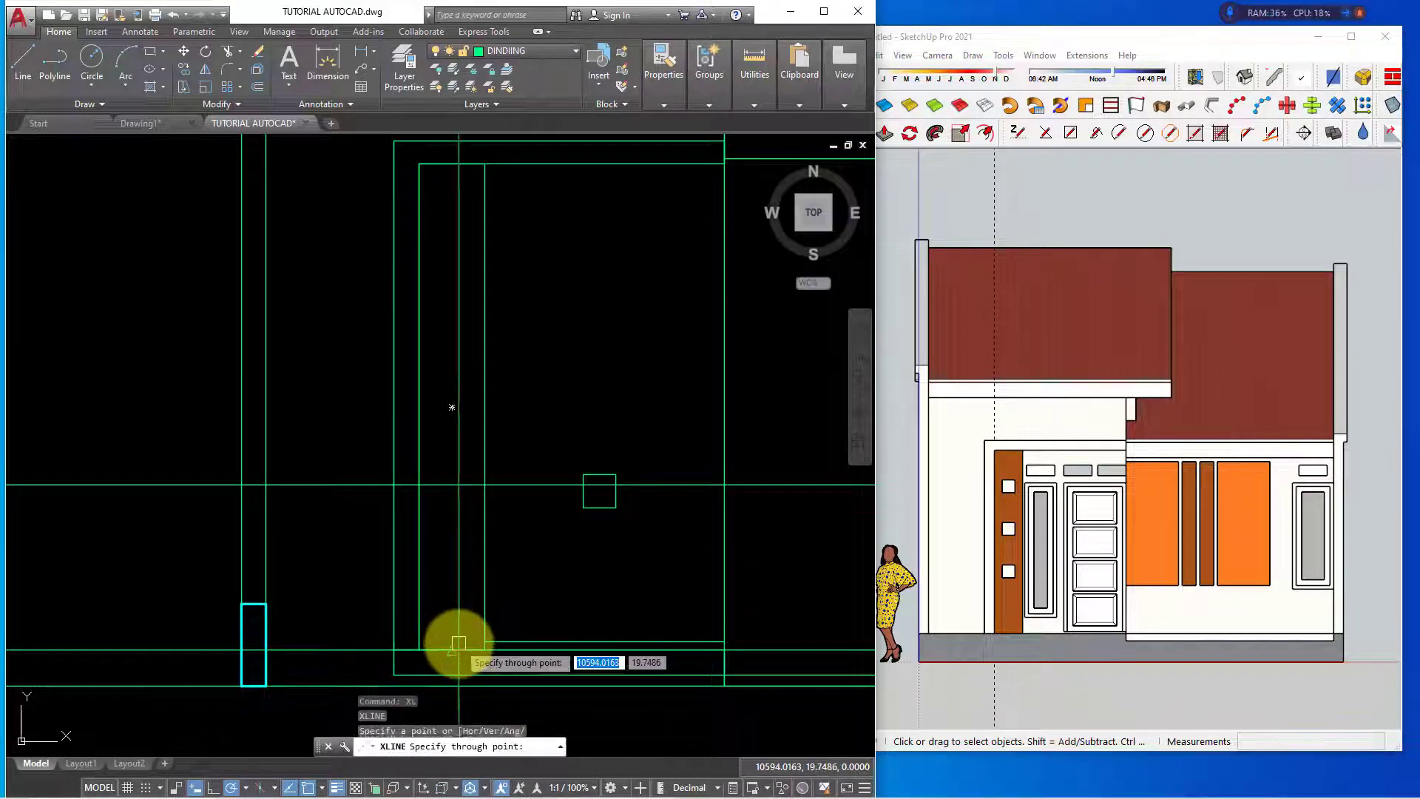
left_click(452, 643)
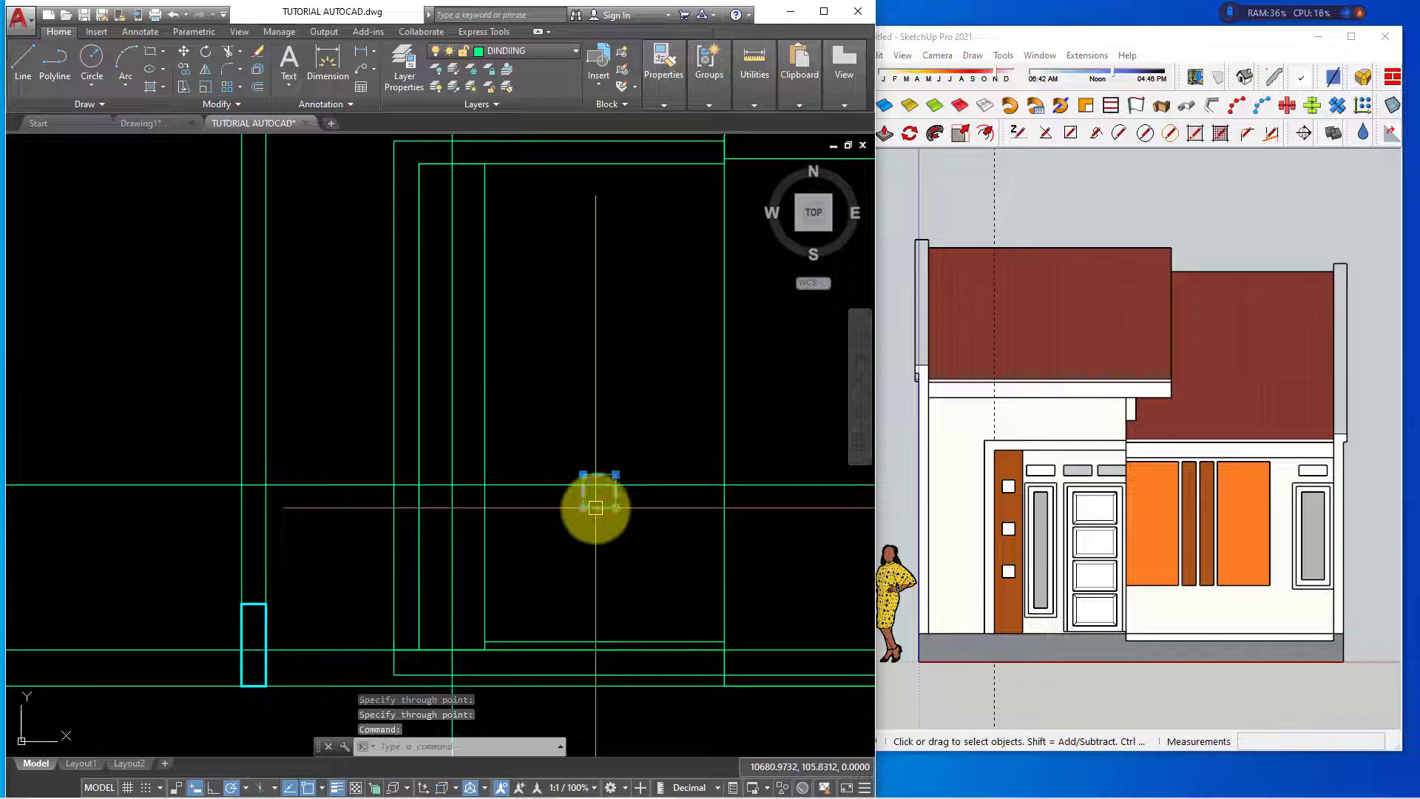
Move the square onto the guides' intersection and erase both guide lines
type("m")
key("Return")
left_click(600, 491)
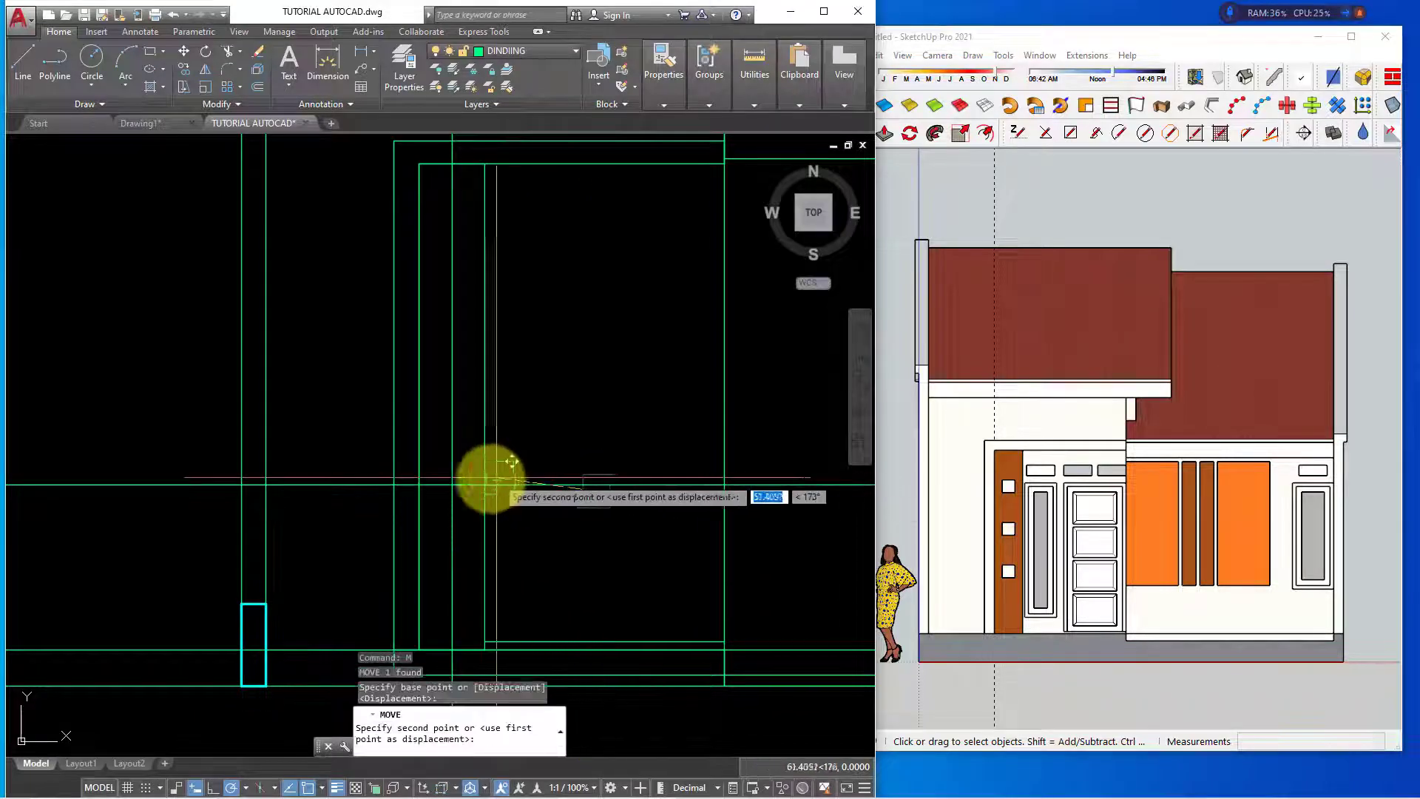
left_click(452, 485)
left_click_drag(593, 507, 469, 539)
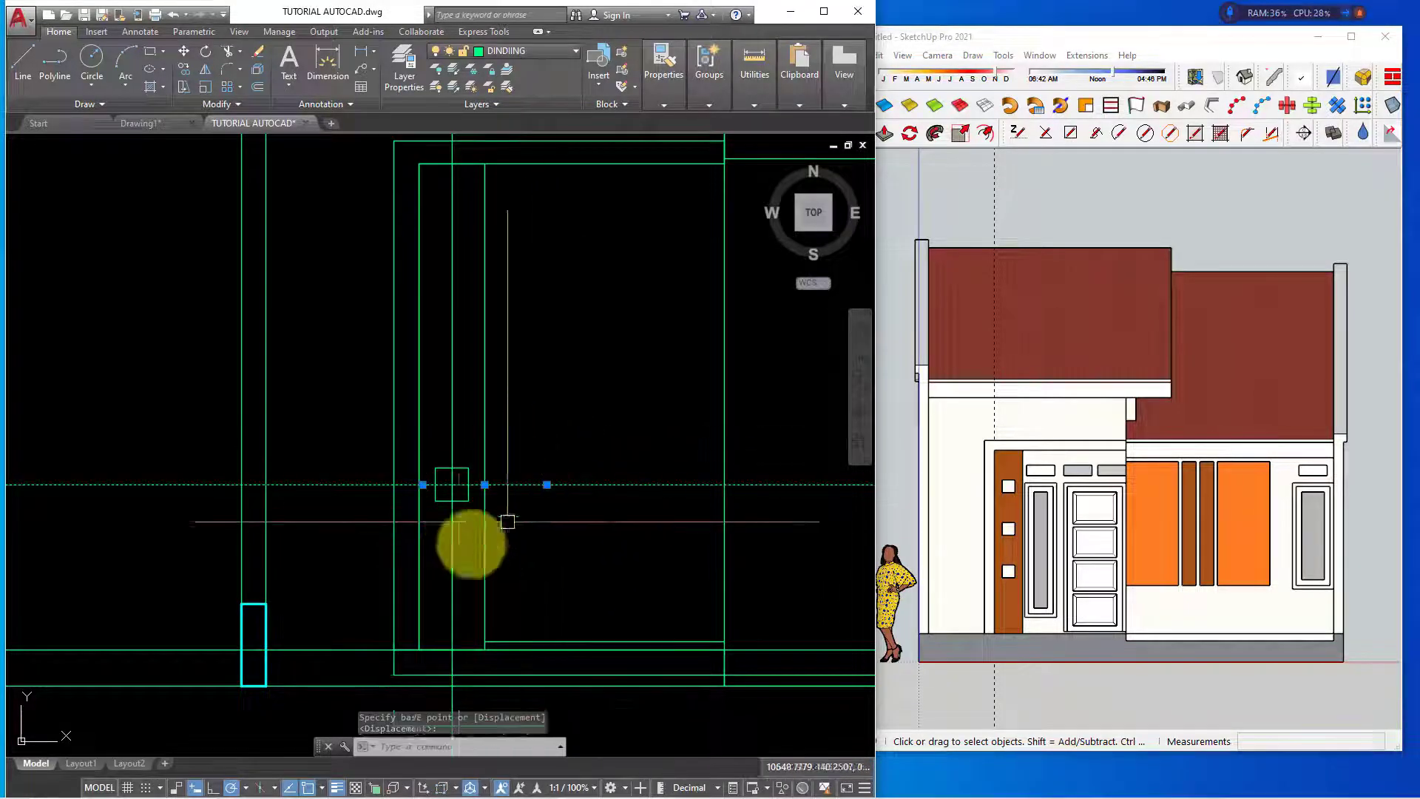
type("e")
key("Return")
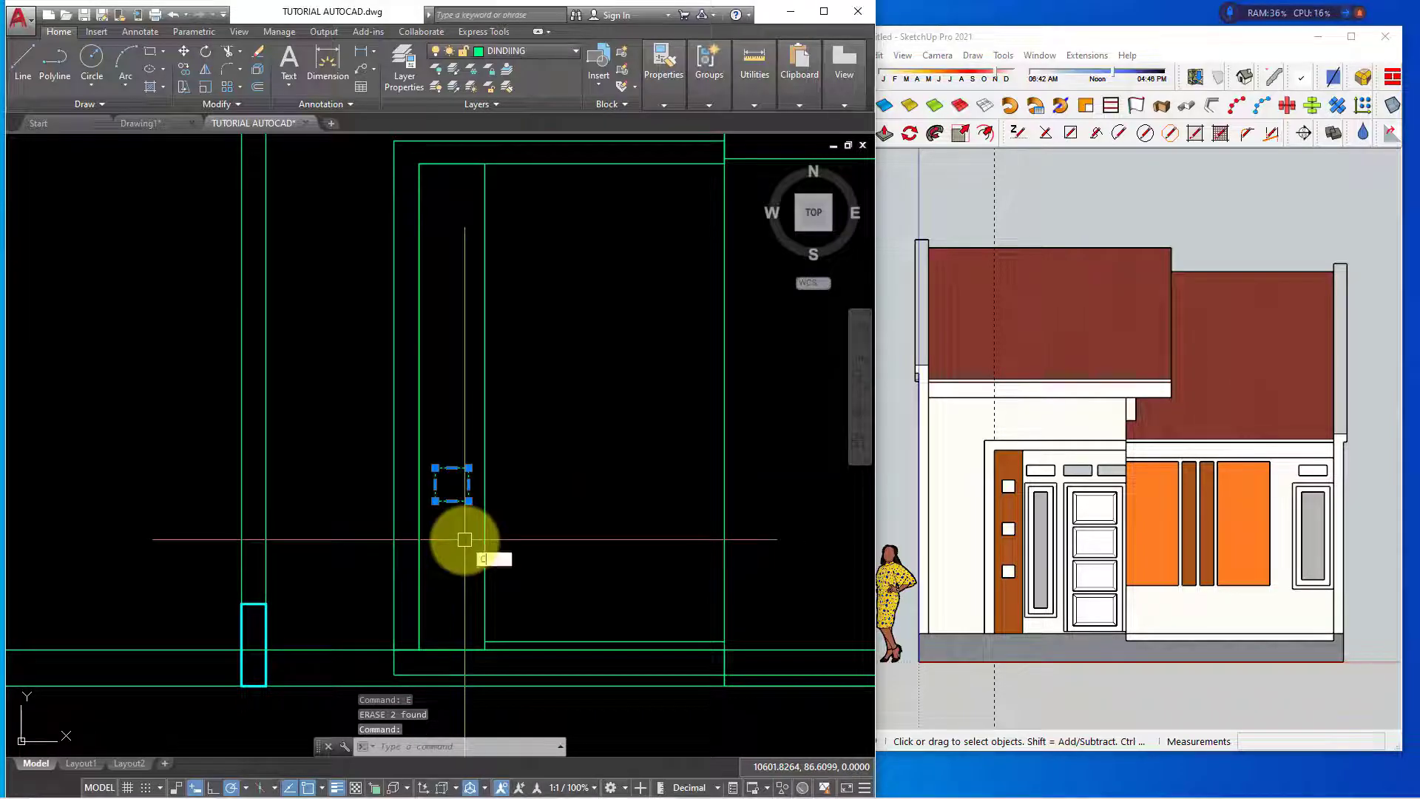
Copy the vent square 70 units upward, replacing an undone 30-unit copy
type("o")
key("Return")
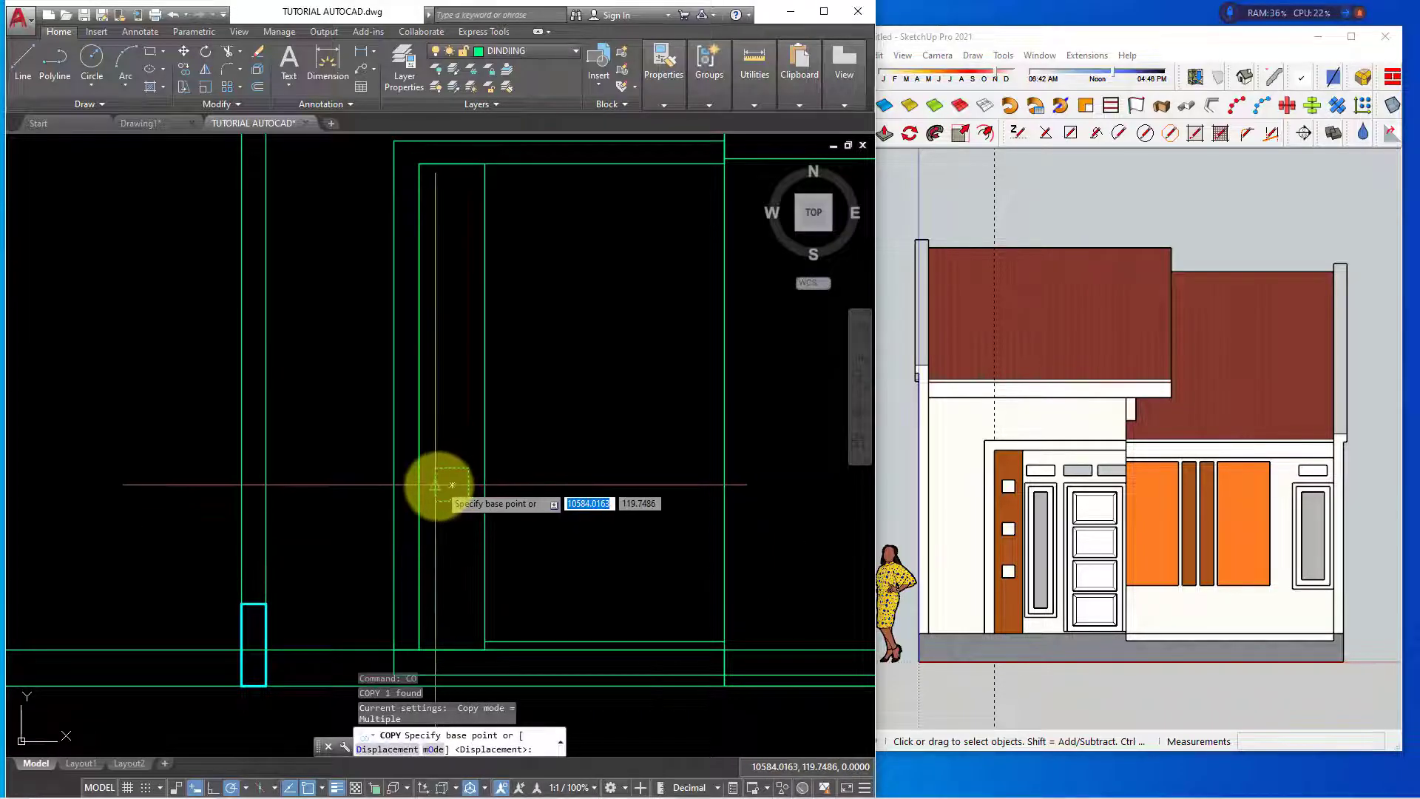
left_click(451, 484)
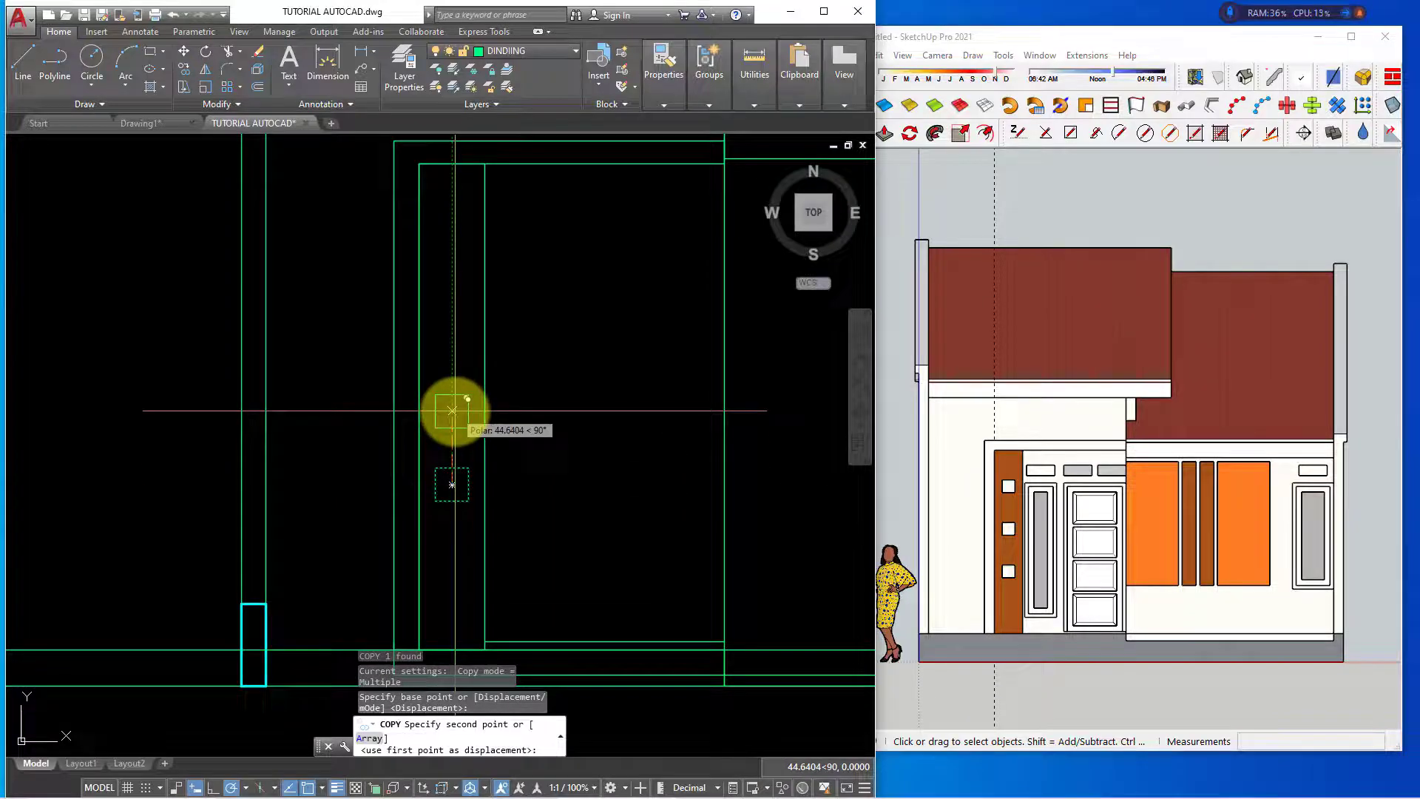
type("30")
type("30")
key("Return")
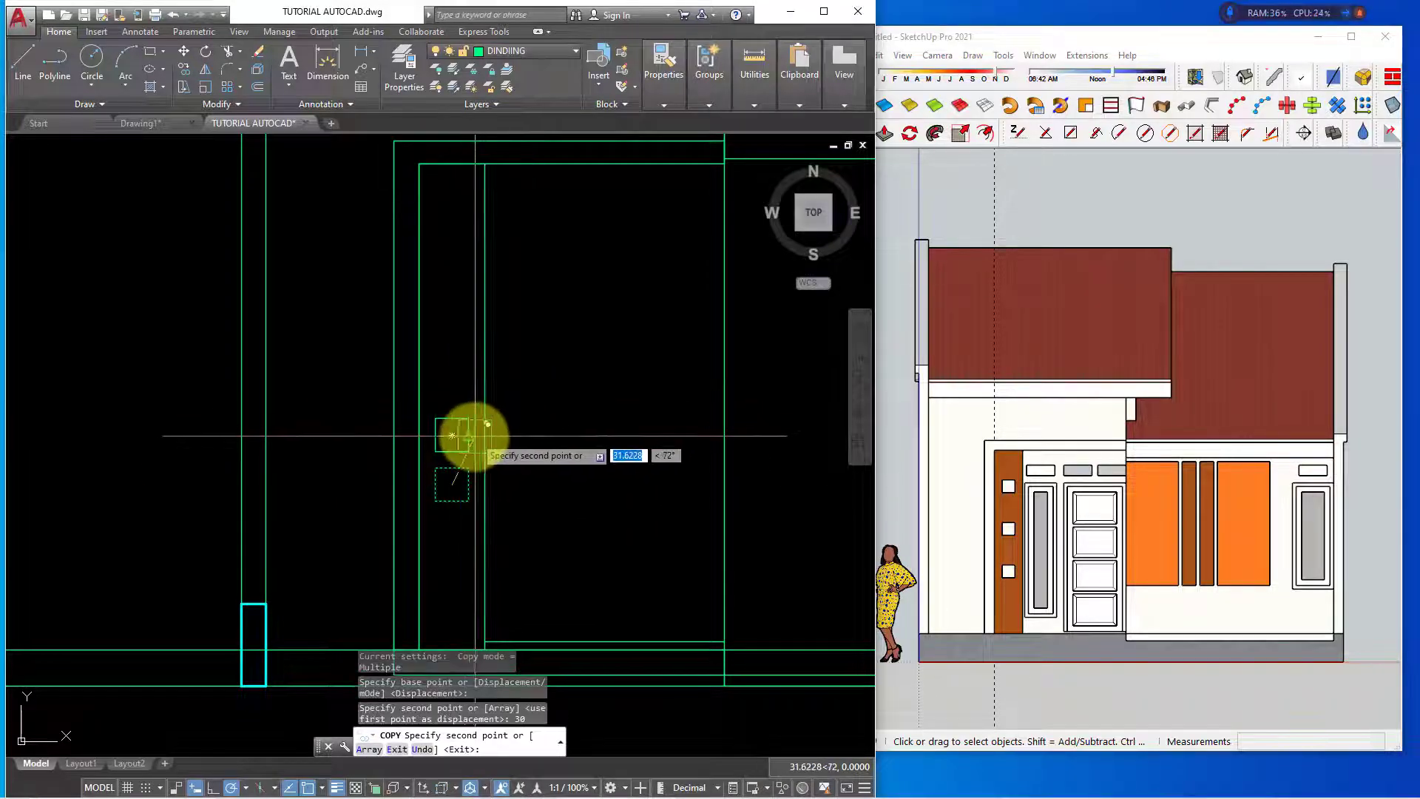
key("ctrl+z")
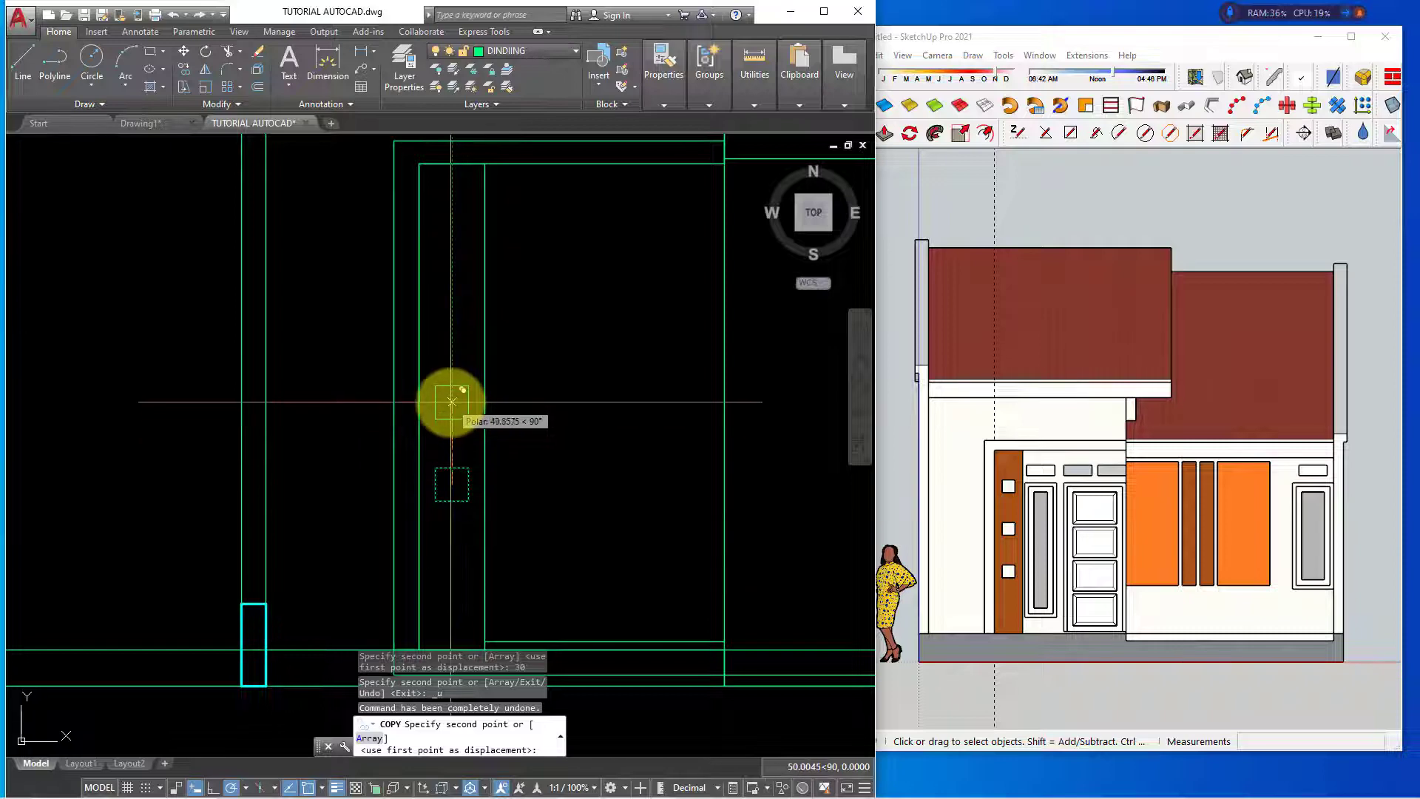
type("70")
key("Return")
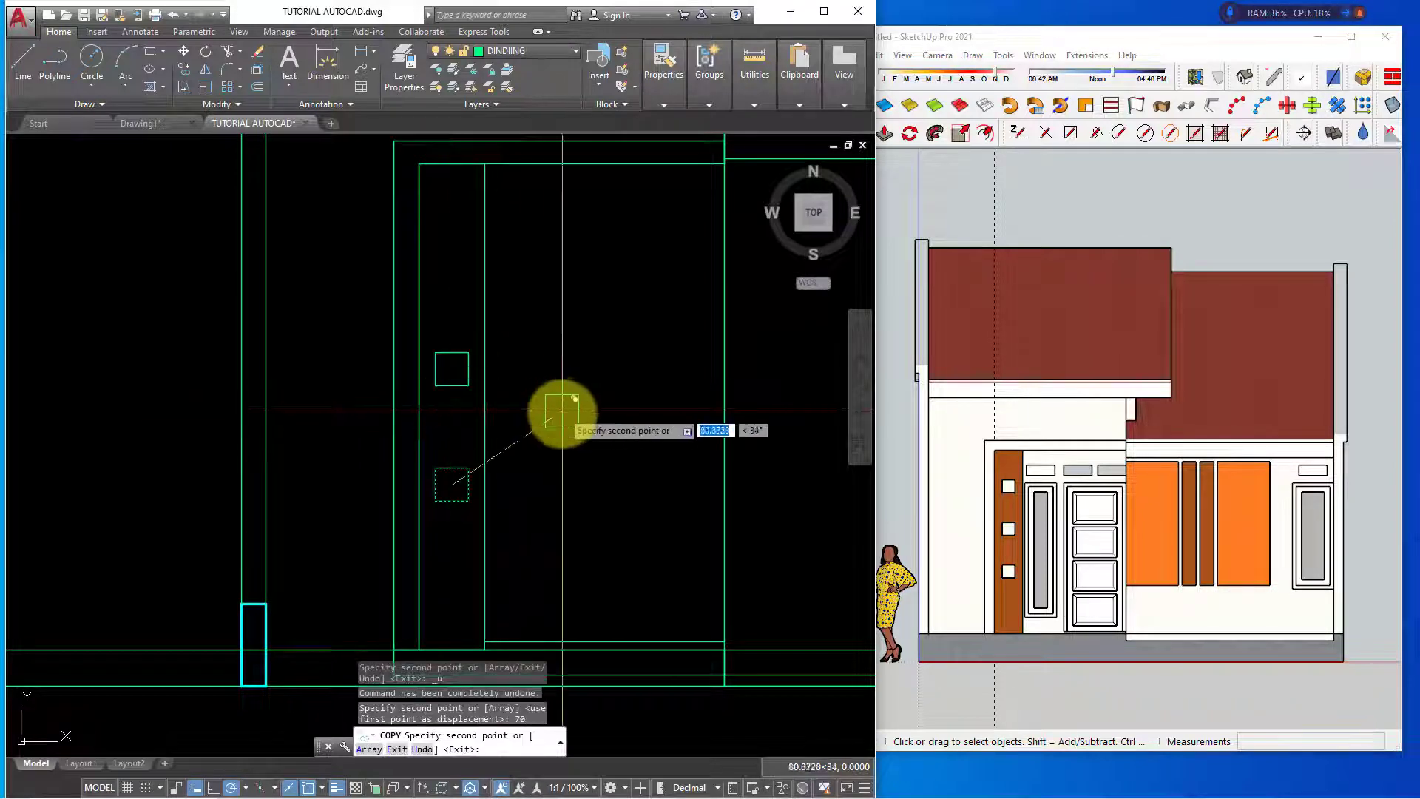
key("Return")
Copy the upper square another 70 units up to make the third vent
left_click(458, 384)
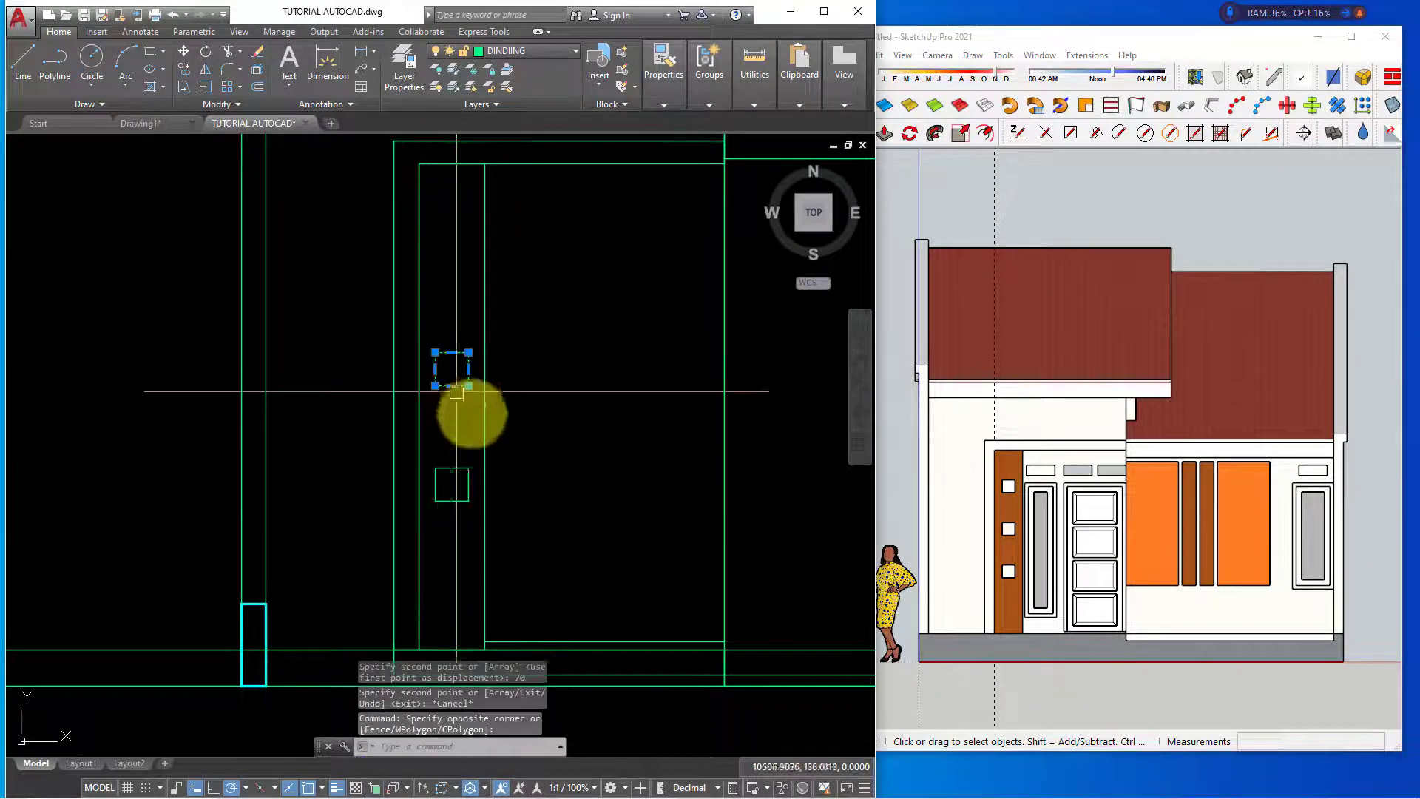
type("CO")
key("Return")
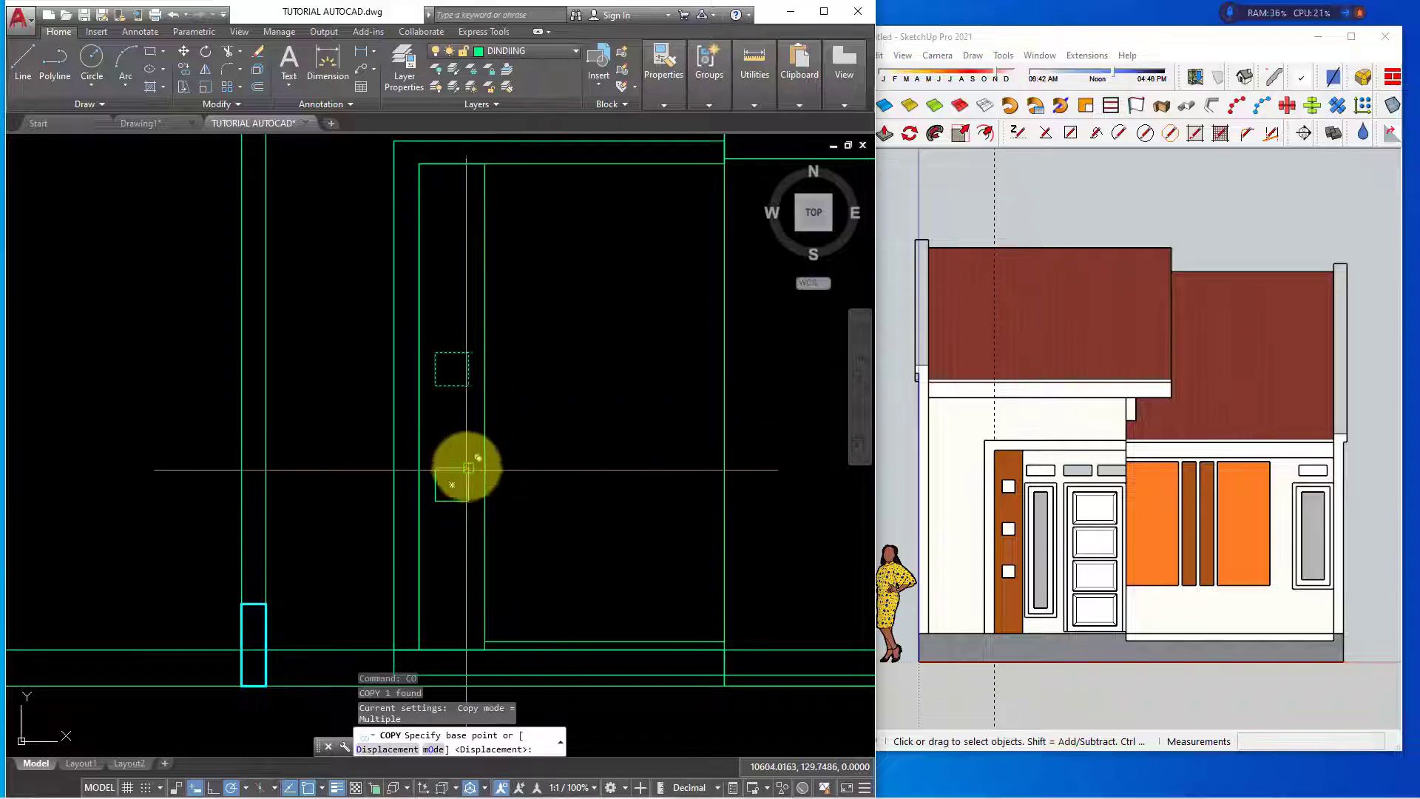
left_click(468, 468)
key("Return")
key("Escape")
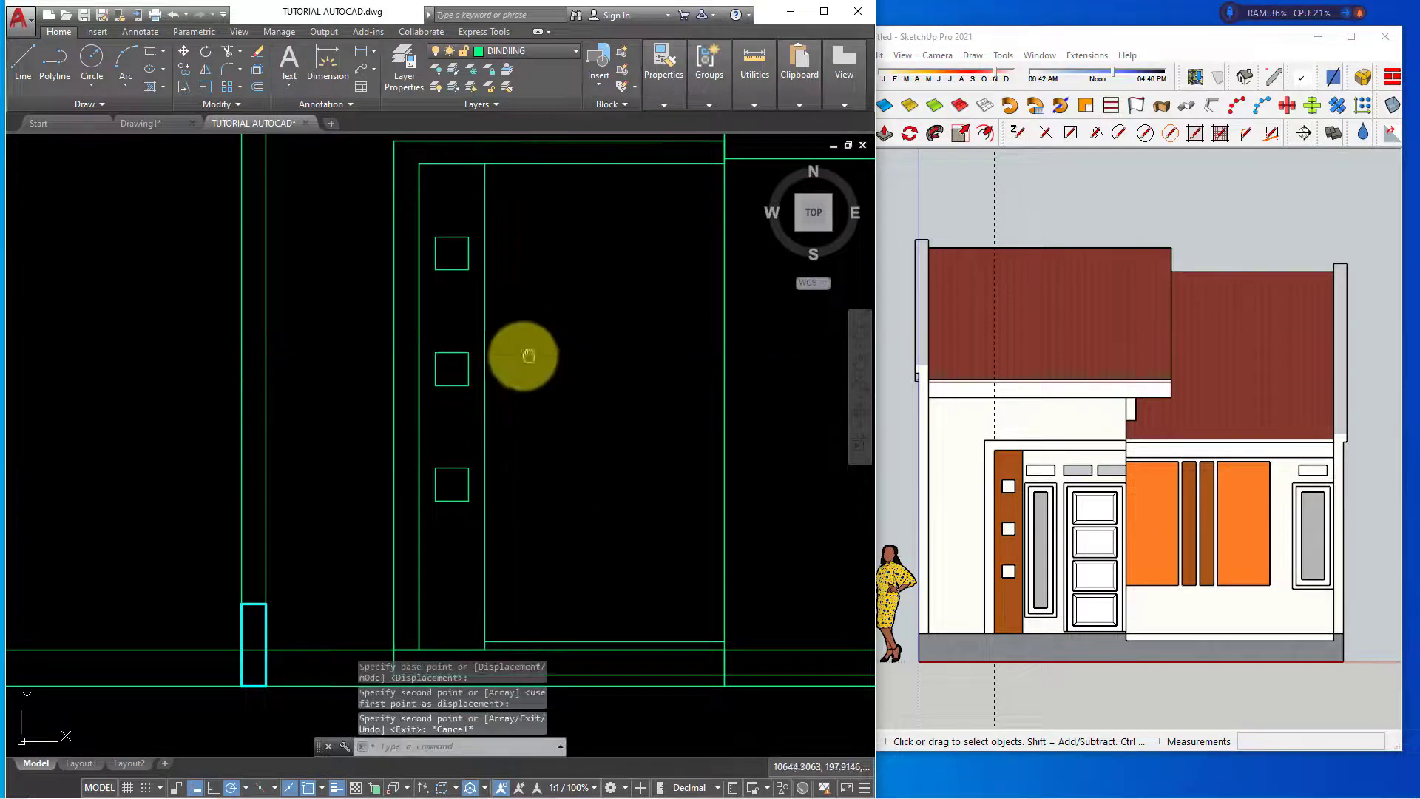
middle_click_drag(526, 355, 490, 361)
Measure the vent square spacing with two linear dimensions, cancelling both
left_click(360, 59)
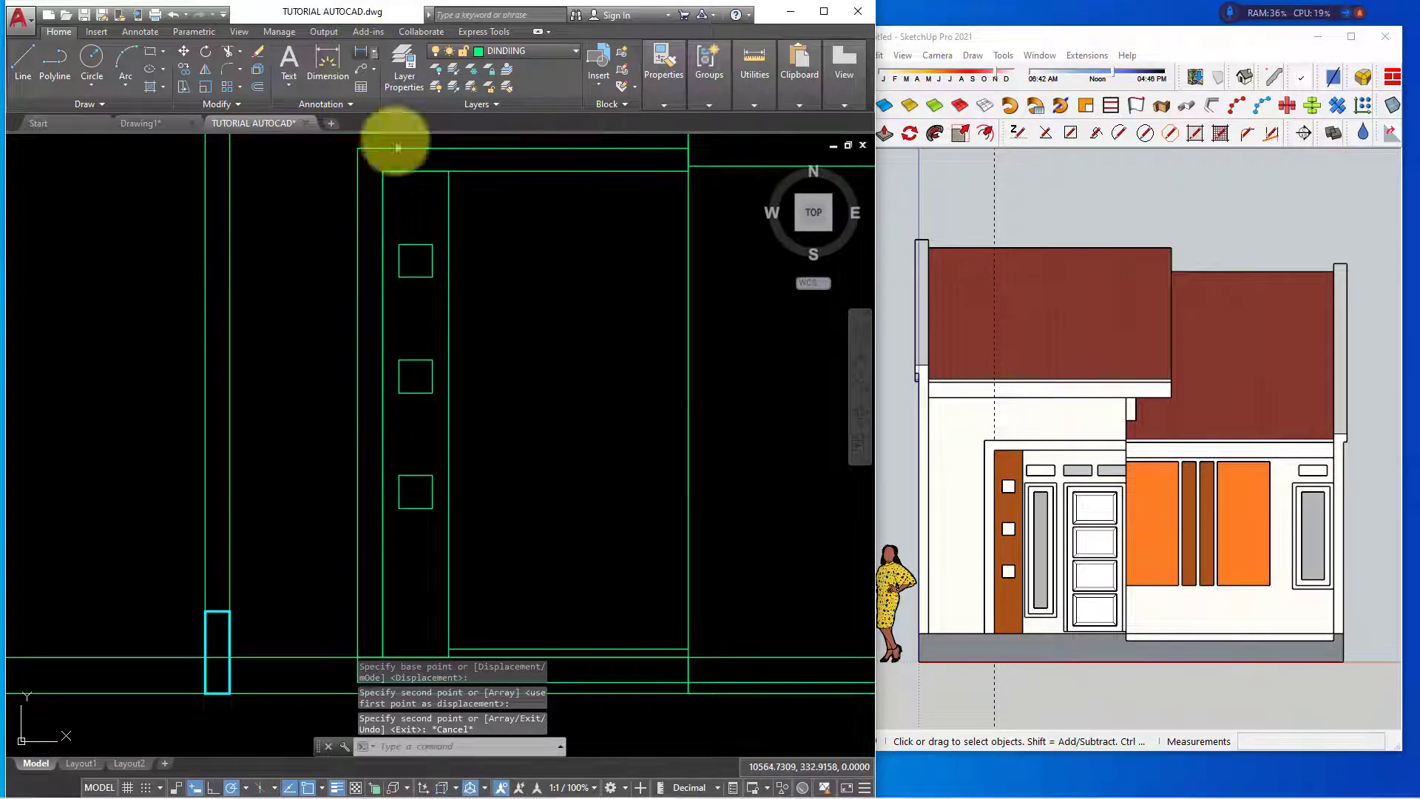
left_click(432, 277)
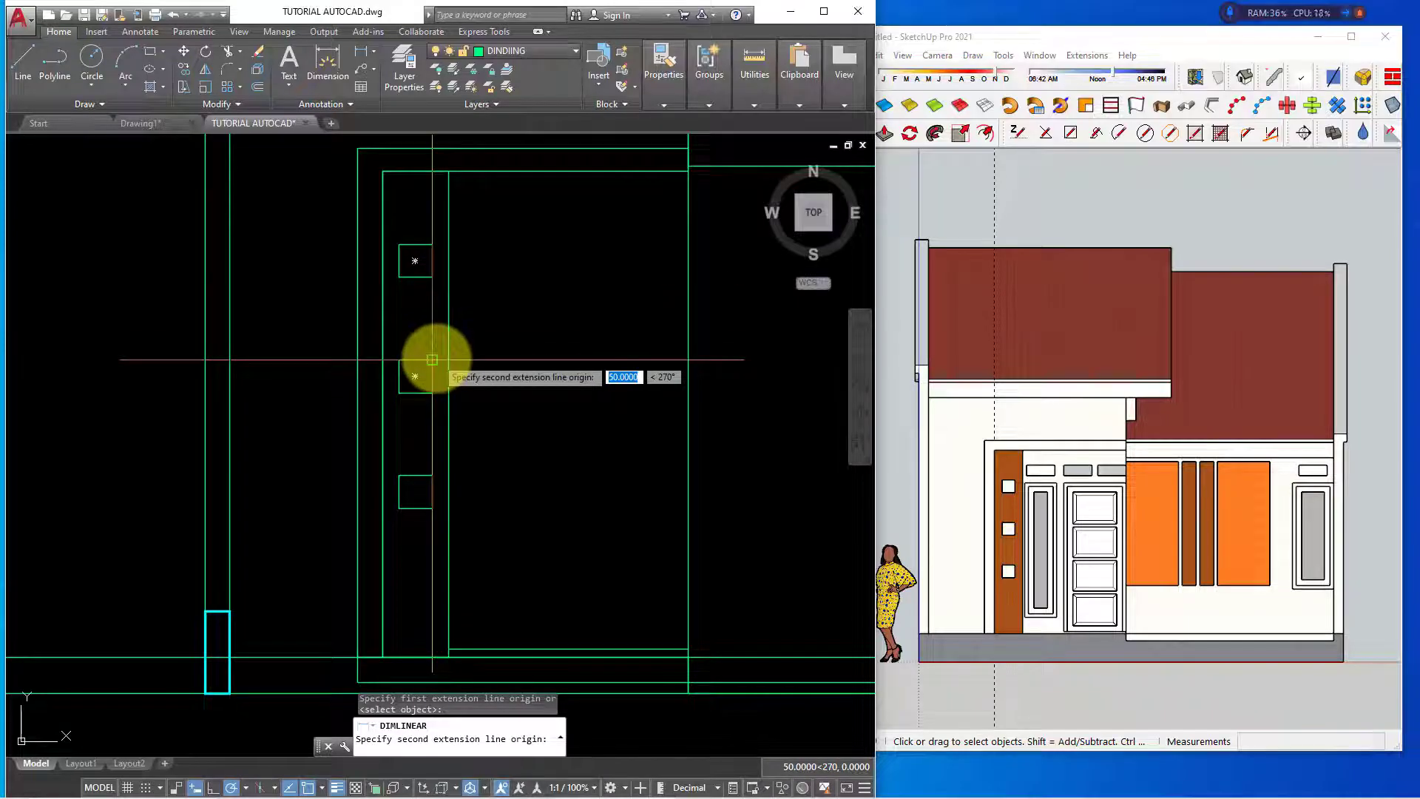
left_click(432, 360)
key("Escape")
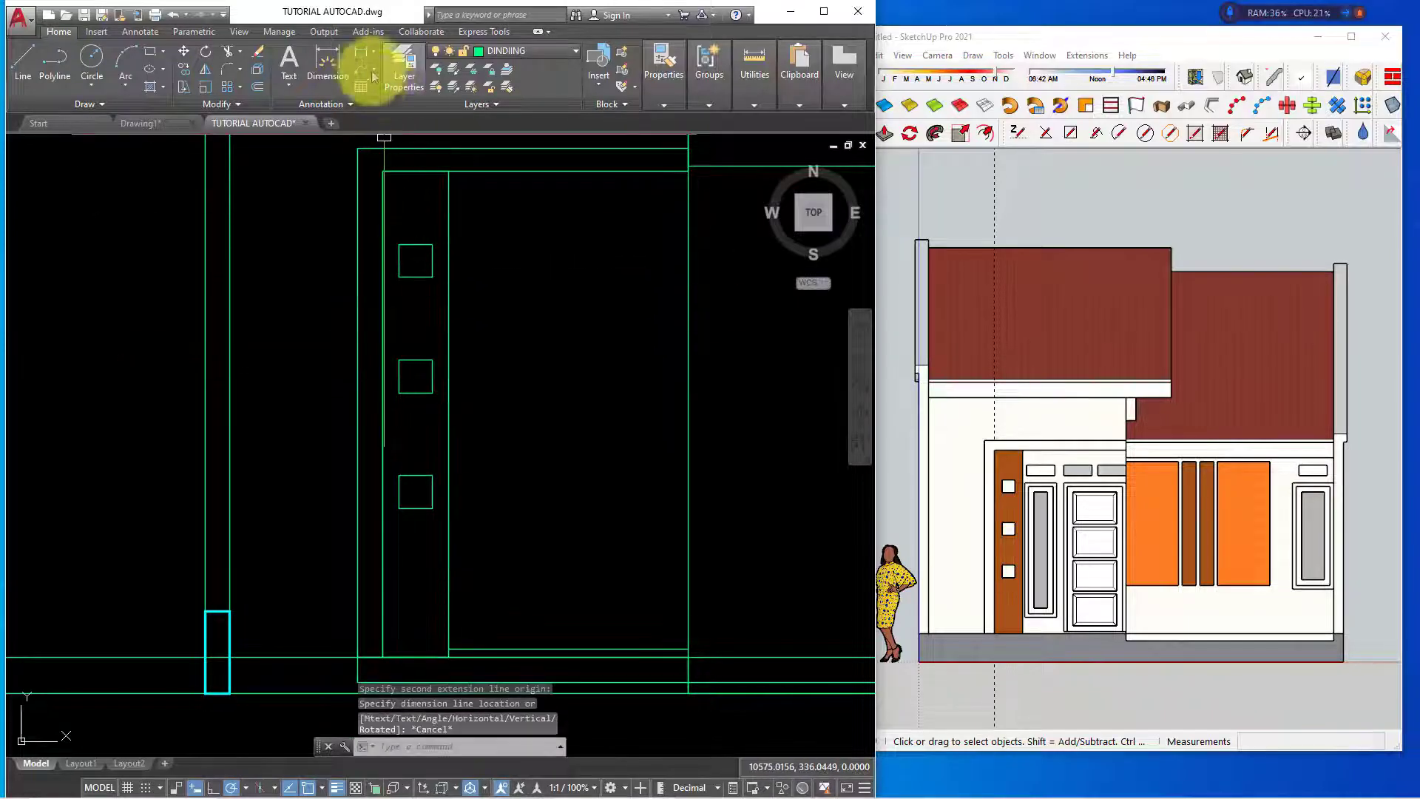
left_click(362, 58)
left_click(431, 172)
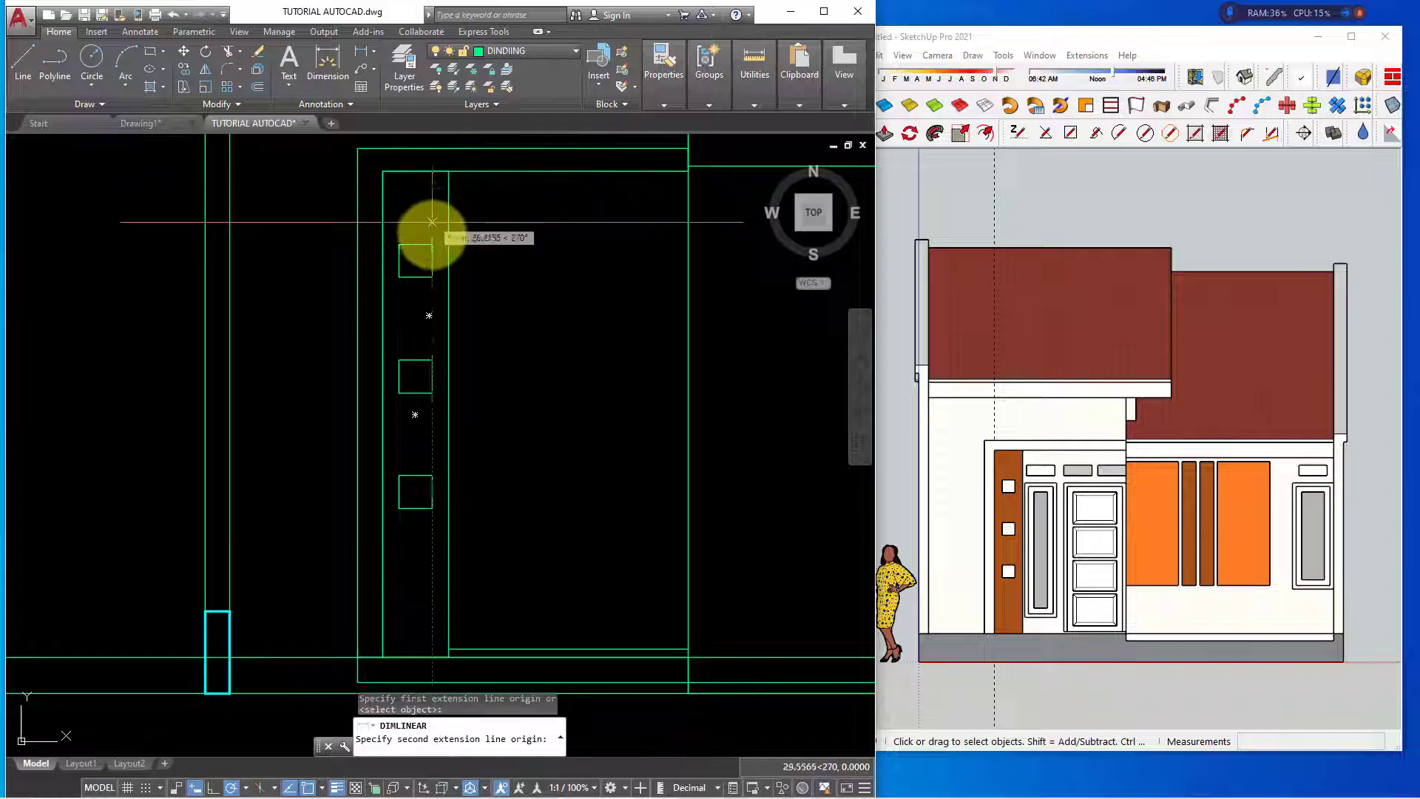
left_click(431, 243)
key("Escape")
middle_click_drag(475, 247, 489, 287)
Start and cancel several horizontal construction line attempts
key("Return")
type("g")
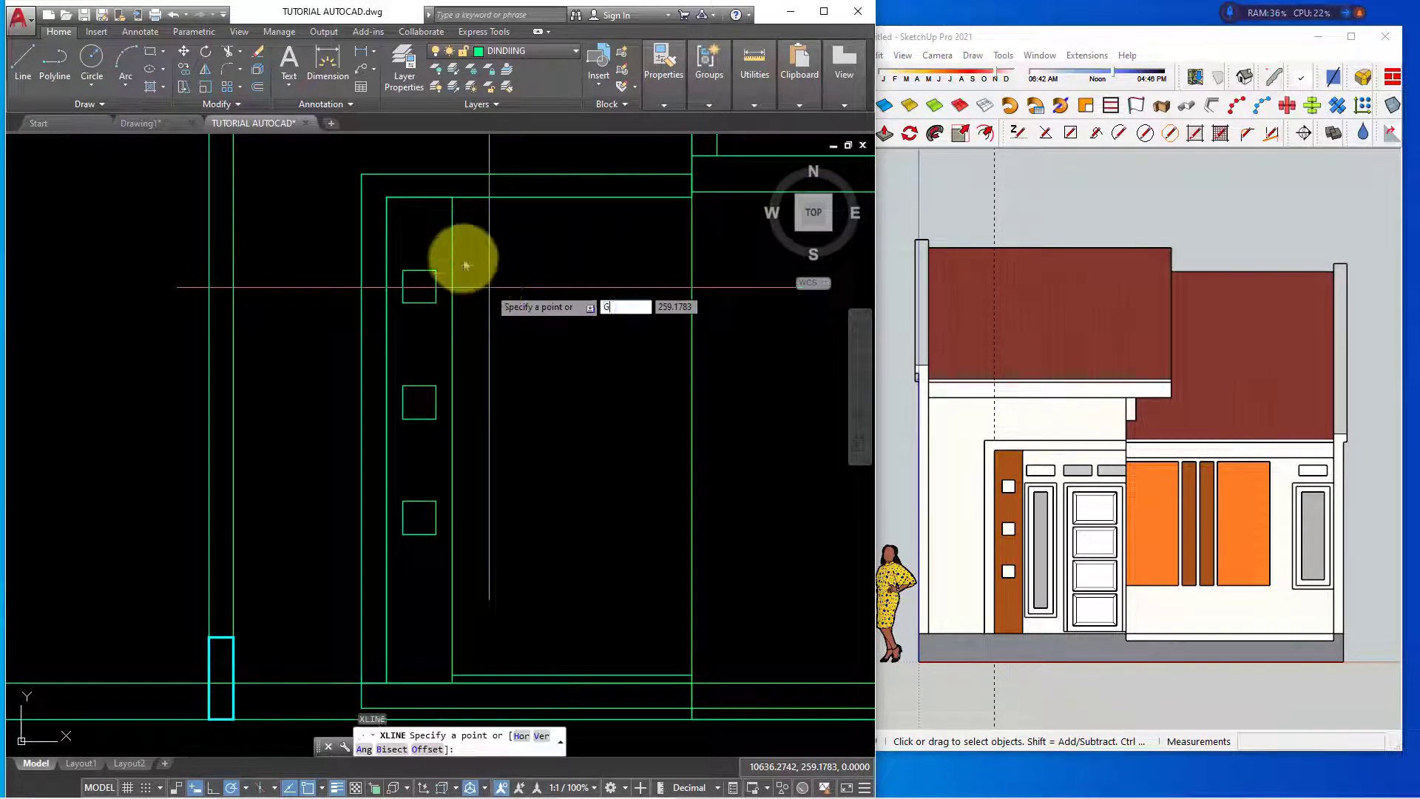
key("Return")
key("Escape")
type("z")
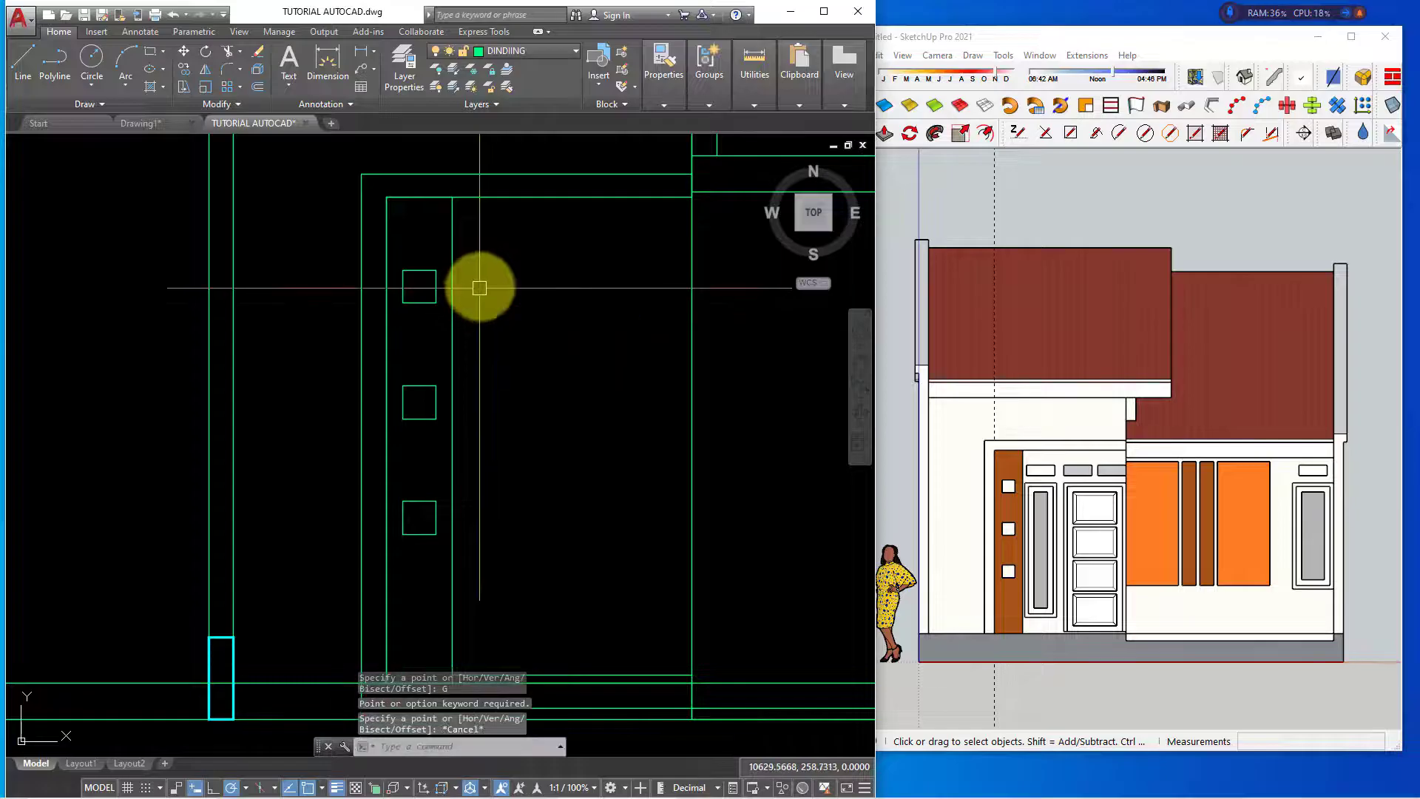
key("Escape")
type("x")
key("Return")
type("h")
key("Return")
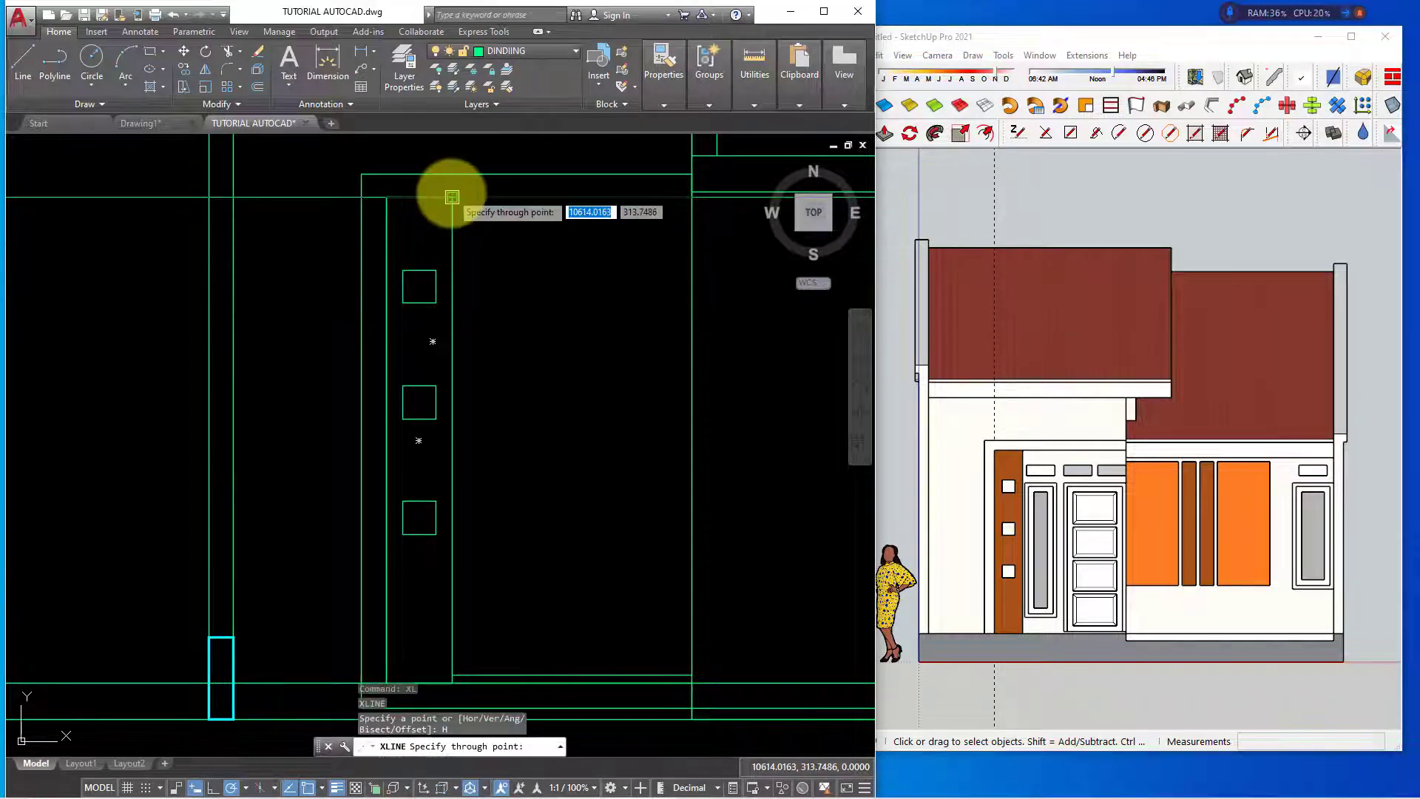
key("Escape")
middle_click_drag(495, 281, 497, 304)
Offset a horizontal line by 50 units as a new height guide
type("o")
key("Return")
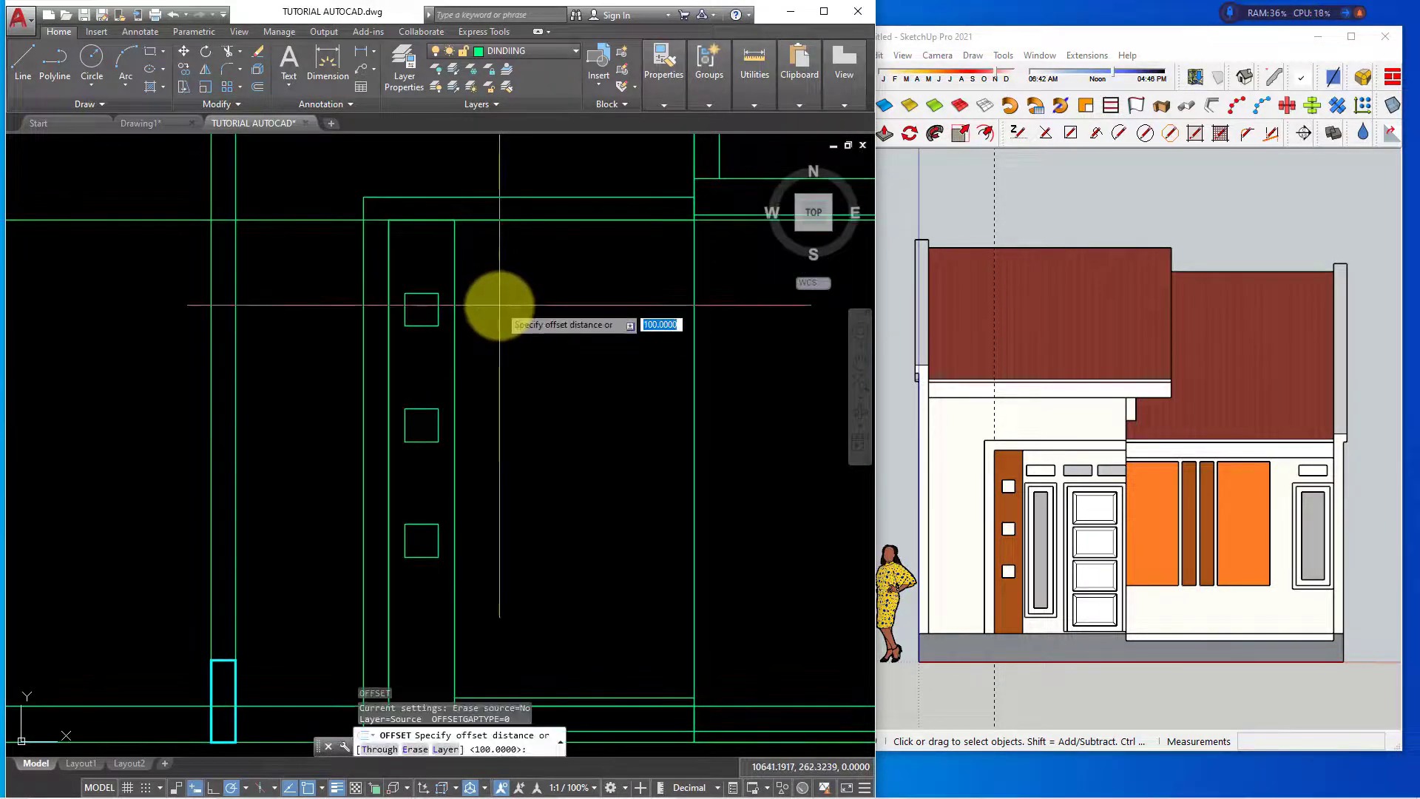
key("Return")
left_click(304, 220)
left_click(295, 275)
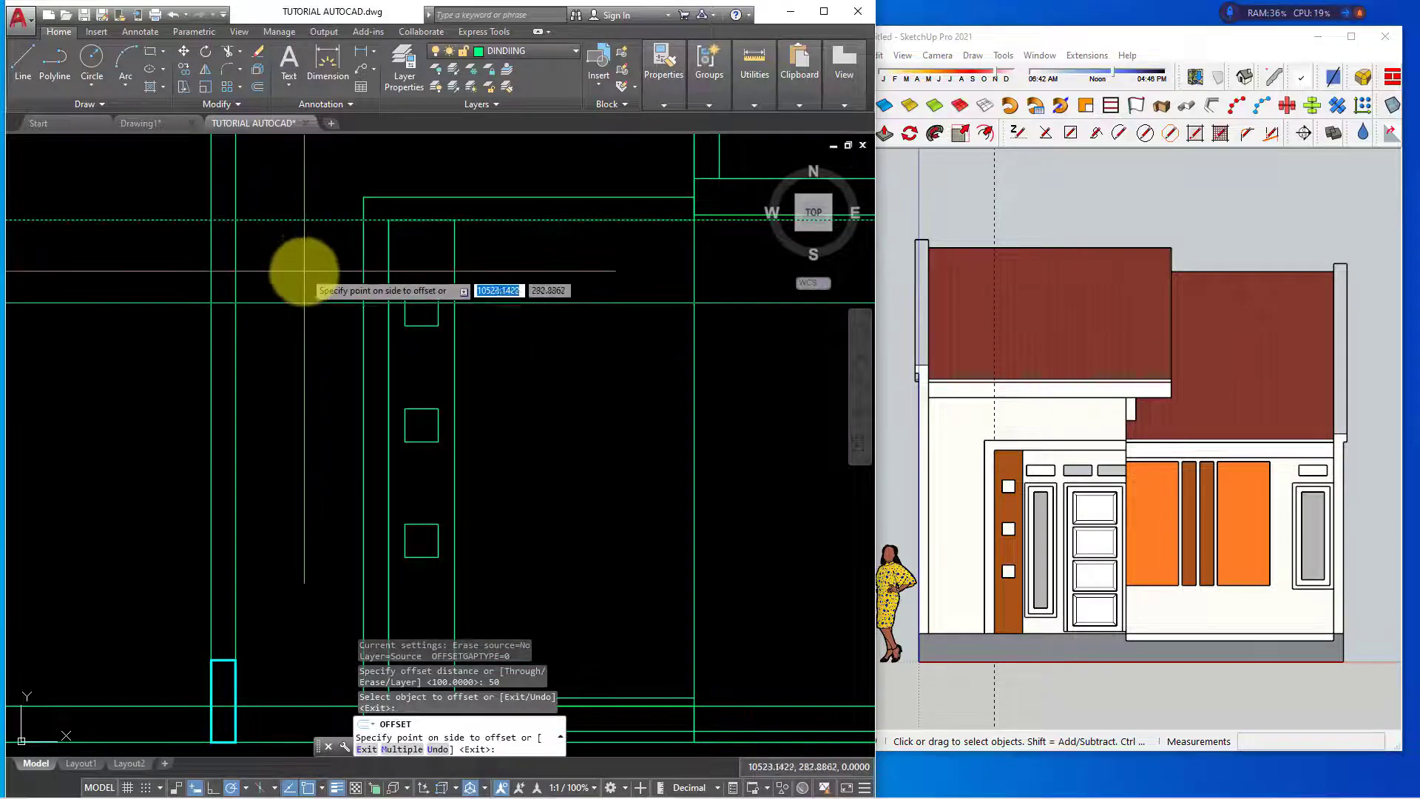
scroll(311, 303, "down", 2)
key("Escape")
Window-select the three vent squares and move them to the new height
left_click(292, 294)
left_click(510, 483)
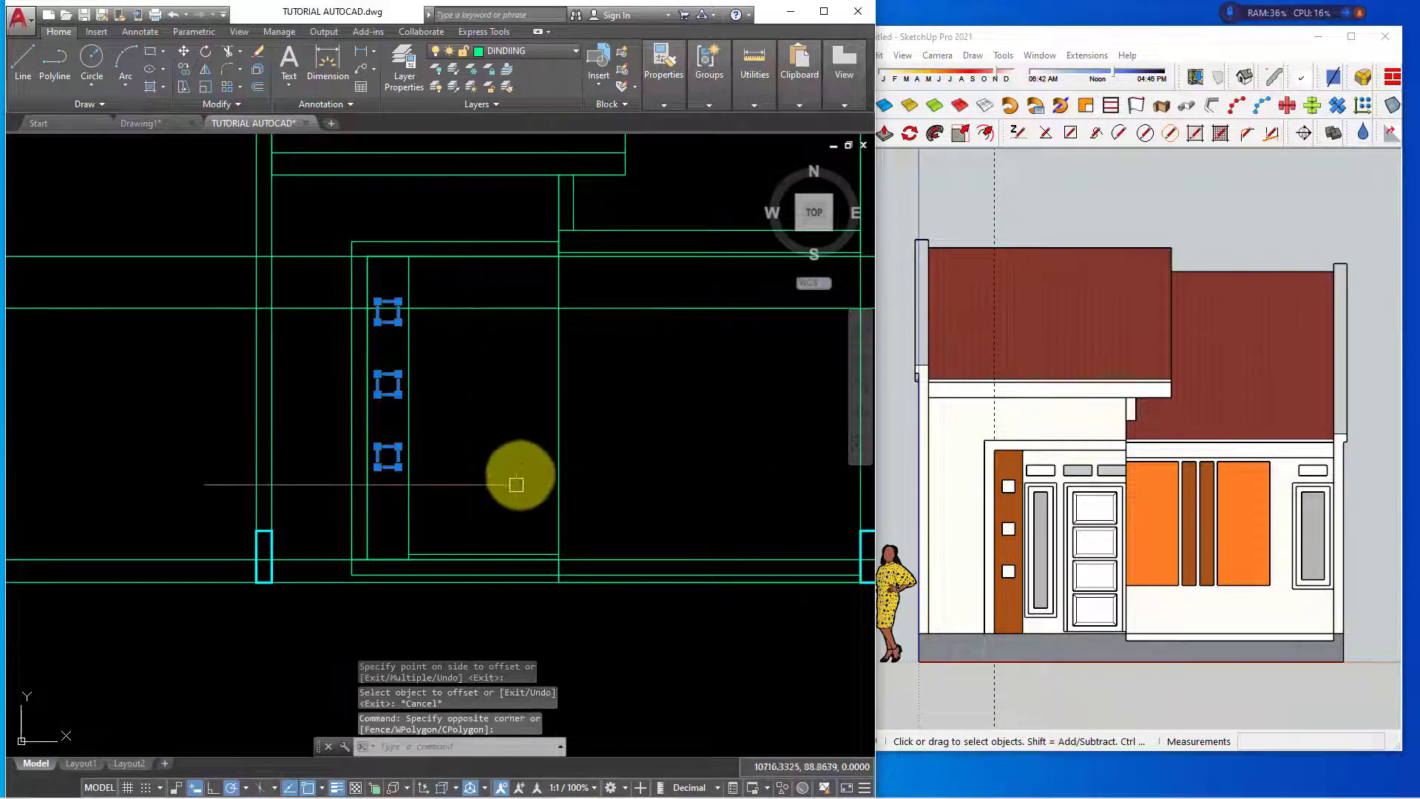
scroll(411, 317, "up", 3)
type("m")
key("Return")
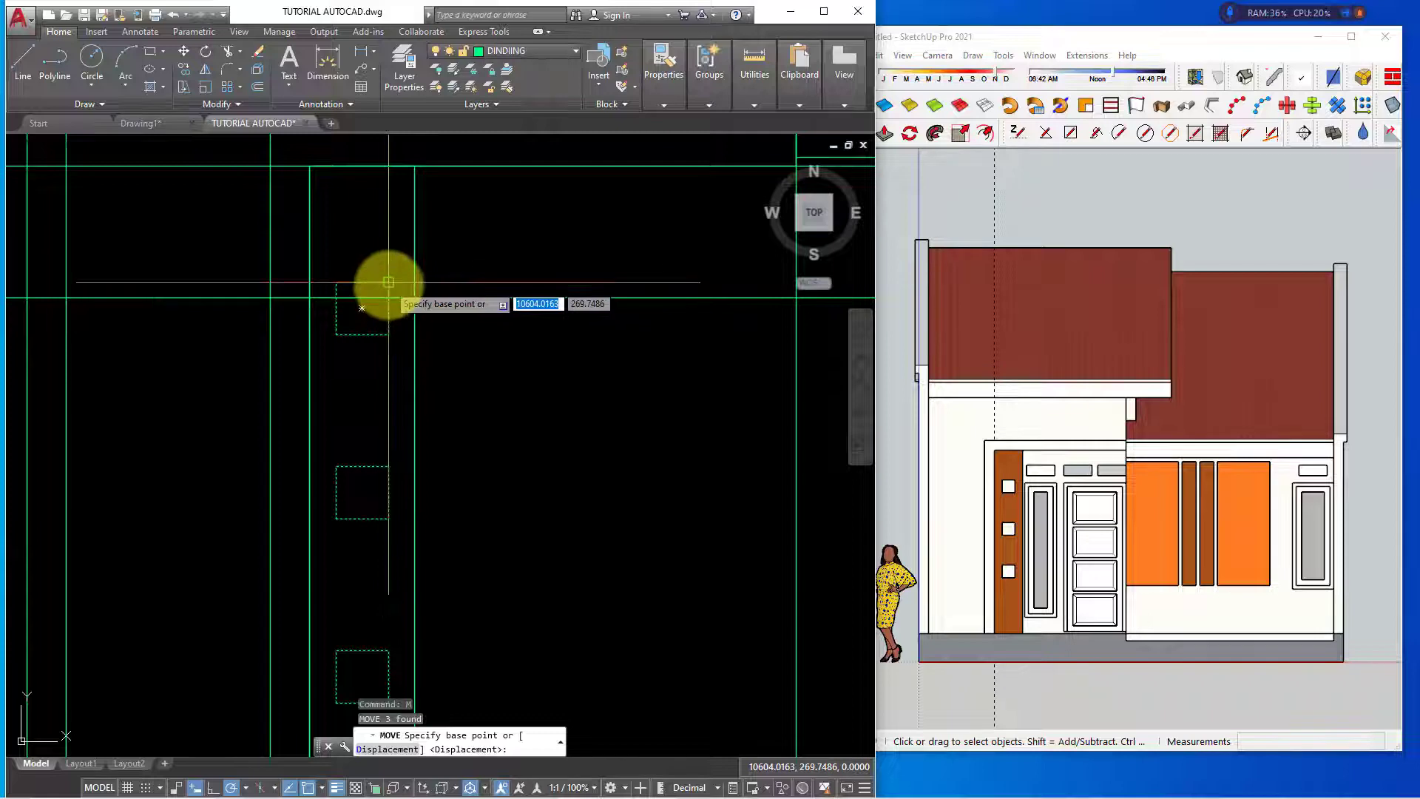
left_click(386, 294)
key("Return")
Erase the two horizontal guide lines
scroll(444, 310, "down", 3)
left_click(485, 277)
left_click(474, 340)
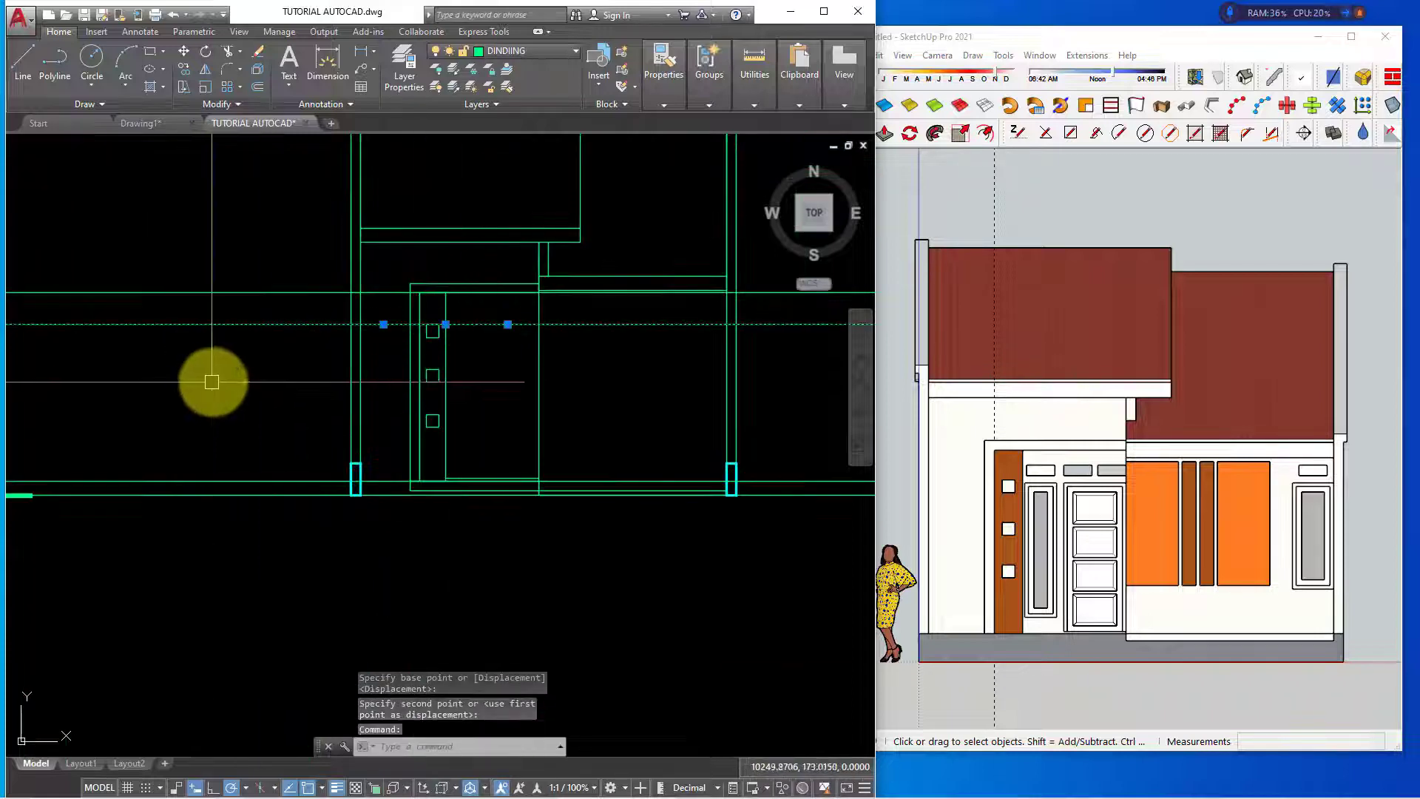
type("e")
key("Return")
scroll(390, 308, "up", 3)
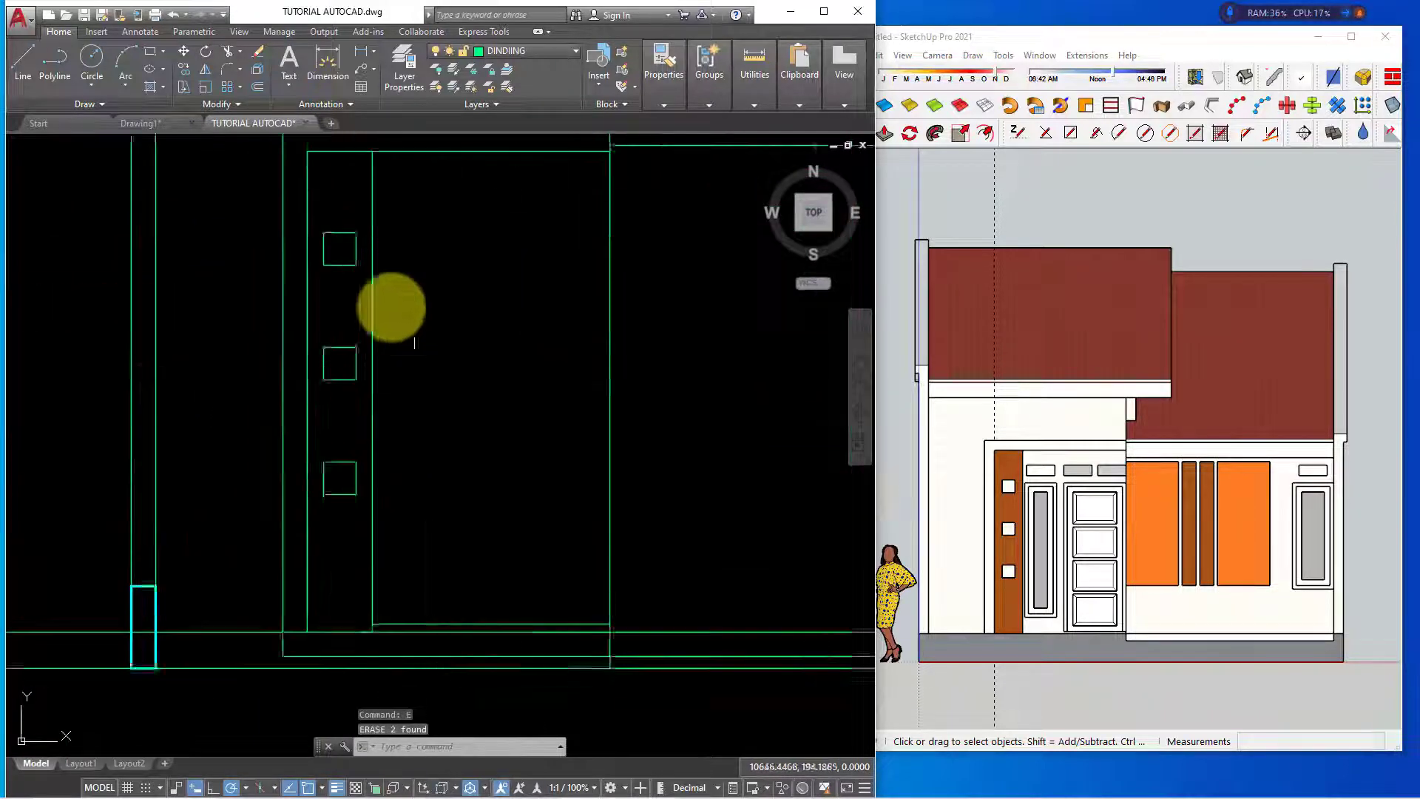
middle_click_drag(390, 307, 382, 353)
key("Escape")
key("Return")
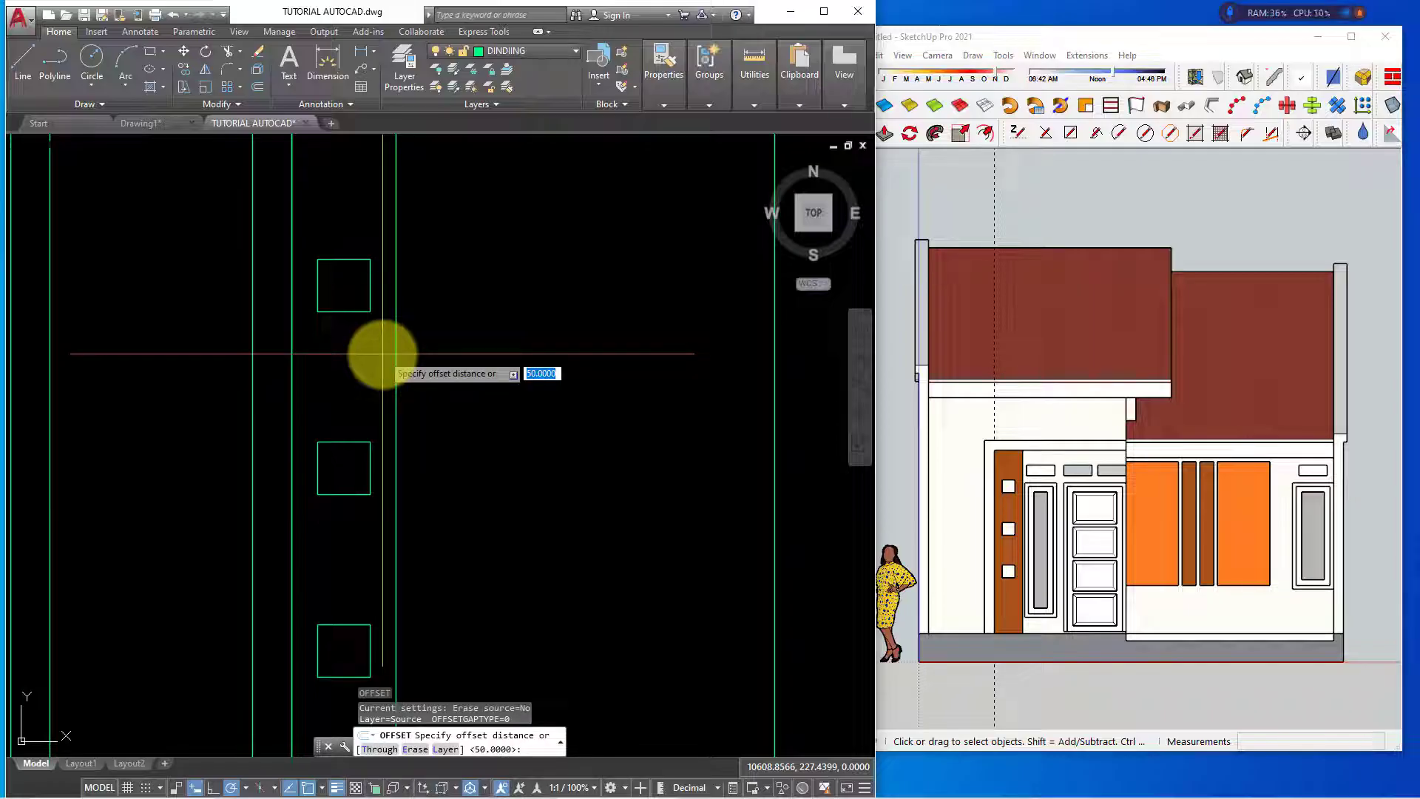
Offset the vent squares 2 units inward, then select the lower inner square
type("2")
key("Return")
key("Escape")
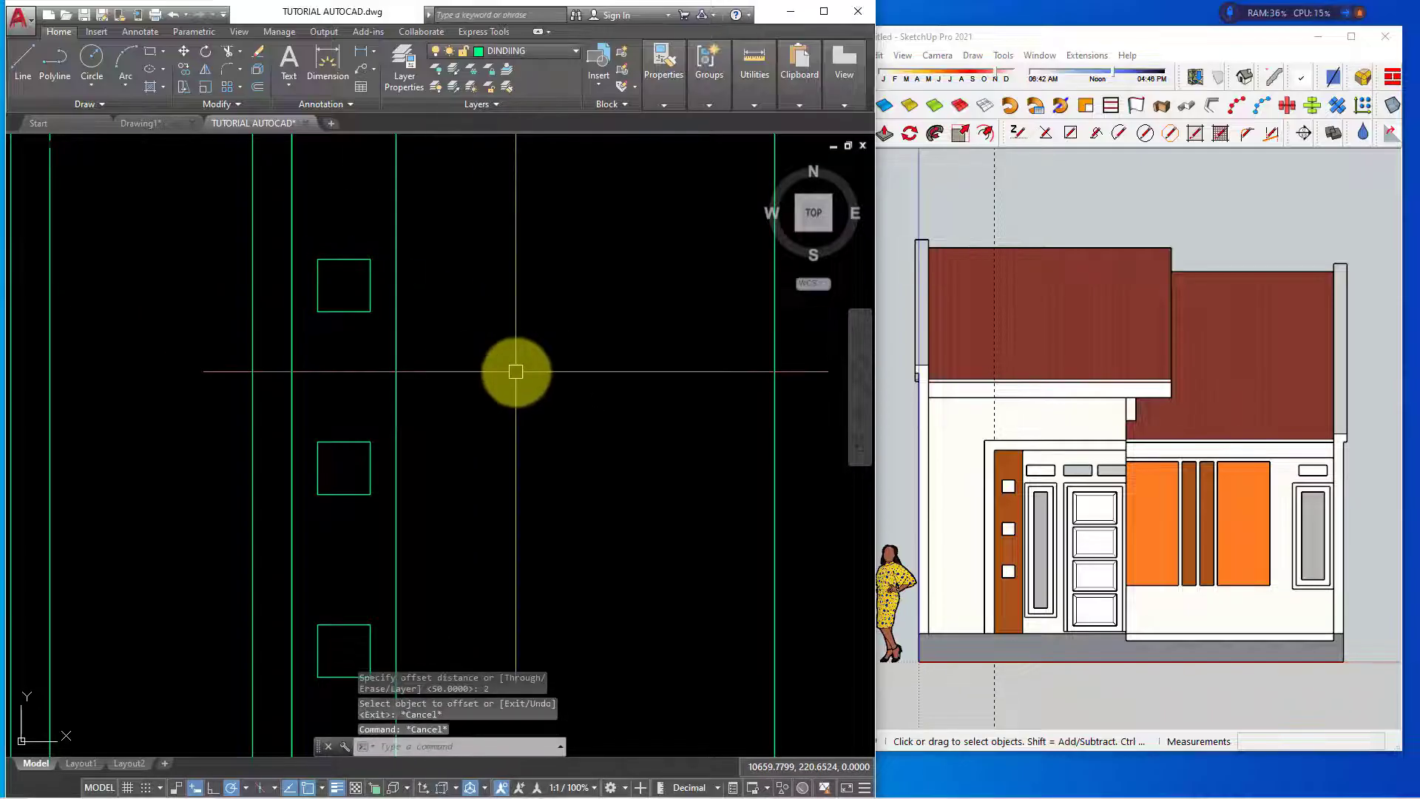
key("Return")
type("2")
key("Return")
left_click(343, 260)
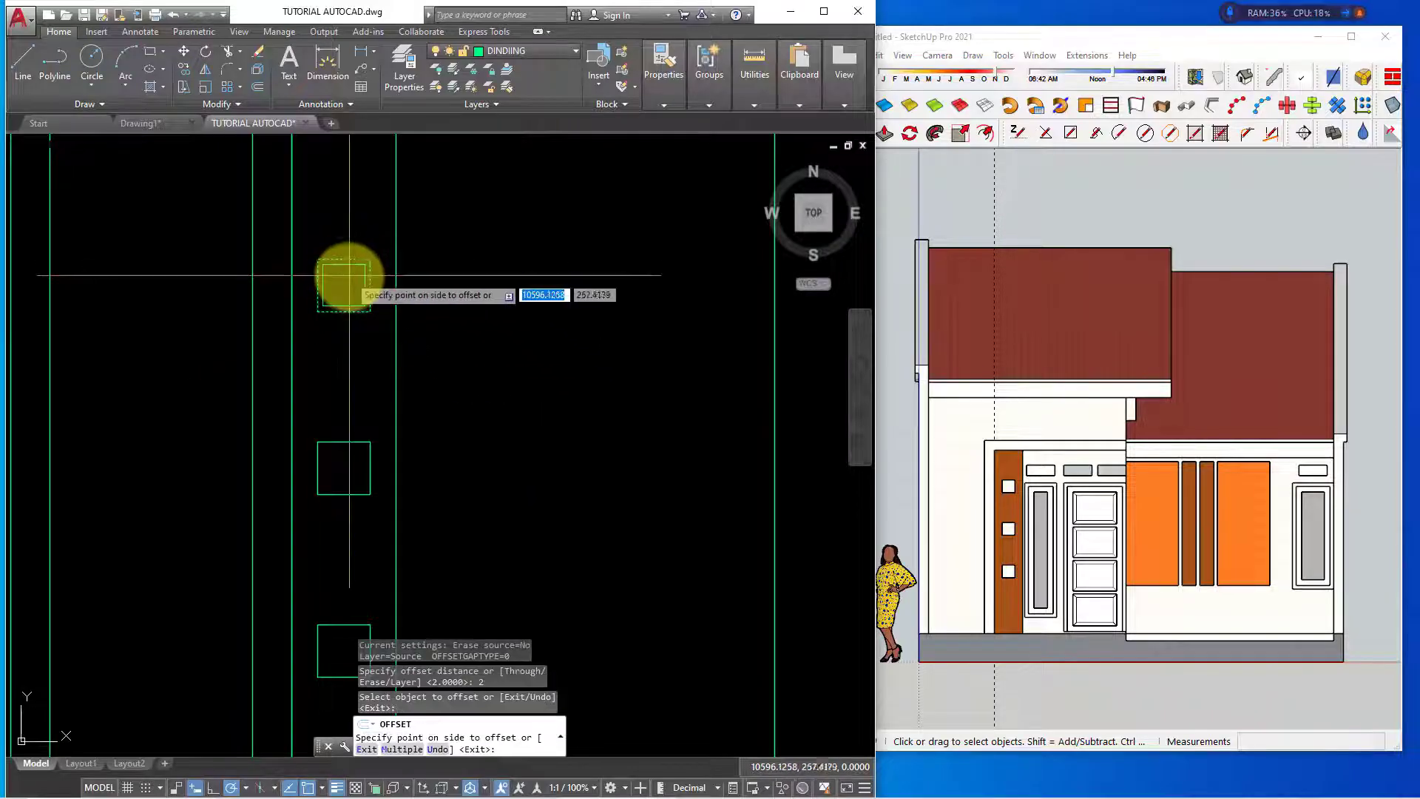
left_click(350, 442)
left_click(348, 473)
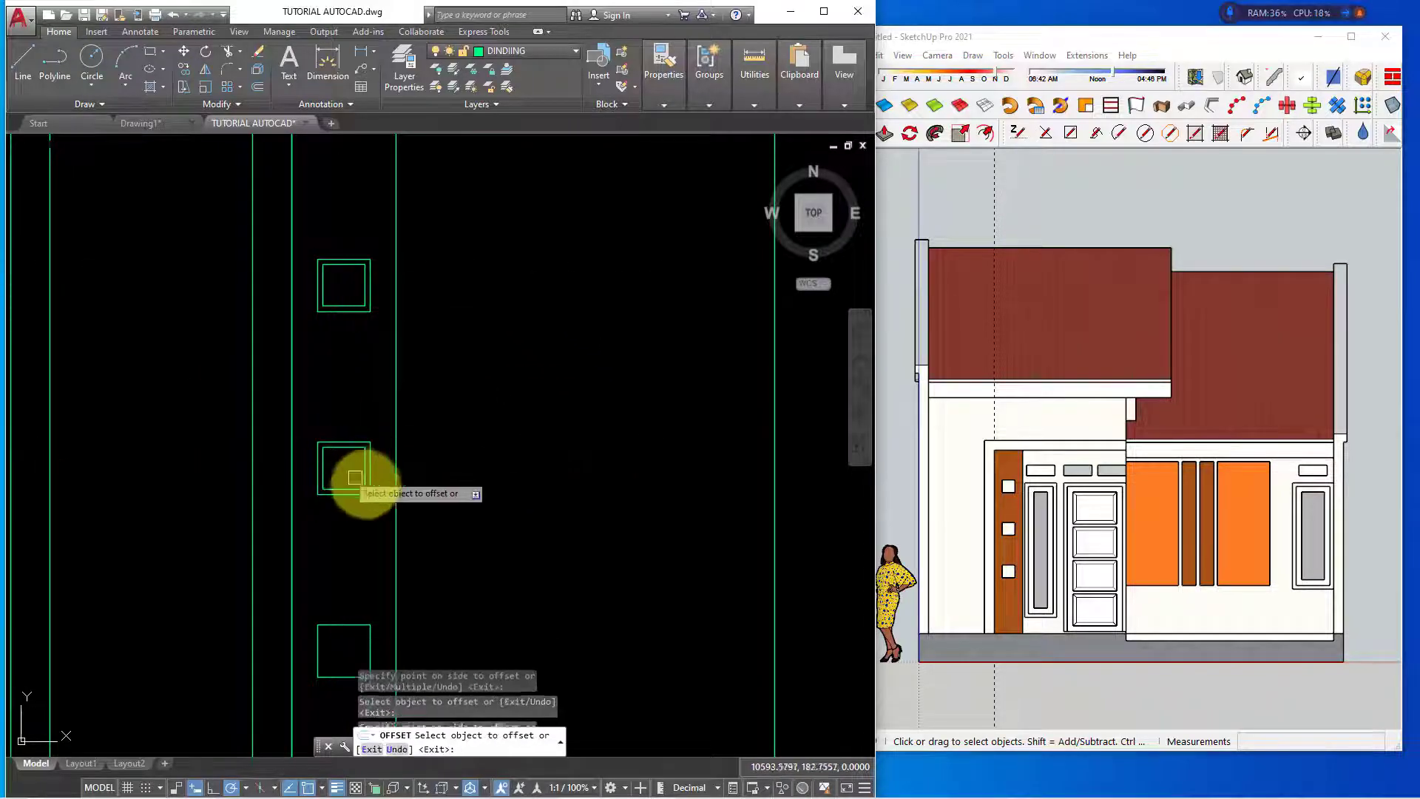
middle_click_drag(332, 458, 352, 469)
key("Escape")
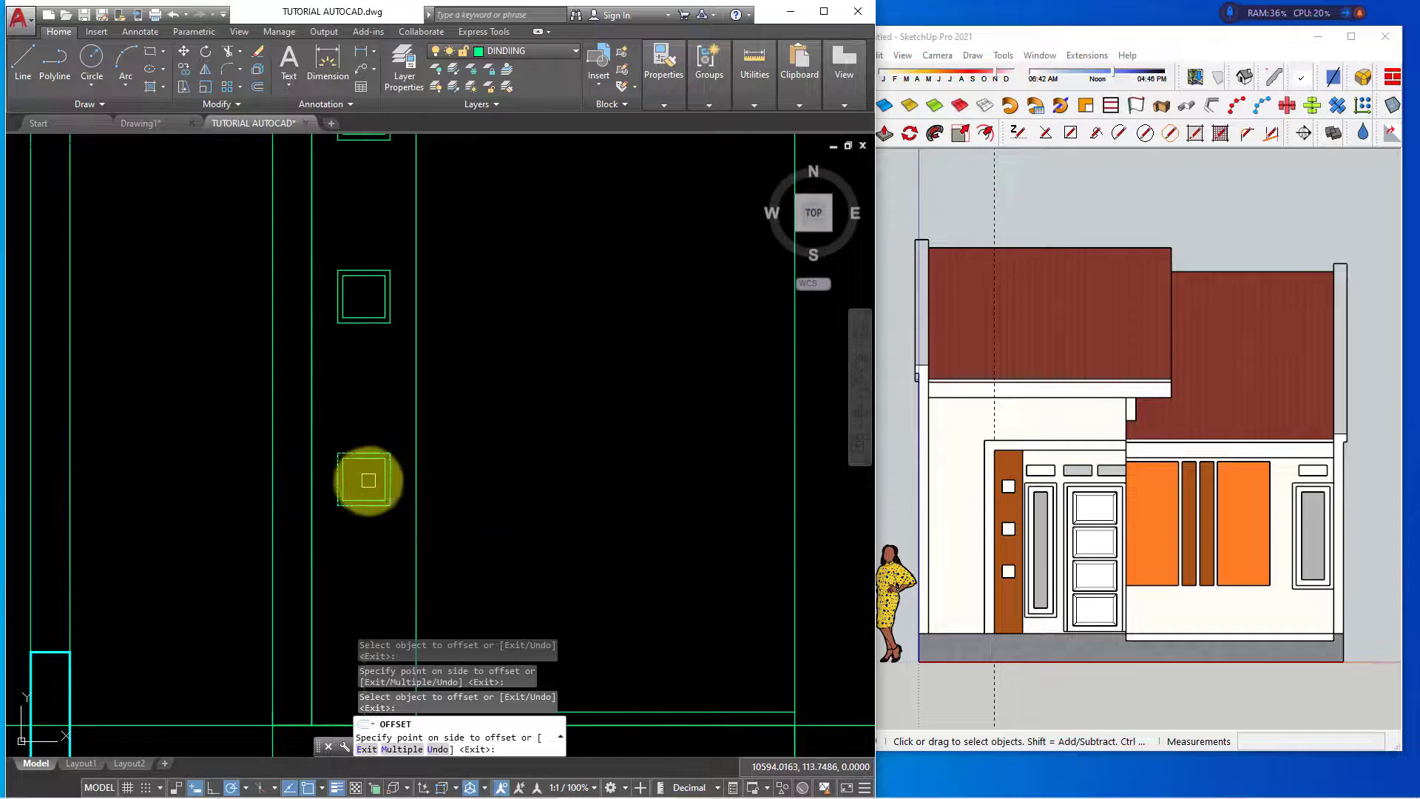
scroll(352, 465, "up", 2)
left_click(341, 471)
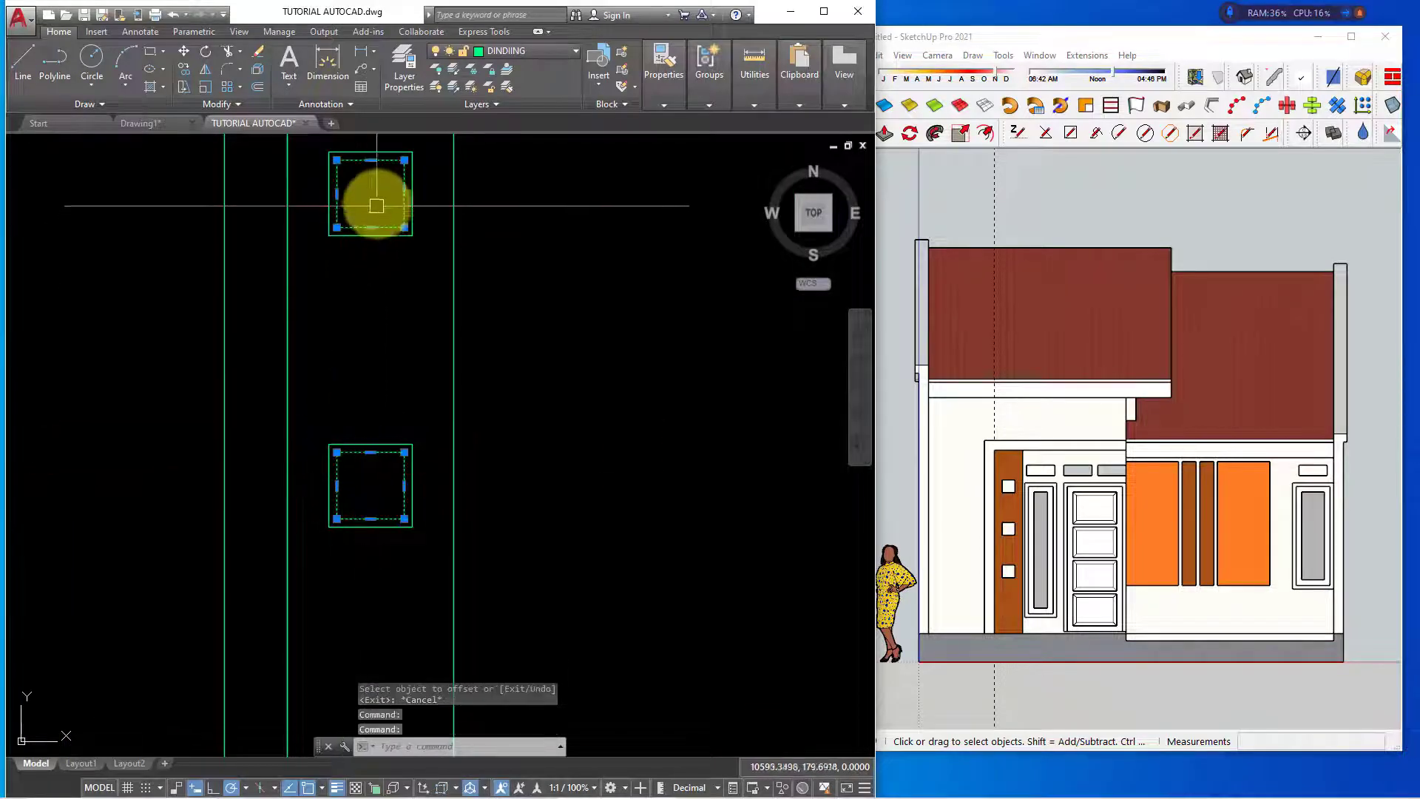
middle_click_drag(371, 207, 359, 345)
Move the inner vent squares onto a different layer
left_click(335, 297)
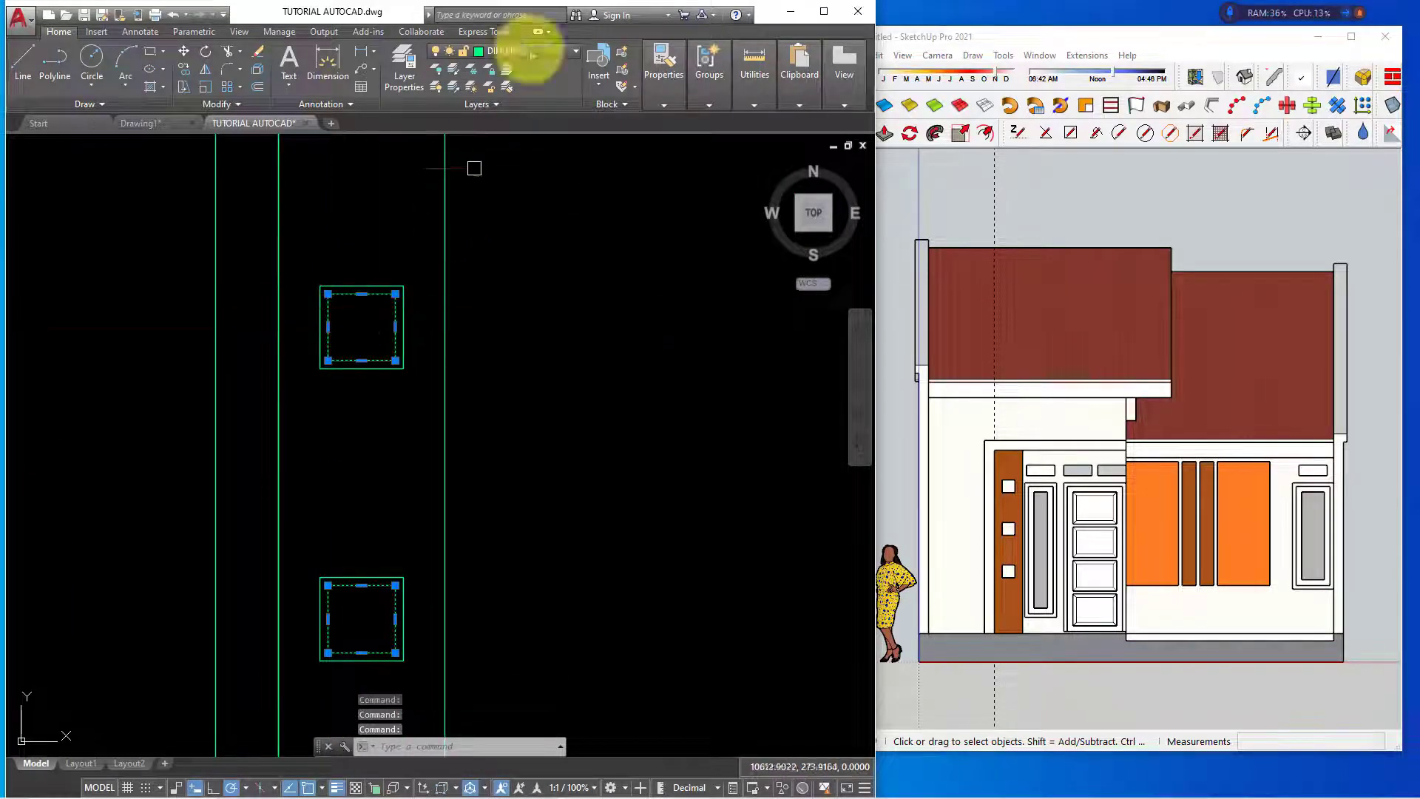
left_click(554, 58)
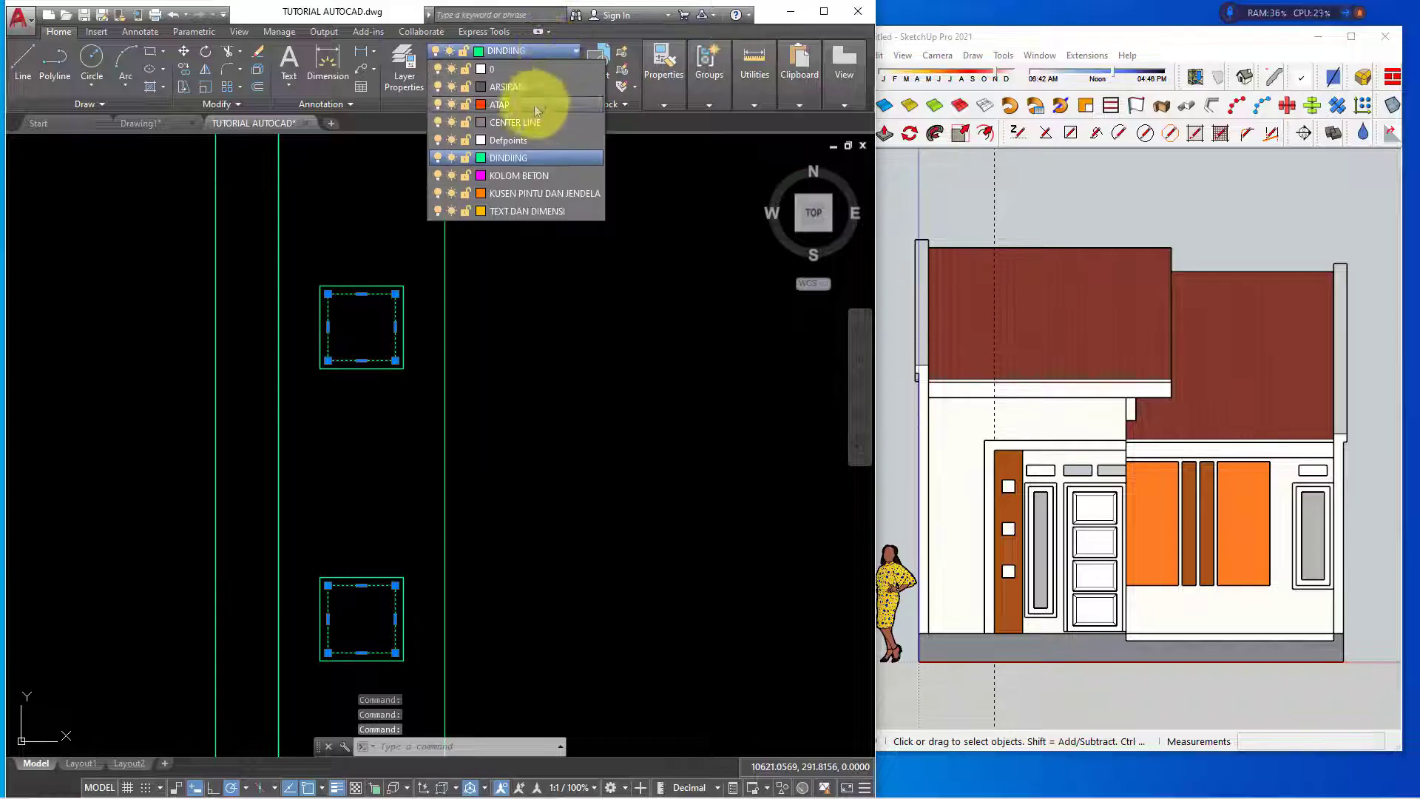
left_click(518, 89)
Erase a leftover line in the elevation
scroll(597, 374, "down", 5)
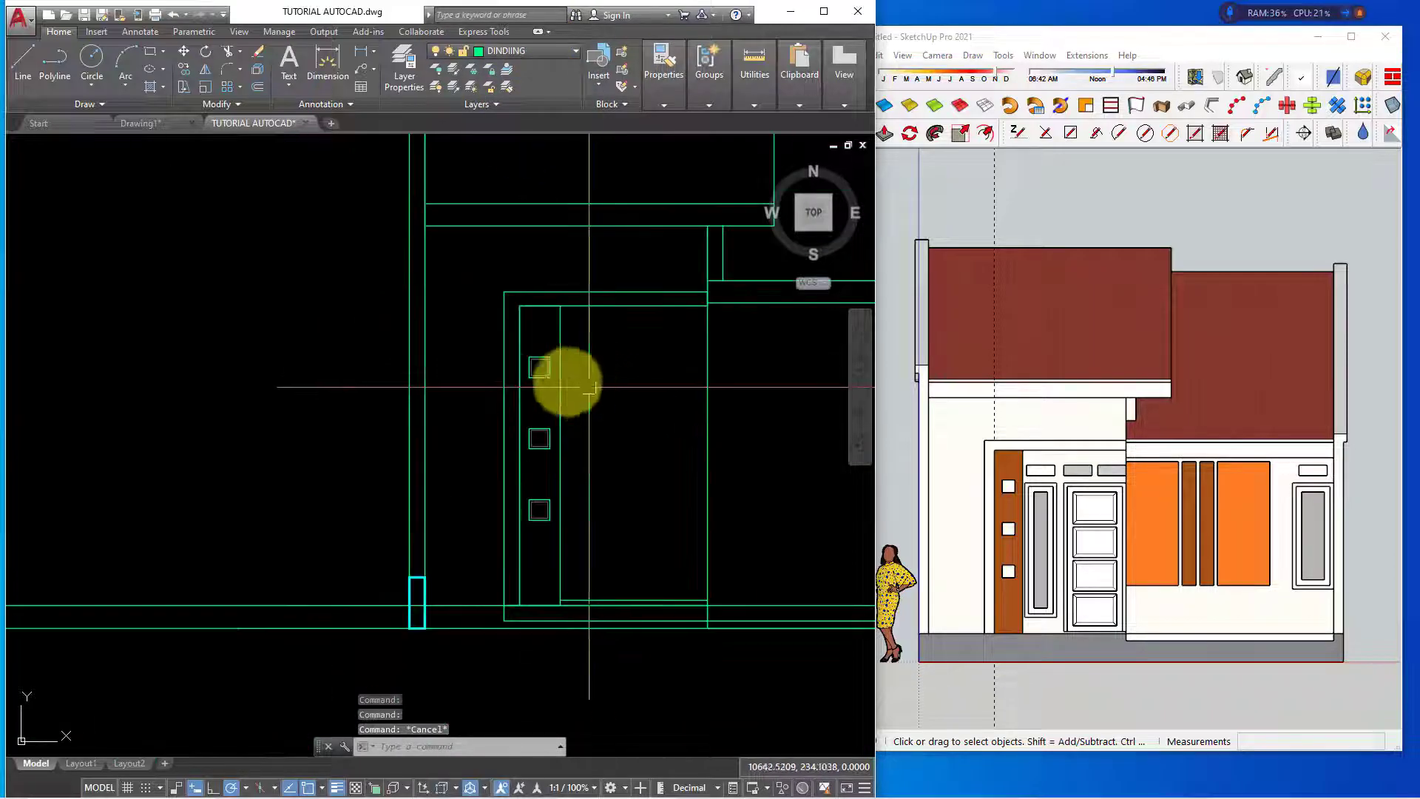
mouse_move(564, 380)
middle_mouse_down()
mouse_move(495, 380)
mouse_move(460, 340)
middle_mouse_up()
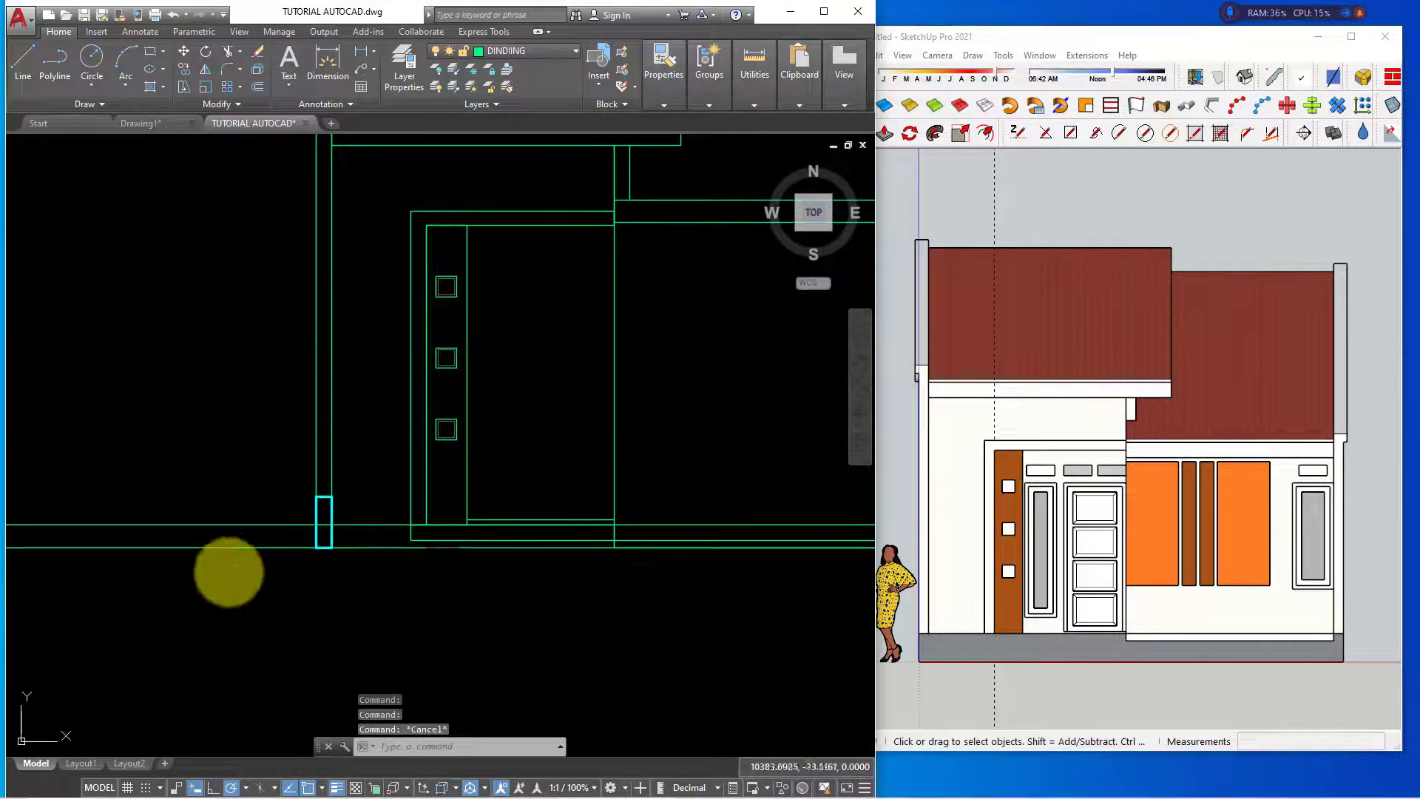
key("e")
key("Return")
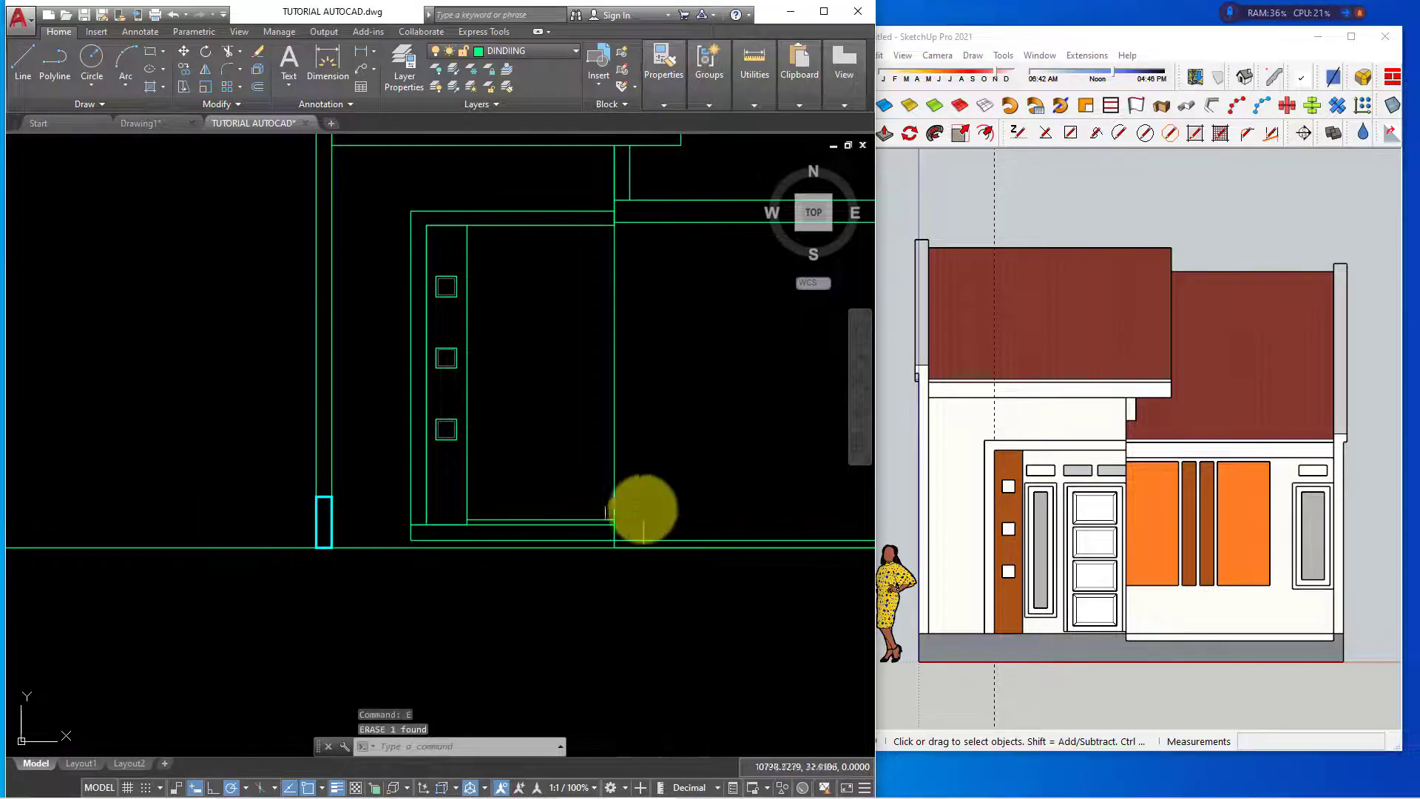
middle_click_drag(643, 507, 469, 632)
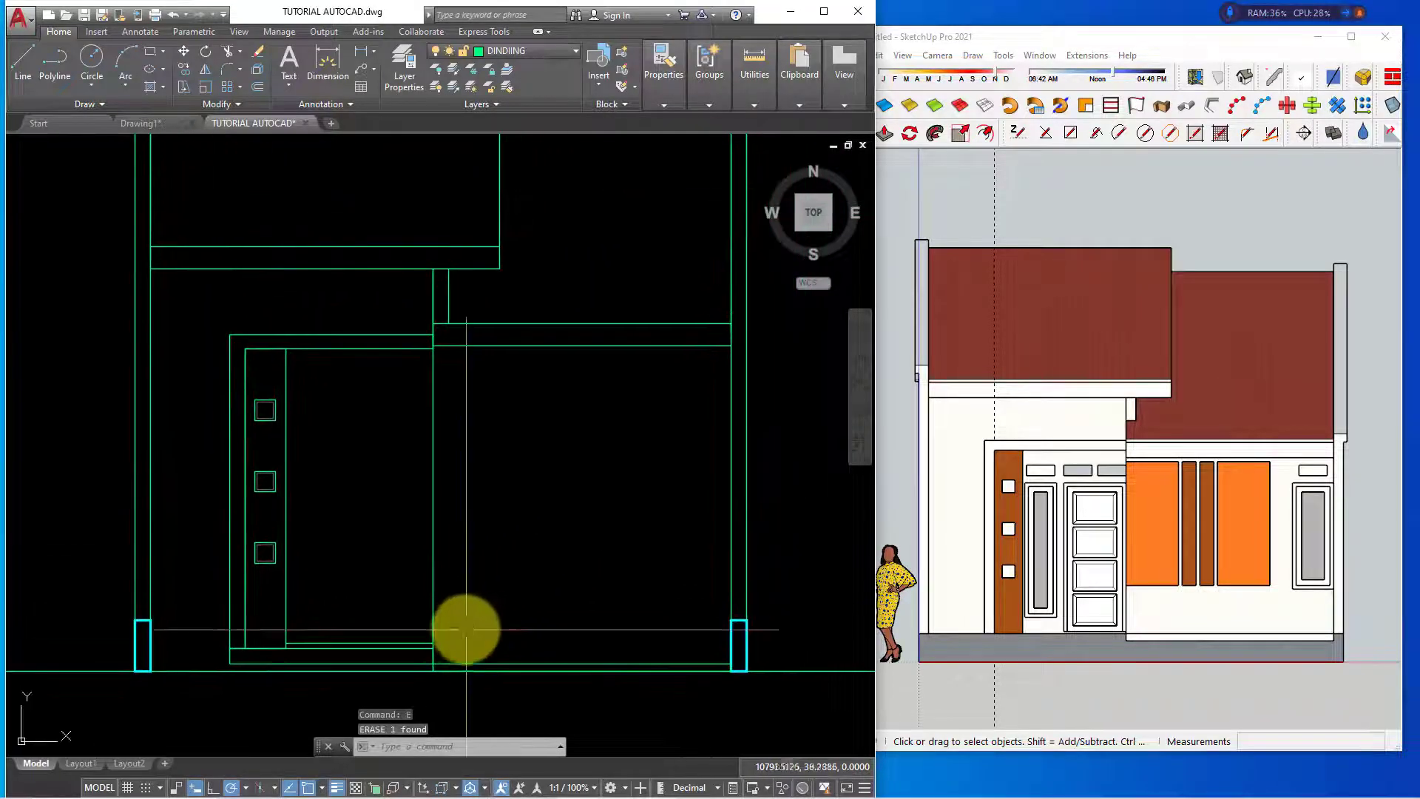
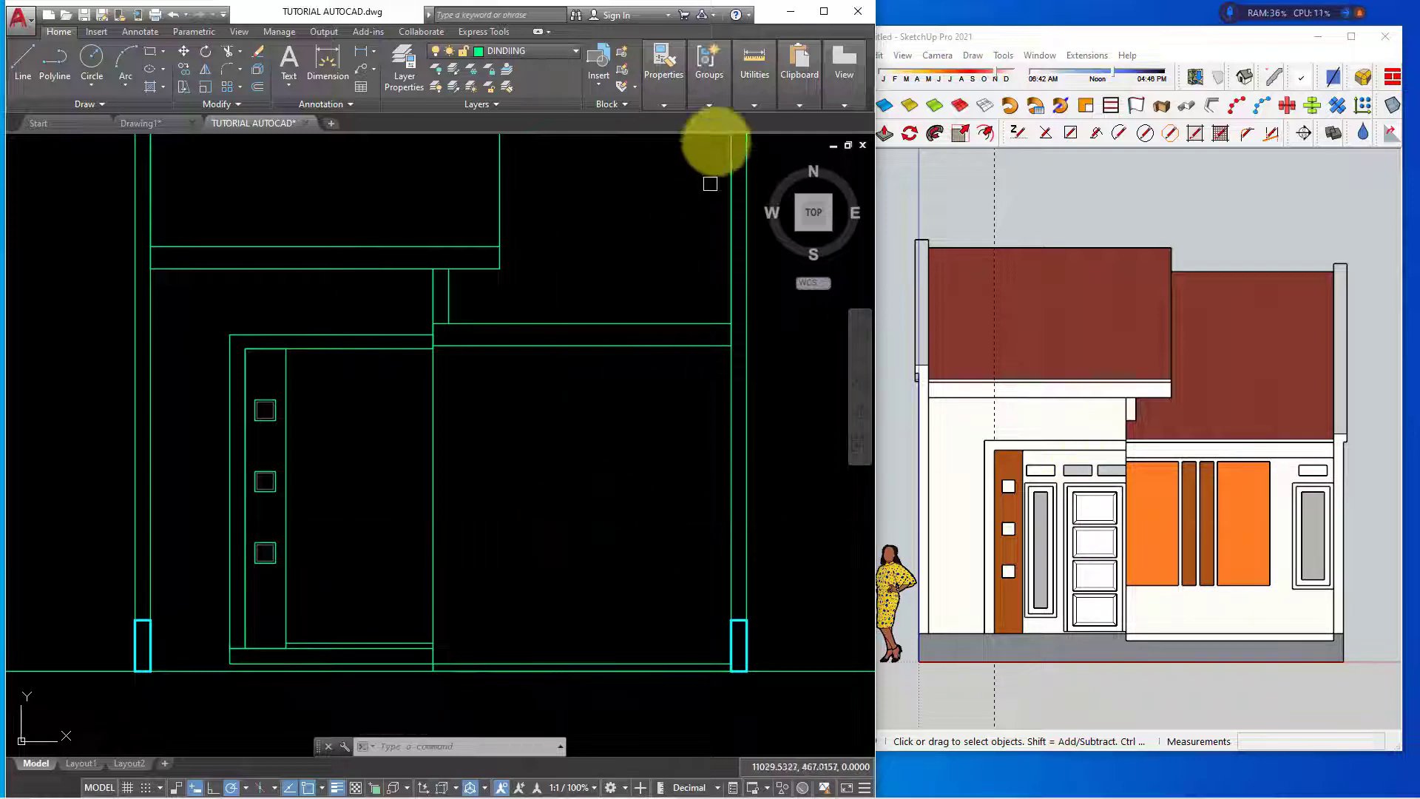
Project two vertical construction lines from the terrace door edges in the plan
left_click(826, 14)
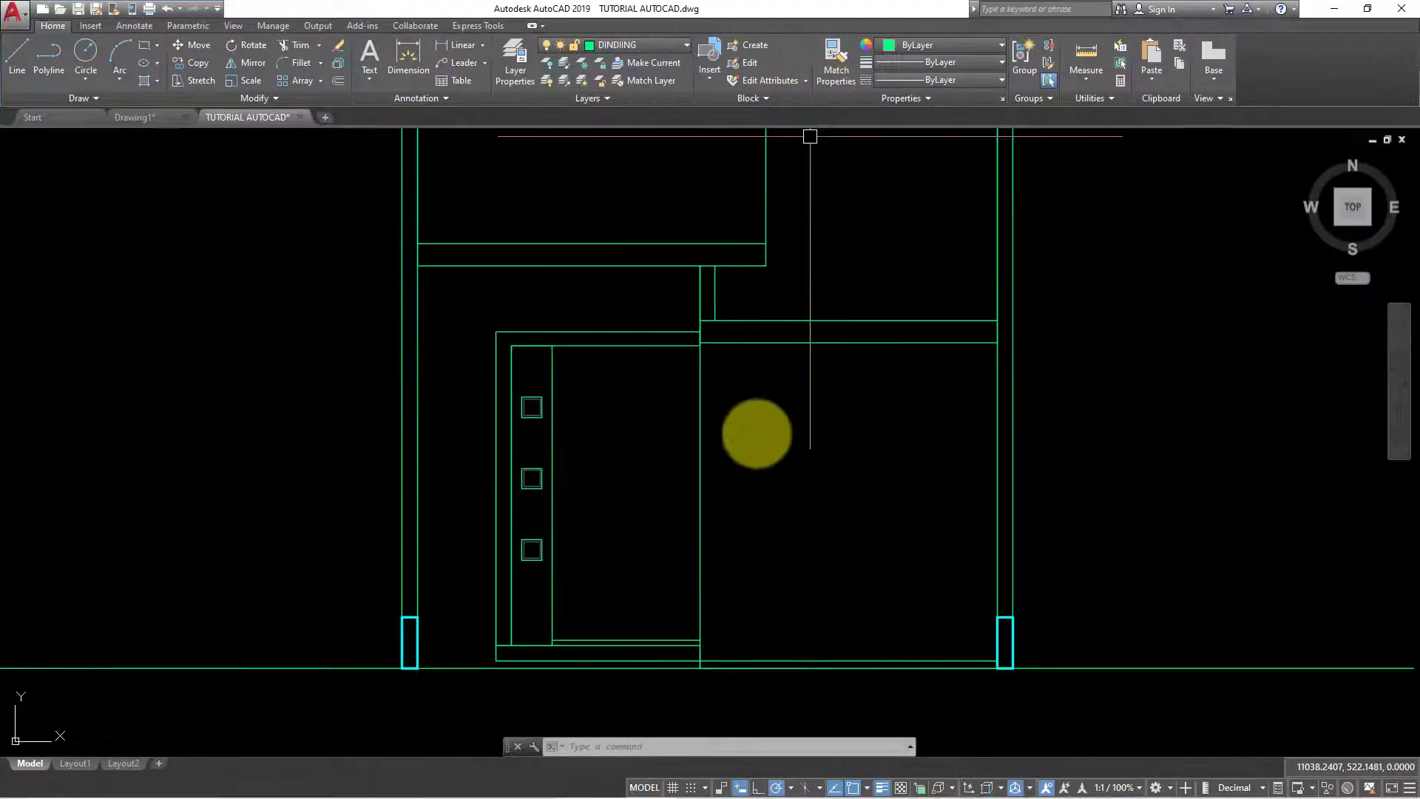
scroll(818, 484, "down", 4)
scroll(754, 536, "up", 2)
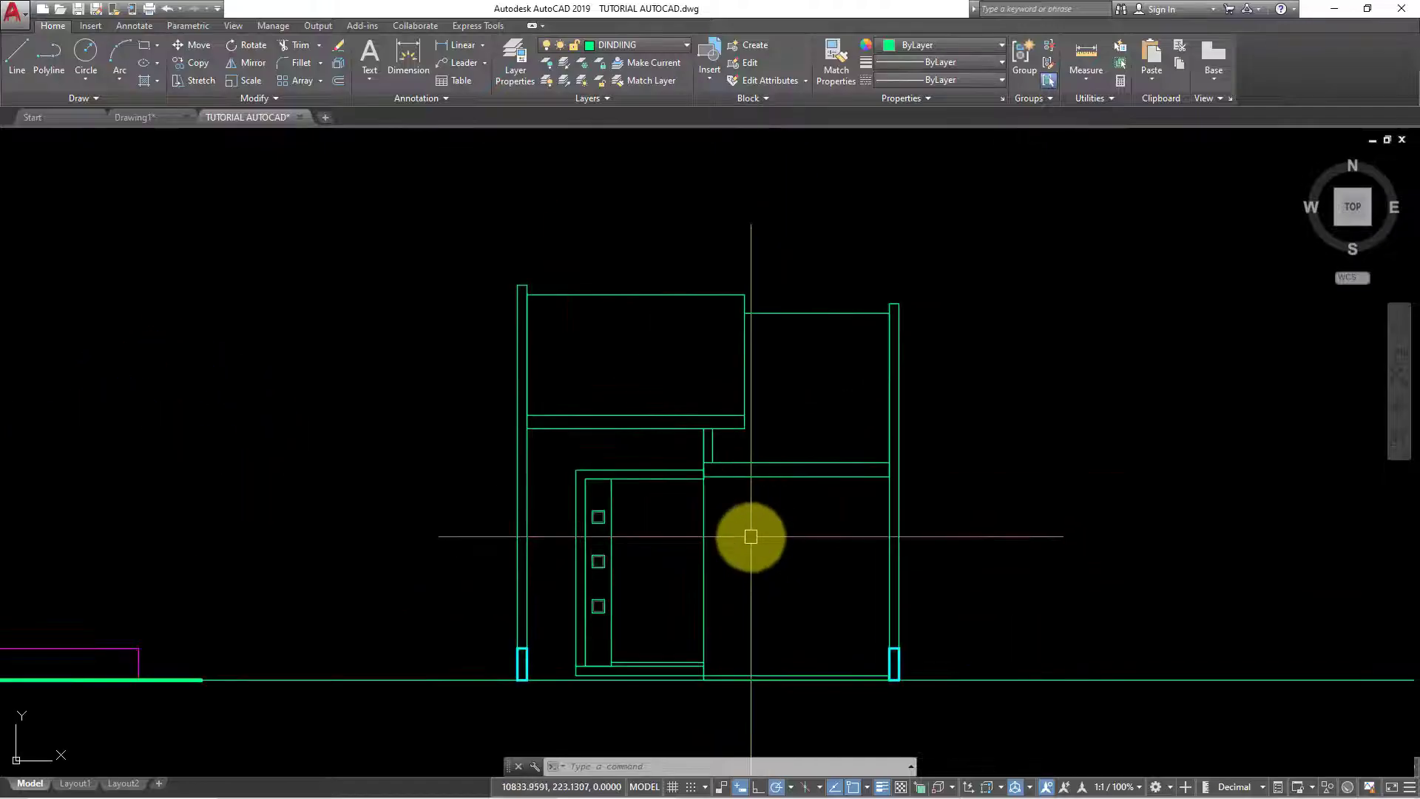
type("l")
key("Return")
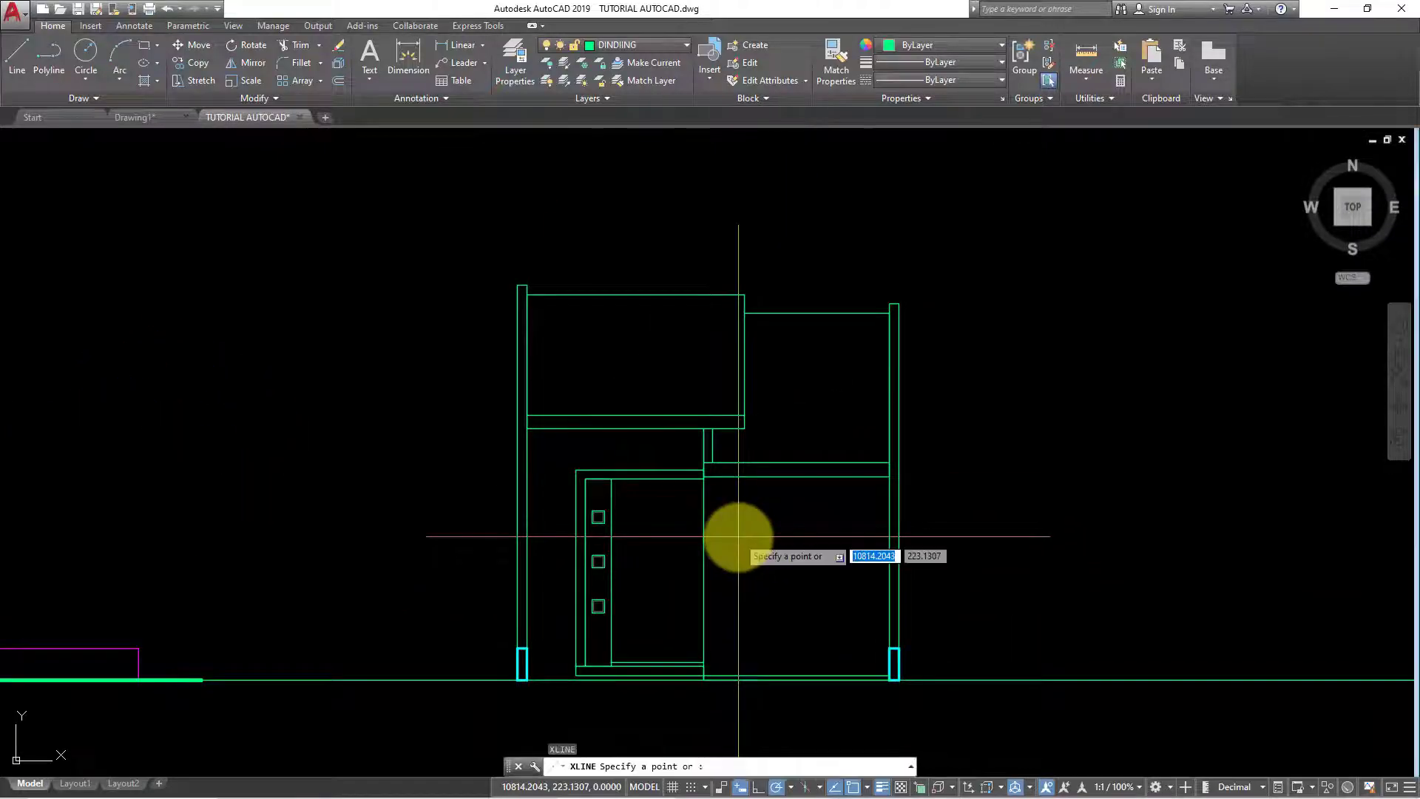
type("v")
key("Return")
scroll(665, 488, "down", 2)
scroll(660, 375, "down", 2)
scroll(651, 340, "up", 2)
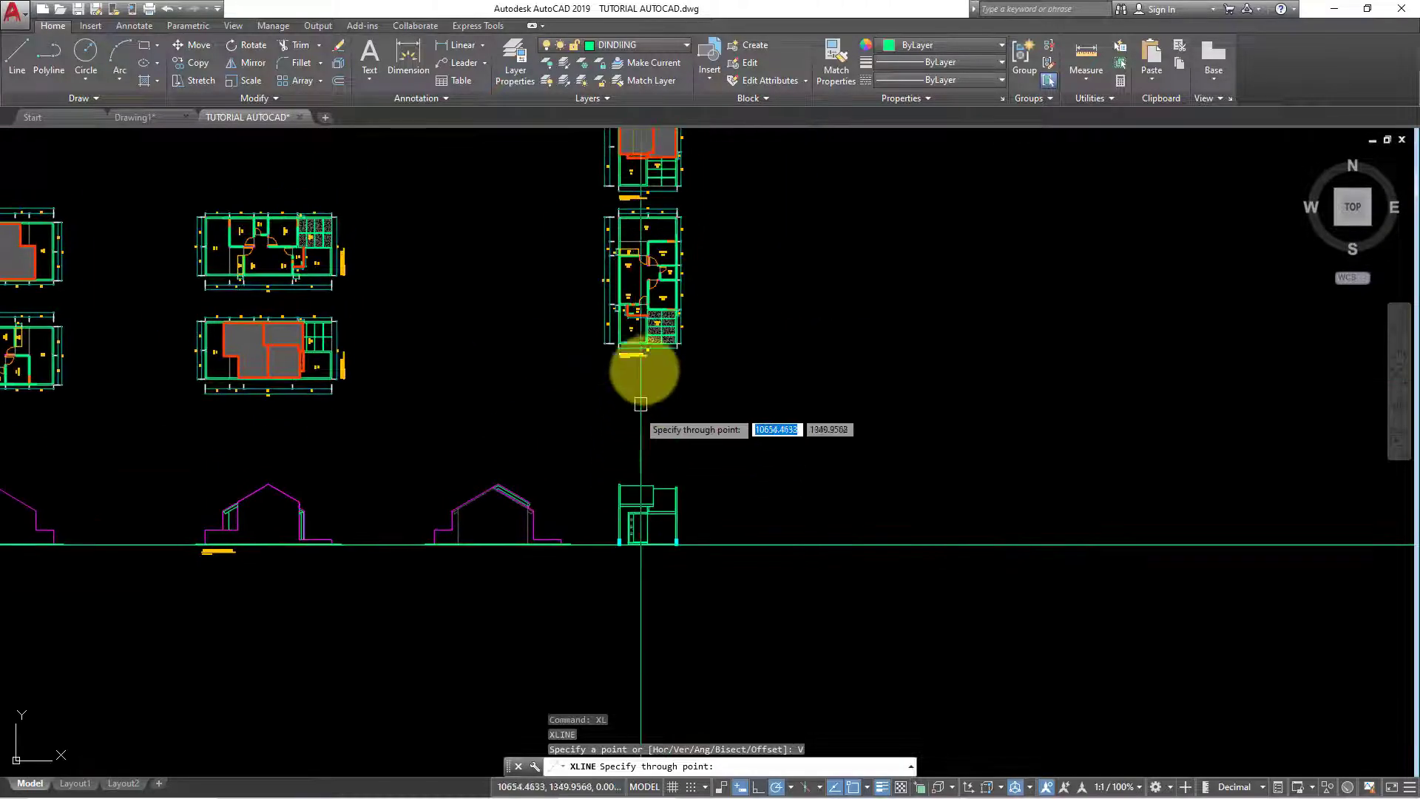
scroll(656, 317, "up", 2)
scroll(655, 317, "up", 2)
scroll(648, 308, "up", 2)
scroll(649, 308, "down", 1)
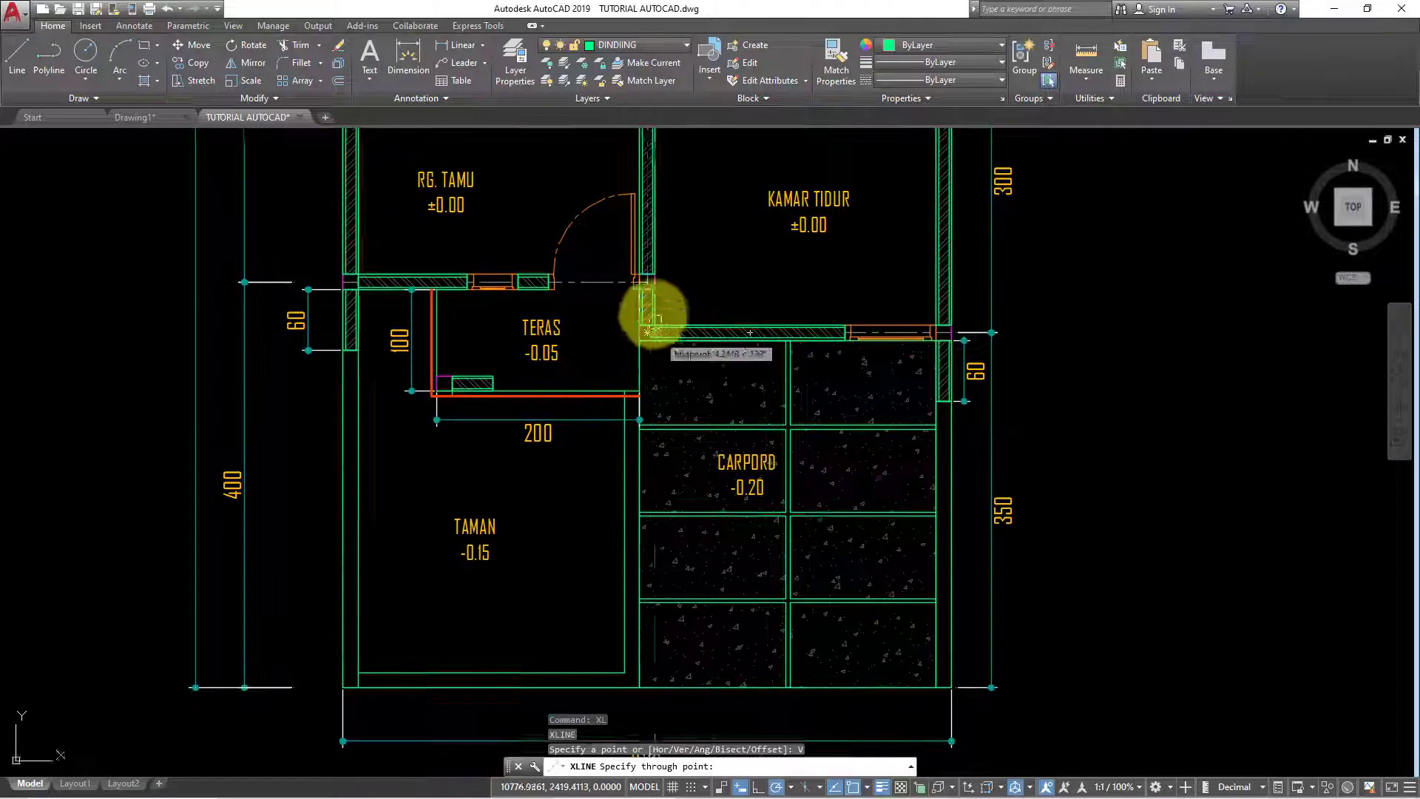
scroll(629, 289, "up", 3)
scroll(604, 255, "up", 2)
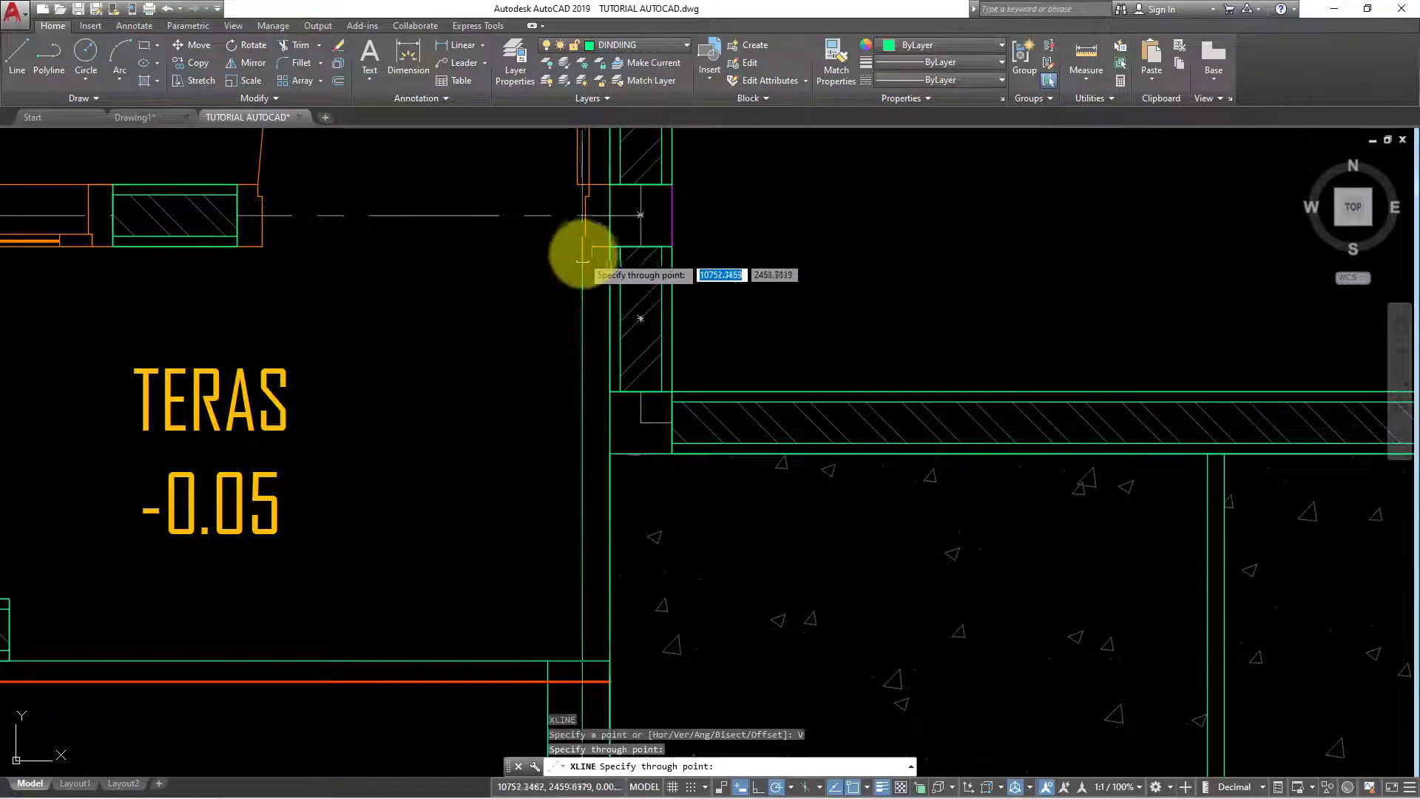
left_click(585, 261)
left_click(259, 258)
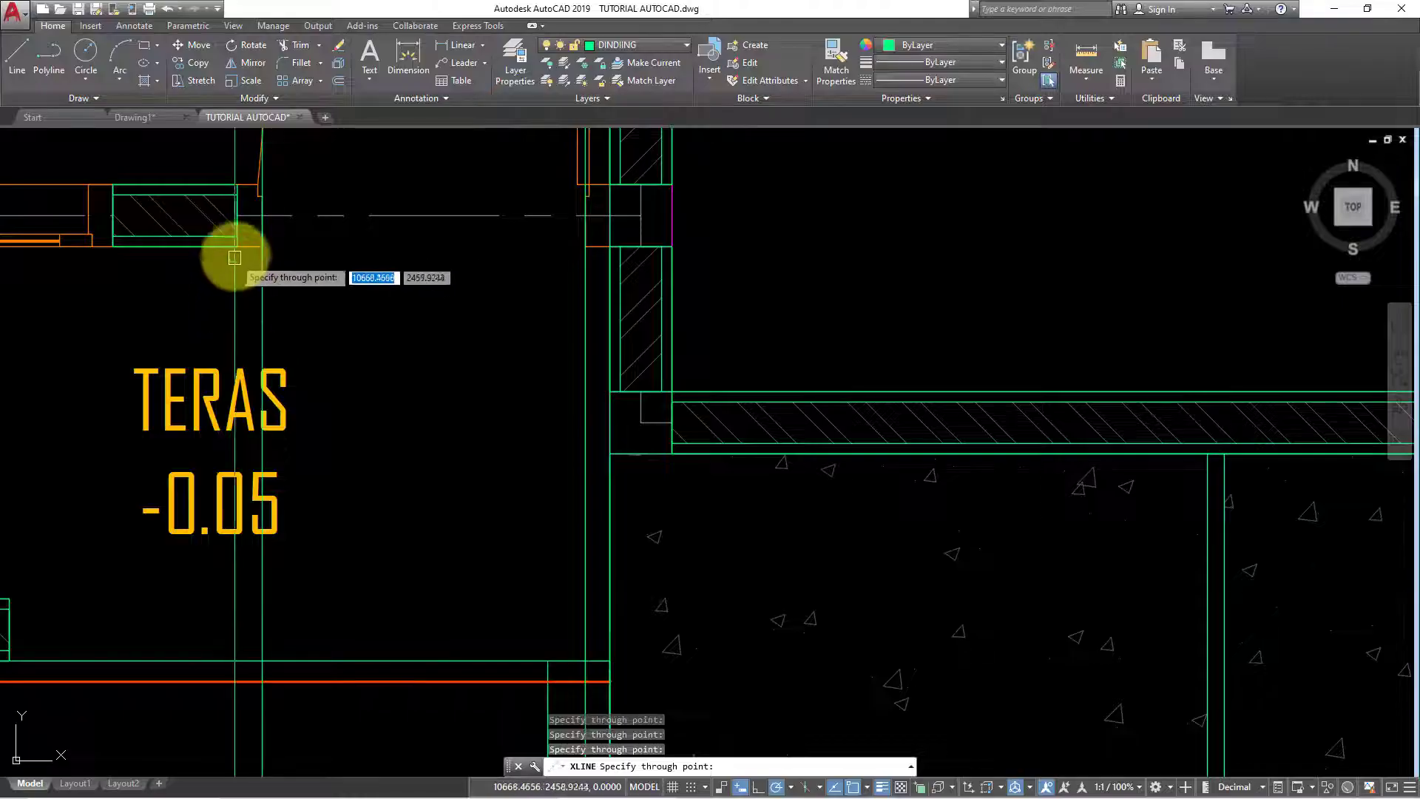
scroll(618, 412, "down", 5)
scroll(624, 418, "down", 2)
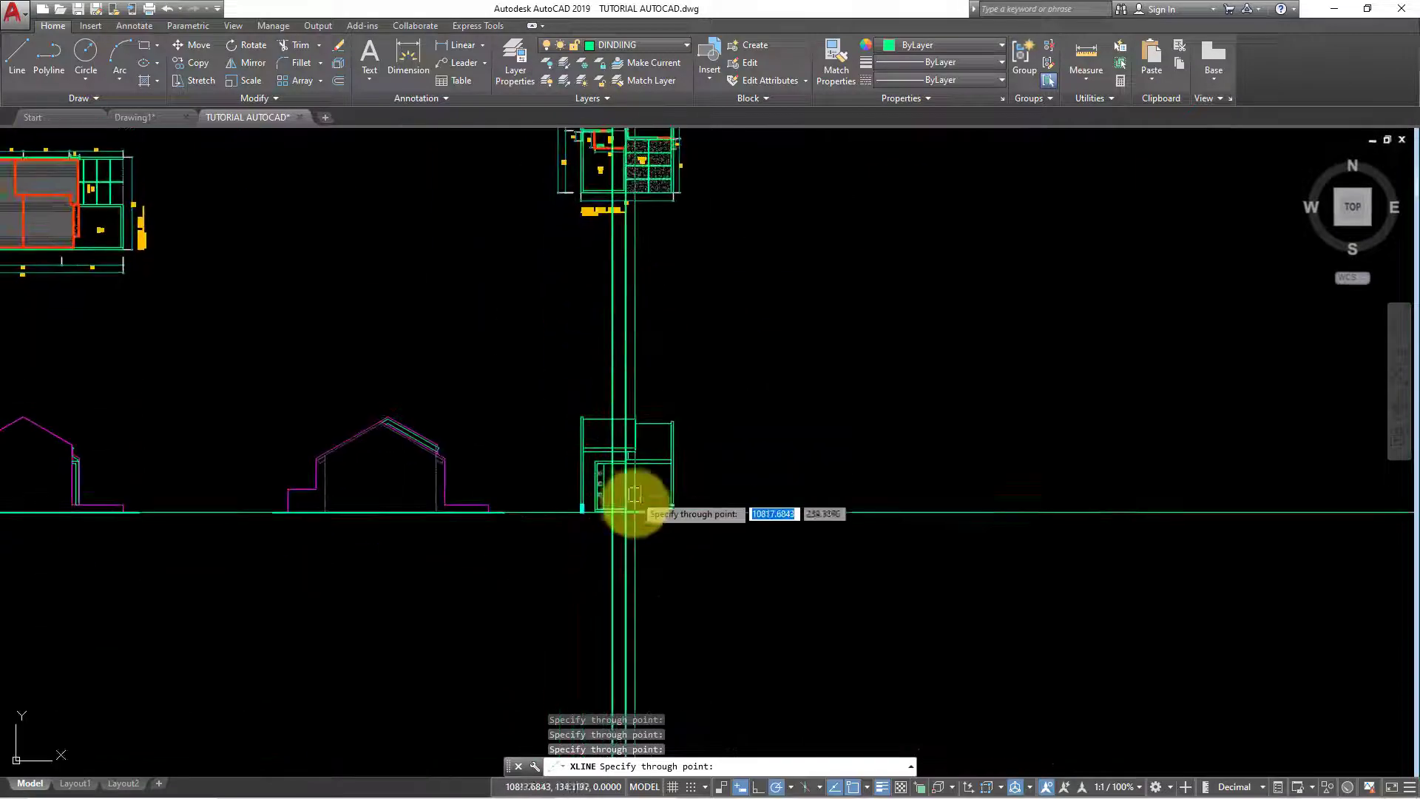
scroll(641, 485, "up", 6)
key("Escape")
Select the two new vertical construction lines
scroll(625, 449, "down", 4)
scroll(636, 473, "up", 4)
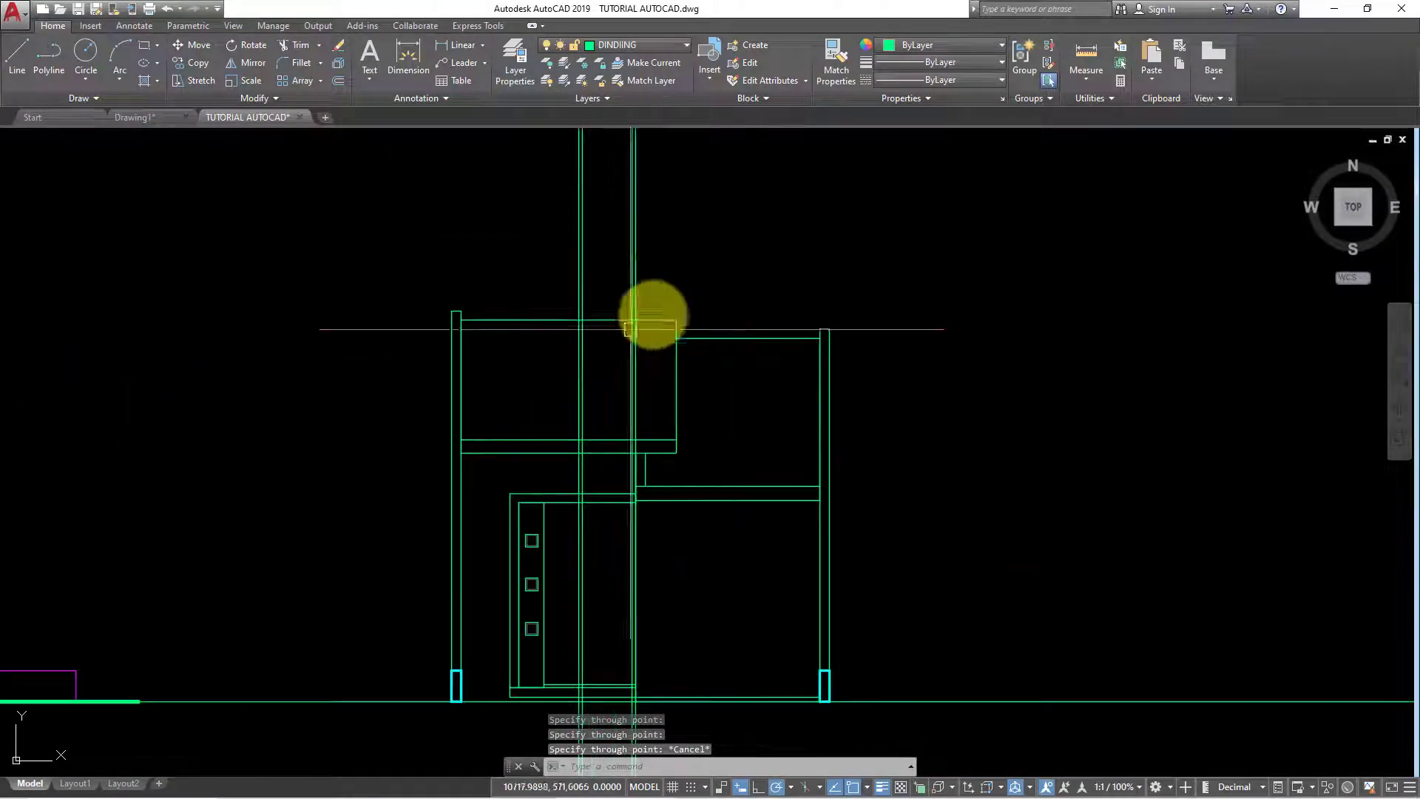
left_click(656, 316)
left_click(516, 231)
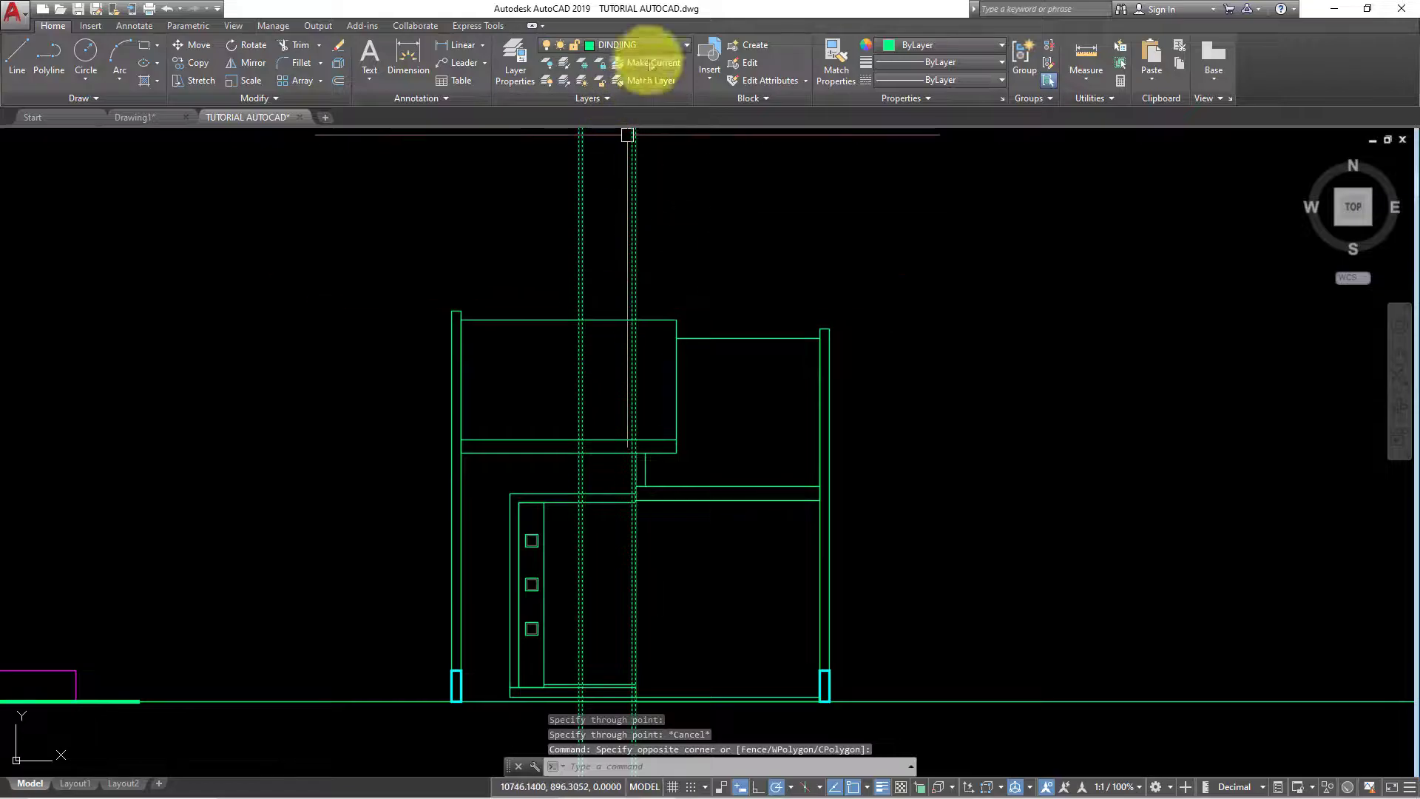
Move the two construction lines onto the orange KUSEN layer
left_click(645, 187)
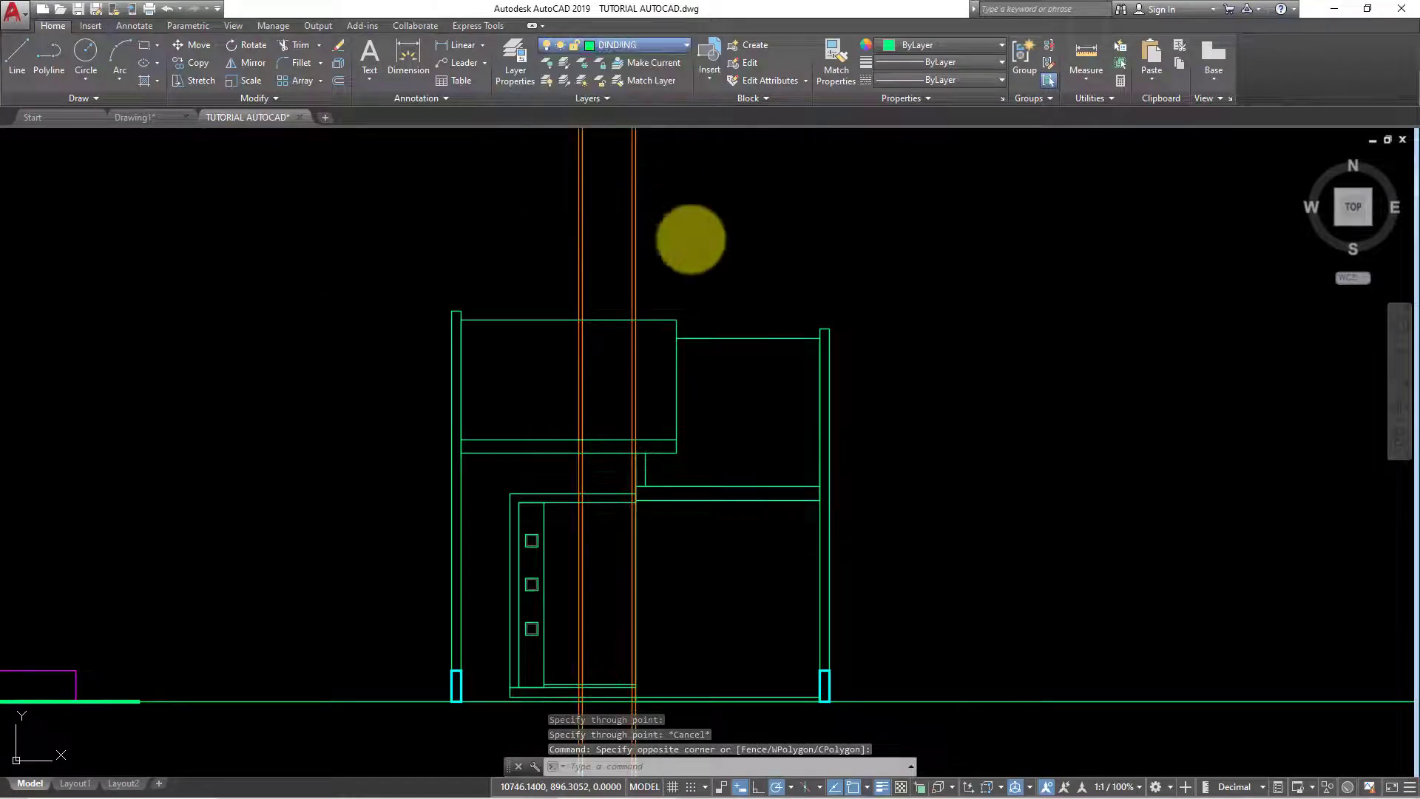
key("Escape")
scroll(675, 473, "up", 2)
scroll(678, 482, "up", 2)
middle_click_drag(680, 482, 692, 505)
key("Escape")
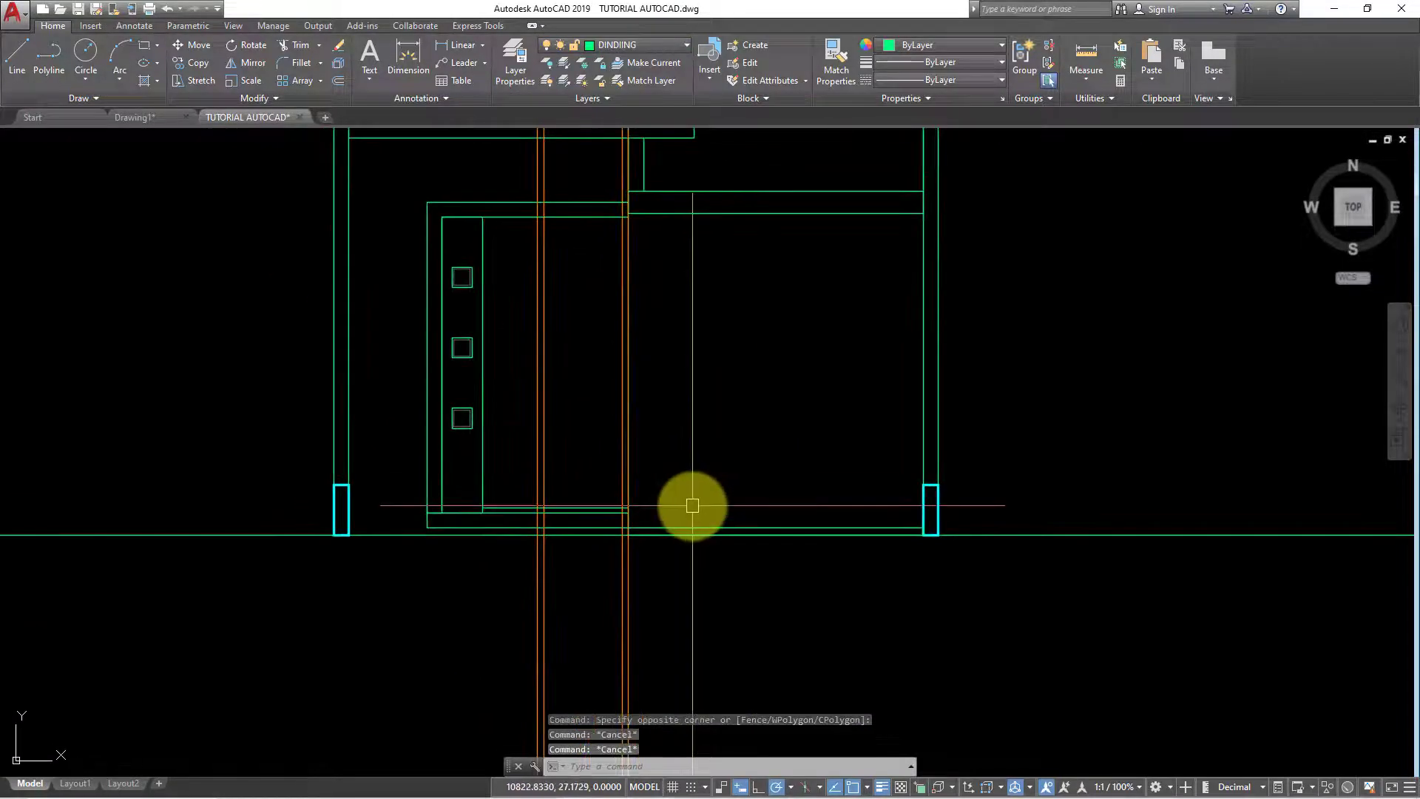
type("O")
Offset the door's floor line 210 upward to mark the door top
key("Return")
type("210")
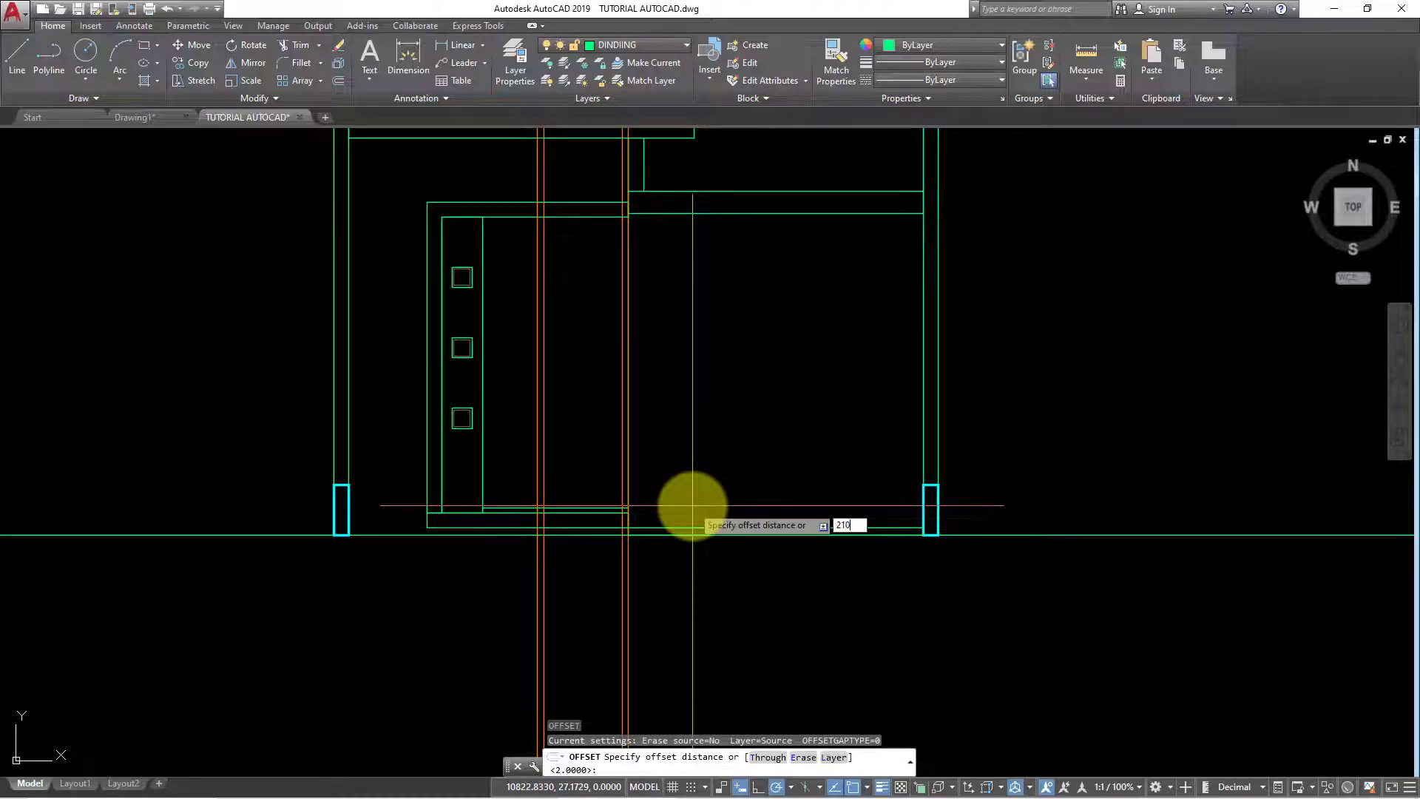
key("Return")
left_click(574, 509)
left_click(568, 459)
middle_click_drag(583, 448, 579, 425)
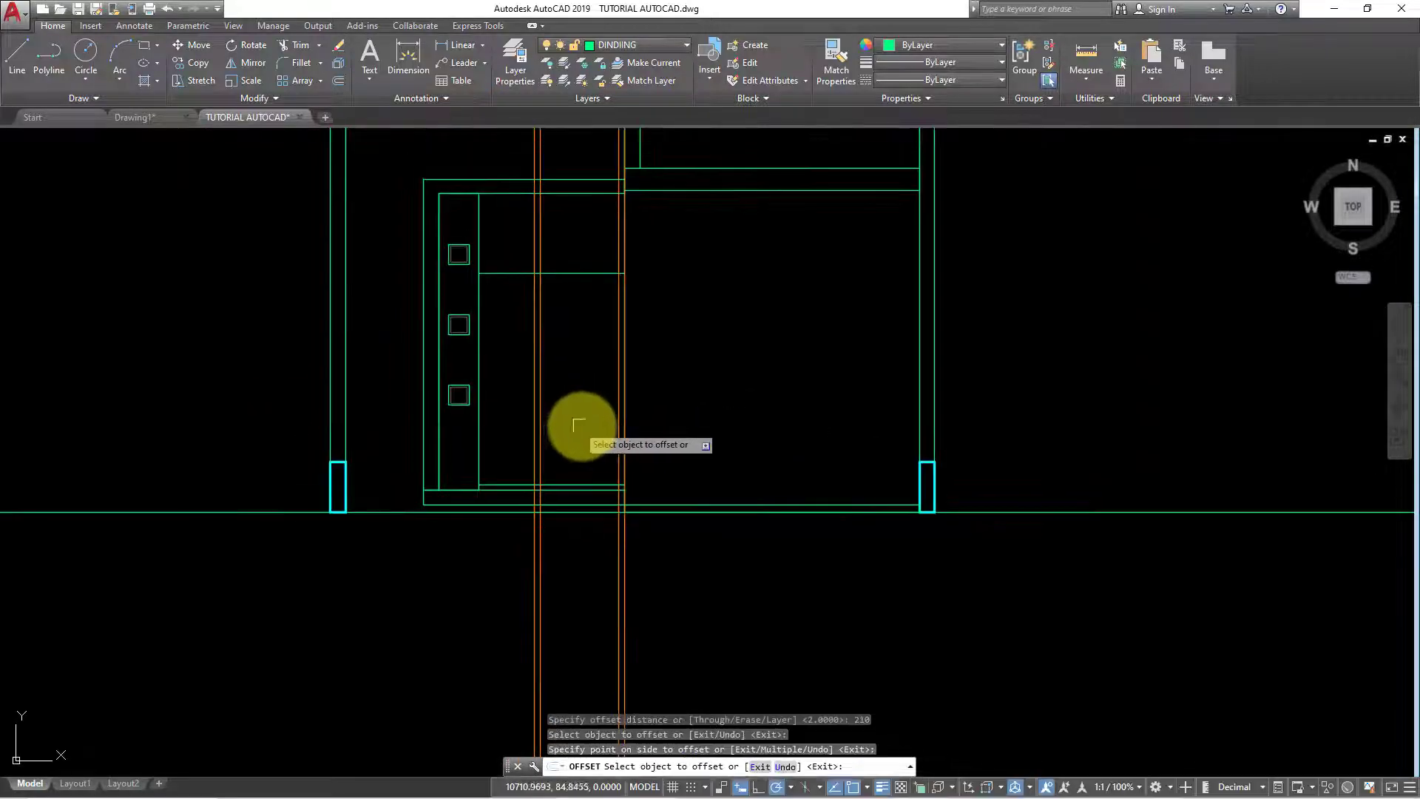
key("Escape")
Make the new door-top line orange with Match Properties
key("Return")
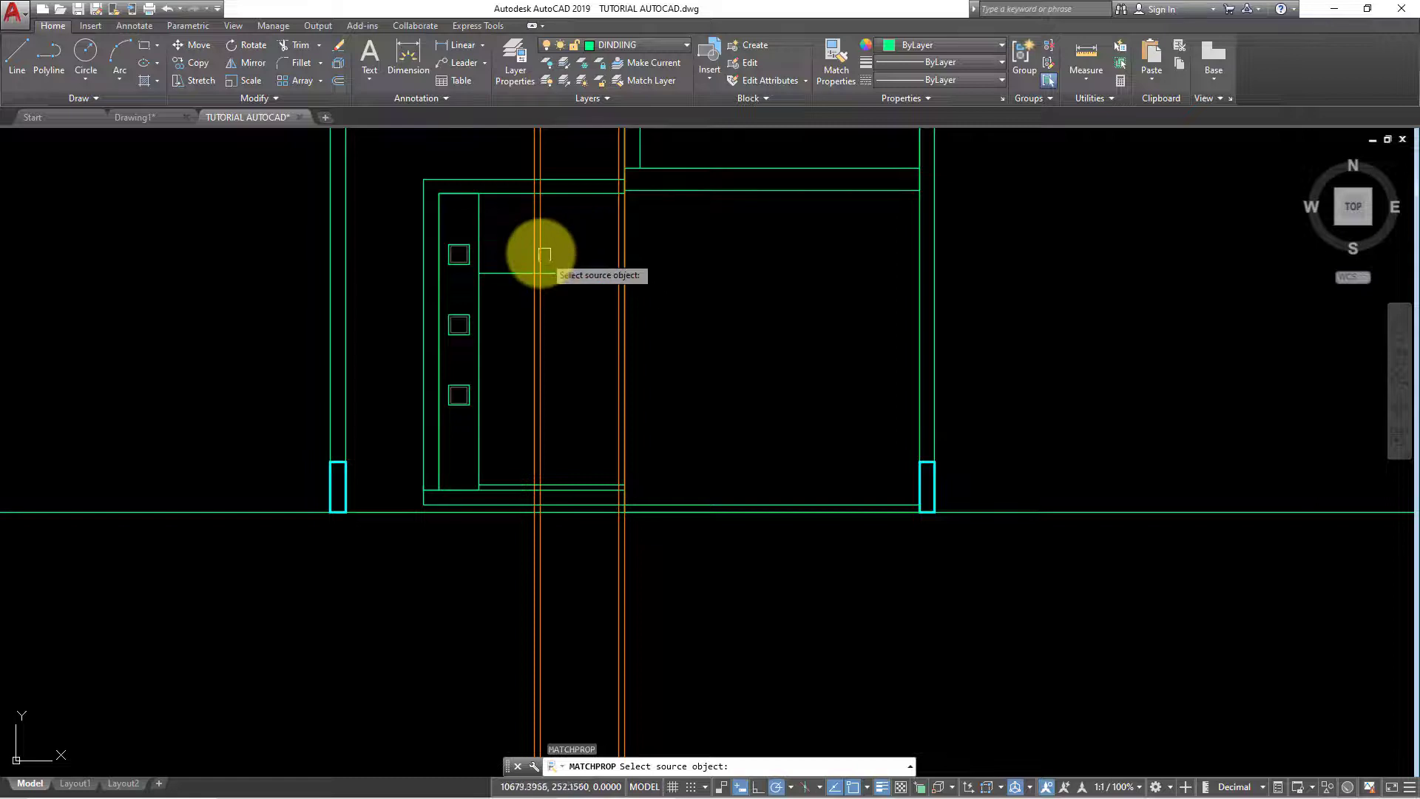
left_click(545, 255)
key("Escape")
scroll(587, 402, "up", 3)
Offset the orange door-top line 6 upward for the frame thickness
type("o")
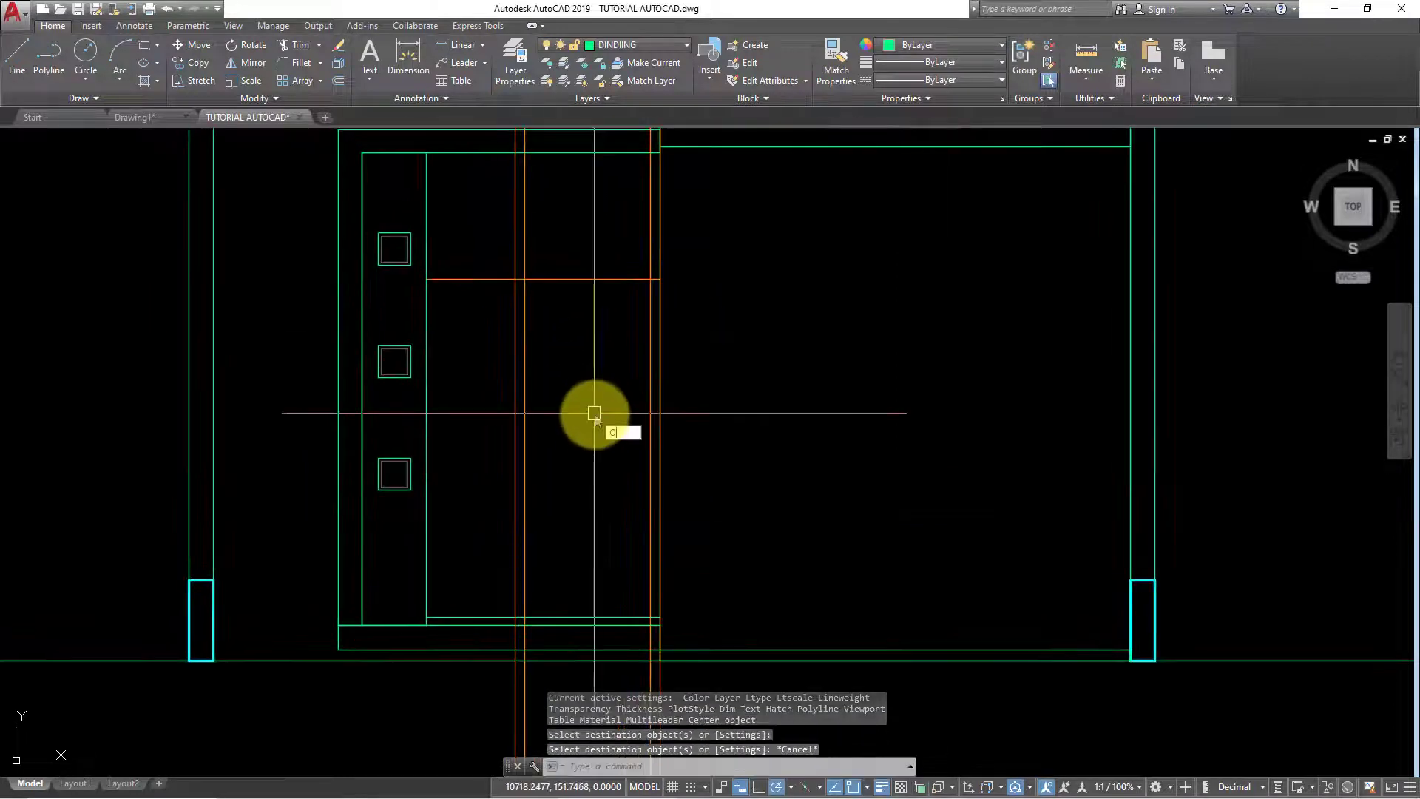
key("Return")
type("6")
key("Return")
left_click(567, 278)
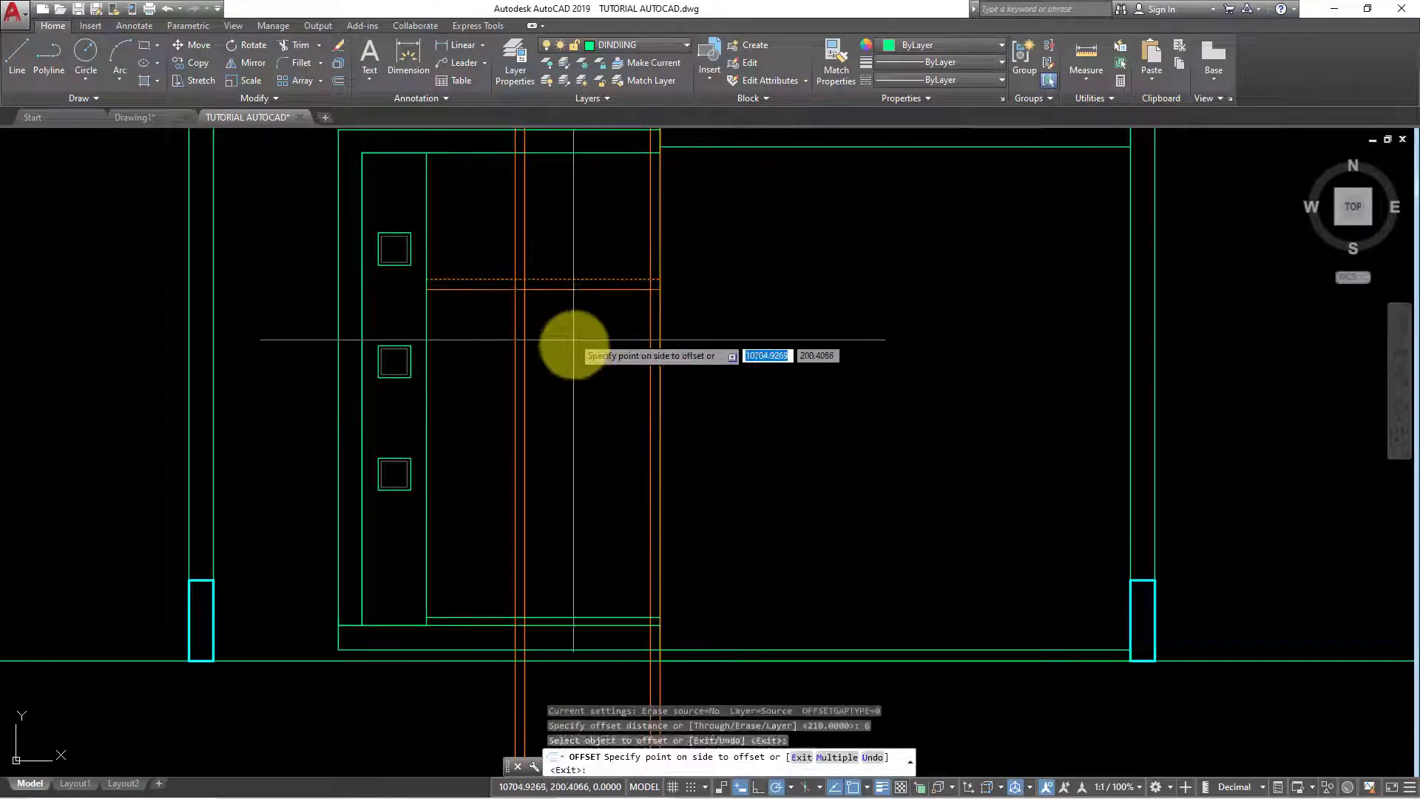
left_click(574, 340)
key("Escape")
key("Escape")
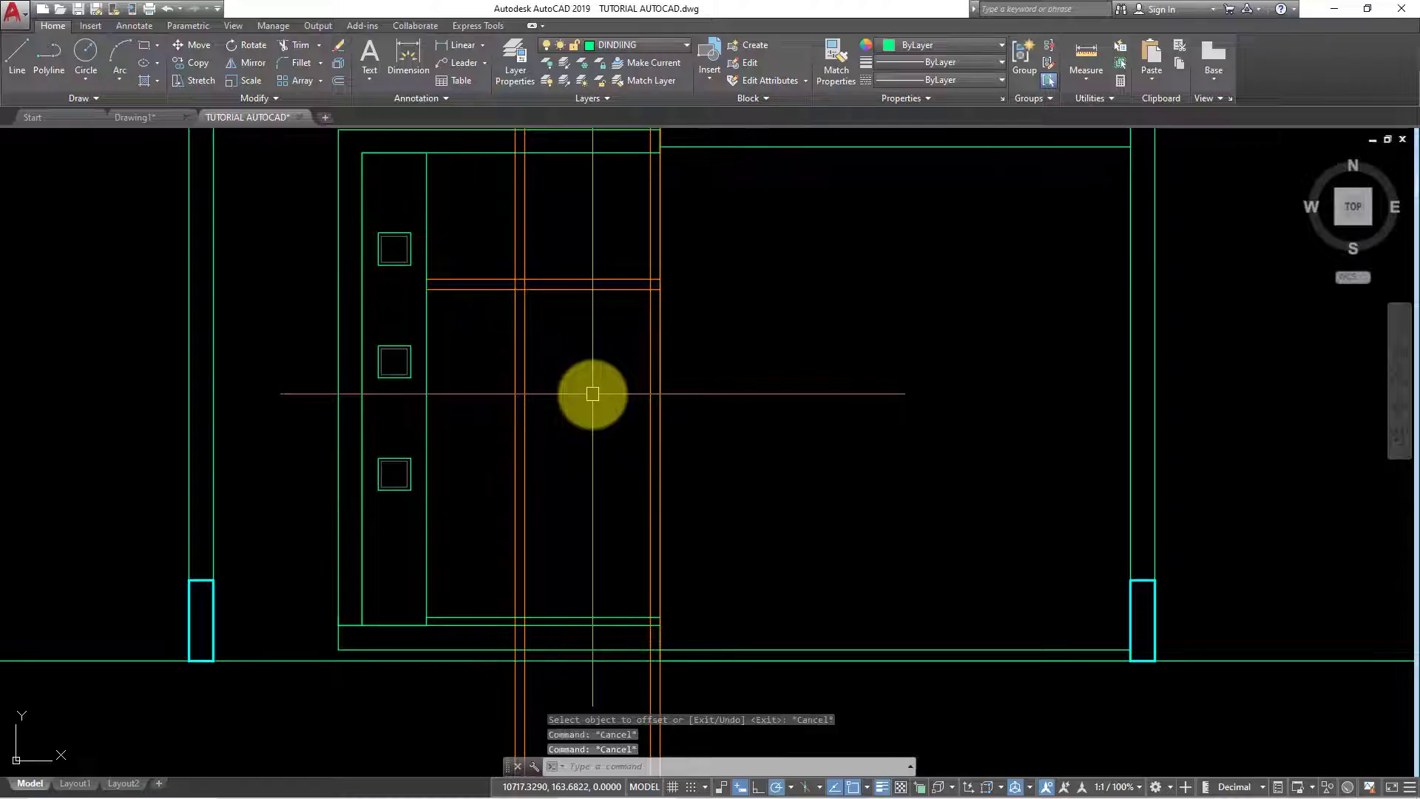
Draw the door frame rectangle from the door top down to the floor
type("rec")
key("Return")
left_click(525, 289)
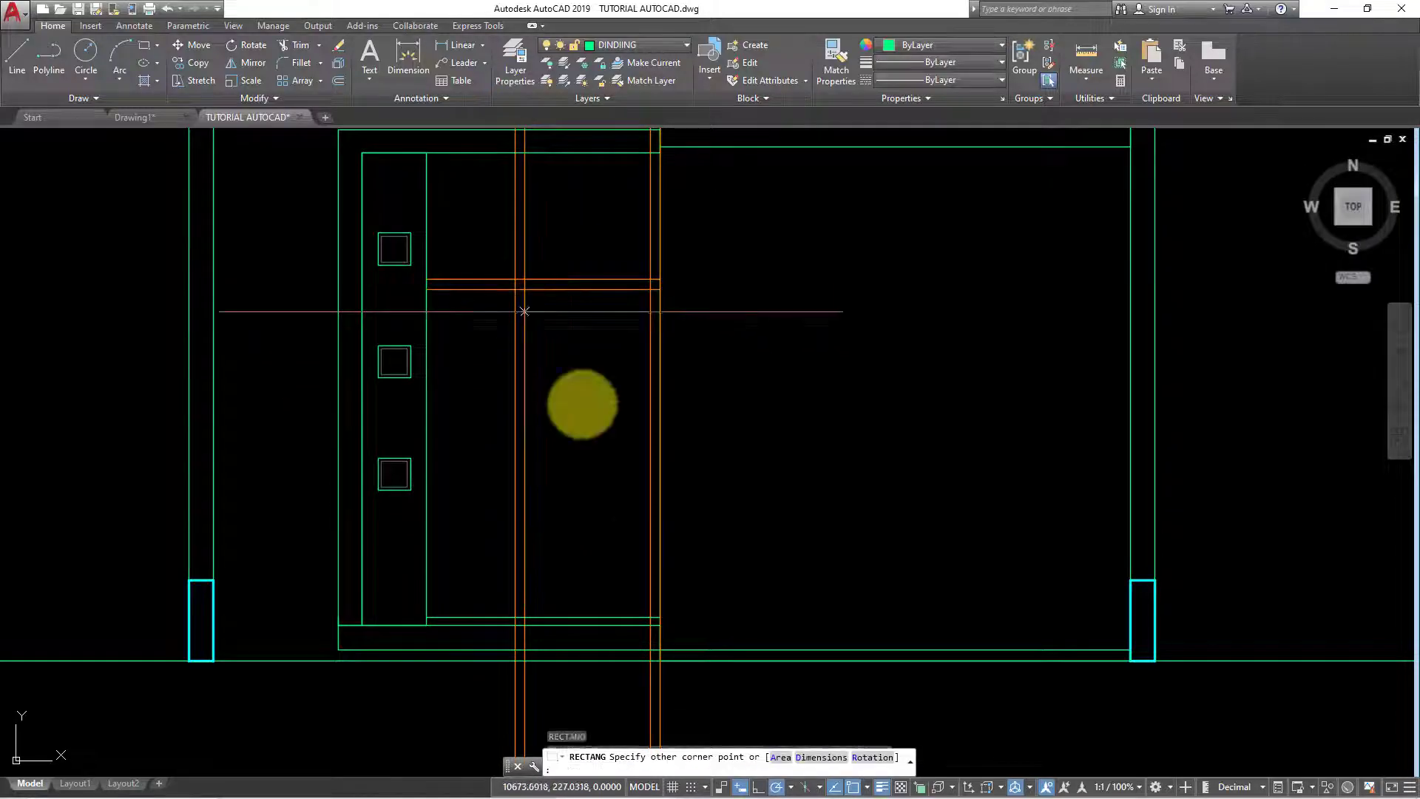
left_click(649, 614)
key("Return")
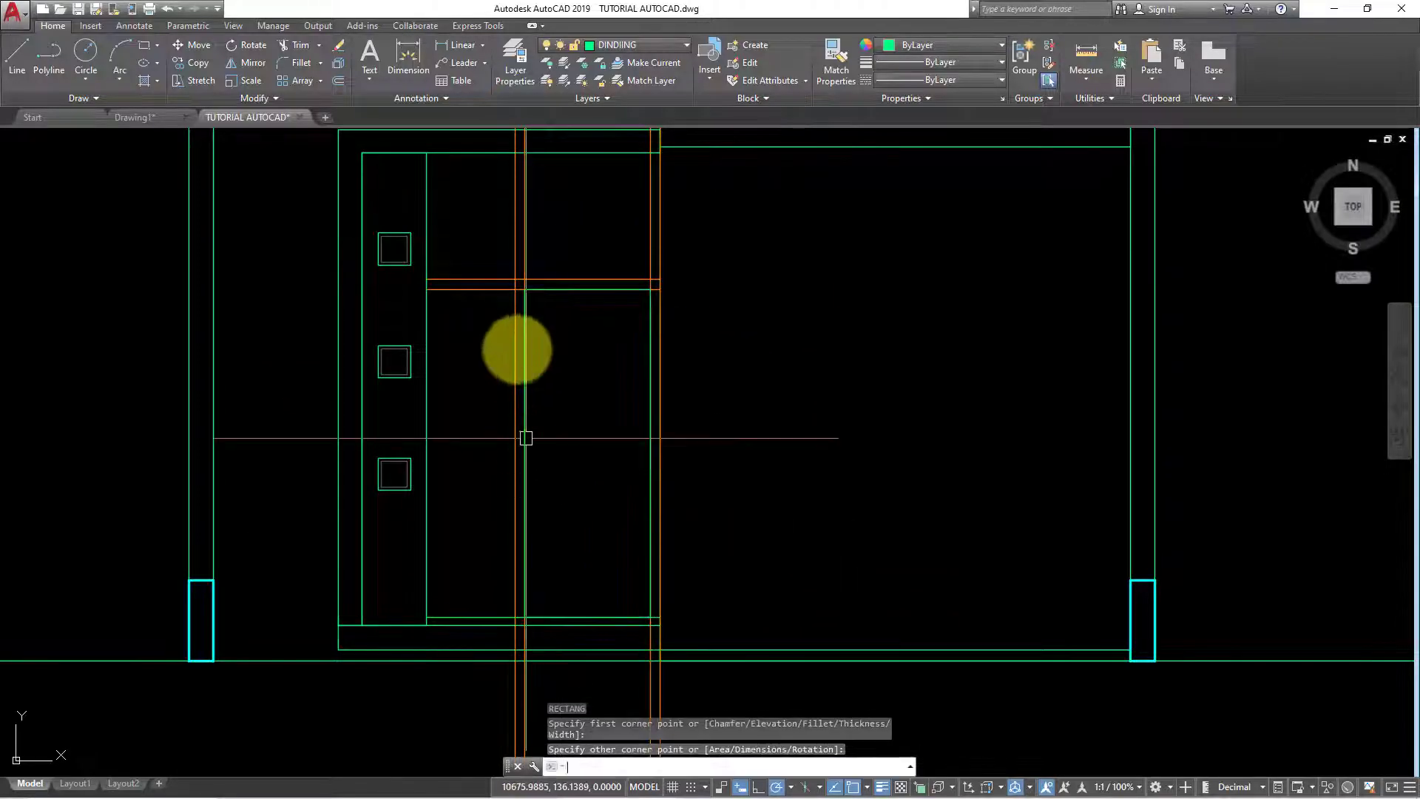
left_click(514, 279)
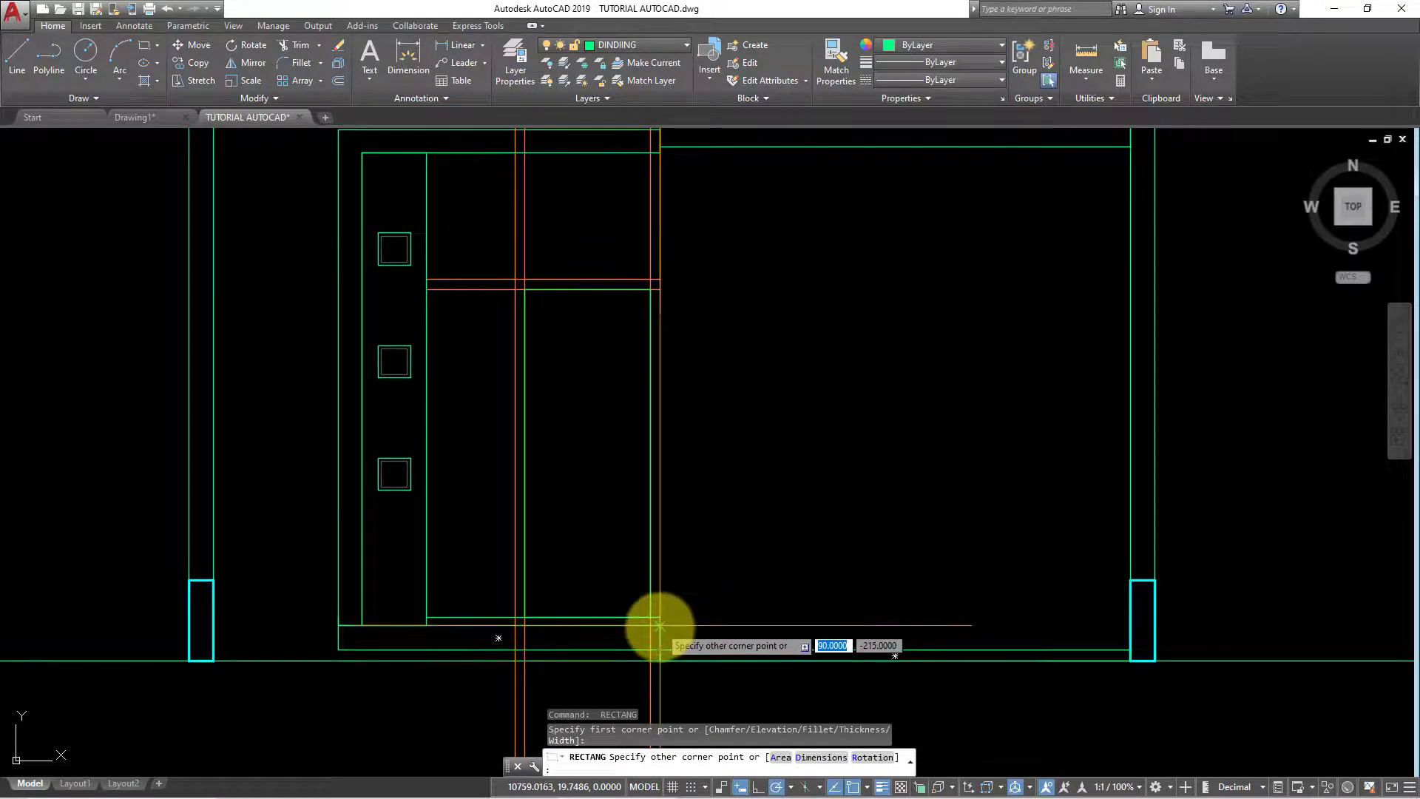
key("Escape")
key("Escape")
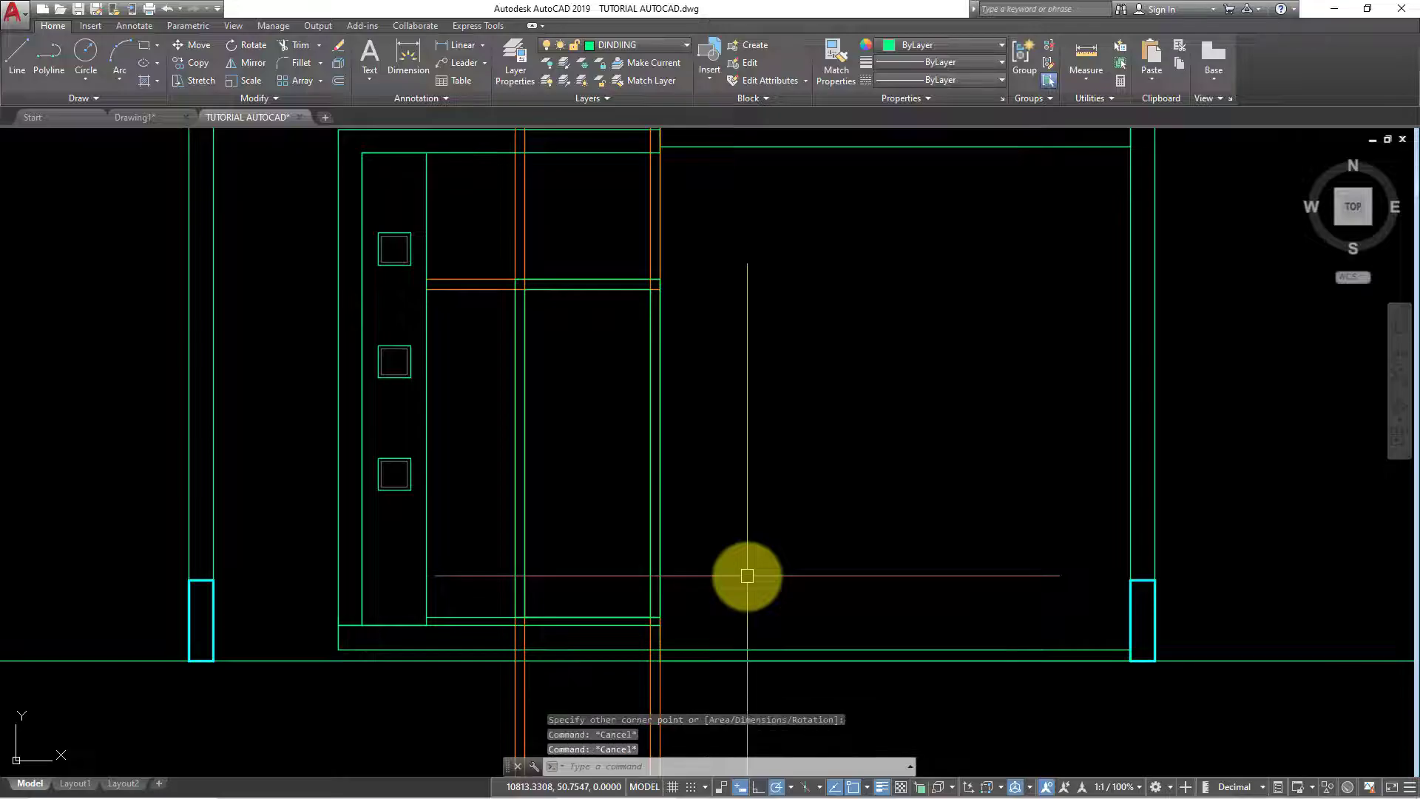
Erase the leftover horizontal helper lines and the vertical construction line
type("Ma")
key("Return")
left_click(479, 288)
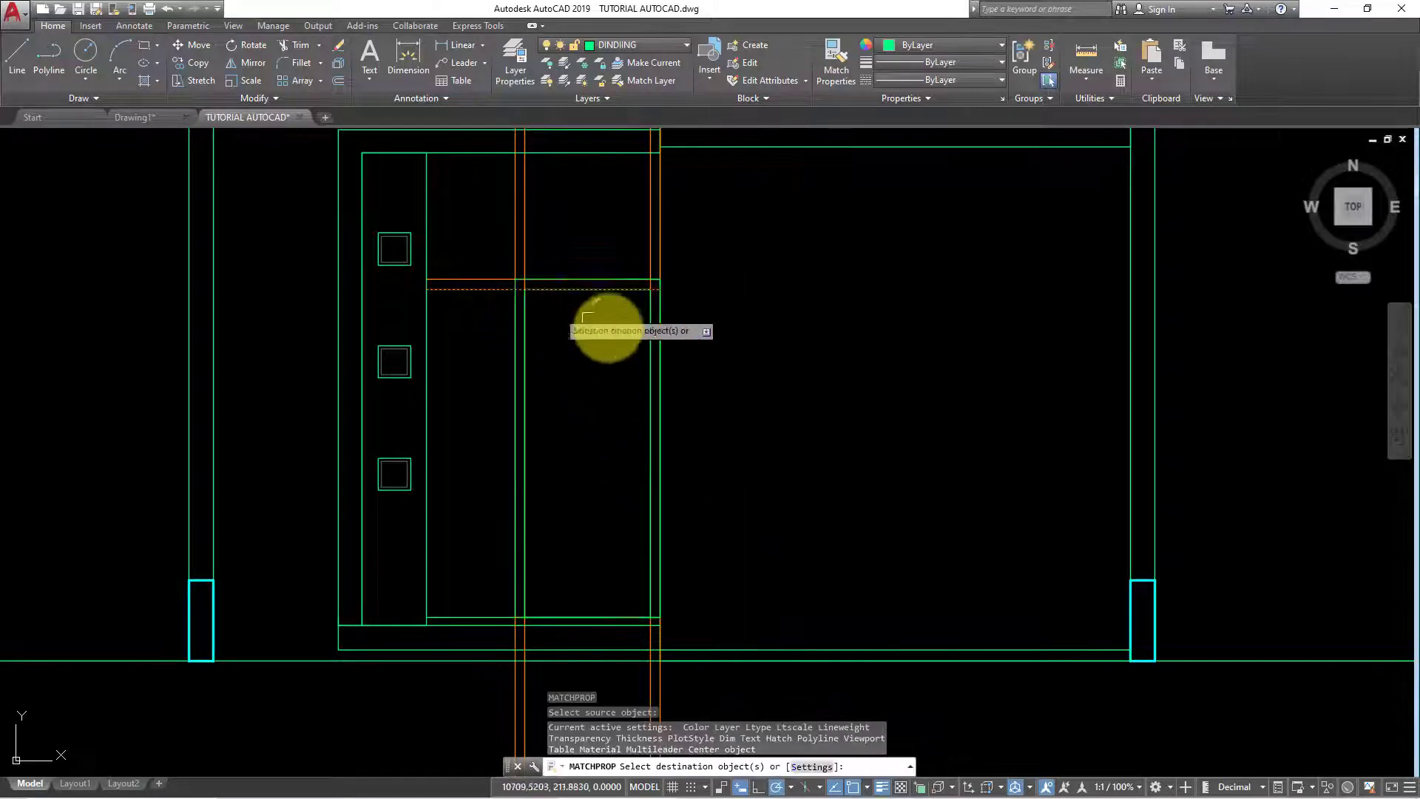
key("Escape")
left_click(507, 308)
left_click(469, 247)
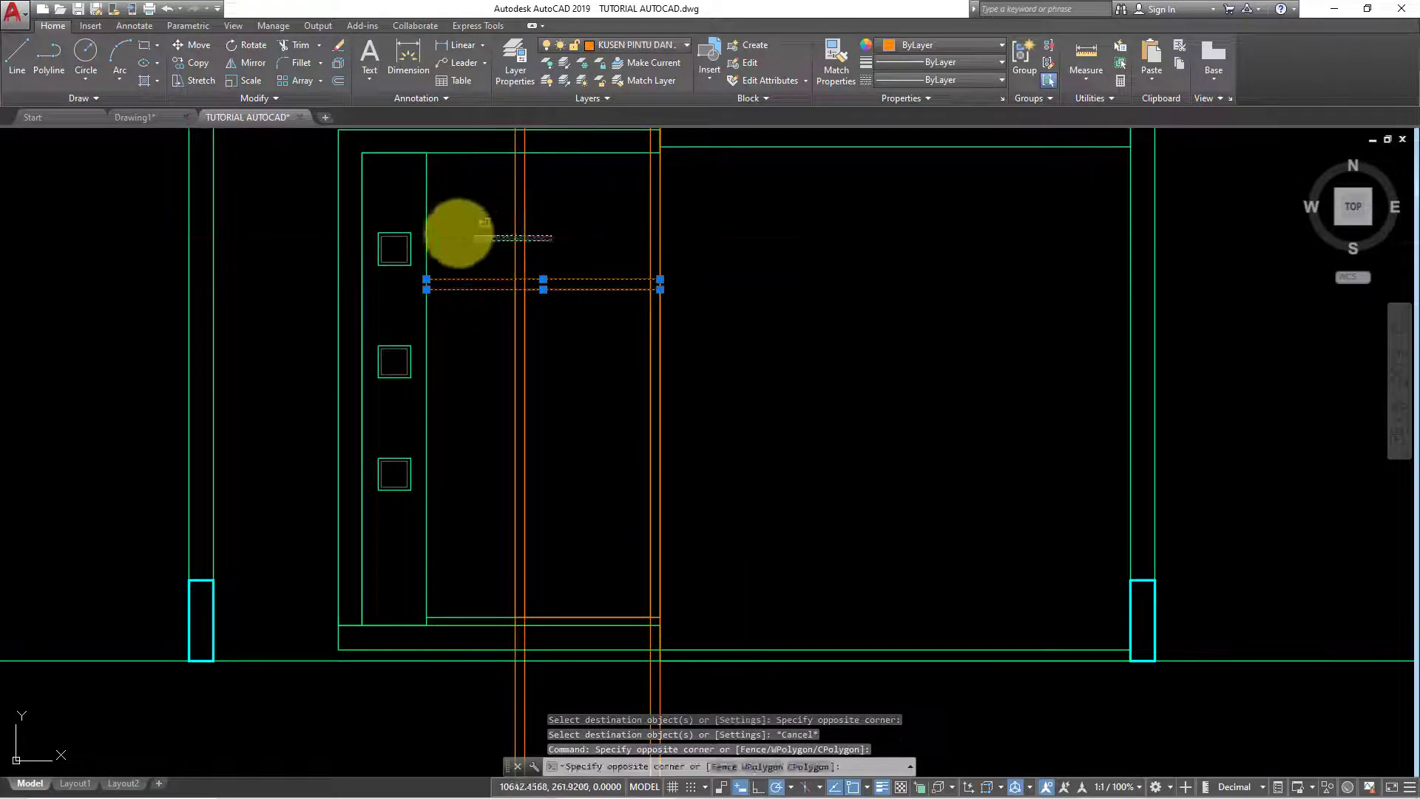
type("e")
key("Return")
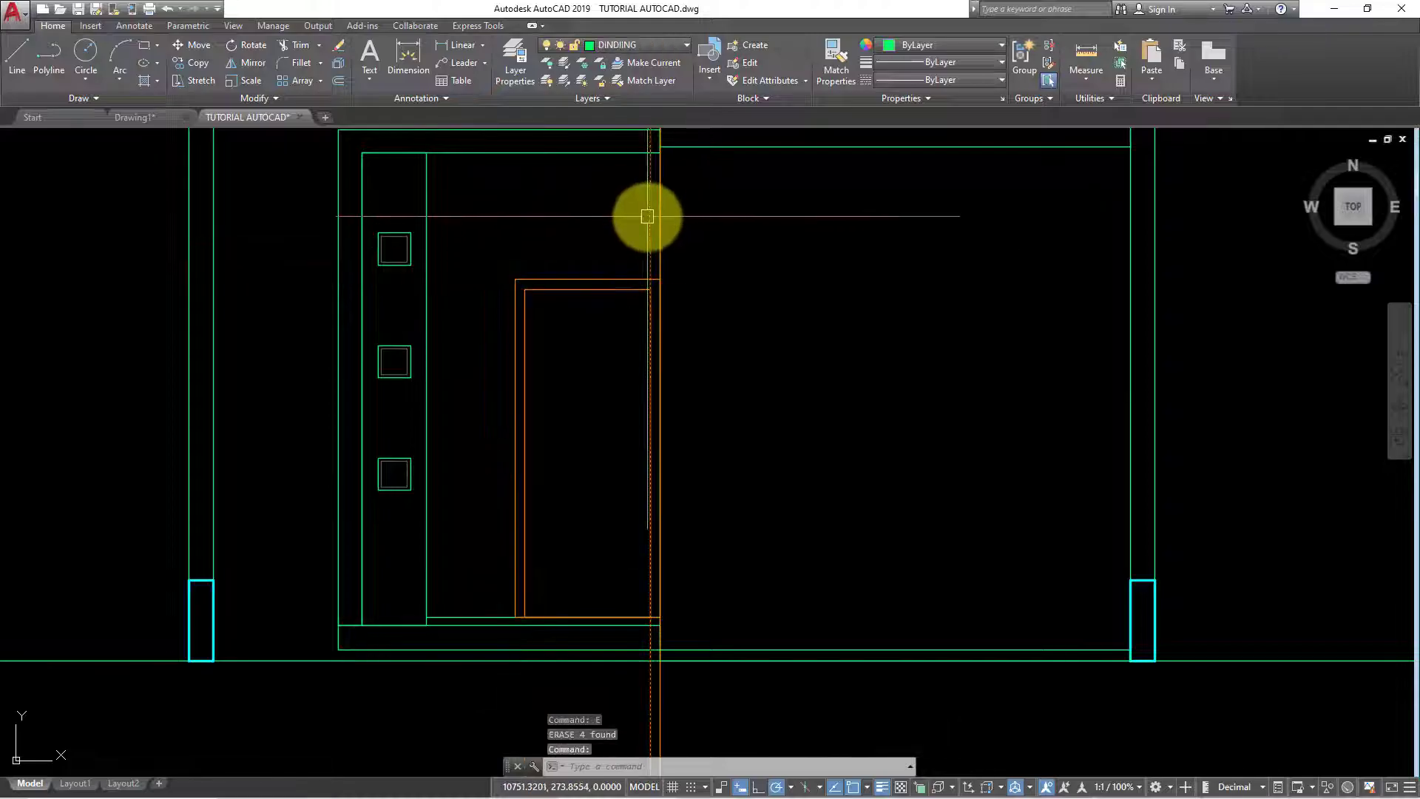
left_click(651, 216)
type("e")
key("Return")
Offset the door frame 10 inward to form the inner panel outline
scroll(773, 308, "down", 2)
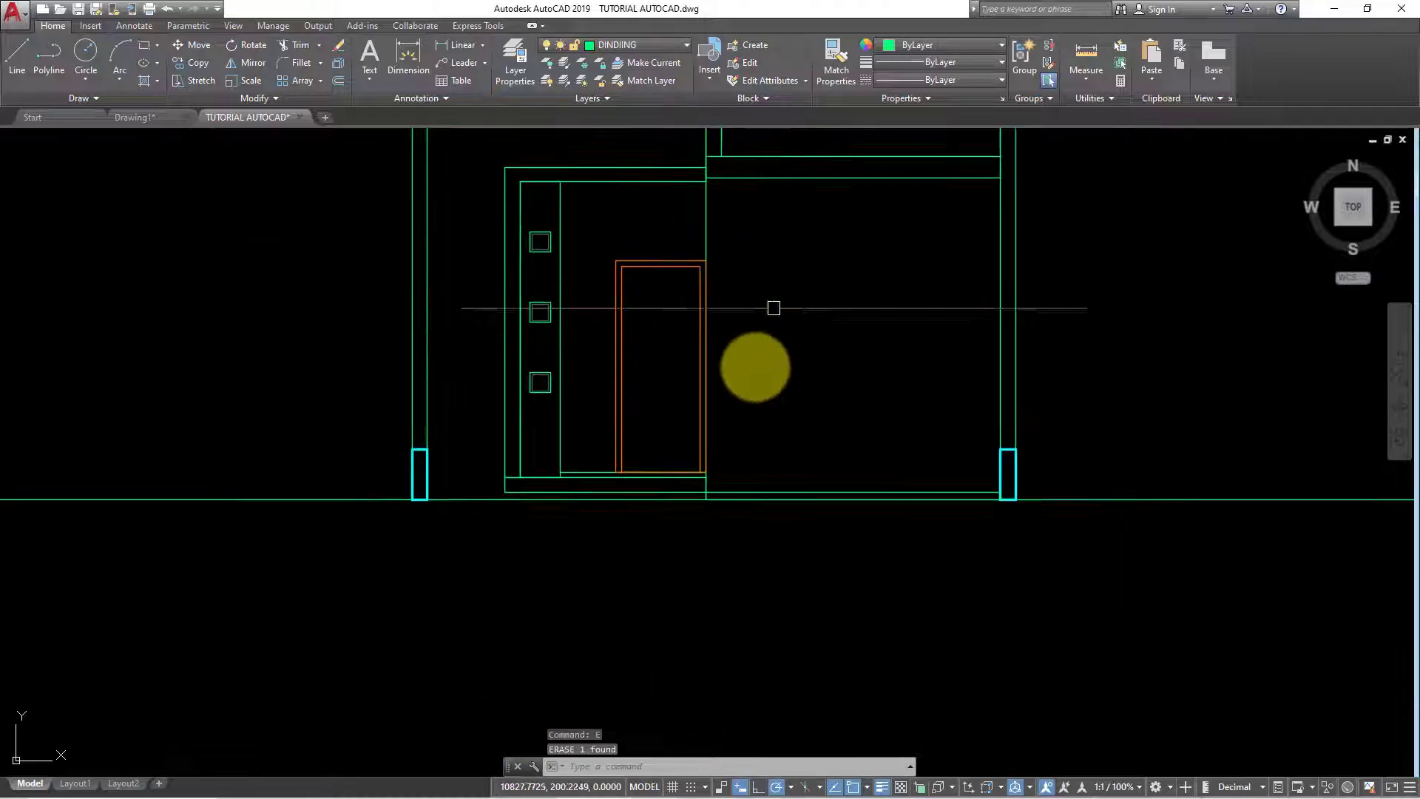
scroll(634, 393, "up", 2)
scroll(584, 346, "up", 1)
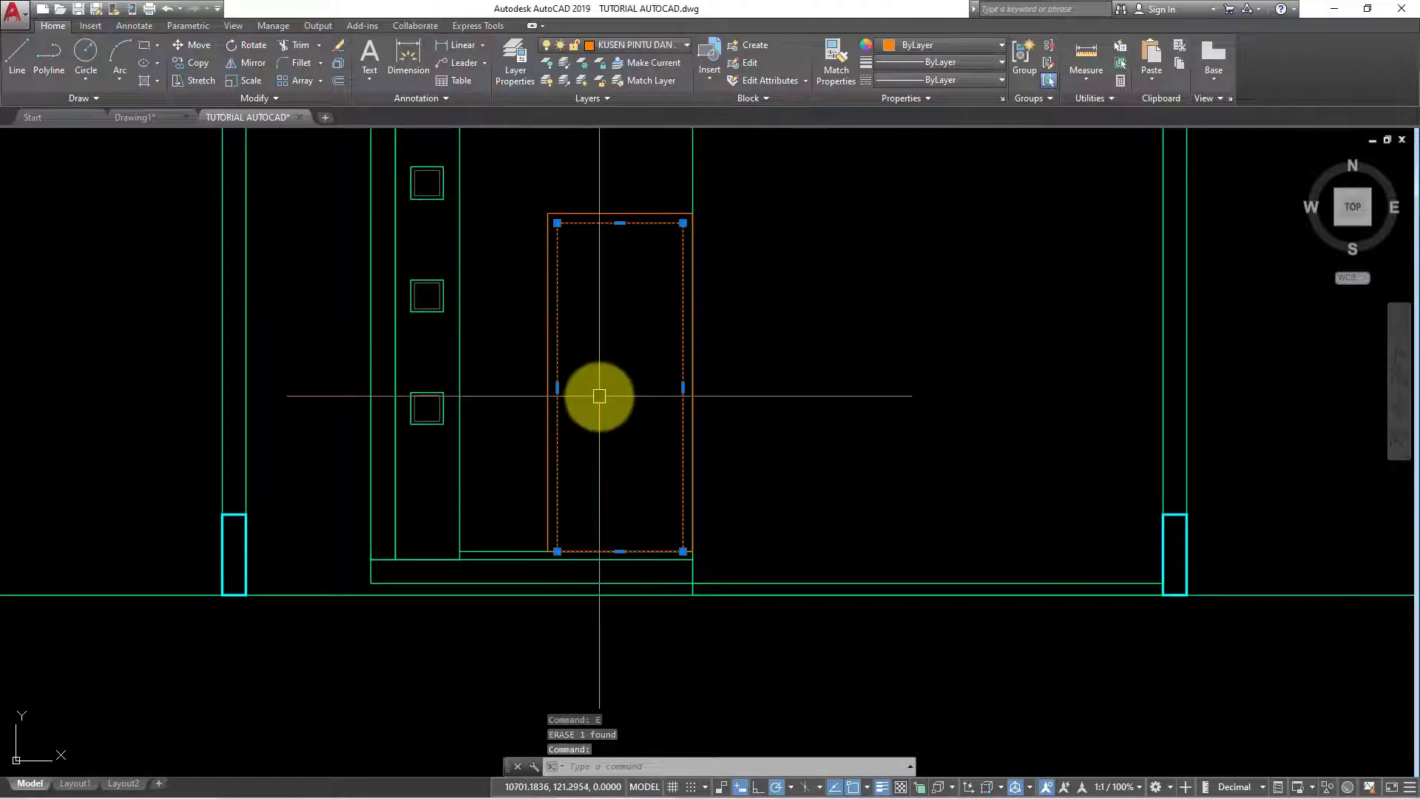
type("o")
key("Return")
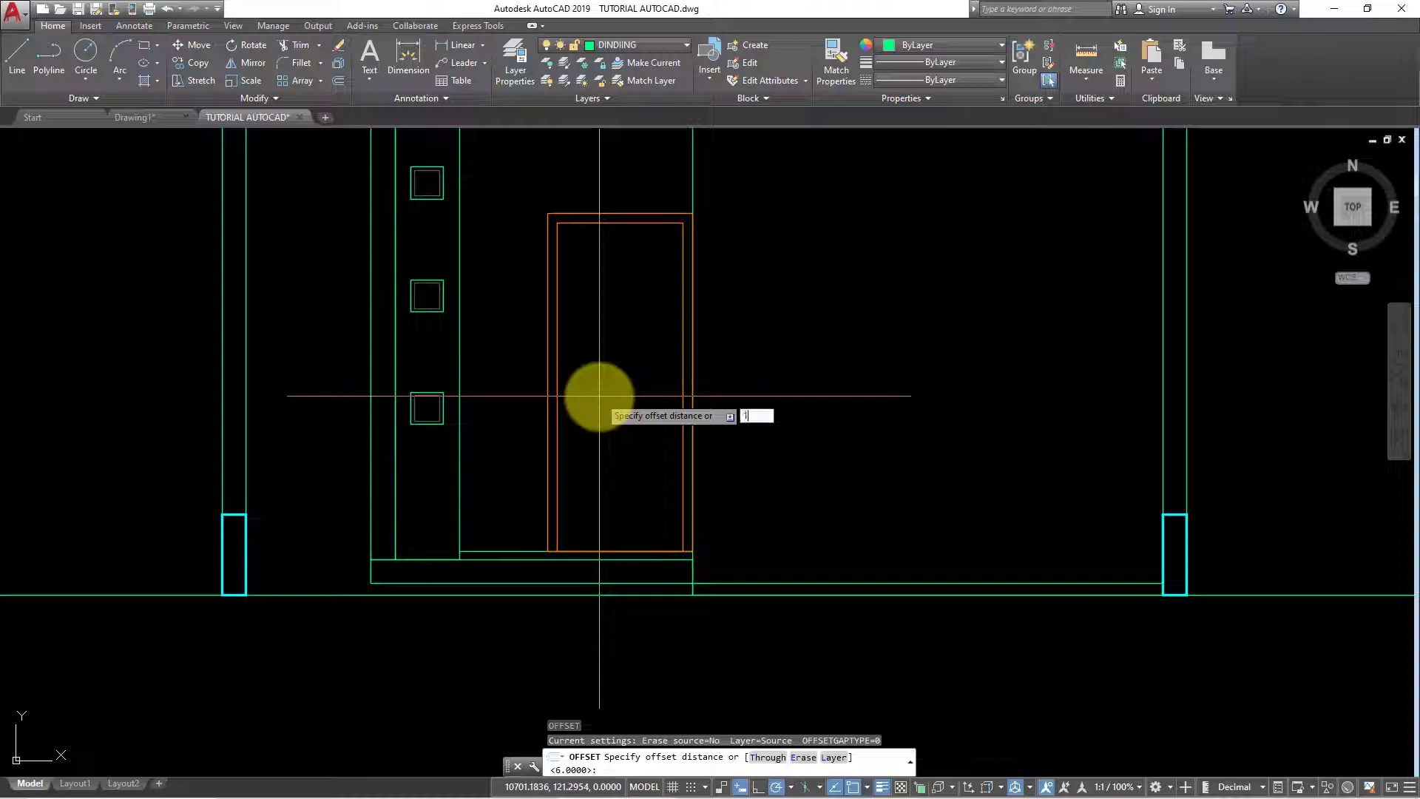
type("0")
key("Return")
left_click(602, 224)
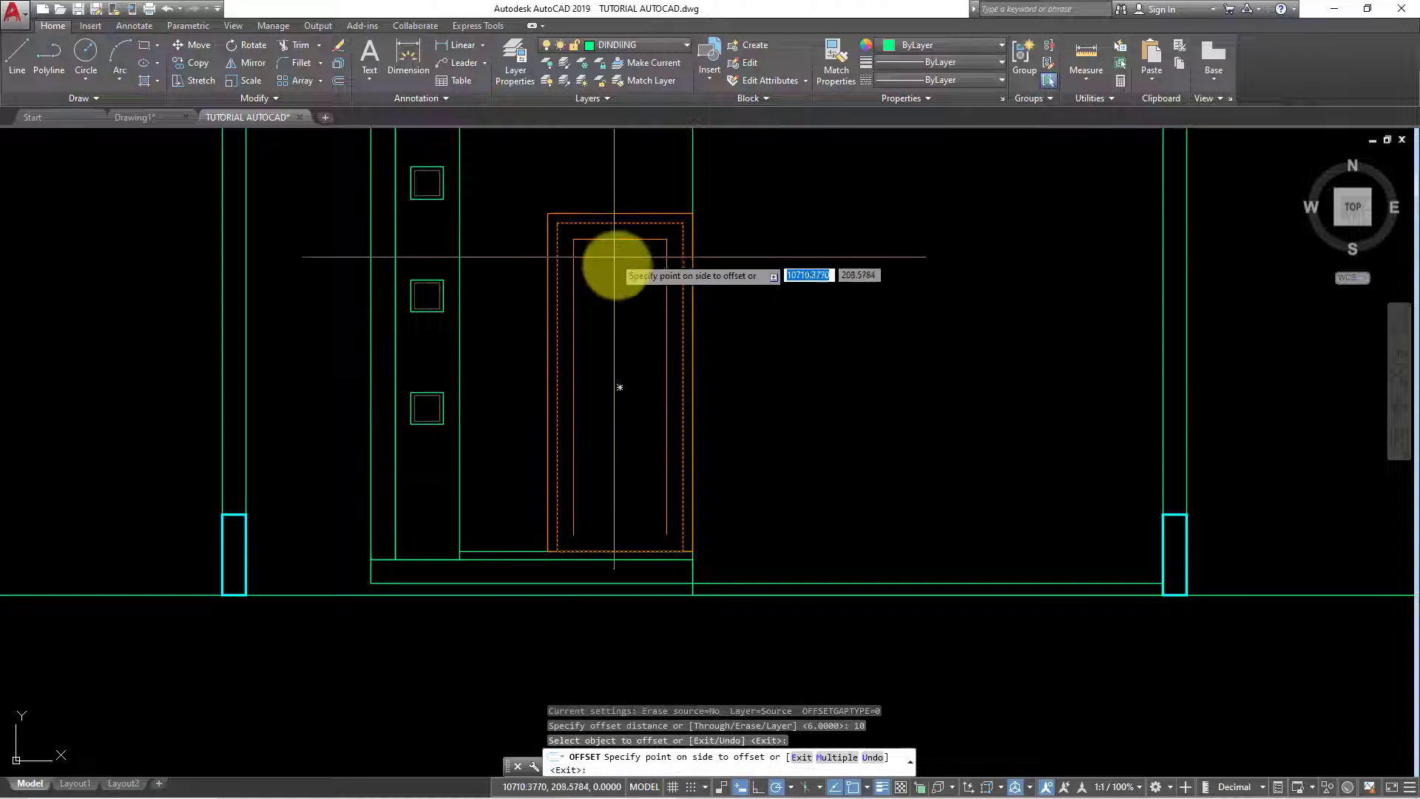
left_click(607, 390)
key("Escape")
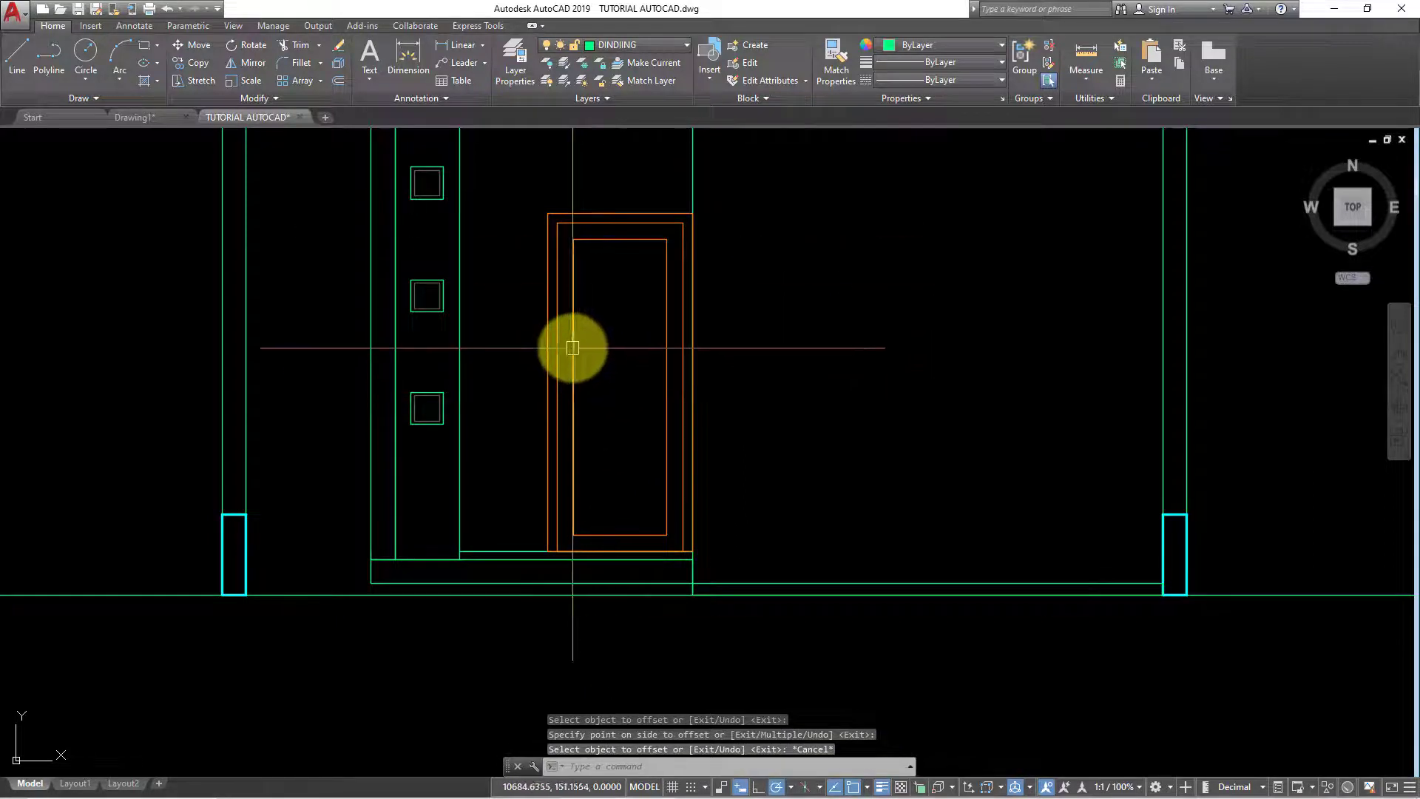
Explode the inner rectangle and divide its left edge into 4 equal parts
left_click(572, 347)
type("x")
key("Return")
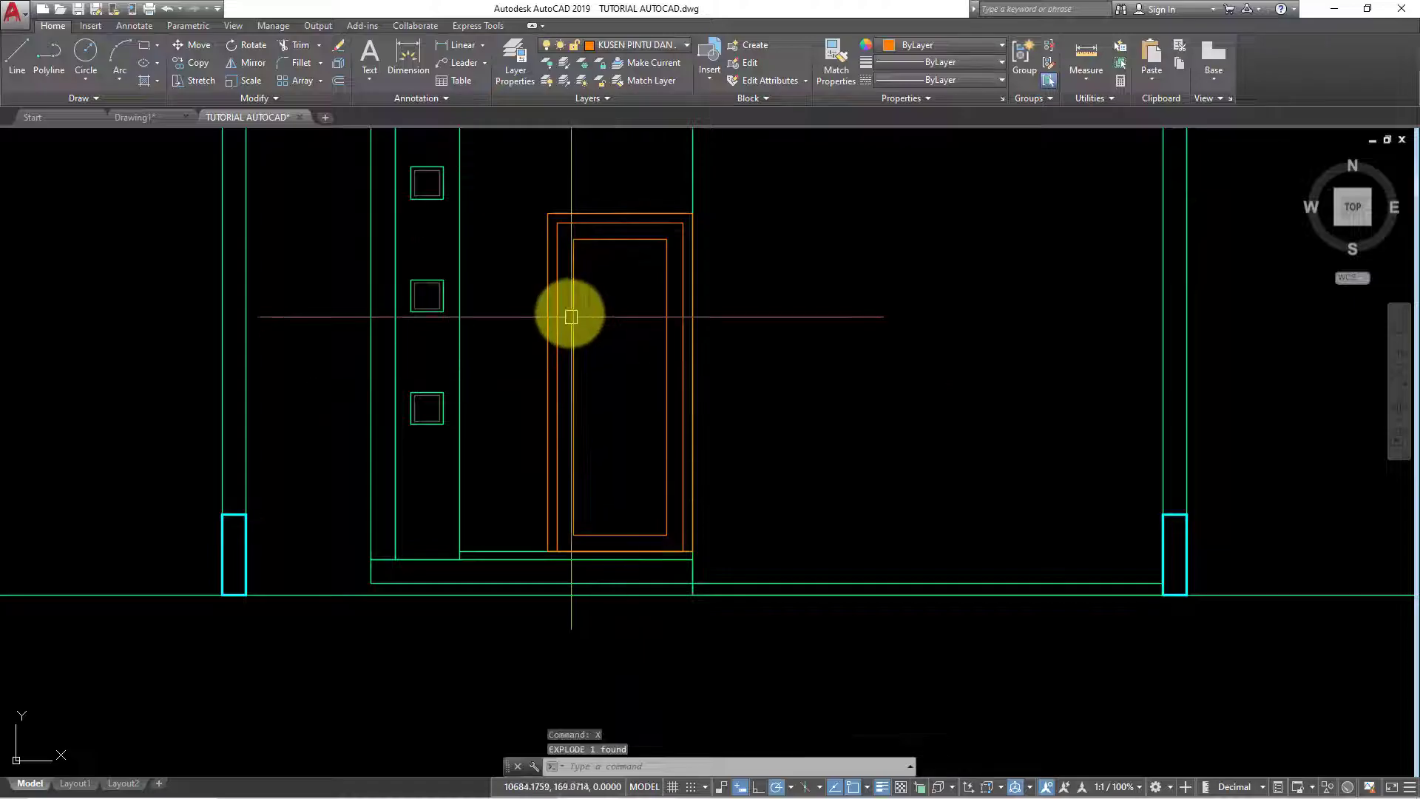
left_click(573, 318)
type("DI")
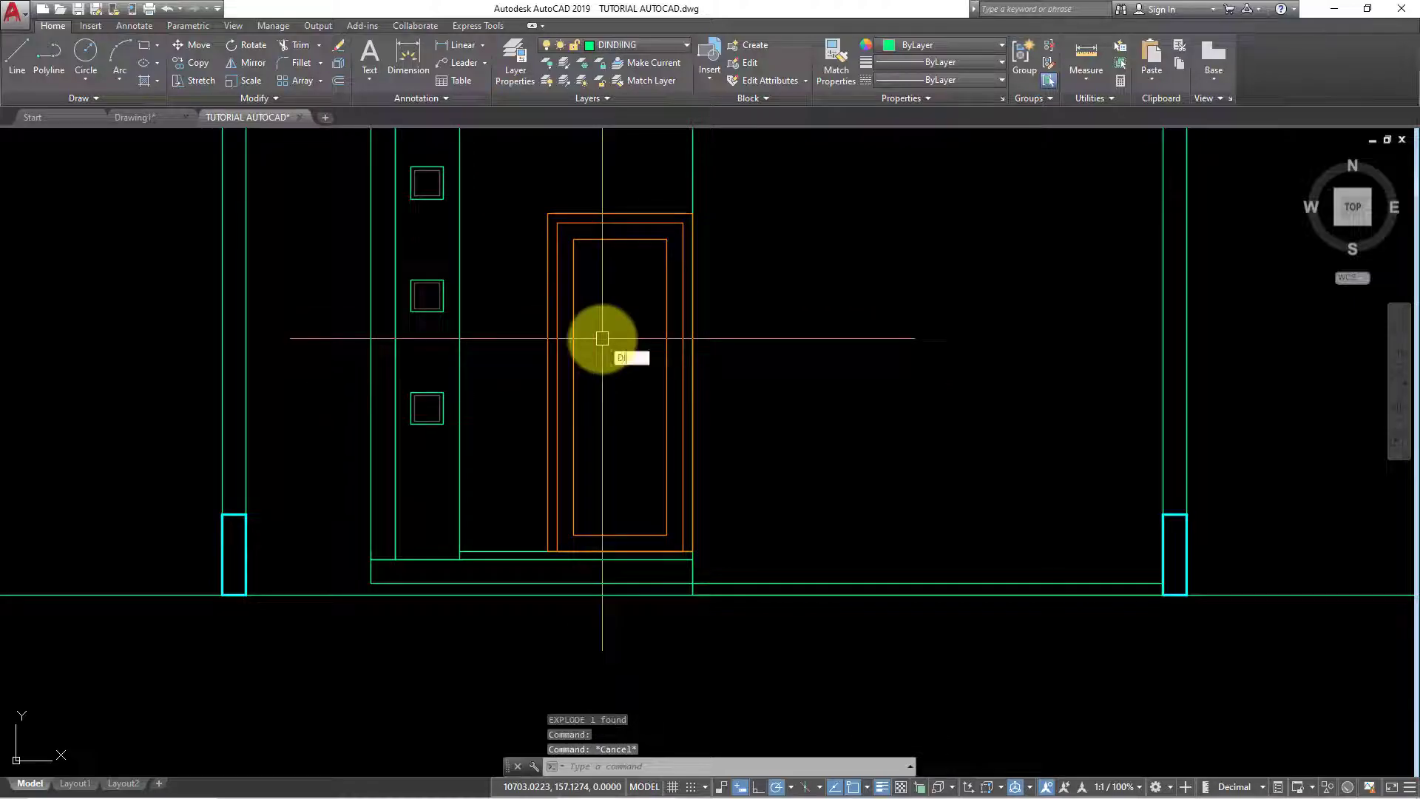
type("v")
key("Return")
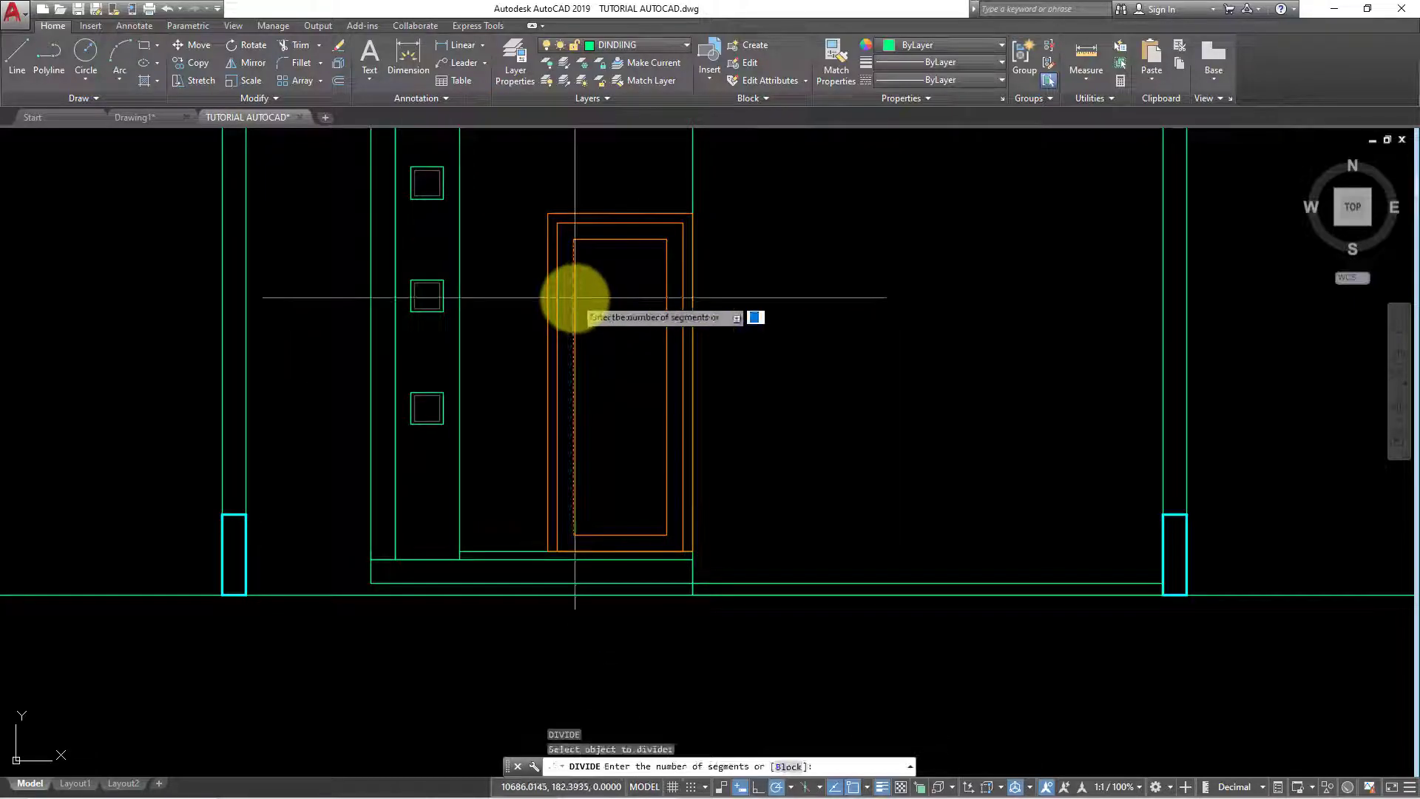
type("4")
key("Return")
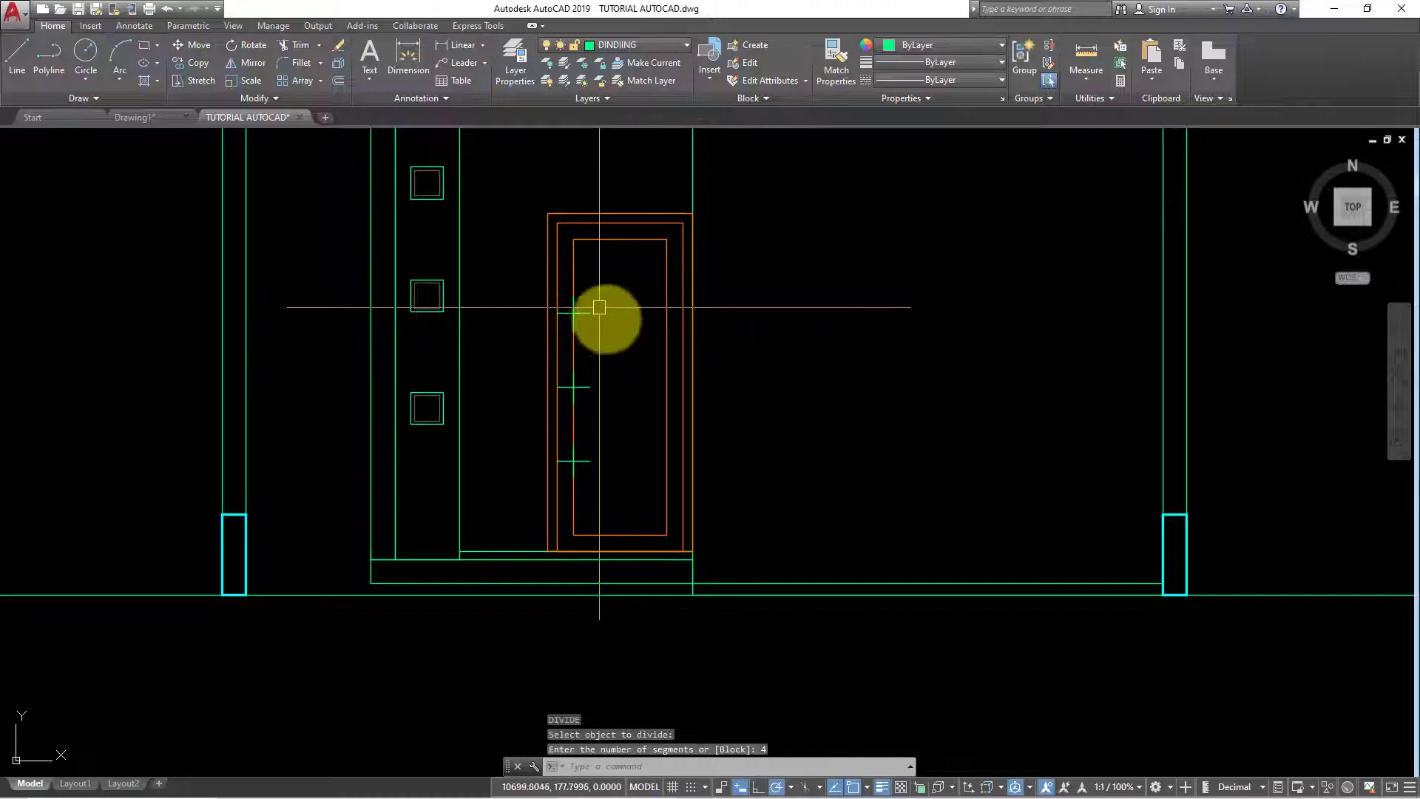
type("l")
key("Return")
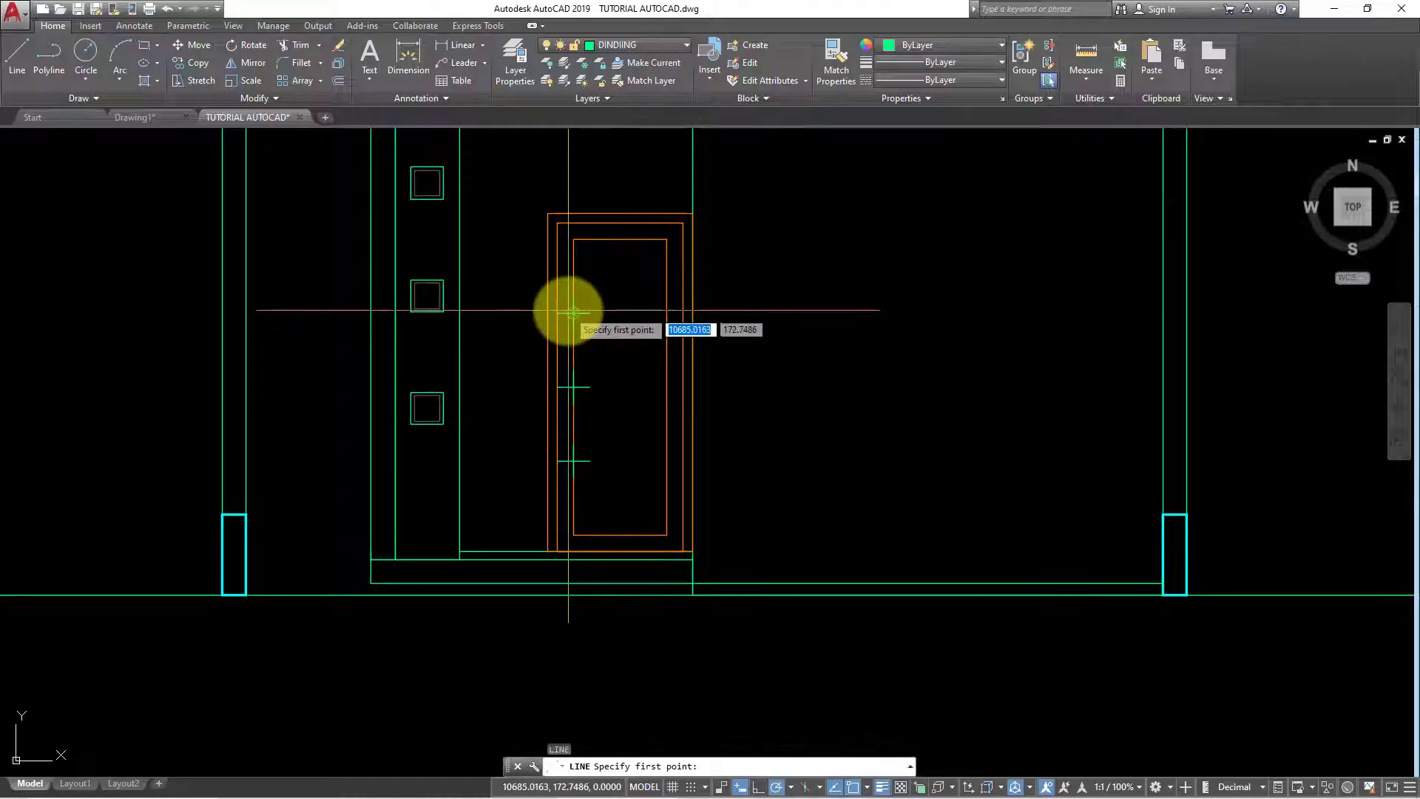
Draw three horizontal dividers from the division points to the right edge, erasing the markers
left_click(573, 312)
left_click(665, 312)
key("Return")
key("Return")
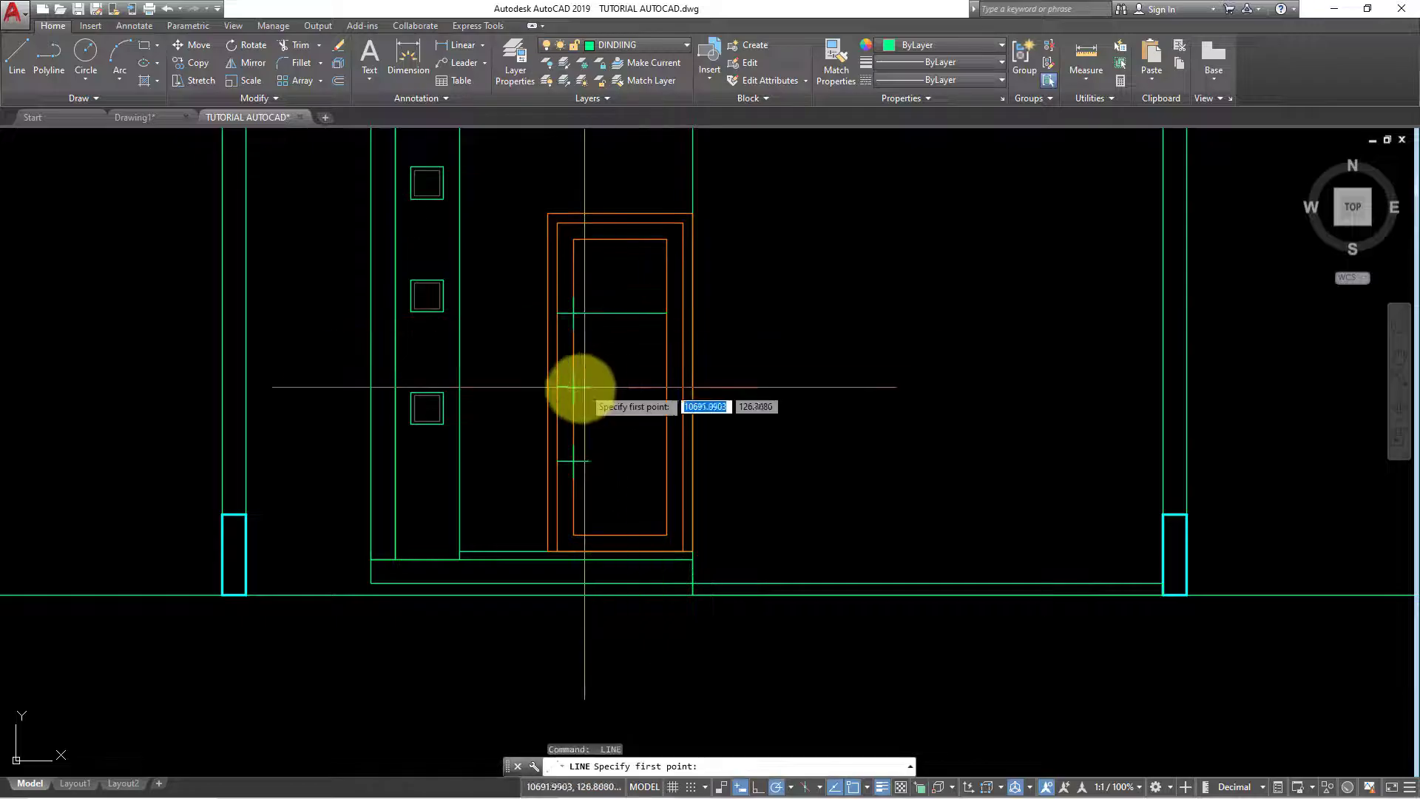
left_click(573, 386)
left_click(665, 386)
key("Return")
key("Return")
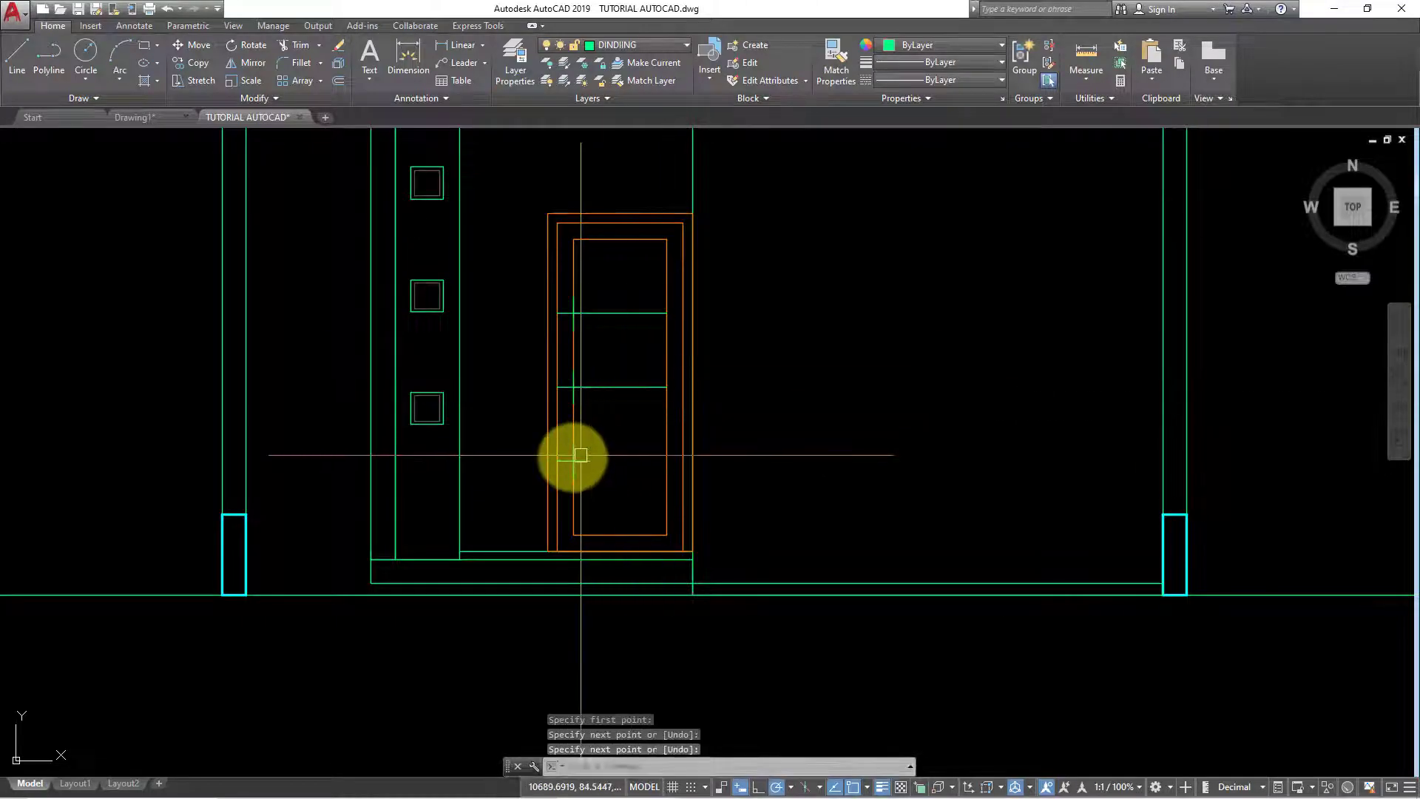
left_click(573, 461)
left_click(665, 461)
key("Return")
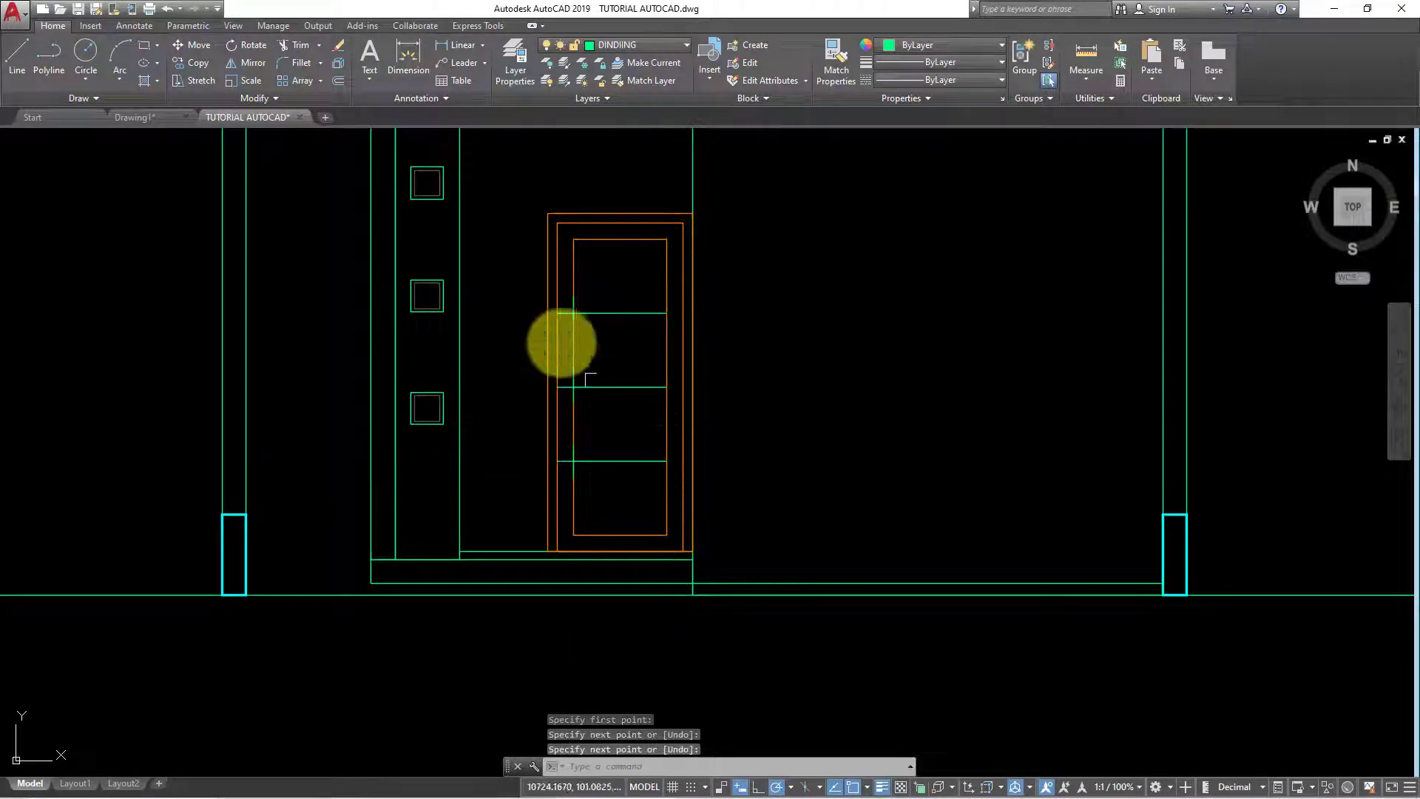
left_click(514, 259)
left_click(630, 504)
type("E")
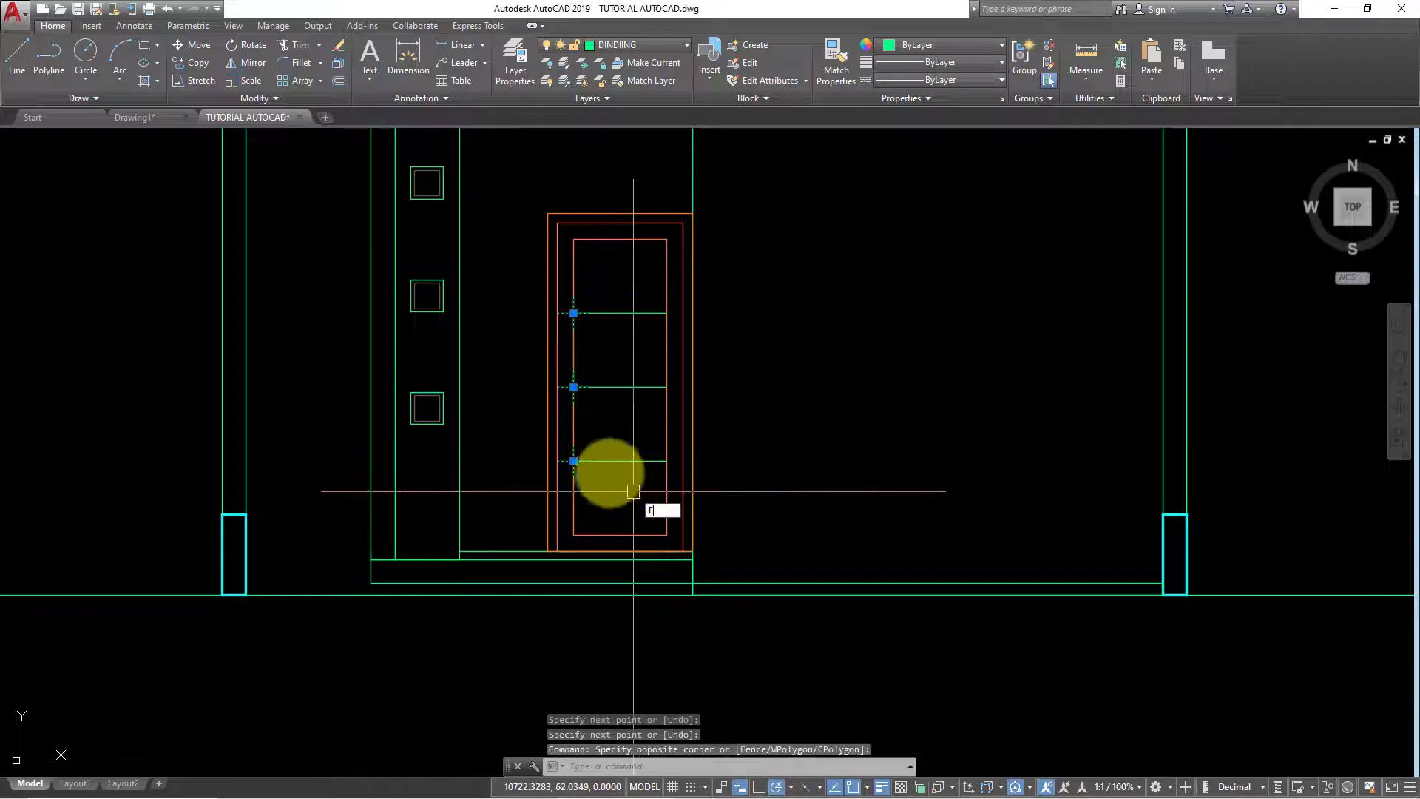
key("Return")
Match the door frame's orange properties onto the three divider lines
middle_click_drag(782, 432, 912, 422)
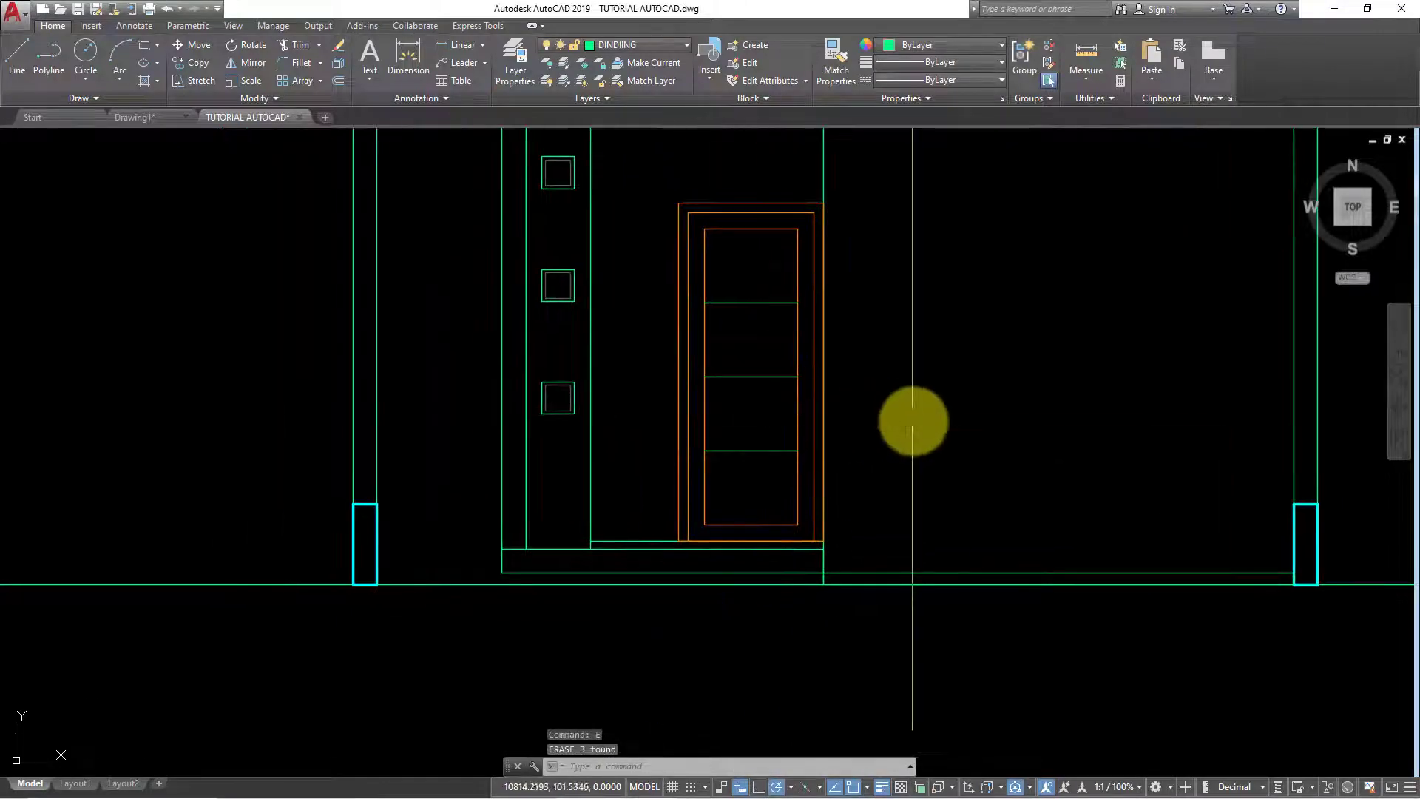
type("Ma")
key("Return")
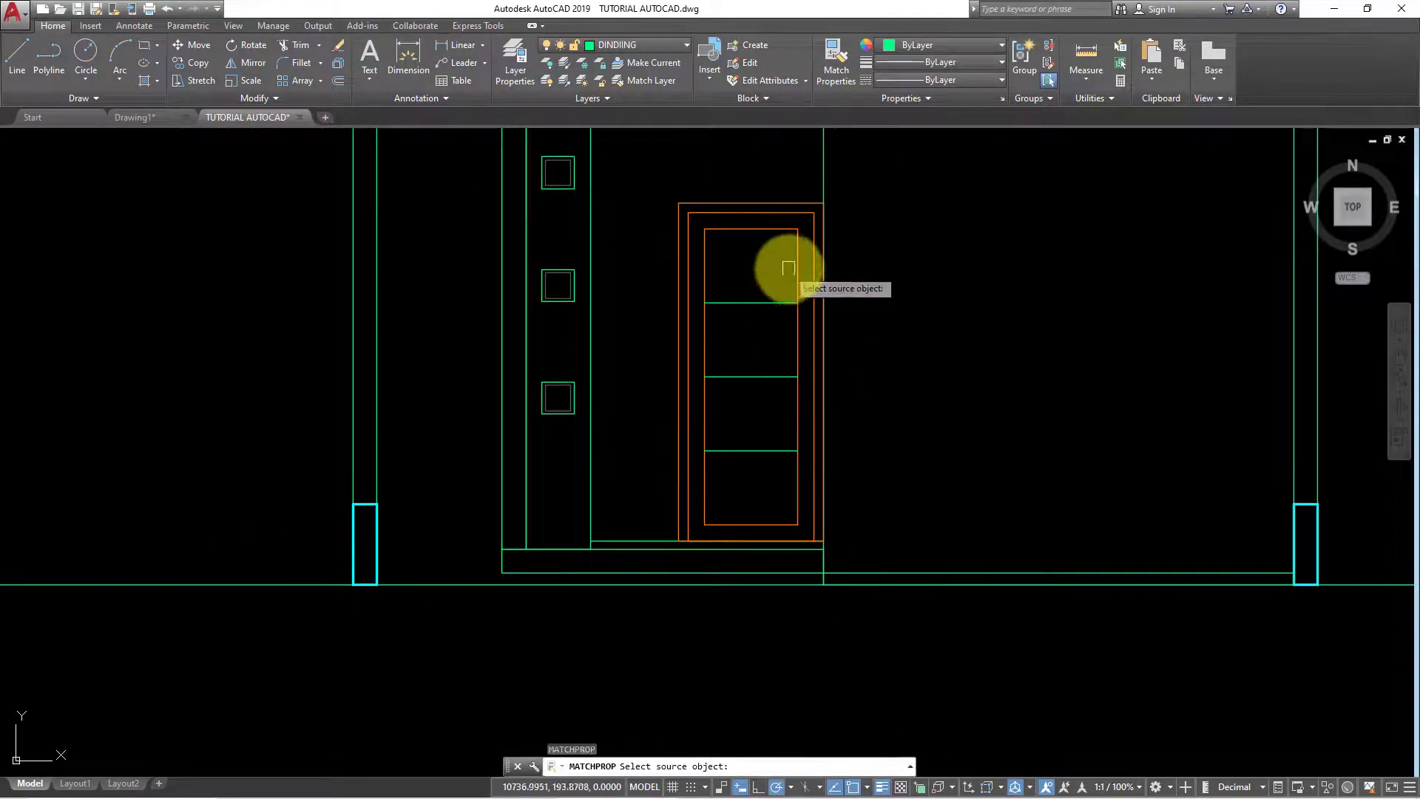
left_click(790, 266)
left_click(760, 481)
left_click(732, 306)
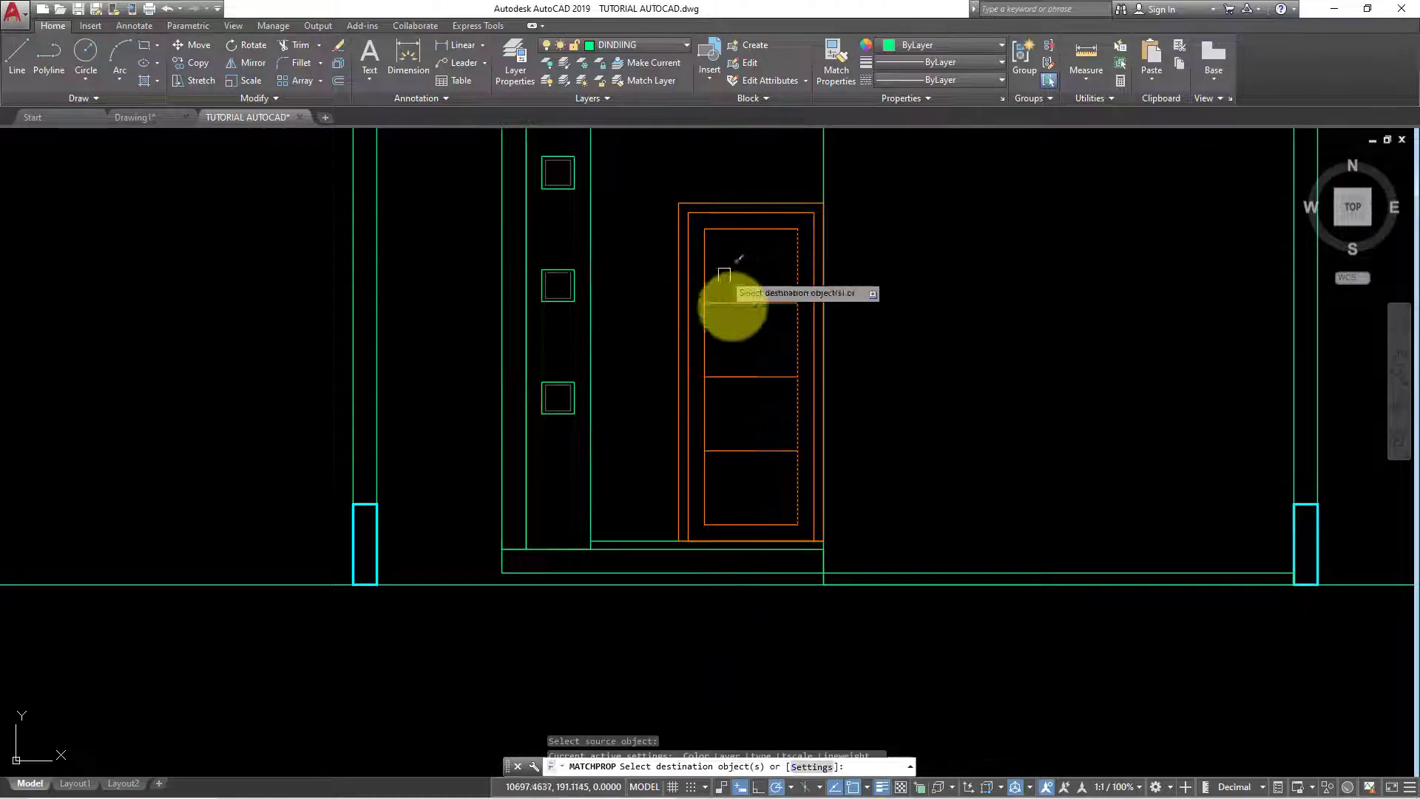
key("Escape")
scroll(817, 358, "down", 3)
middle_click_drag(871, 364, 642, 416)
key("Escape")
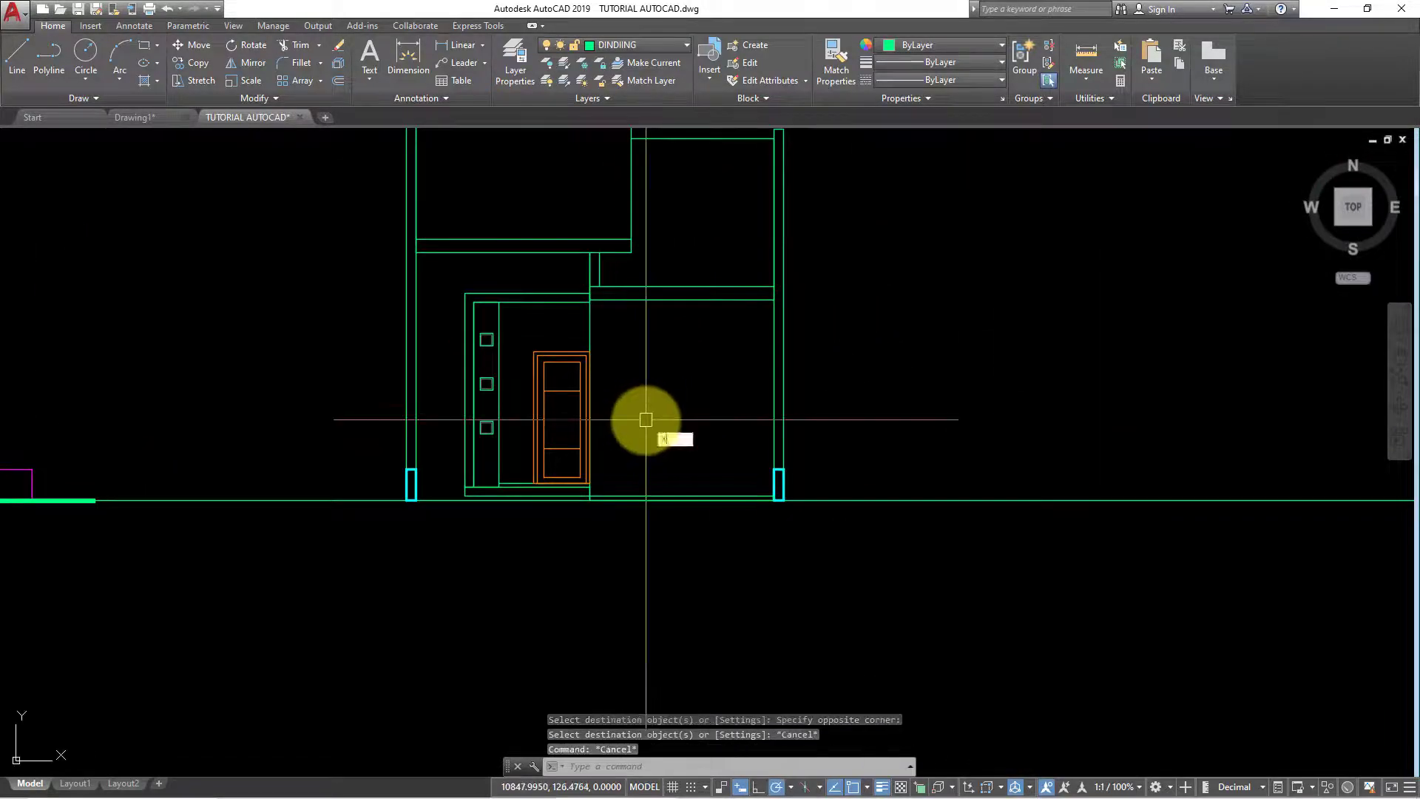
Start and cancel horizontal and vertical construction lines while panning toward the floor plan
key("Return")
type("H")
key("Return")
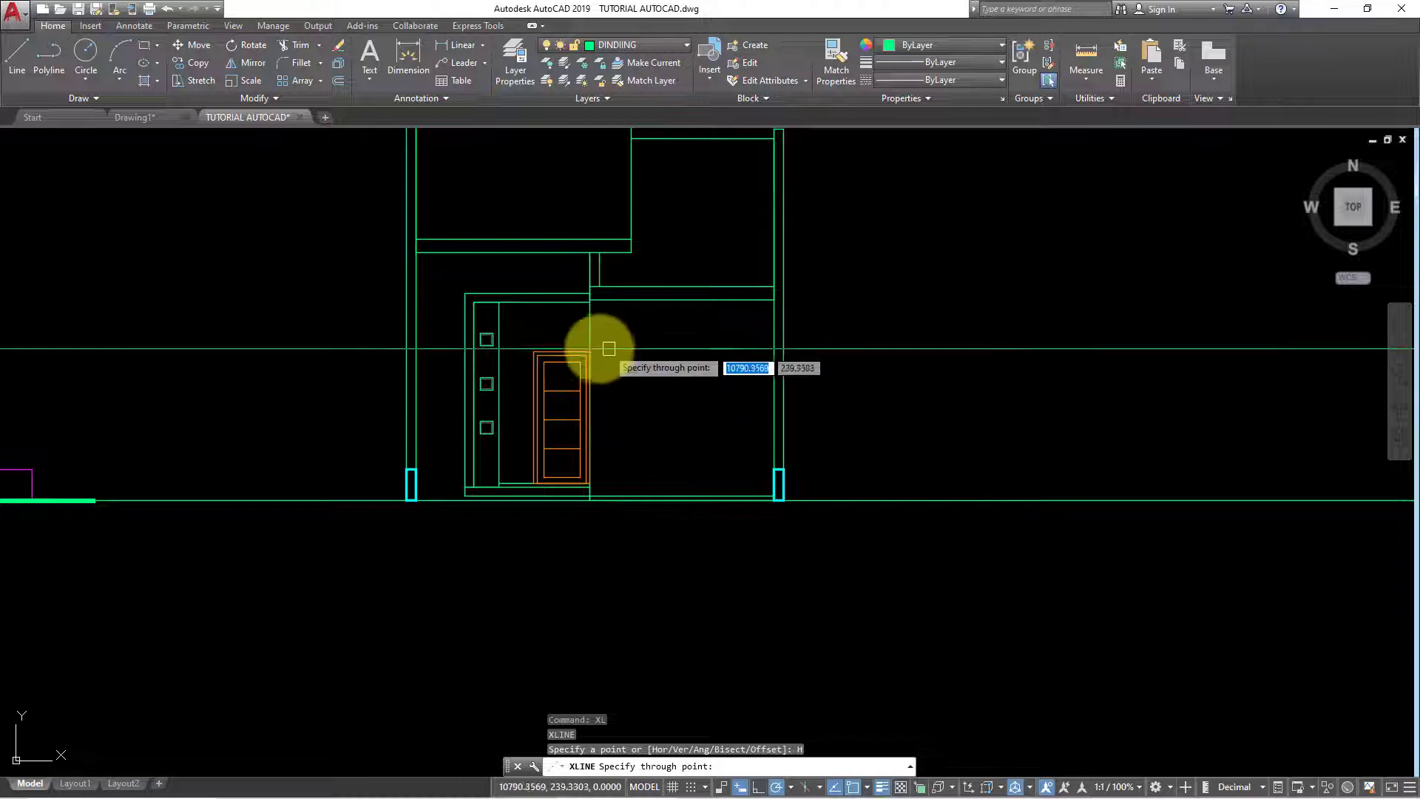
key("Escape")
middle_click_drag(684, 439, 686, 464)
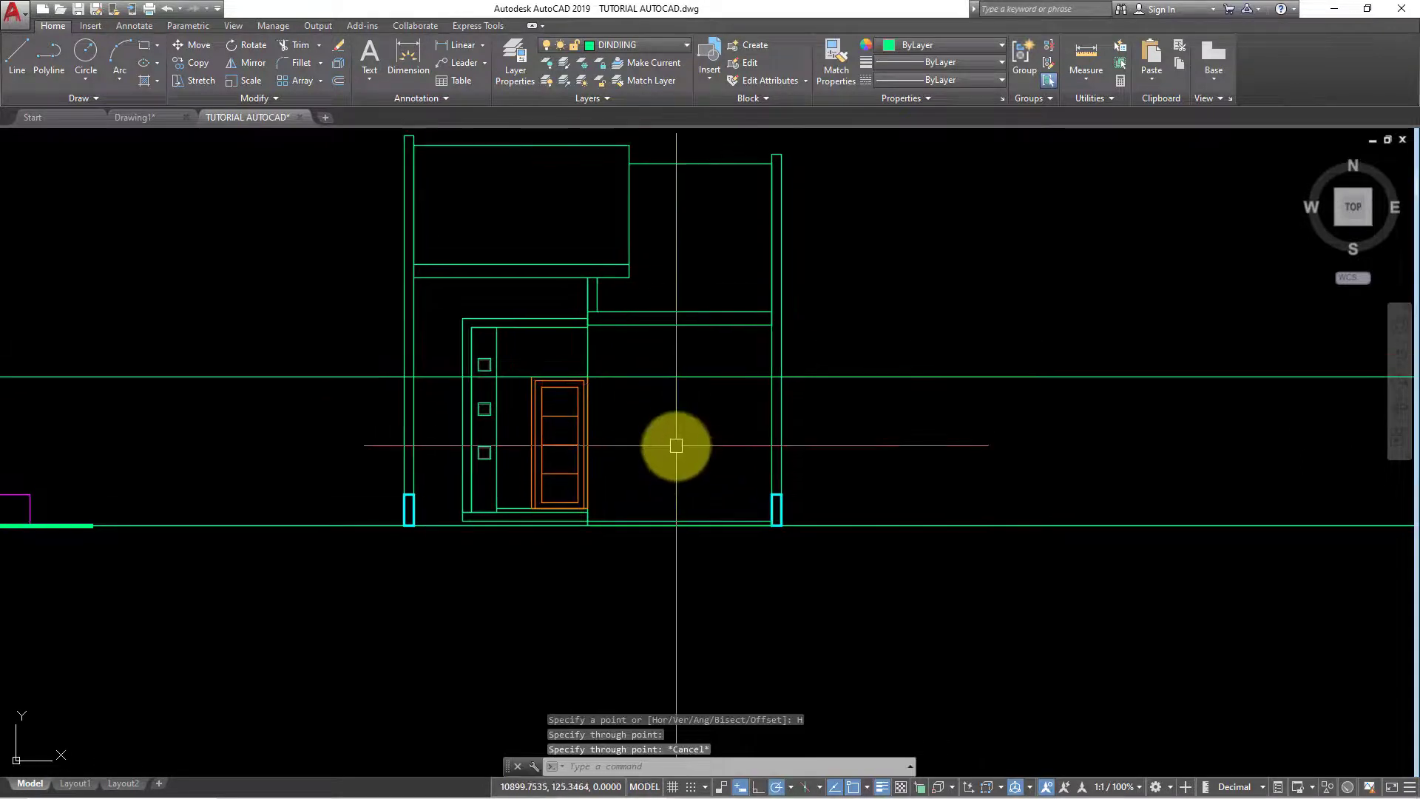
type("L")
key("Return")
scroll(675, 445, "down", 3)
type("V")
key("Return")
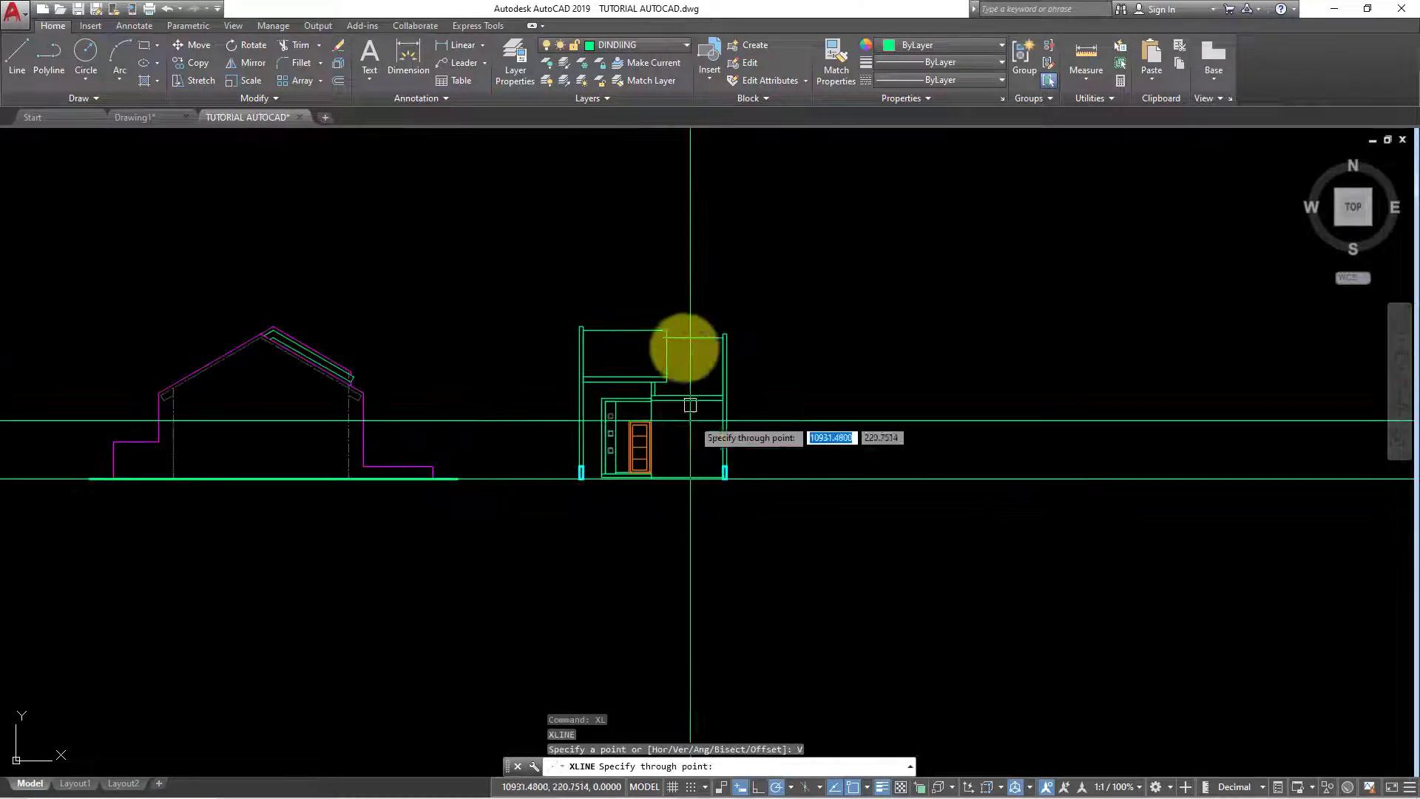
middle_click_drag(675, 349, 681, 526)
scroll(673, 296, "up", 5)
scroll(602, 292, "up", 3)
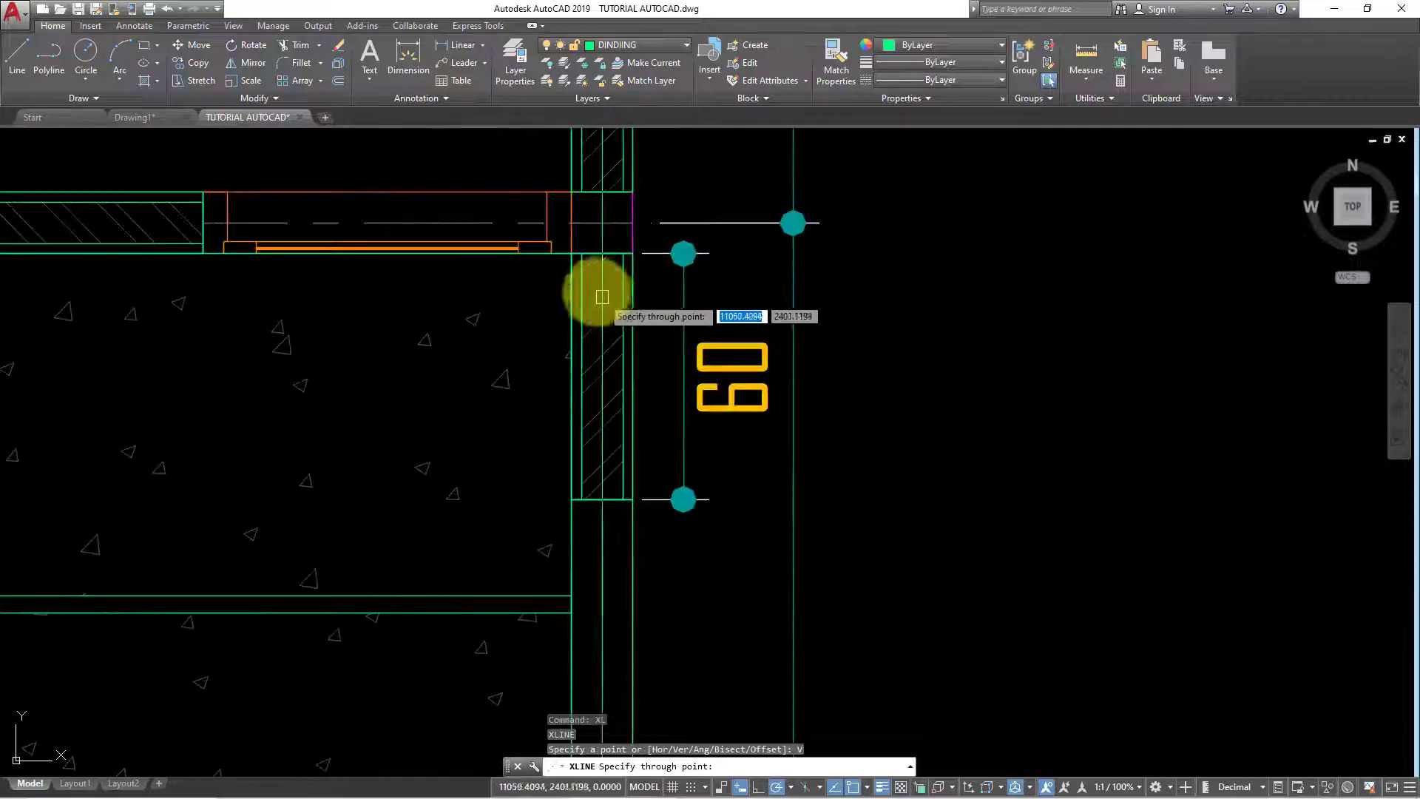
key("Escape")
On layer KUSEN PINTU DAN JENDELA, project vertical construction lines from three window edges
left_click(639, 46)
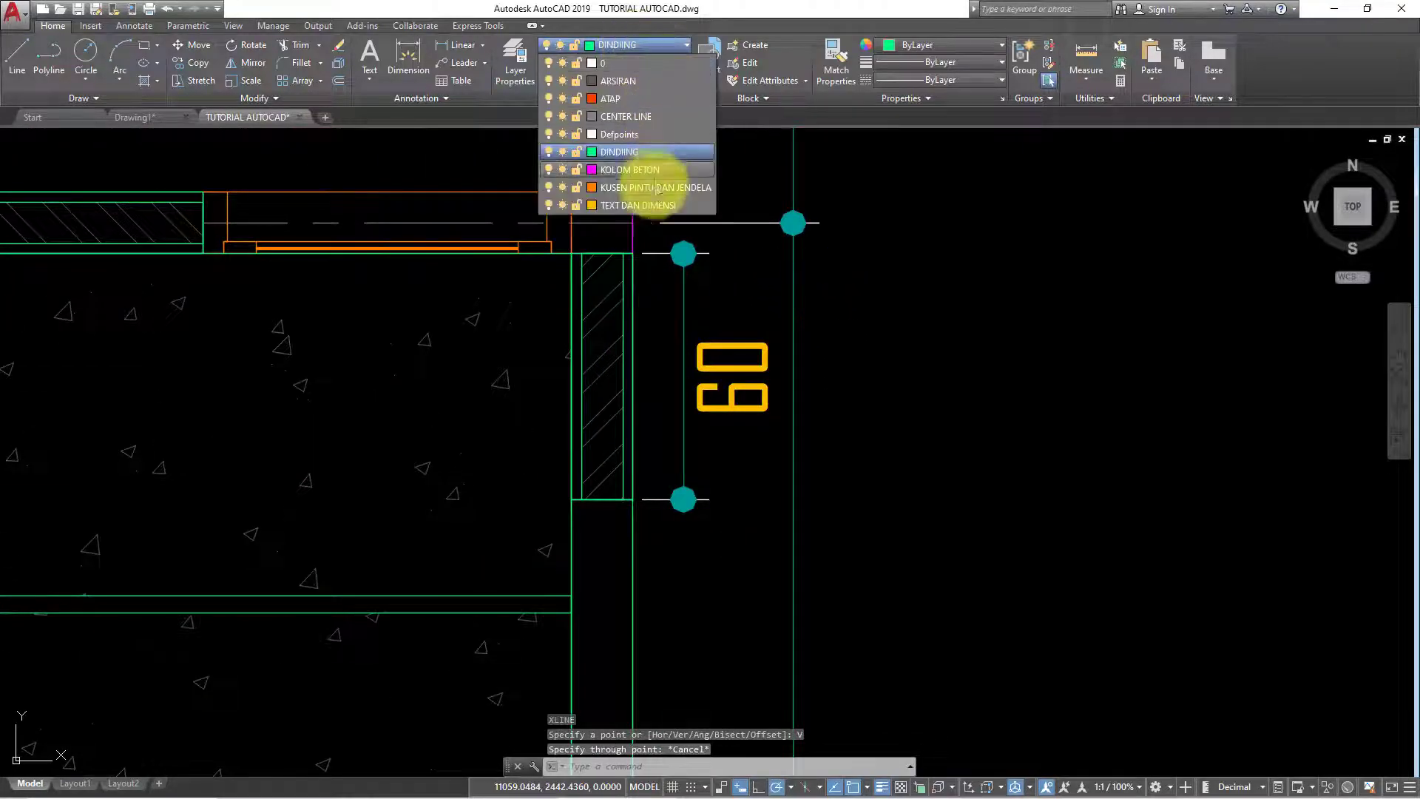
left_click(654, 190)
type("XL")
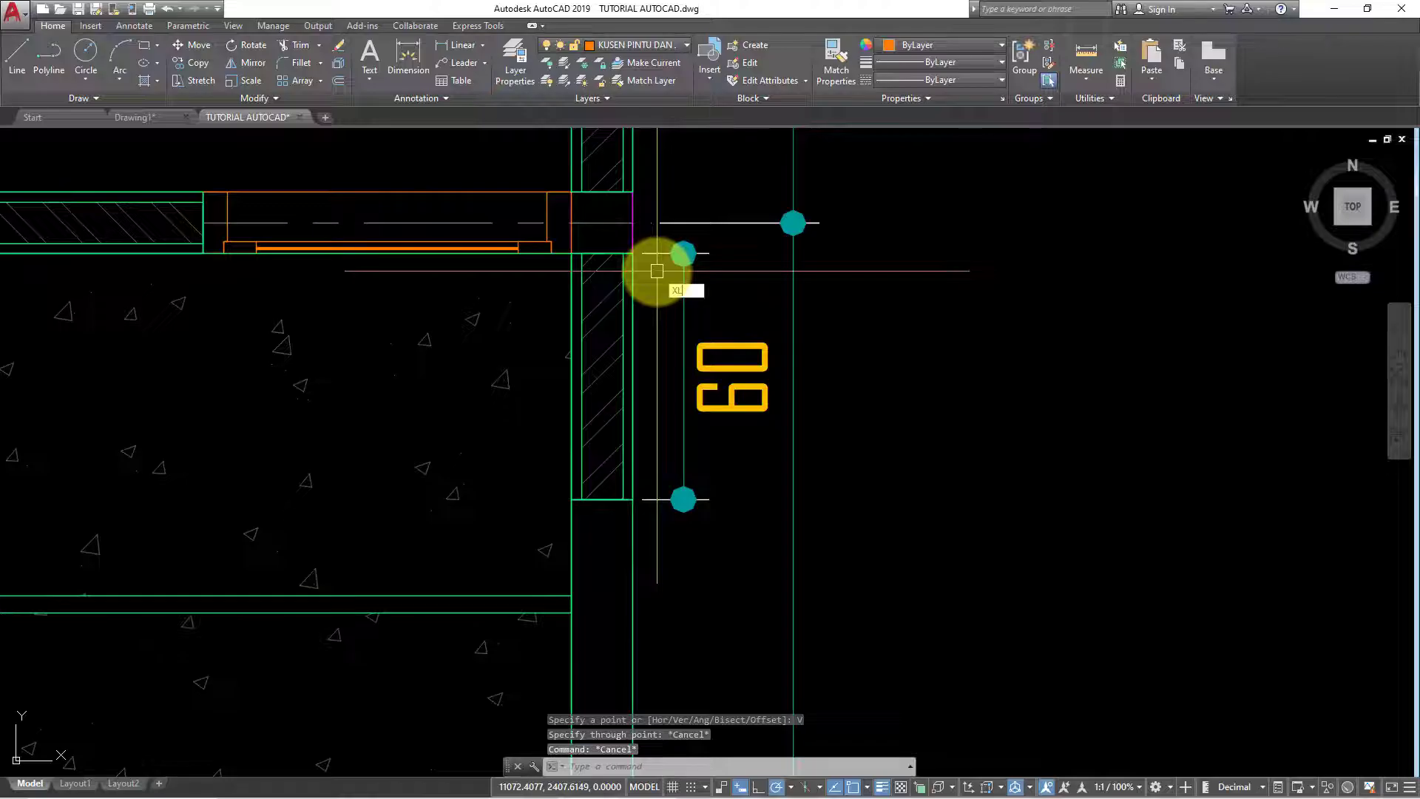
key("Return")
type("V")
key("Return")
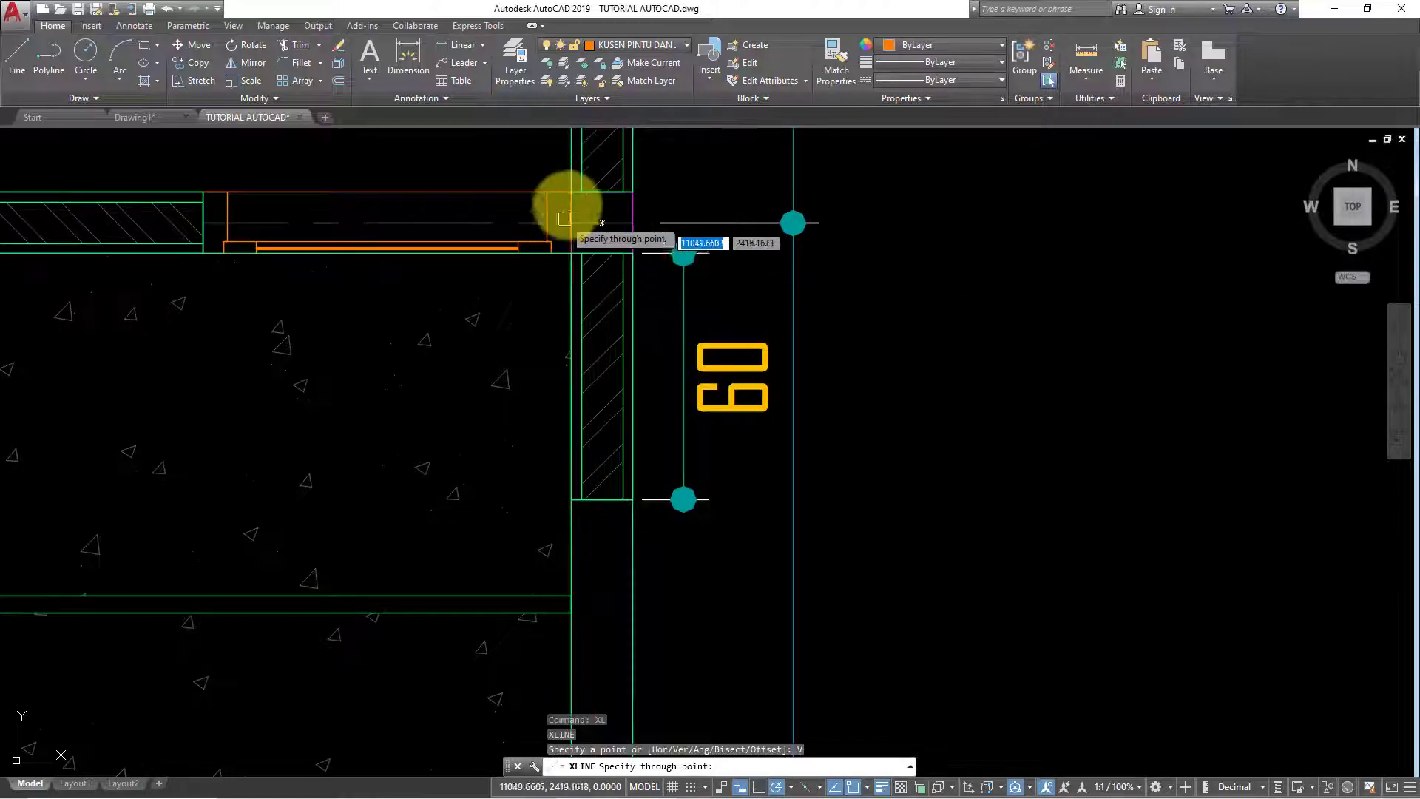
left_click(568, 193)
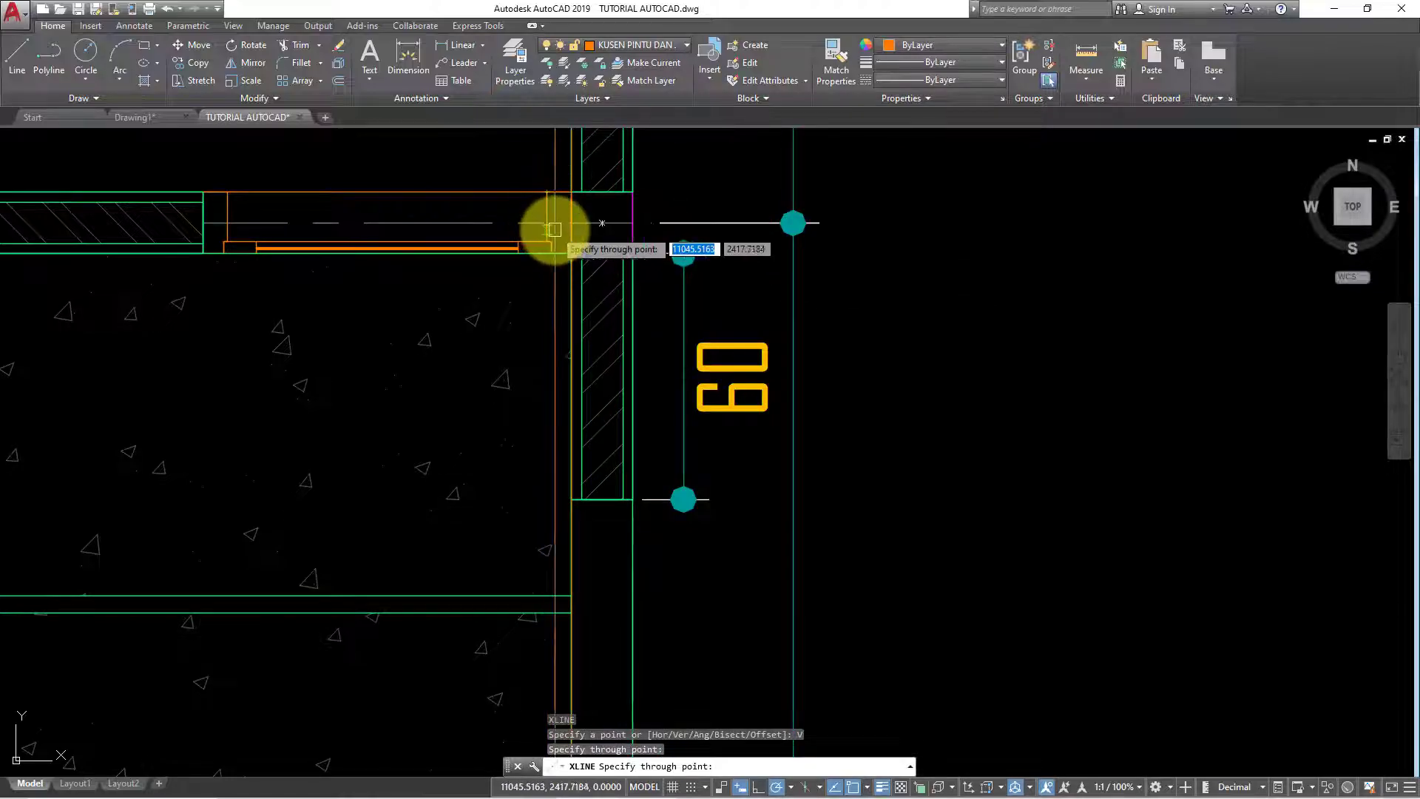
left_click(551, 254)
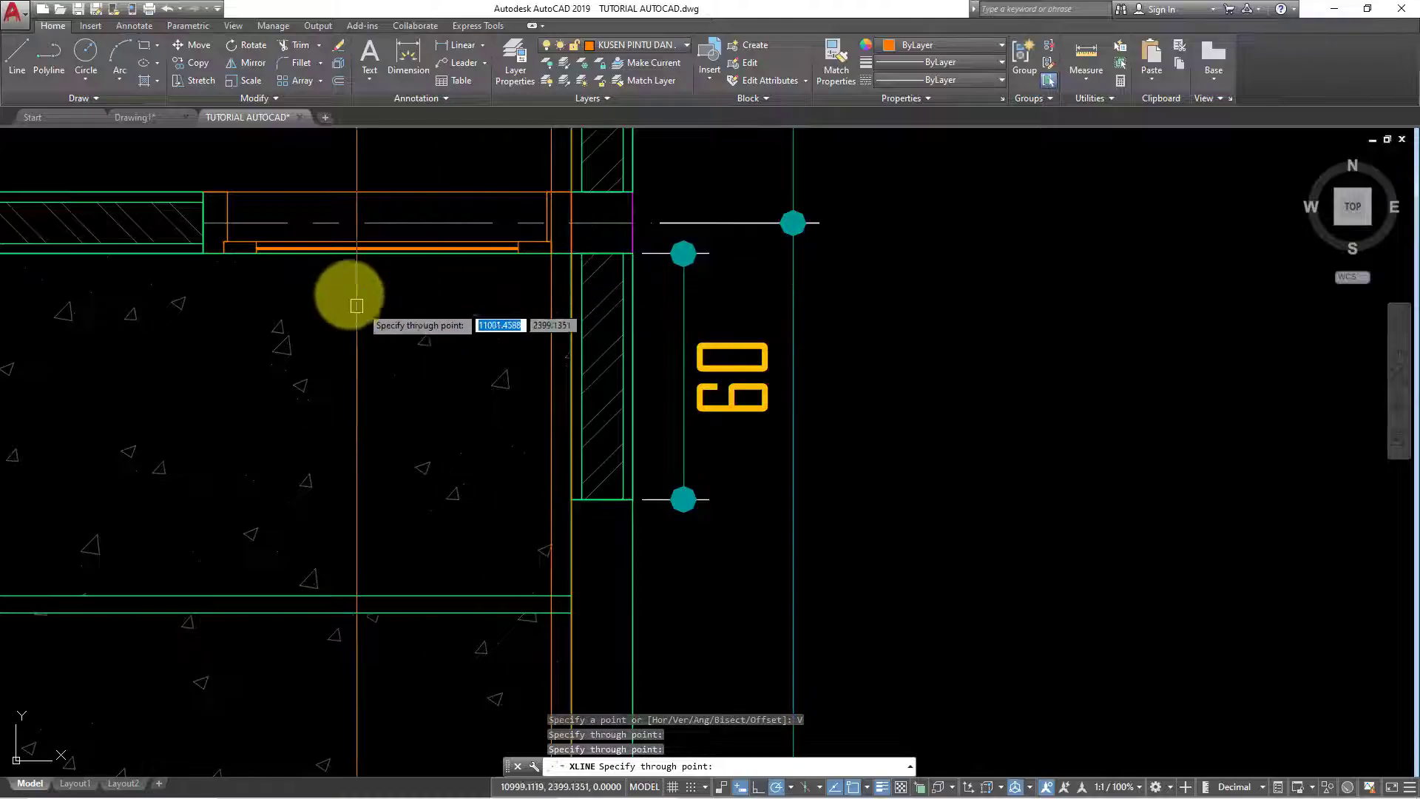
left_click(223, 253)
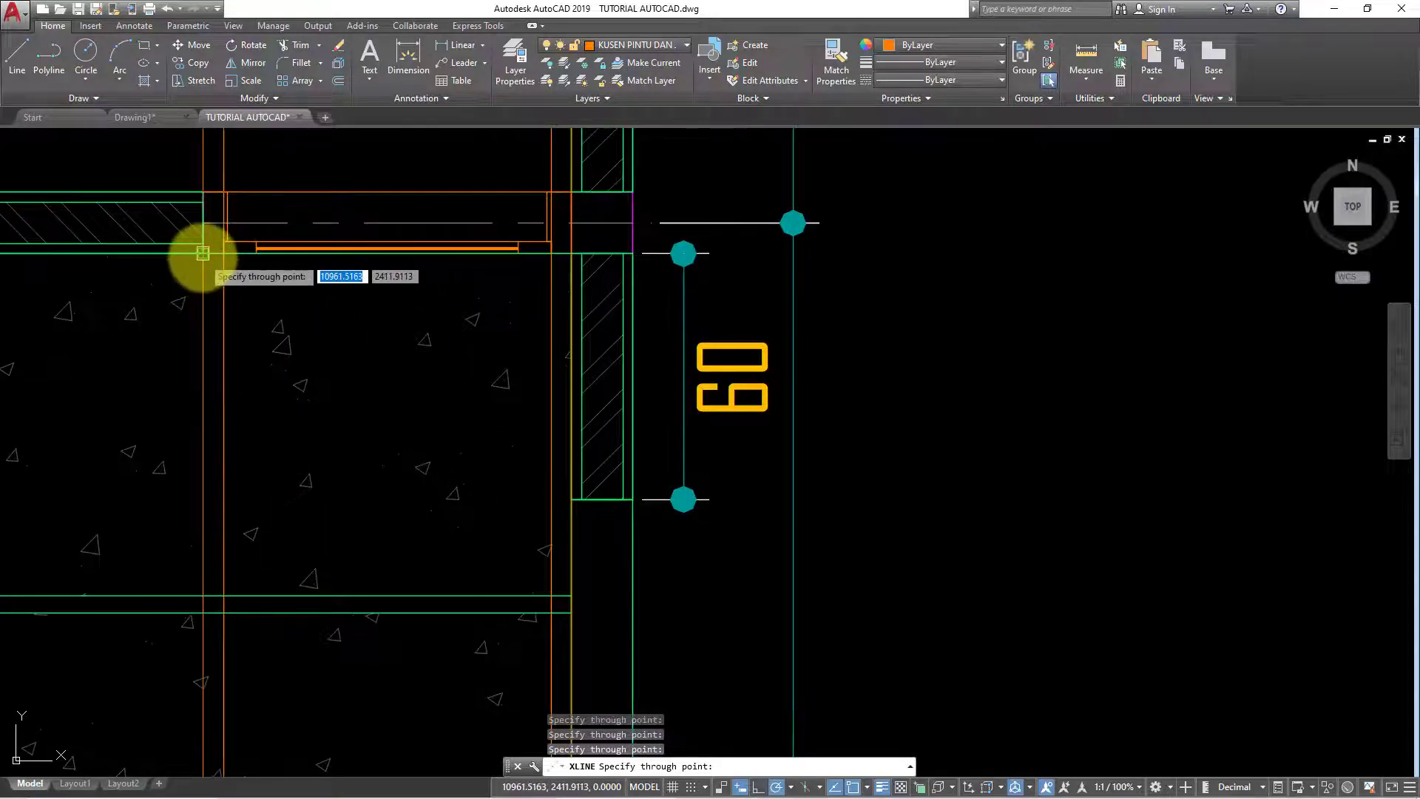
scroll(204, 256, "down", 2)
scroll(342, 292, "down", 3)
scroll(355, 174, "down", 2)
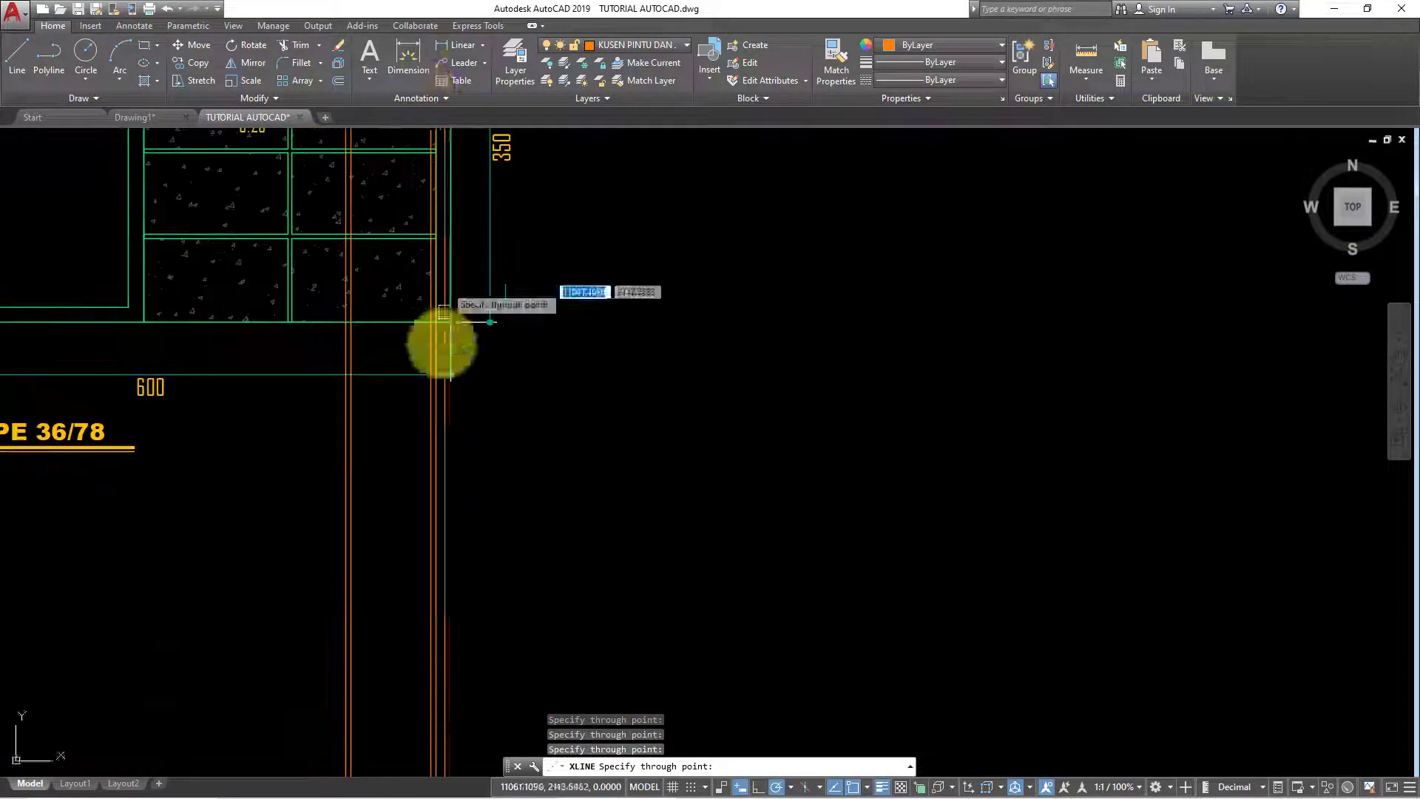
scroll(441, 339, "down", 3)
scroll(574, 308, "up", 1)
scroll(507, 491, "up", 3)
scroll(565, 415, "up", 2)
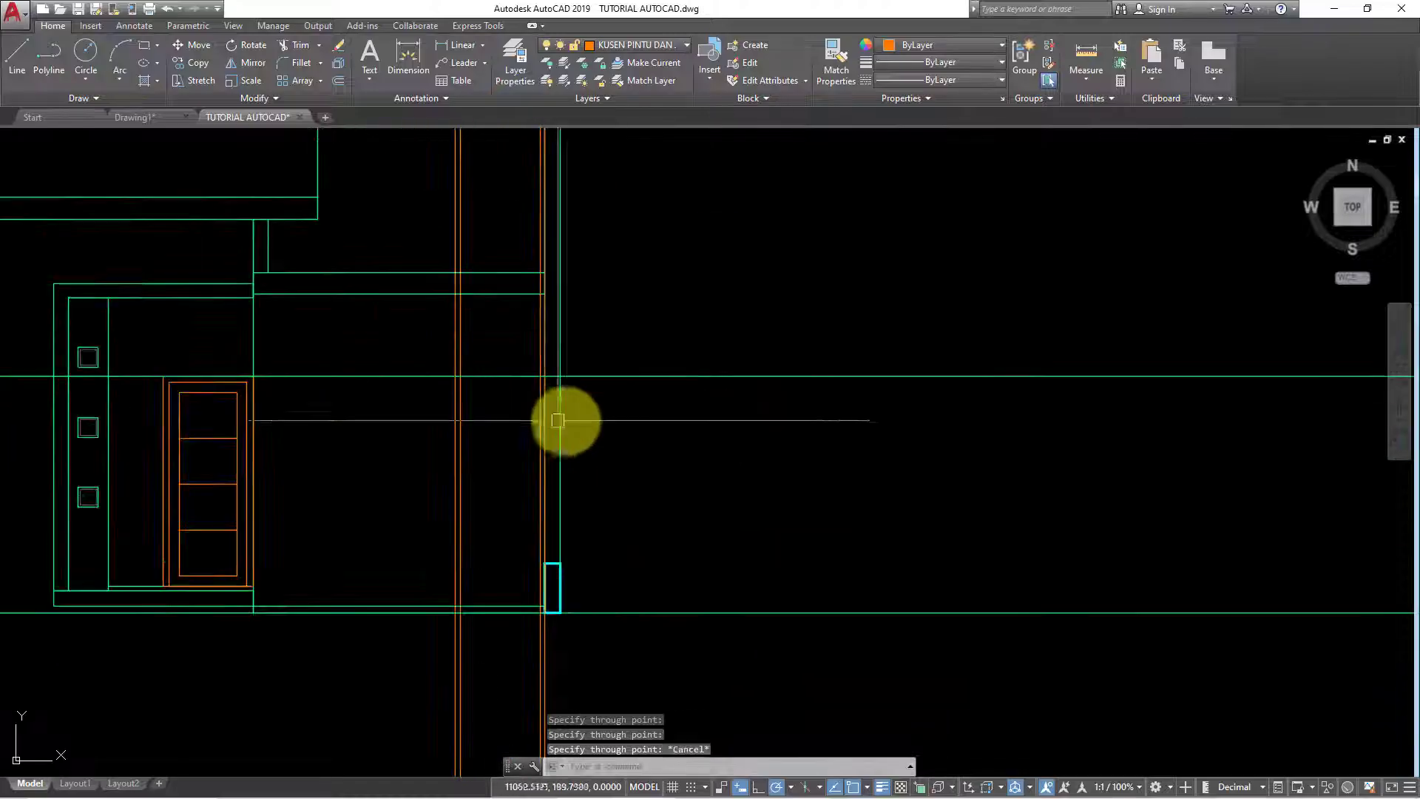
key("Escape")
left_click(688, 376)
left_click(681, 350)
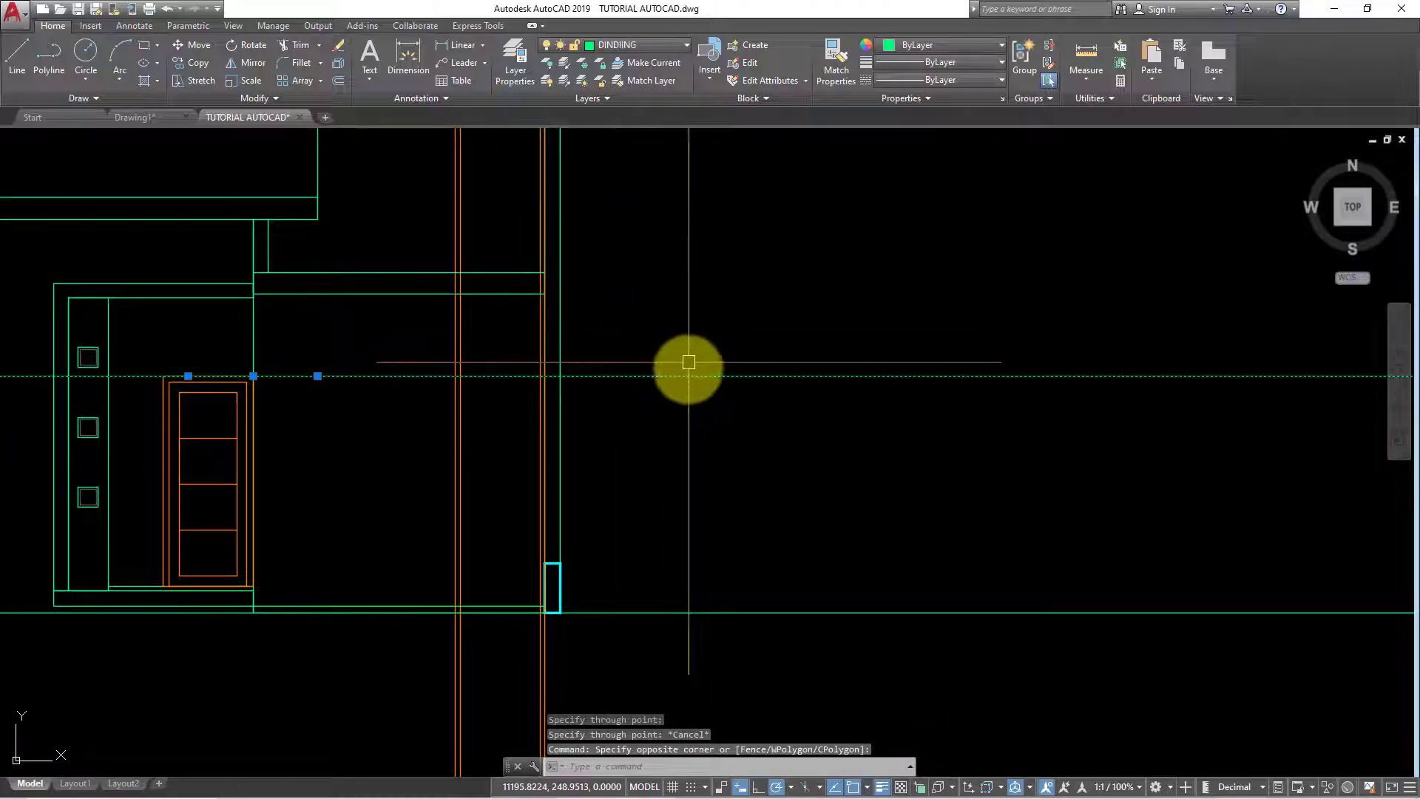
key("Escape")
type("o")
key("Return")
type("5")
key("Return")
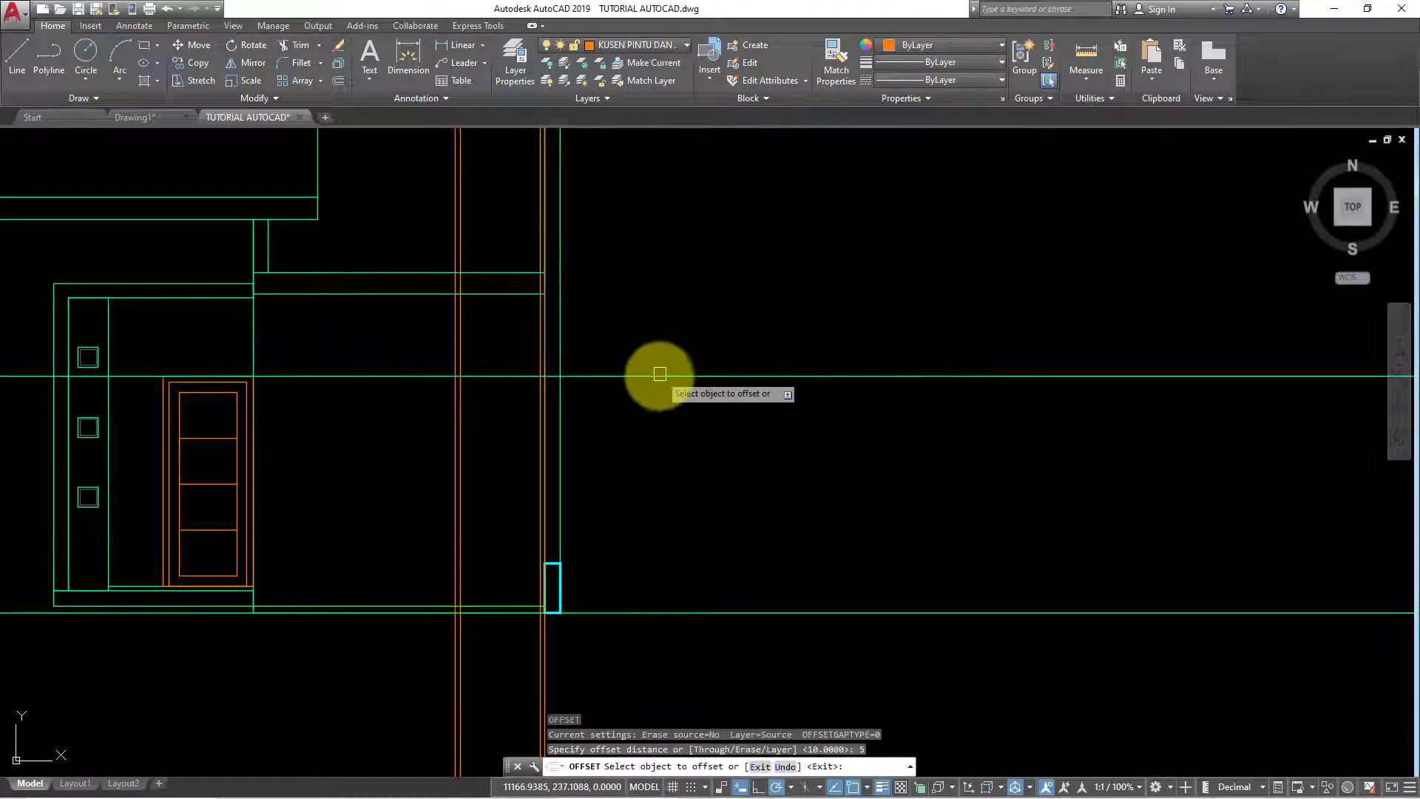
left_click(659, 375)
left_click(651, 436)
key("Escape")
middle_click_drag(668, 394, 746, 347)
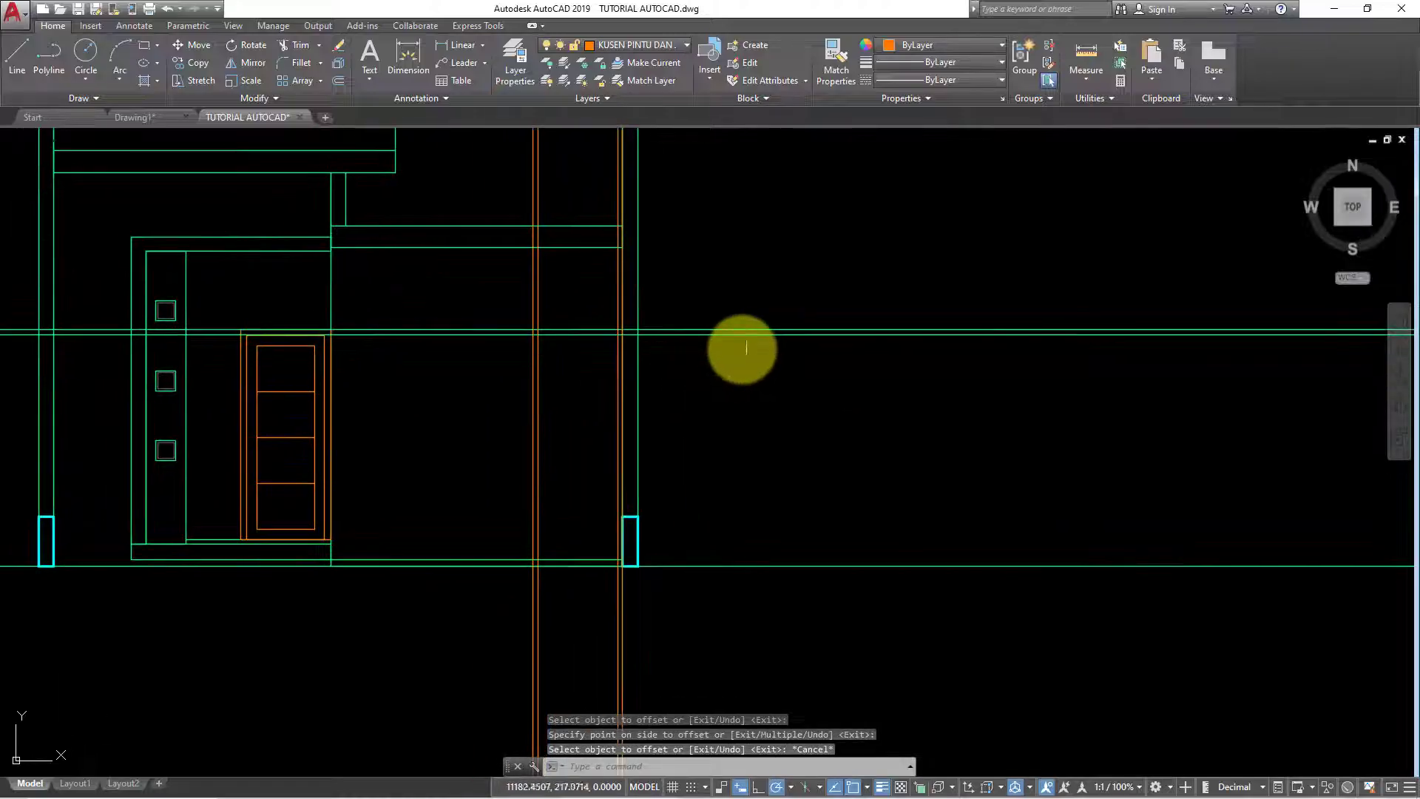
middle_click_drag(575, 413, 620, 461)
key("Escape")
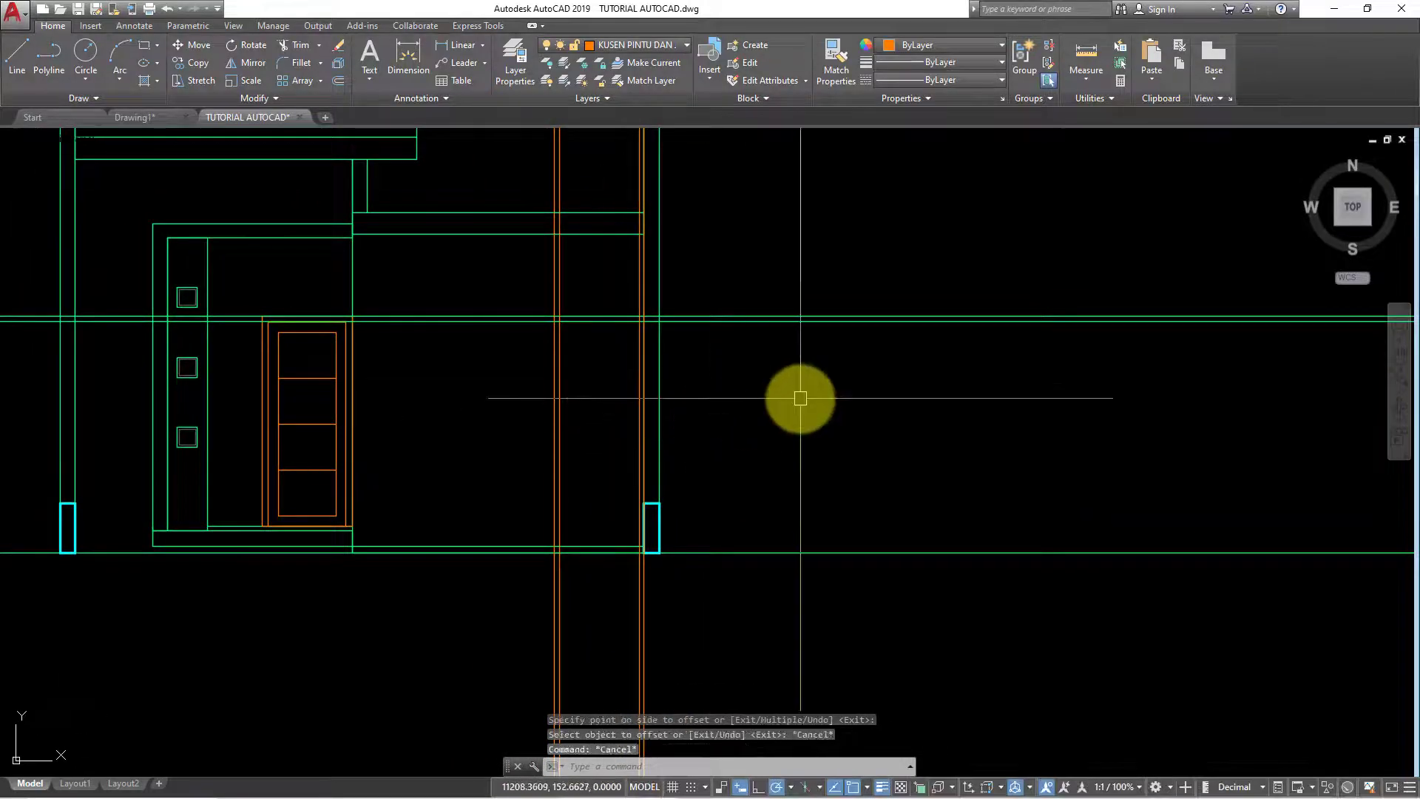
type("o")
key("Return")
type("140")
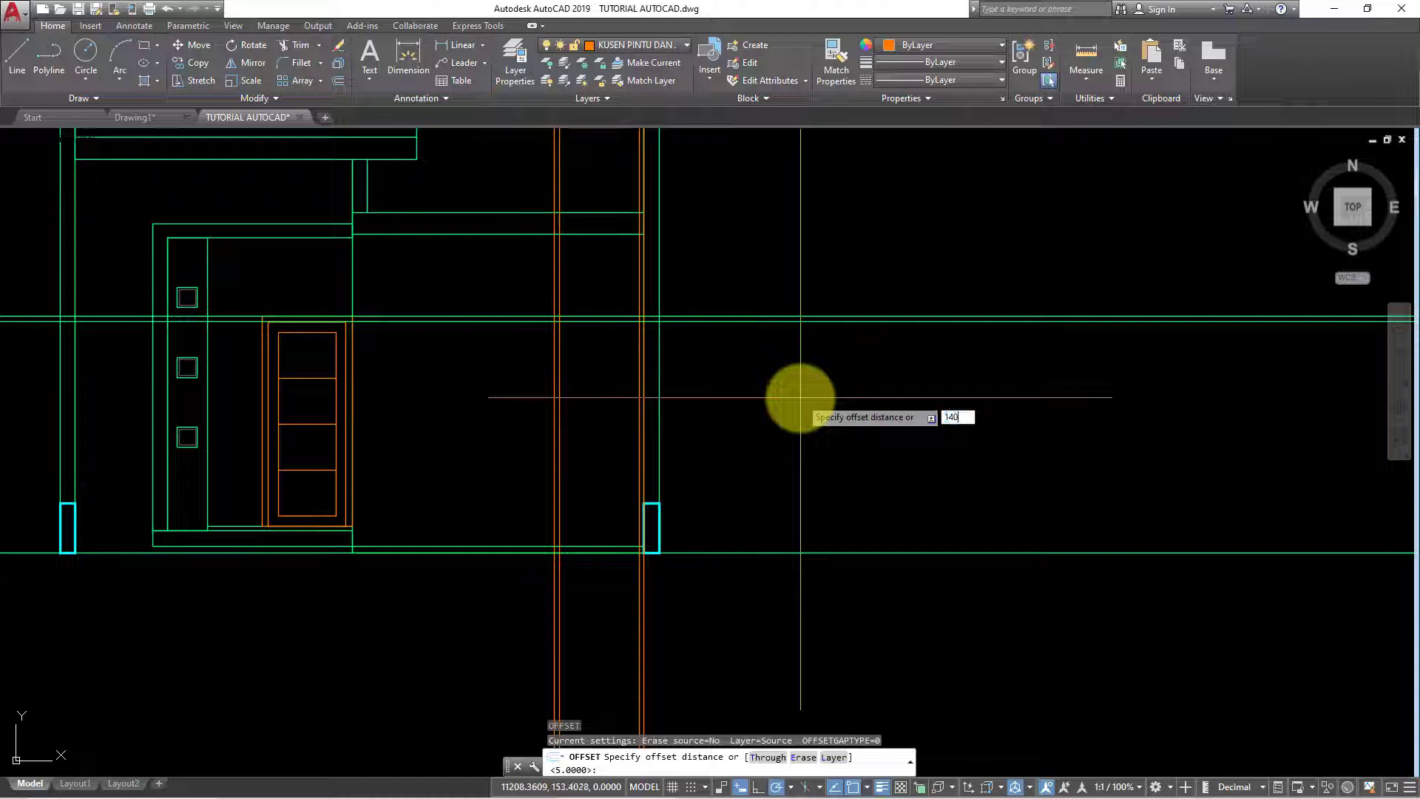
key("Return")
scroll(732, 320, "up", 3)
left_click(730, 314)
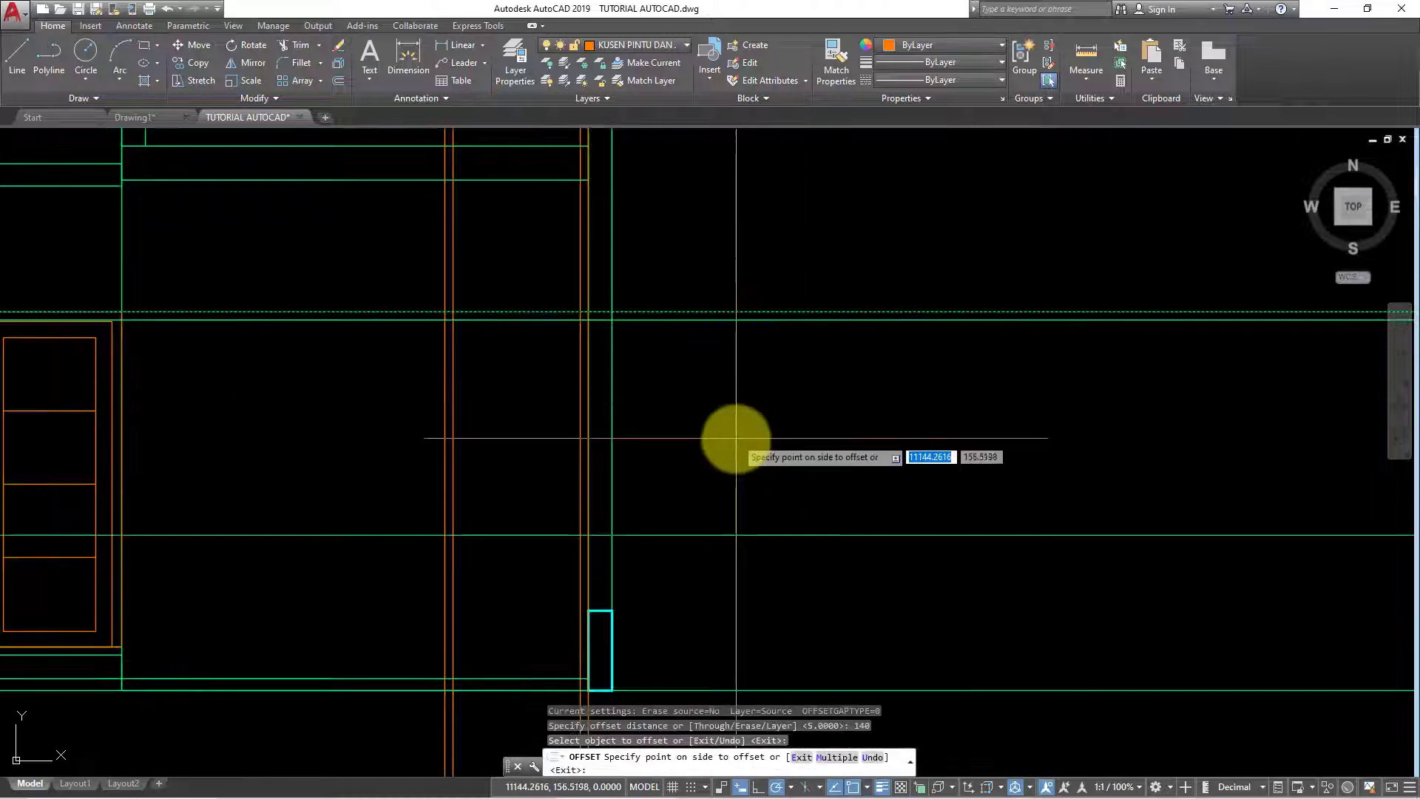
scroll(732, 436, "down", 3)
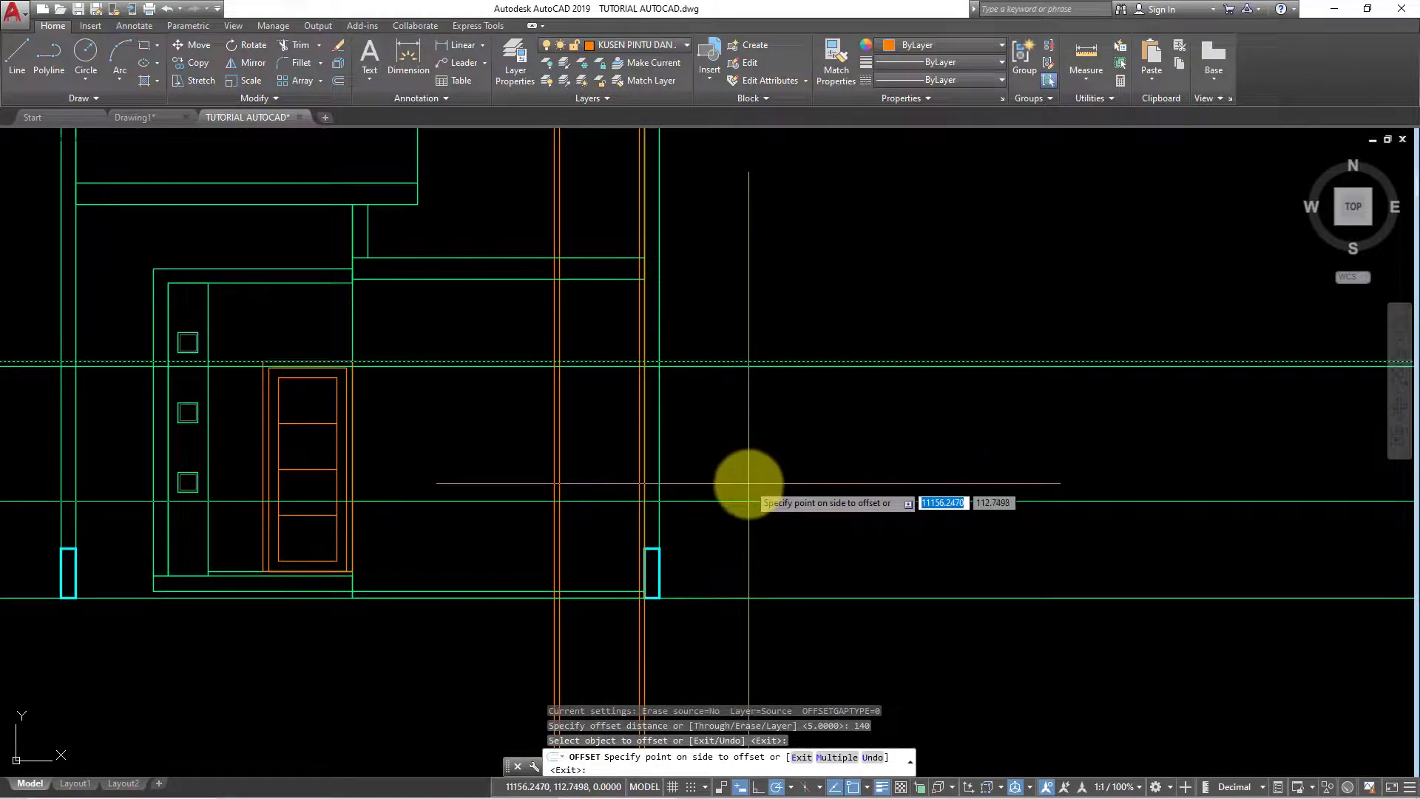
key("Escape")
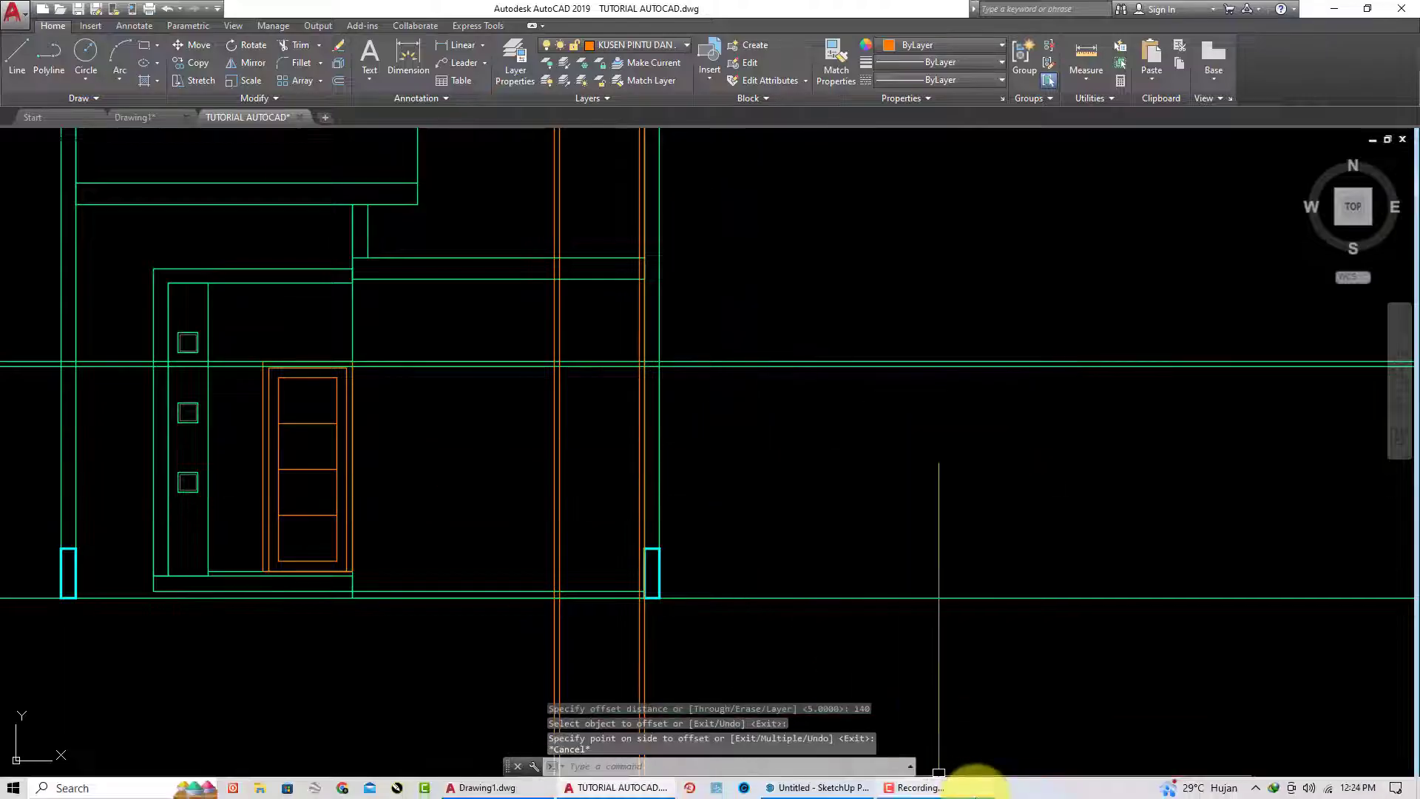
left_click(828, 789)
scroll(1286, 533, "up", 1)
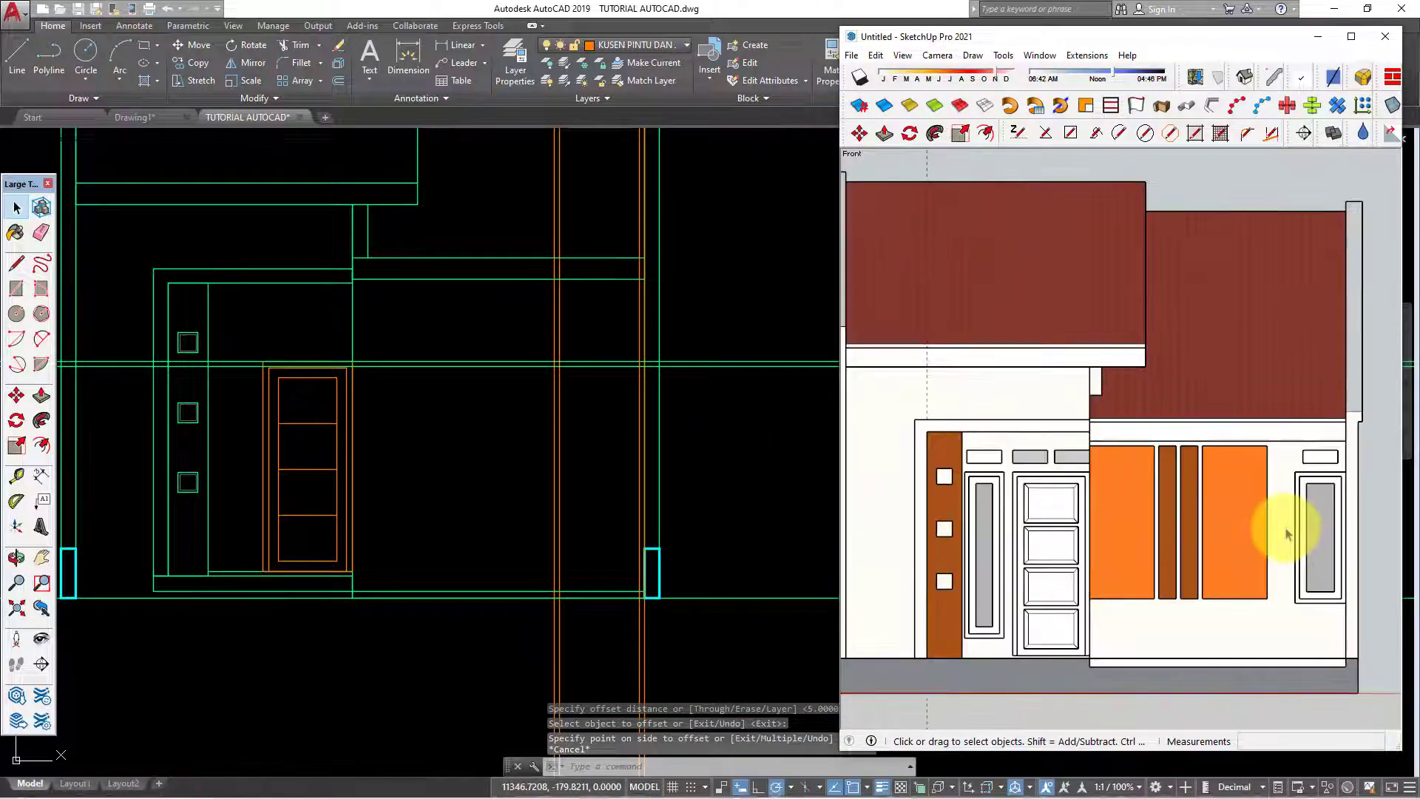
key("t")
scroll(1310, 475, "up", 1)
scroll(1311, 476, "up", 2)
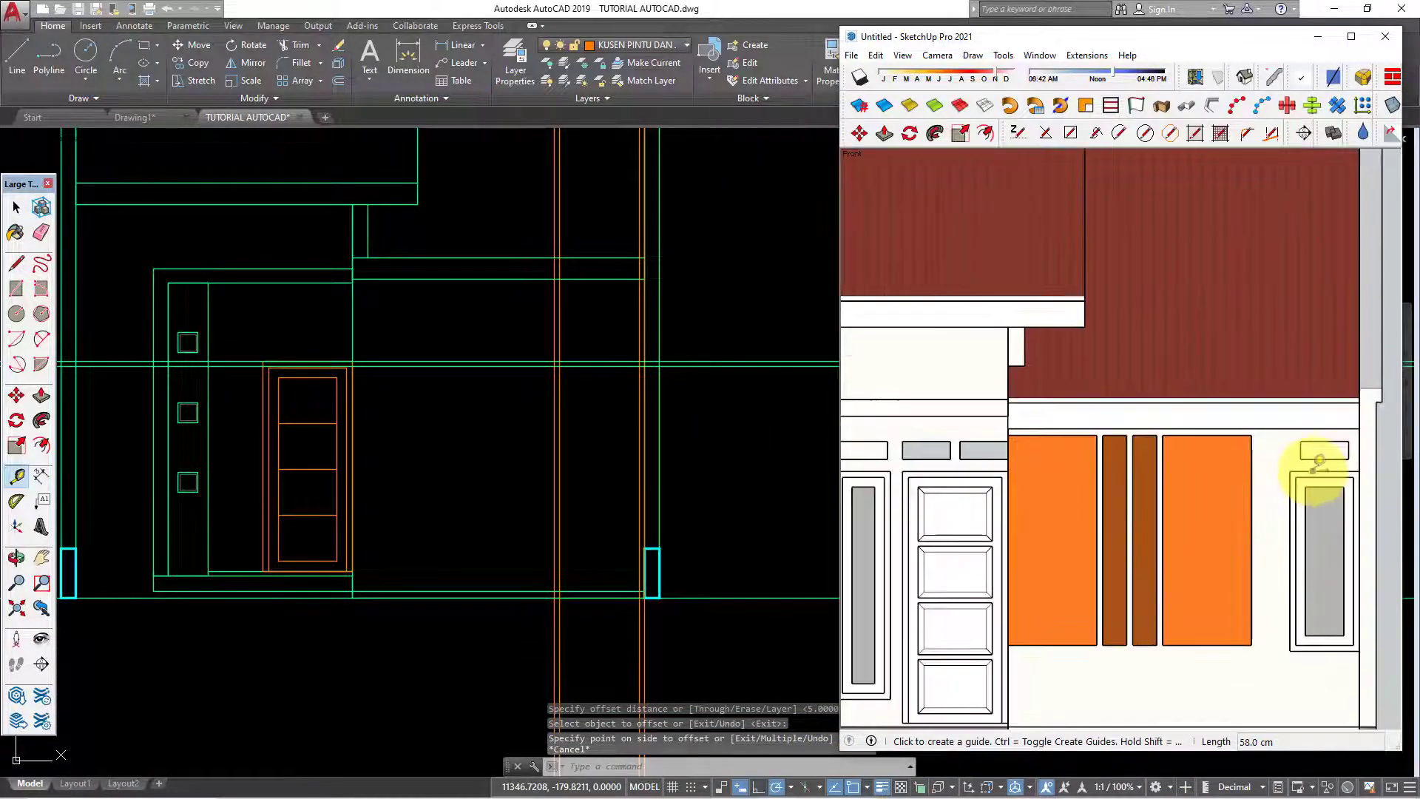
left_click(1314, 473)
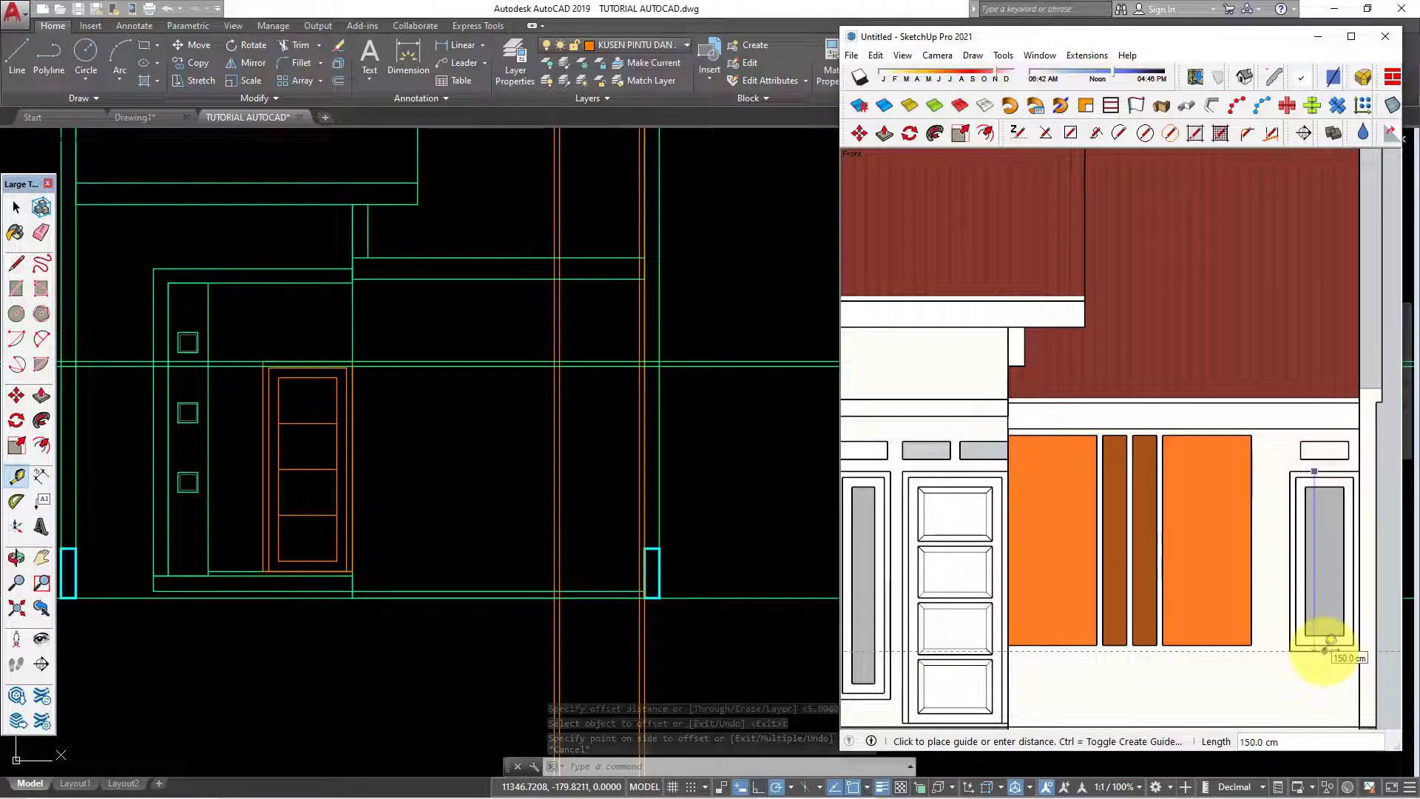
left_click(716, 334)
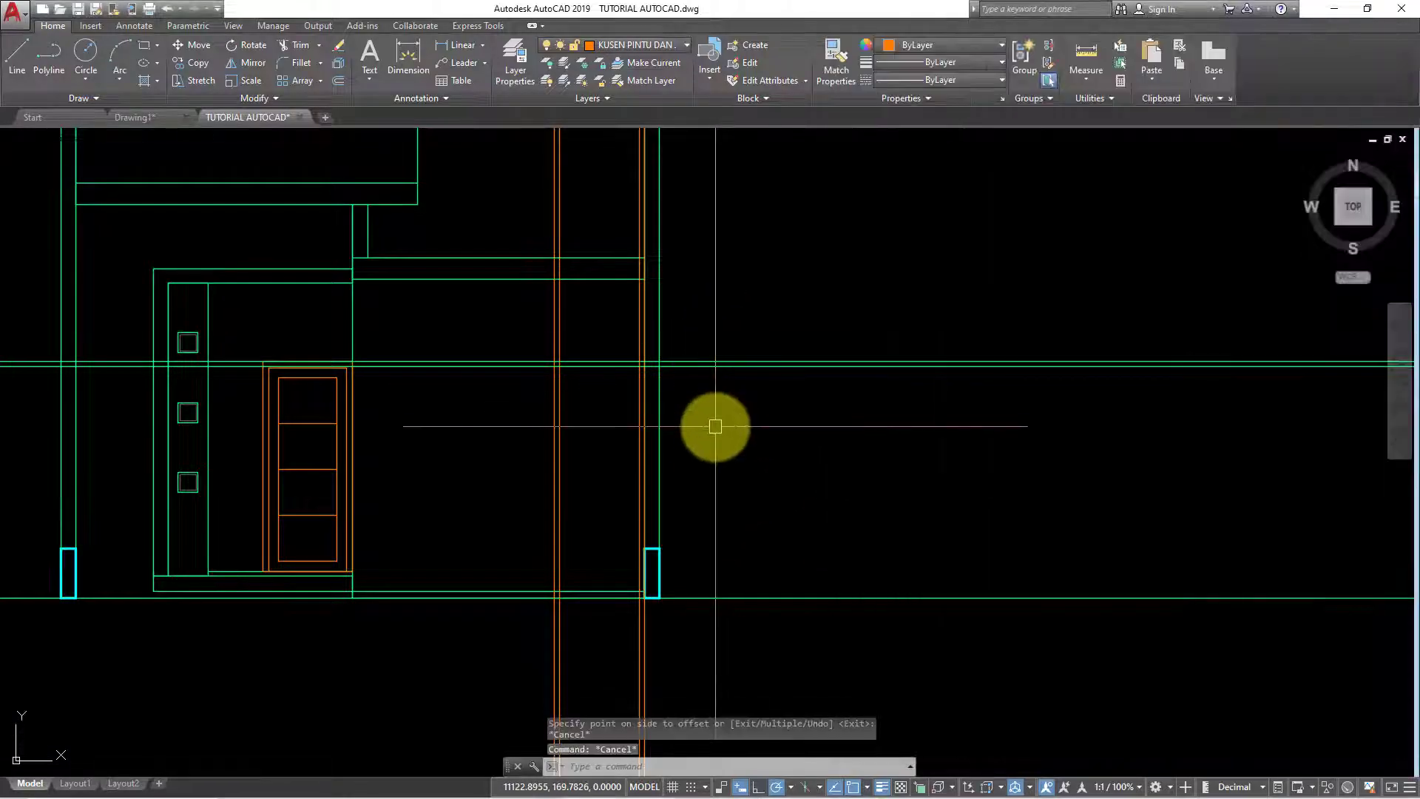
Offset the horizontal guide line 150 units to mark the window height
key("Return")
type("0")
key("Return")
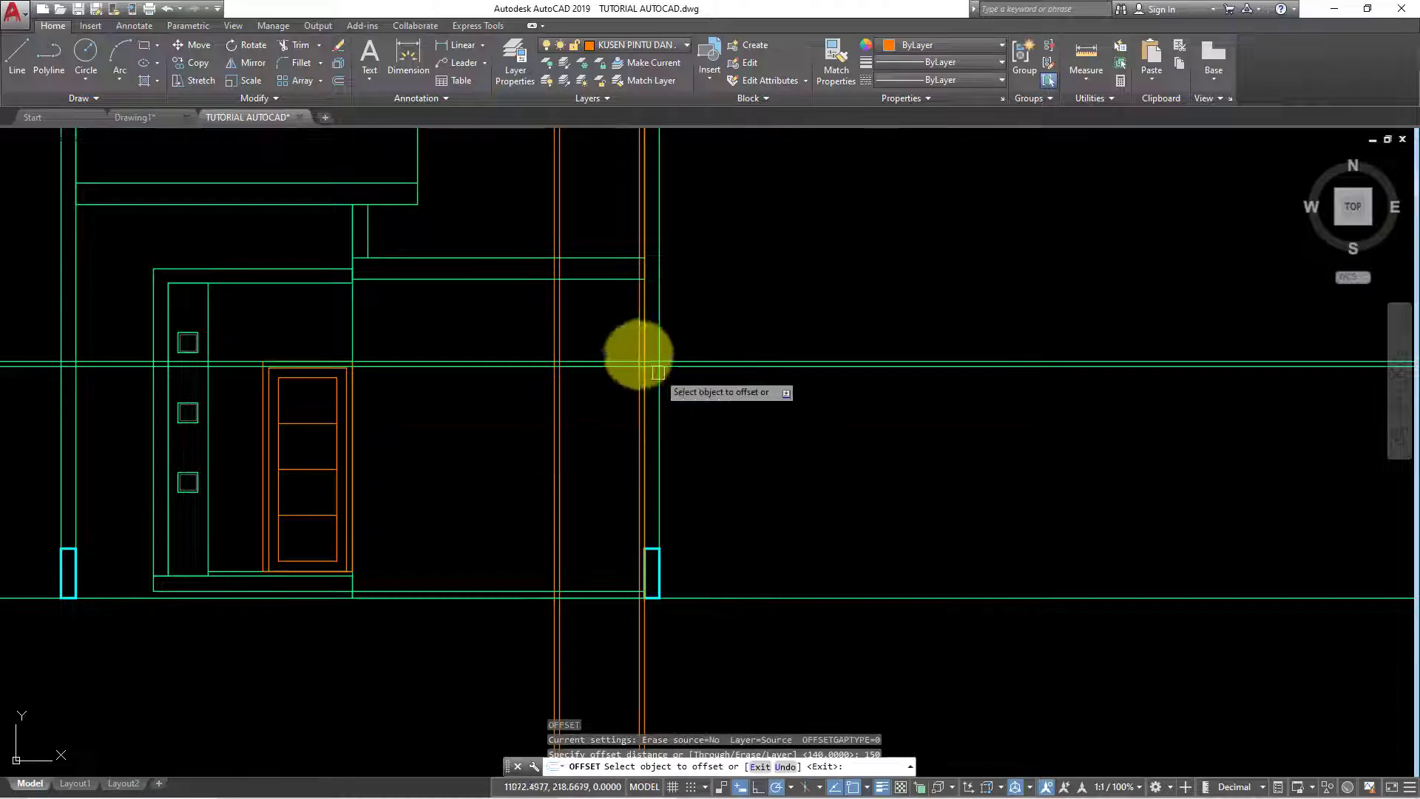
scroll(688, 356, "up", 2)
left_click(695, 361)
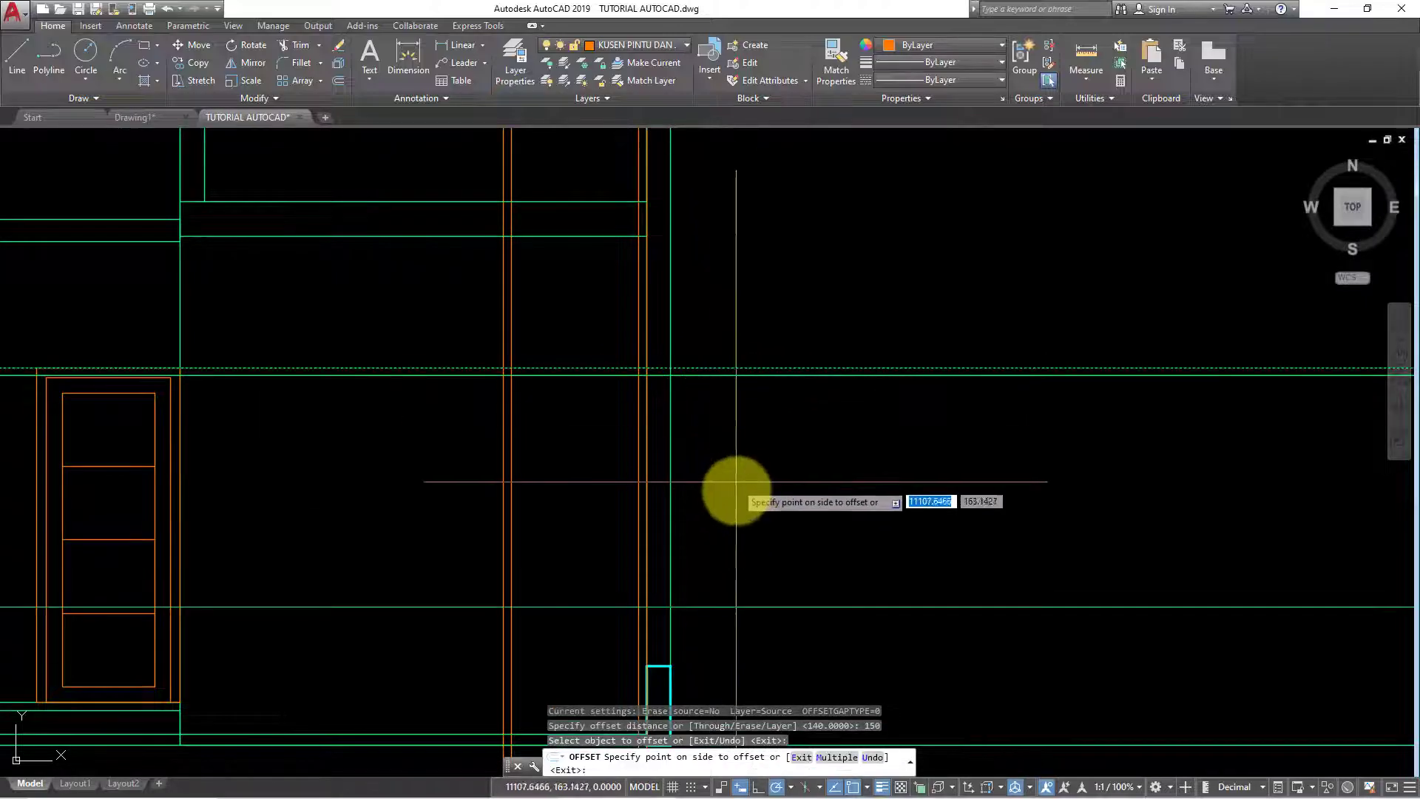
left_click(743, 414)
scroll(755, 402, "down", 2)
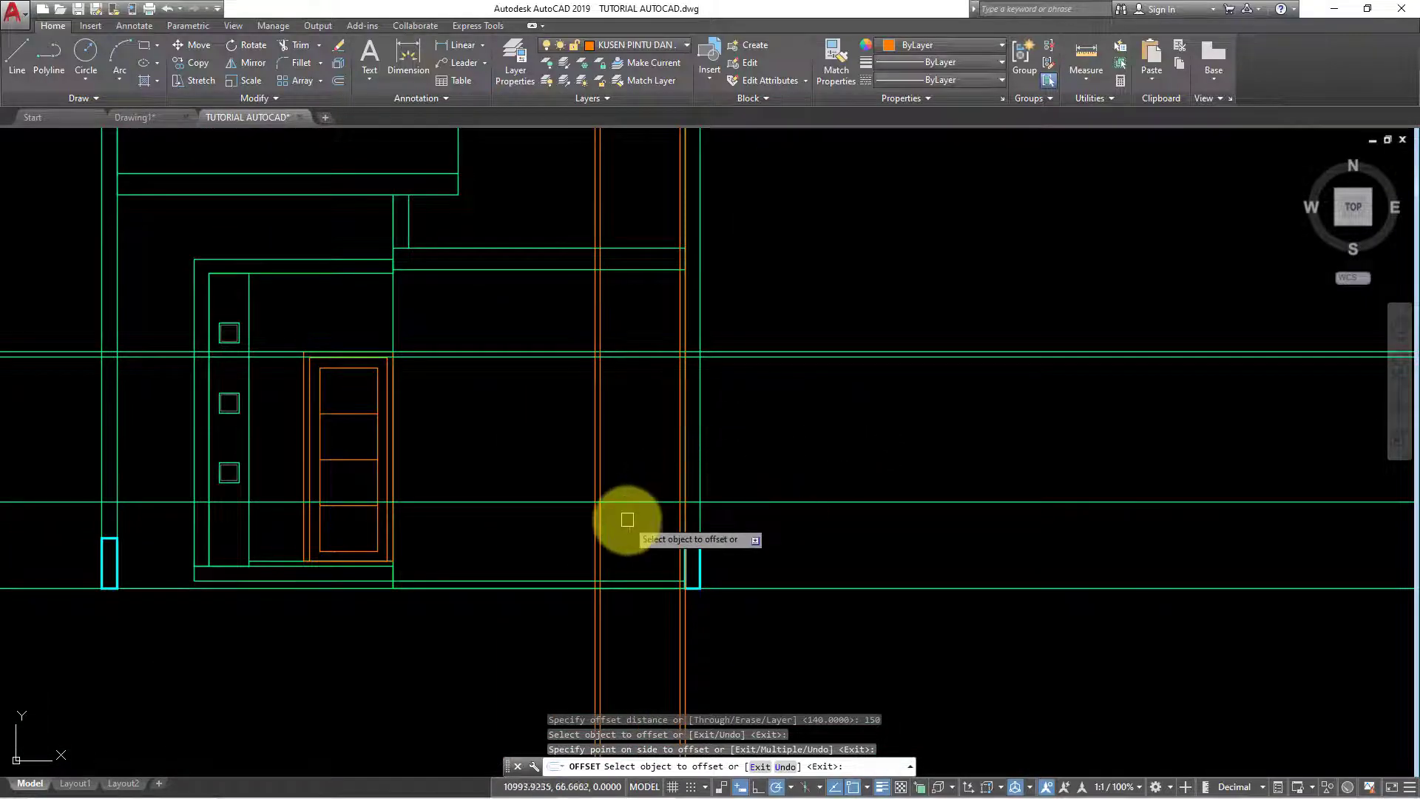
key("Return")
key("Return")
key("Return")
scroll(630, 515, "up", 2)
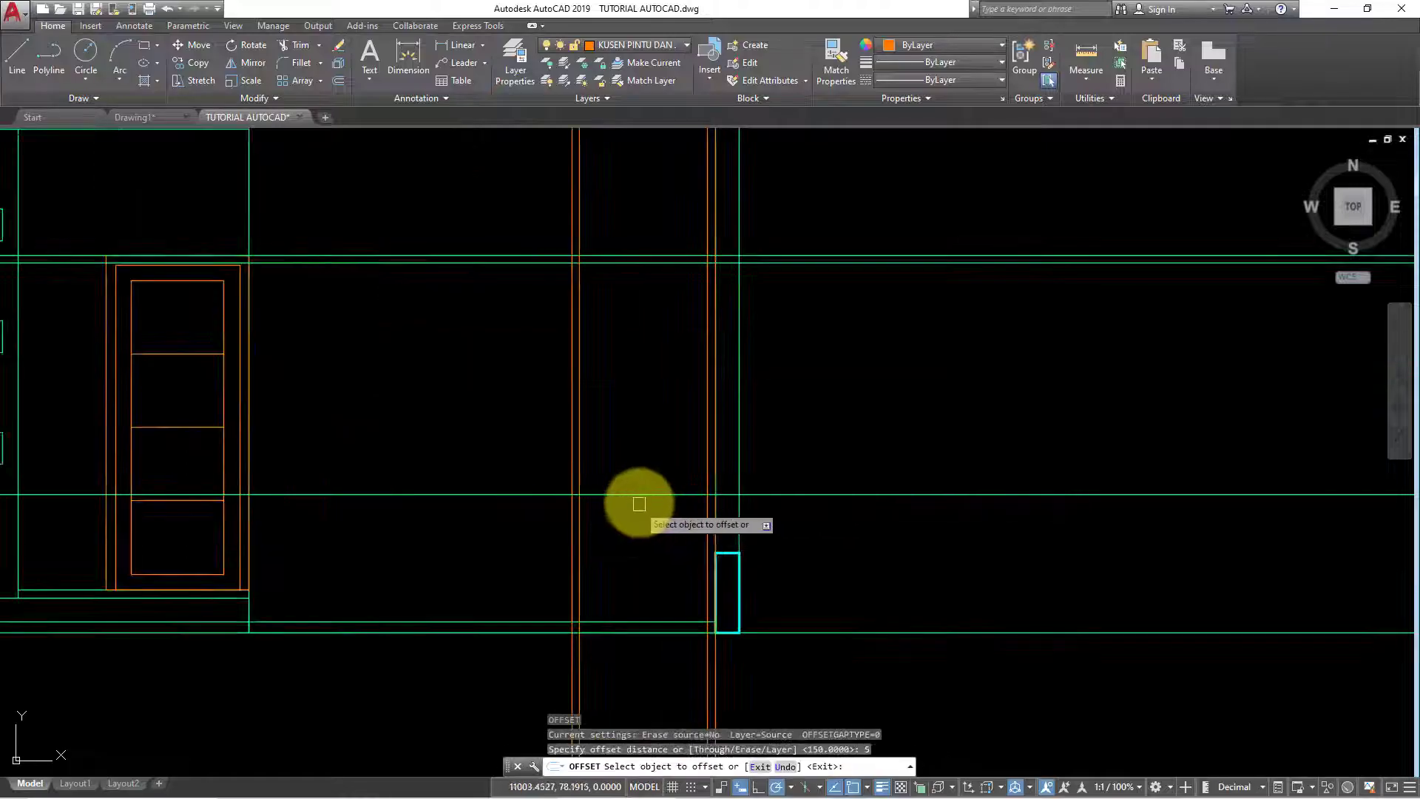
key("Escape")
key("Escape")
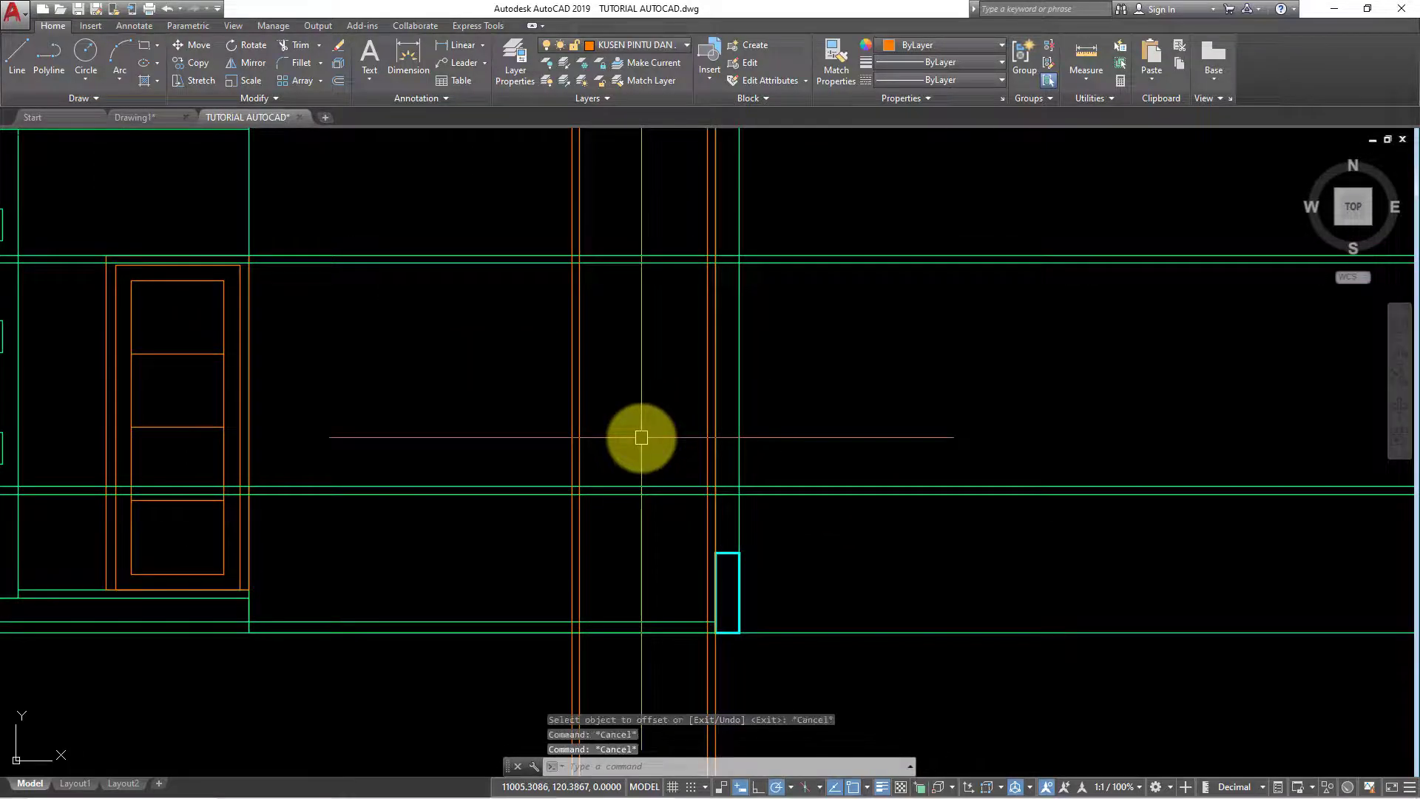
type("REC")
Draw the 90 × 150 window rectangle from the guide intersection, then crossing-select the horizontal guides
key("Return")
left_click(579, 486)
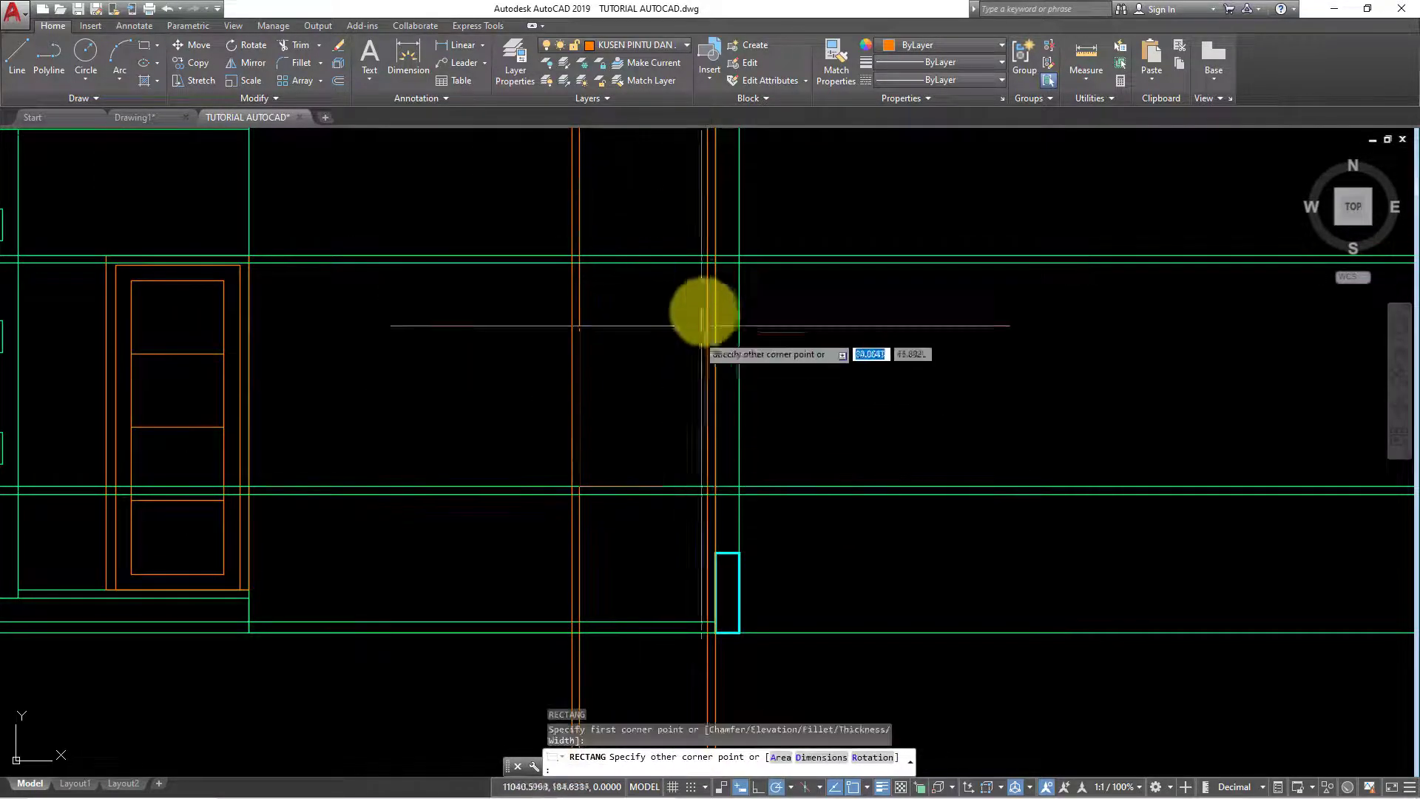
key("Escape")
key("Return")
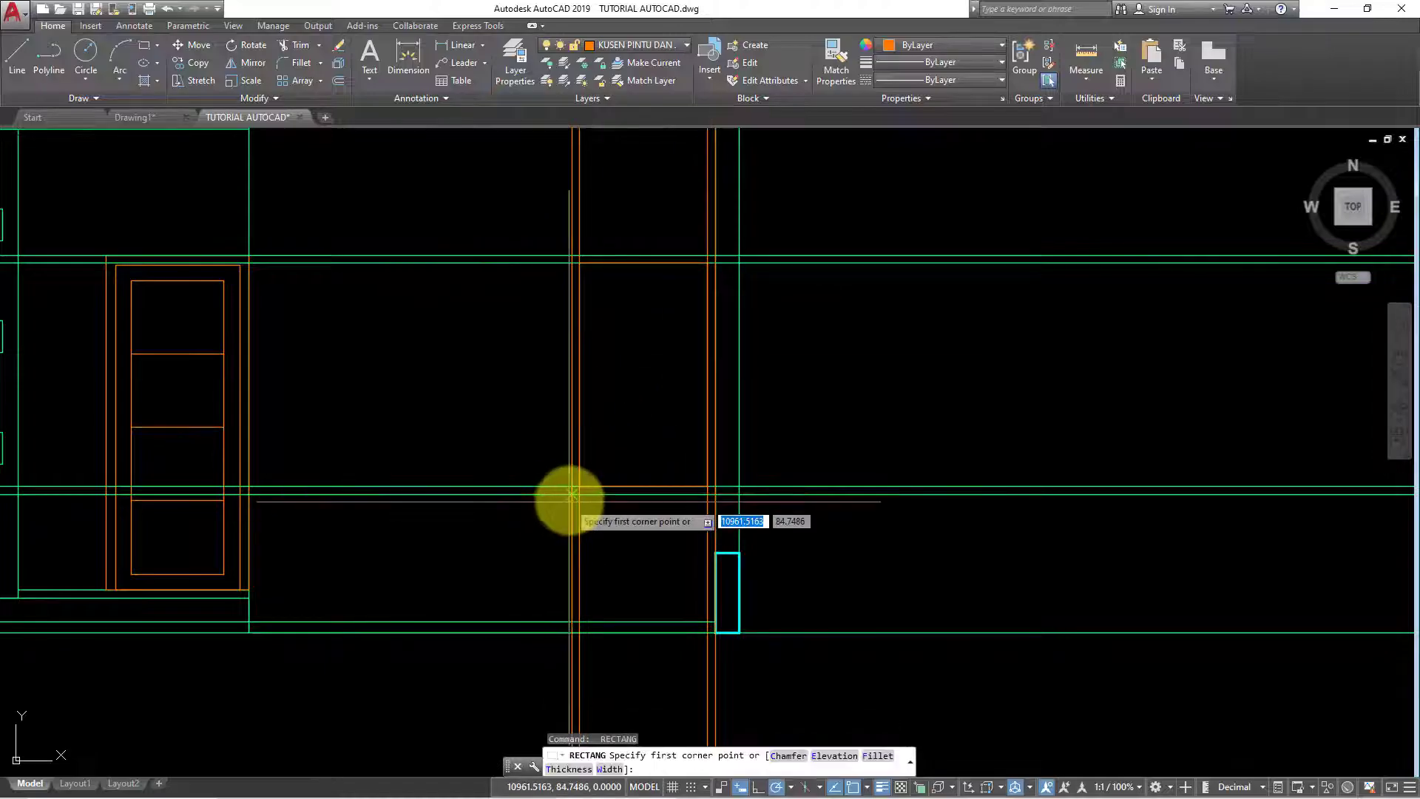
left_click(573, 493)
left_click(723, 254)
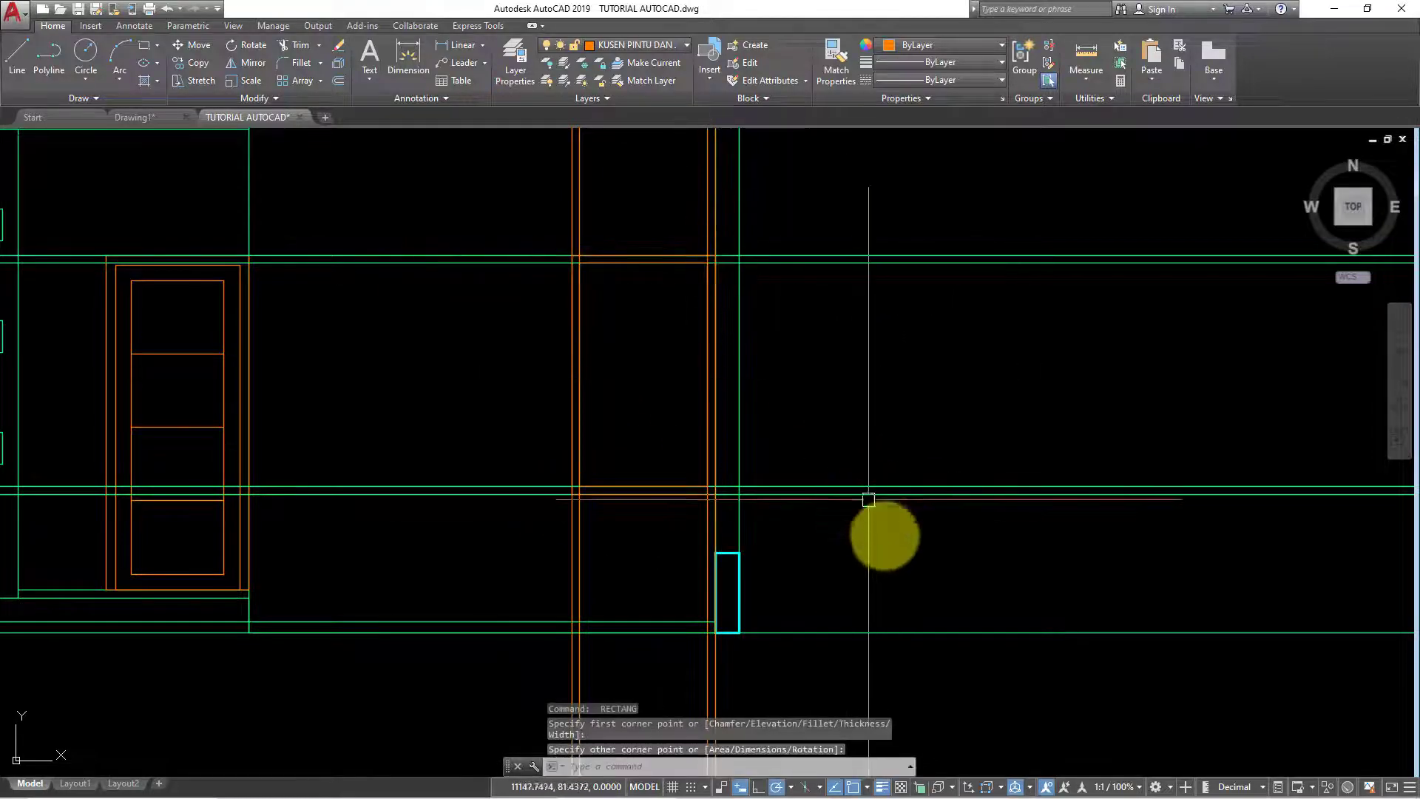
left_click(871, 547)
left_click(862, 245)
Erase the guide lines, undo, and erase the leftover vertical construction lines around the window
key("Return")
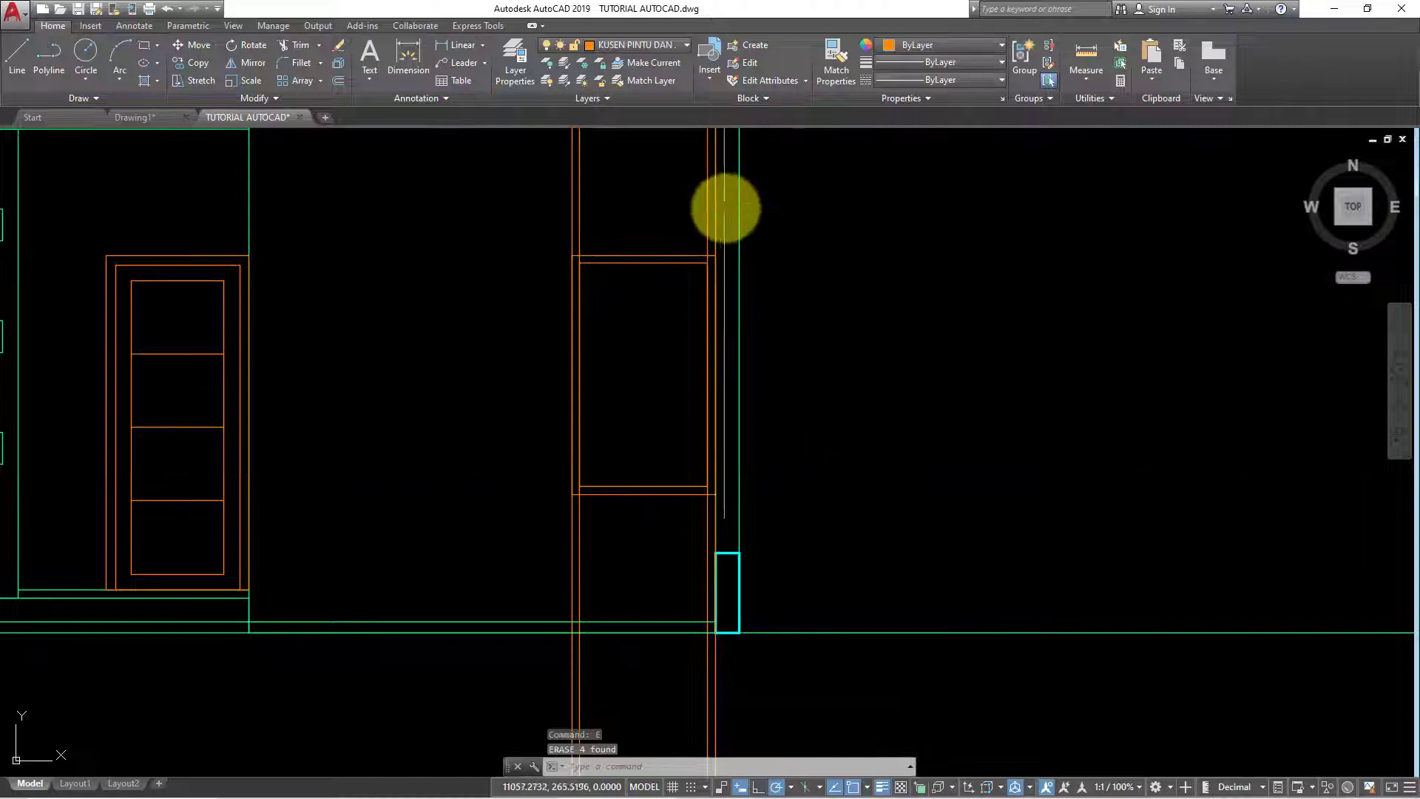
scroll(722, 214, "up", 2)
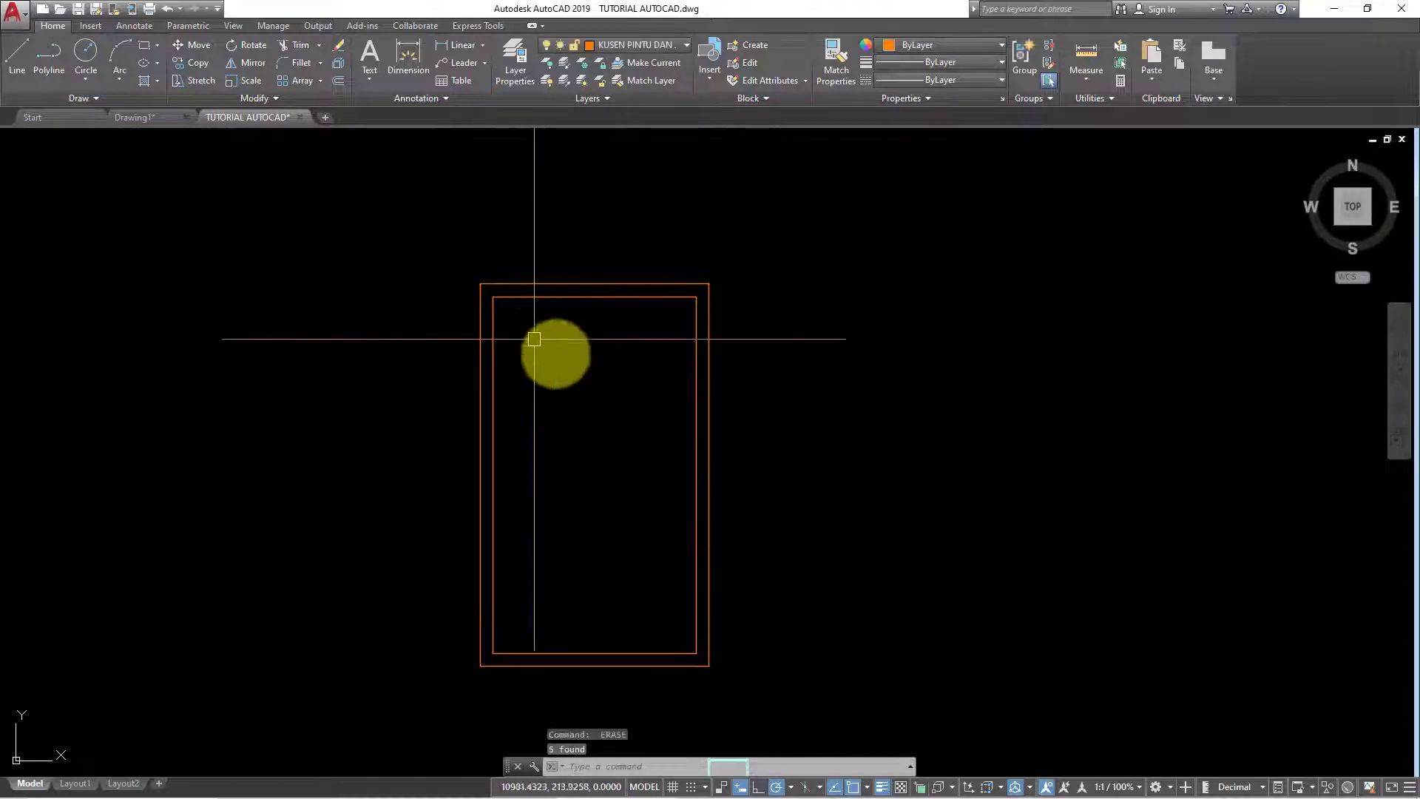
scroll(576, 361, "down", 3)
scroll(574, 358, "up", 3)
scroll(586, 358, "up", 2)
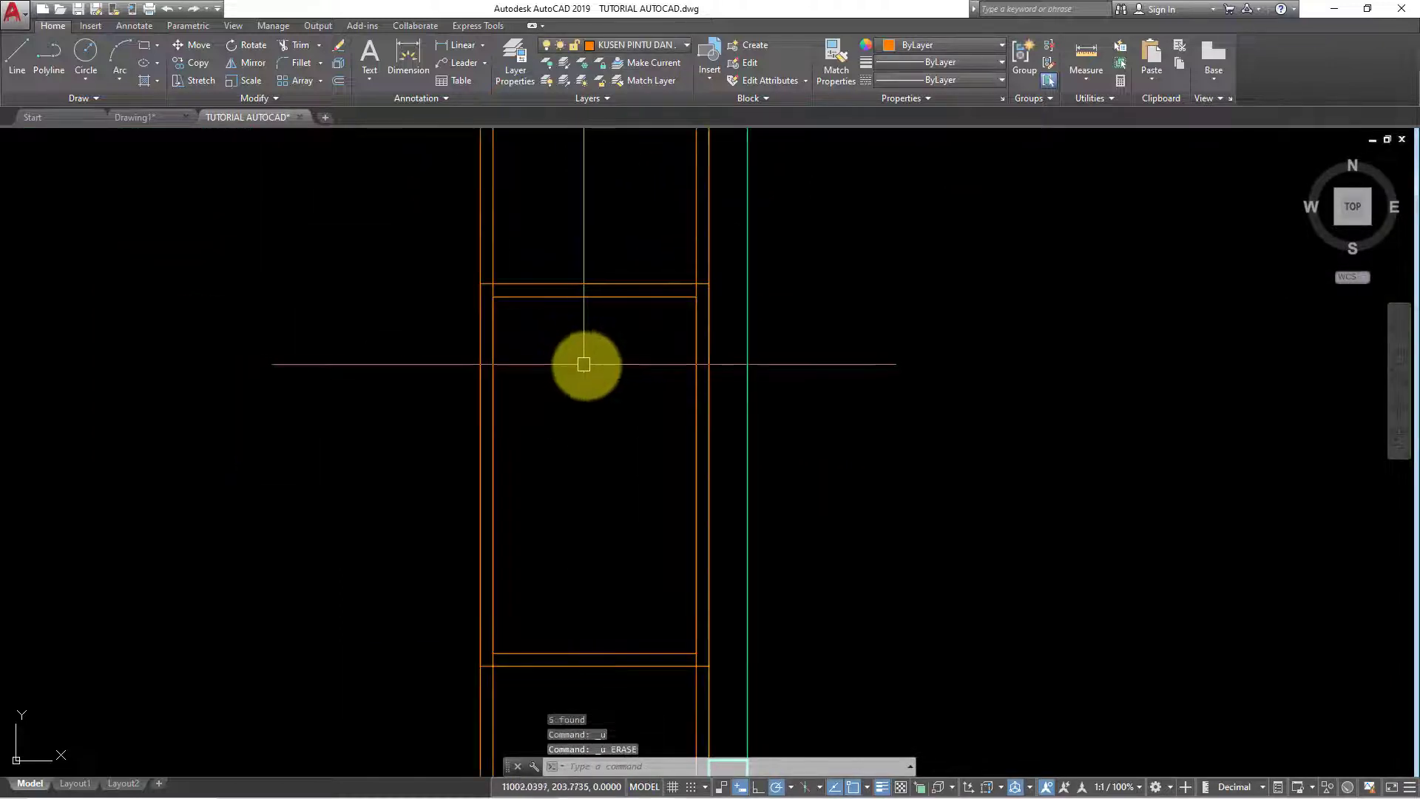
key("ctrl+z")
key("ctrl+z")
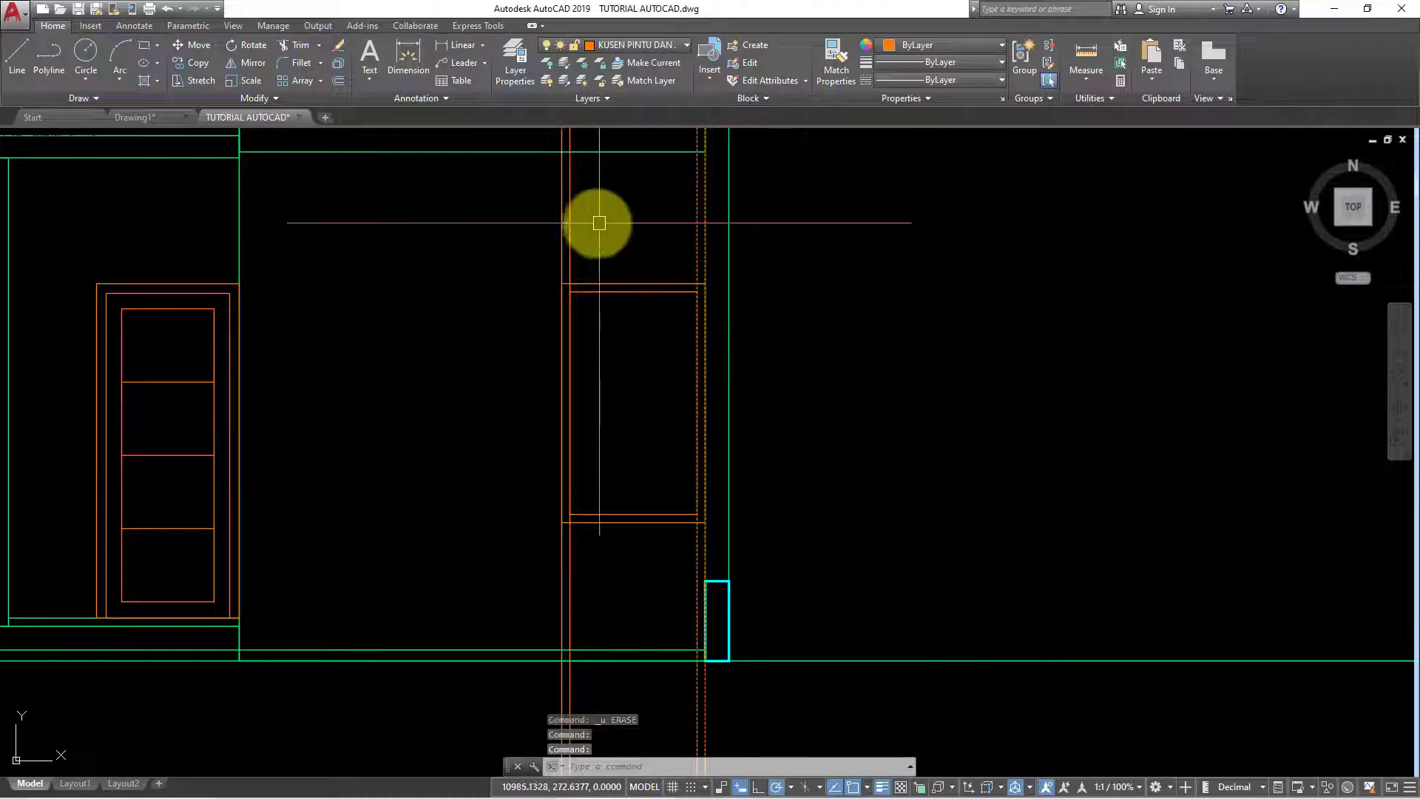
left_click(599, 222)
key("Return")
scroll(562, 310, "down", 3)
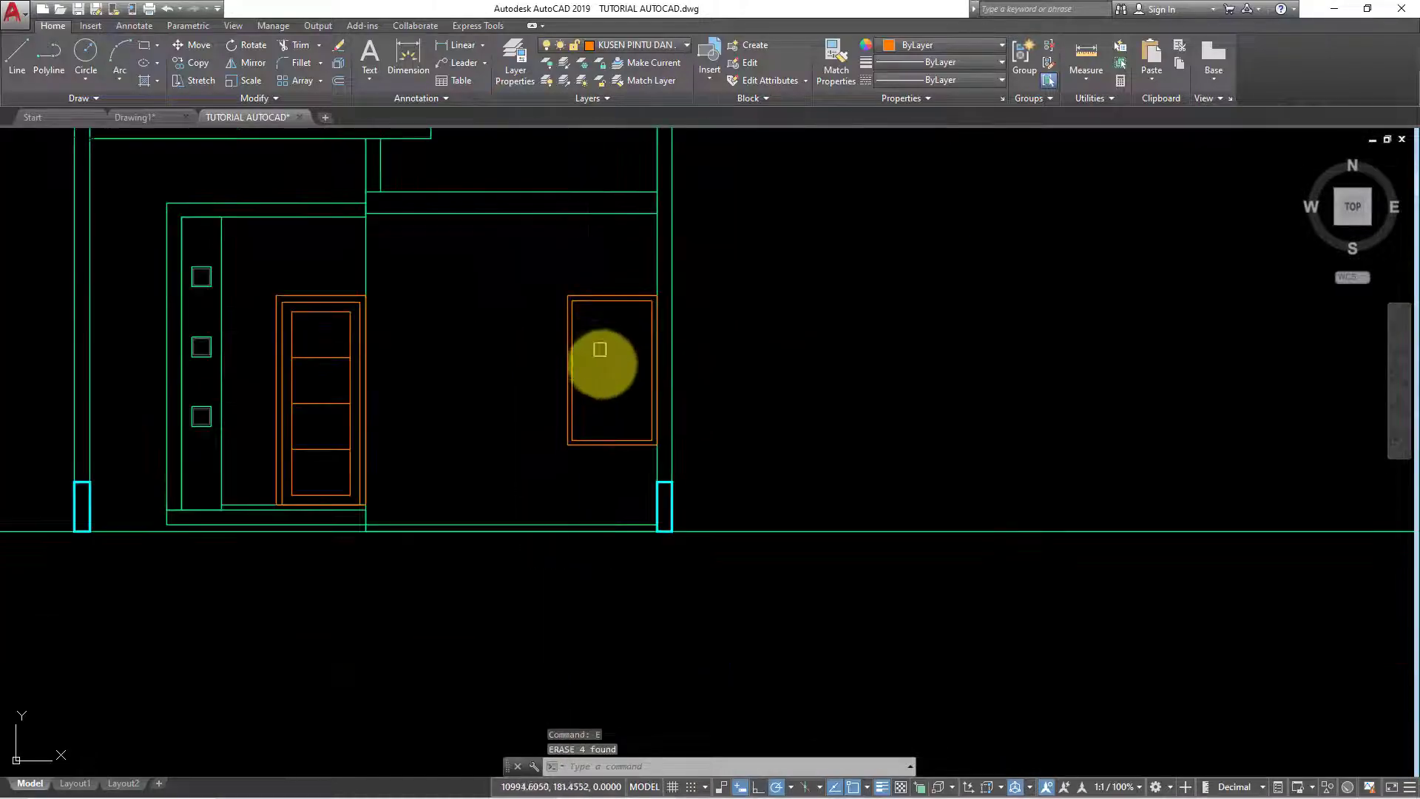
Try offsetting the window rectangle by 8, then cancel the offset
key("Return")
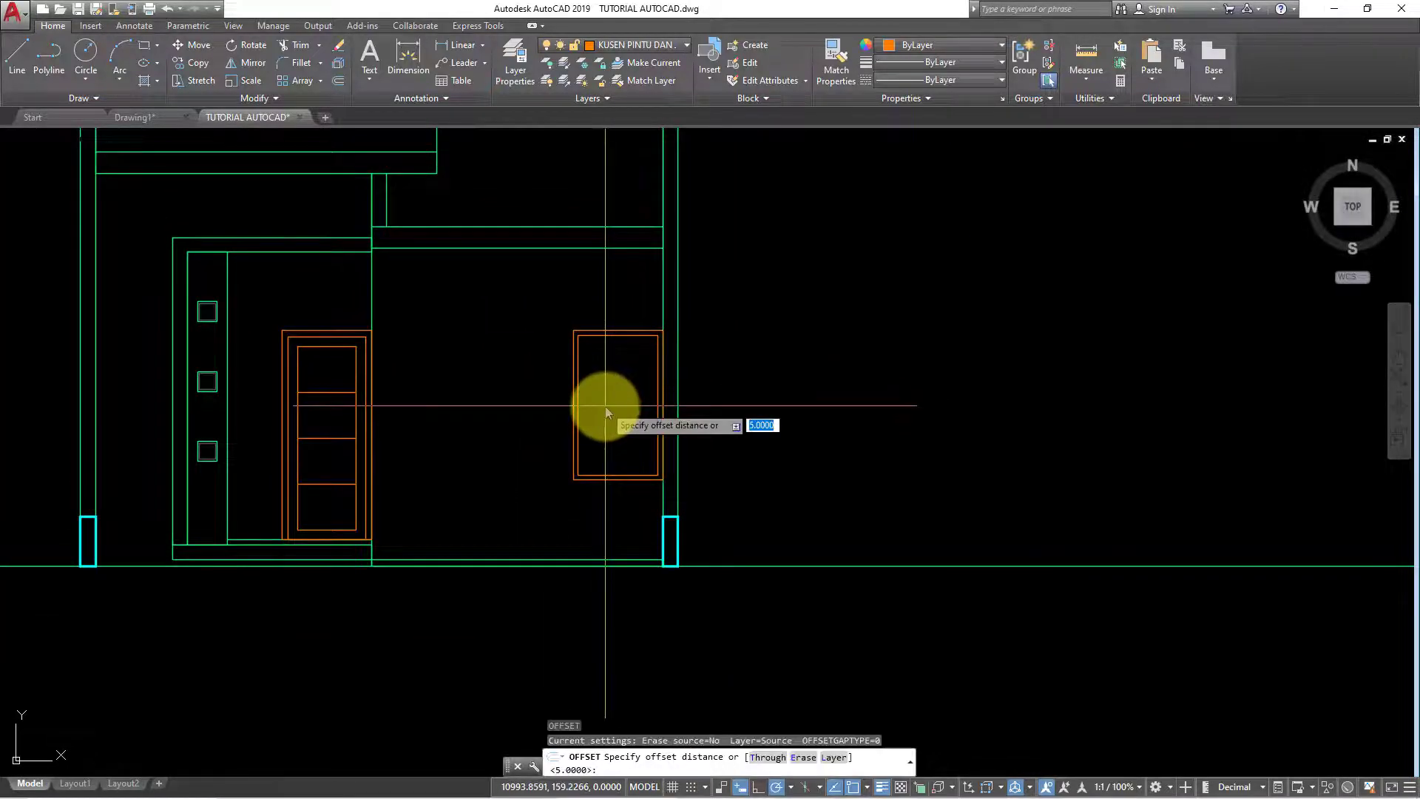
type("8")
key("Return")
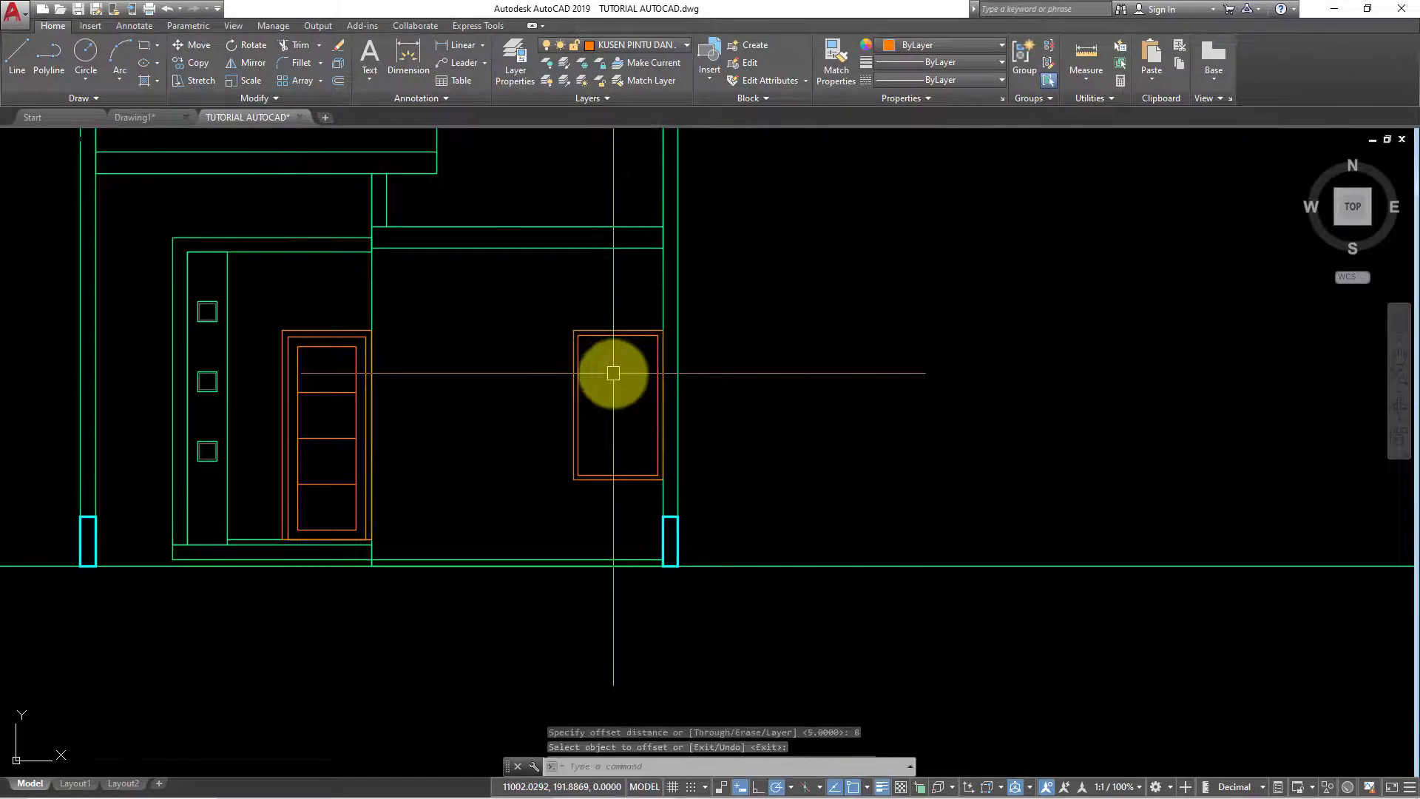
key("Return")
key("Return")
type("8")
key("Return")
scroll(613, 347, "up", 2)
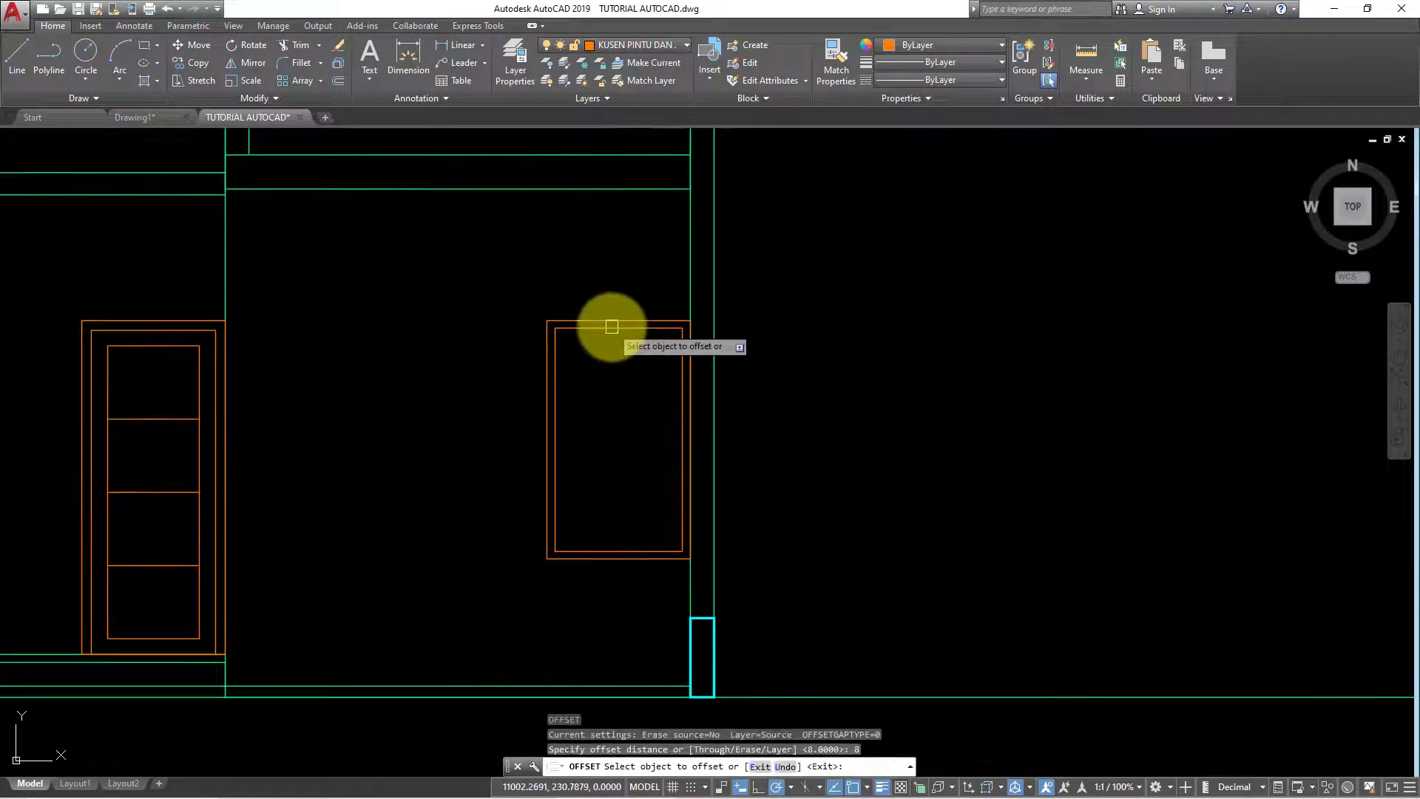
left_click(612, 326)
key("Escape")
scroll(579, 355, "up", 1)
scroll(582, 361, "down", 1)
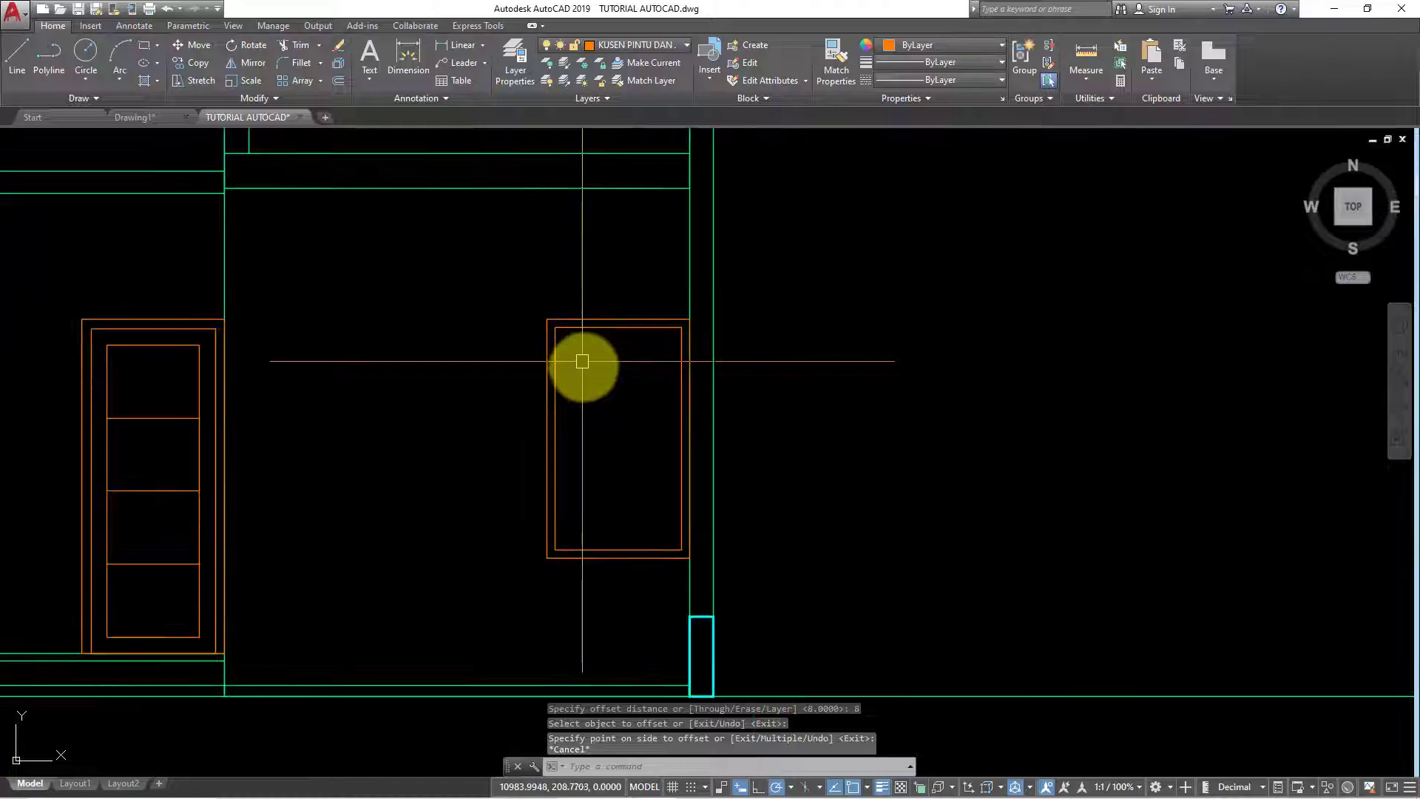
scroll(582, 361, "up", 1)
scroll(580, 374, "down", 1)
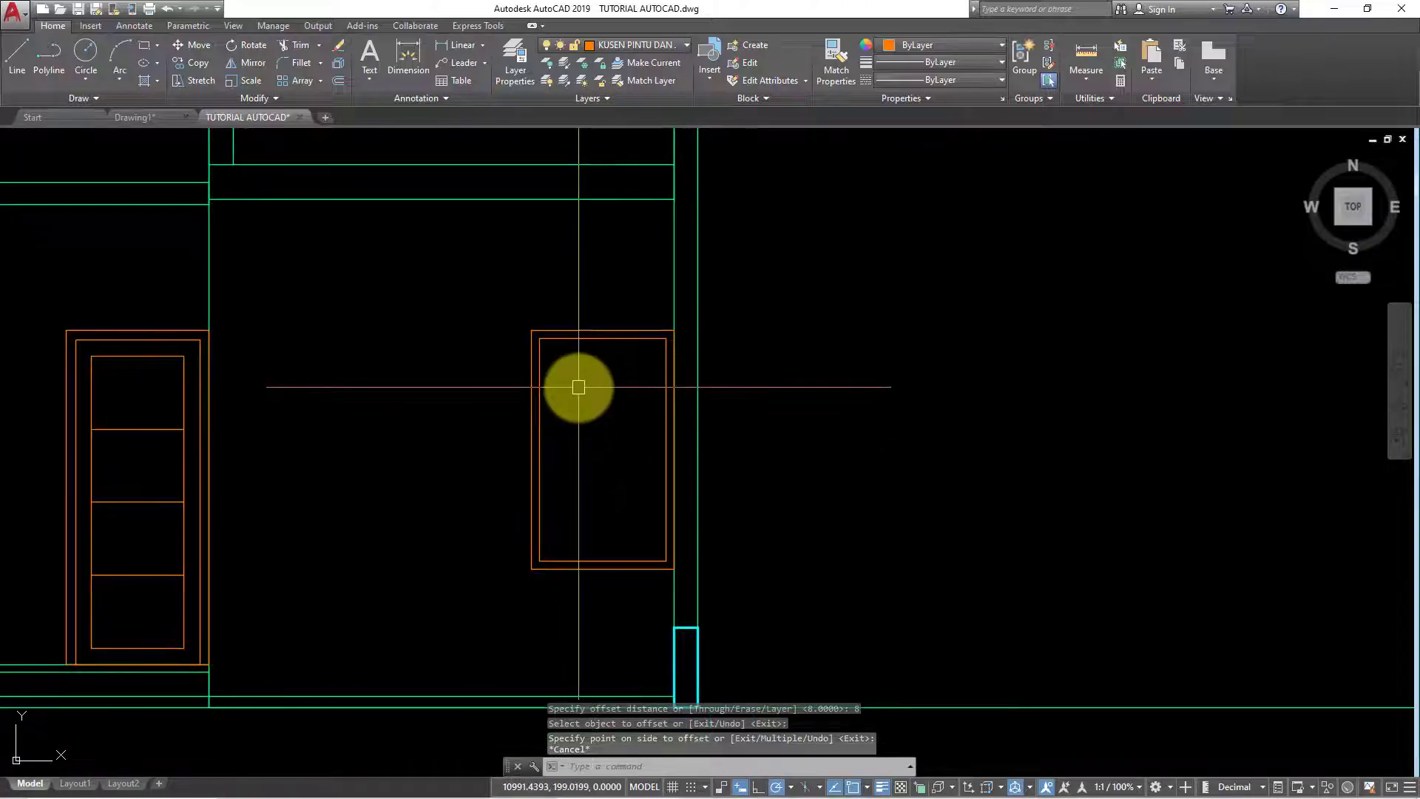
Measure the window frame corner with a linear dimension, then cancel it
left_click(460, 46)
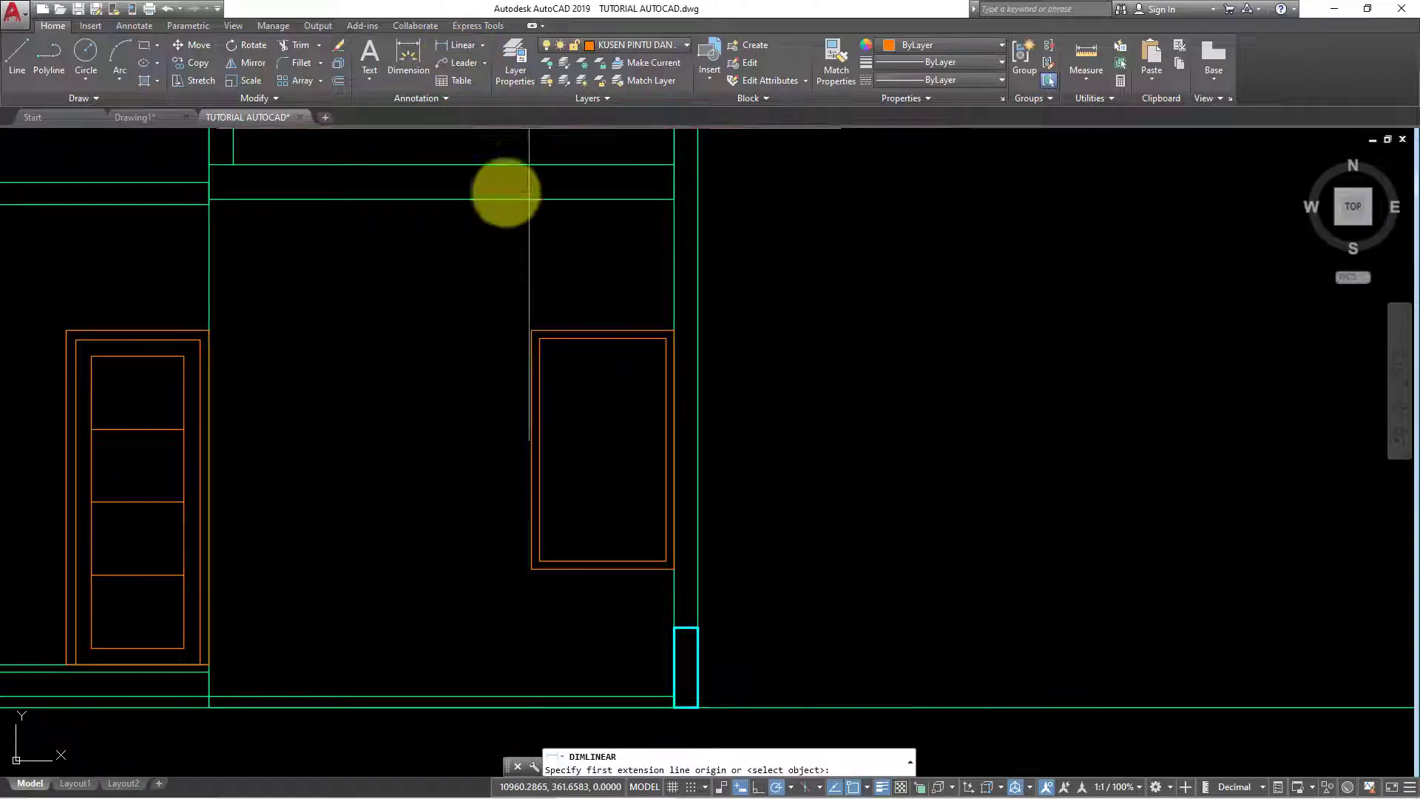
scroll(571, 341, "up", 4)
left_click(574, 349)
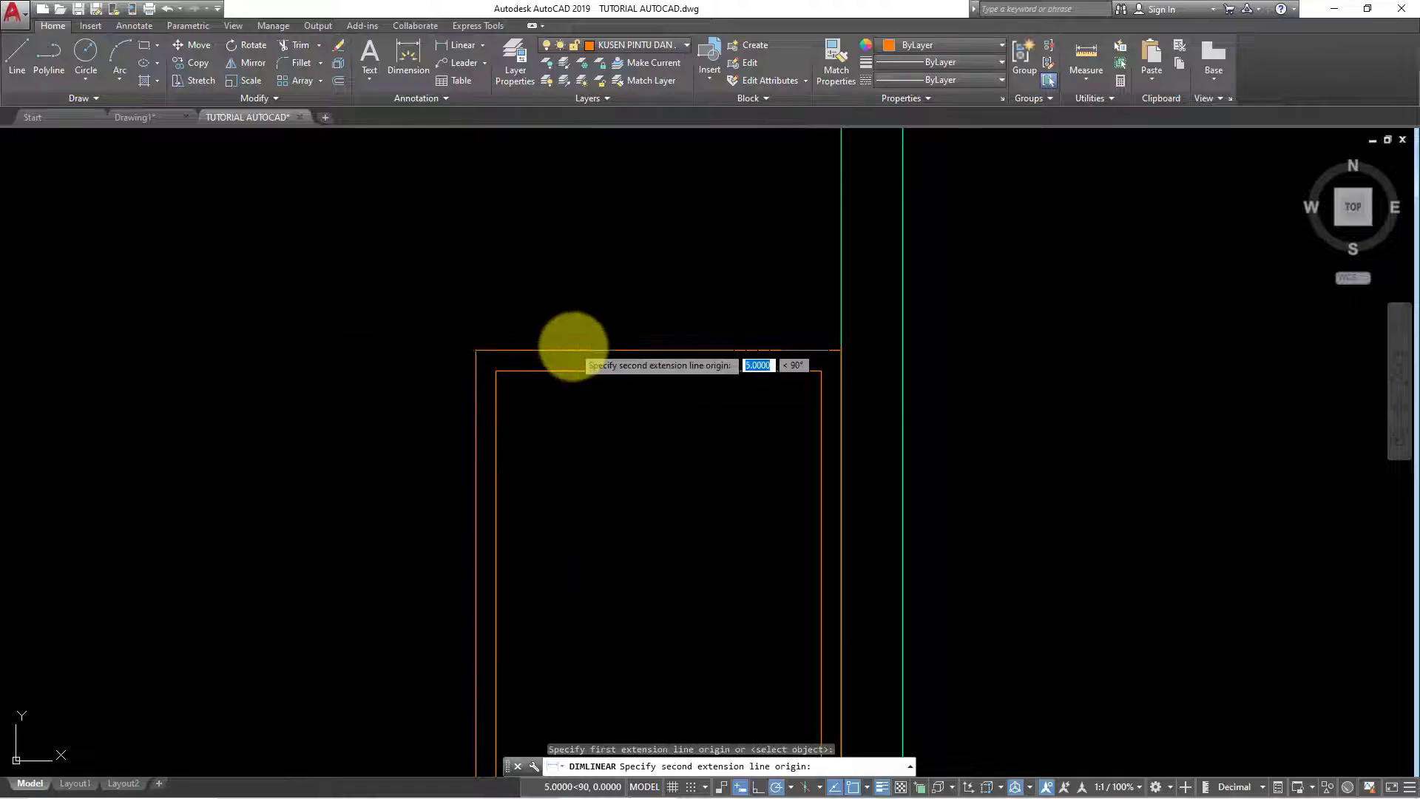
left_click(573, 347)
scroll(559, 357, "down", 3)
key("Escape")
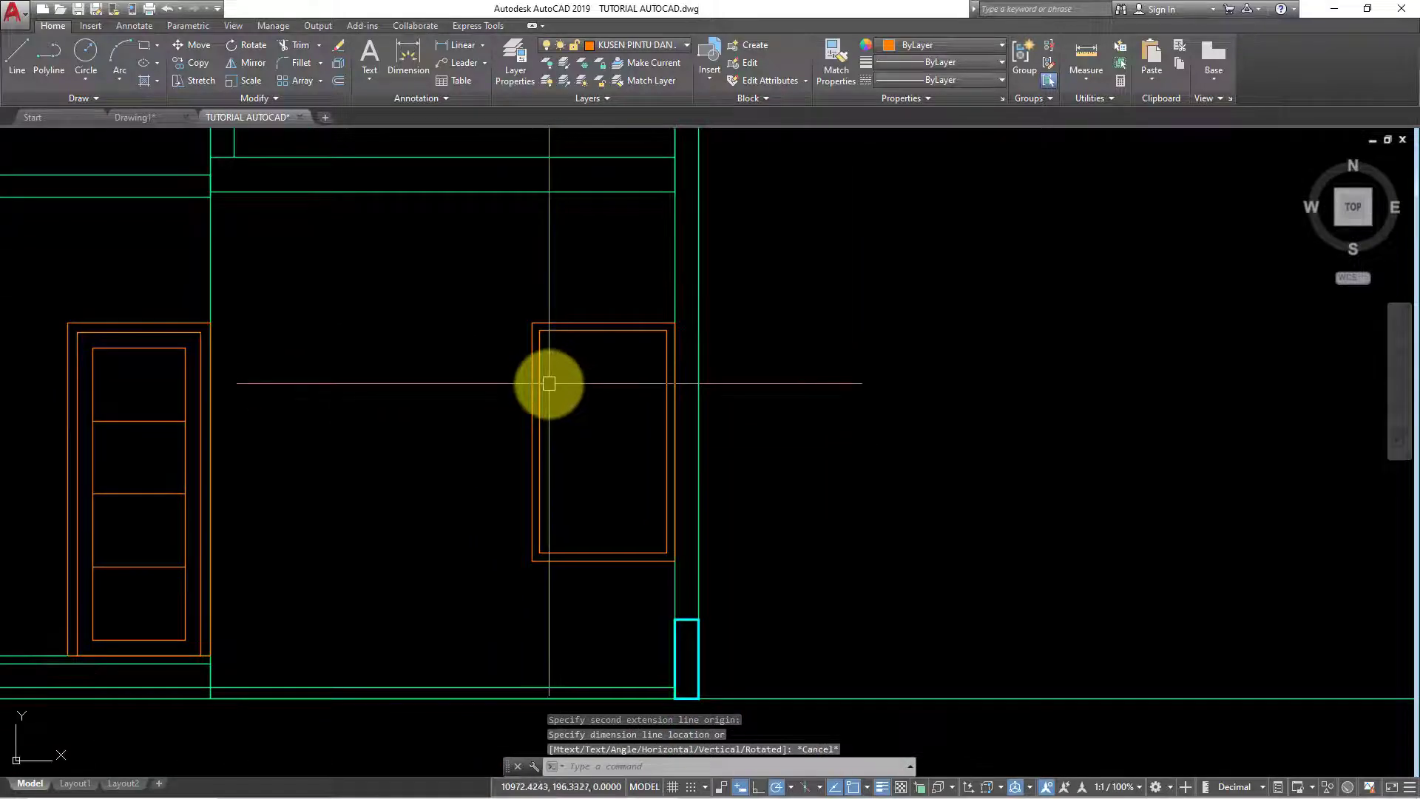
Place a vertical construction line (XLINE Ver) at the plan wall edge
type("l")
key("Return")
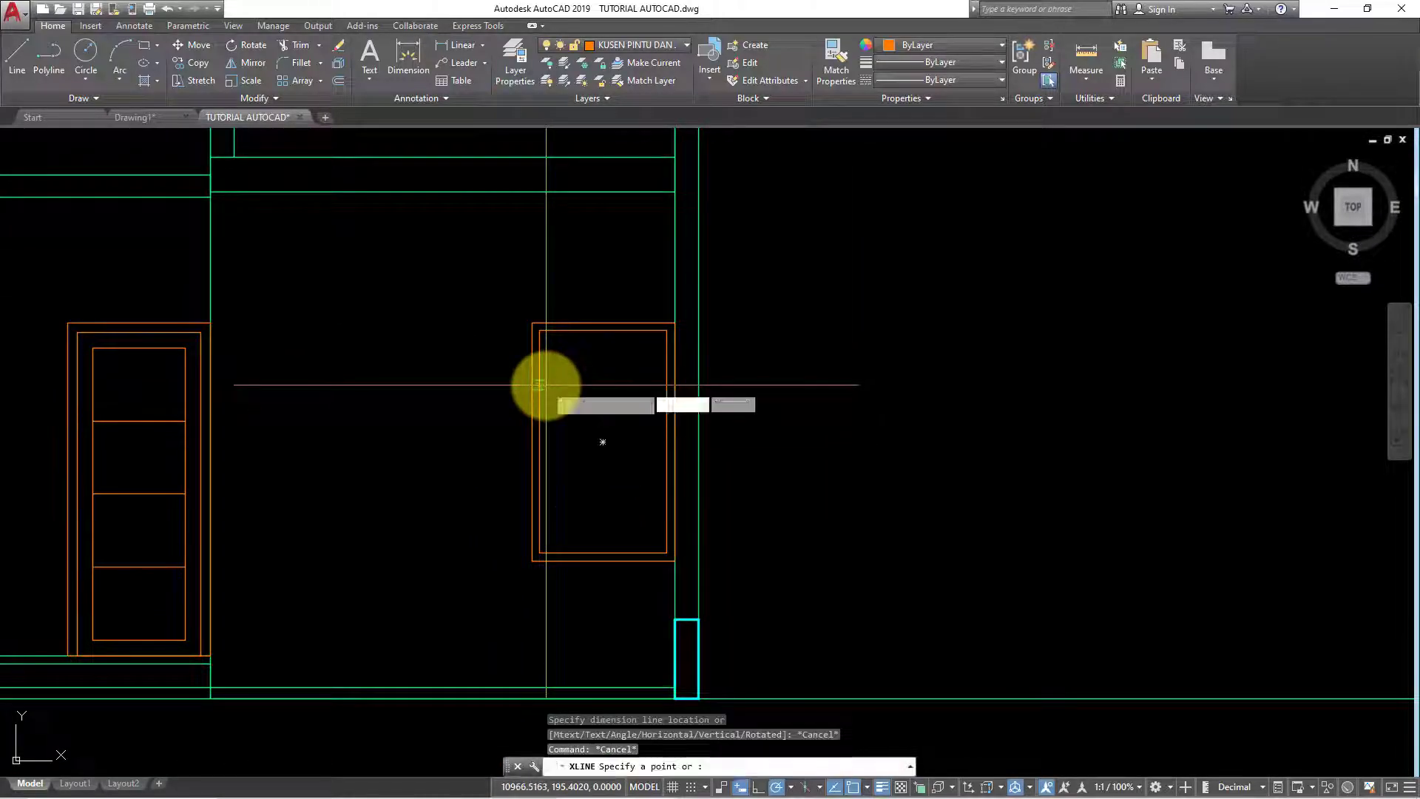
type("v")
key("Return")
scroll(555, 355, "down", 5)
middle_click_drag(570, 338, 554, 473)
scroll(554, 215, "up", 4)
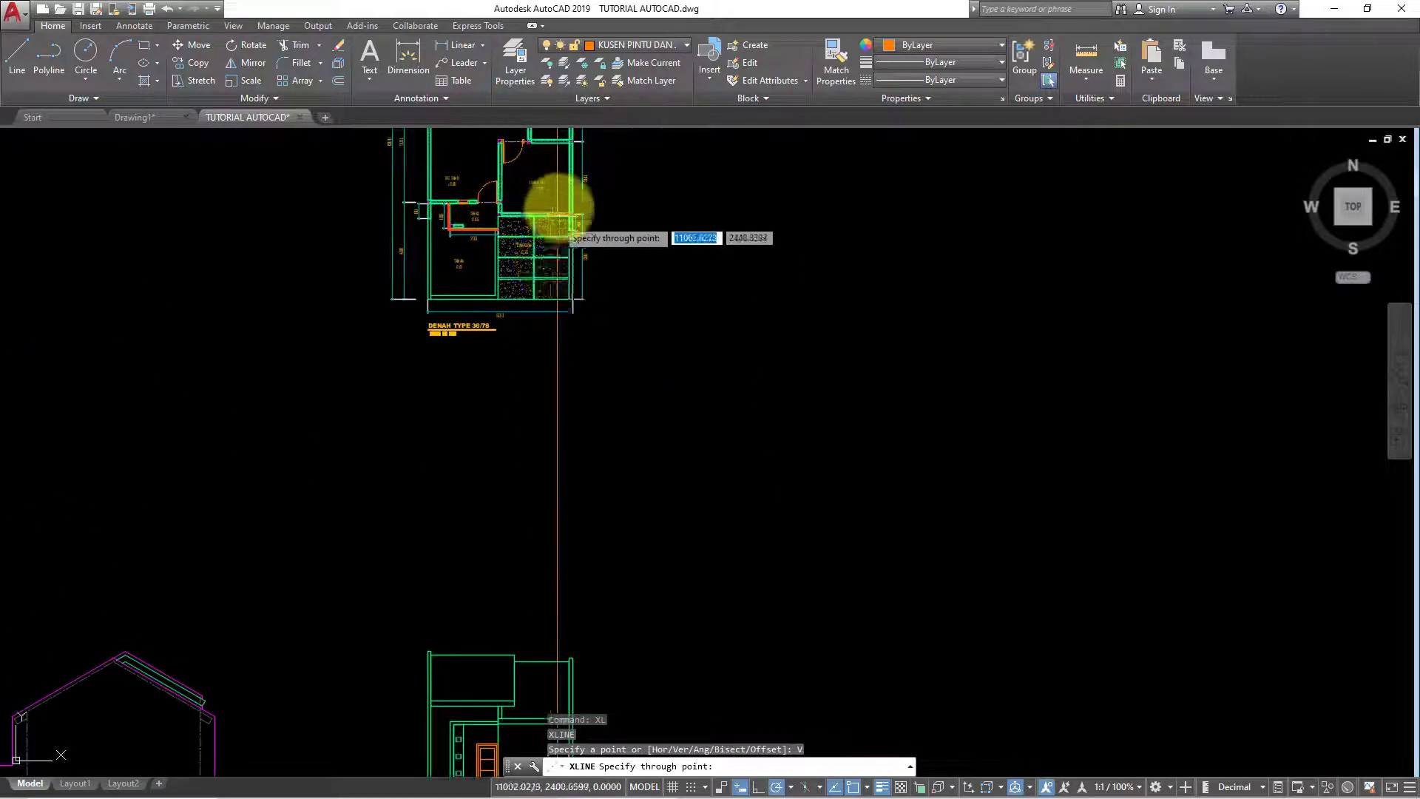
scroll(536, 241, "up", 4)
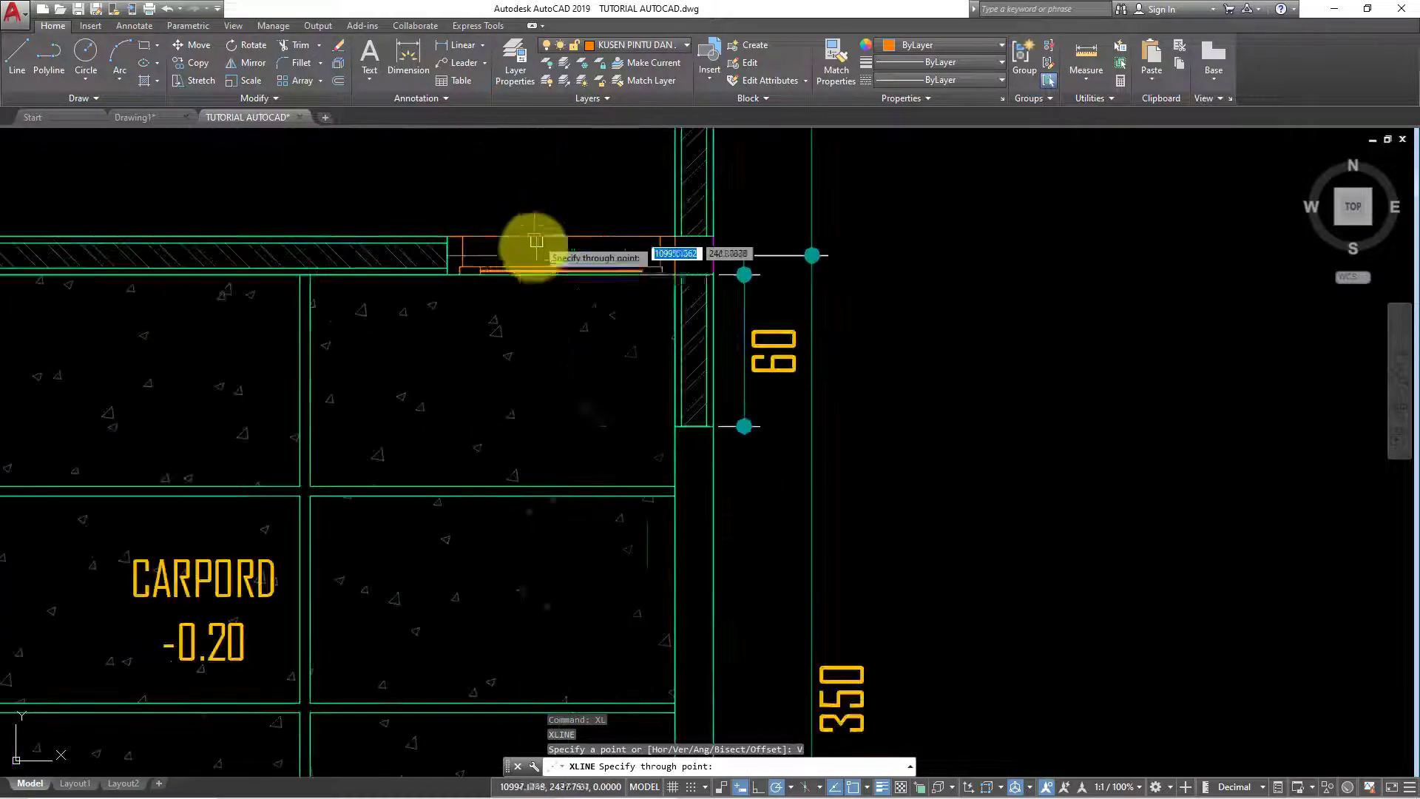
left_click(644, 276)
scroll(522, 313, "down", 5)
scroll(575, 388, "up", 3)
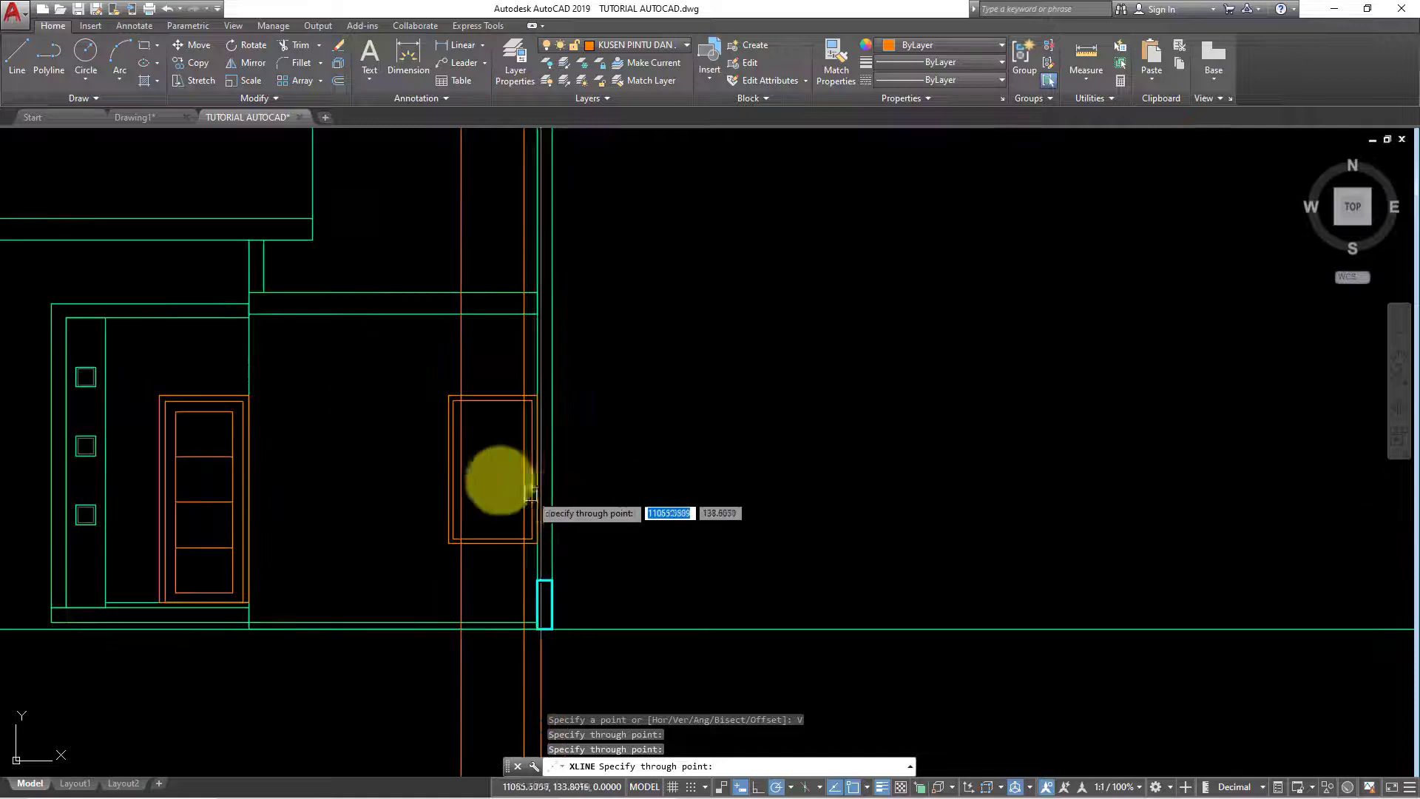
scroll(498, 475, "up", 3)
key("Escape")
Start a linear dimension on the window frame and cancel it
scroll(409, 279, "up", 2)
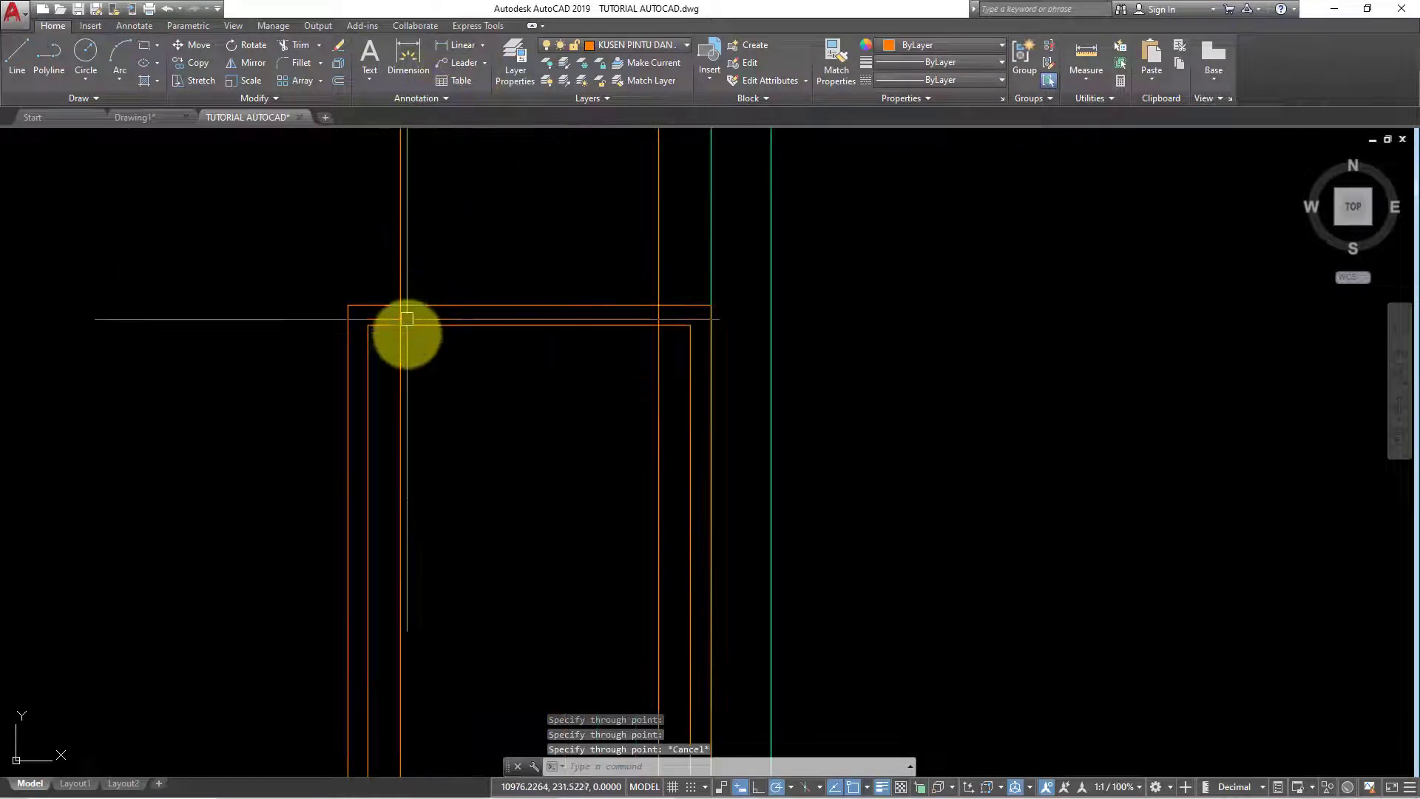
left_click(447, 46)
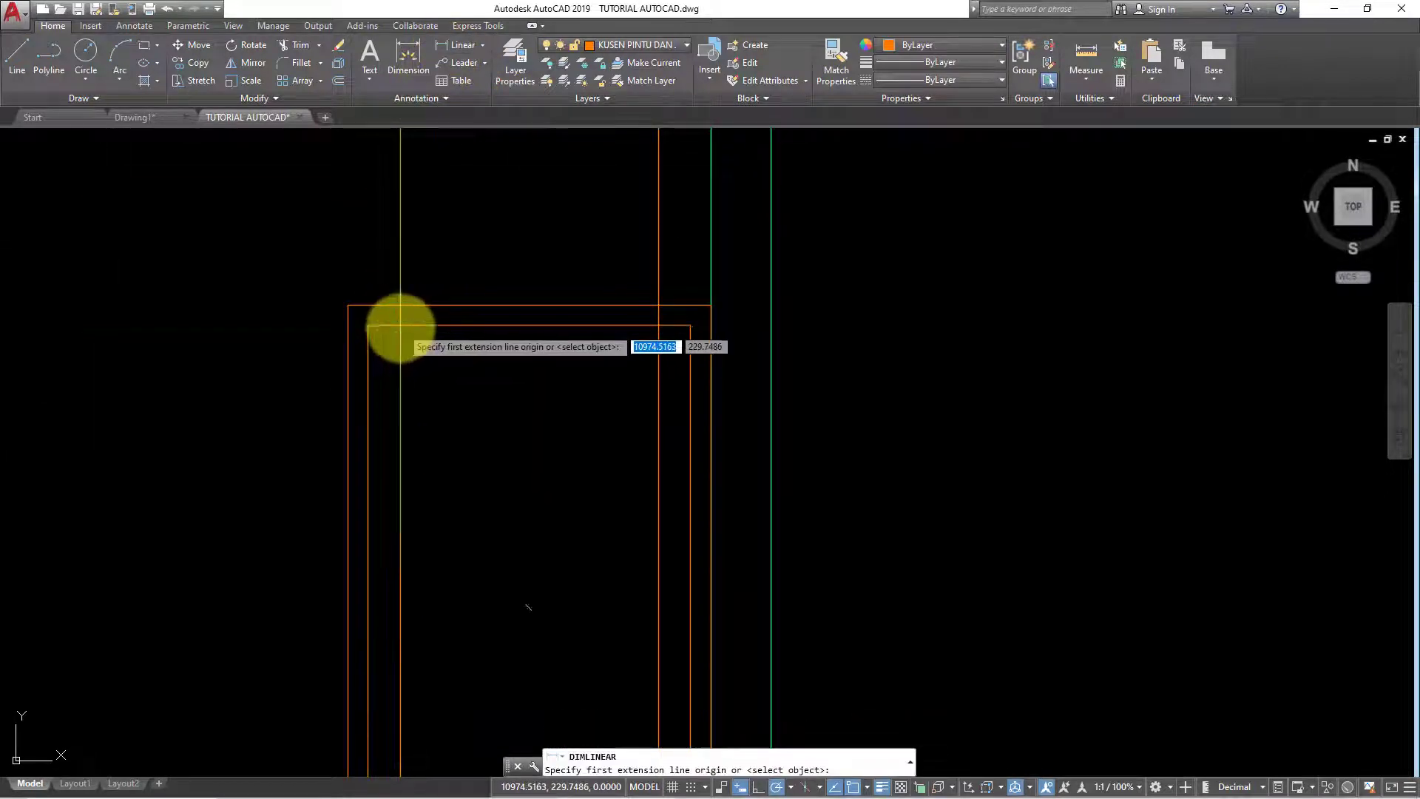
left_click(399, 325)
key("Escape")
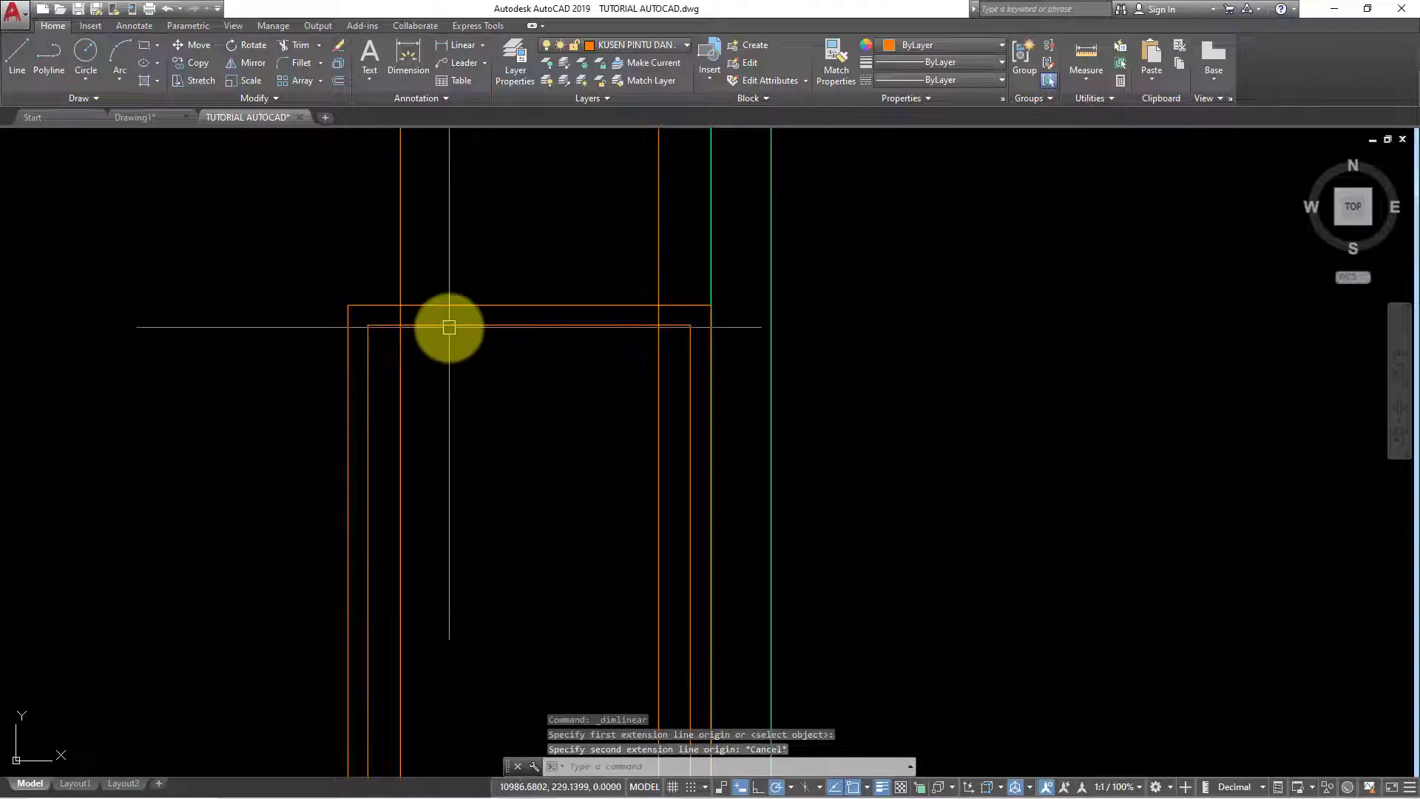
Offset the inner window frame outline 8 units inward
left_click(453, 326)
type("o")
key("Return")
type("8")
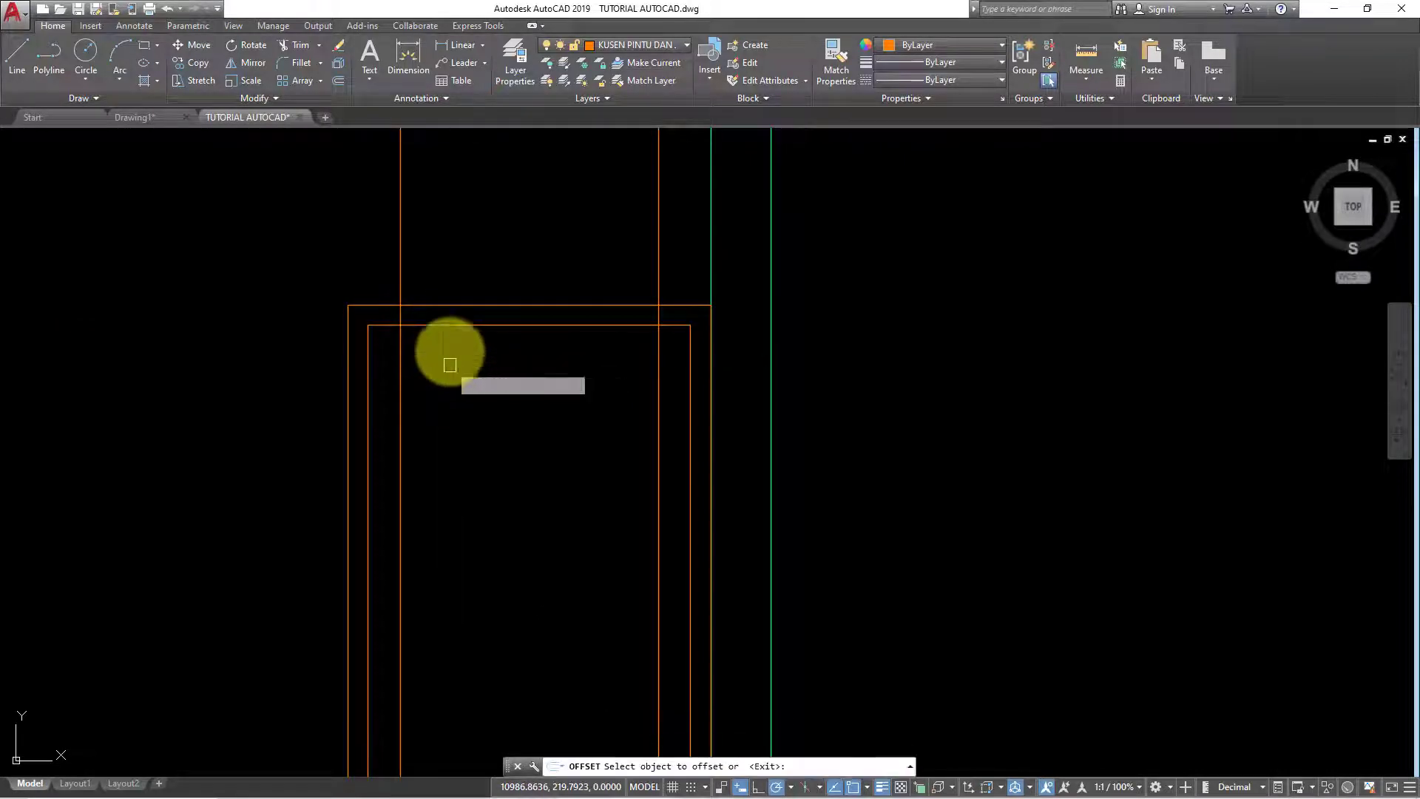
key("Return")
left_click(450, 327)
left_click(462, 396)
scroll(461, 401, "down", 2)
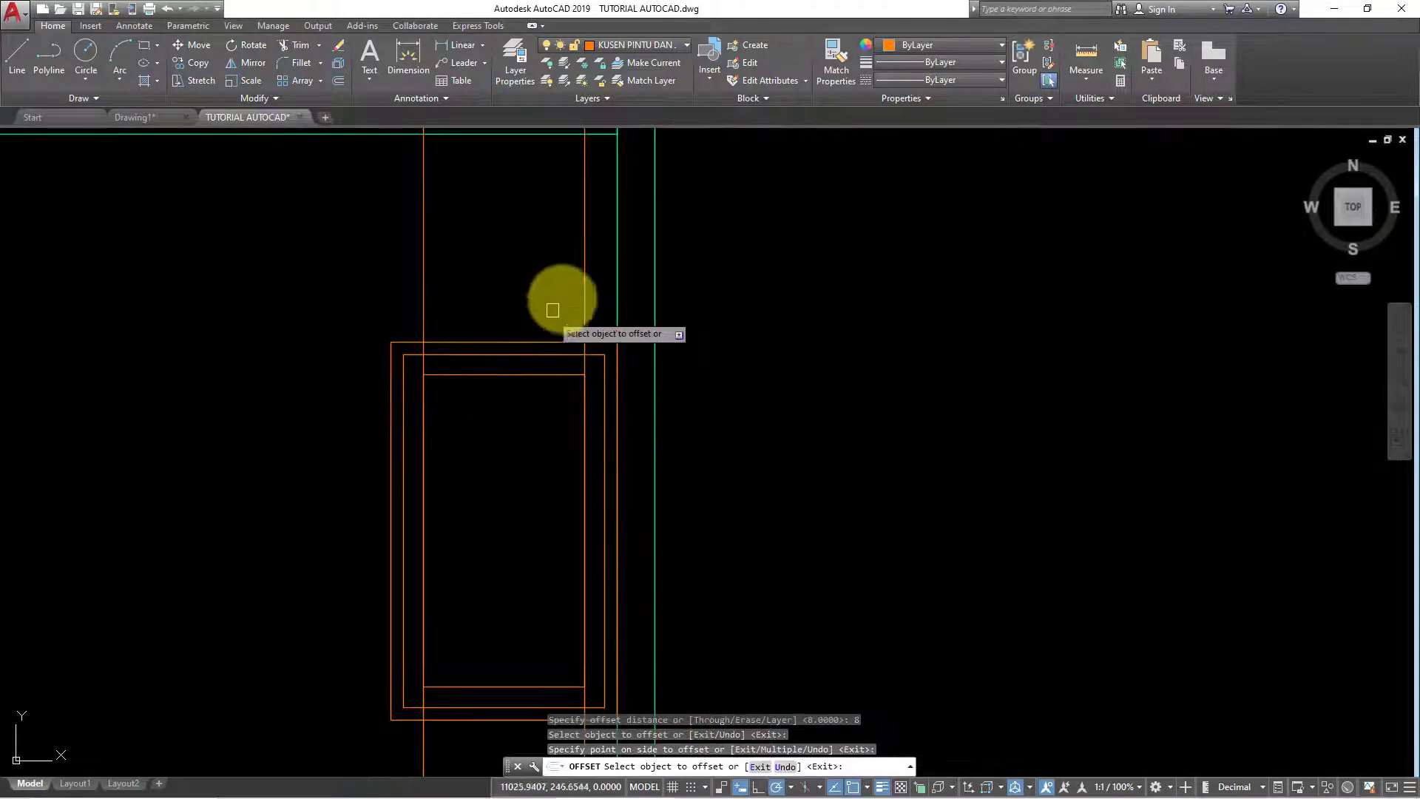
key("Escape")
Window-select the two construction lines and erase them
left_click(412, 238)
left_click(402, 234)
type("e")
key("Return")
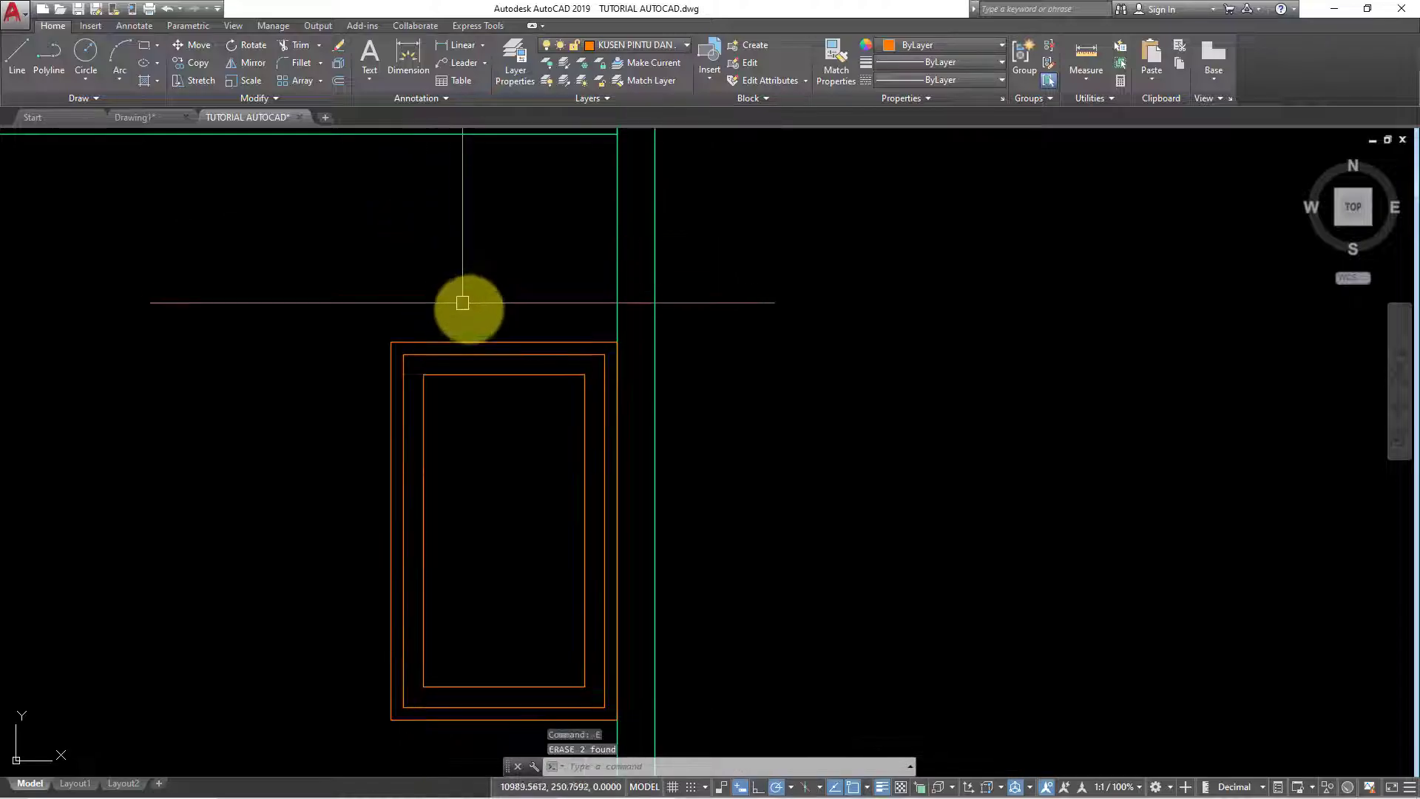
scroll(497, 311, "down", 3)
scroll(619, 368, "down", 2)
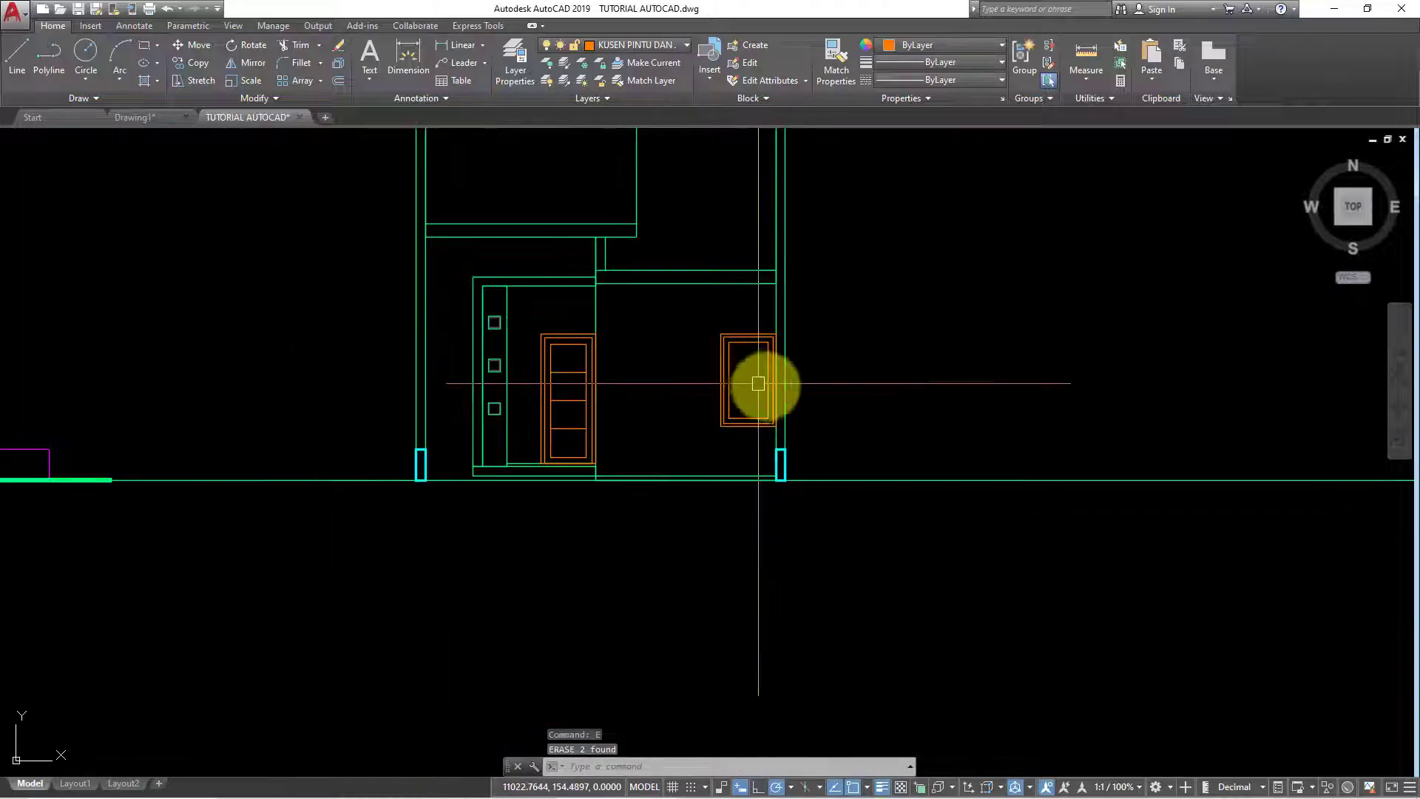
scroll(758, 383, "down", 2)
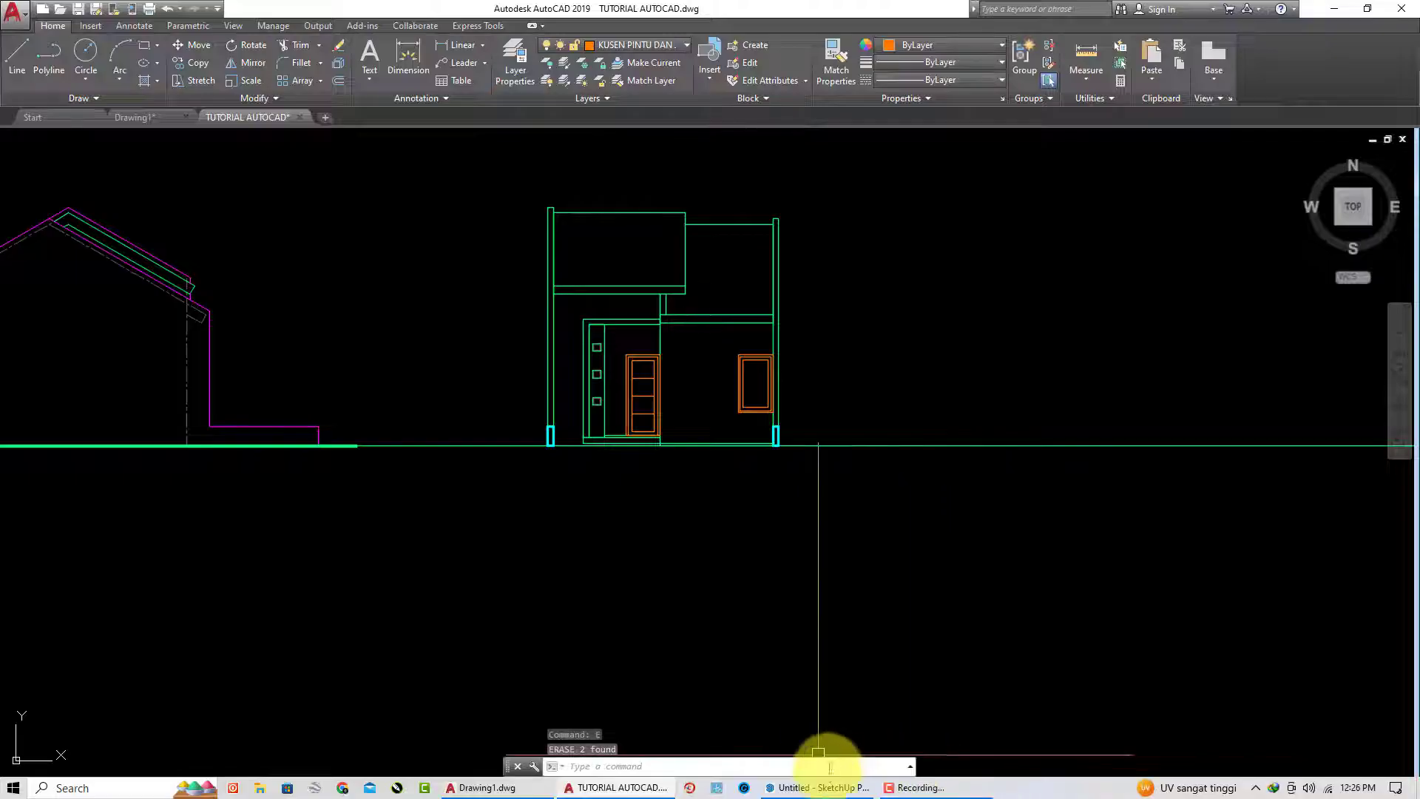
left_click(829, 788)
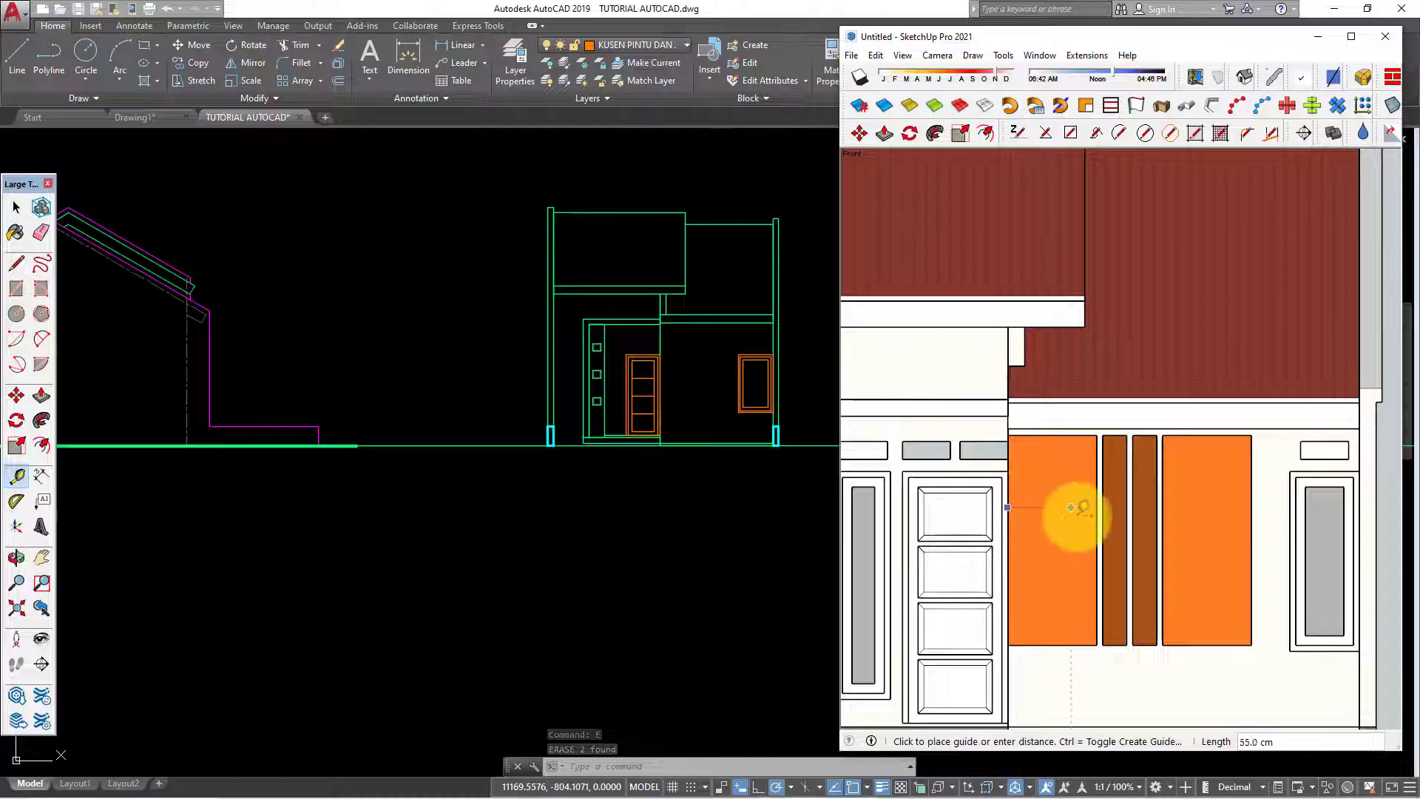
left_click(1097, 517)
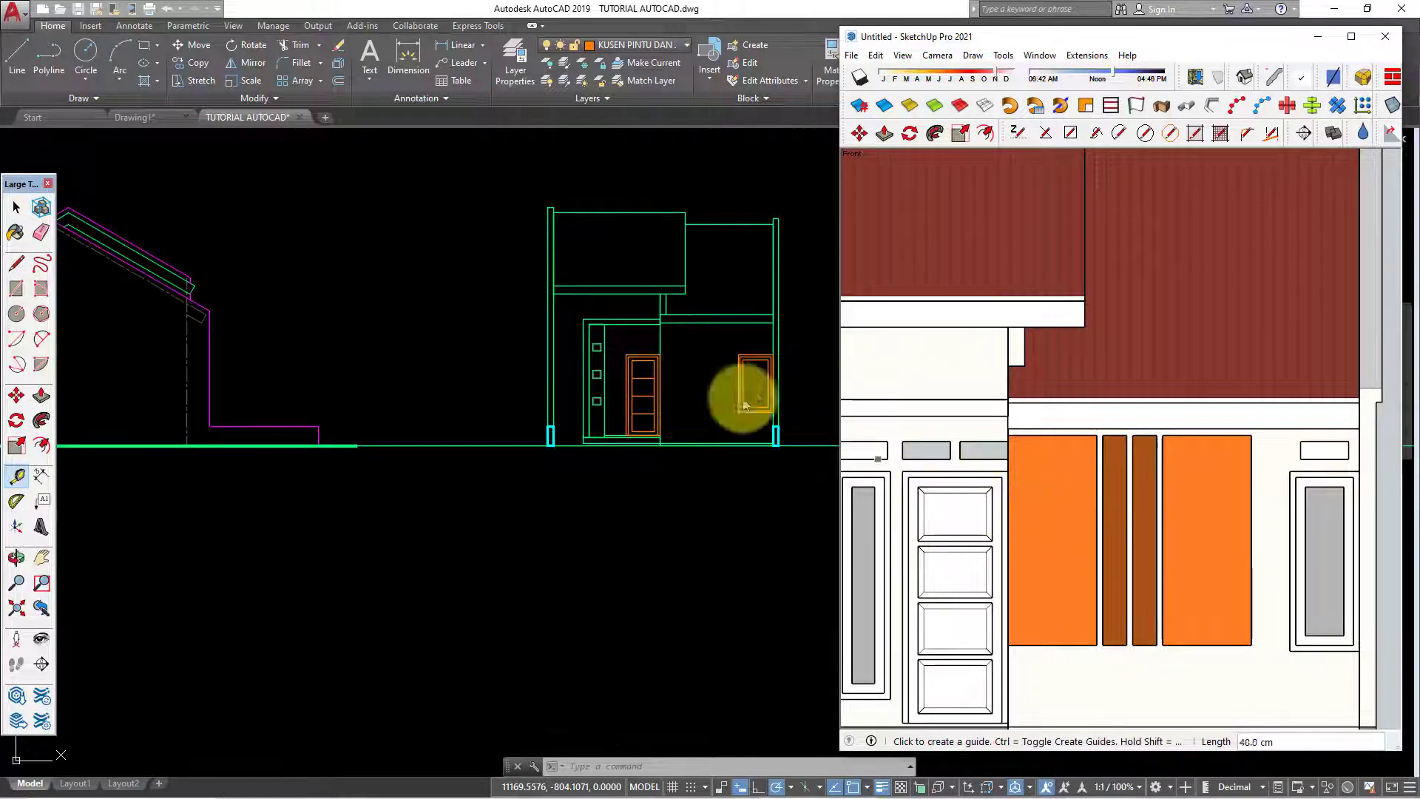
left_click(732, 401)
mouse_move(703, 396)
middle_mouse_down()
mouse_move(474, 402)
mouse_move(511, 412)
middle_mouse_up()
scroll(464, 360, "up", 2)
scroll(464, 360, "up", 2)
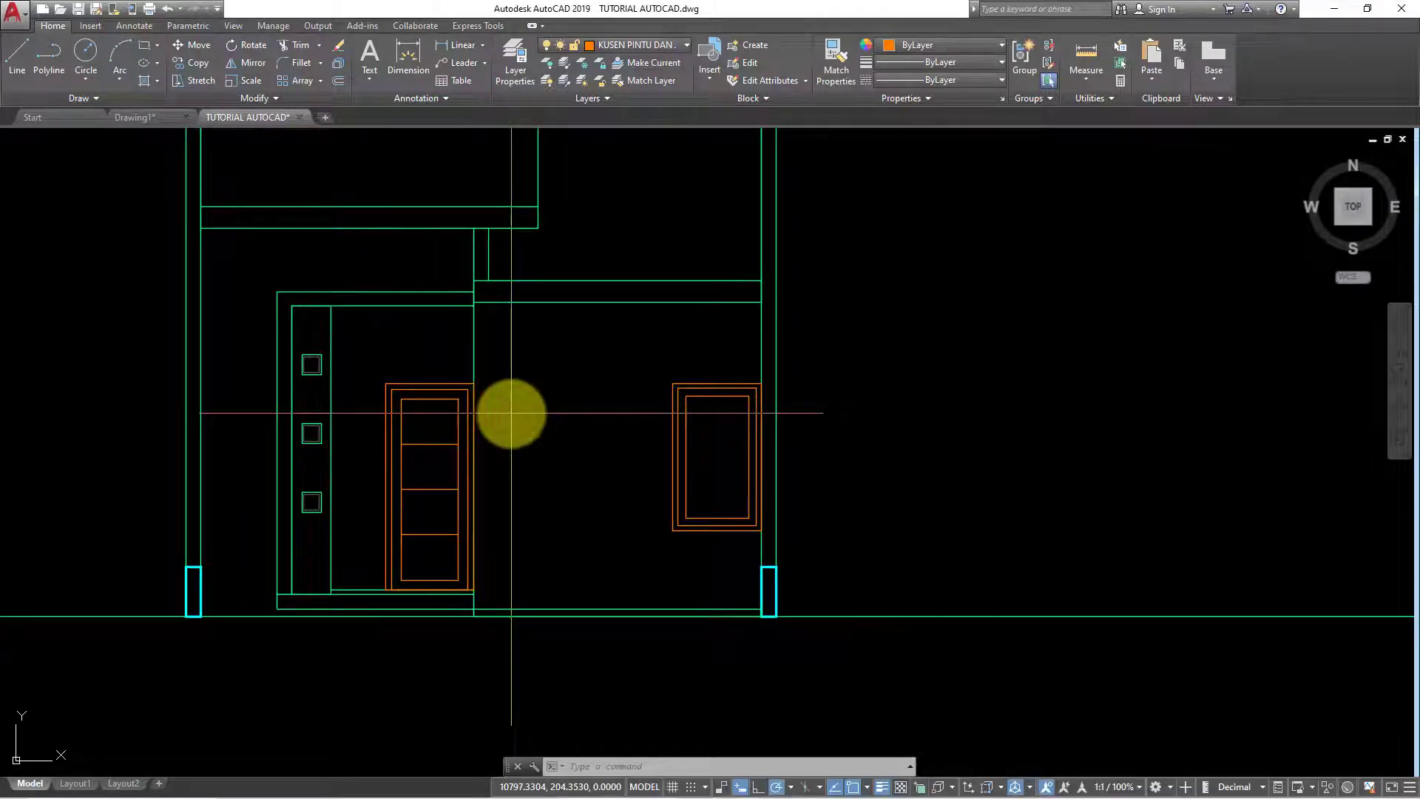
Offset the vertical line beside the door to the right, then start and cancel a trim
type("o")
key("Return")
key("Return")
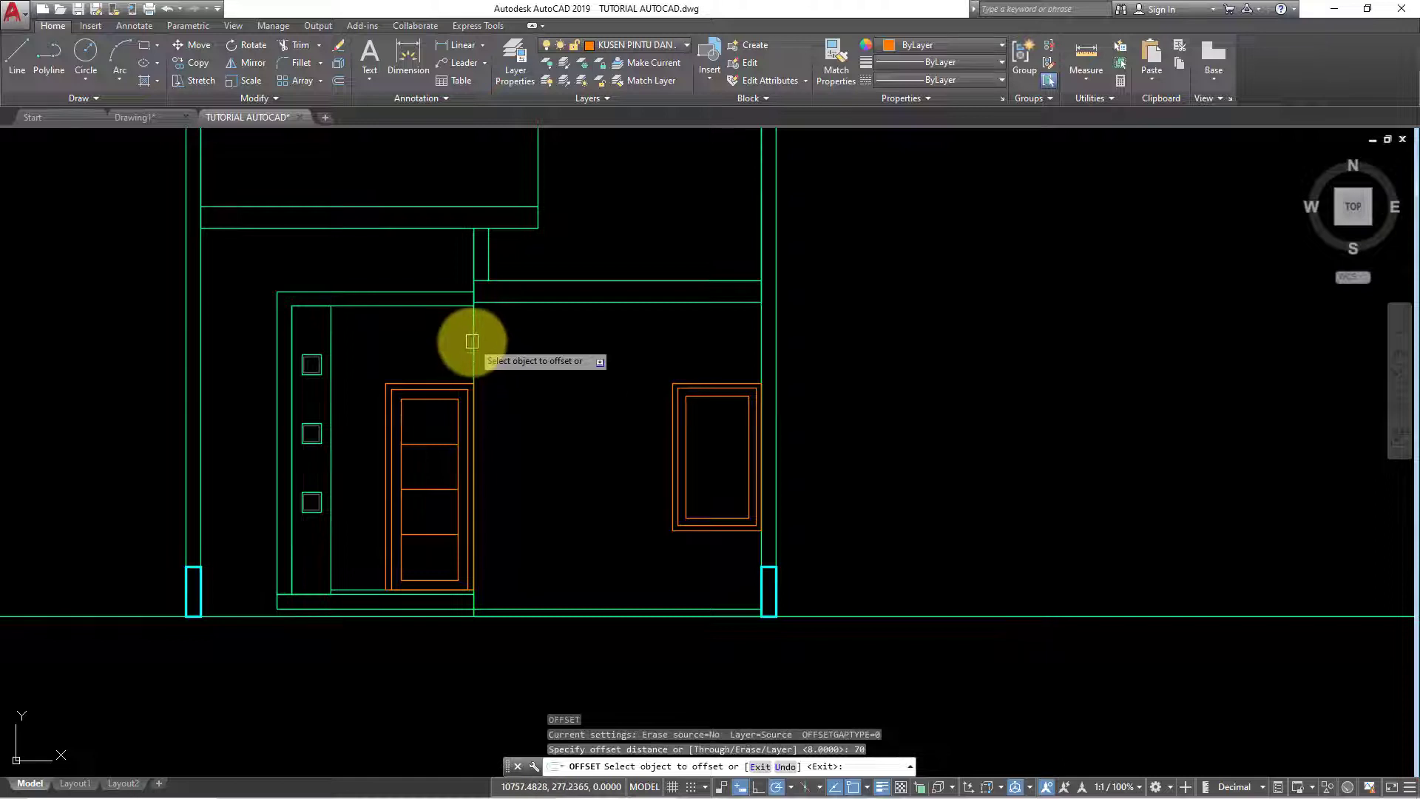
left_click(473, 338)
left_click(543, 363)
key("Escape")
key("Escape")
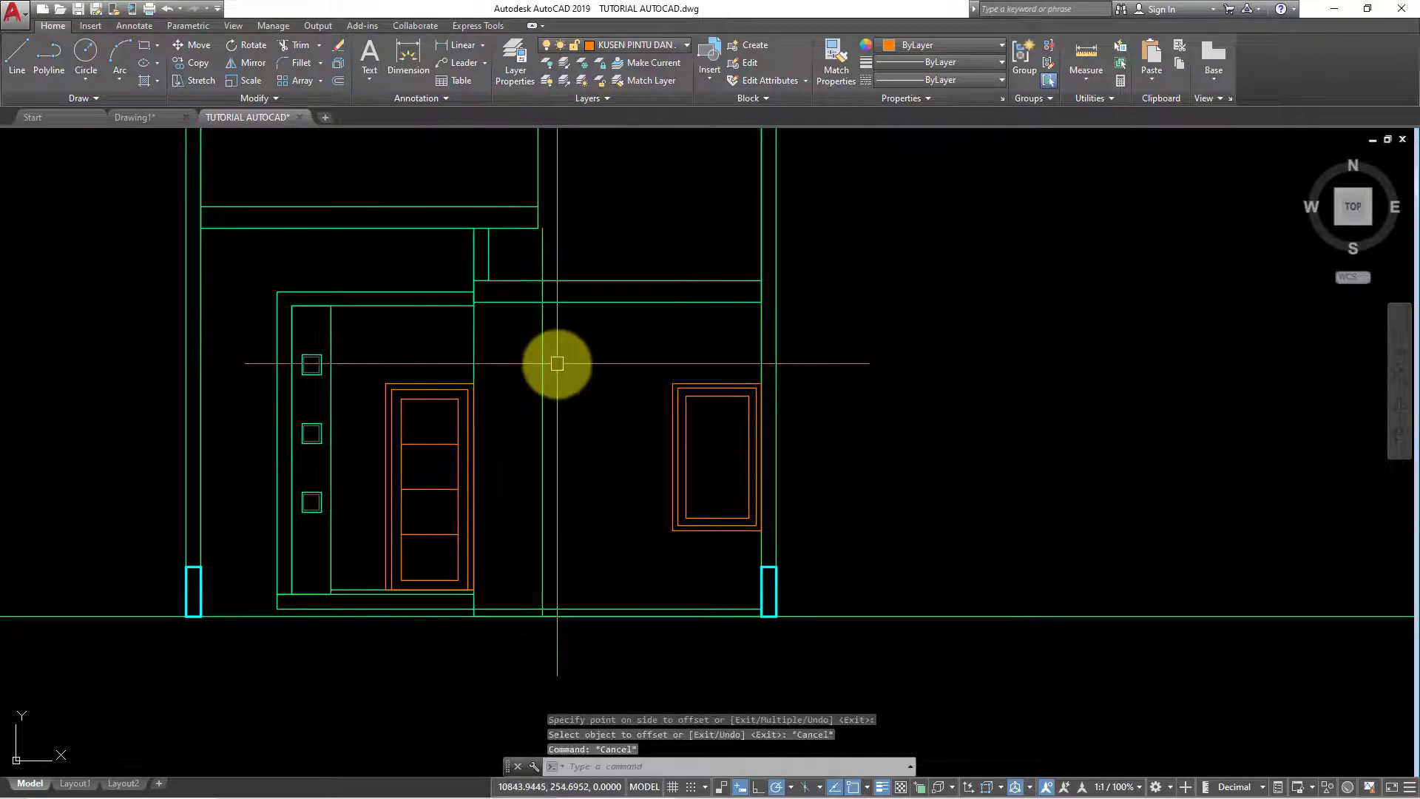
type("TR")
key("Return")
left_click(551, 302)
key("Return")
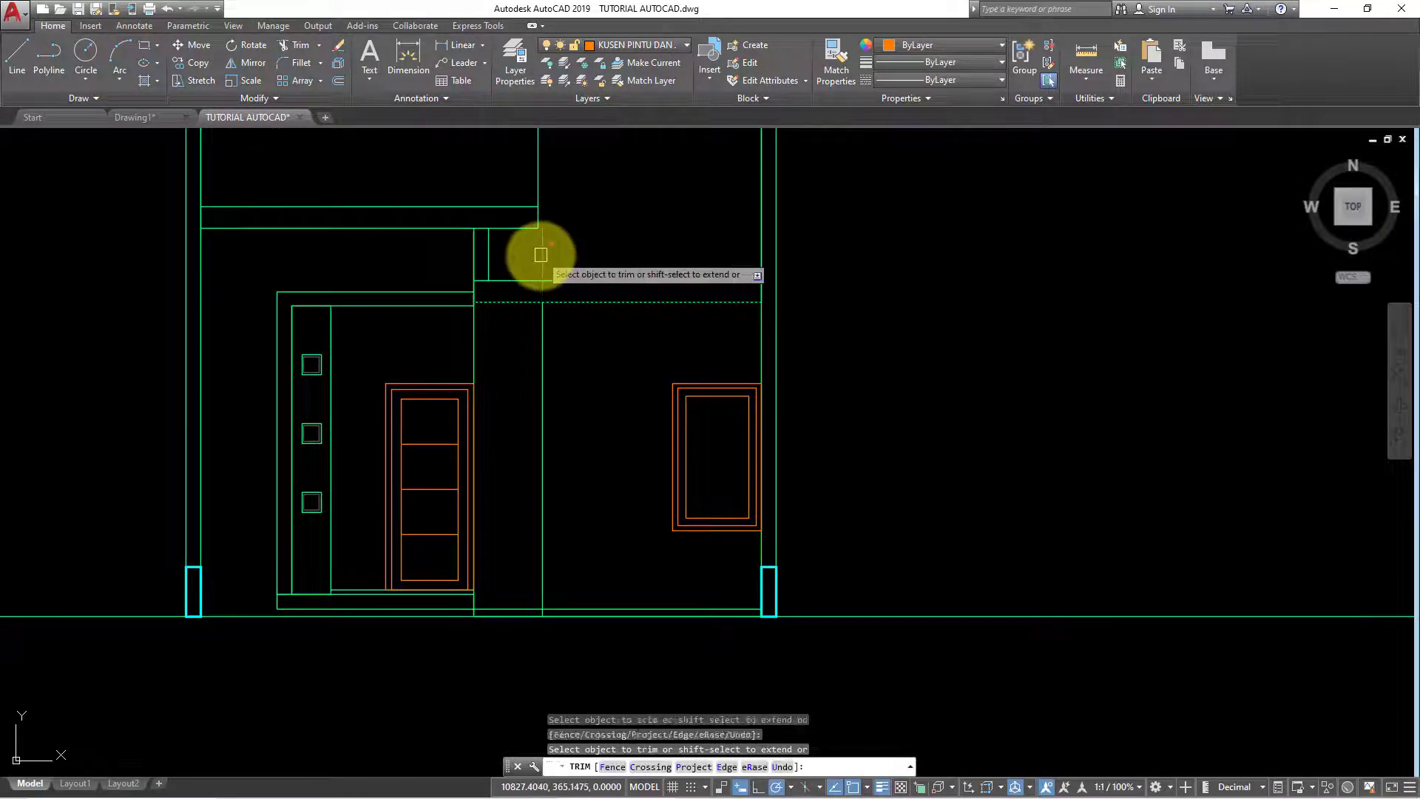
key("Escape")
key("Escape")
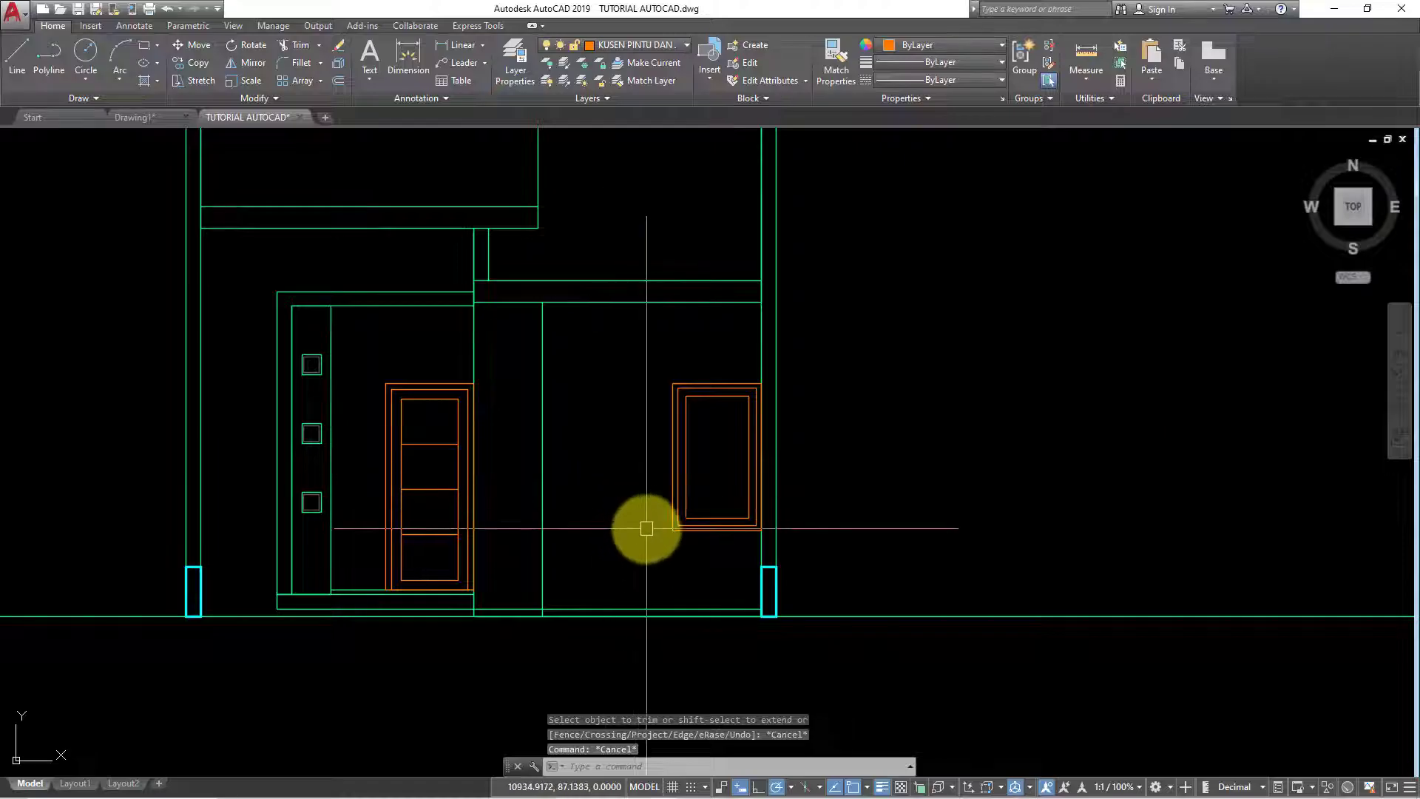
Place a horizontal construction line at the window frame top
type("l")
key("Return")
type("h")
key("Return")
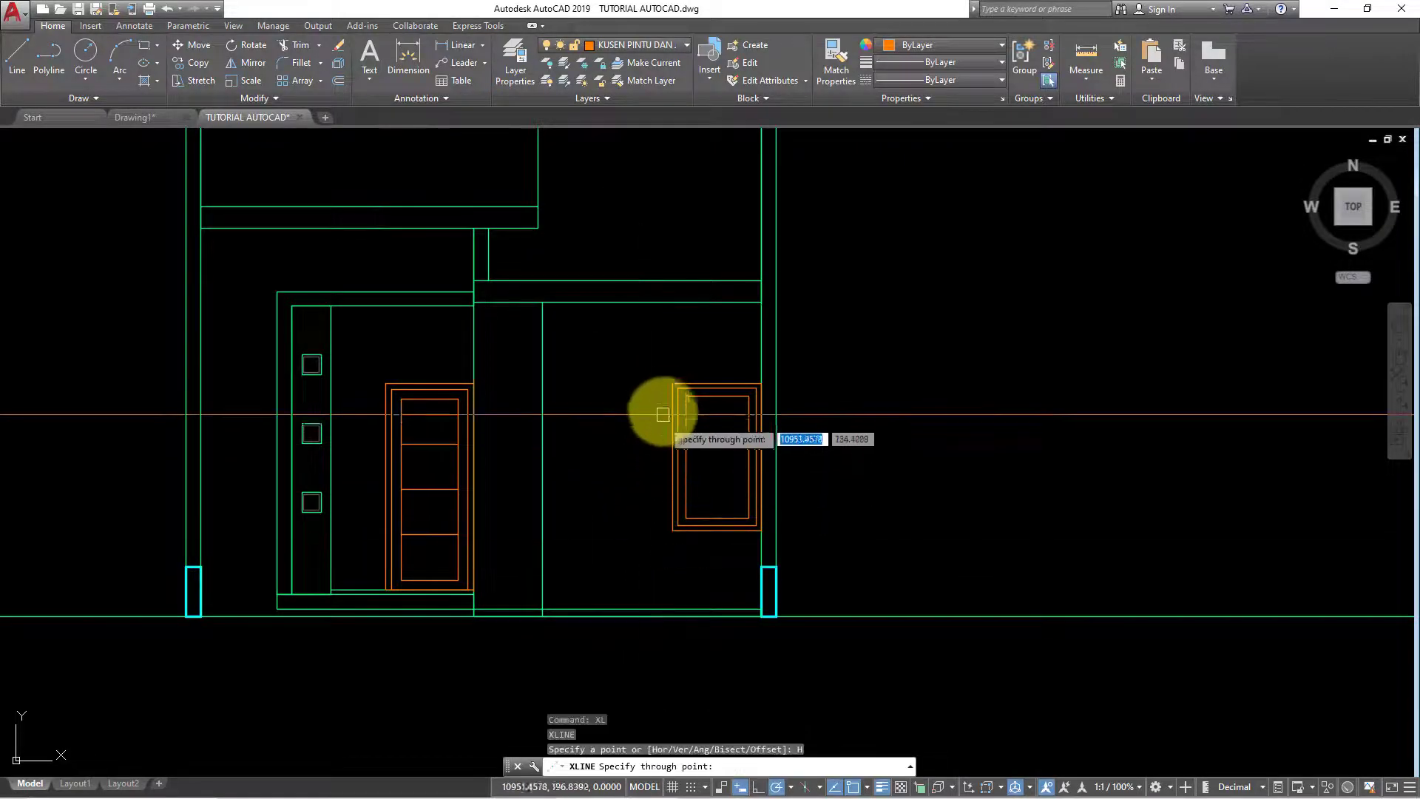
left_click(675, 384)
key("Escape")
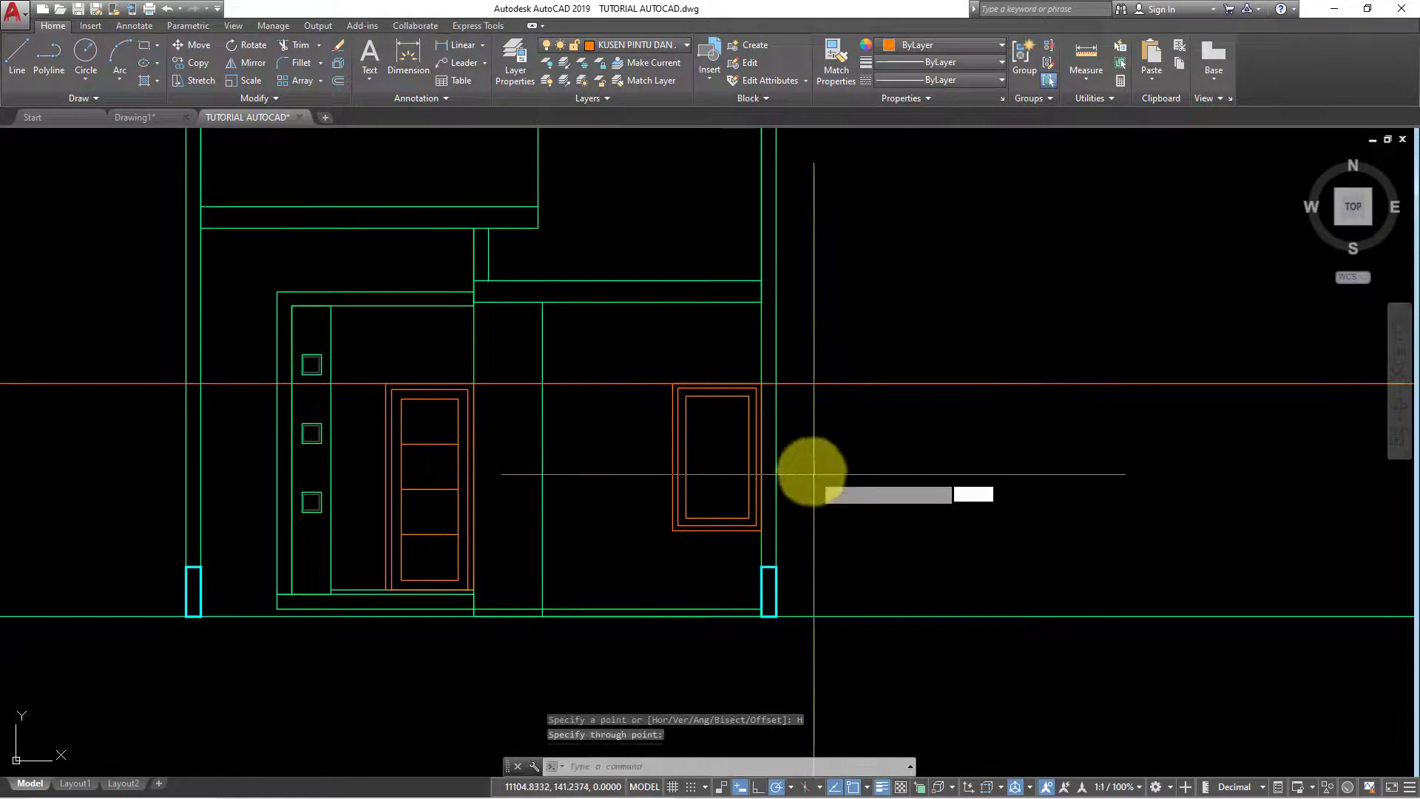
key("Escape")
Offset the window-top line 30 units upward
type("o")
key("Return")
type("30")
key("Return")
left_click(831, 384)
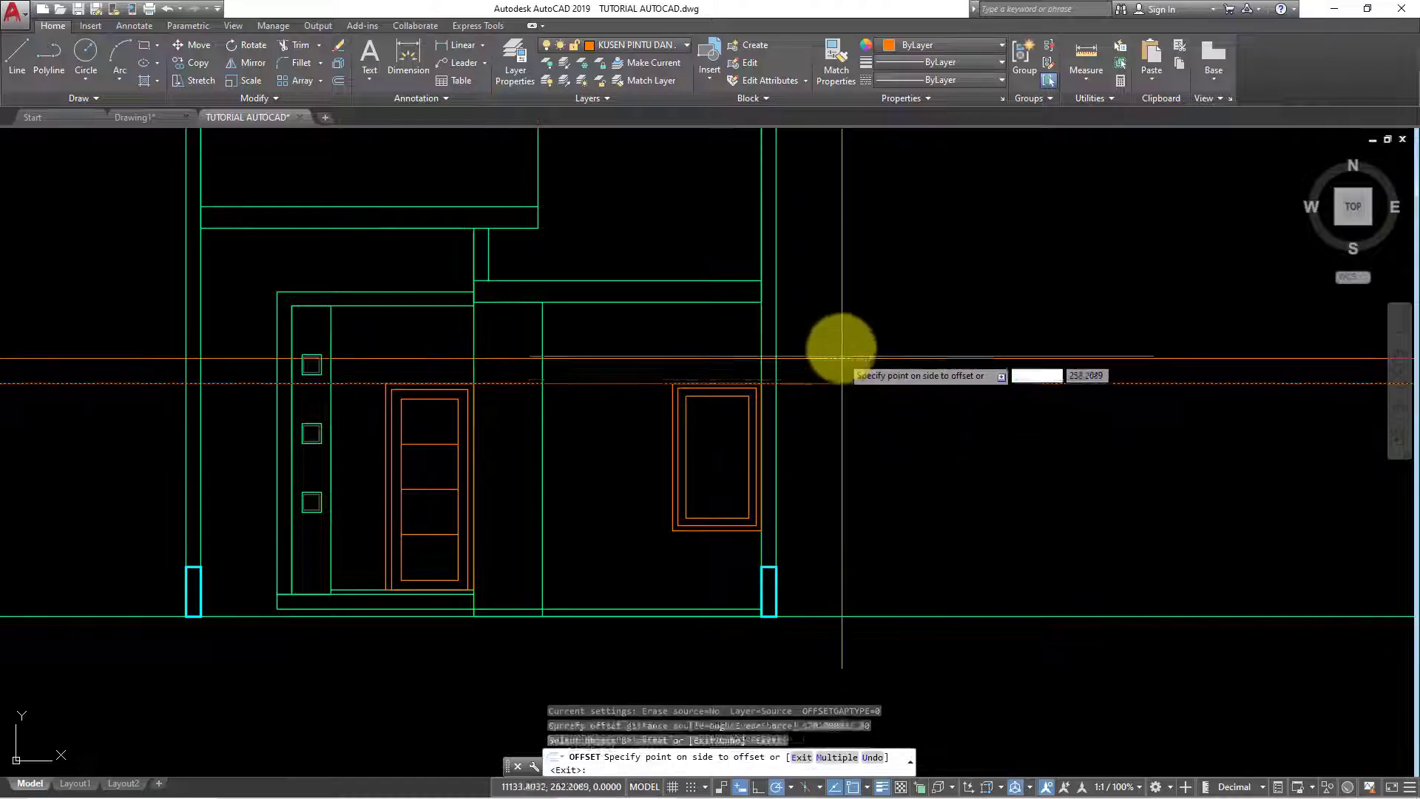
left_click(841, 357)
key("Escape")
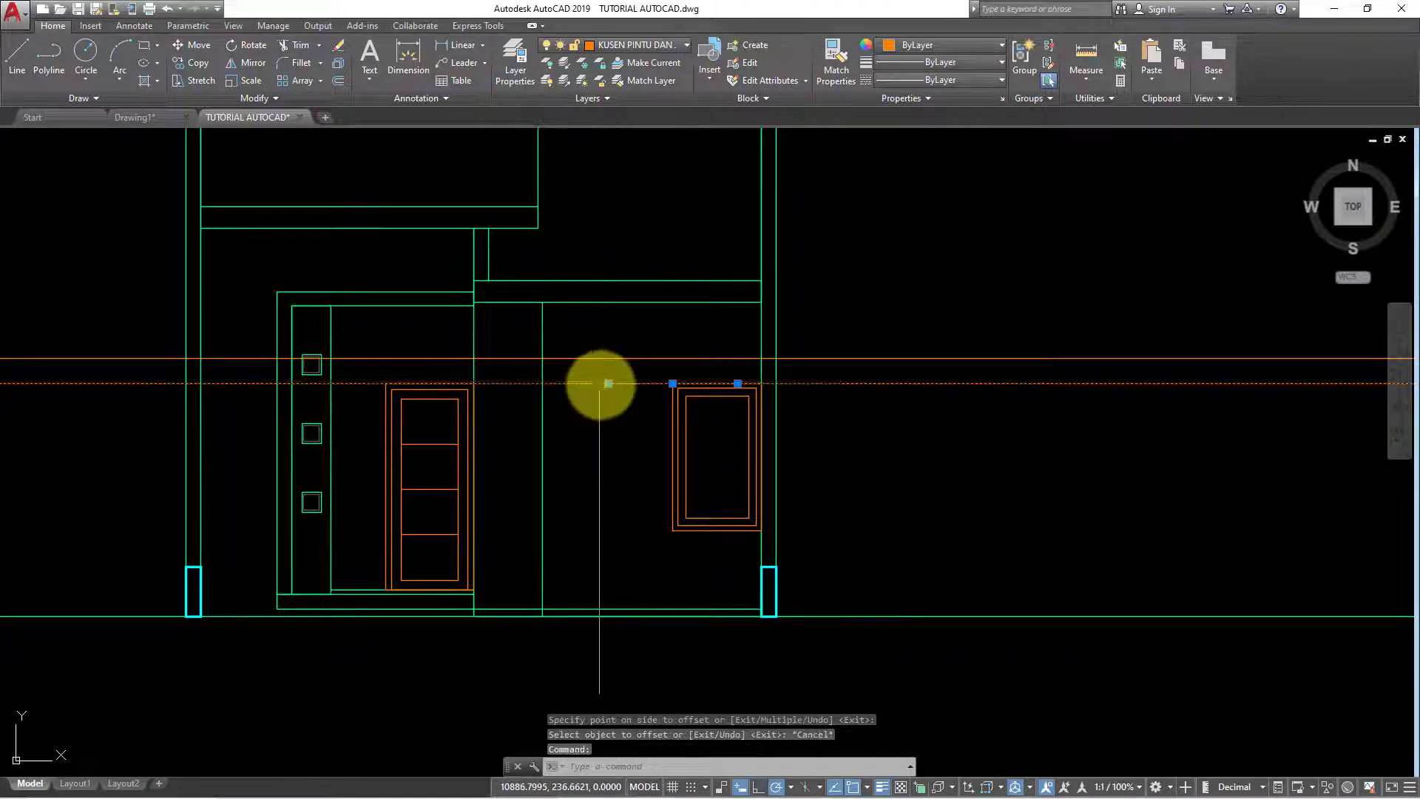
key("Escape")
key("Escape")
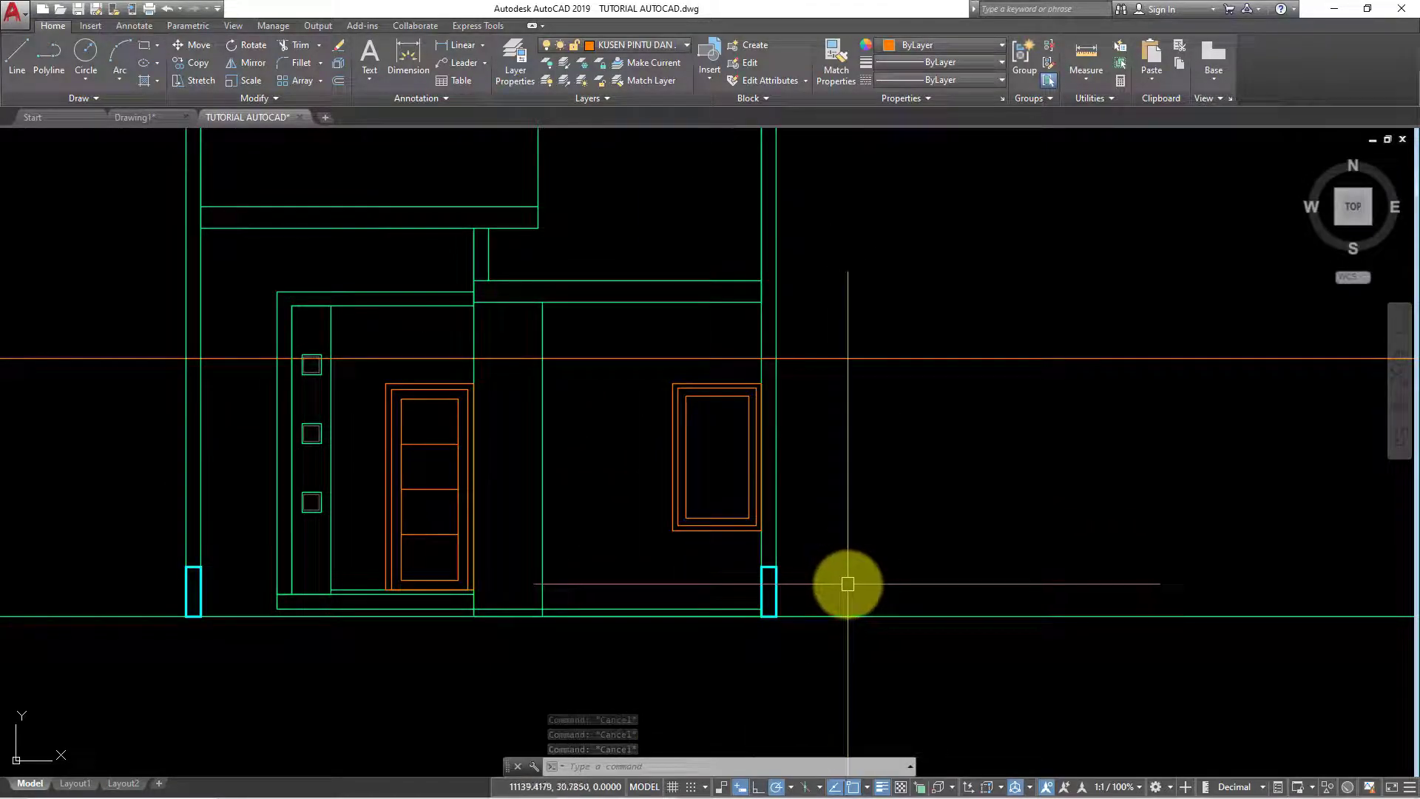
type("XL")
Place a horizontal construction line at the window sill, try a 25 offset, then erase it
key("Return")
type("h")
key("Return")
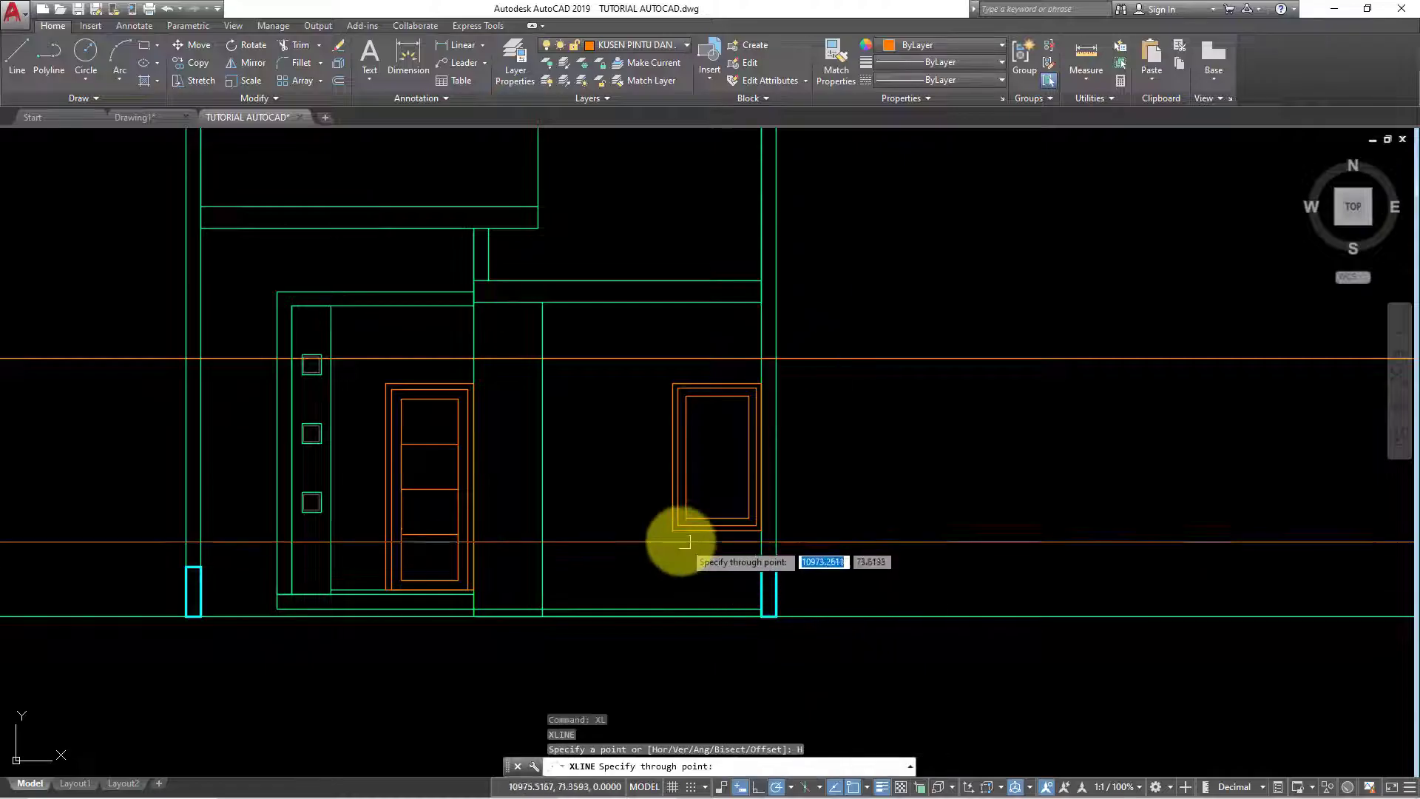
left_click(869, 530)
key("Escape")
key("Return")
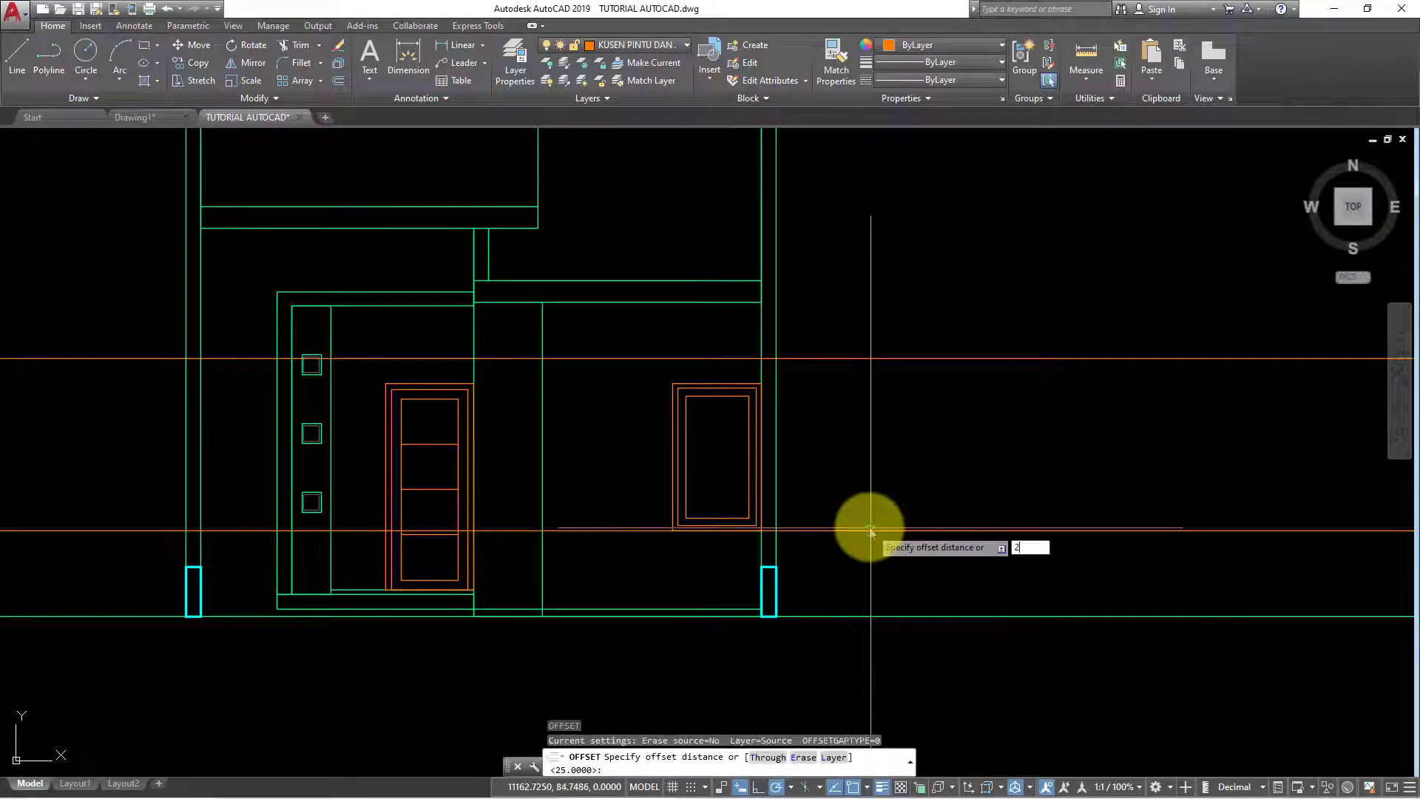
type("25")
key("Return")
left_click(865, 530)
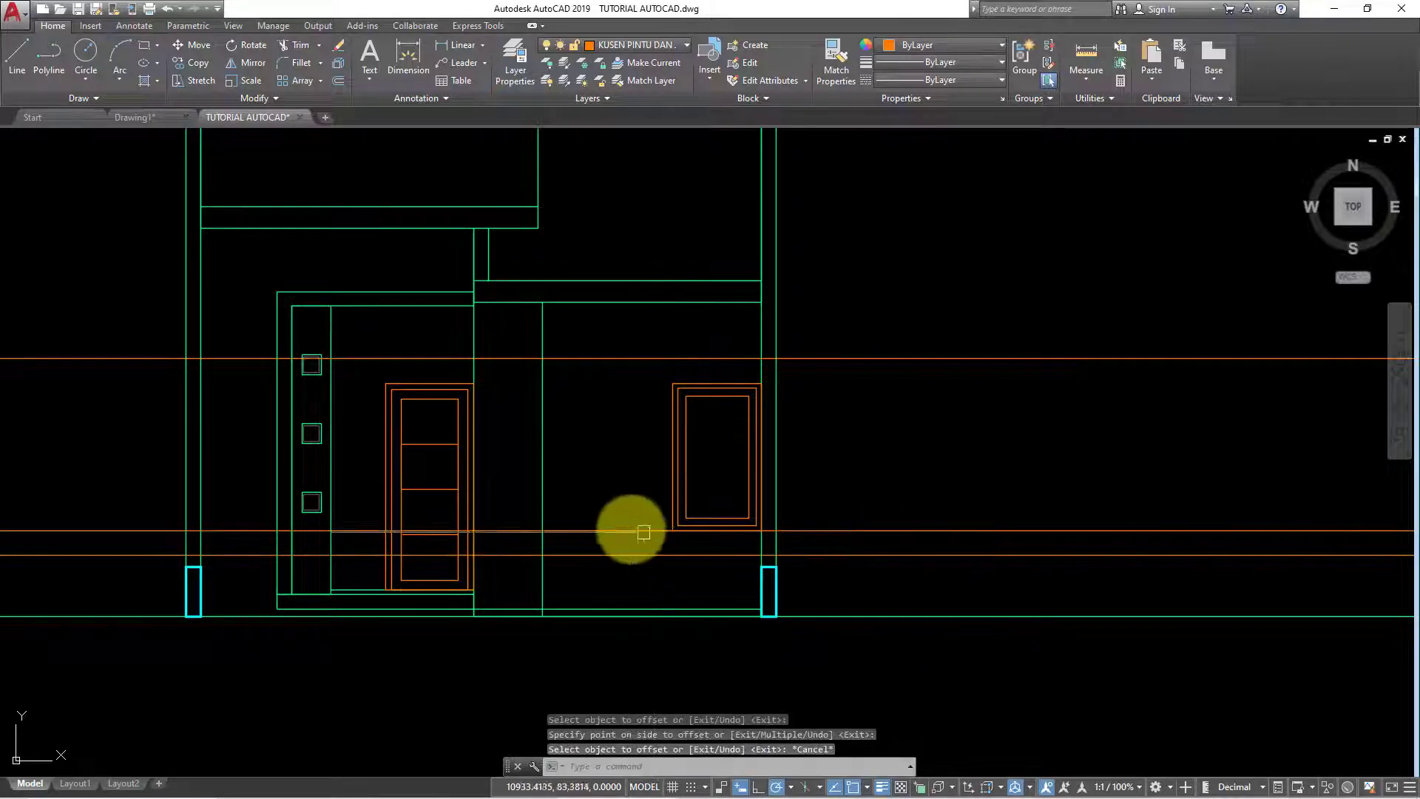
key("Escape")
key("Return")
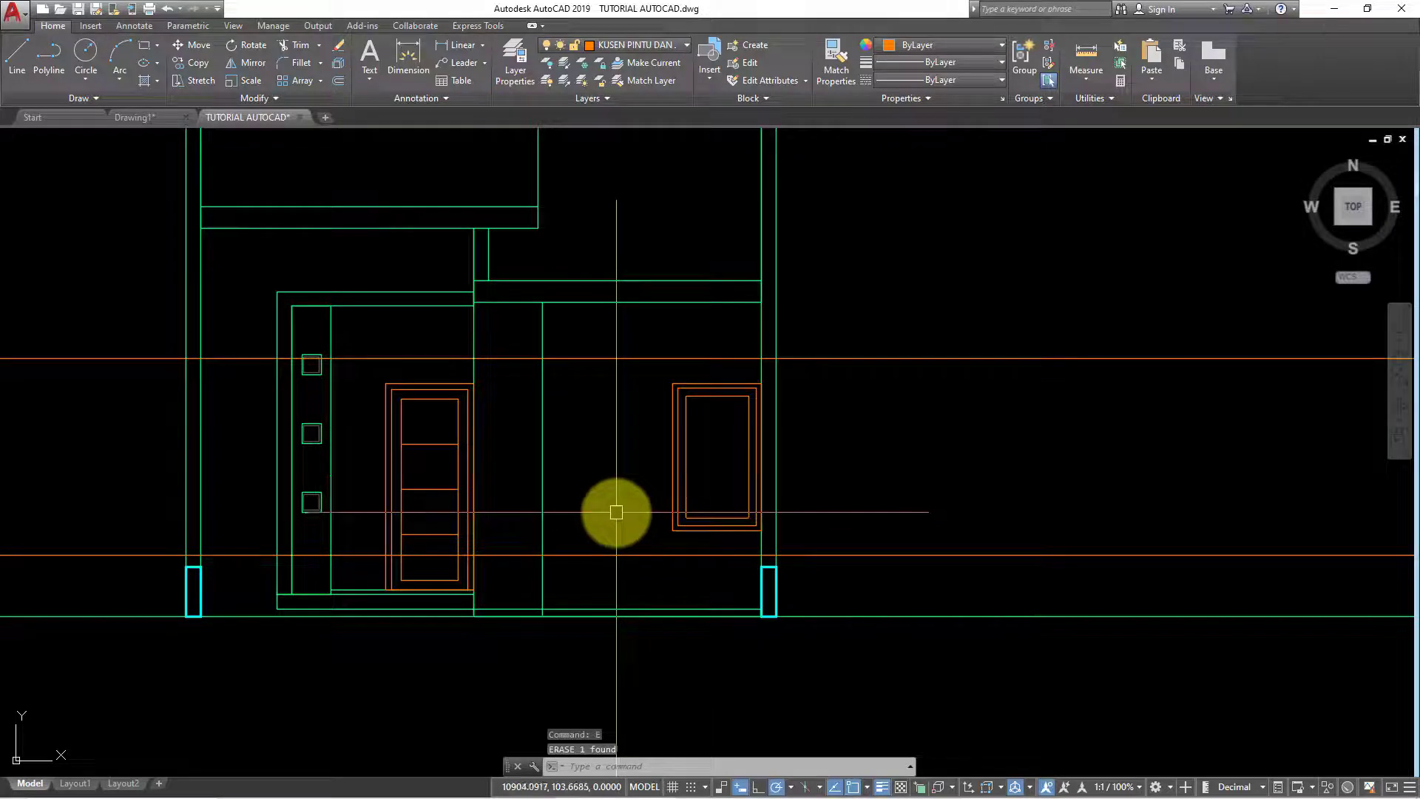
Start a rectangle beside the door and a 4-unit offset, cancelling both
type("ec")
key("Return")
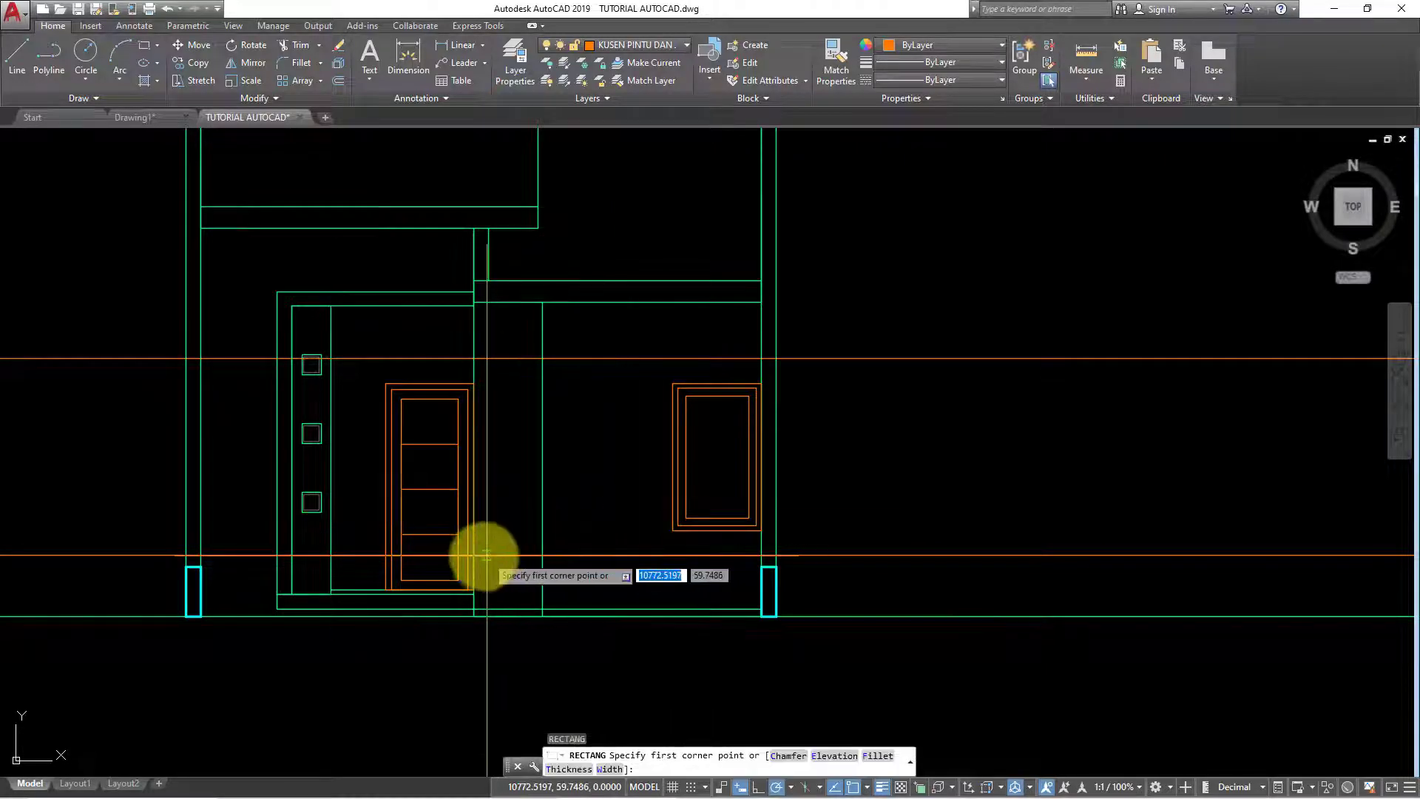
left_click(542, 359)
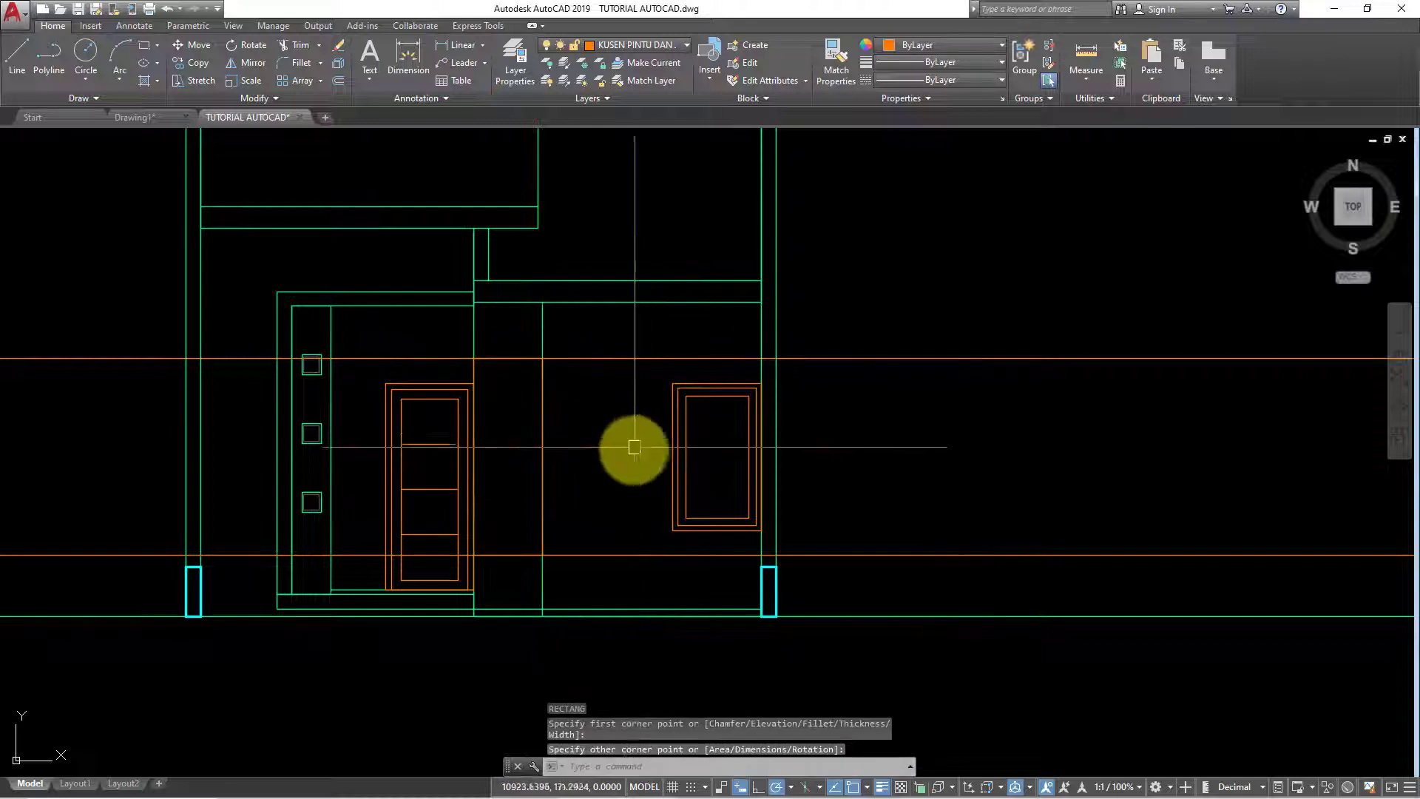
key("Escape")
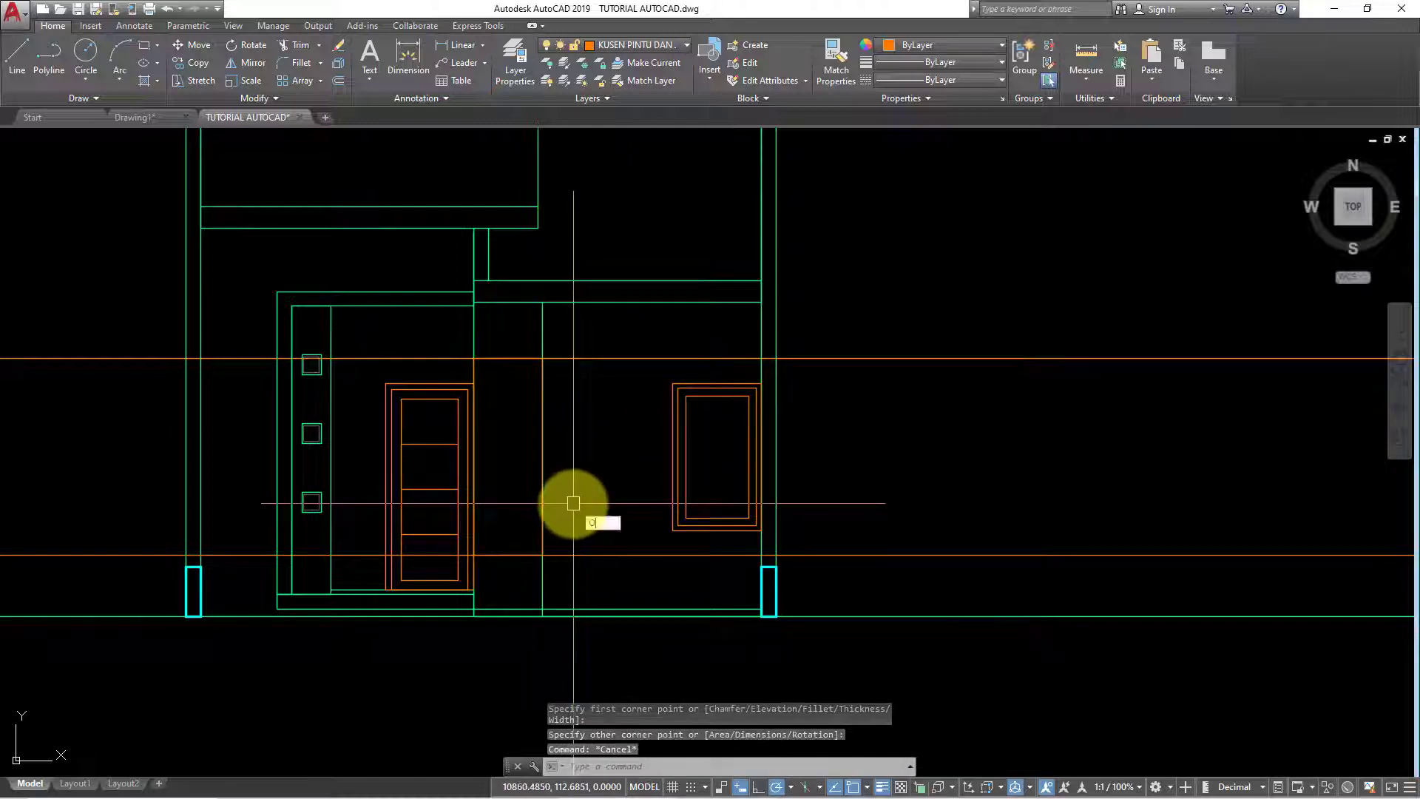
key("Return")
type("4")
key("Return")
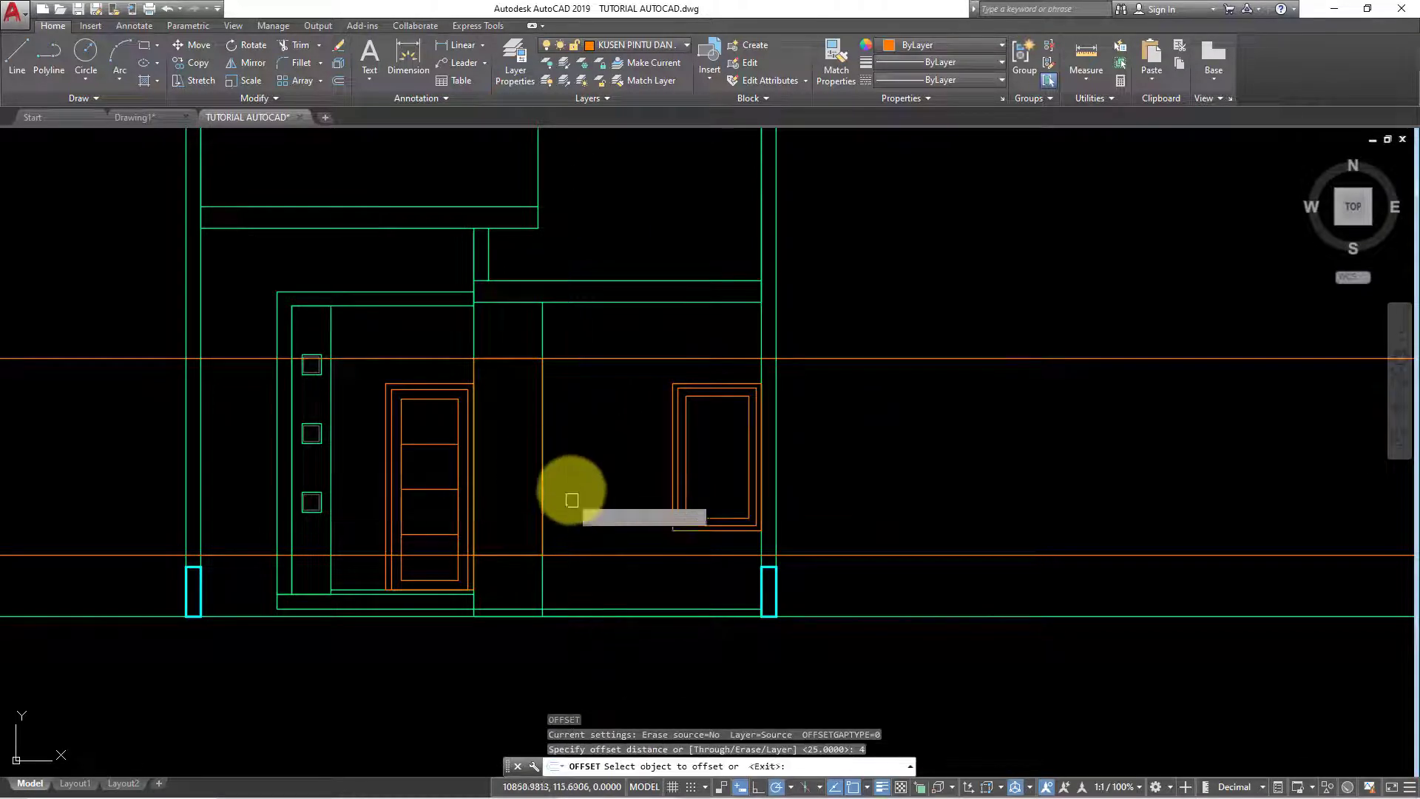
key("Escape")
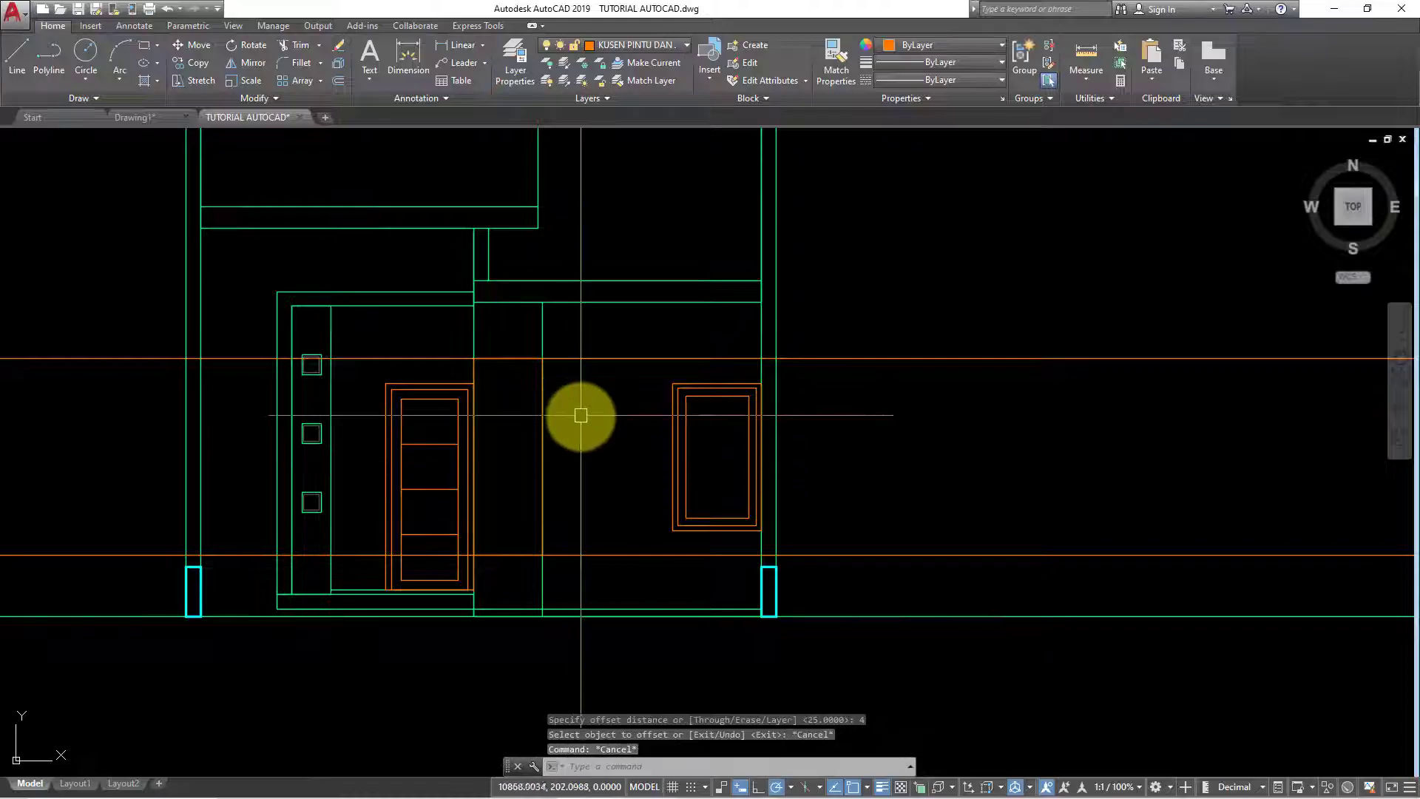
type("O")
Offset the vertical wall line between door and window 4 units to the side
key("Return")
type("4")
key("Return")
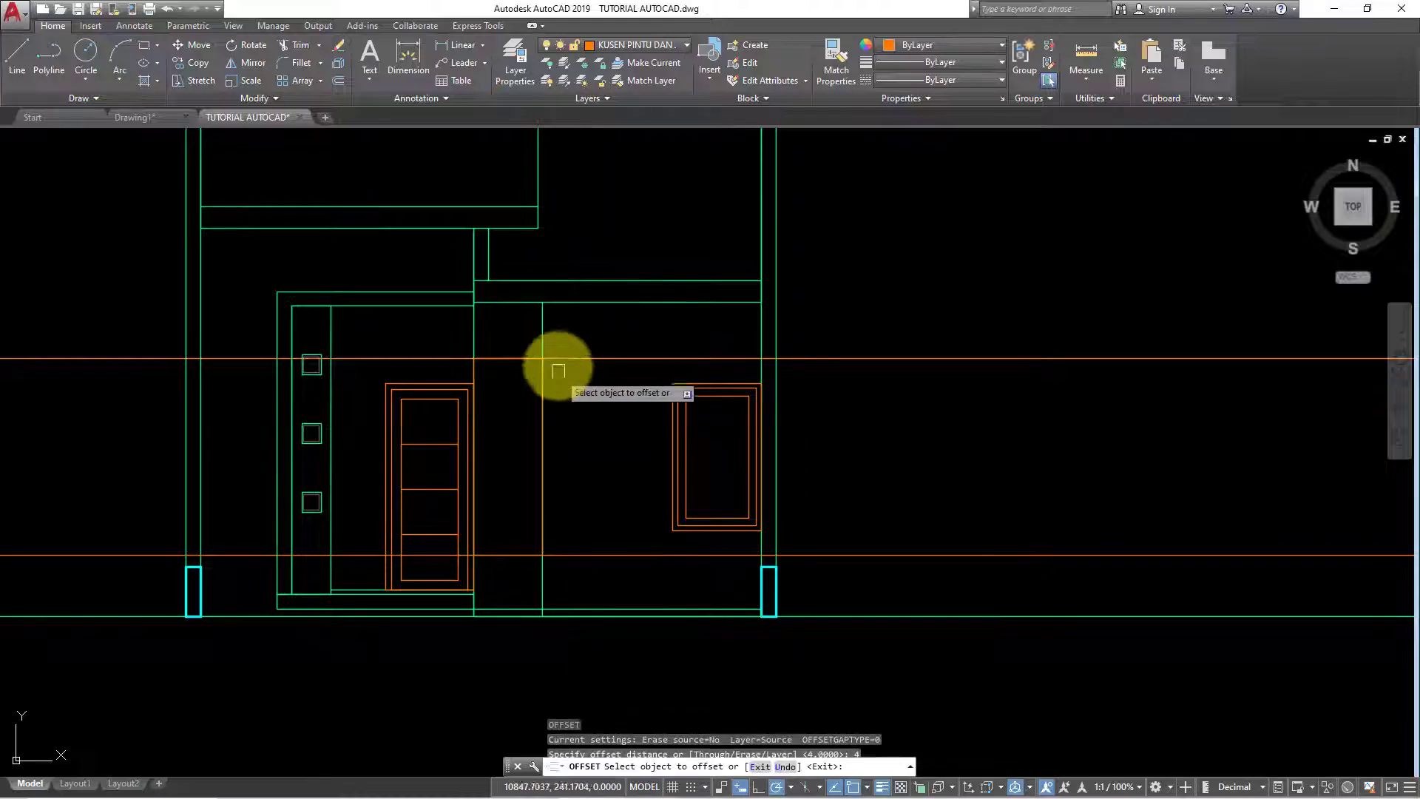
left_click(544, 334)
left_click(590, 335)
key("Escape")
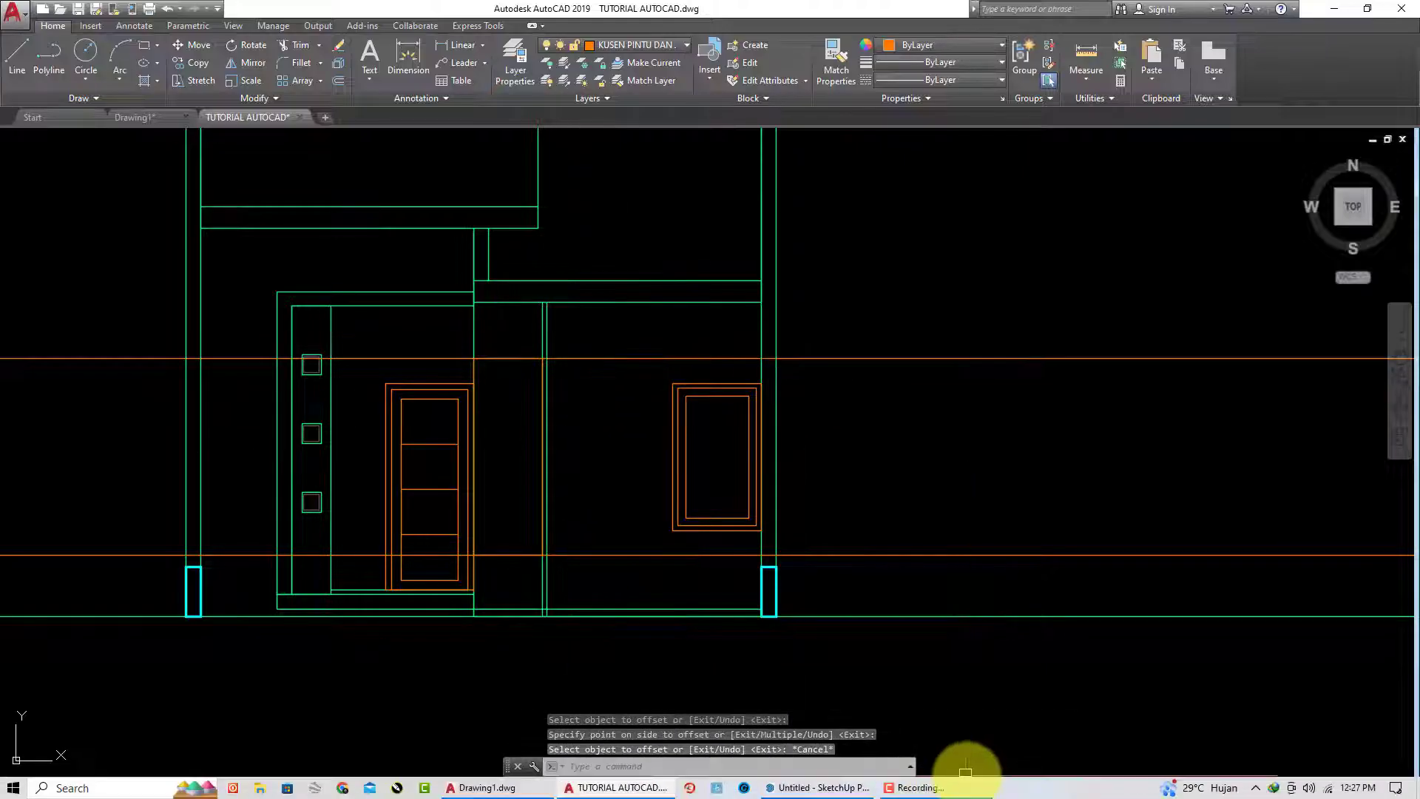
Check the 20 cm panel width in the SketchUp model and return to AutoCAD
left_click(842, 784)
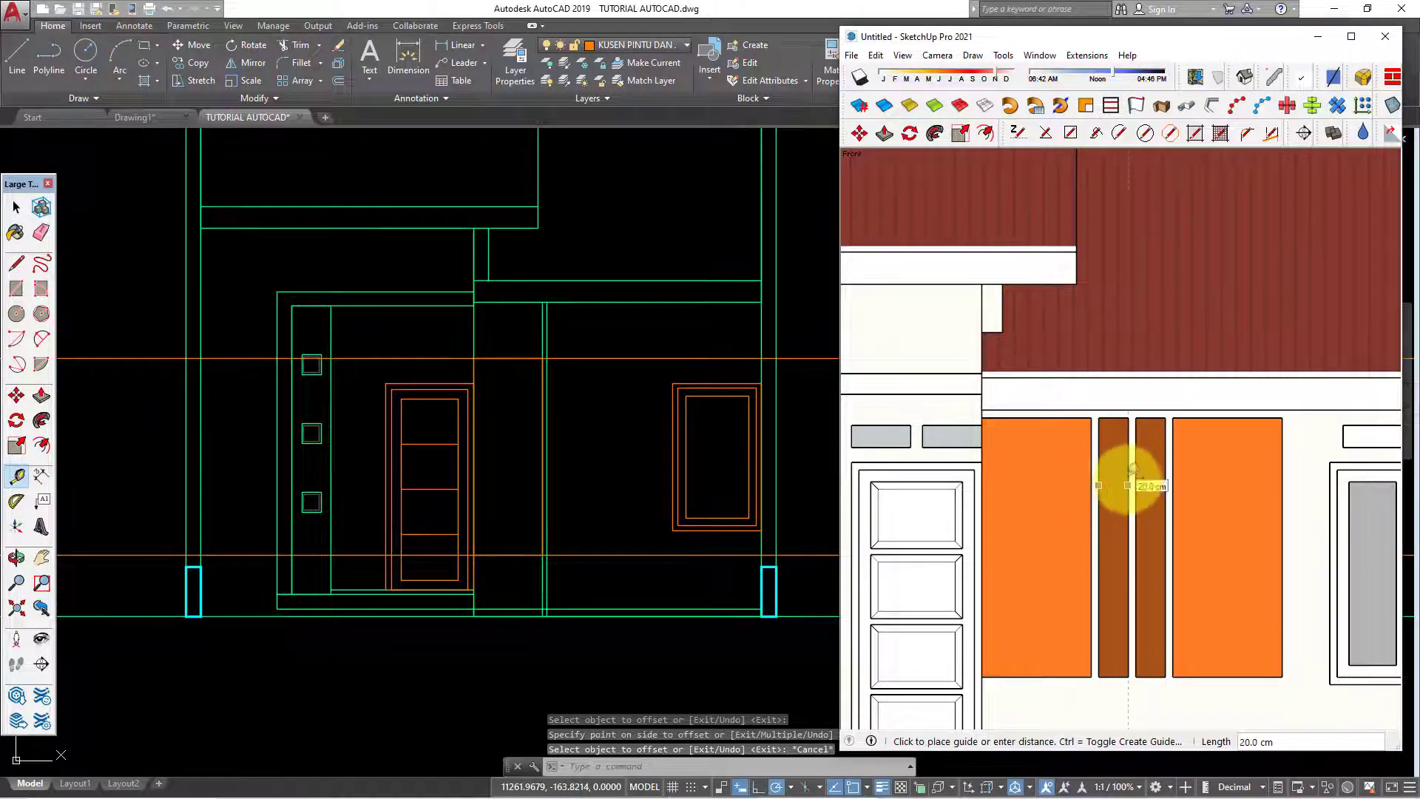
left_click(611, 454)
key("Return")
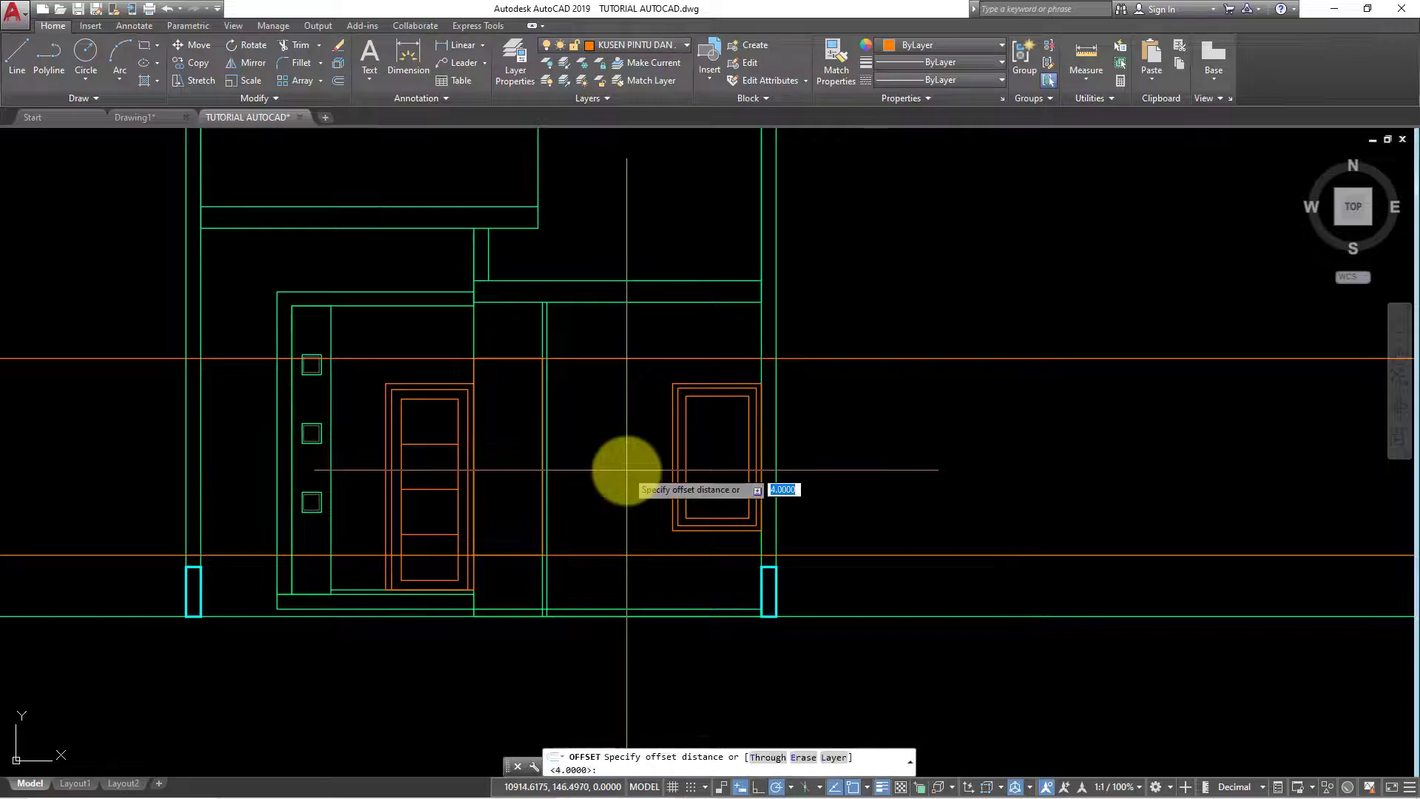
Offset the vertical line 20 units to the right
type("0")
key("Return")
scroll(599, 399, "up", 4)
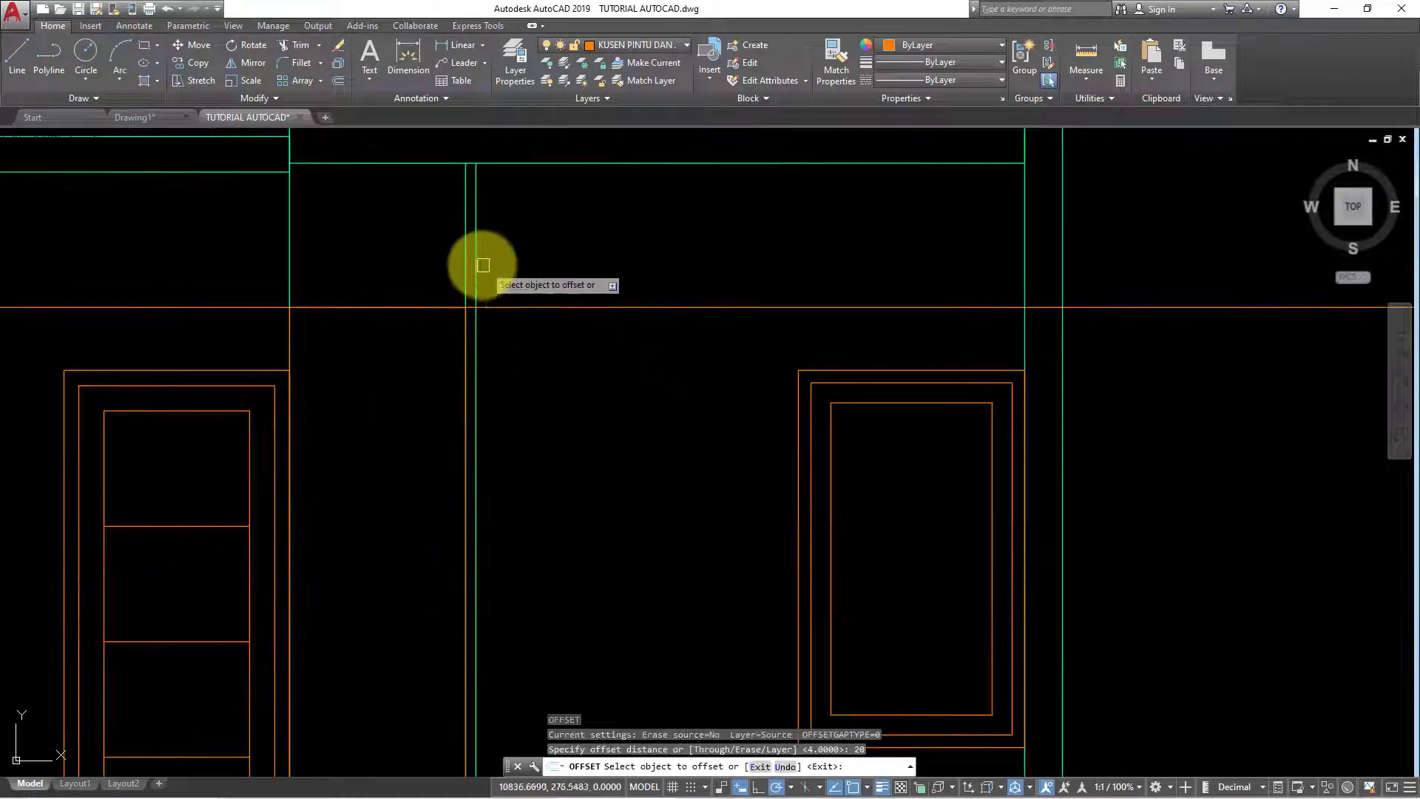
left_click(477, 265)
left_click(577, 260)
key("Escape")
scroll(633, 342, "down", 2)
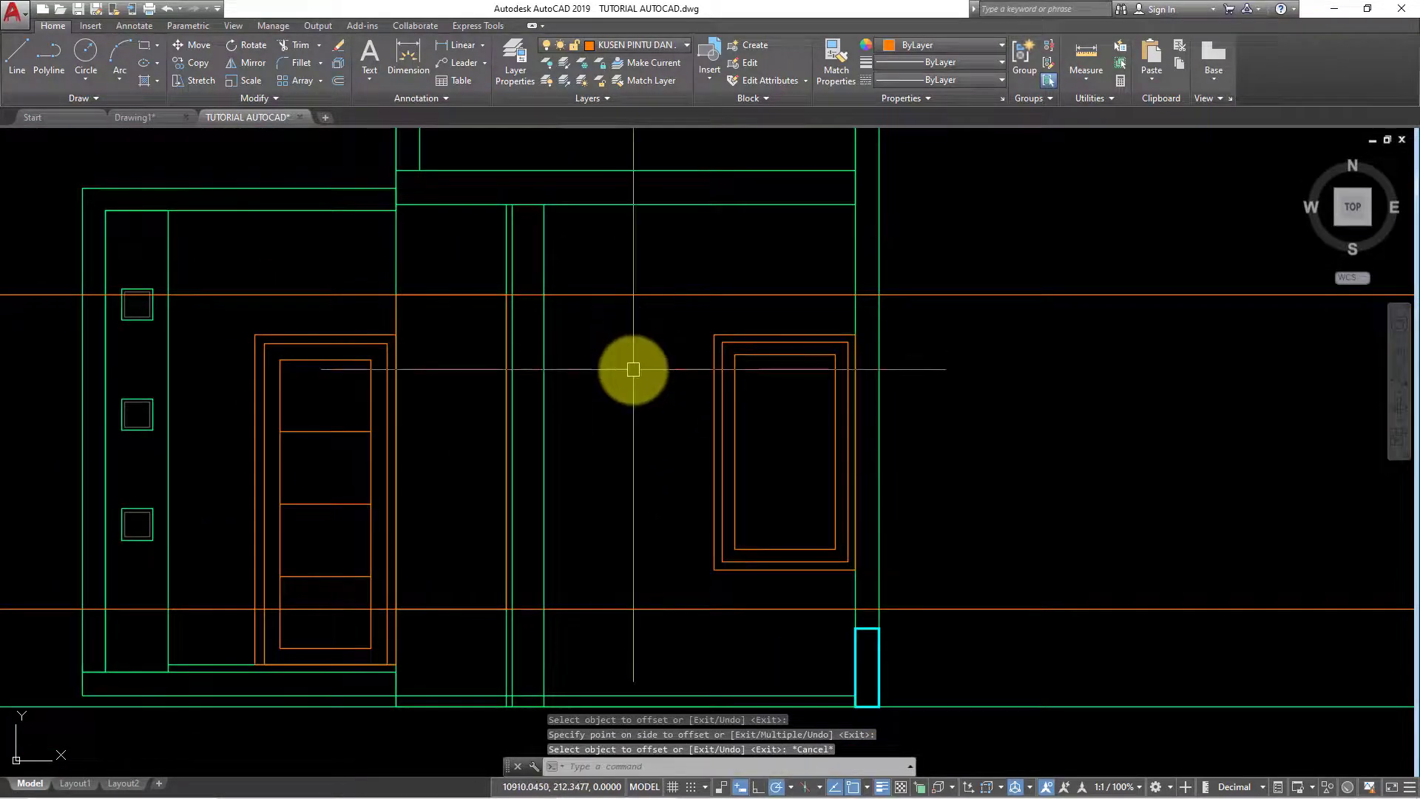
Draw a tall panel rectangle between the two vertical lines
type("ec")
key("Return")
left_click(512, 295)
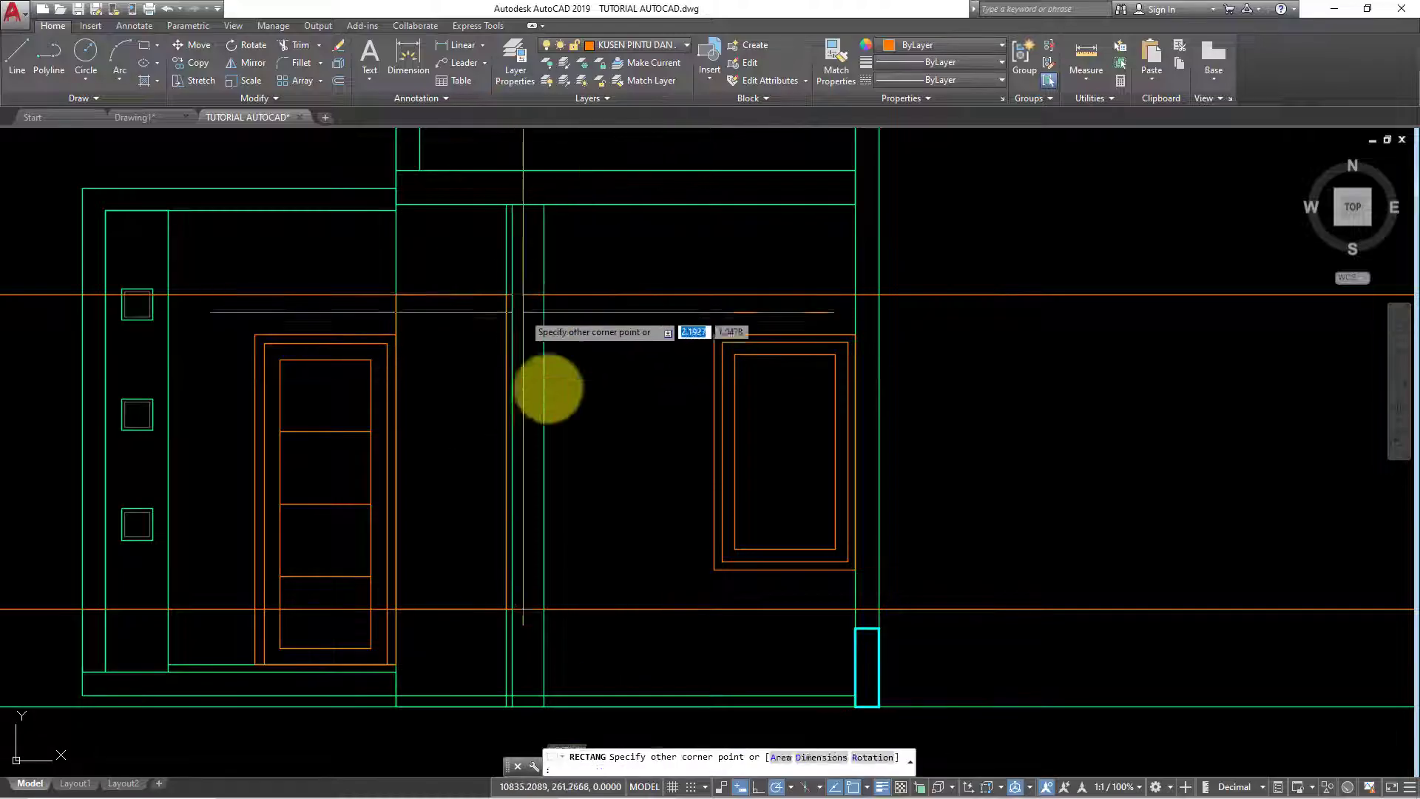
left_click(543, 608)
left_click(543, 377)
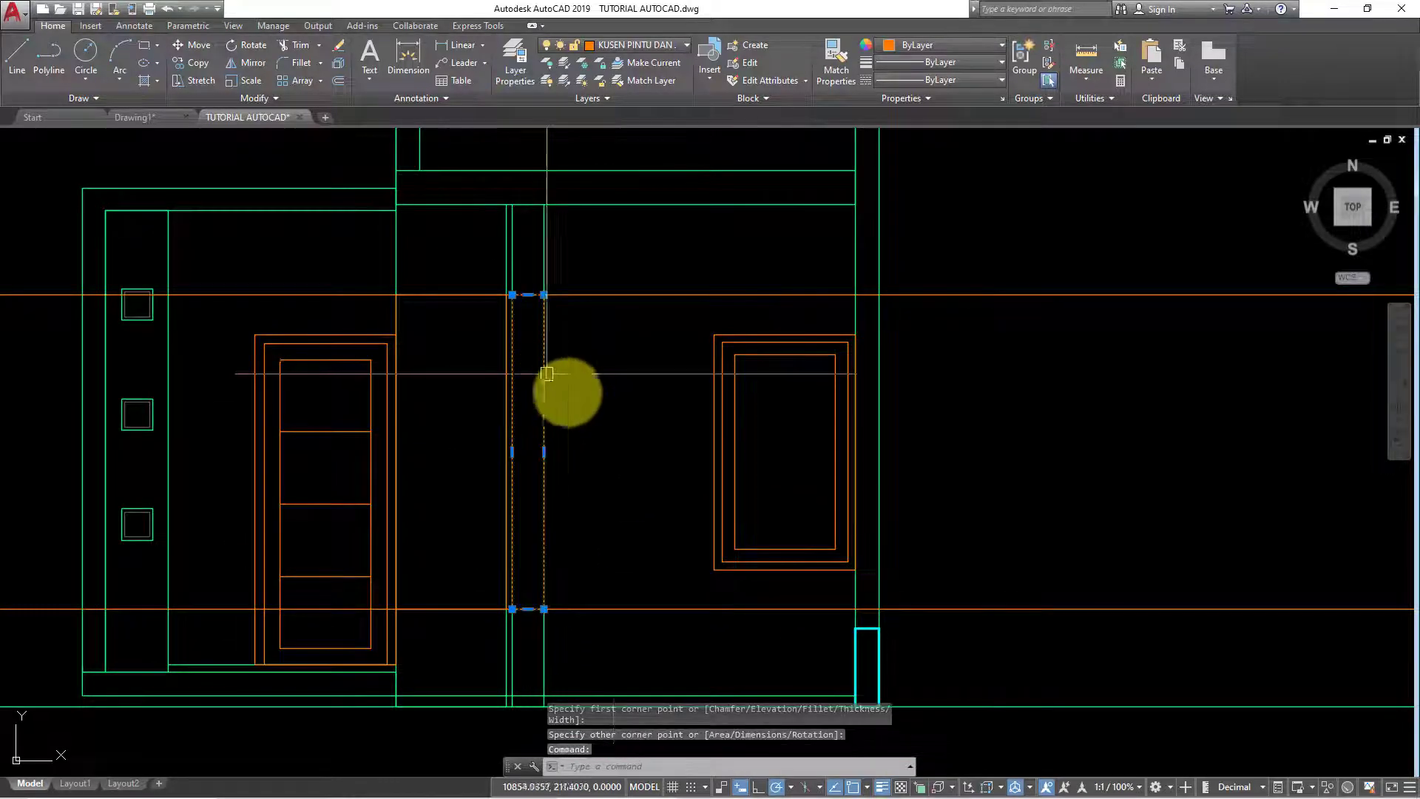
Copy the panel rectangle to sit beside the window
type("o")
key("Return")
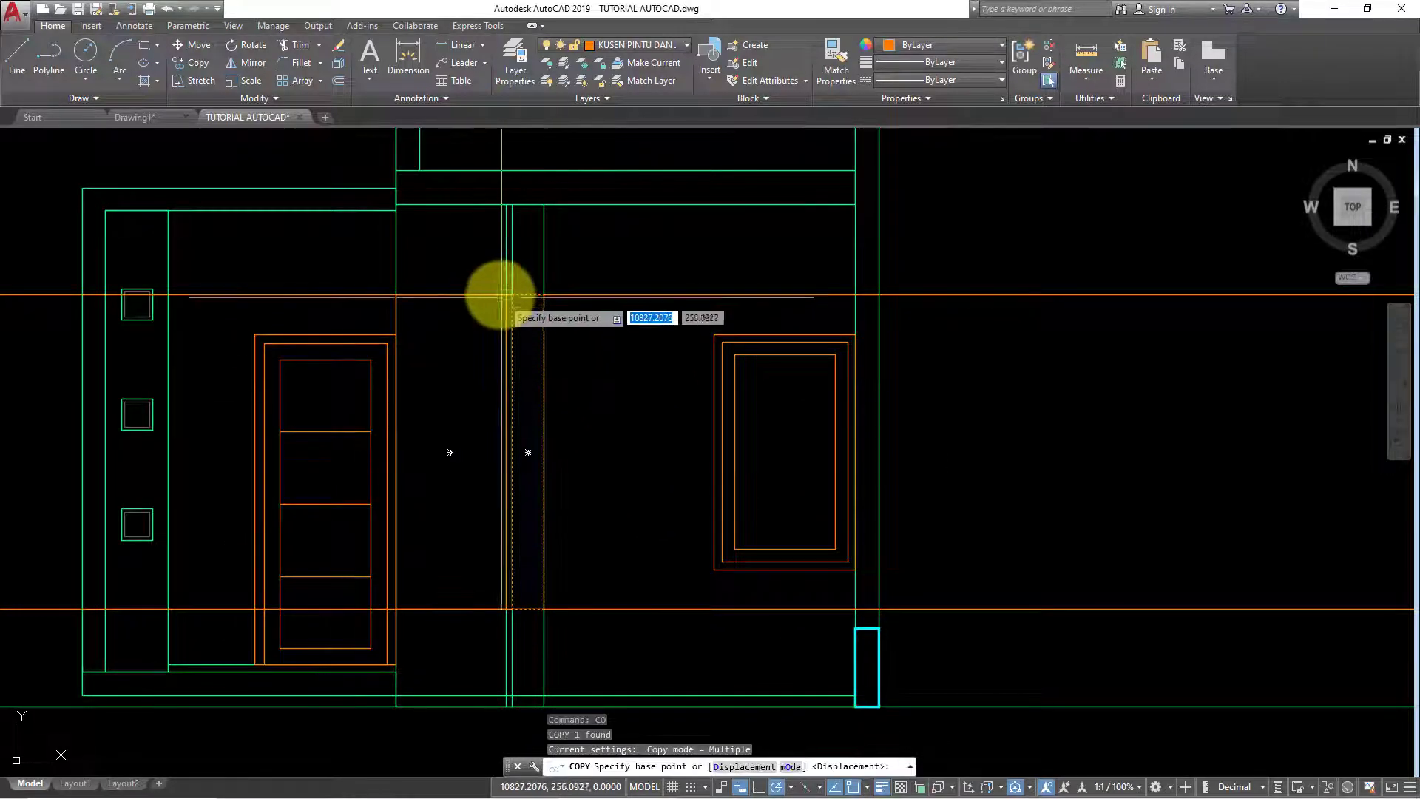
scroll(504, 305, "up", 4)
left_click(526, 277)
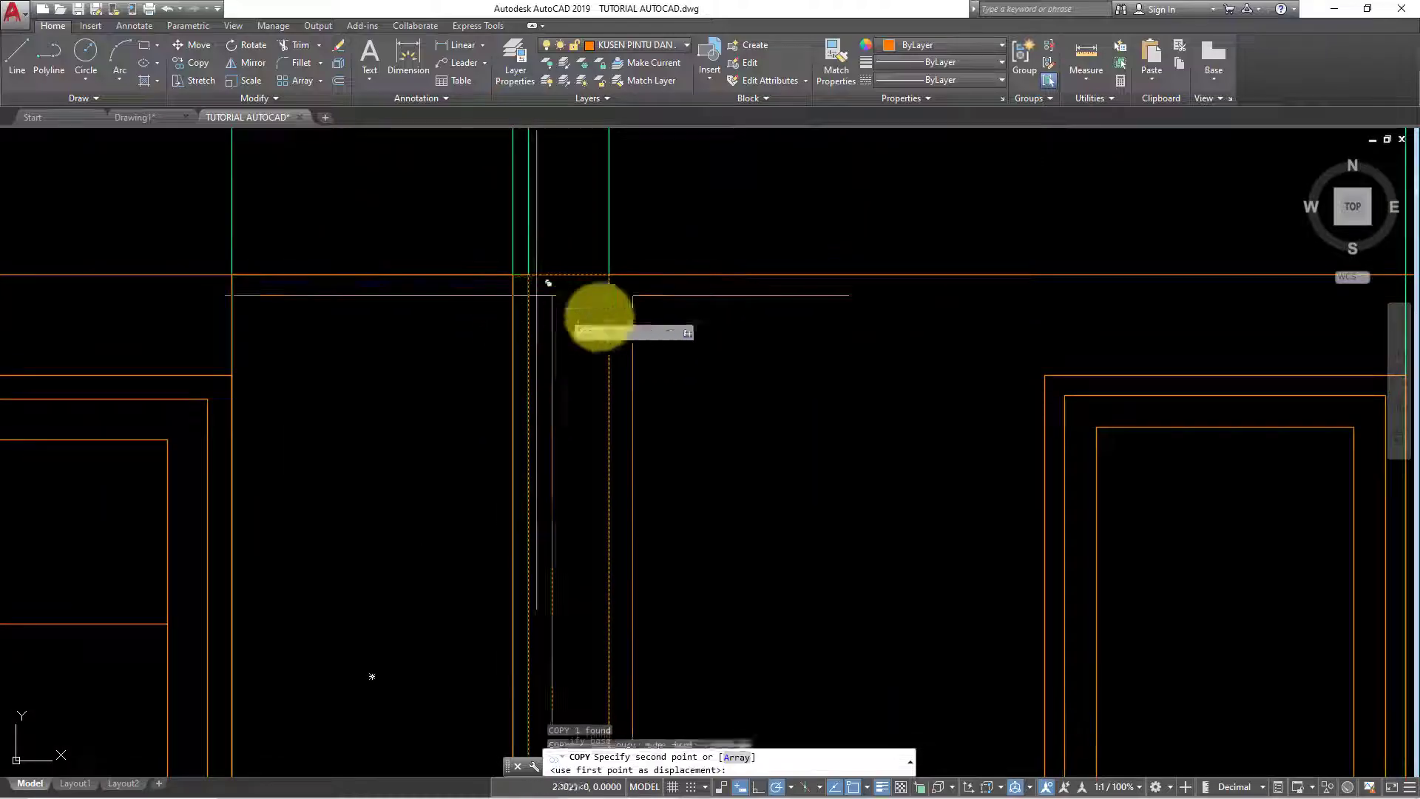
scroll(609, 275, "down", 3)
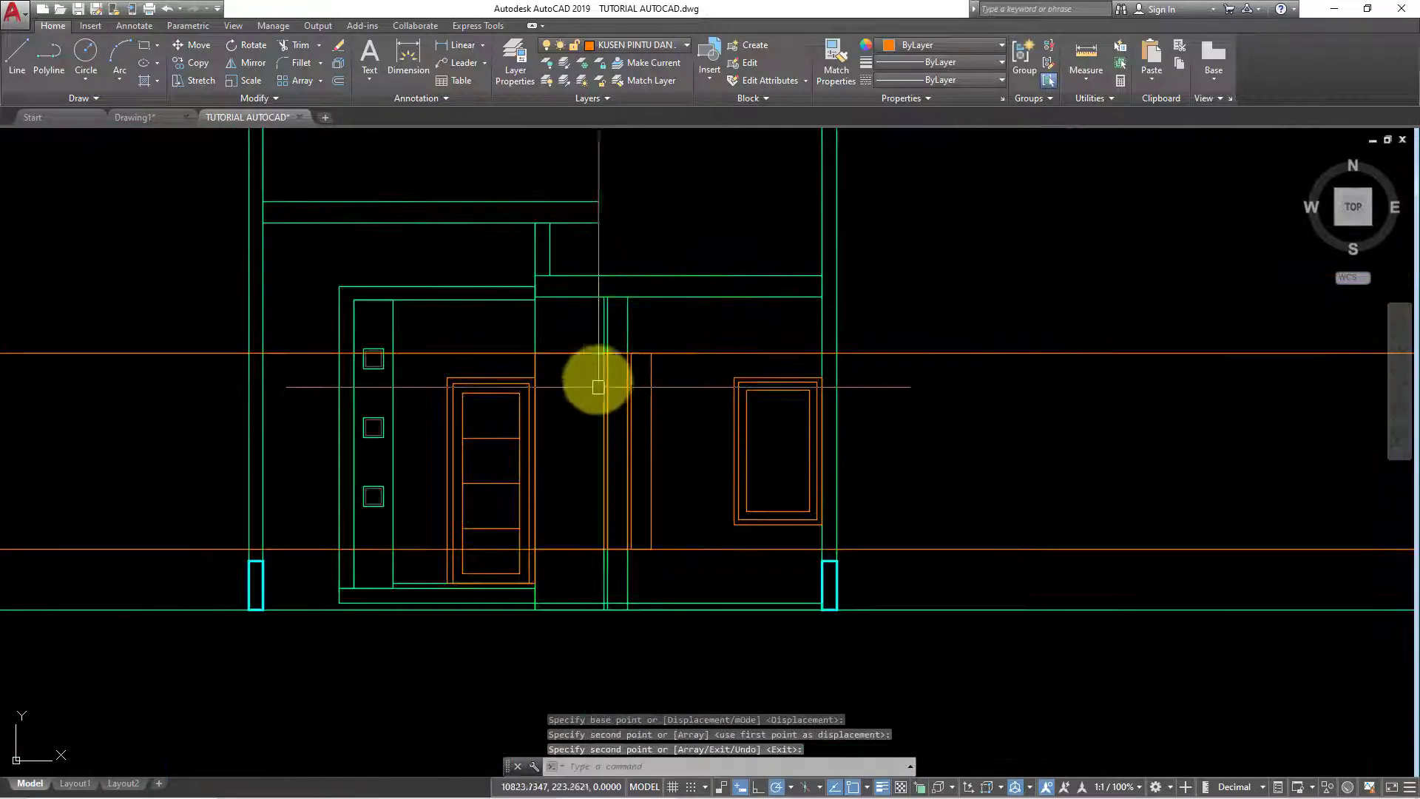
key("Return")
type("CO")
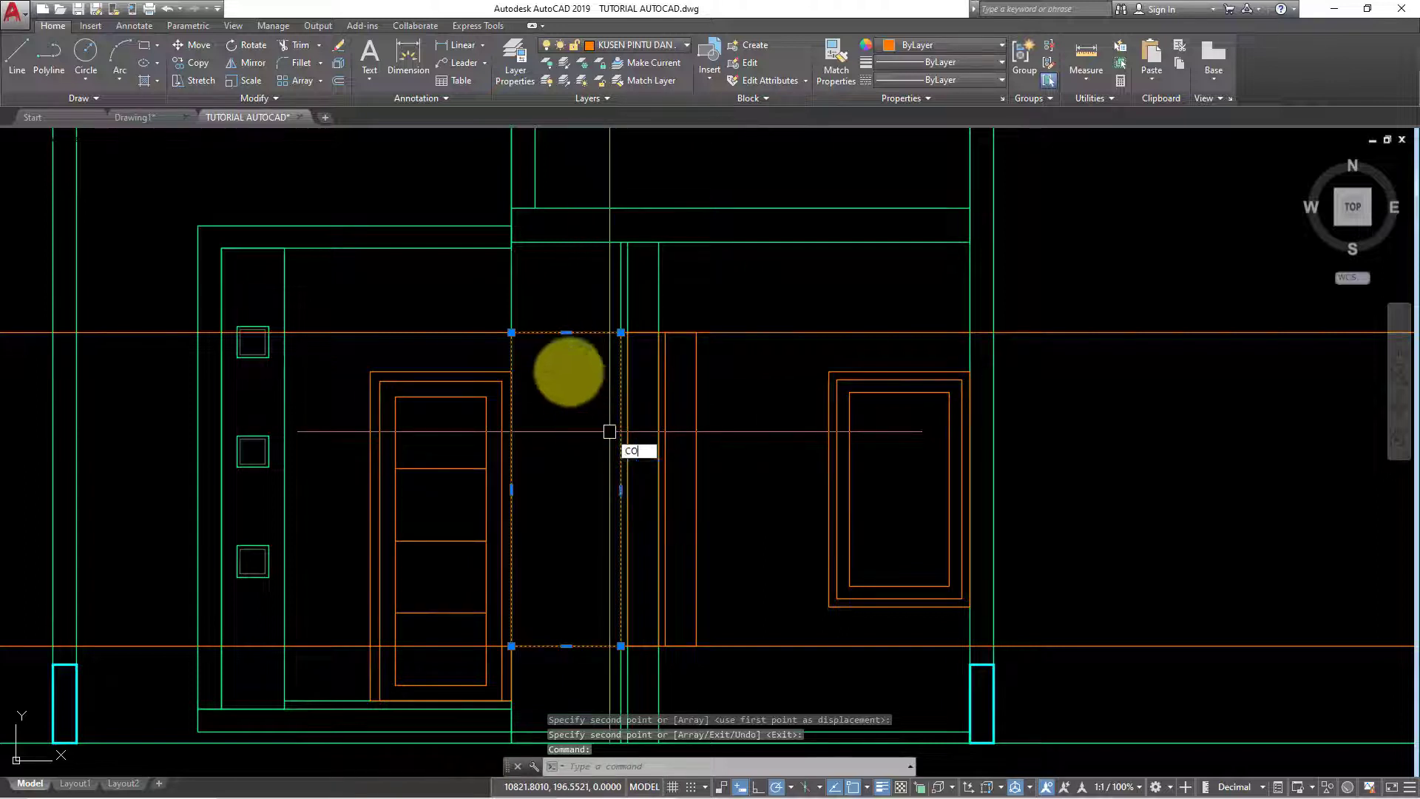
key("Return")
left_click(511, 333)
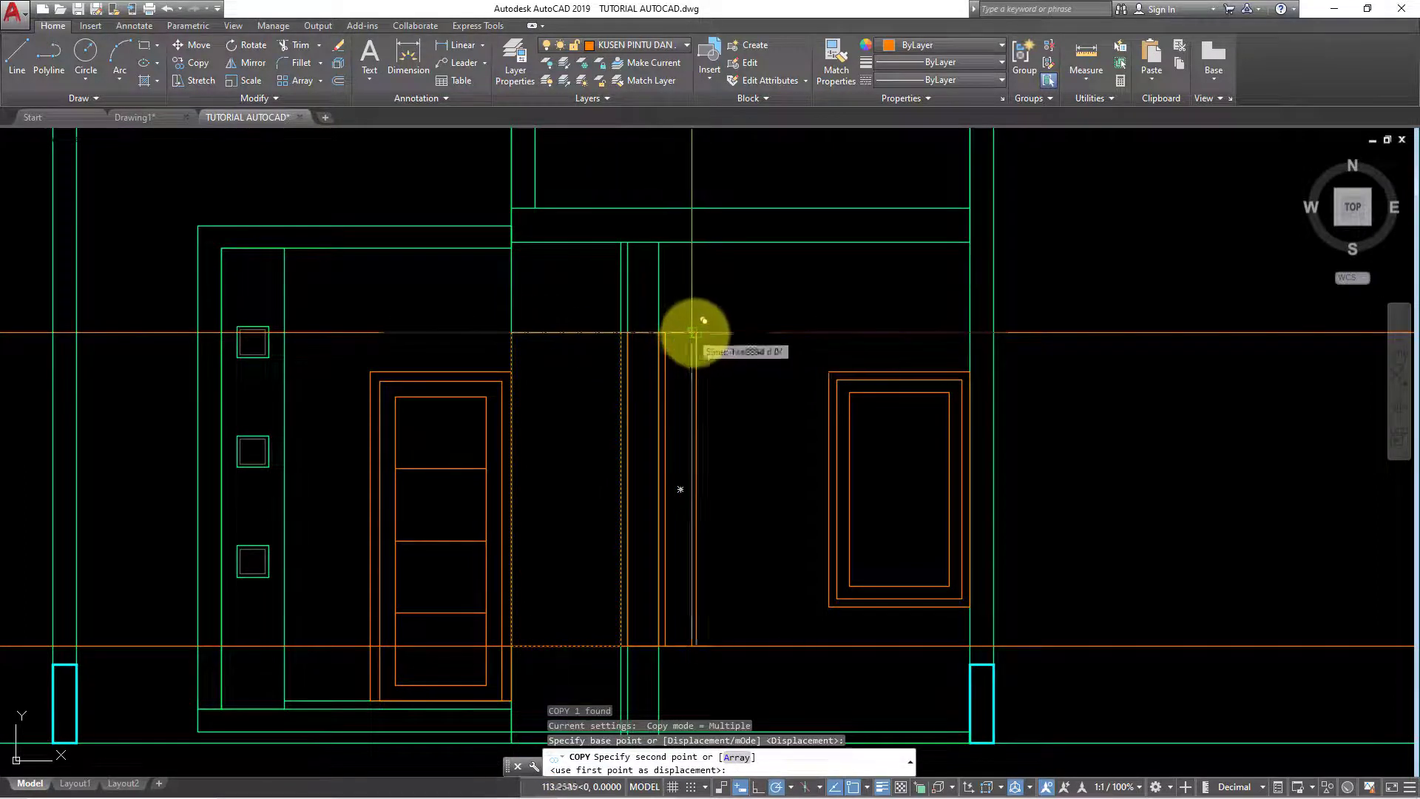
left_click(694, 334)
key("Escape")
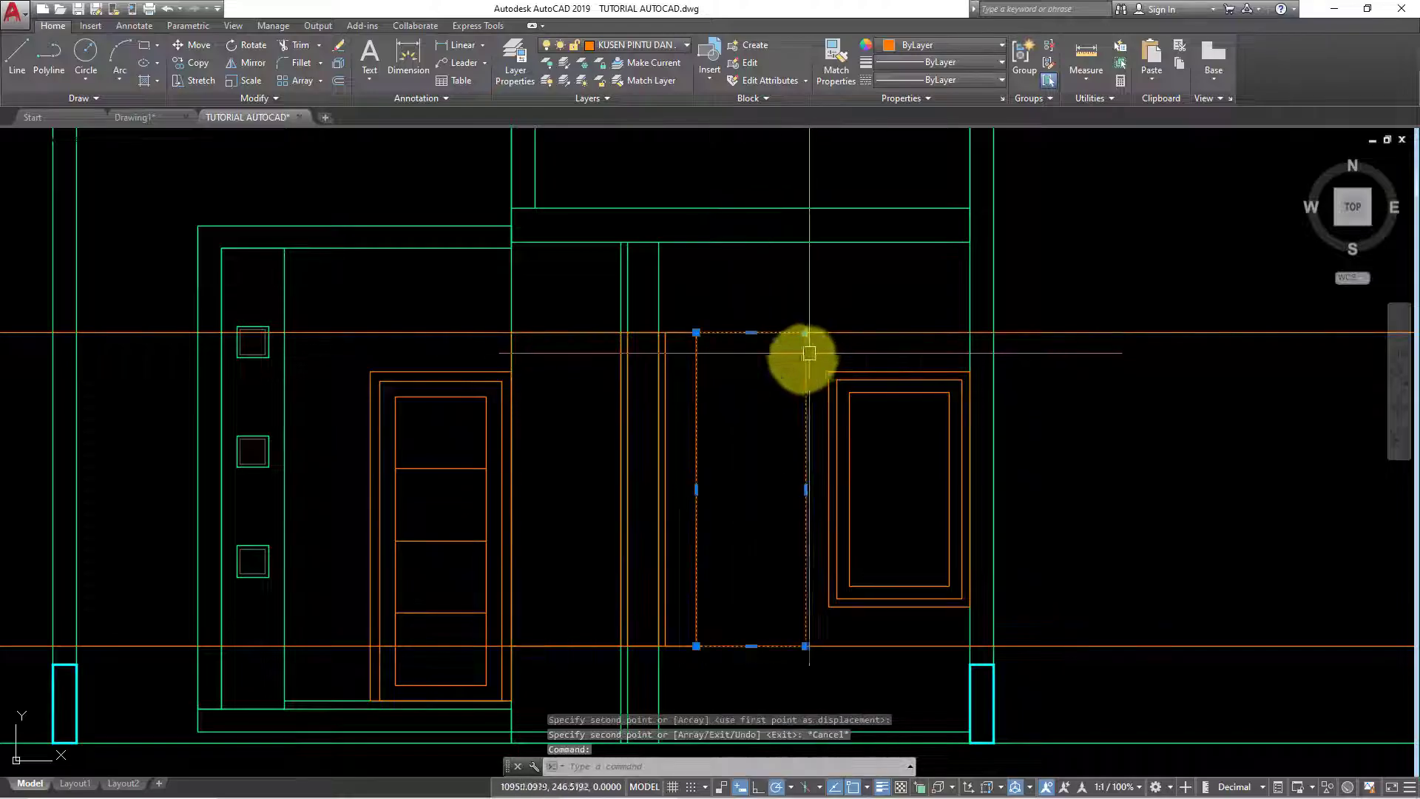
Move the copied panel 4 units over
type("m")
key("Return")
left_click(776, 290)
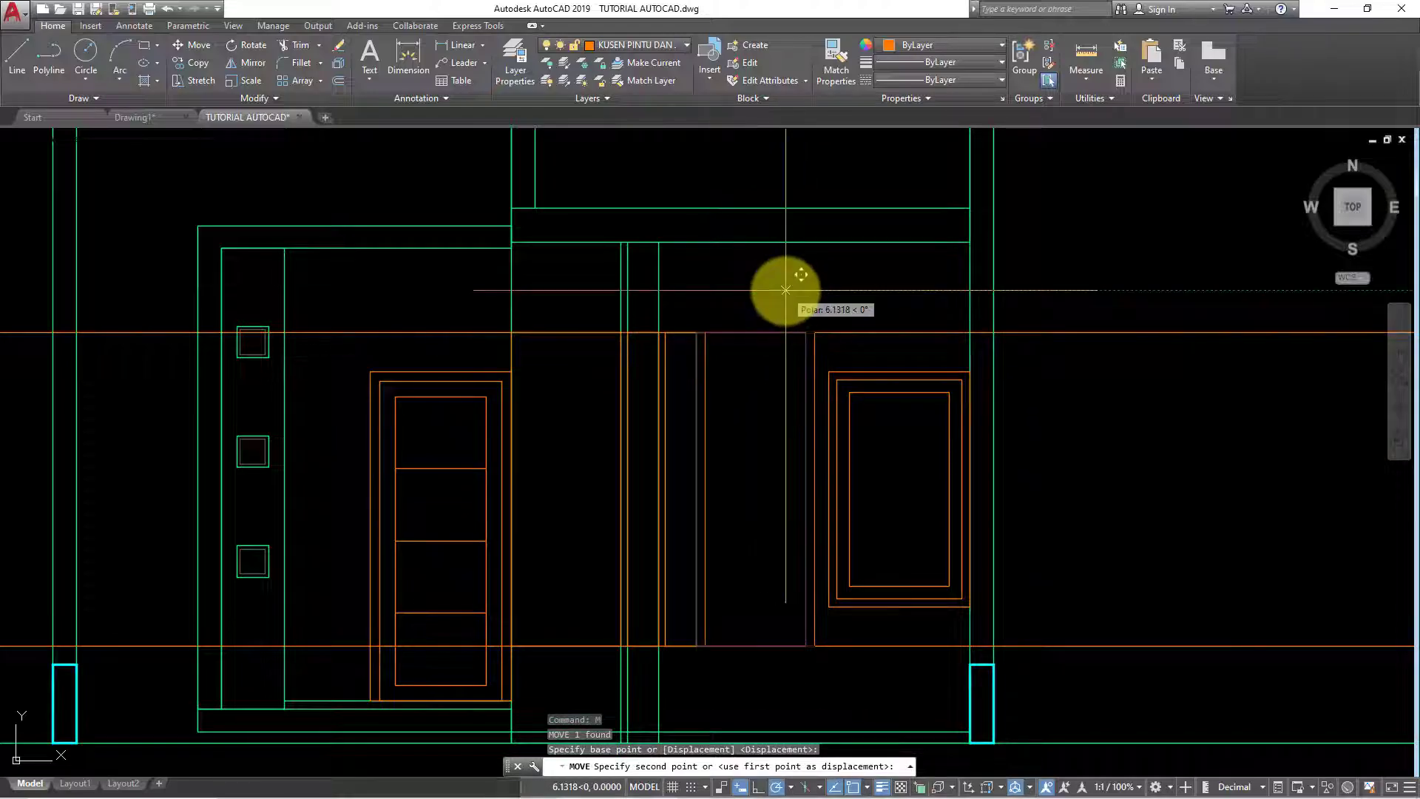
type("4")
key("Return")
Erase the orange horizontal guide lines and the extra vertical lines
scroll(880, 439, "down", 2)
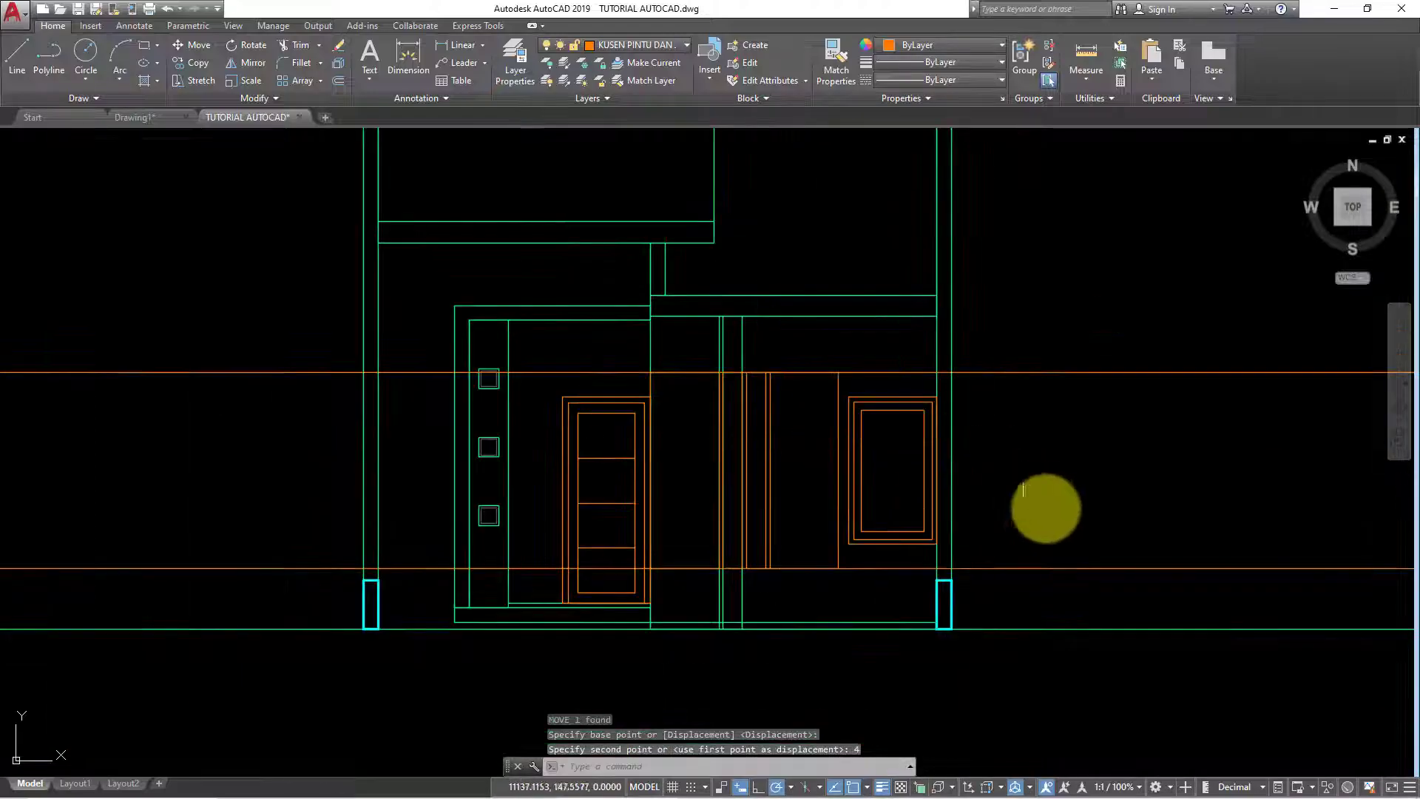
left_click(1078, 574)
left_click(1047, 359)
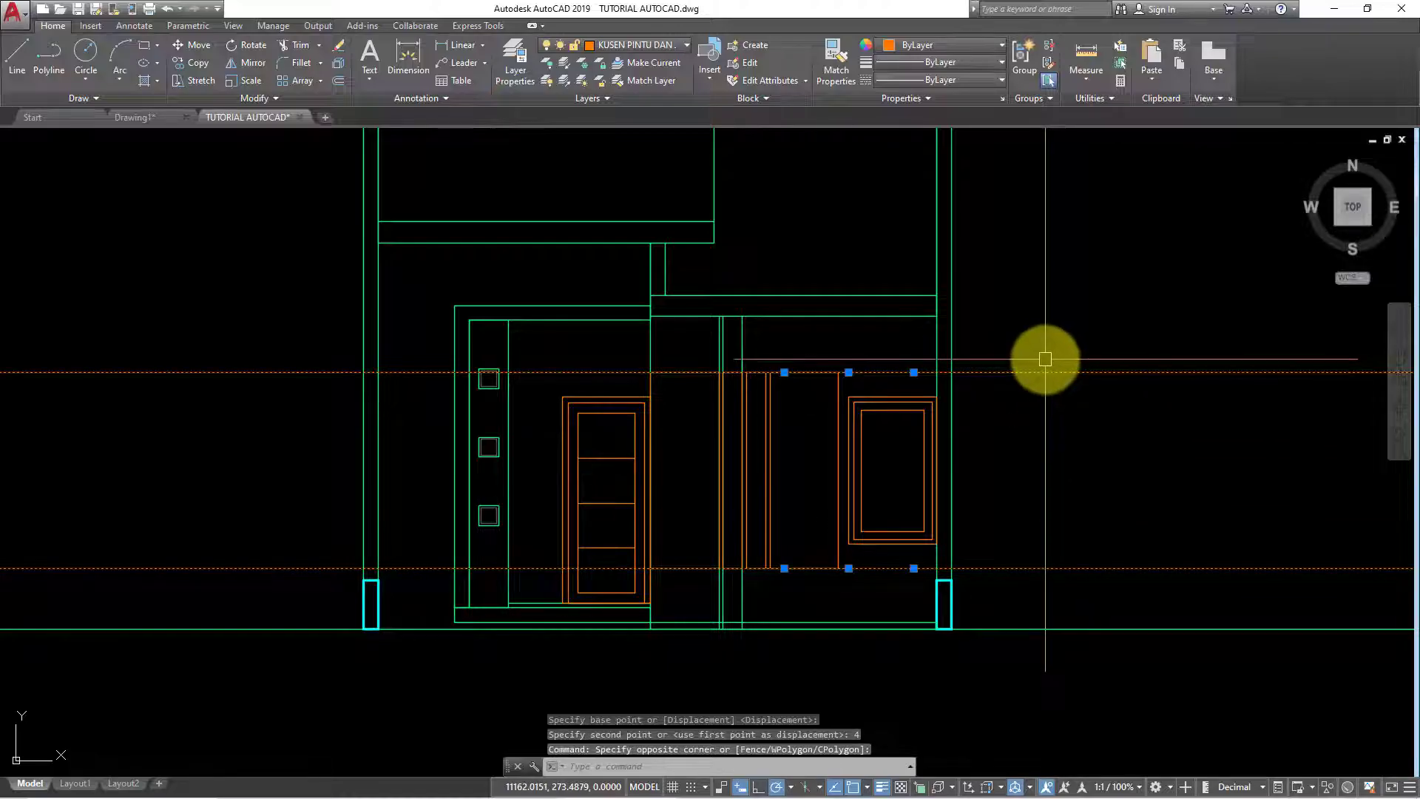
type("E")
left_click(830, 365)
left_click(702, 347)
key("Delete")
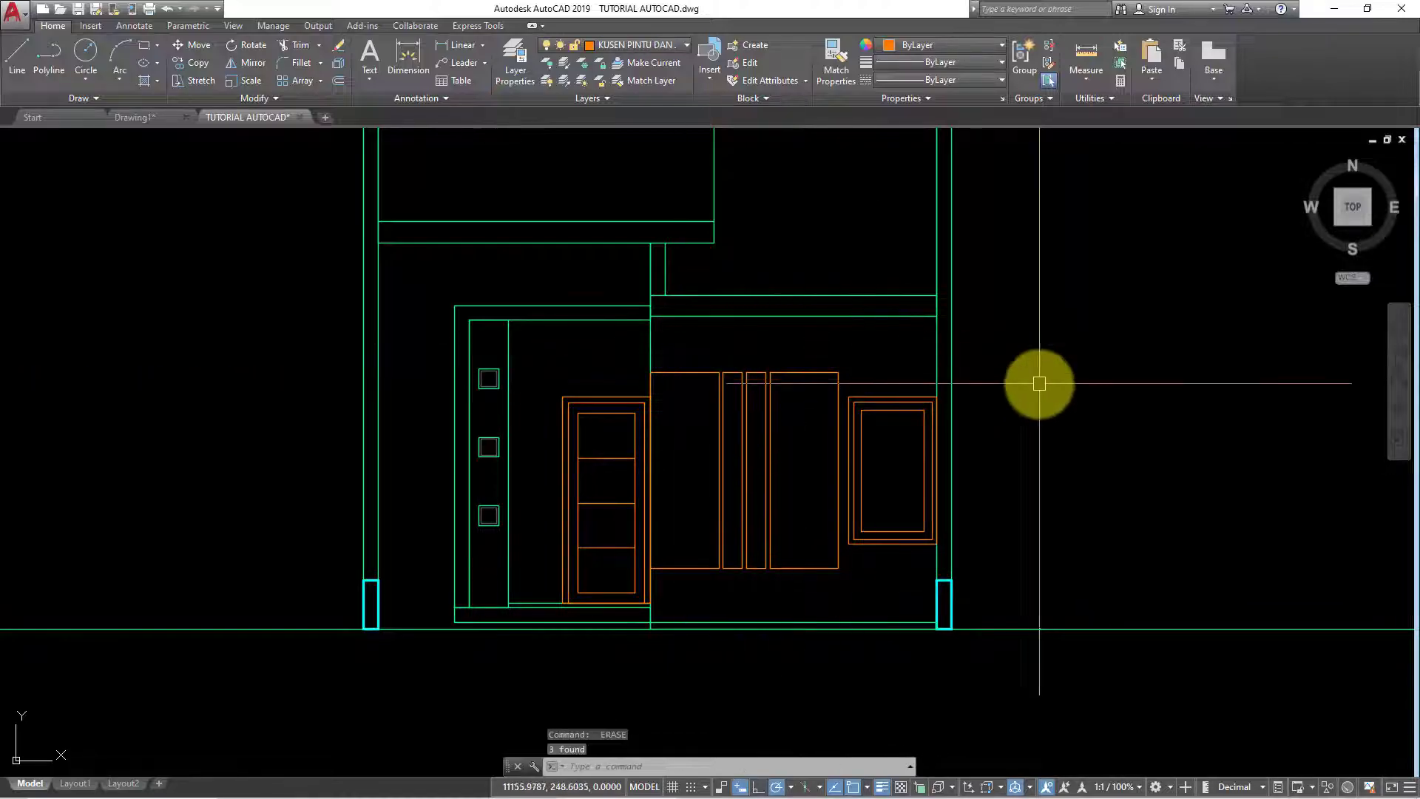
middle_click_drag(1039, 383, 1029, 363)
scroll(742, 390, "up", 1)
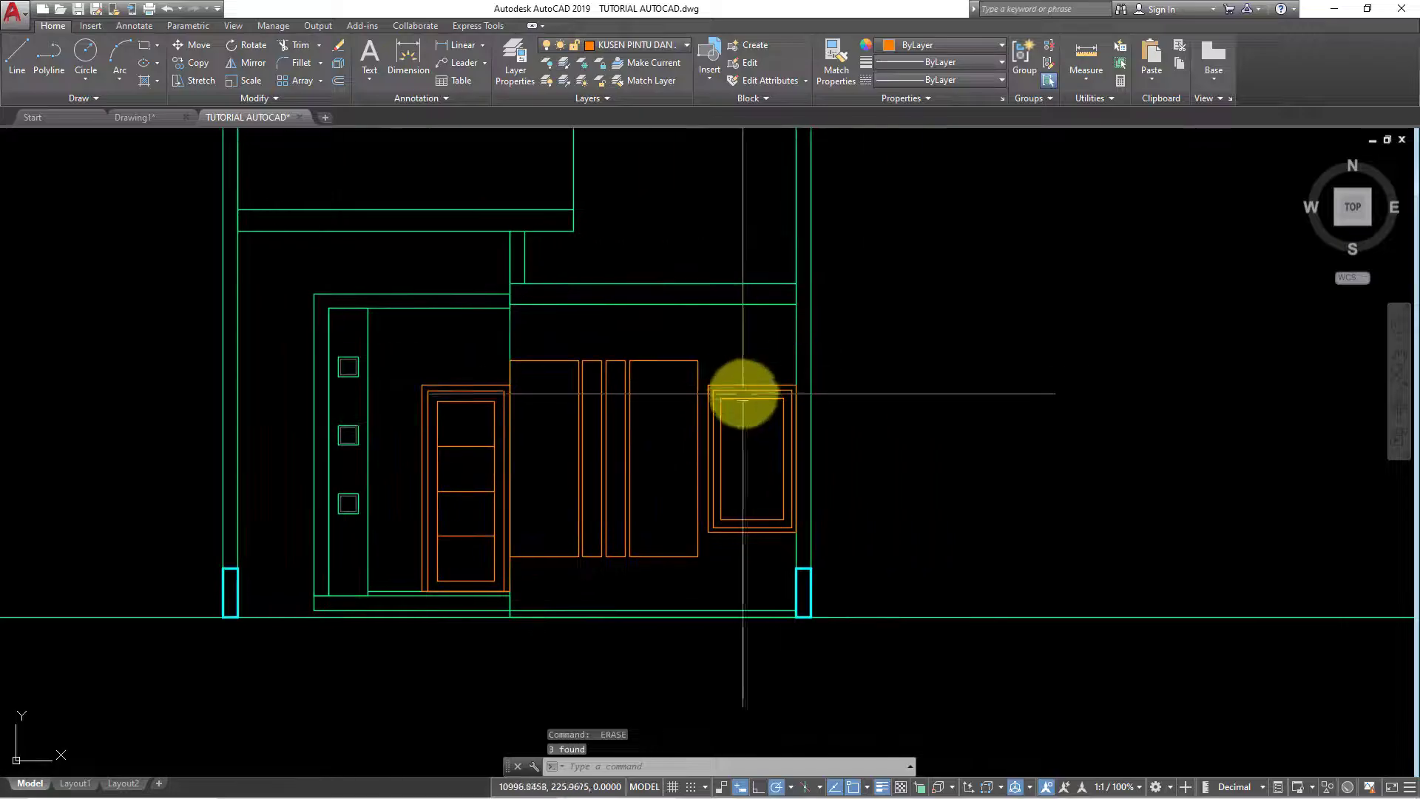
scroll(744, 383, "up", 1)
Draw a vertical construction line through the window
type("l")
key("Return")
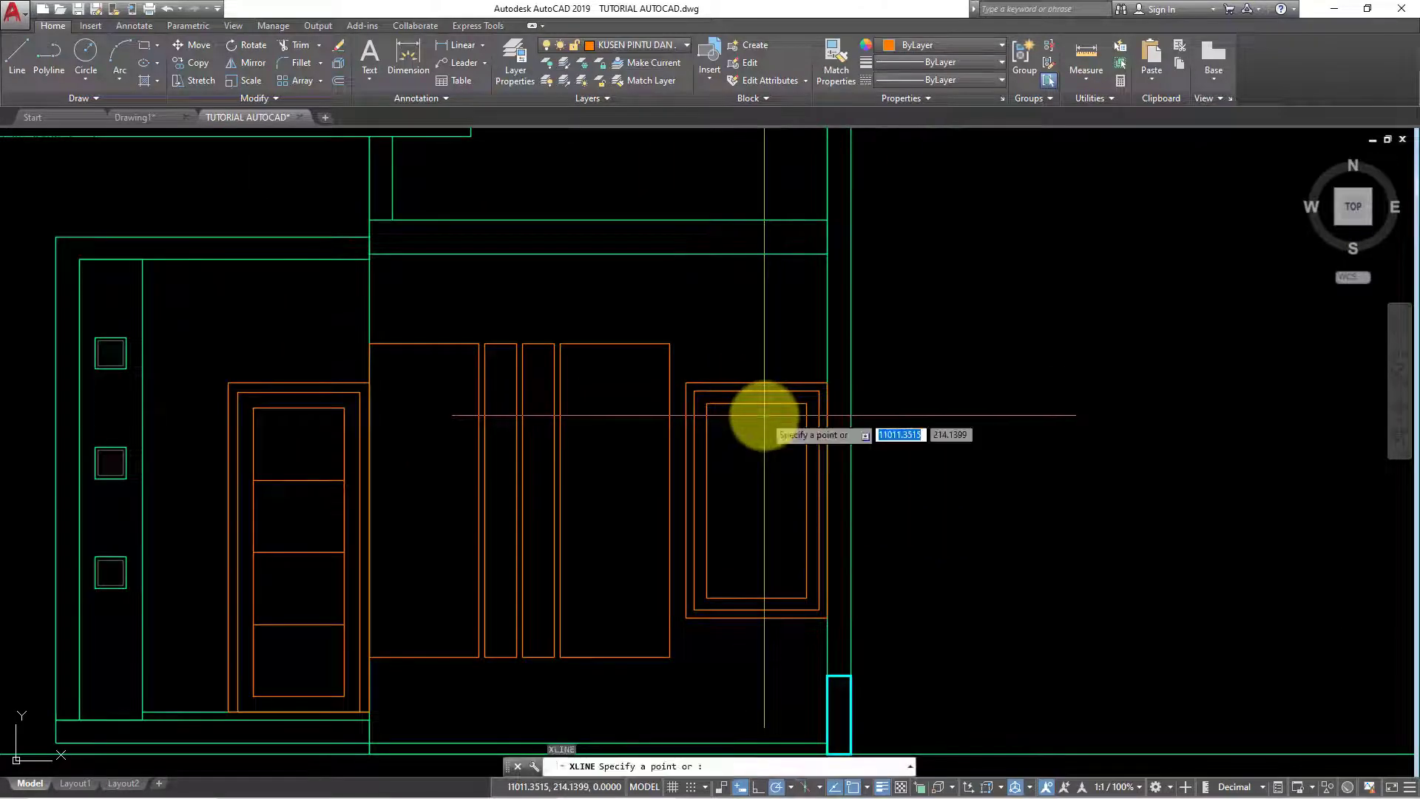
type("v")
key("Return")
left_click(756, 390)
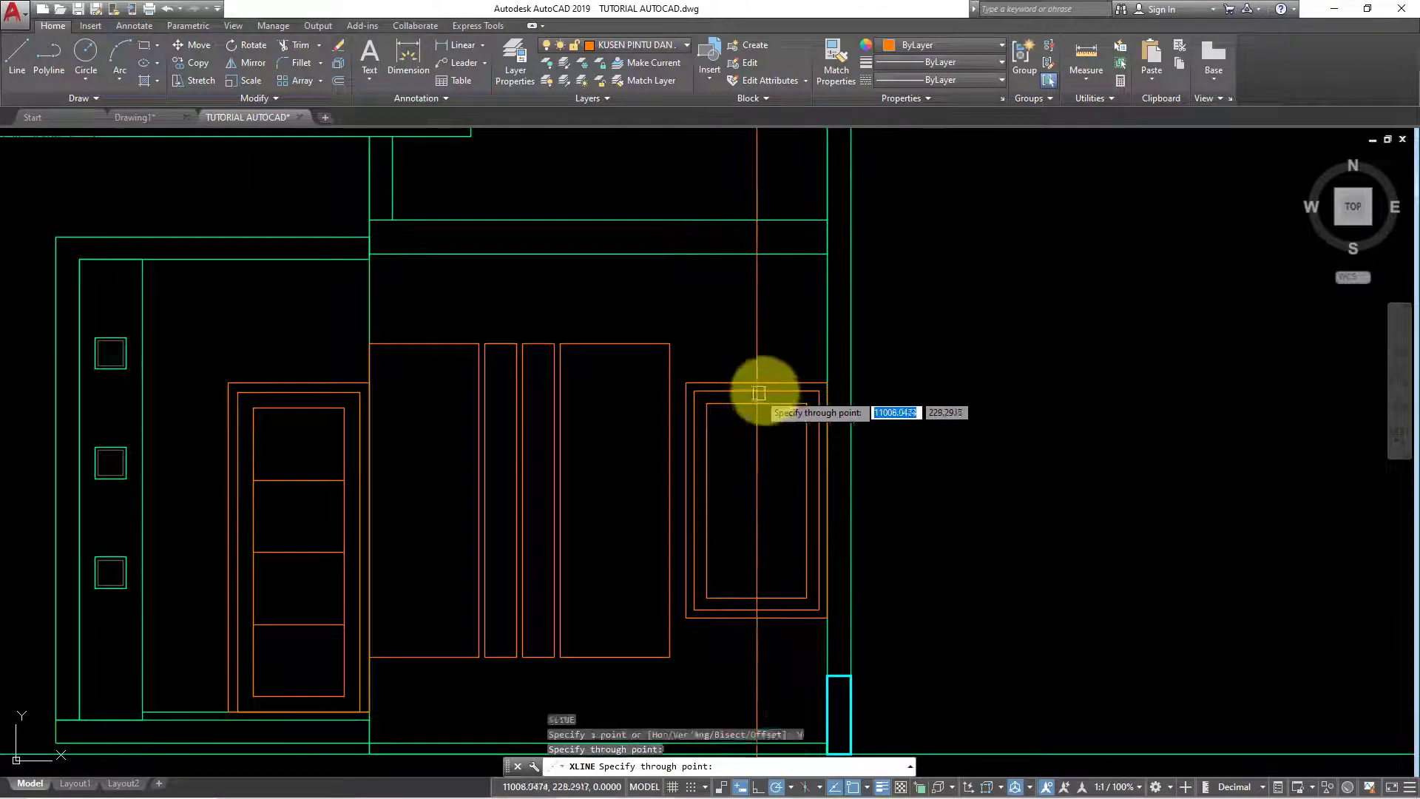
key("Escape")
Draw a 15×40 rectangle right of the window and rotate it to lie horizontally
left_click(144, 47)
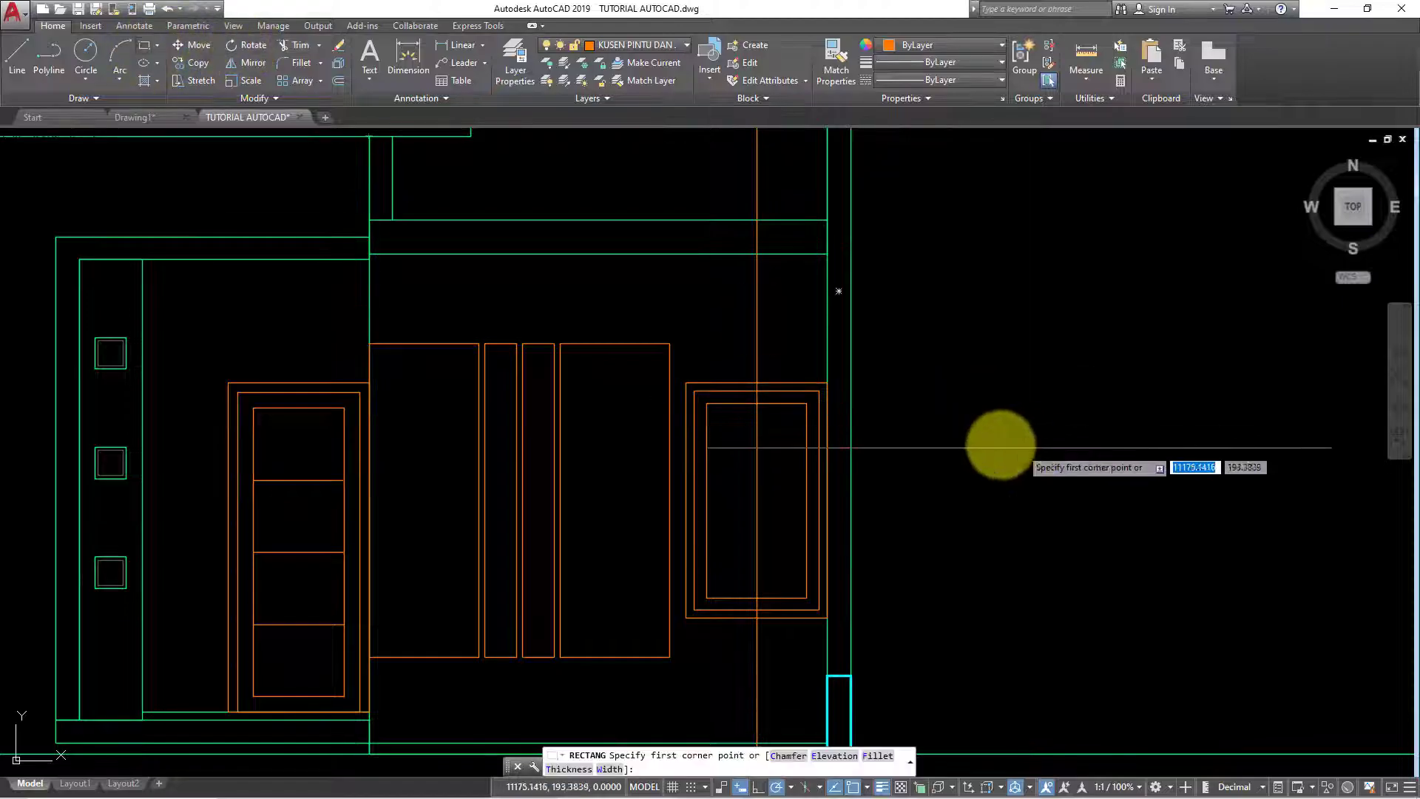
left_click(941, 416)
type("40")
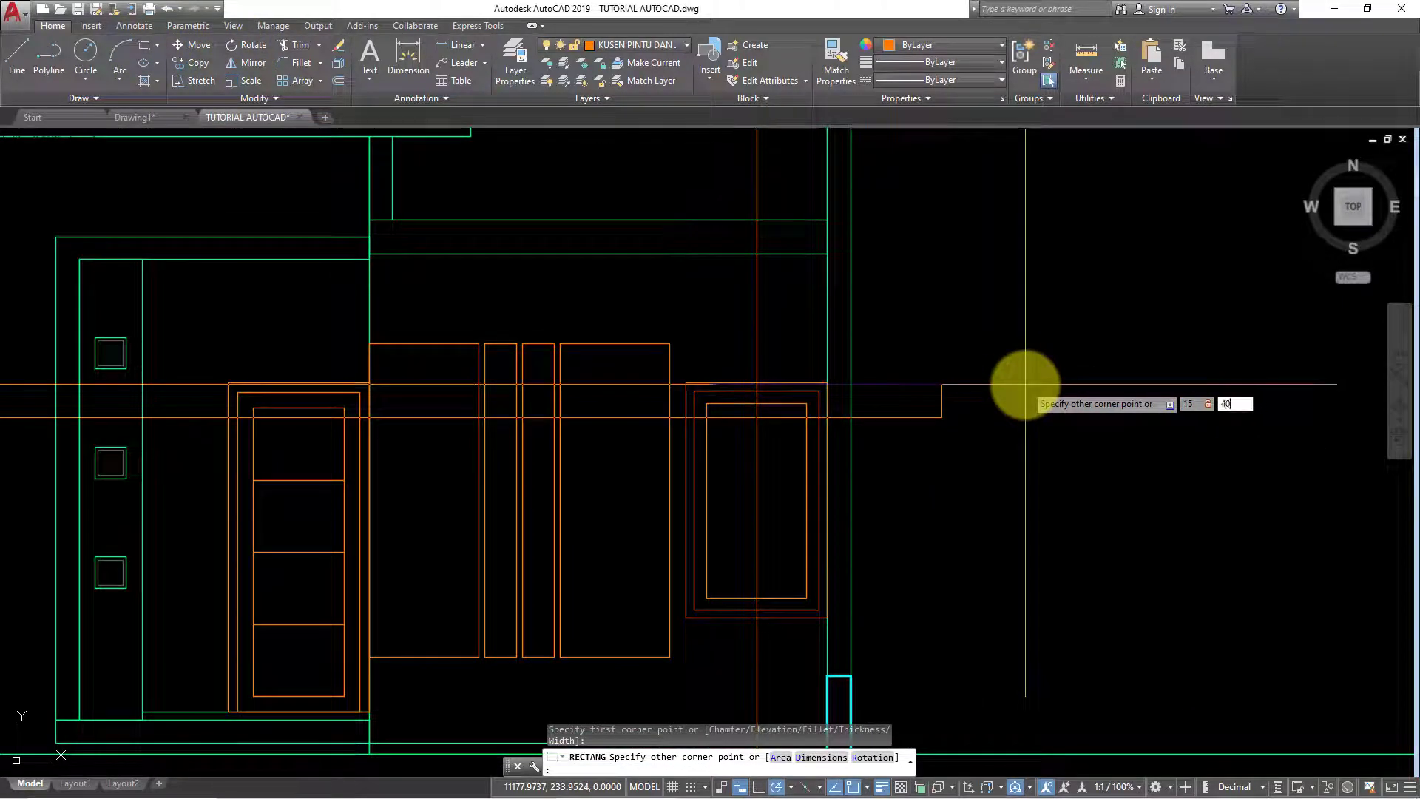
key("Return")
left_click(965, 392)
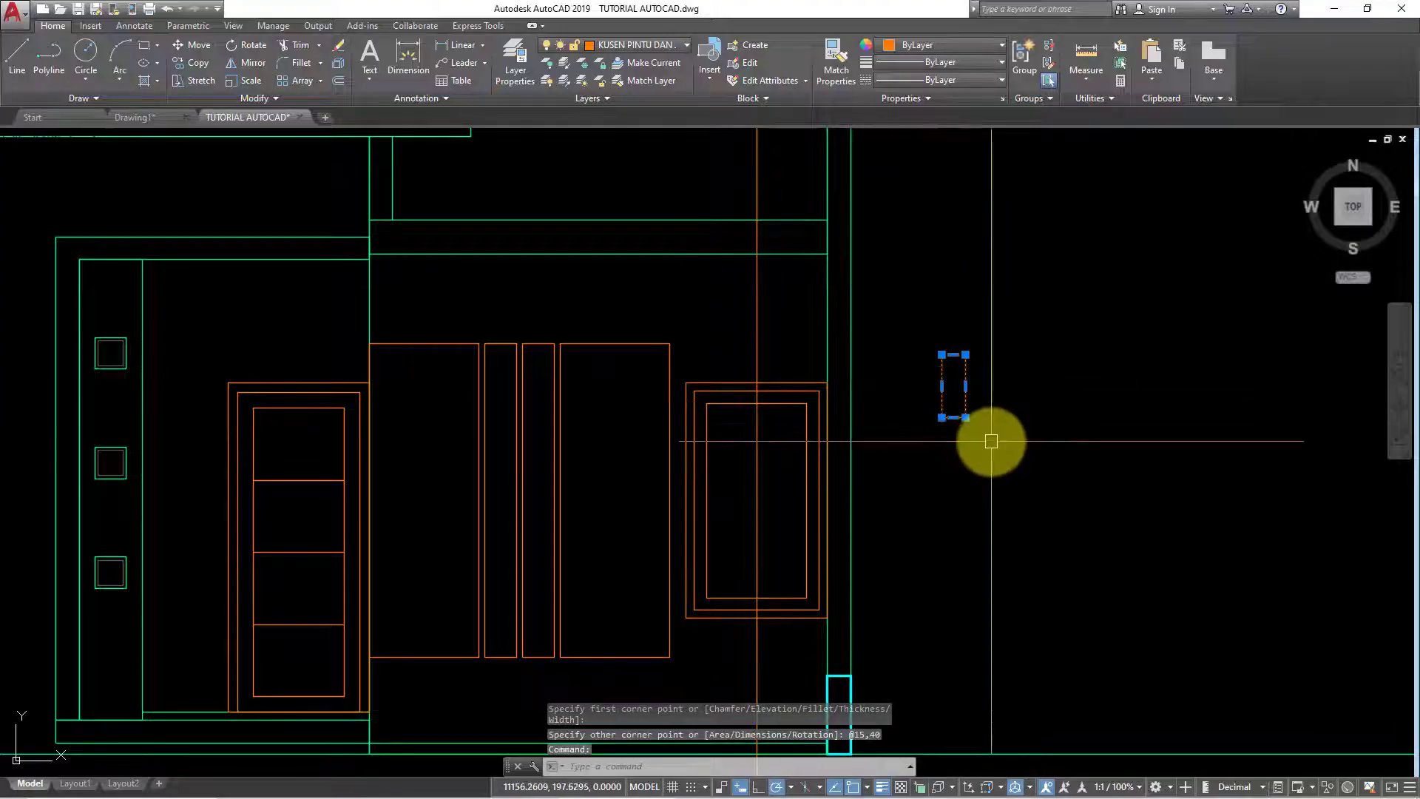
type("Ro")
key("Return")
left_click(953, 386)
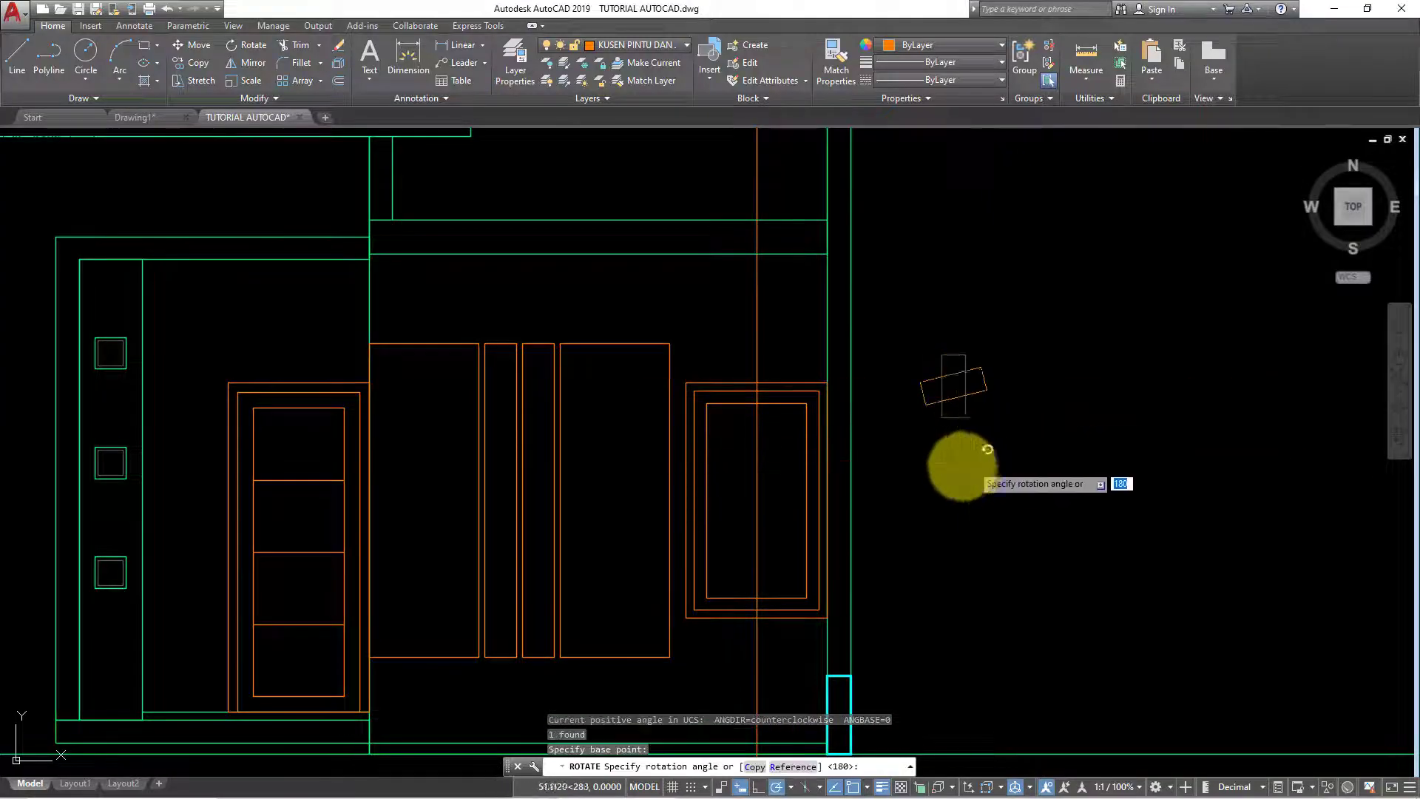
key("Escape")
Offset the small rectangle 2 units inward and select the double outline
type("o")
key("Return")
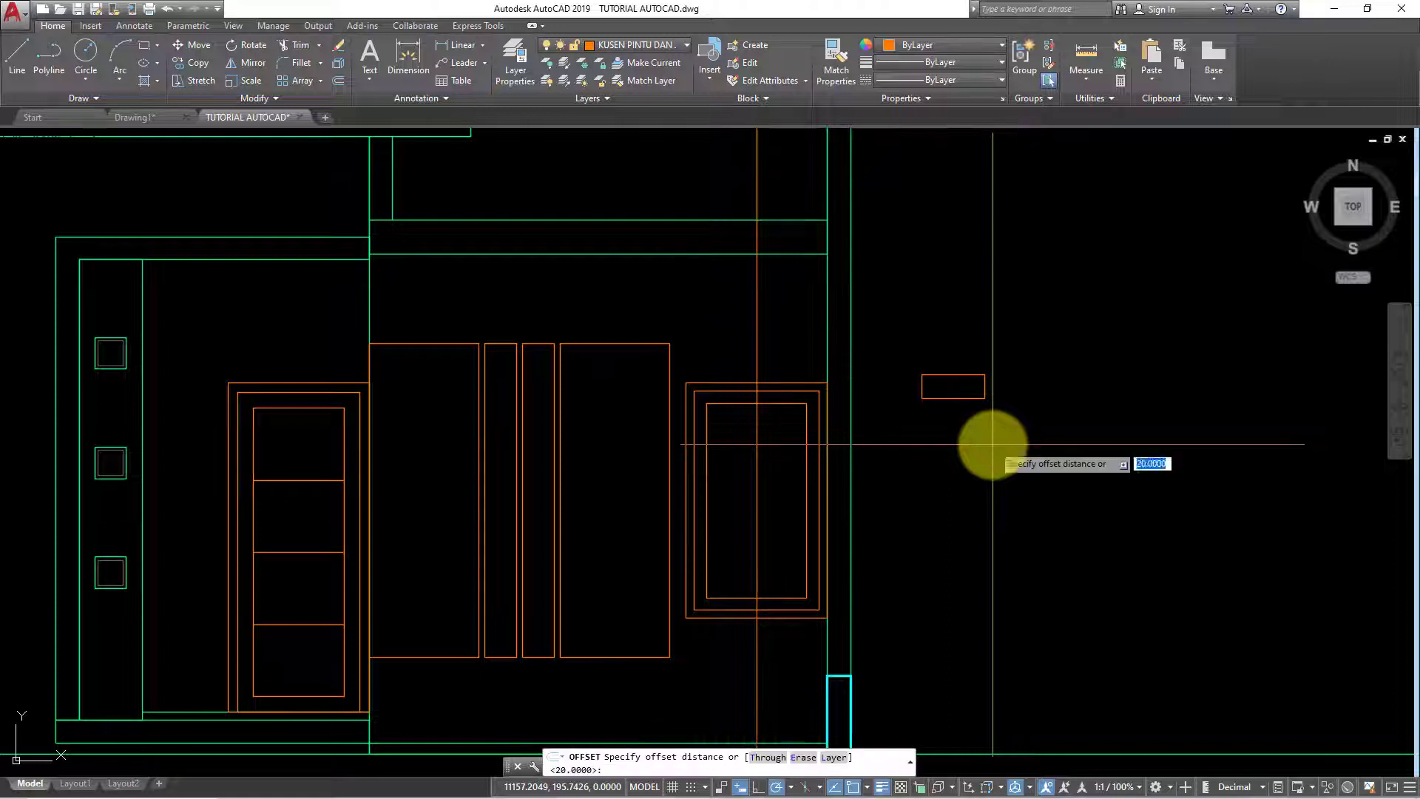
key("Return")
scroll(982, 429, "up", 3)
left_click(917, 298)
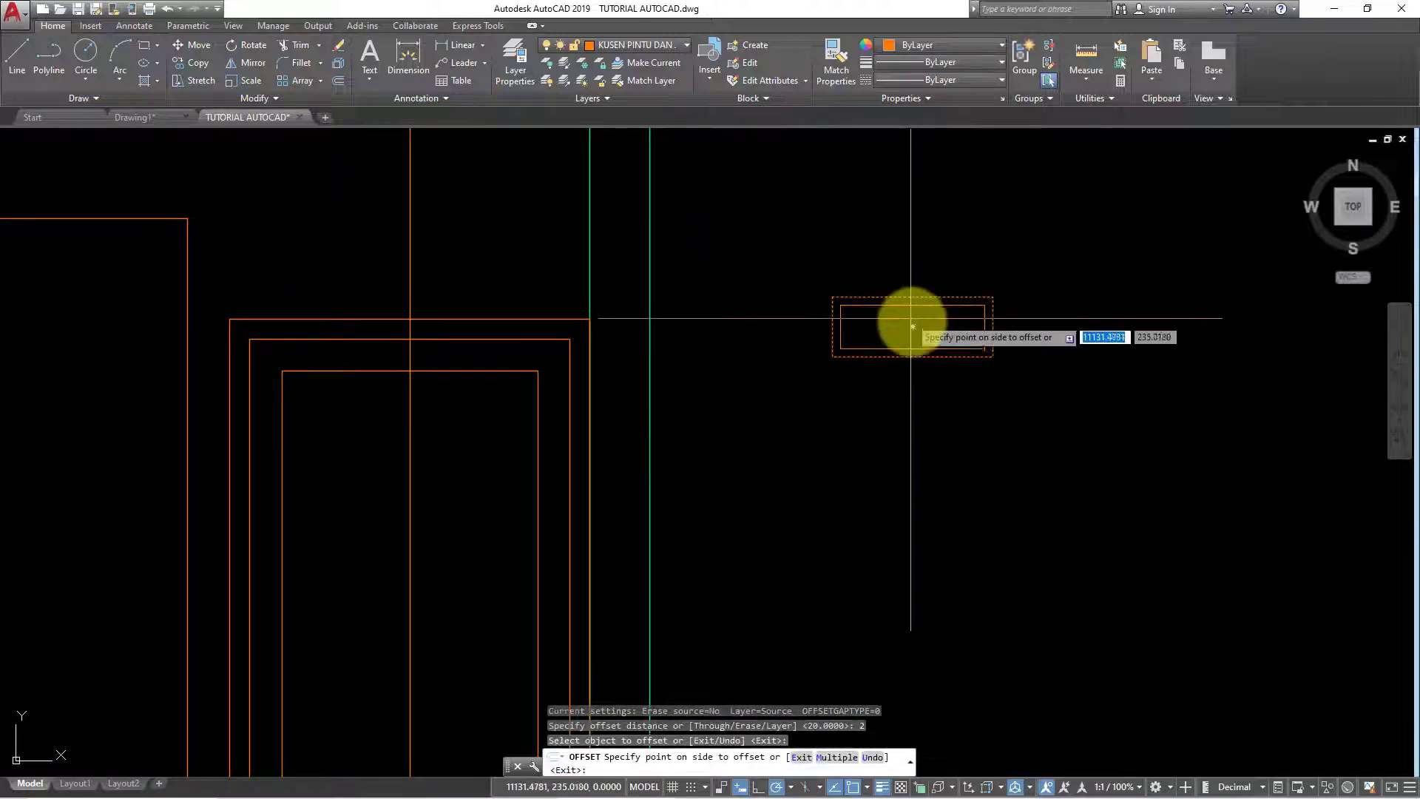
left_click(913, 326)
key("Escape")
scroll(881, 333, "down", 3)
left_click(858, 310)
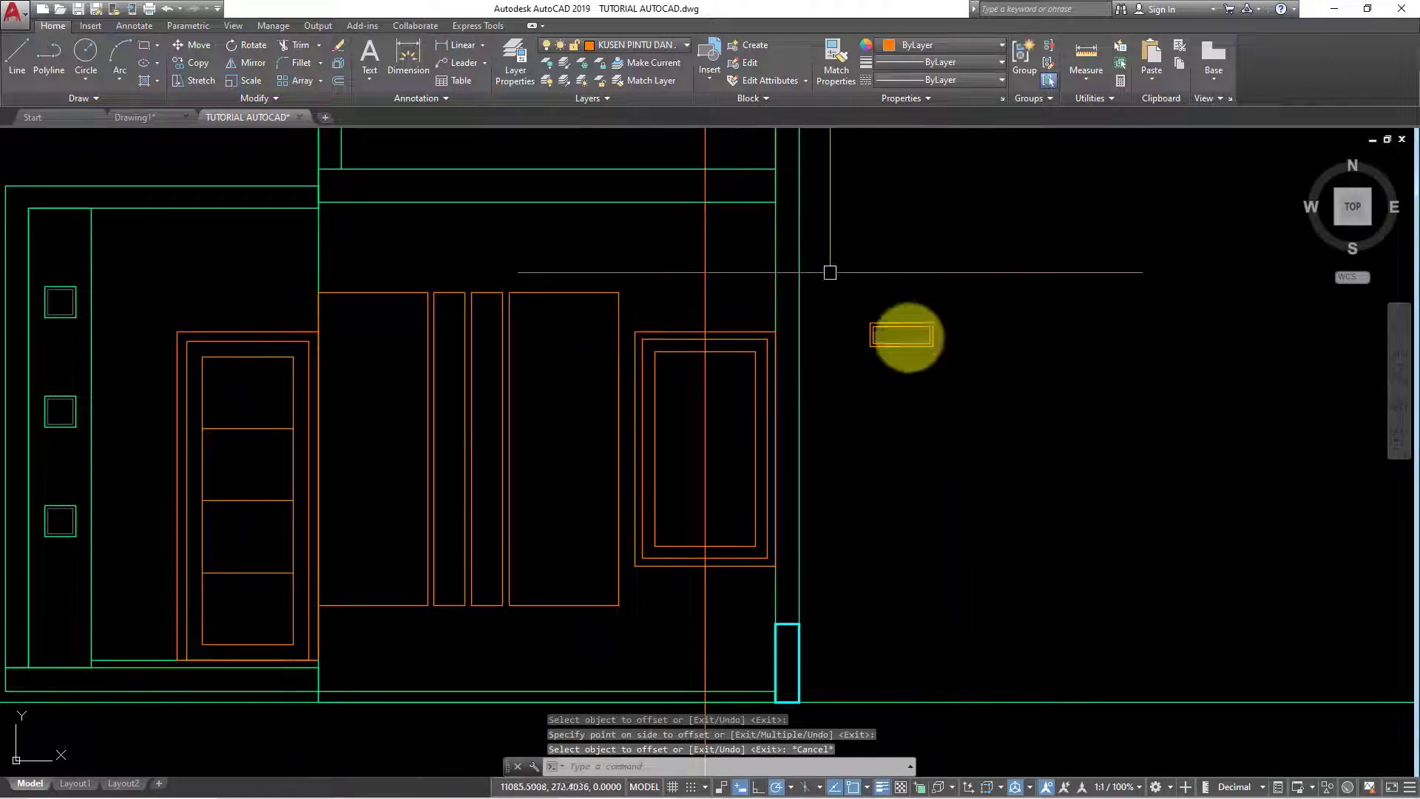
left_click(950, 380)
type("m")
key("Return")
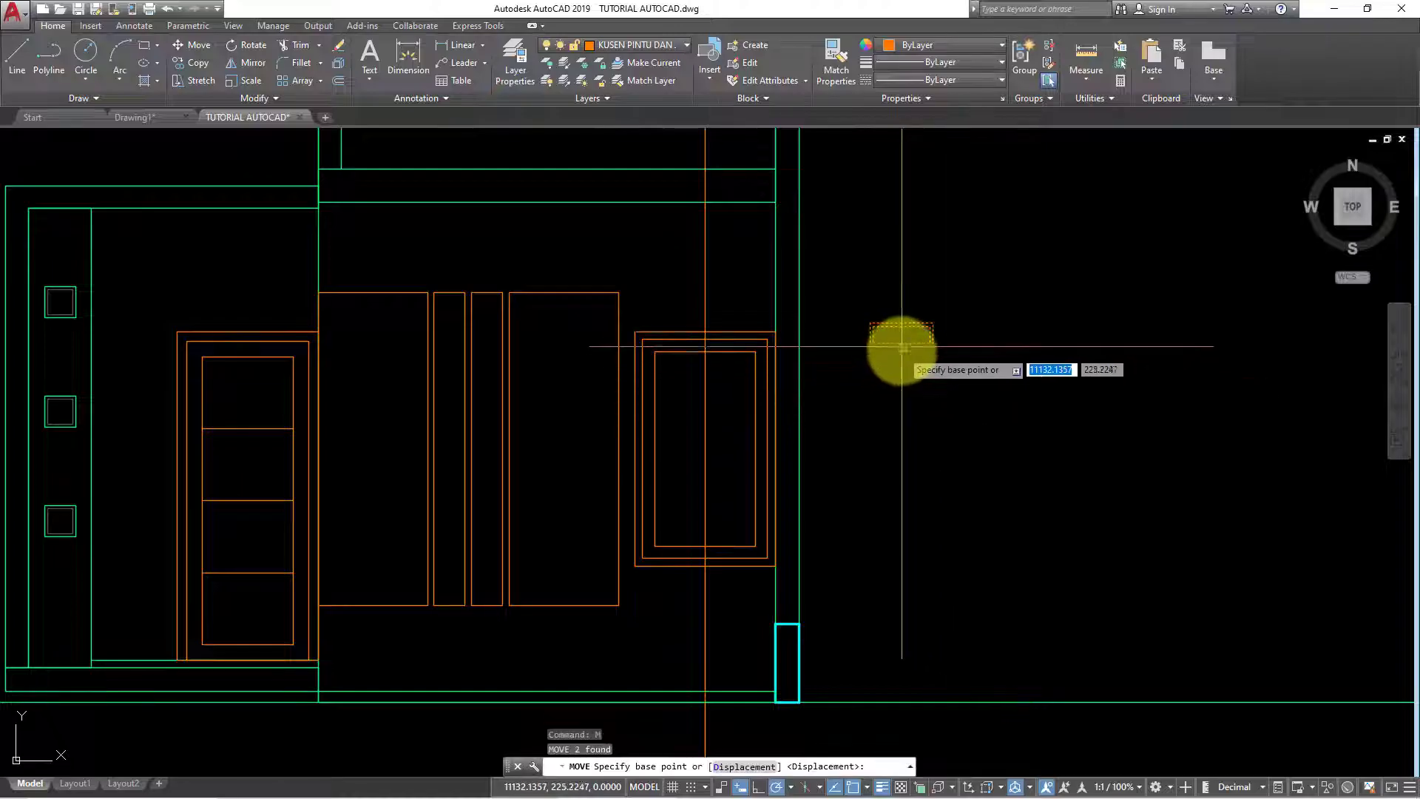
Move the small rectangle onto the window frame top, then up 5 units
left_click(902, 347)
left_click(721, 318)
scroll(726, 314, "up", 2)
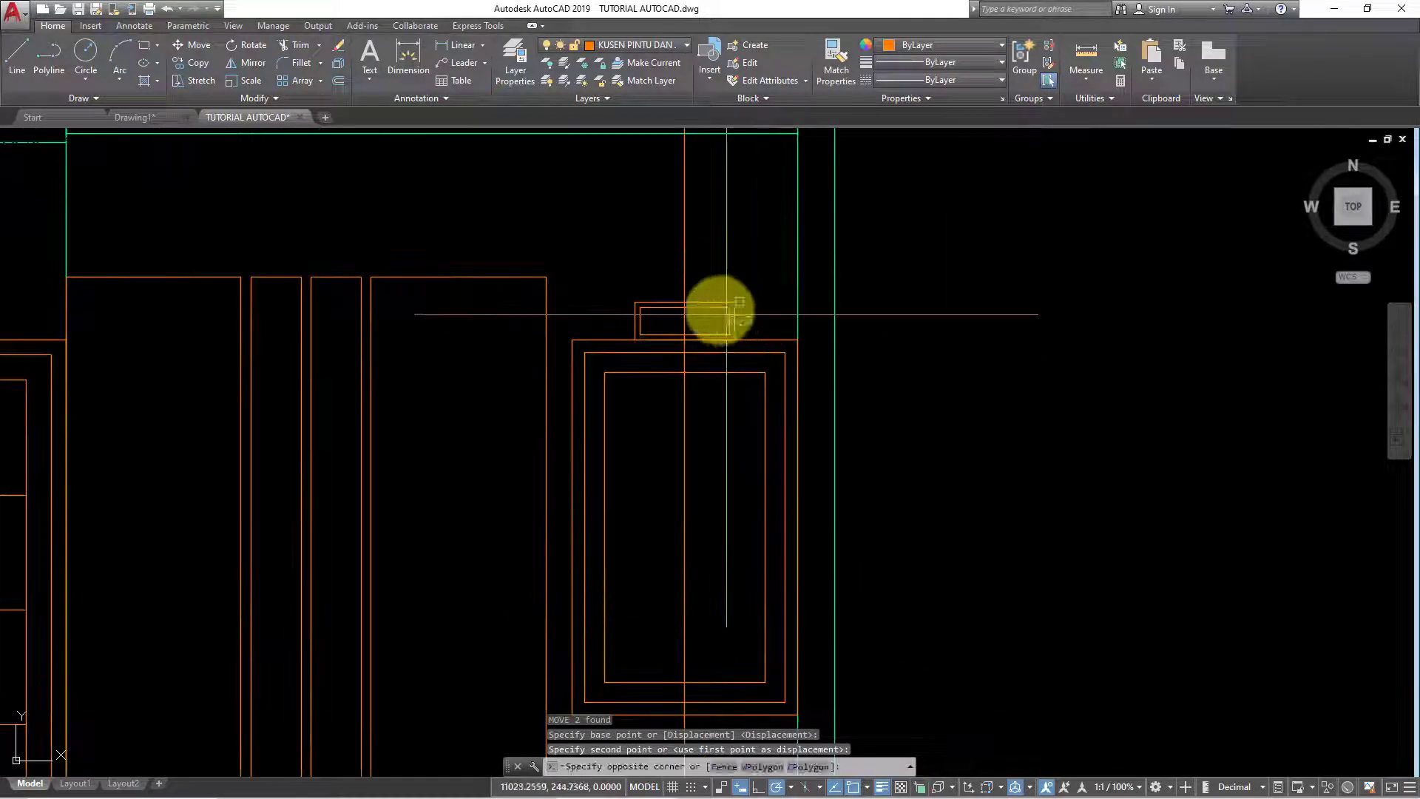
left_click(726, 315)
type("m")
key("Return")
left_click(961, 397)
type("3")
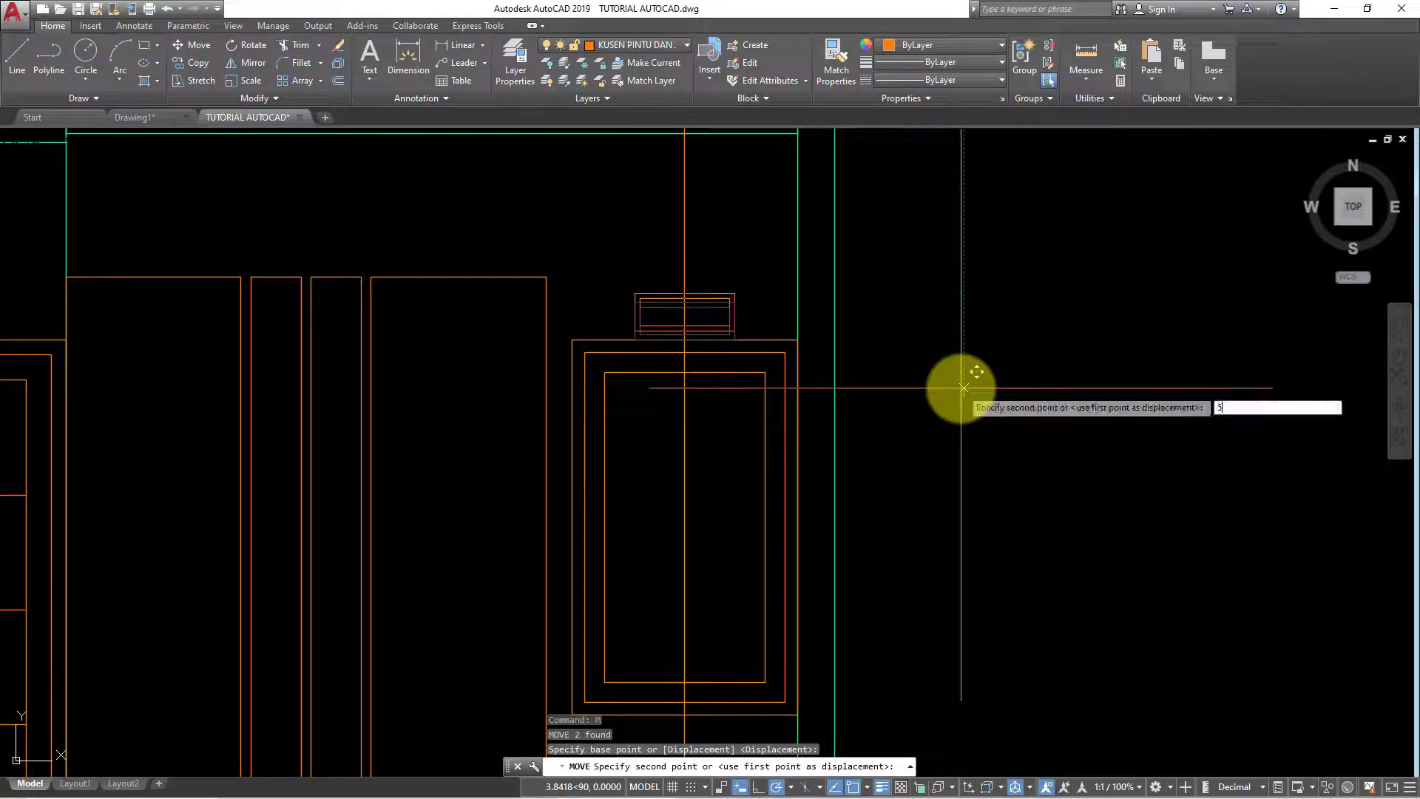
key("Return")
scroll(956, 387, "down", 3)
Copy the small double-outlined rectangle above the left door
scroll(830, 342, "up", 3)
left_click(812, 342)
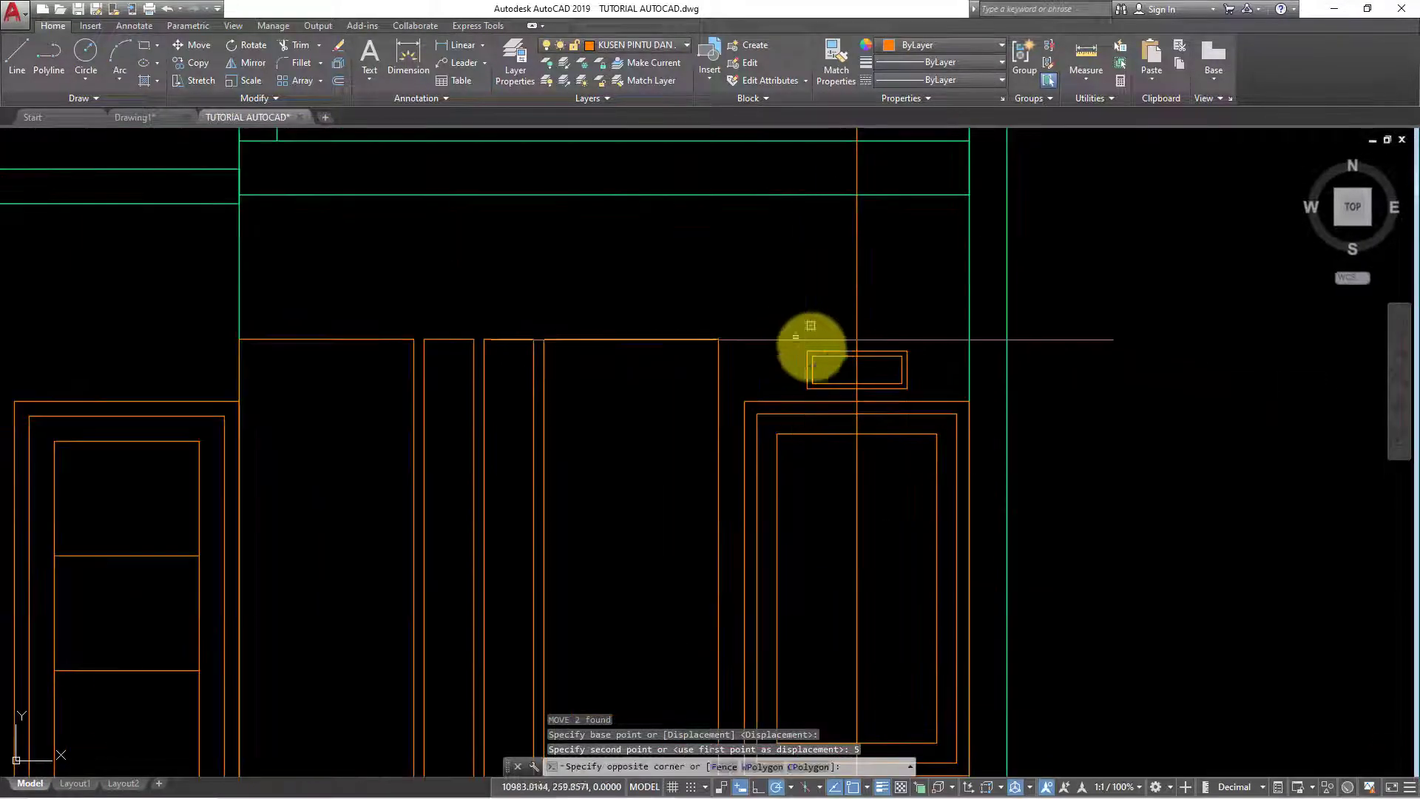
left_click(917, 393)
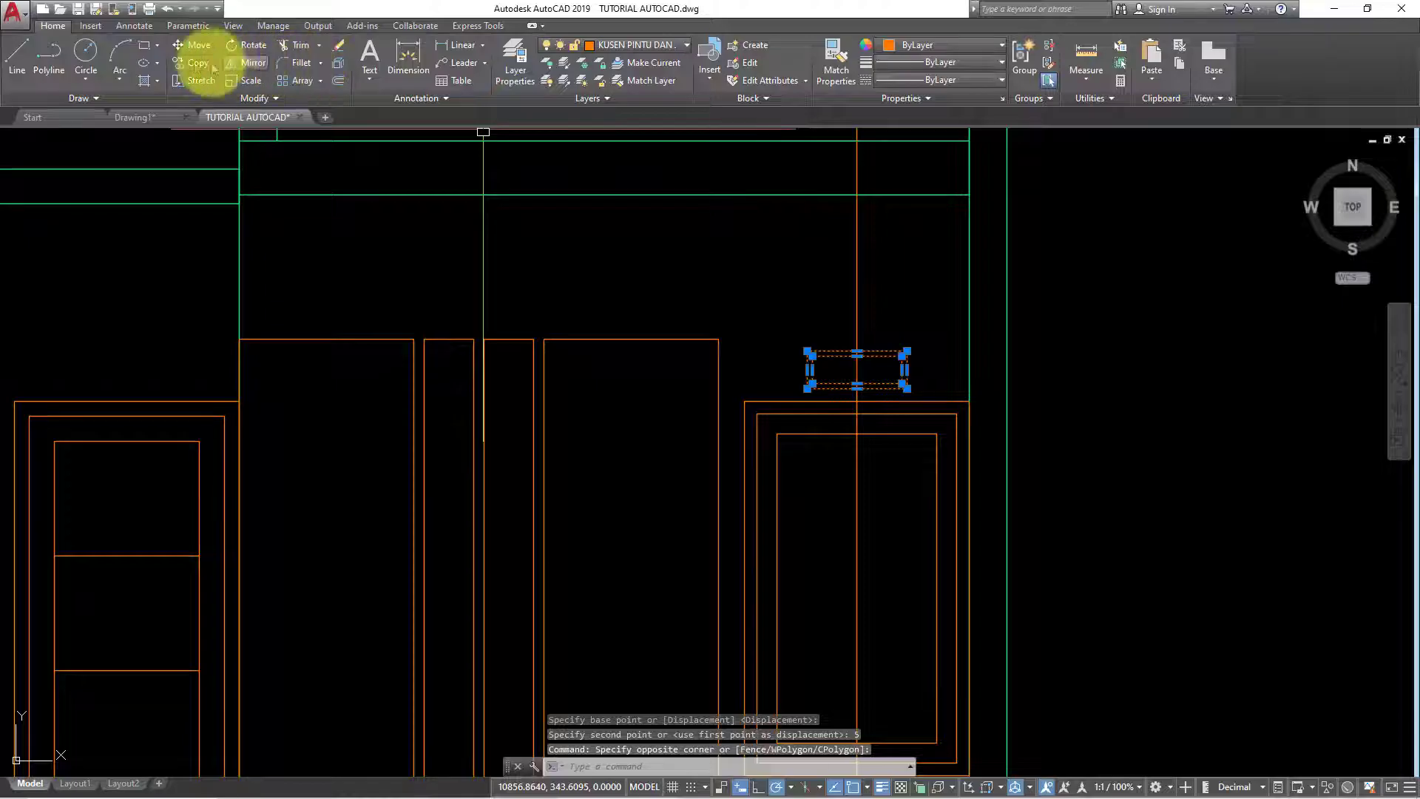
left_click(211, 68)
left_click(857, 401)
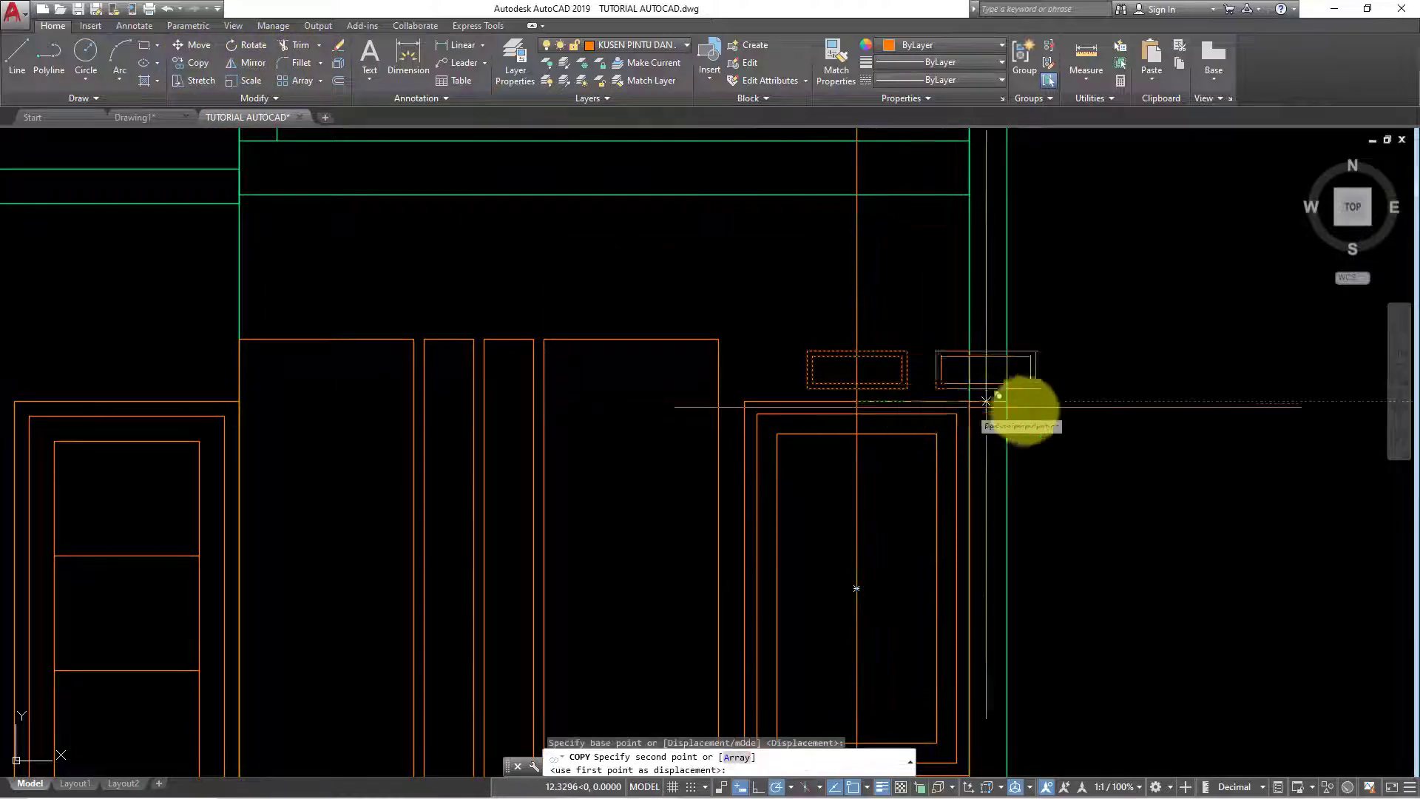
scroll(985, 401, "down", 4)
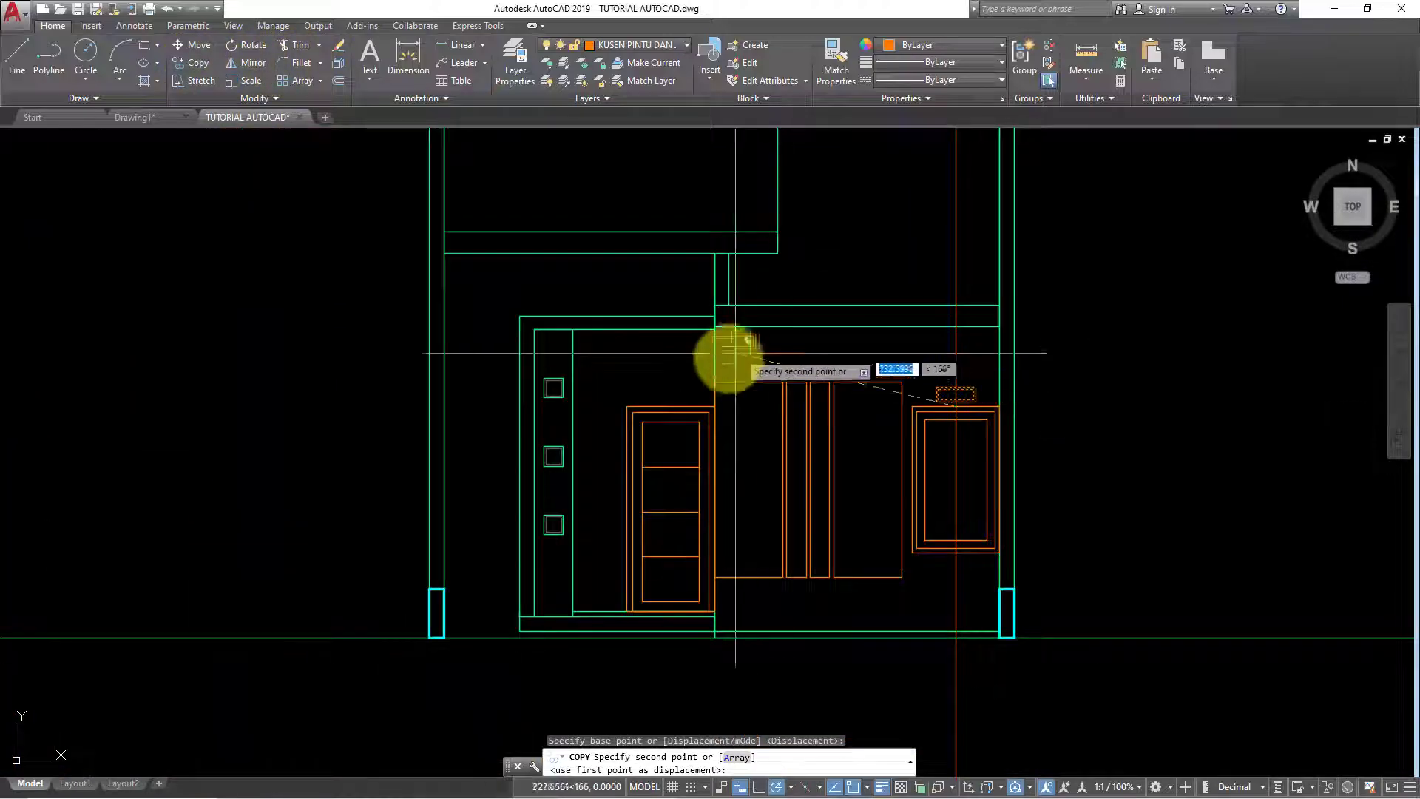
left_click(670, 402)
key("Escape")
Erase the dashed vertical line beside the window
left_click(944, 279)
left_click(920, 248)
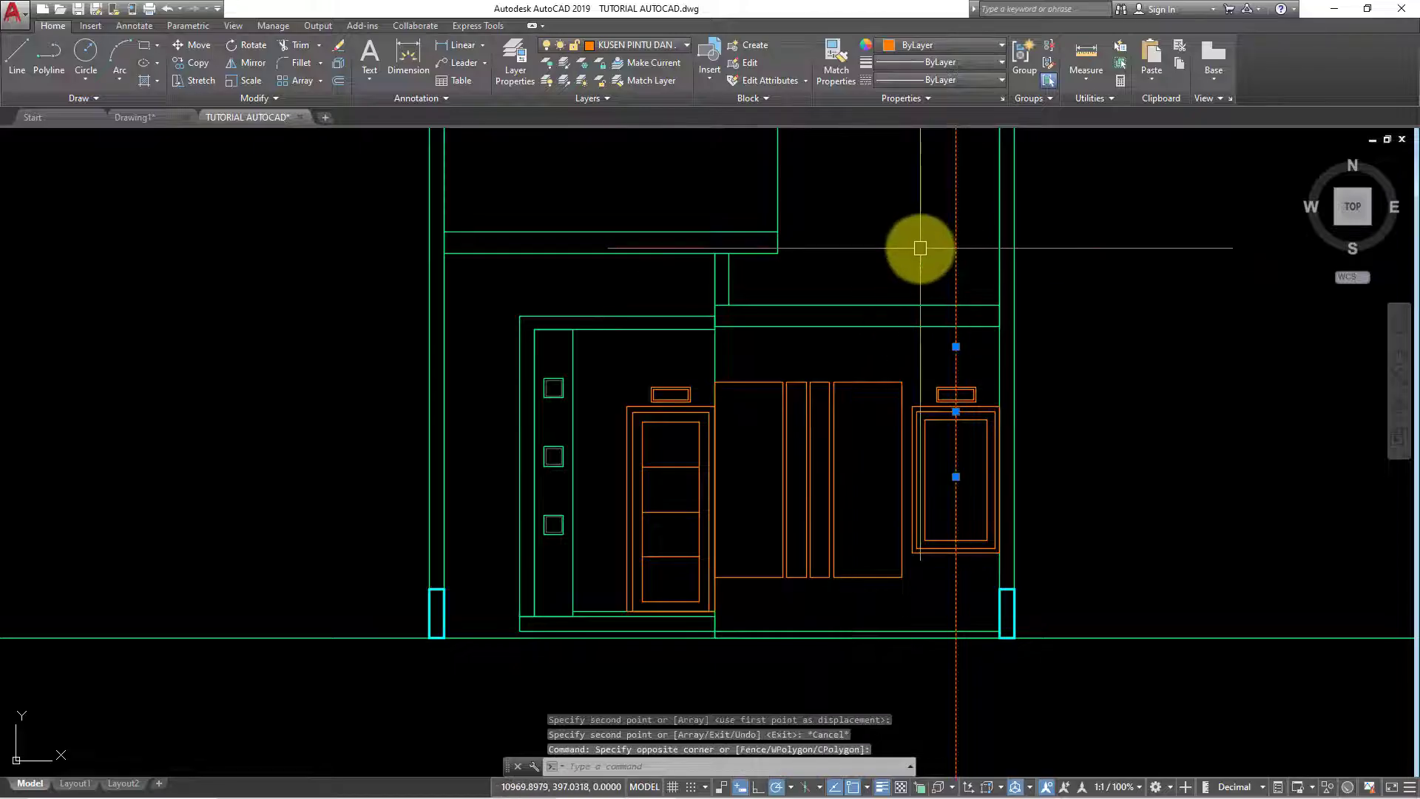
type("e")
key("Return")
scroll(1101, 344, "down", 3)
mouse_move(1134, 371)
middle_mouse_down()
mouse_move(1008, 384)
mouse_move(971, 446)
middle_mouse_up()
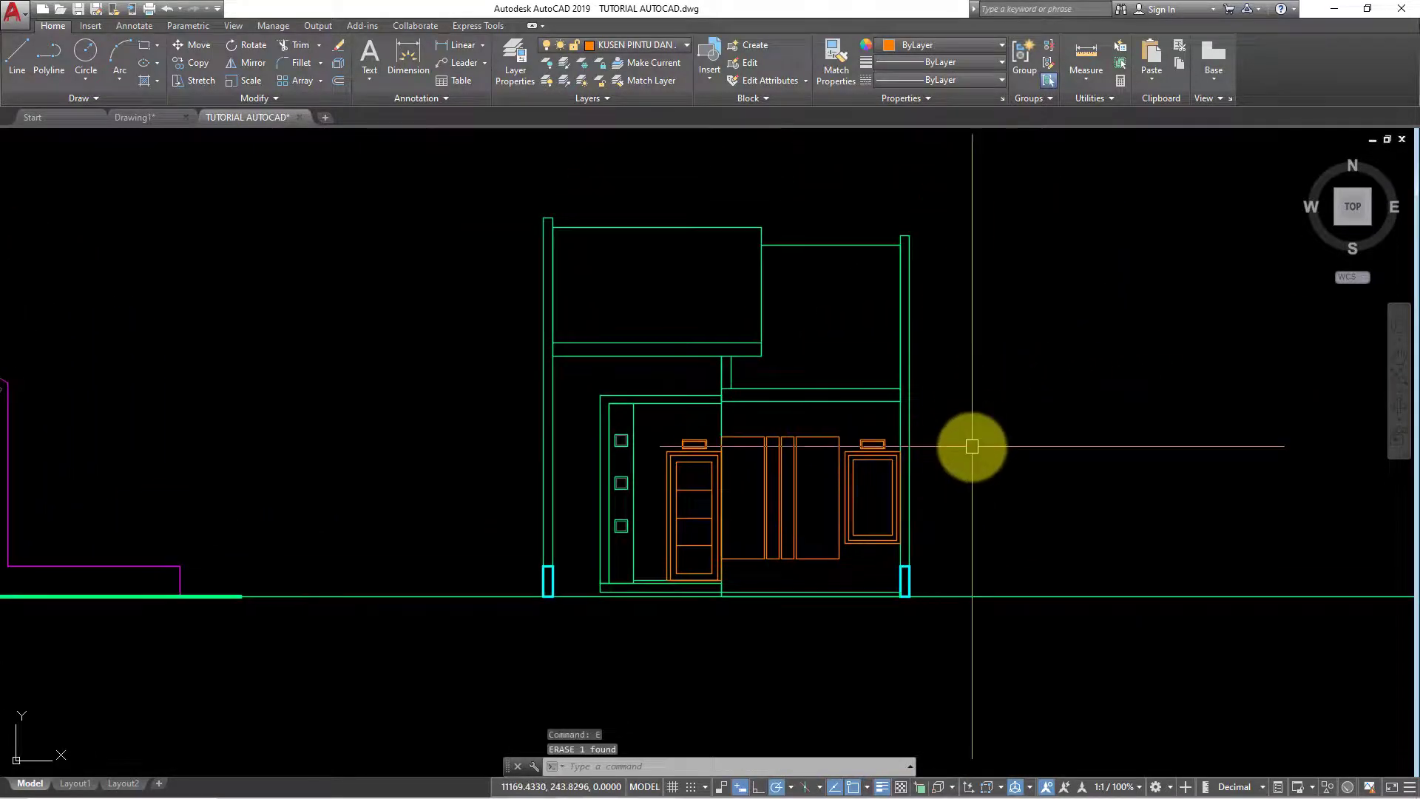
Draw vertical construction lines through both terrace doorway edges in the plan
key("Return")
type("v")
key("Return")
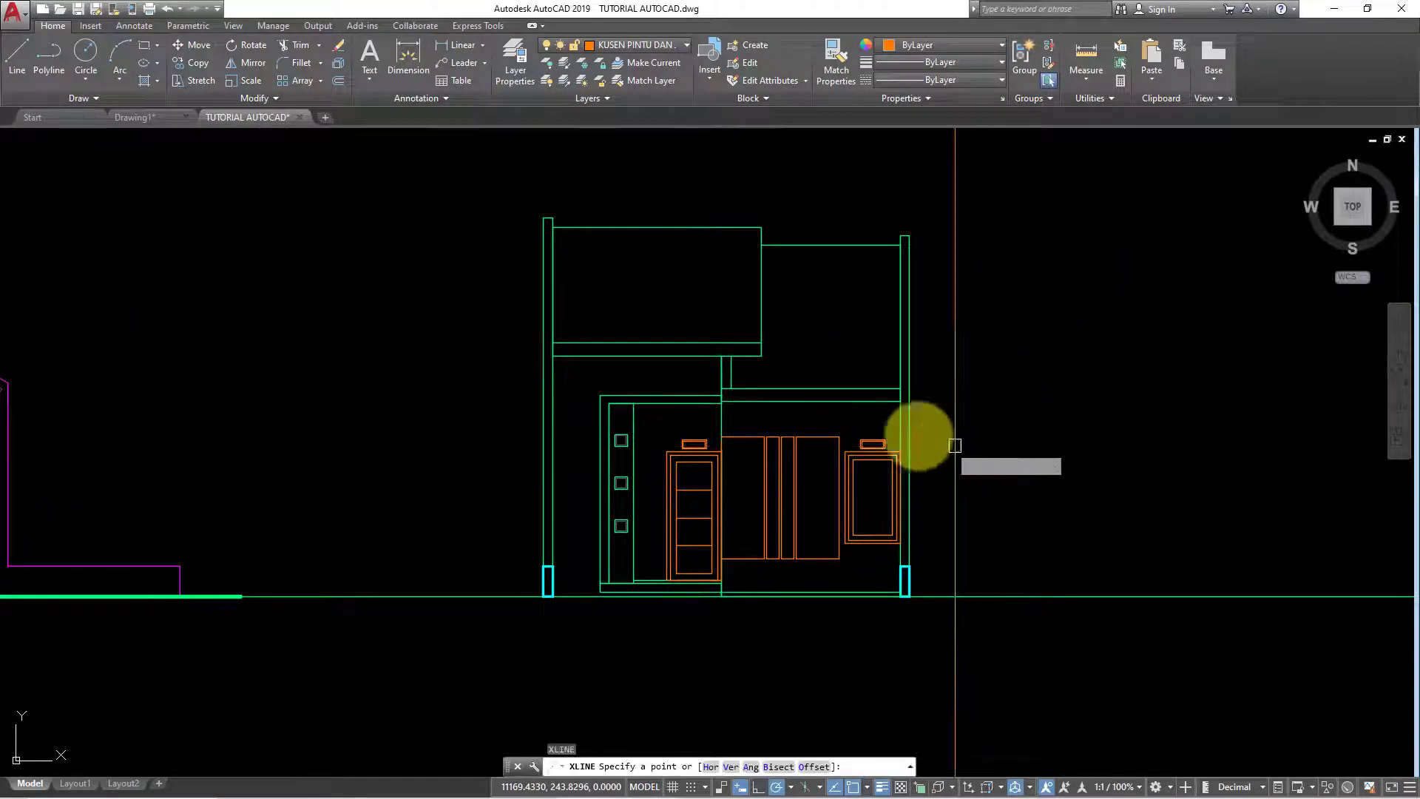
scroll(919, 434, "down", 4)
scroll(850, 222, "up", 4)
scroll(850, 221, "up", 5)
scroll(823, 253, "up", 2)
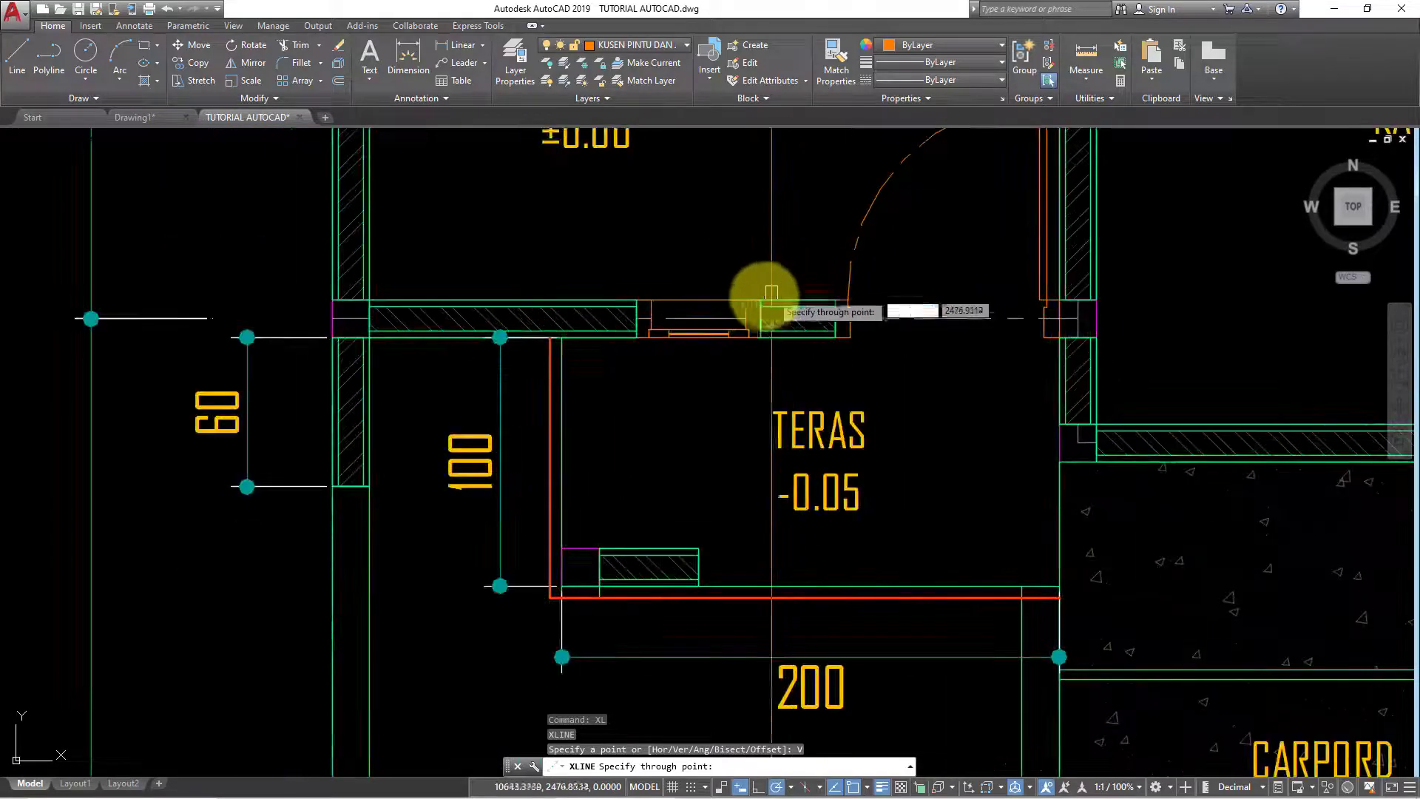
scroll(749, 347, "up", 2)
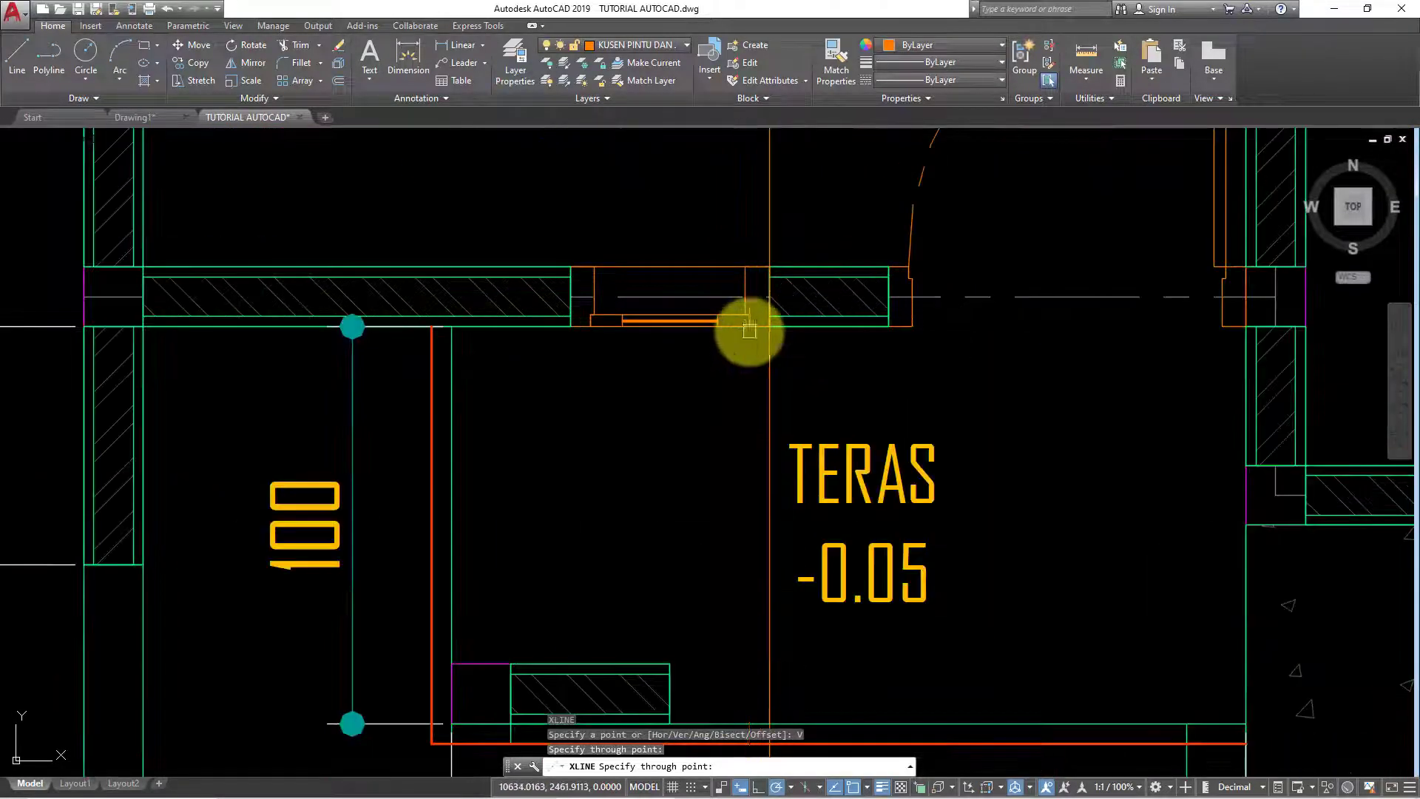
left_click(748, 327)
left_click(588, 327)
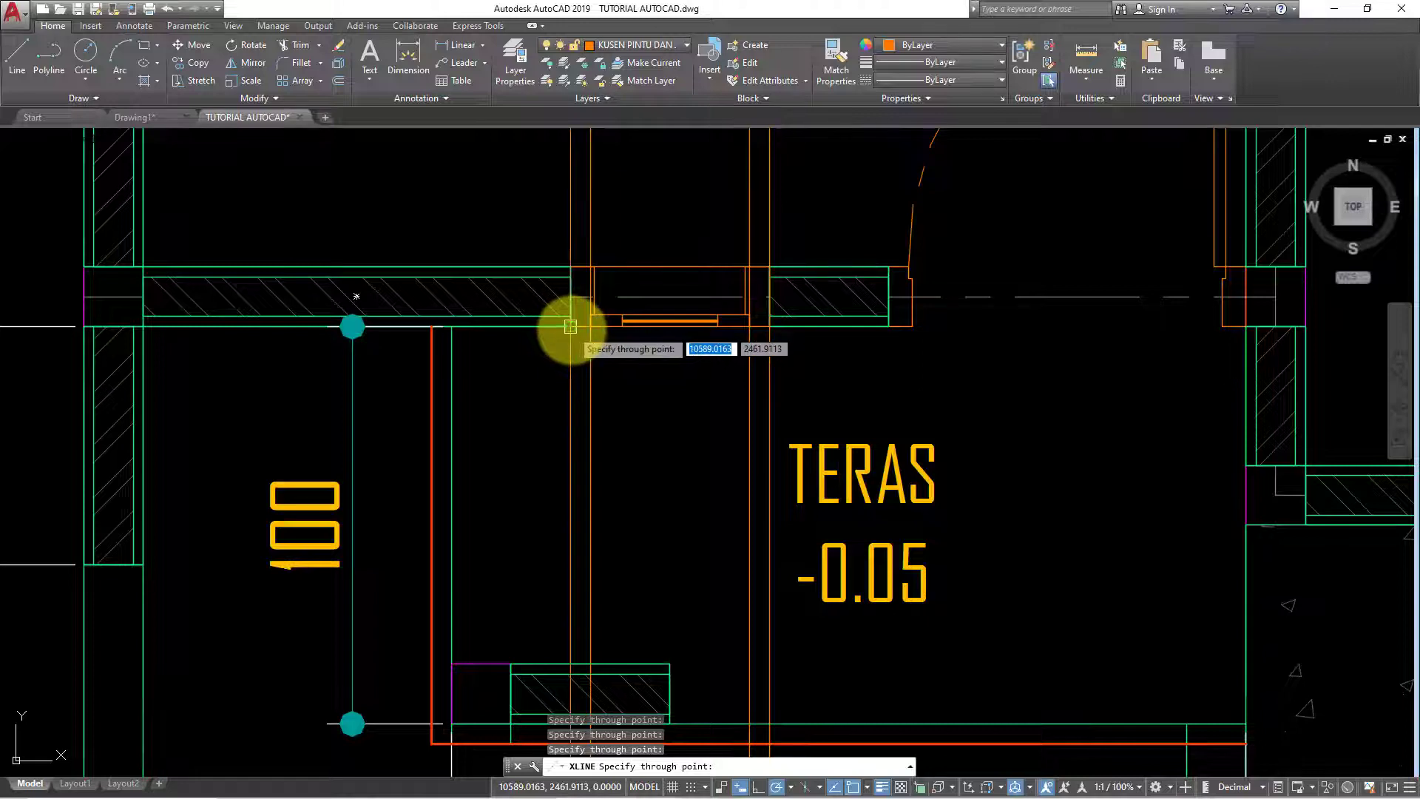
key("Escape")
scroll(659, 403, "down", 4)
scroll(673, 546, "down", 2)
scroll(664, 581, "up", 5)
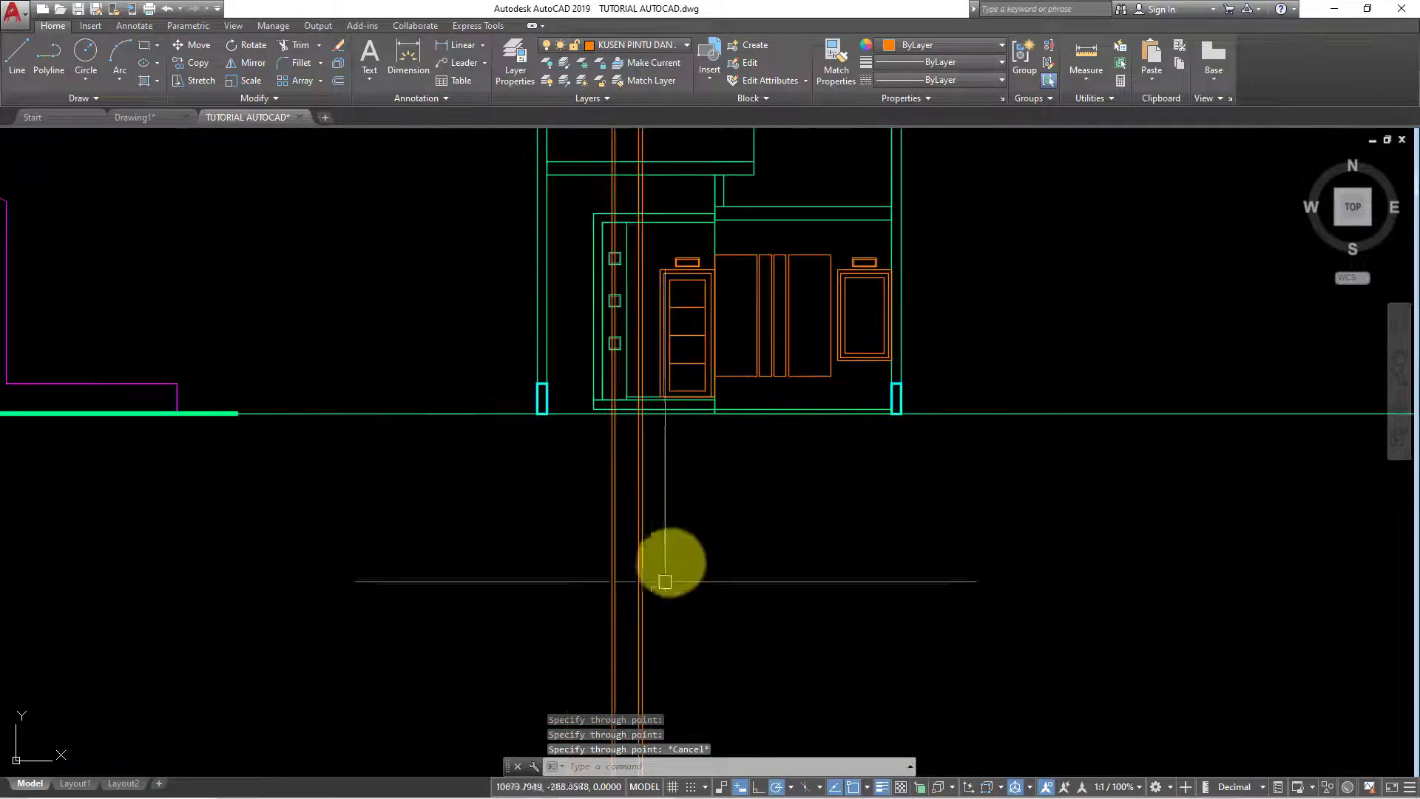
scroll(665, 582, "up", 2)
scroll(687, 443, "up", 1)
key("Escape")
type("XL")
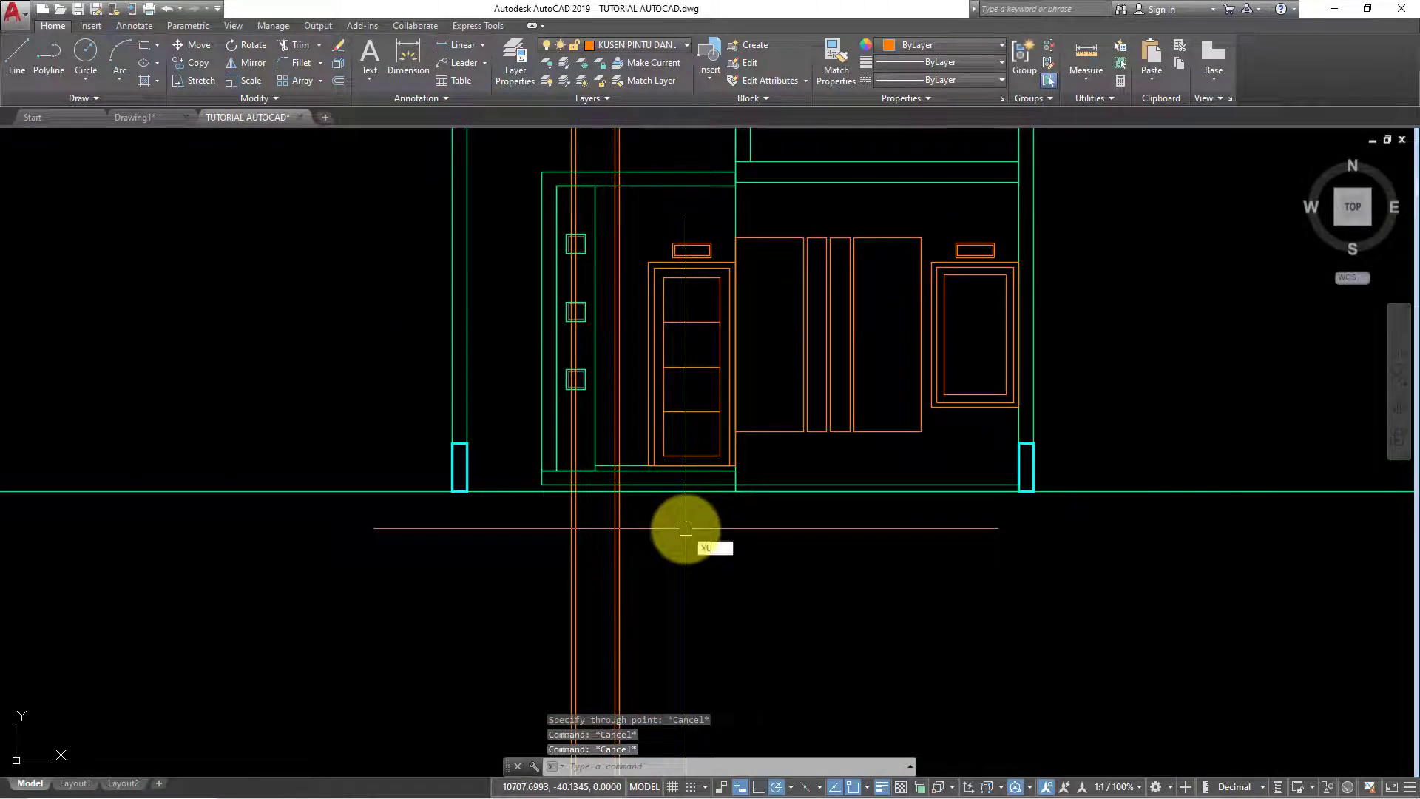
Draw a horizontal construction line across the elevation
key("Return")
type("H")
key("Return")
scroll(646, 406, "up", 4)
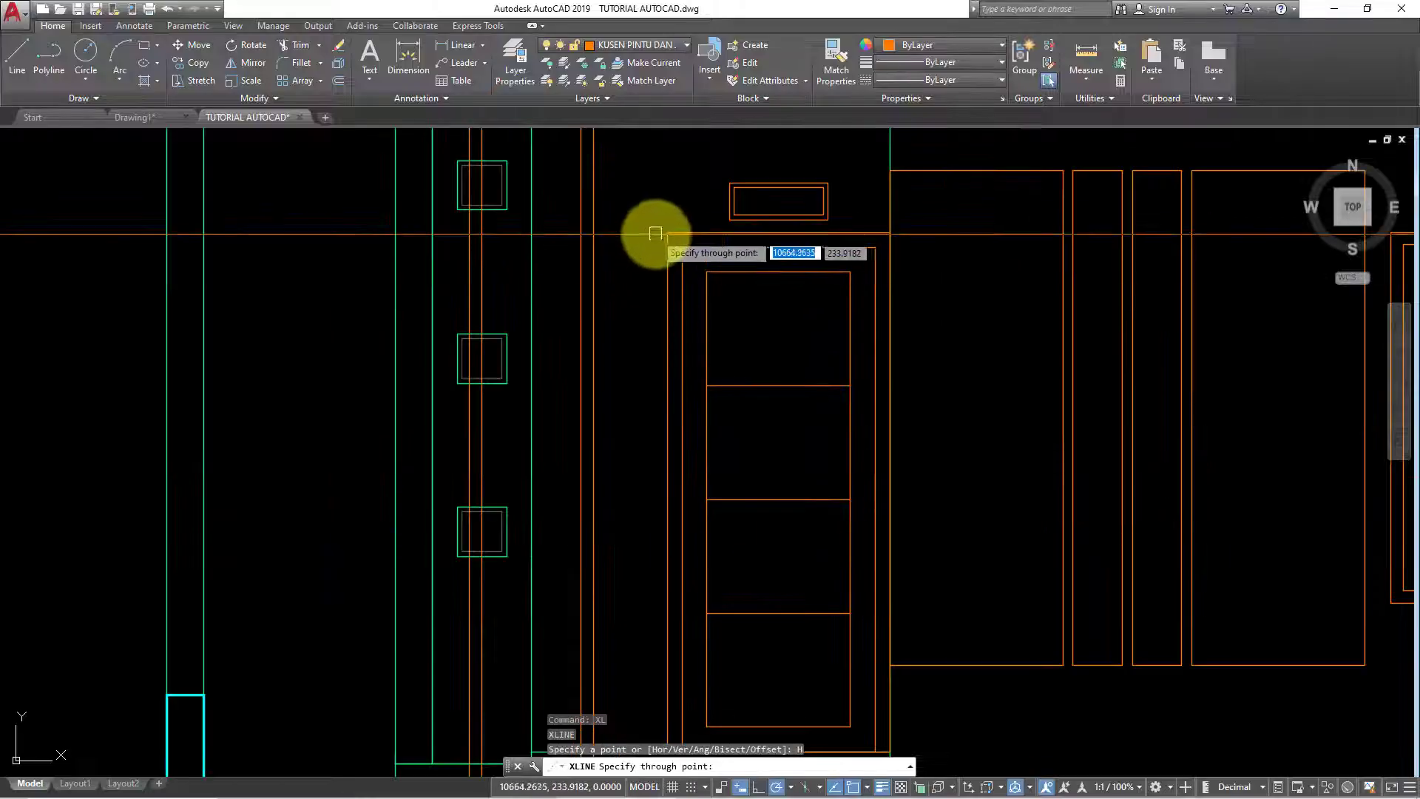
key("Escape")
scroll(673, 491, "down", 5)
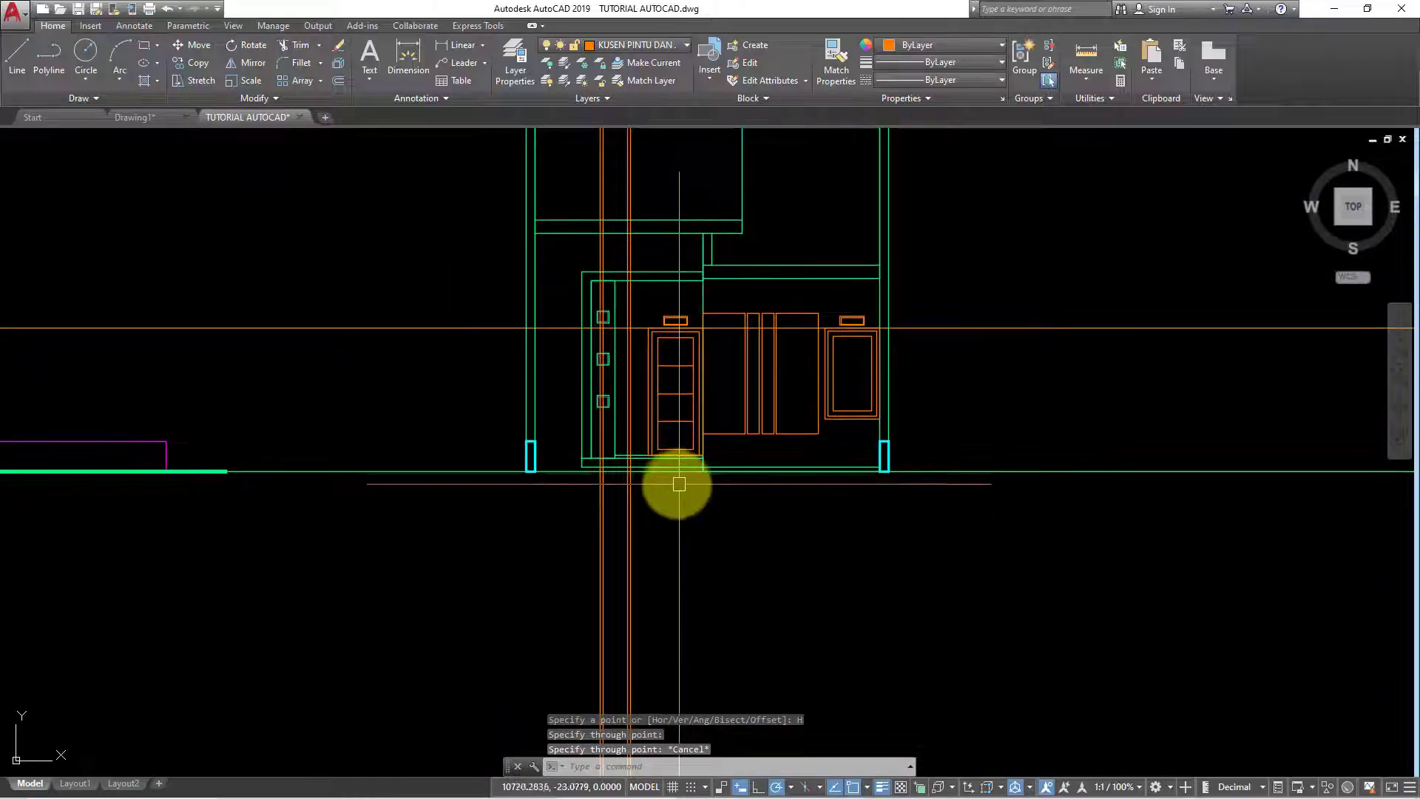
scroll(680, 503, "up", 2)
Offset the horizontal construction line 180 units downward
type("o")
key("Return")
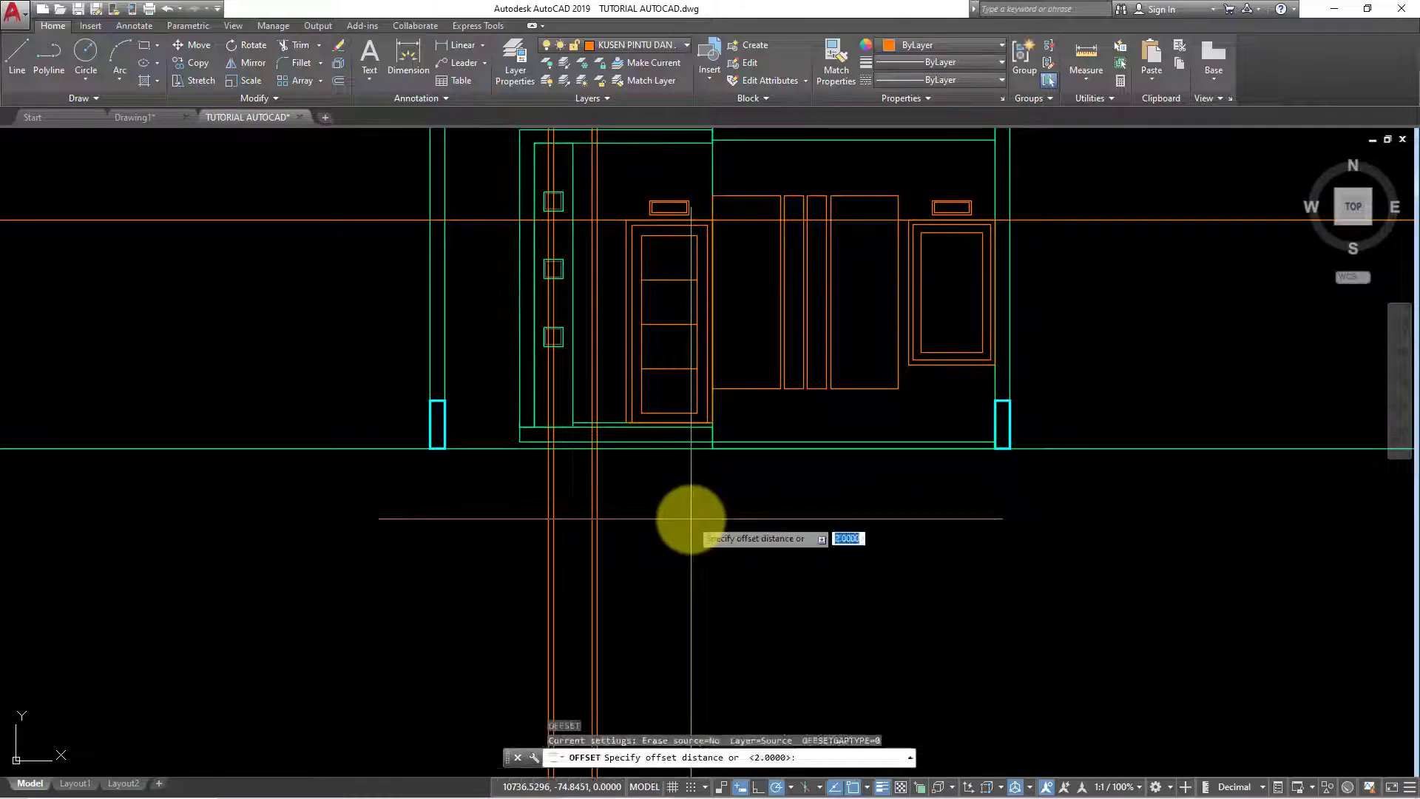
type("0")
key("Return")
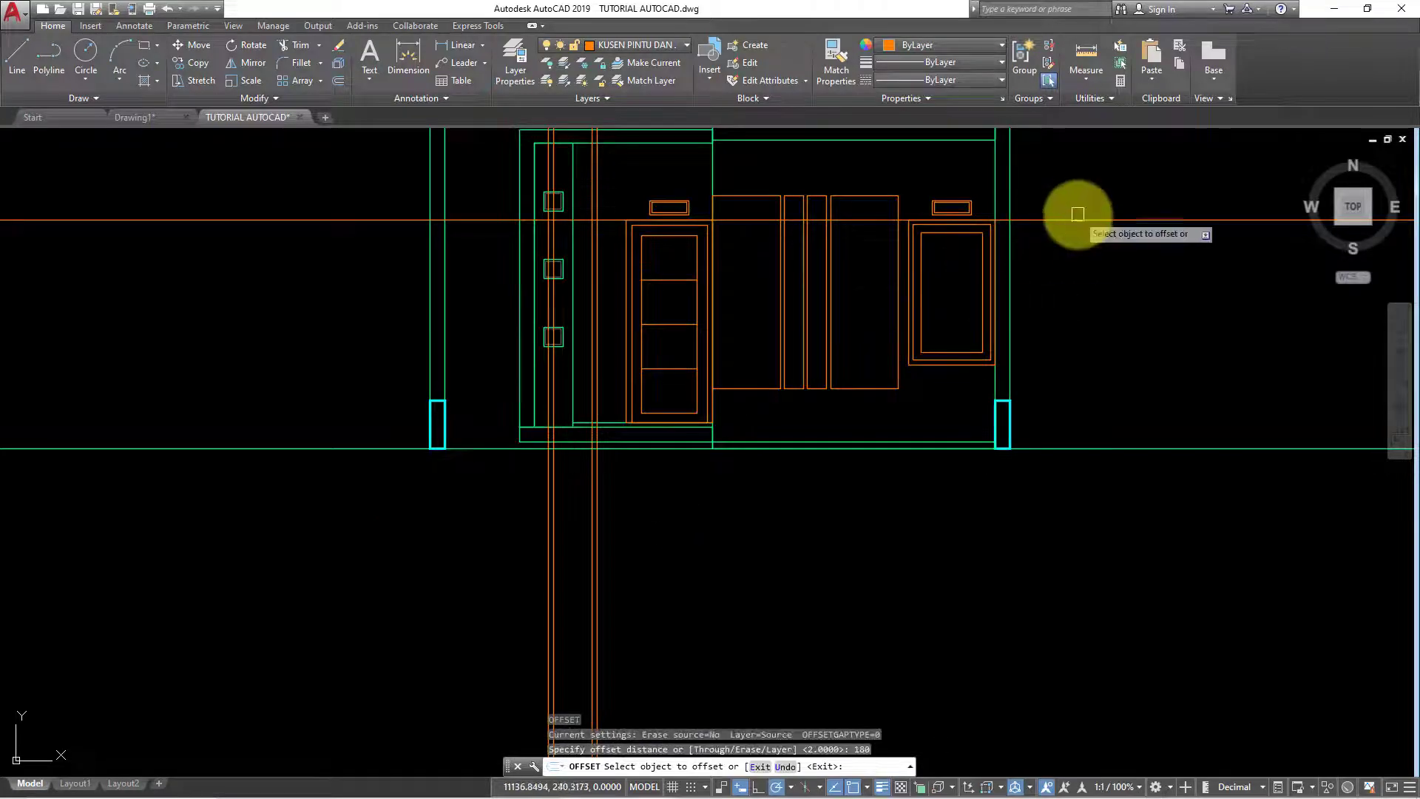
left_click(1091, 221)
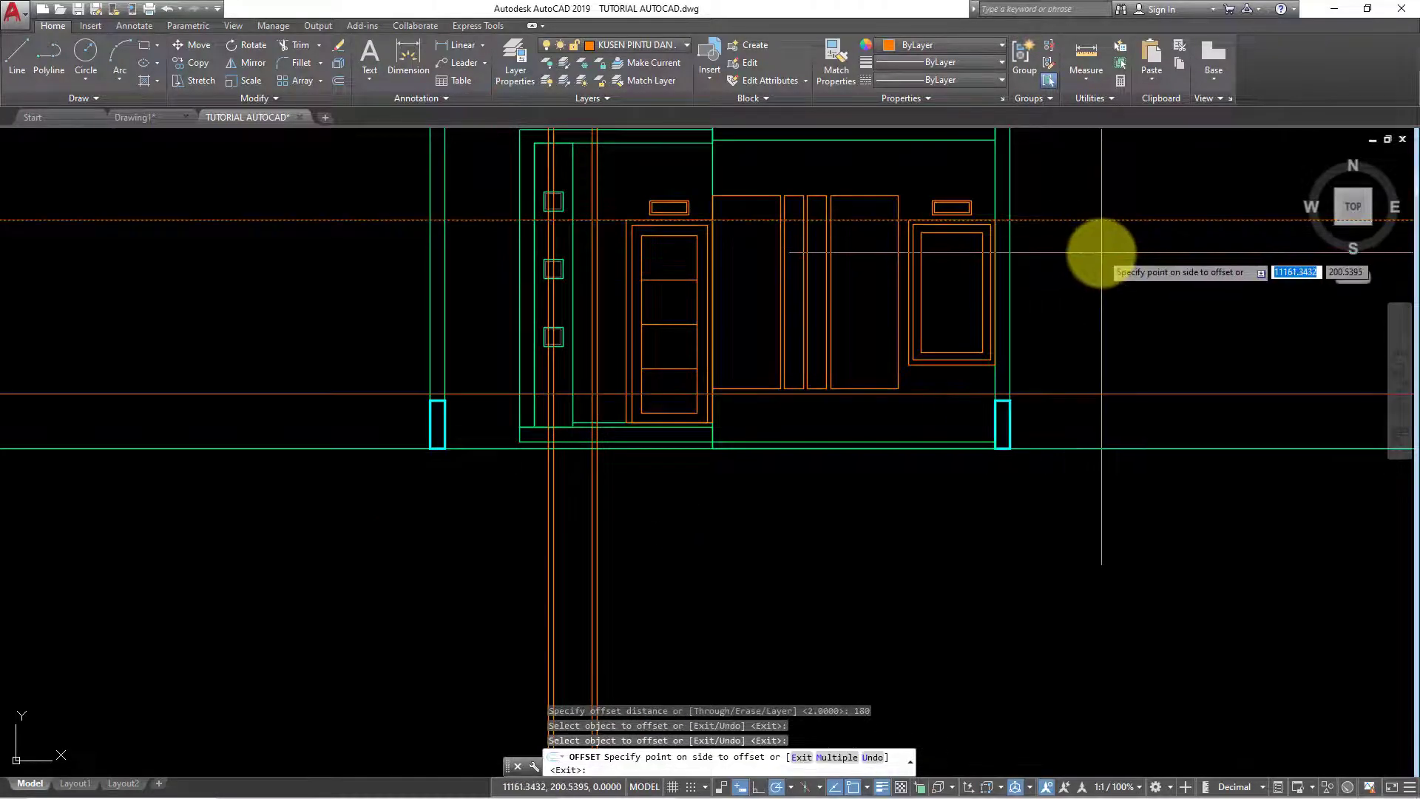
left_click(1093, 251)
key("Escape")
scroll(604, 443, "up", 2)
middle_click_drag(666, 477, 670, 506)
Offset horizontal guide lines by 6 units above and below
key("Return")
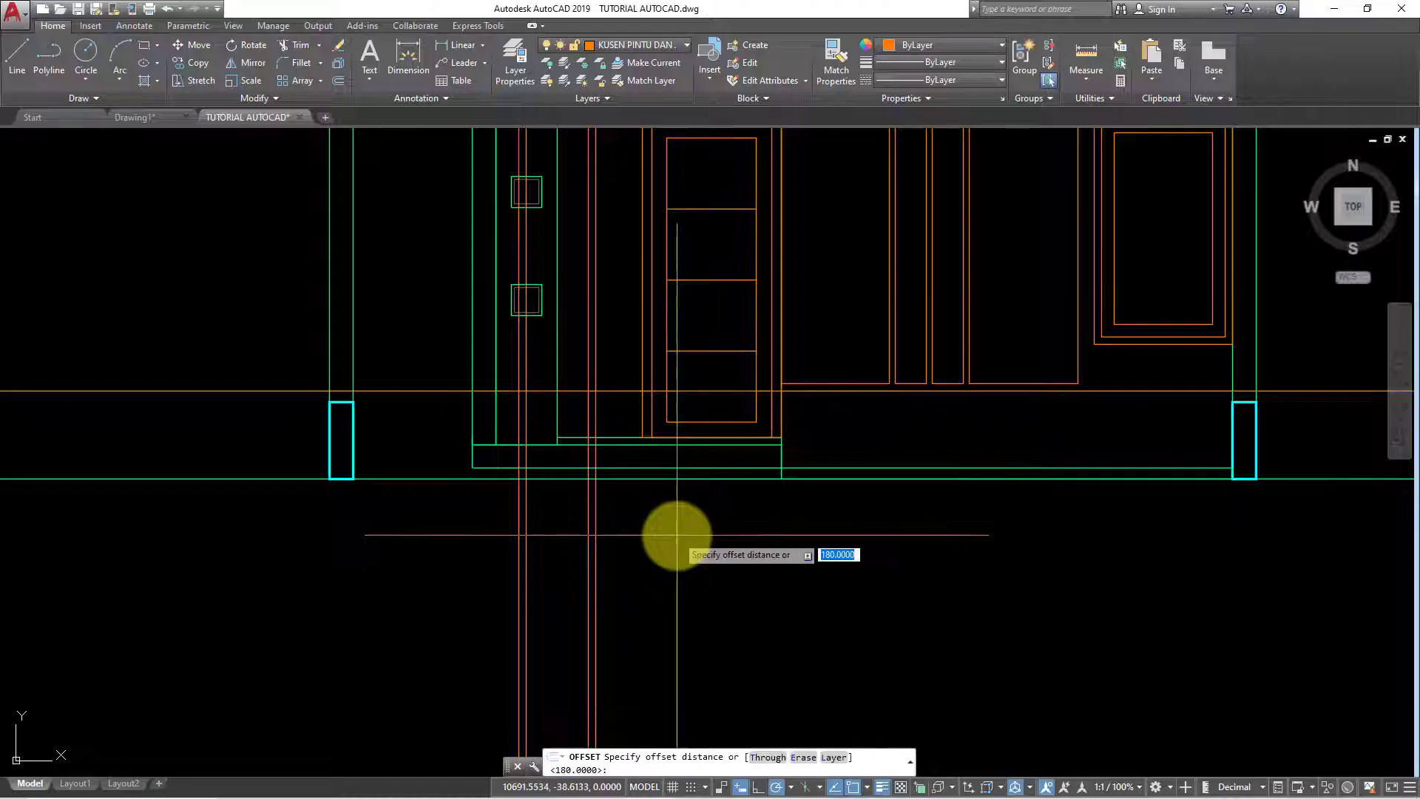
type("6")
key("Return")
scroll(641, 440, "up", 2)
left_click(613, 361)
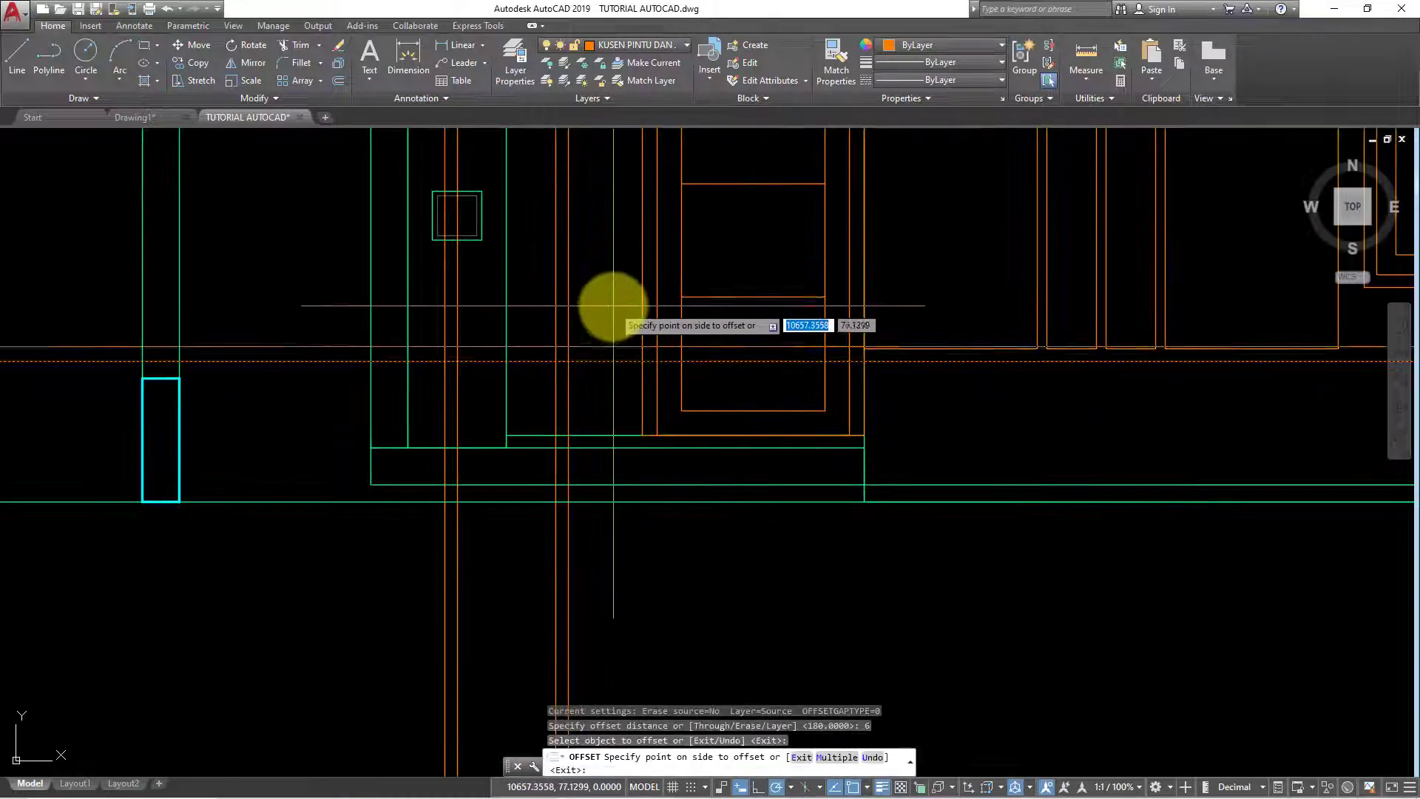
left_click(612, 309)
scroll(612, 577, "down", 2)
scroll(612, 412, "down", 2)
scroll(614, 313, "down", 1)
left_click(615, 313)
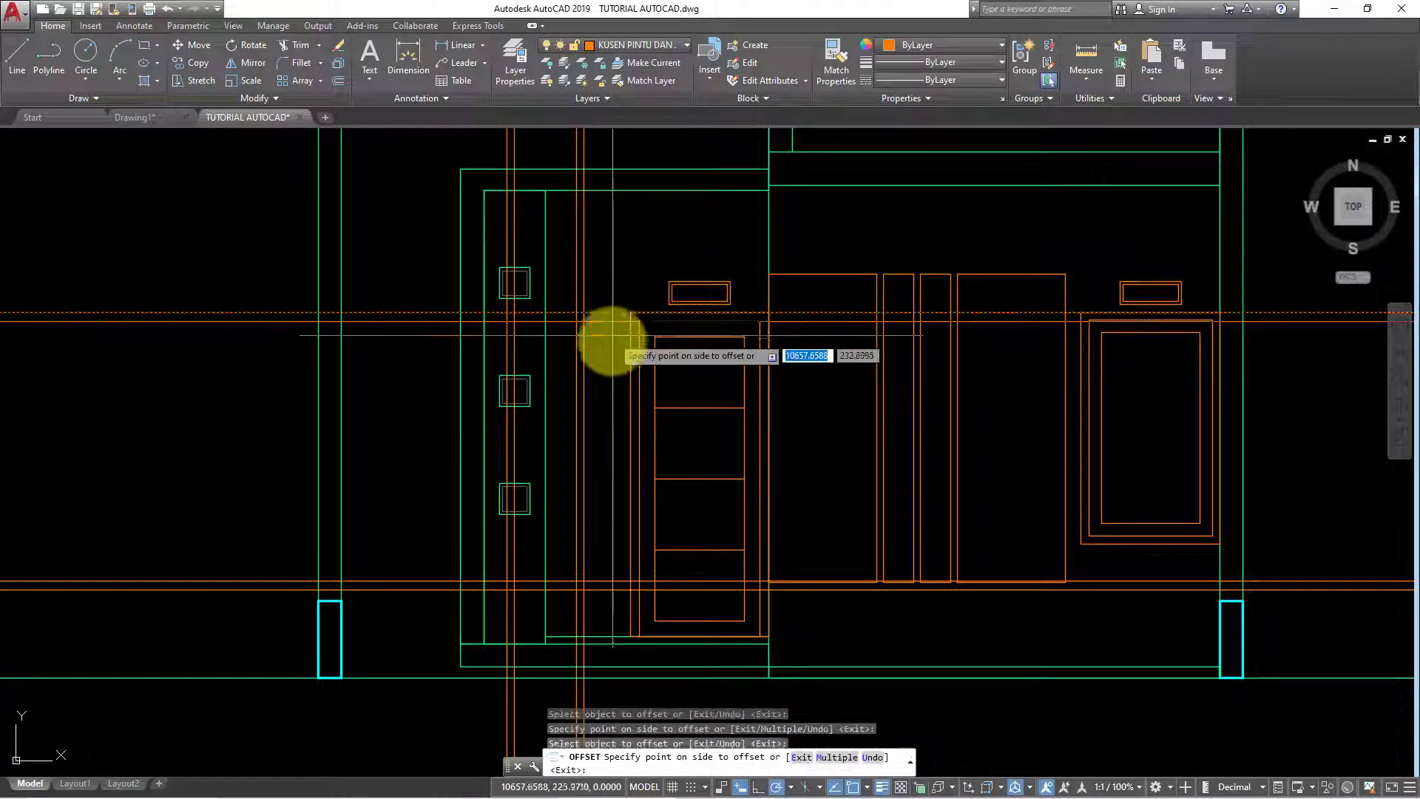
left_click(618, 363)
key("Escape")
type("OF")
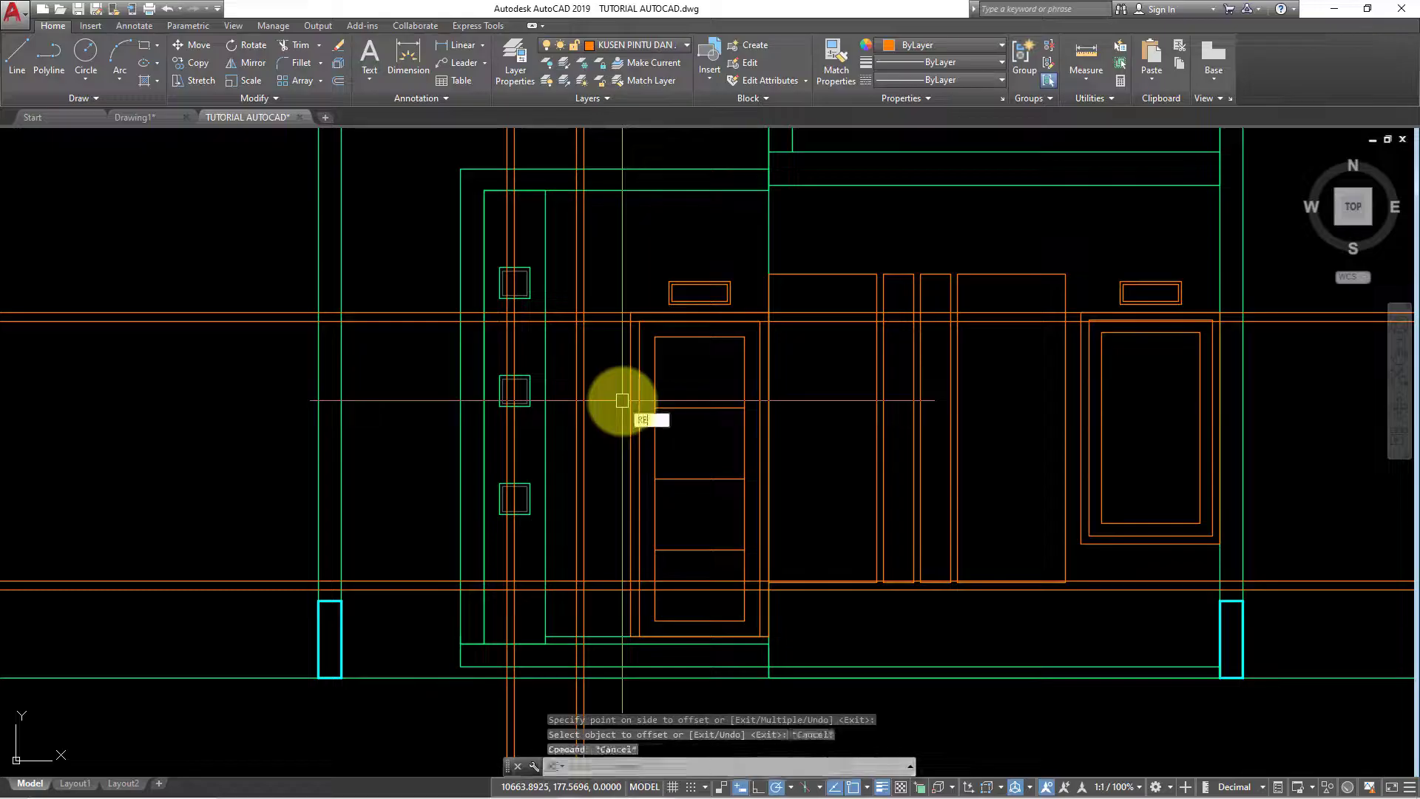
type("c")
key("Return")
Draw two rectangles outlining the narrow door frame beside the small windows
left_click(516, 319)
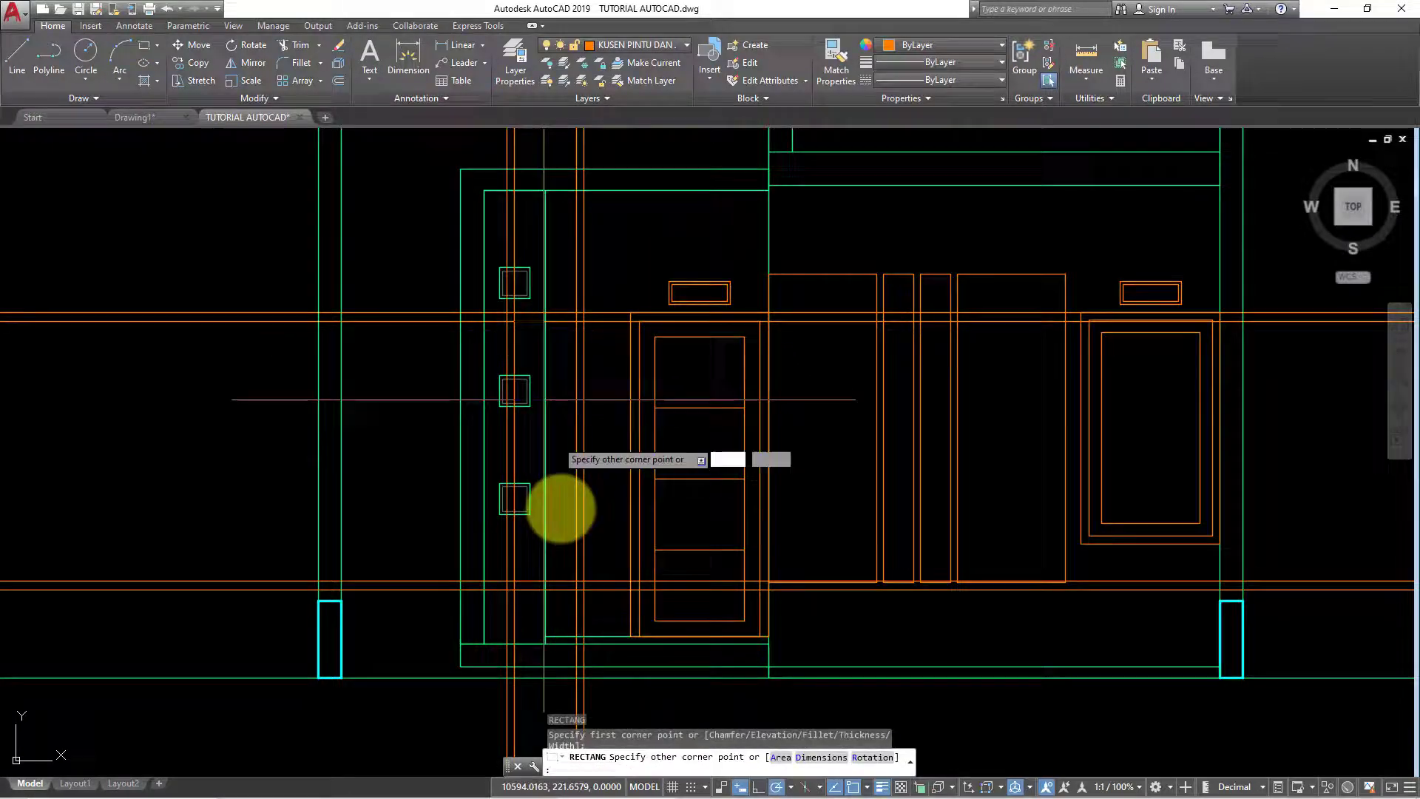
left_click(567, 559)
key("Return")
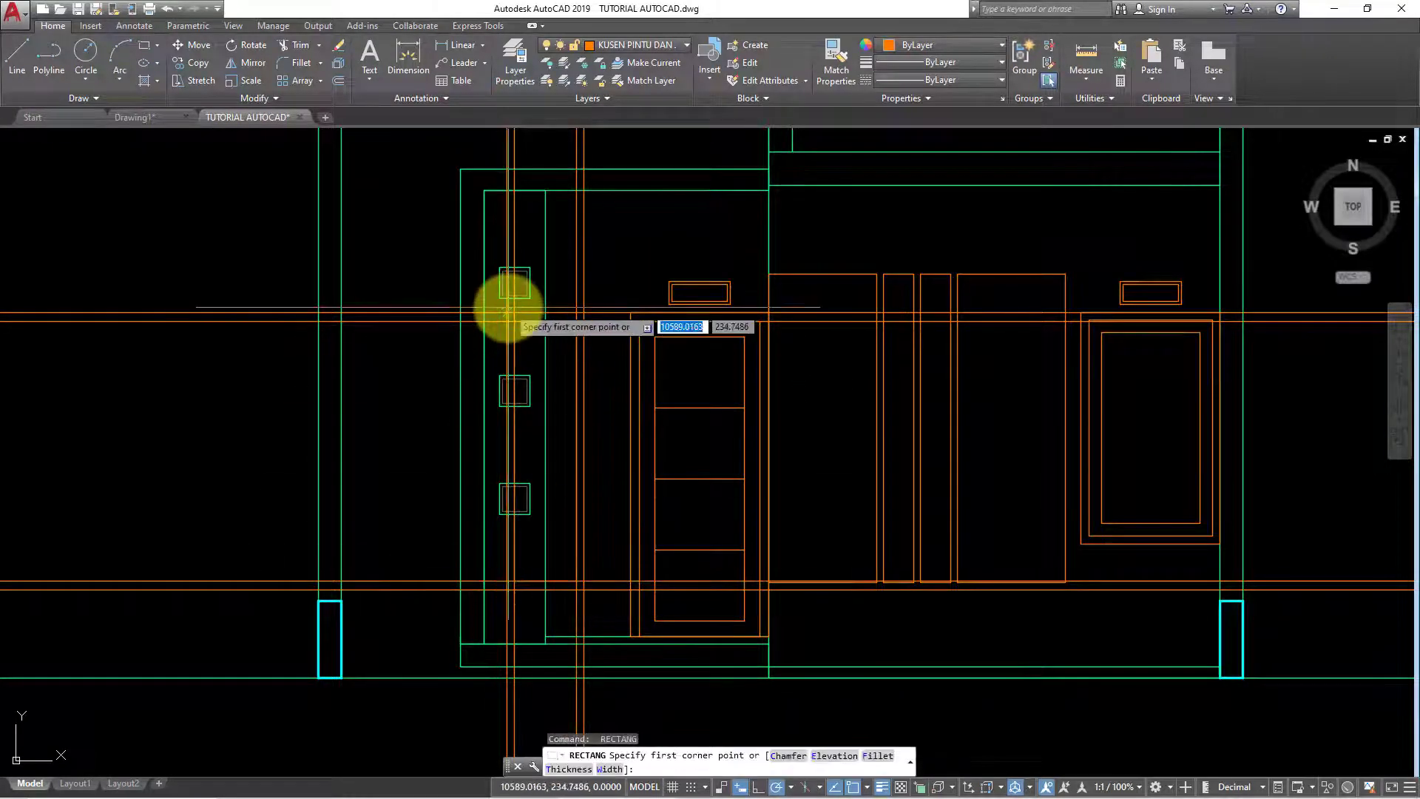
left_click(507, 314)
left_click(597, 589)
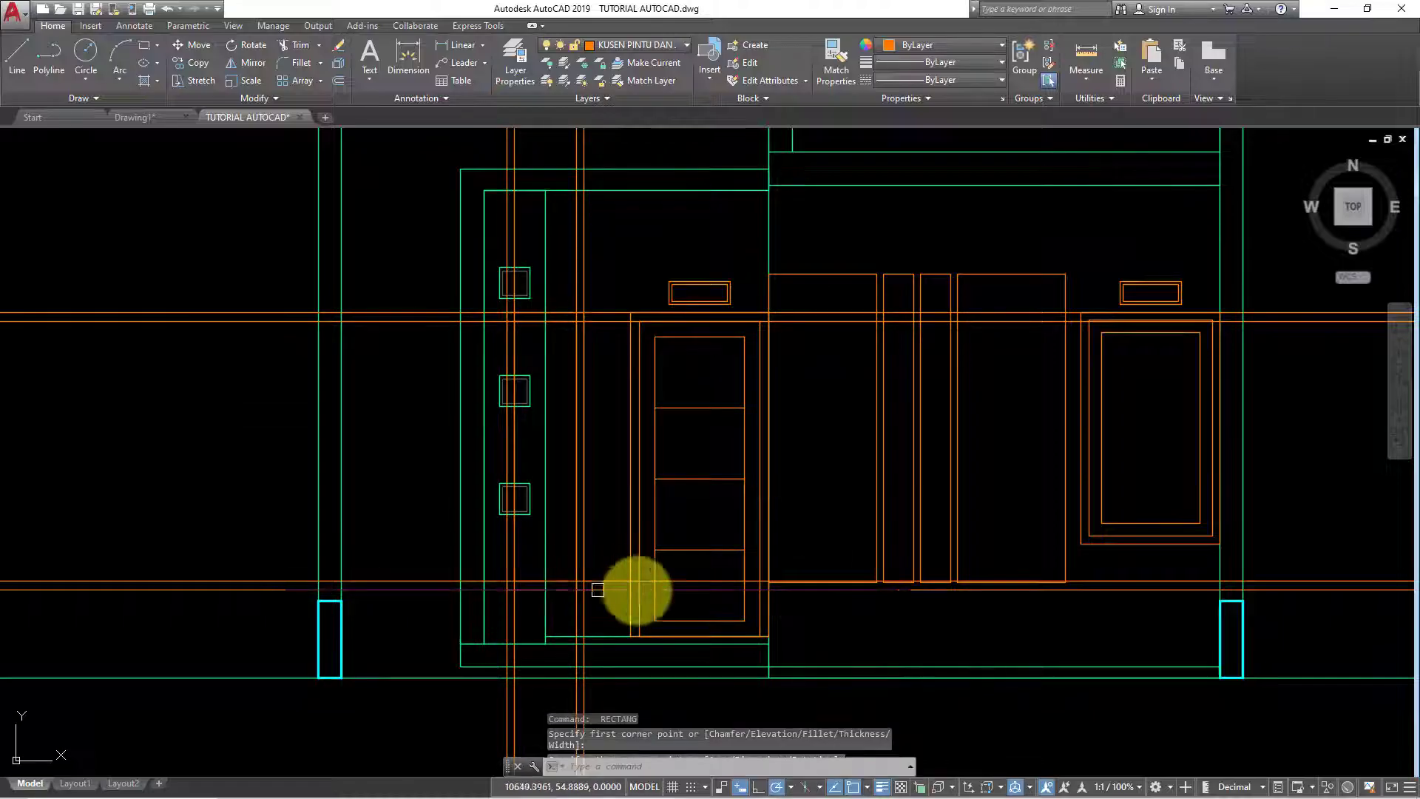
Erase the horizontal and vertical construction lines around the frame
left_click(140, 281)
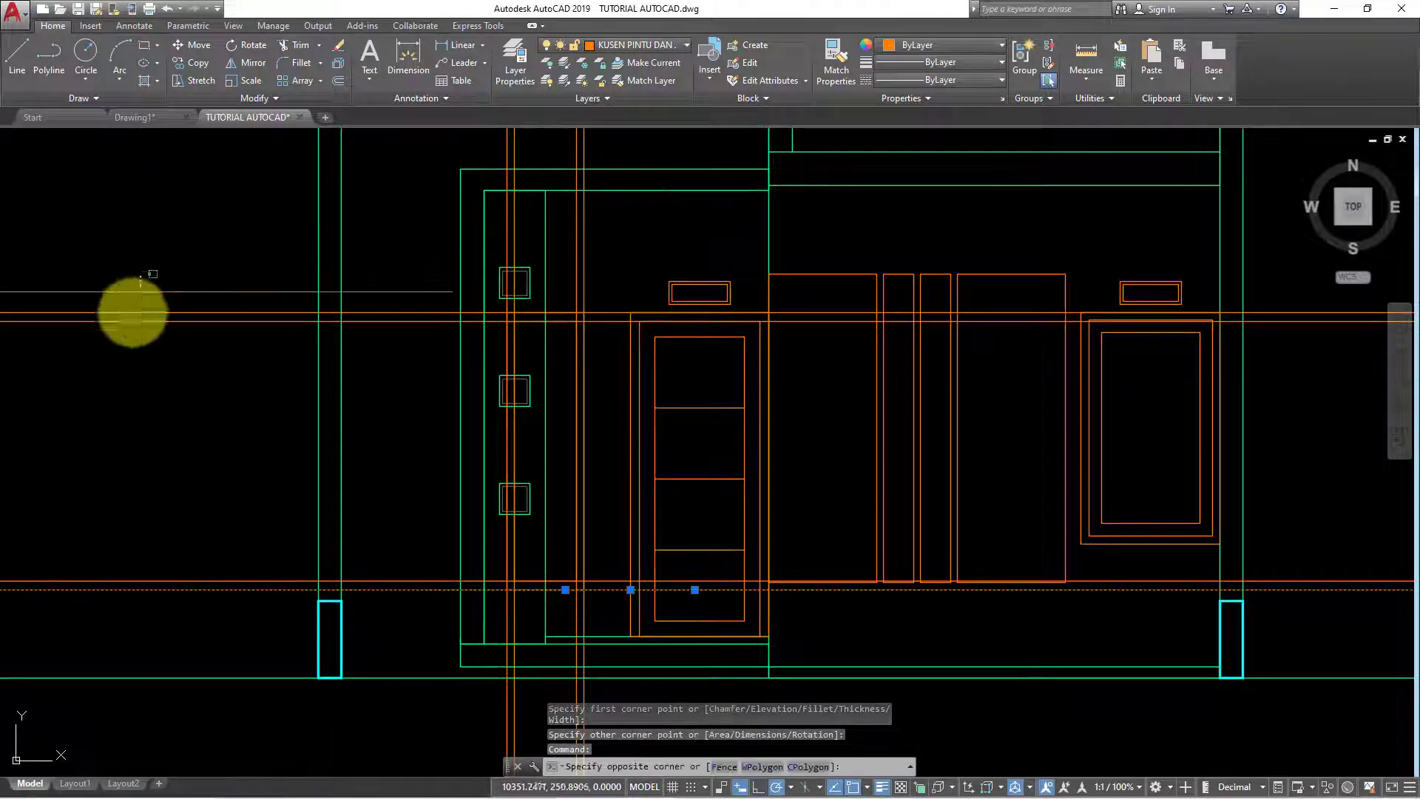
left_click(165, 422)
type("E")
key("Return")
mouse_move(584, 315)
middle_mouse_down()
mouse_move(568, 385)
mouse_move(596, 385)
middle_mouse_up()
key("Return")
left_click(434, 247)
left_click(573, 428)
key("Return")
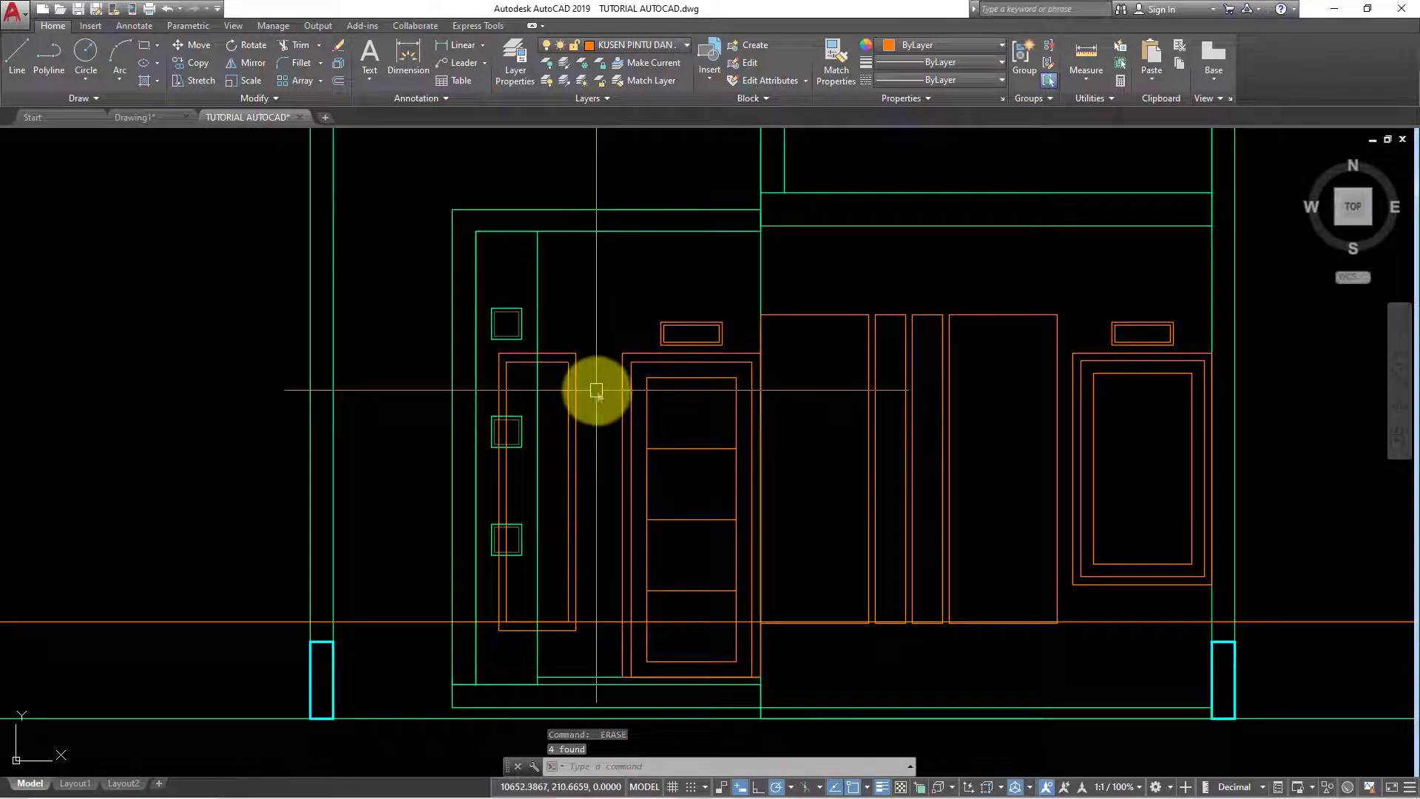
Offset the door-frame rectangle 7 units inward, then select the three frame rectangles
type("O")
key("Return")
type("7")
key("Return")
scroll(564, 365, "up", 4)
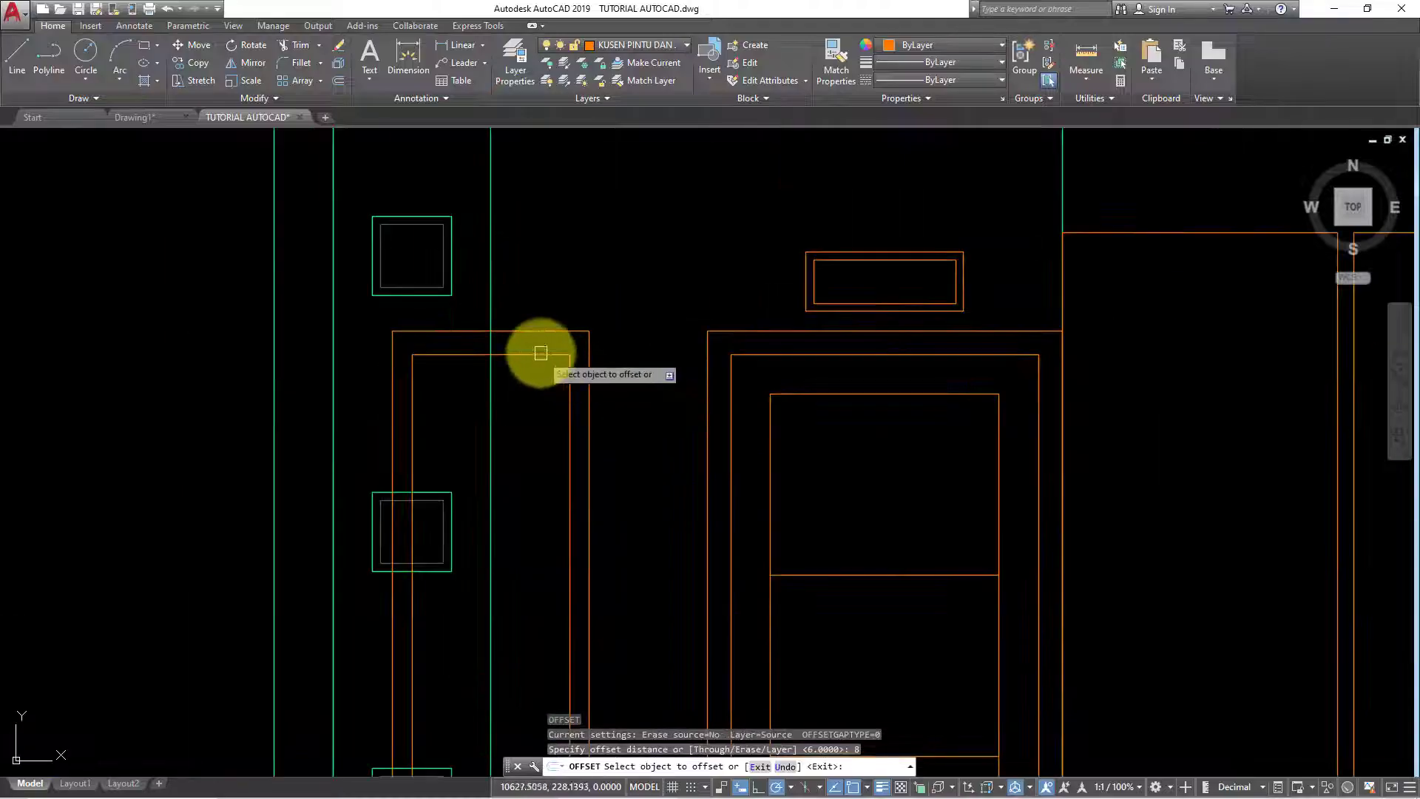
left_click(539, 355)
left_click(537, 402)
middle_click_drag(553, 306, 553, 298)
key("Escape")
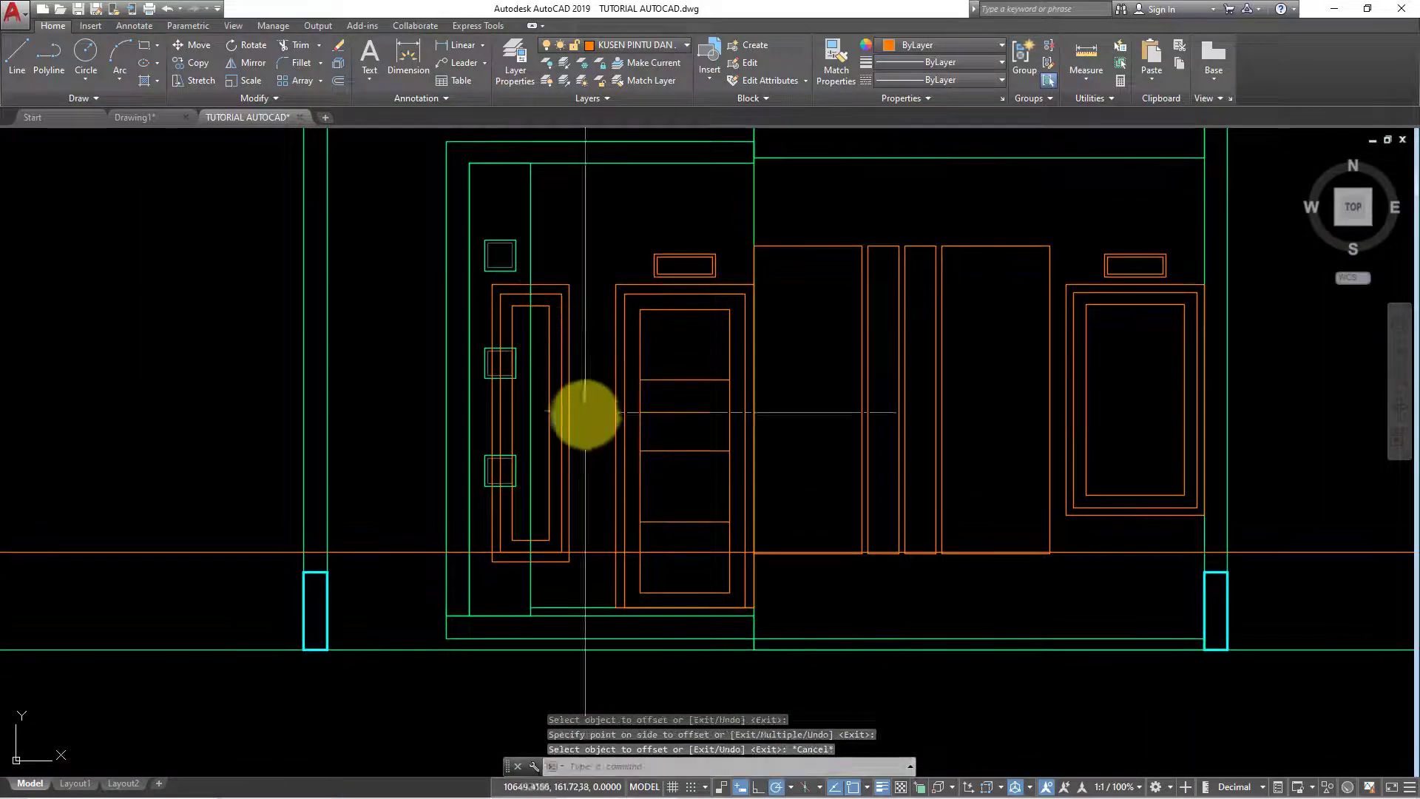
left_click(584, 410)
left_click(543, 372)
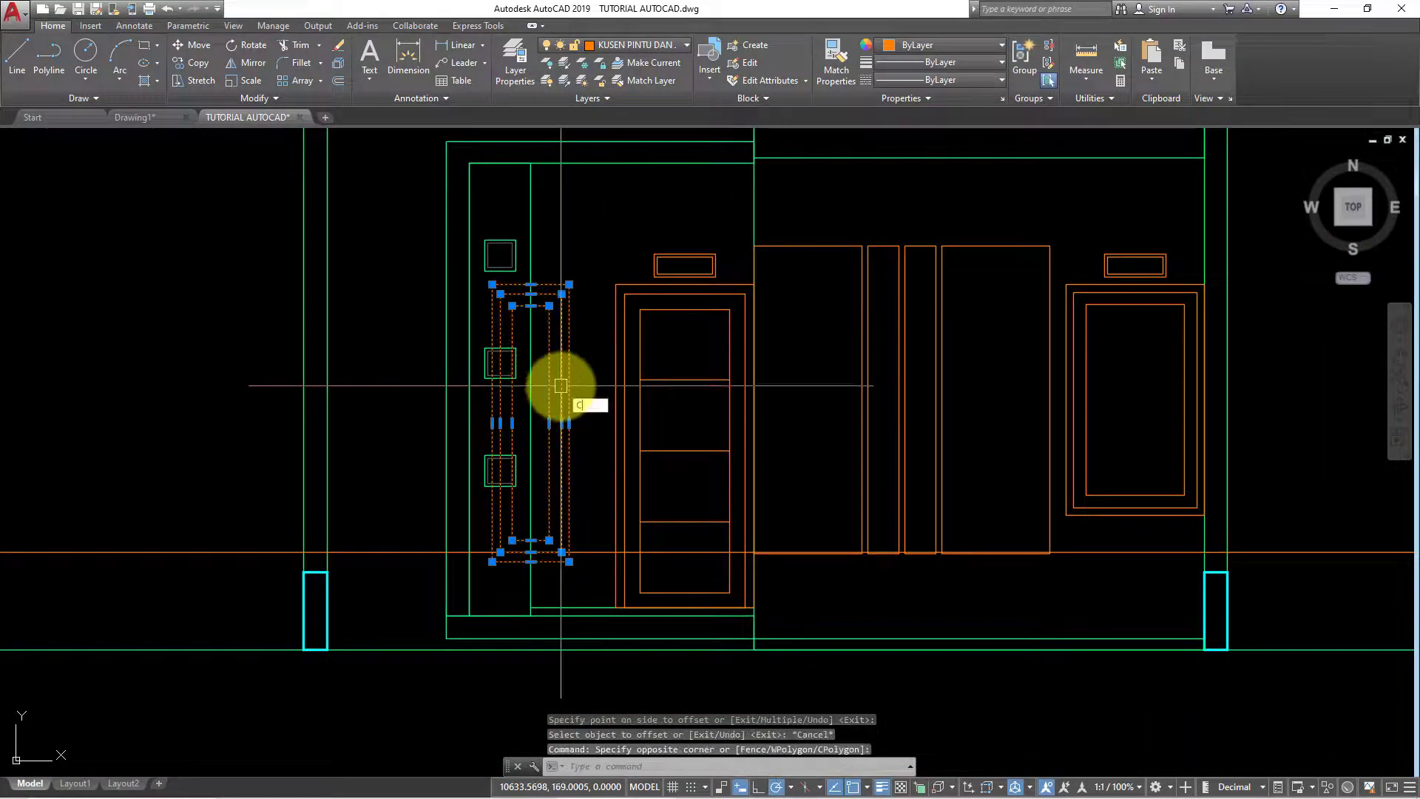
Copy the three door-frame rectangles to a spot below the elevations
type("o")
key("Return")
left_click(560, 385)
scroll(560, 385, "down", 5)
scroll(680, 333, "down", 3)
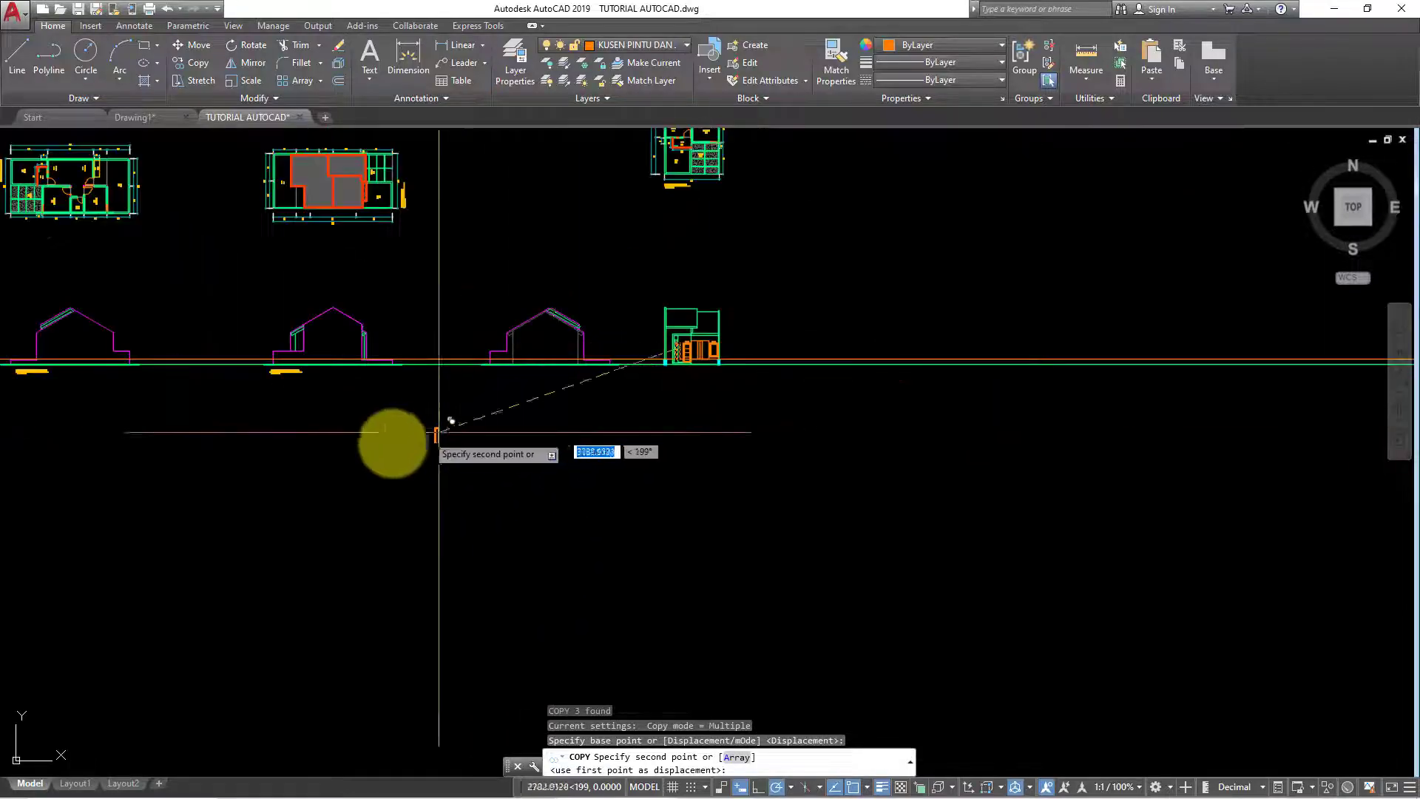
scroll(395, 444, "up", 3)
left_click(392, 444)
key("Escape")
scroll(1065, 215, "up", 3)
scroll(876, 288, "up", 3)
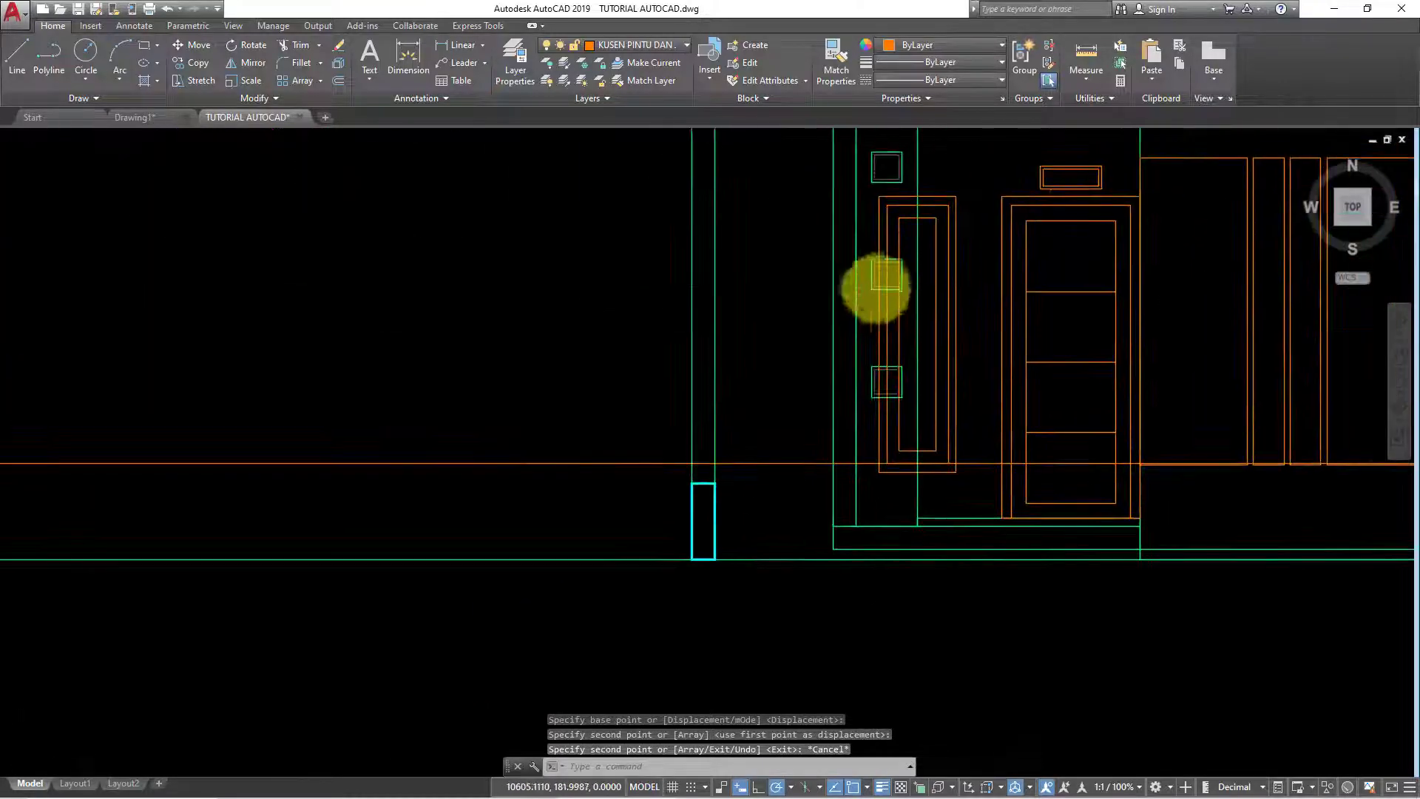
key("Escape")
key("Escape")
scroll(876, 289, "up", 1)
scroll(912, 269, "up", 1)
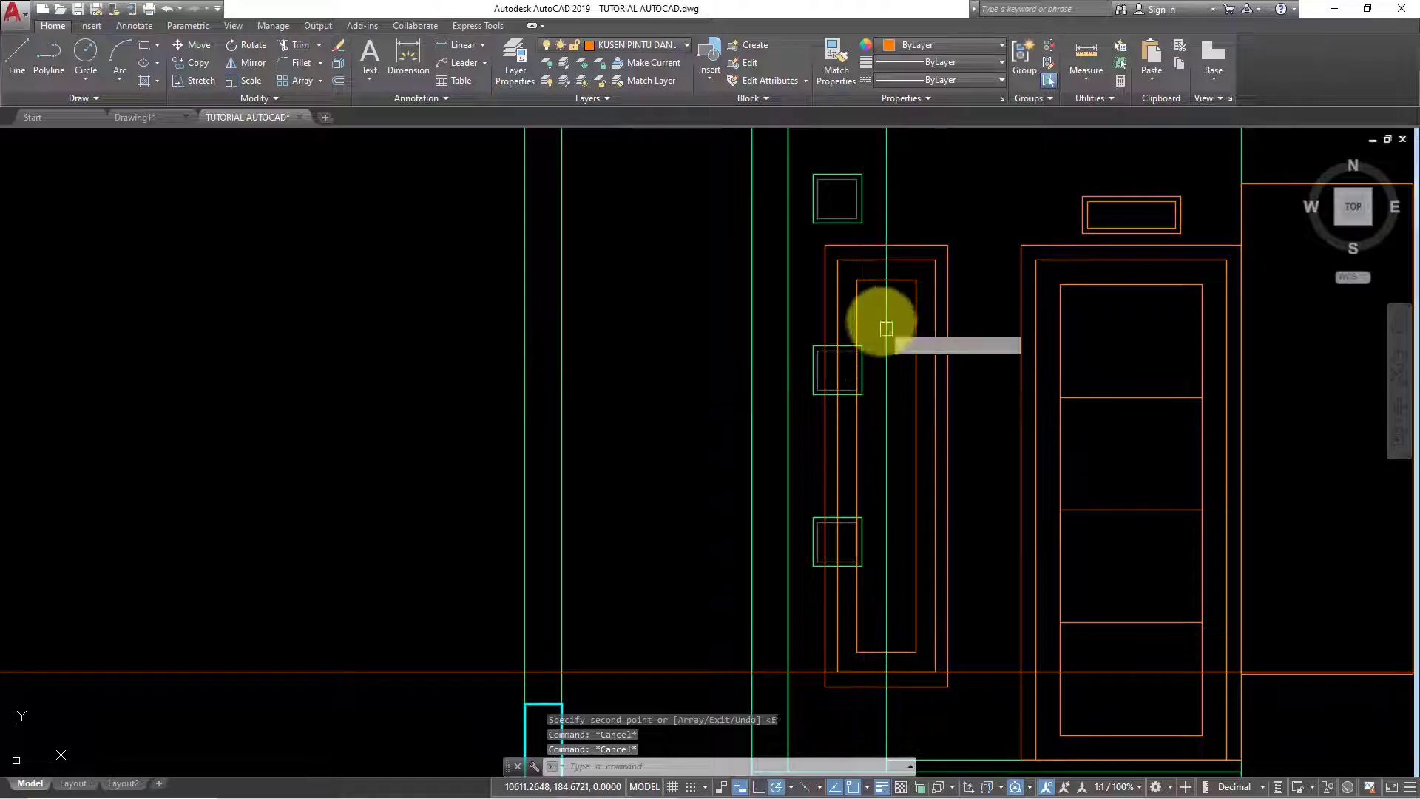
Trim the orange door-frame lines that cross past the wall edge
type("tr")
key("Return")
key("Return")
left_click(864, 292)
left_click(855, 247)
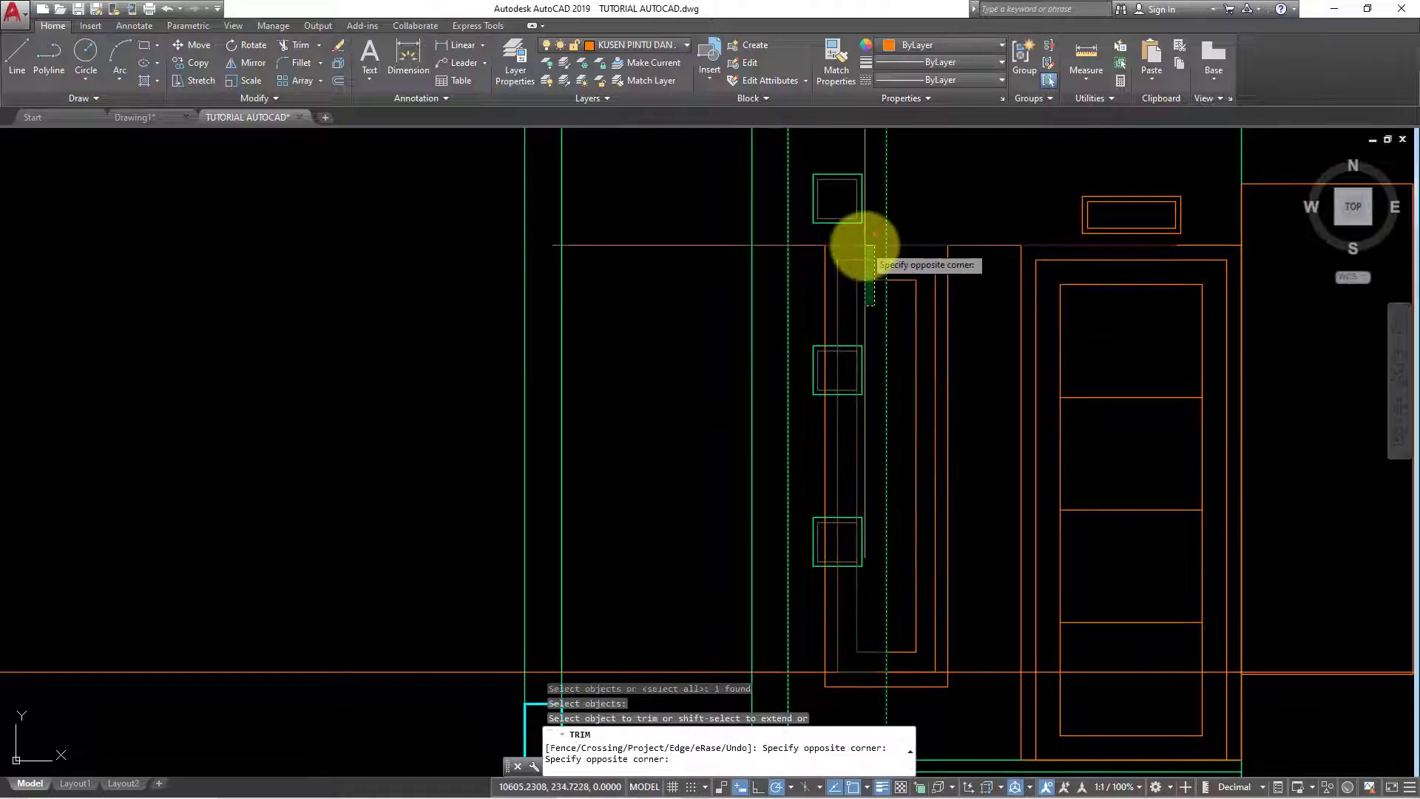
left_click(862, 285)
scroll(571, 514, "down", 3)
key("Escape")
scroll(571, 507, "down", 2)
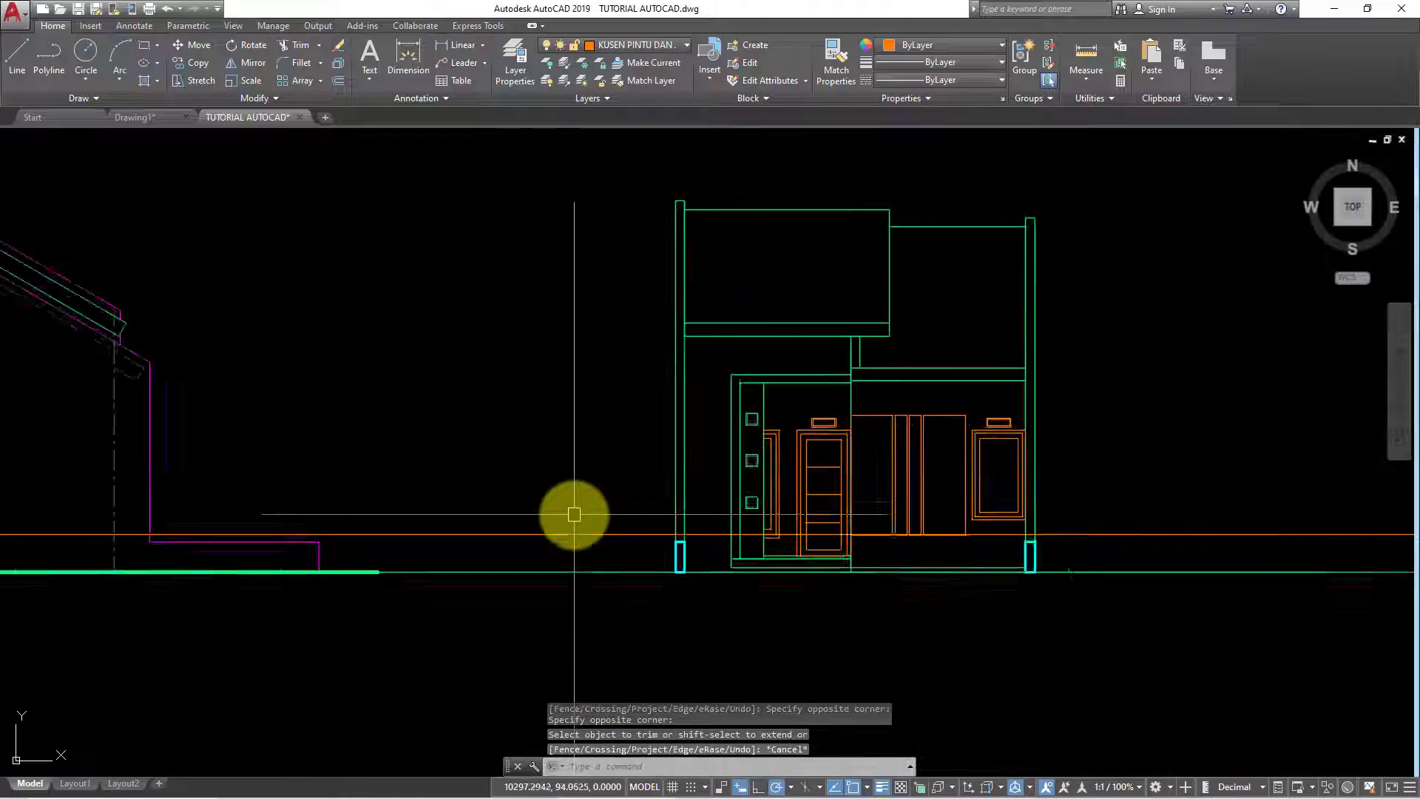
scroll(513, 483, "down", 2)
scroll(721, 492, "up", 2)
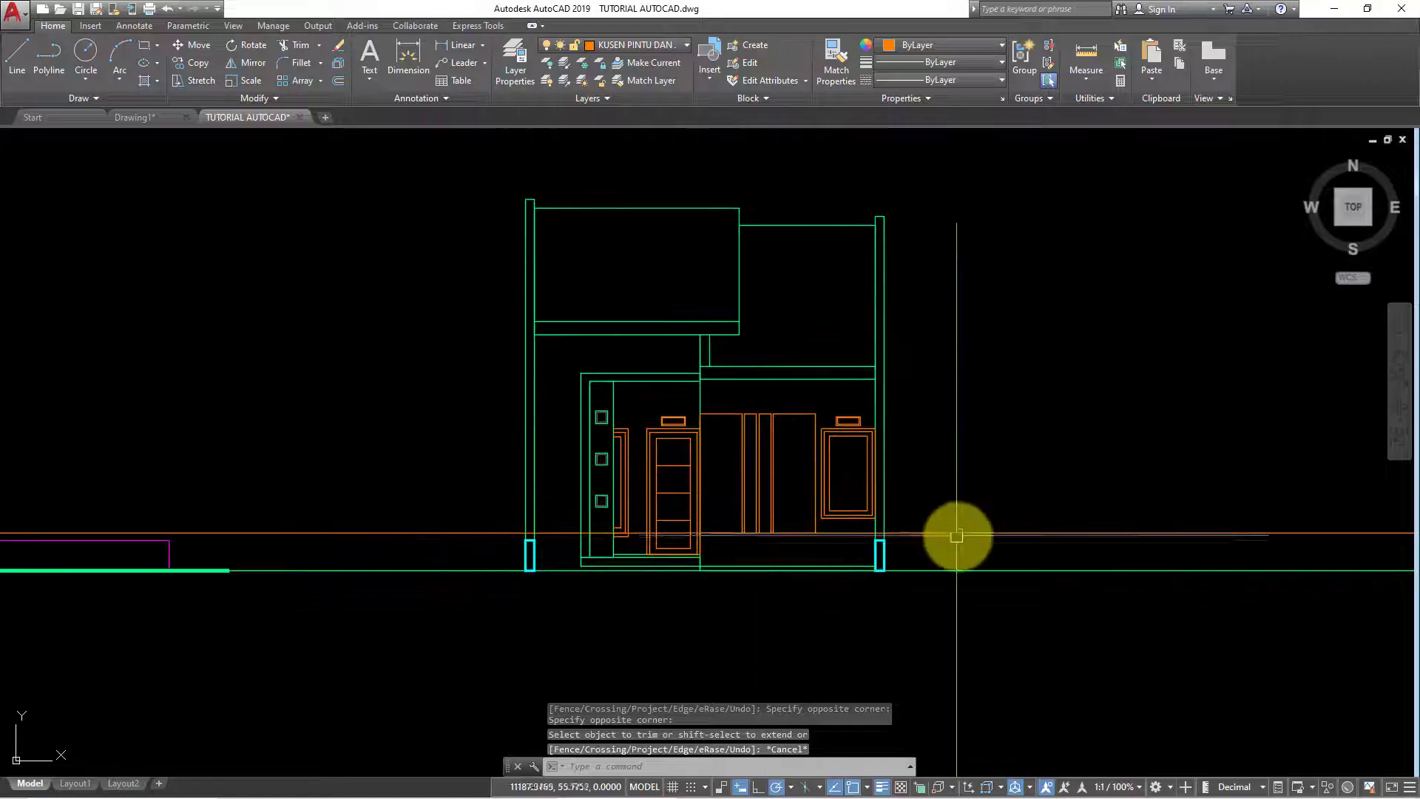
scroll(642, 429, "up", 2)
scroll(642, 430, "up", 2)
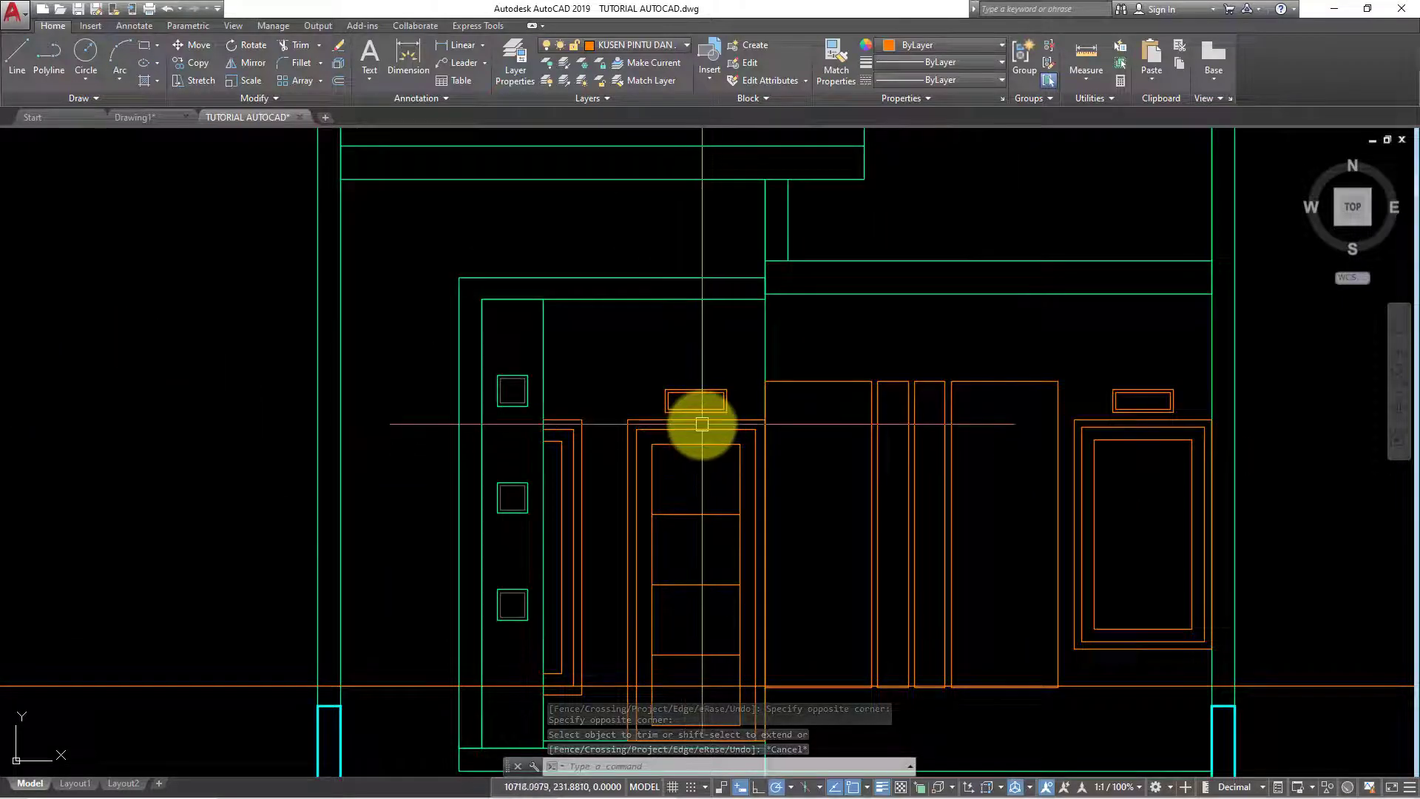
scroll(662, 421, "down", 2)
scroll(856, 428, "down", 1)
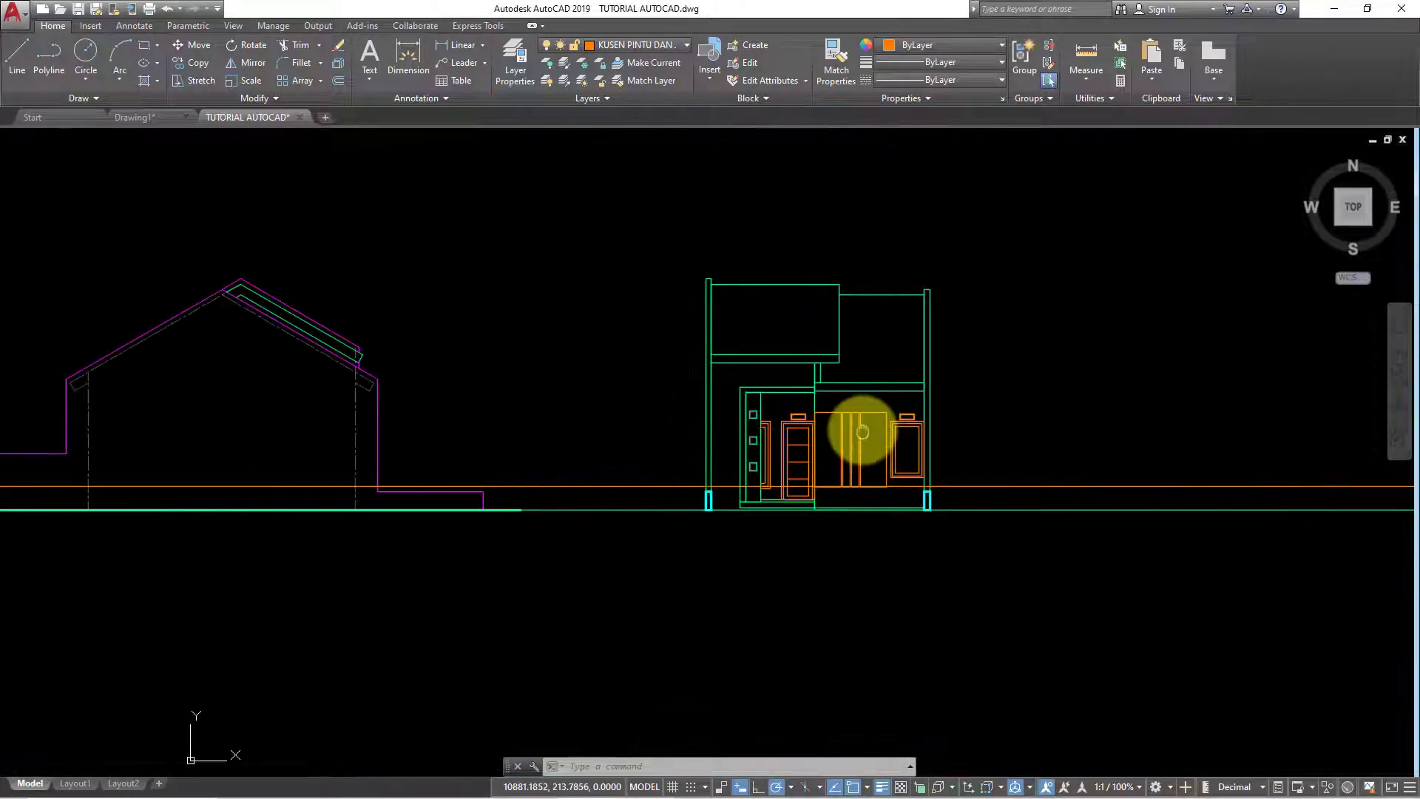
scroll(834, 422, "up", 1)
scroll(829, 423, "up", 2)
scroll(804, 422, "down", 3)
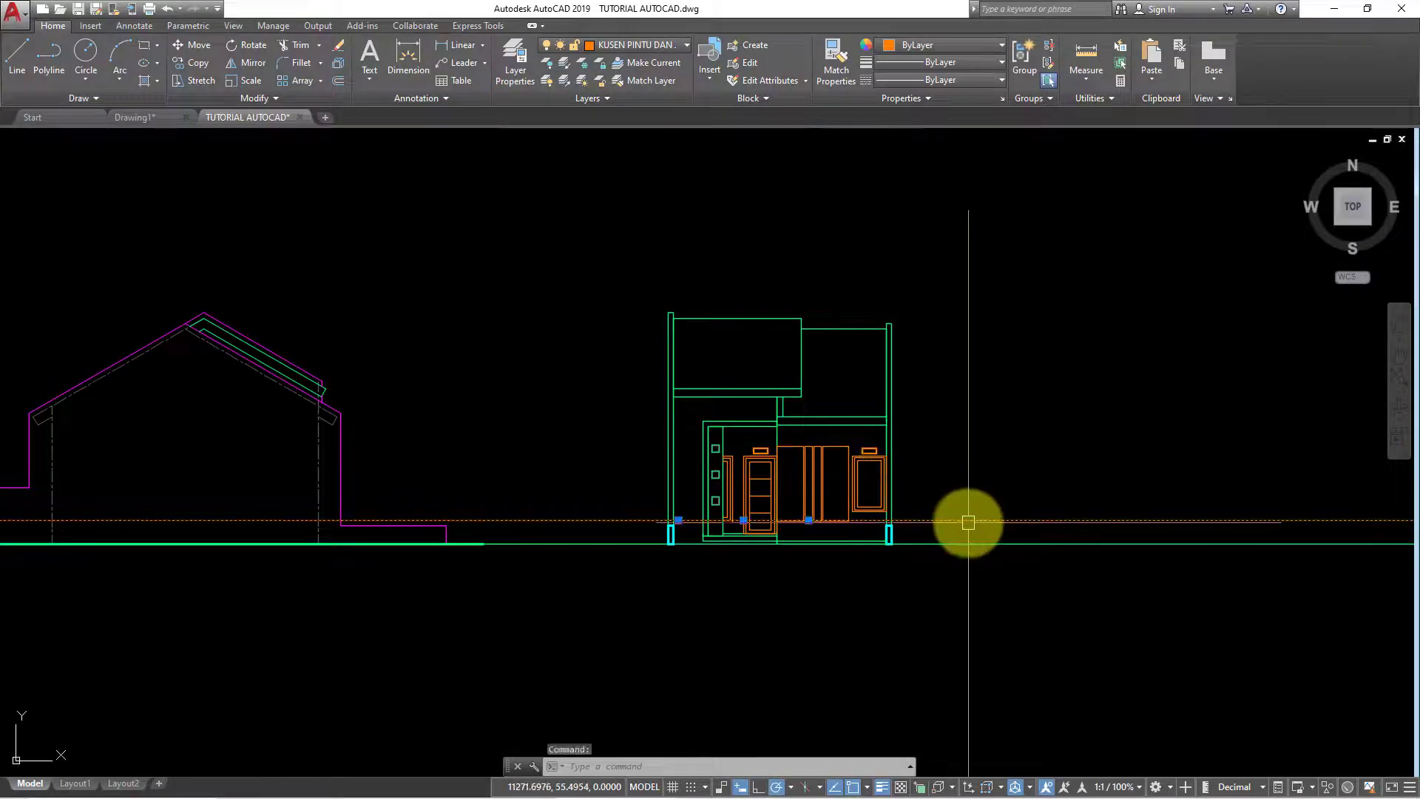
type("E")
Erase the dashed orange guide line and compare against SketchUp's front view
key("Return")
left_click(821, 787)
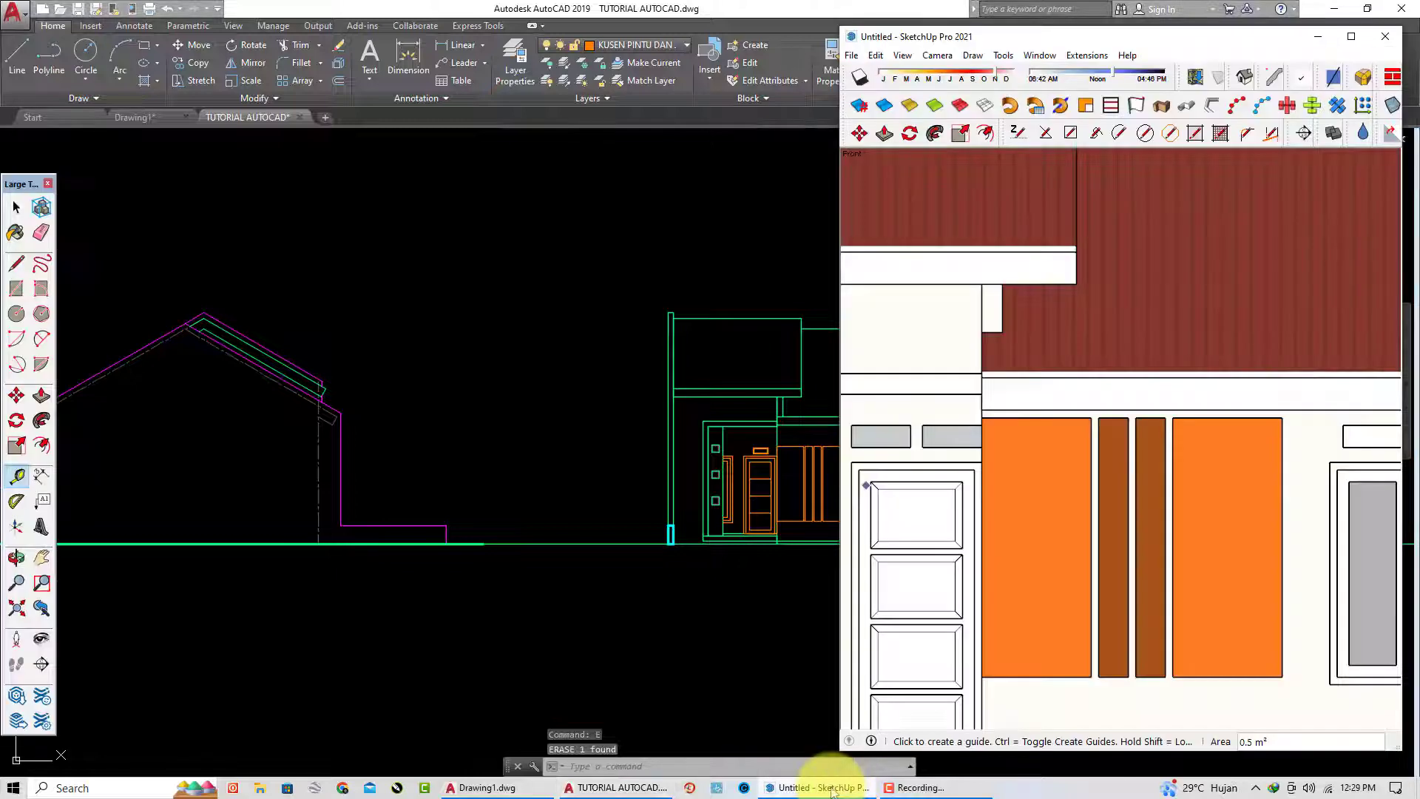
scroll(1068, 536, "down", 3)
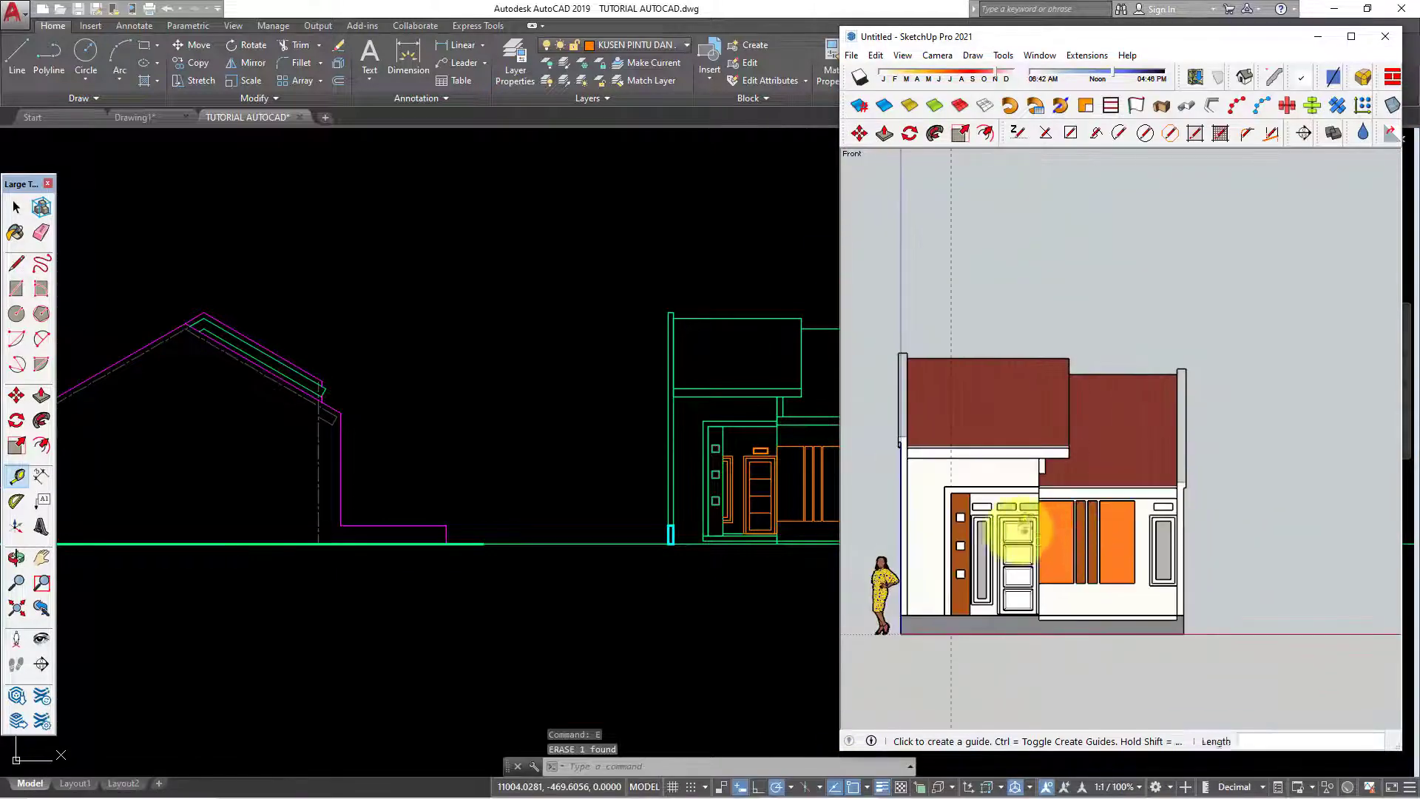
scroll(1023, 527, "up", 1)
scroll(1017, 518, "up", 1)
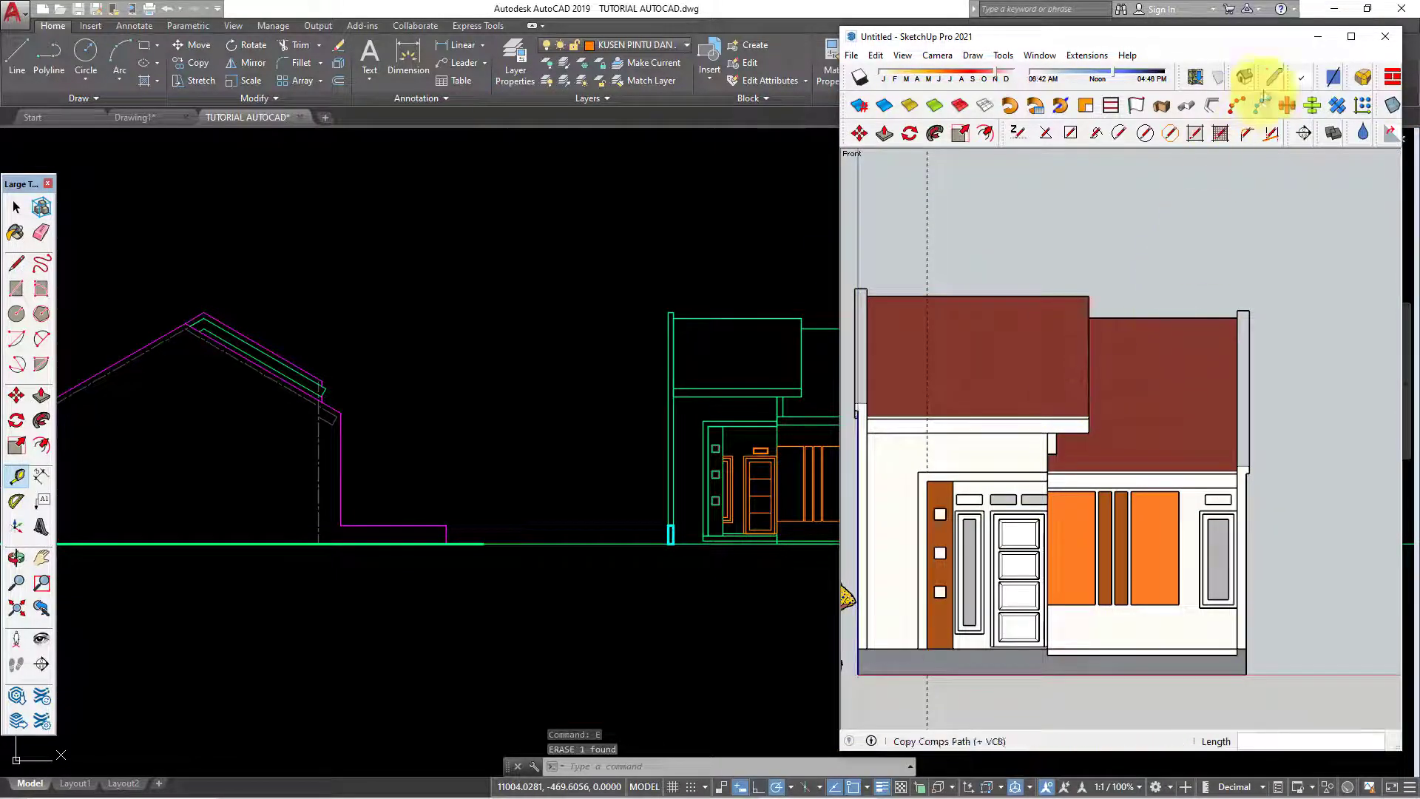
left_click(720, 283)
scroll(729, 453, "up", 2)
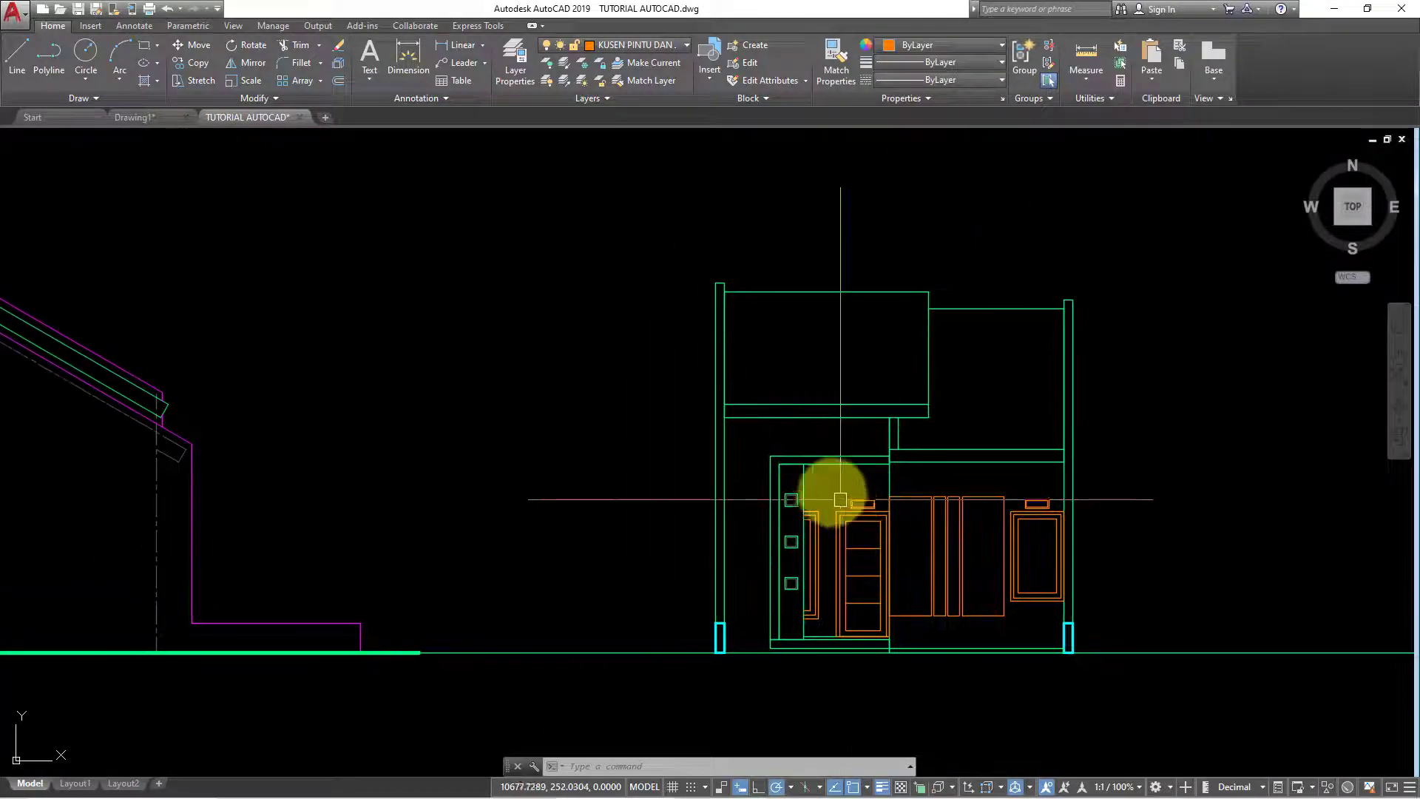
type("H")
Hatch both roof rectangles of the front elevation
key("Return")
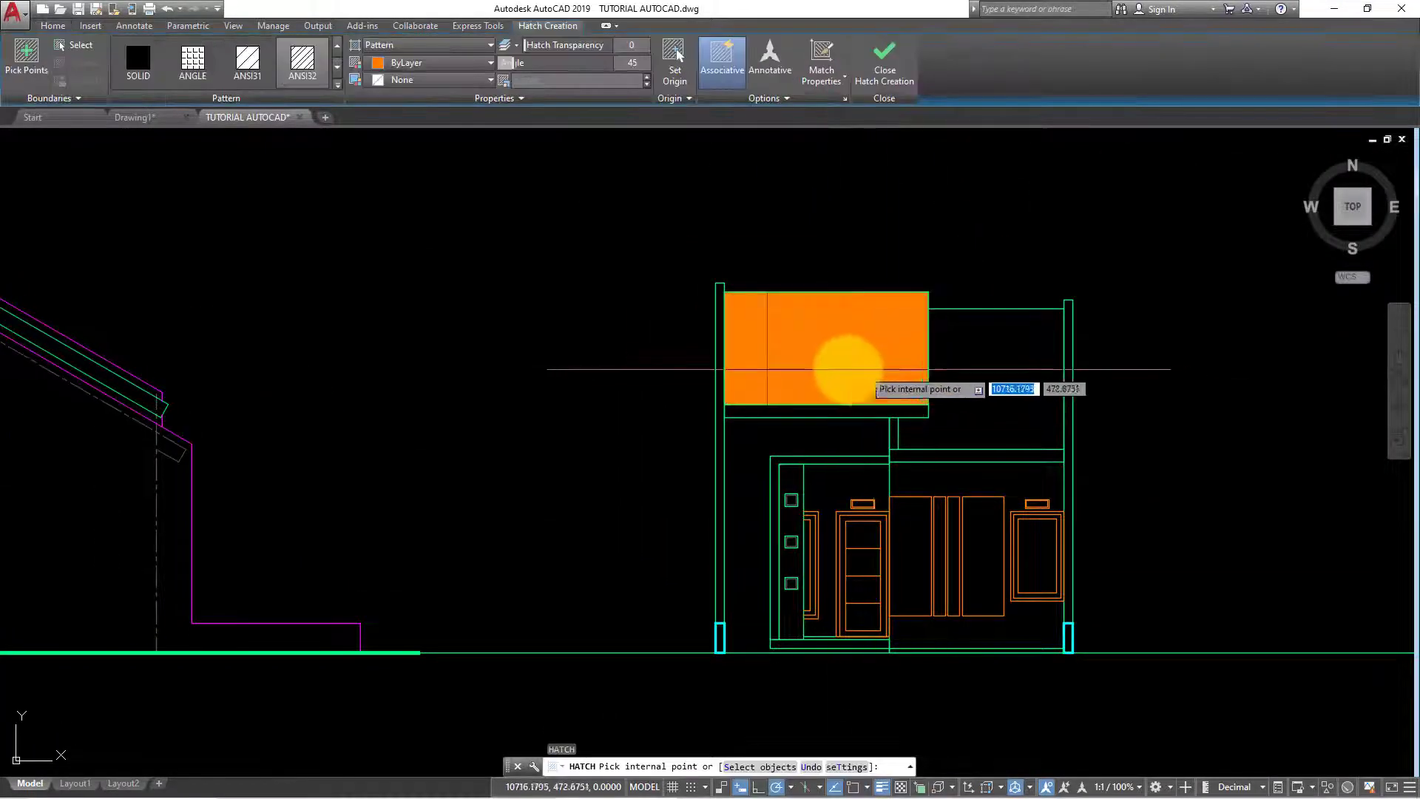
left_click(1017, 406)
key("Return")
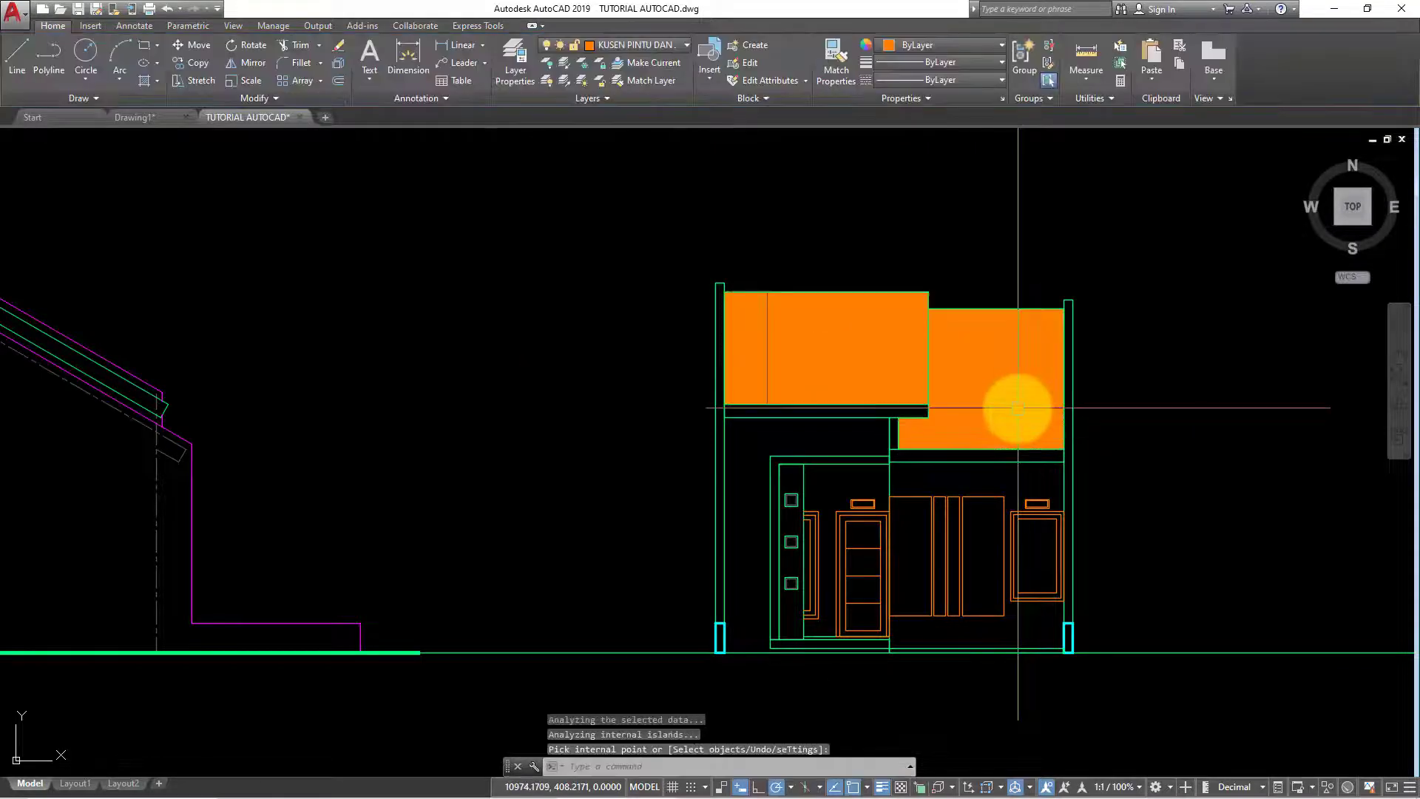
Match the roof hatch to the floor-plan hatch pattern with MATCHPROP
type("ma")
key("Return")
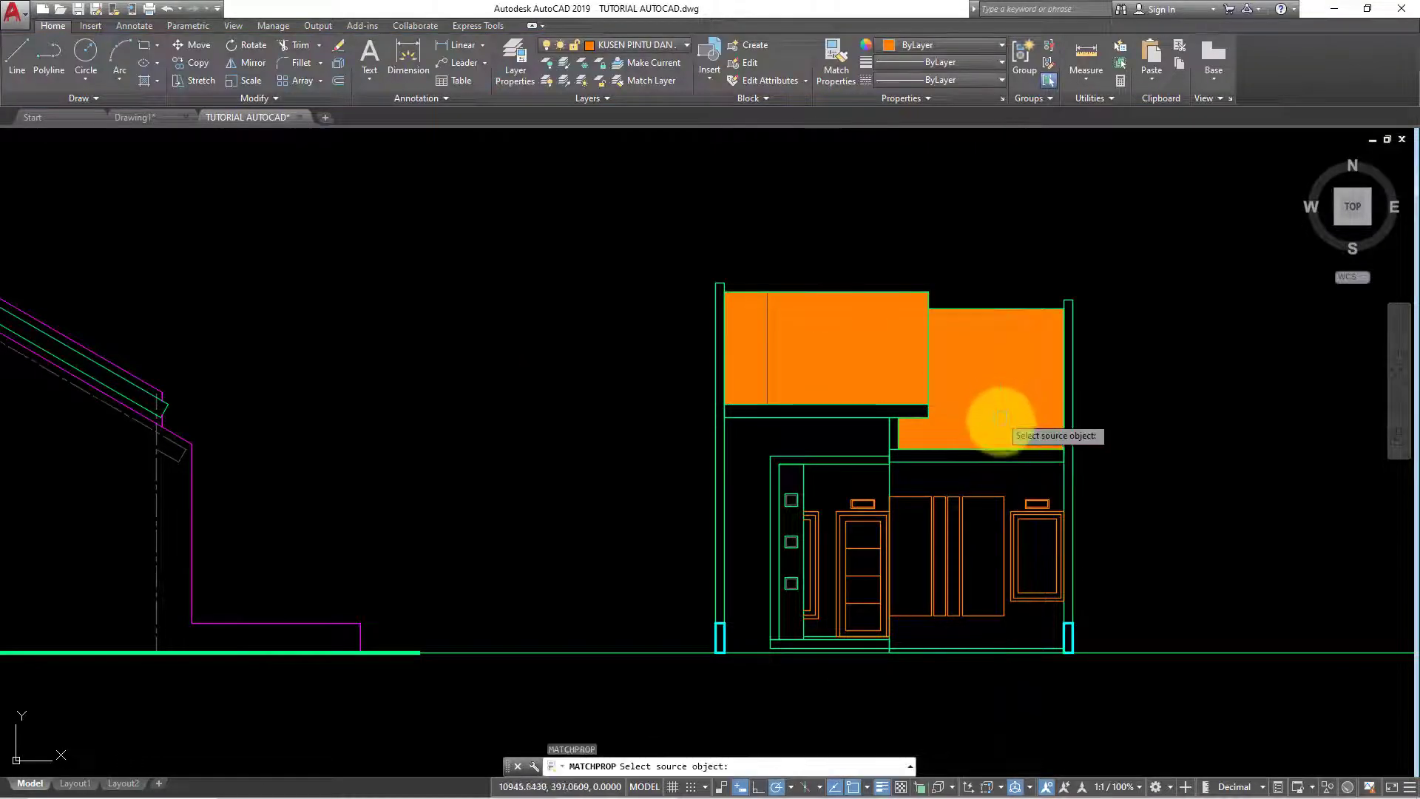
scroll(814, 412, "down", 8)
scroll(695, 363, "up", 8)
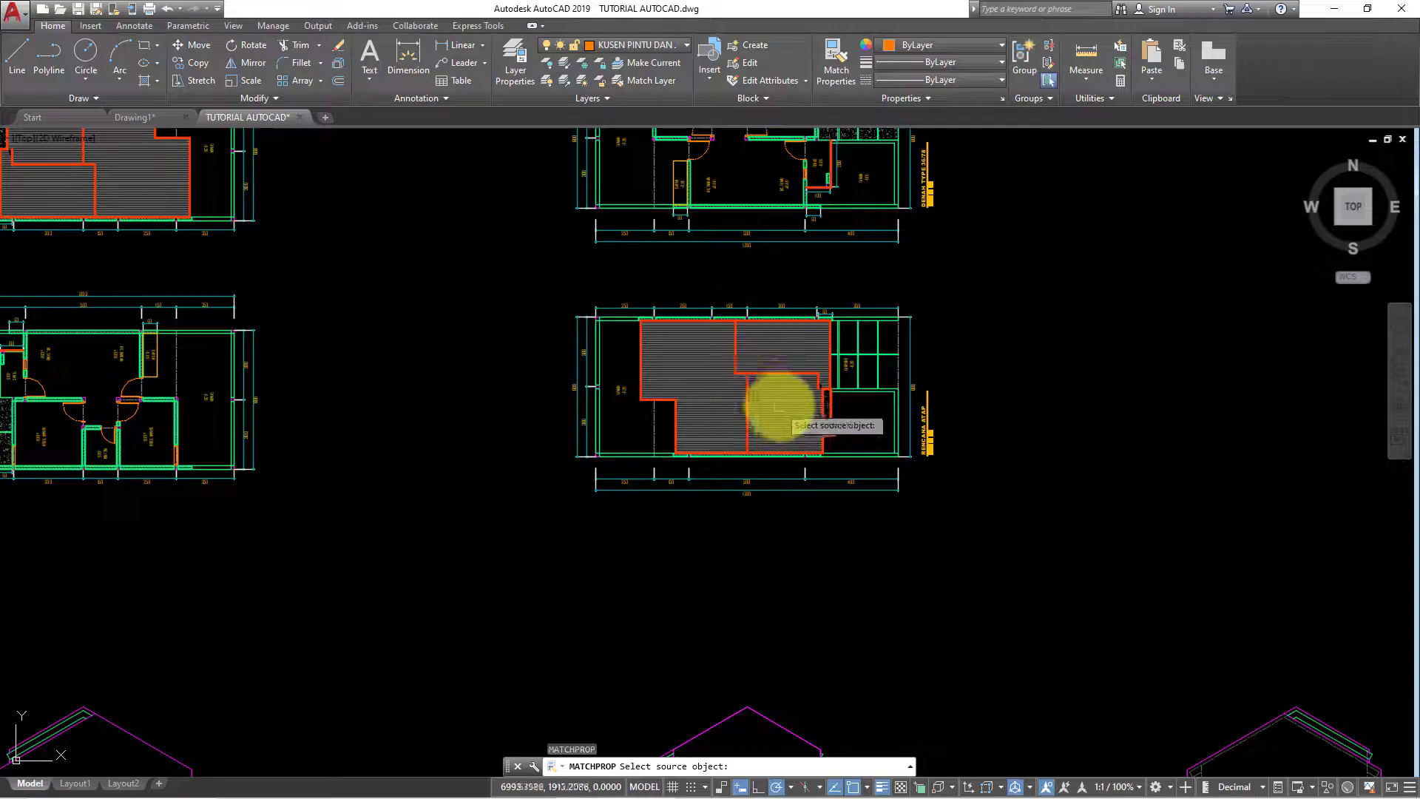
left_click(777, 405)
scroll(808, 444, "down", 5)
scroll(875, 326, "up", 3)
scroll(723, 332, "up", 6)
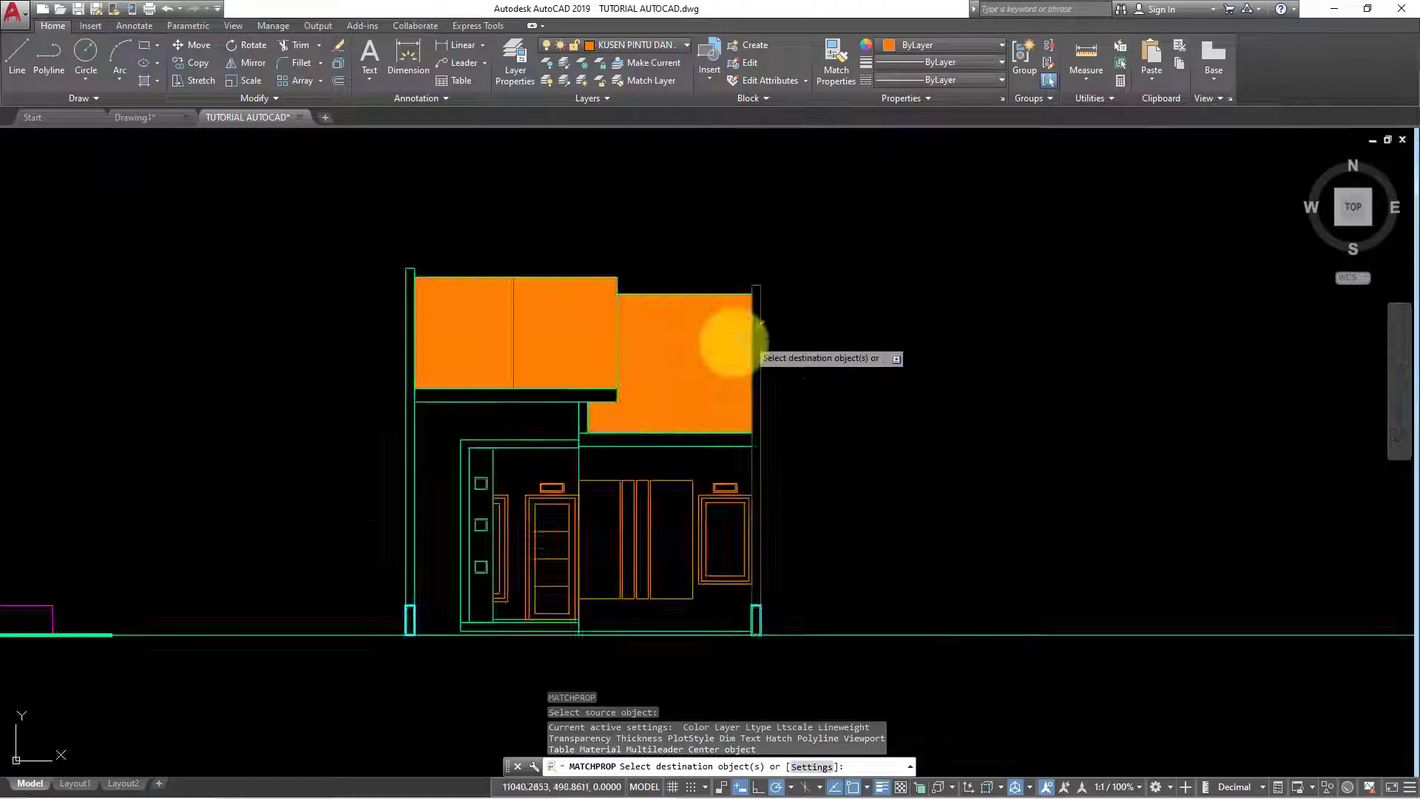
left_click(704, 354)
key("Escape")
Set the roof hatch angle to 45
left_click(688, 356)
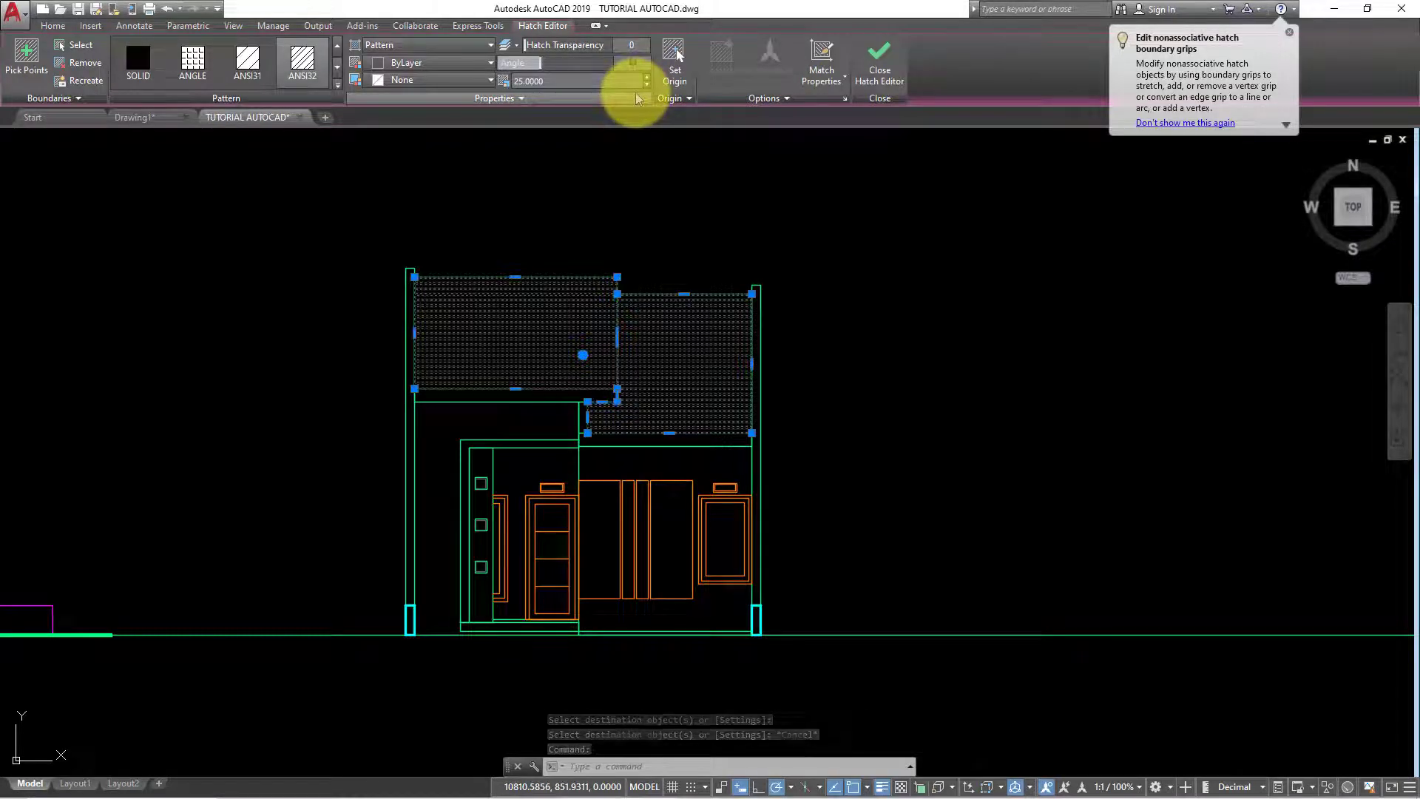
type("45")
key("Return")
key("Escape")
middle_click_drag(826, 396, 966, 355)
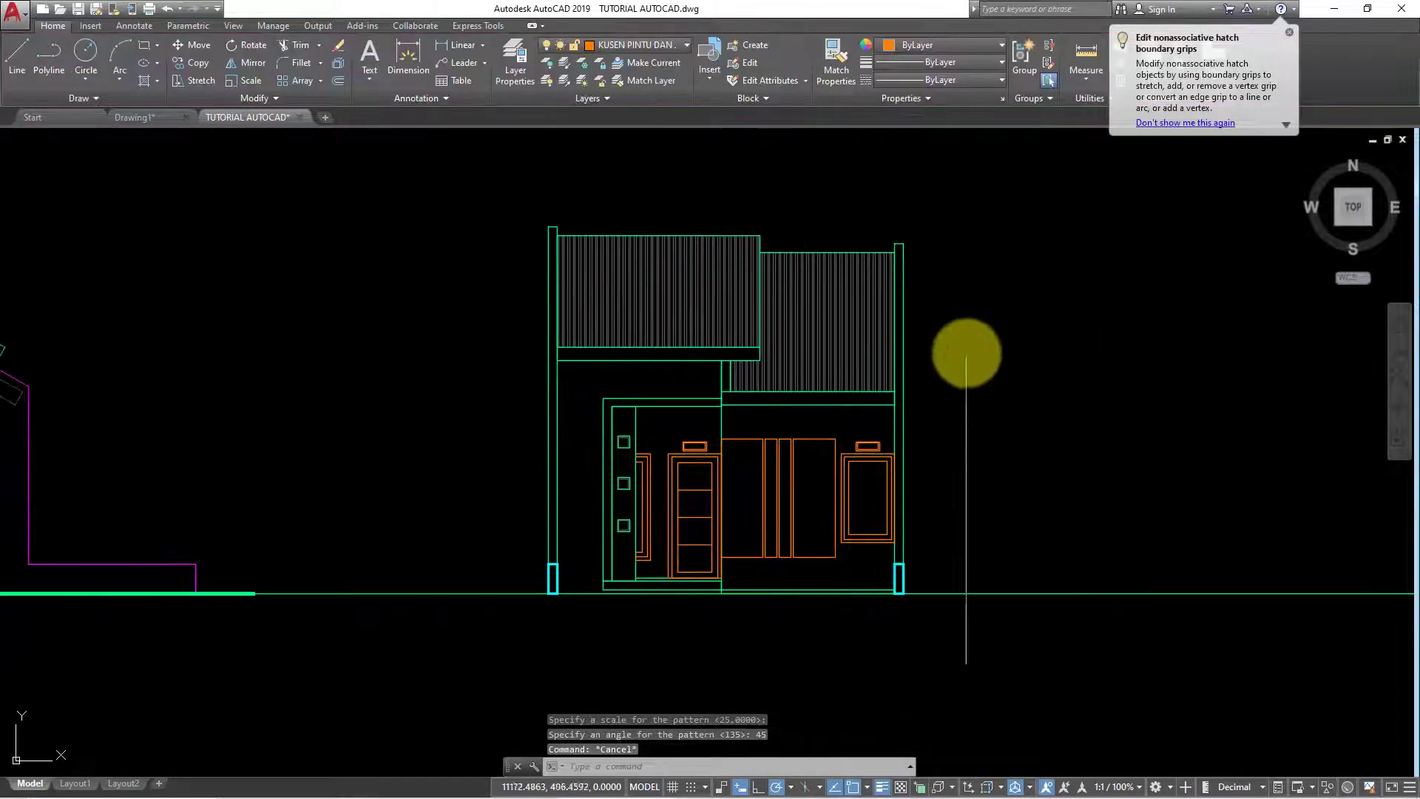
scroll(965, 355, "up", 2)
scroll(951, 358, "down", 4)
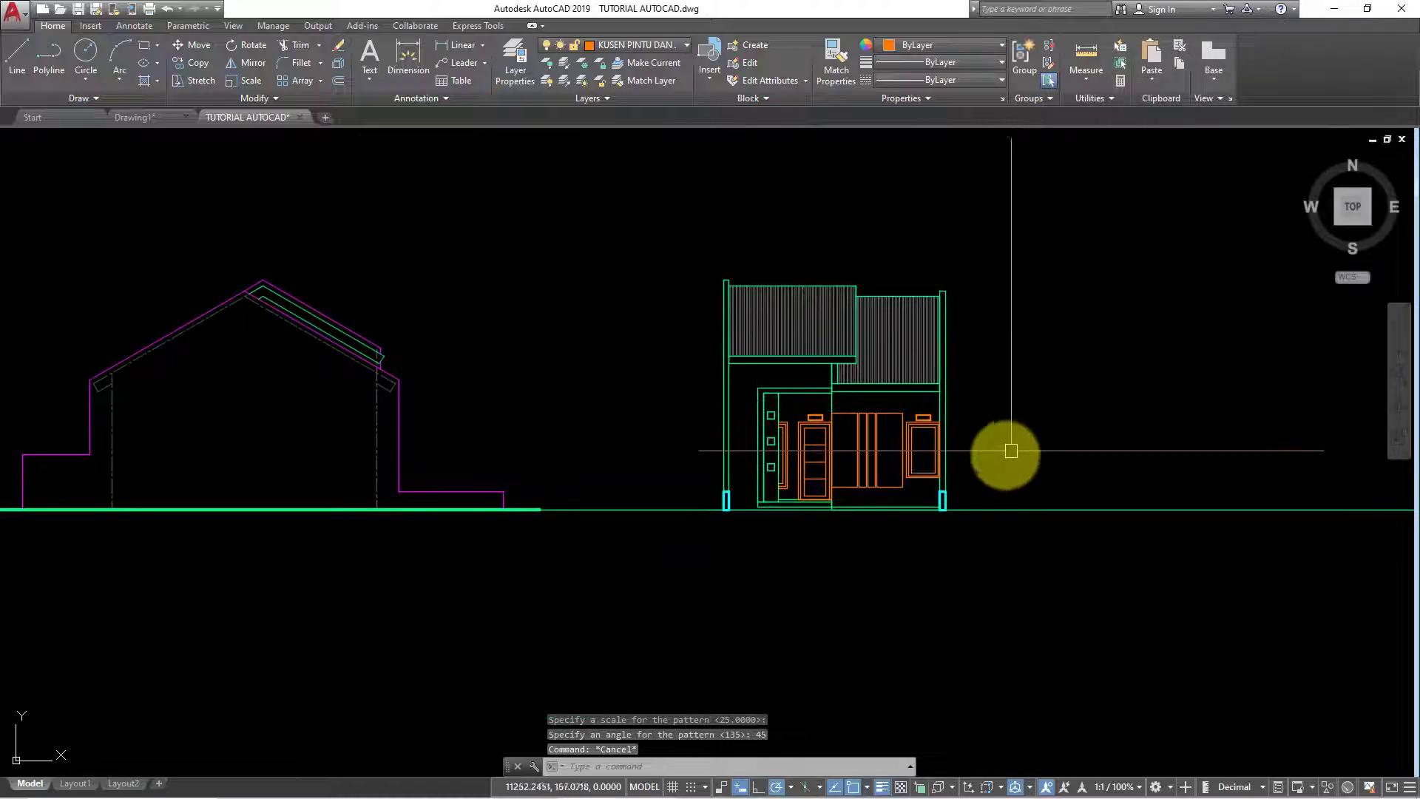
Copy the TAMPAK SAMPING KIRI title label to beneath the front elevation
scroll(984, 434, "down", 5)
scroll(222, 532, "up", 8)
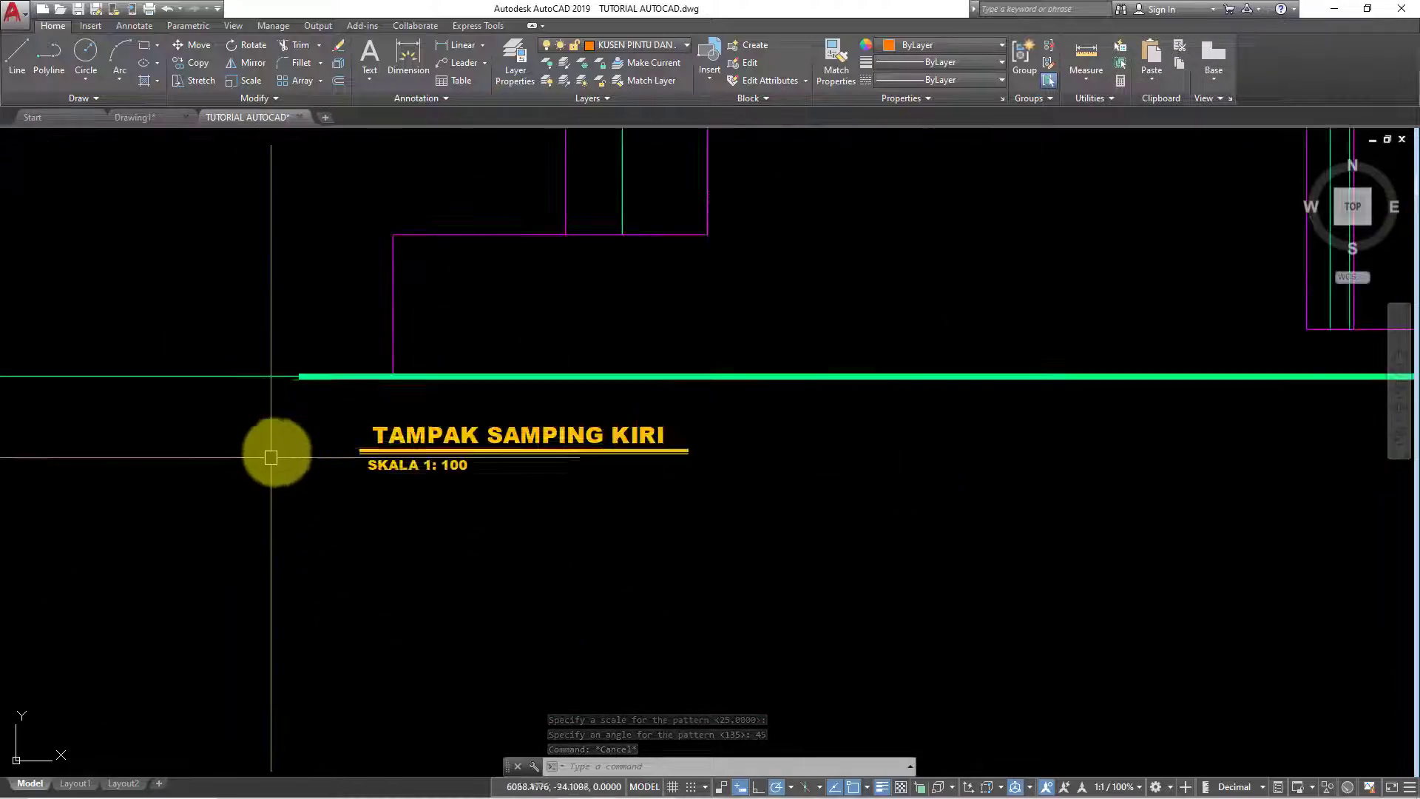
left_click(343, 396)
left_click(823, 558)
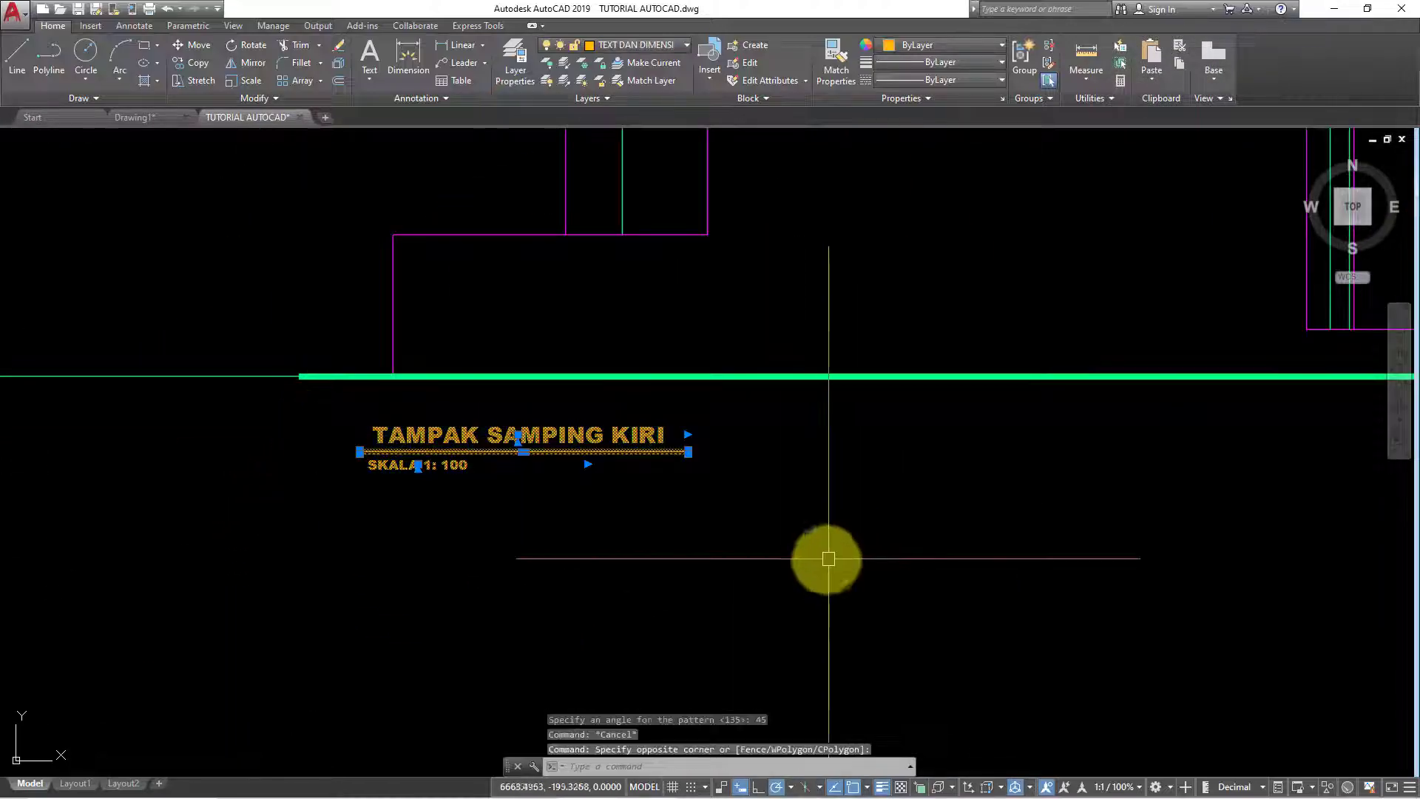
left_click(198, 64)
left_click(536, 452)
scroll(333, 476, "down", 5)
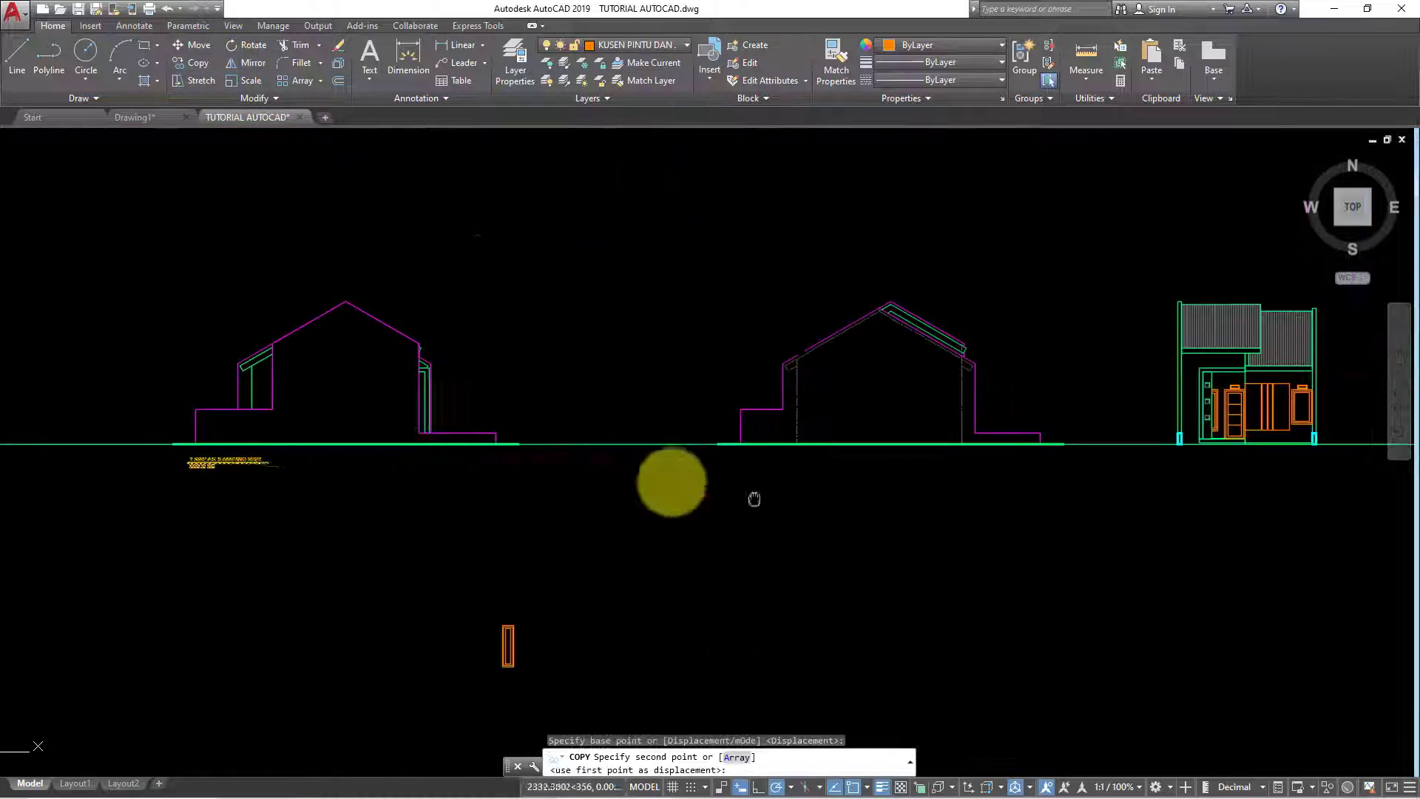
scroll(735, 412, "up", 2)
scroll(764, 398, "up", 3)
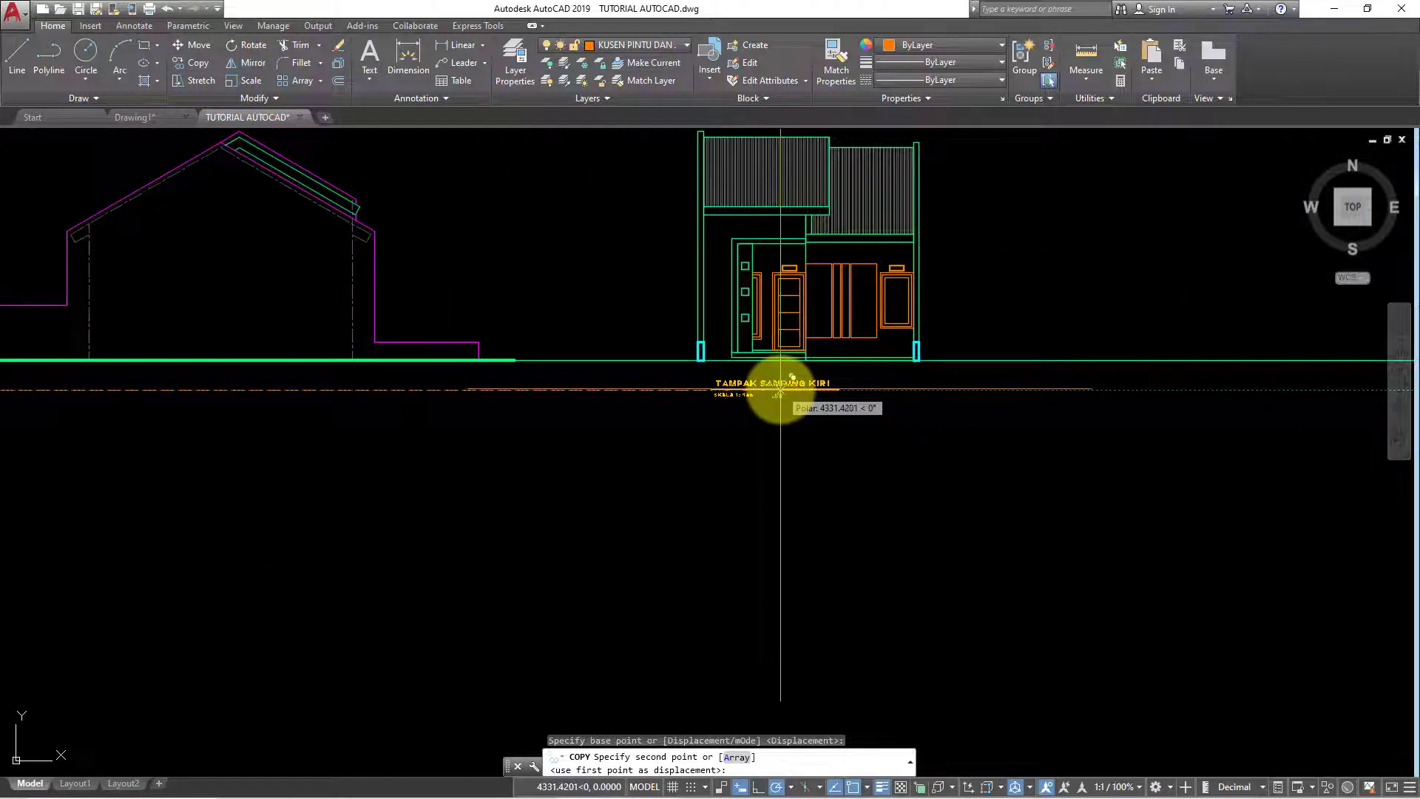
left_click(780, 389)
key("Escape")
scroll(796, 385, "up", 4)
Change the copied title text to TAMPAK DEPAN
double_click(794, 386)
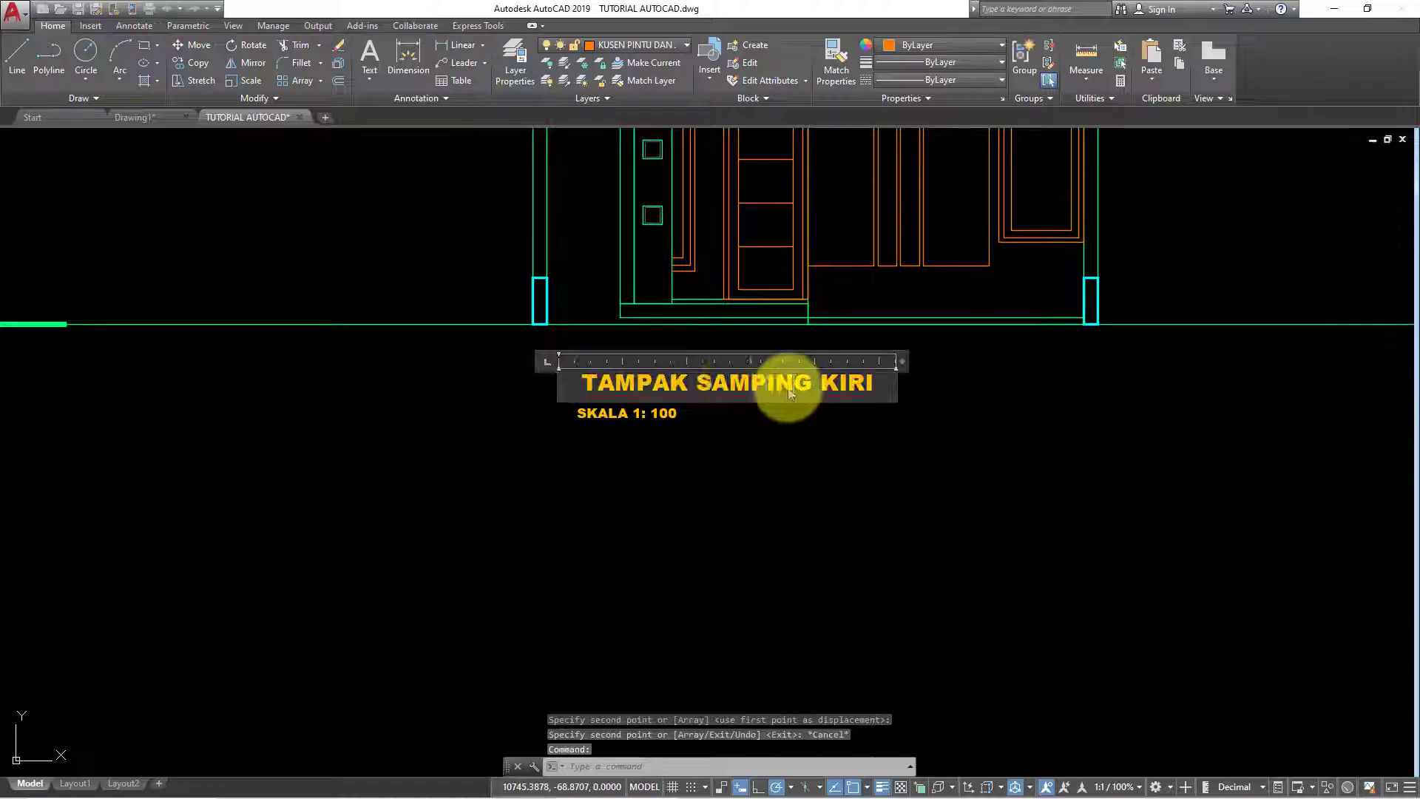
type("DE")
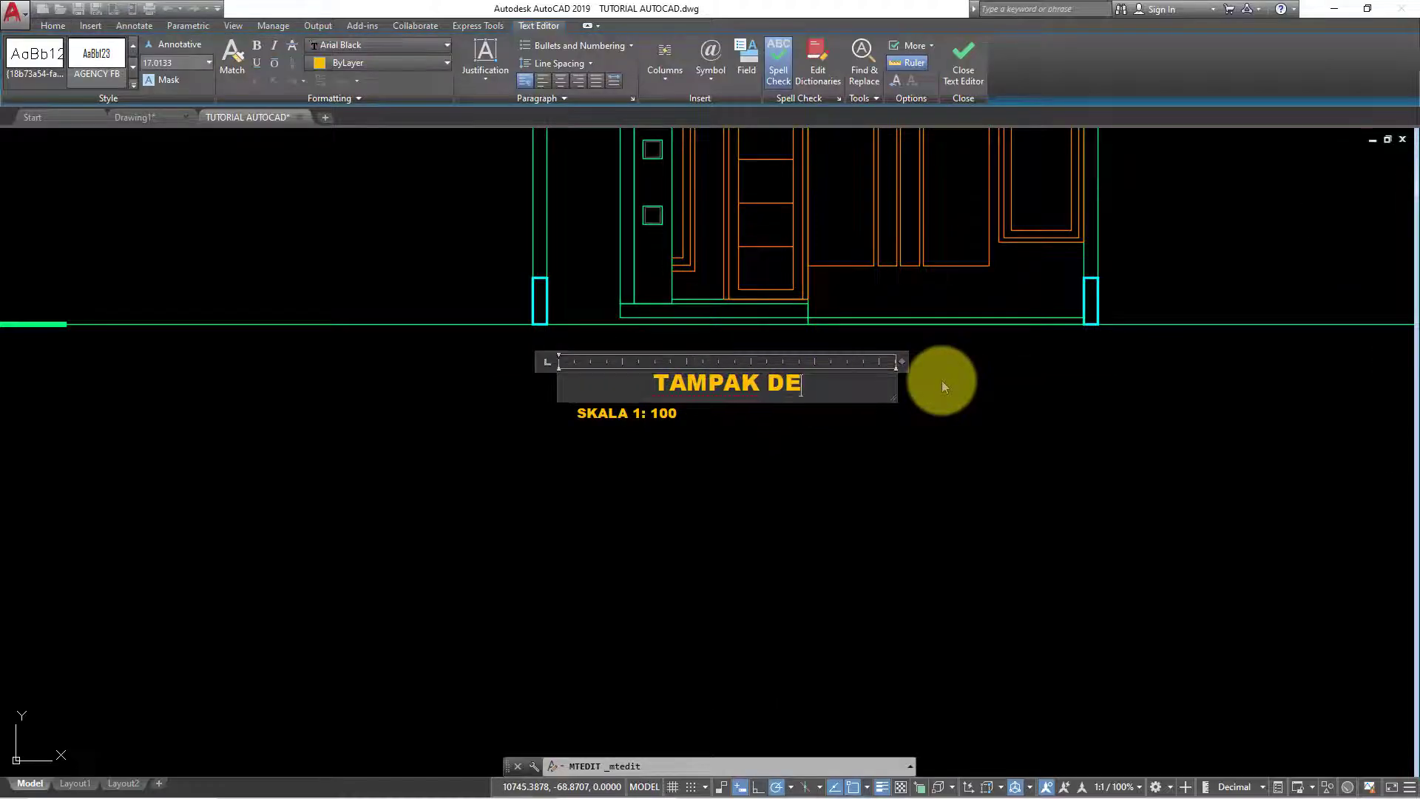
type("PAN")
left_click(942, 381)
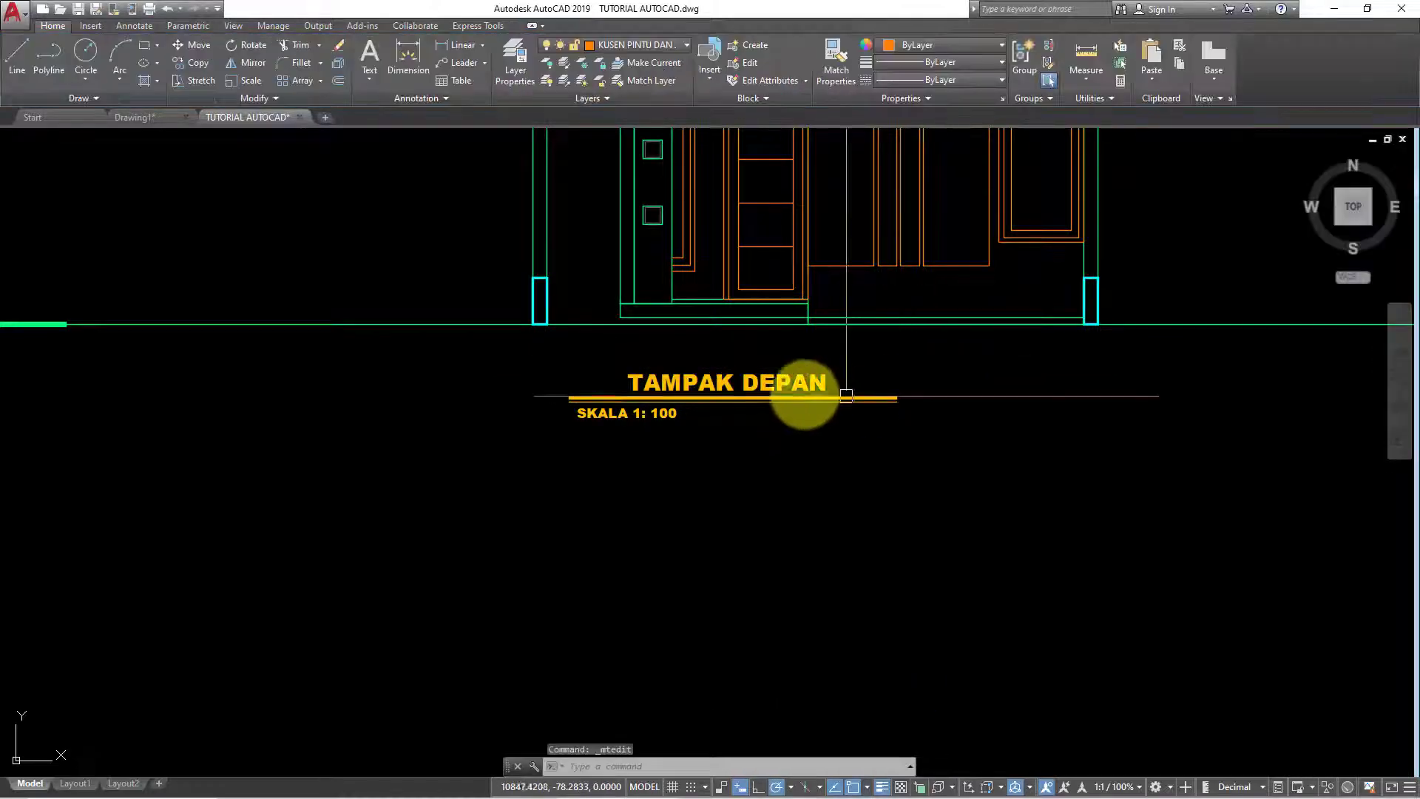
Move the TAMPAK DEPAN title just below the front elevation's ground line
type("m")
key("Return")
left_click(976, 555)
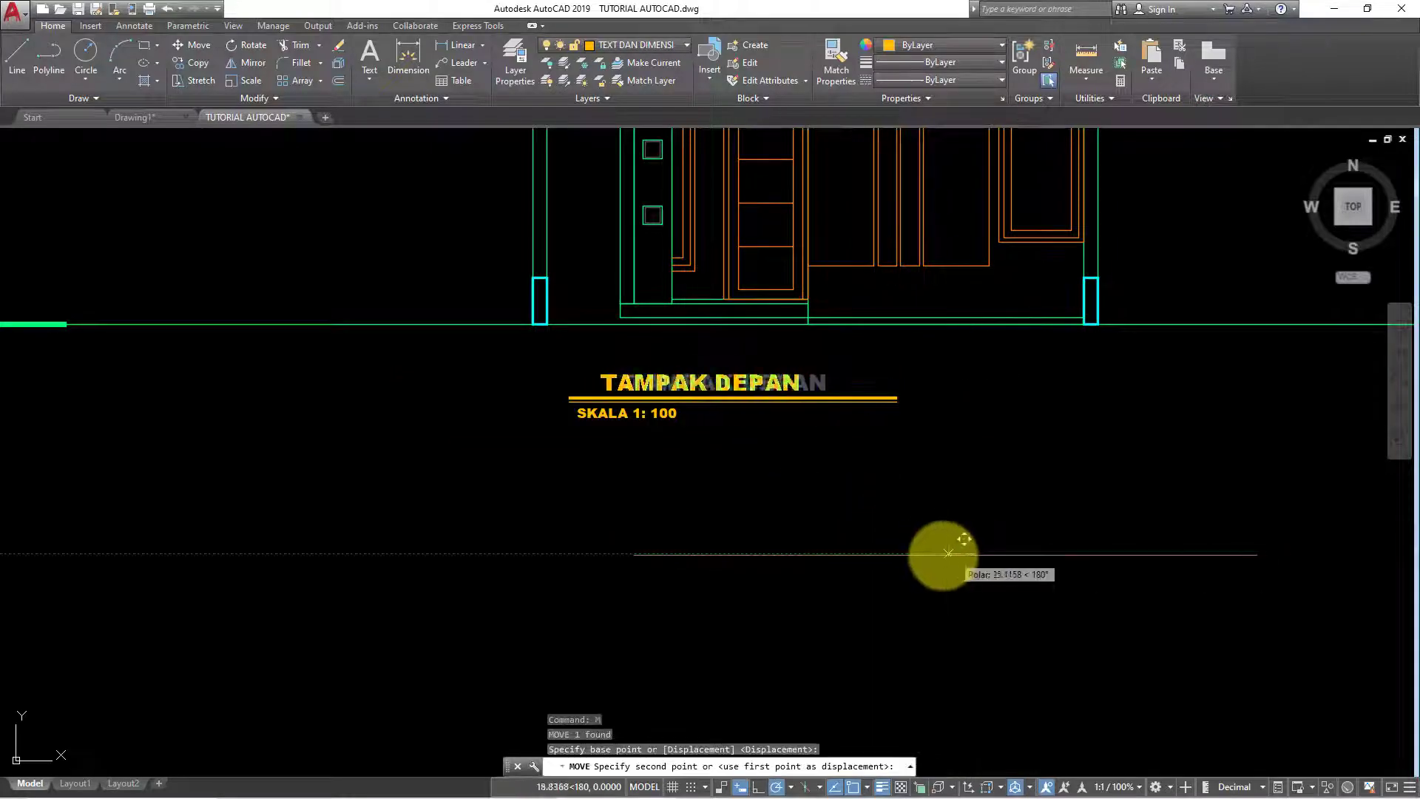
scroll(927, 553, "down", 4)
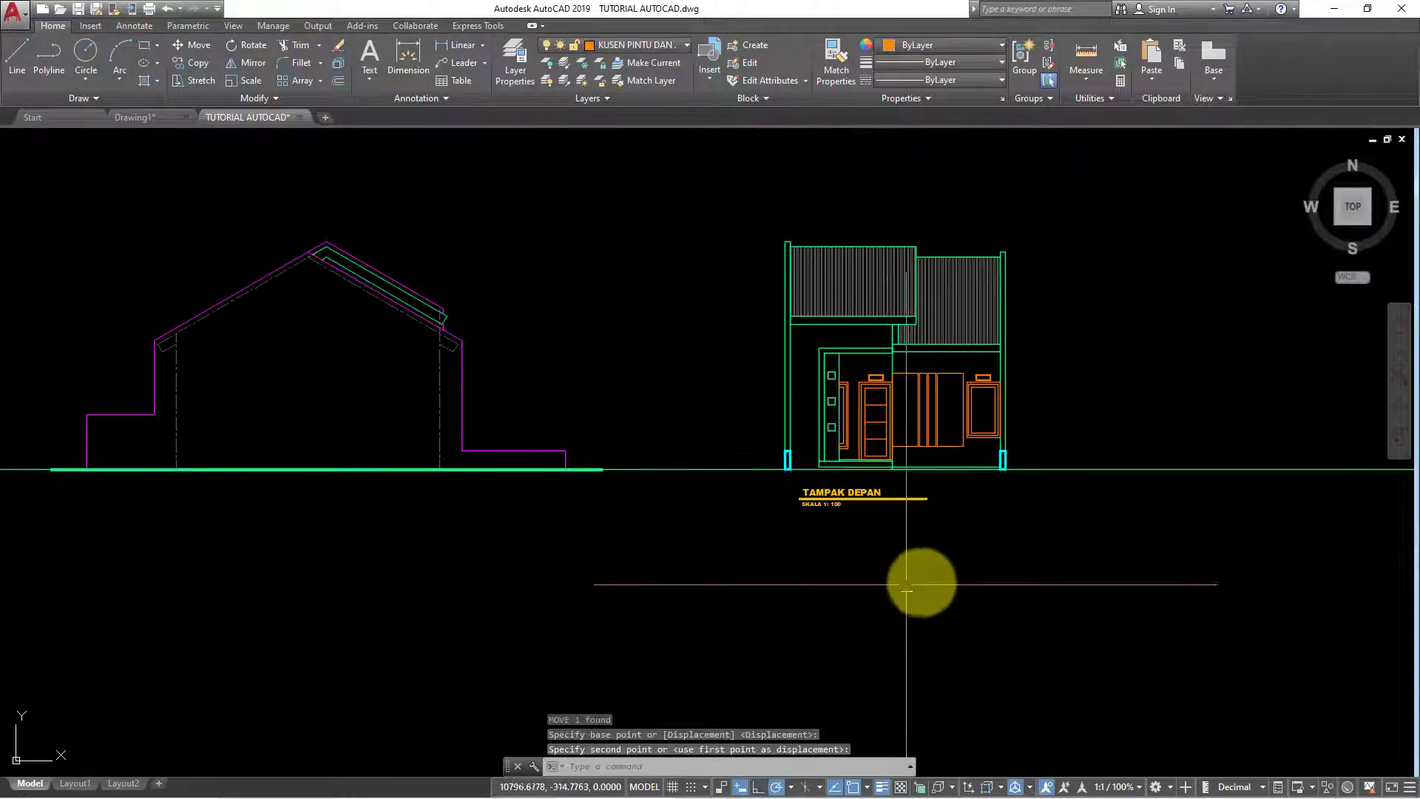
key("Escape")
middle_click_drag(148, 505, 488, 476)
scroll(458, 470, "up", 2)
Window-select the thick green ground line
key("Escape")
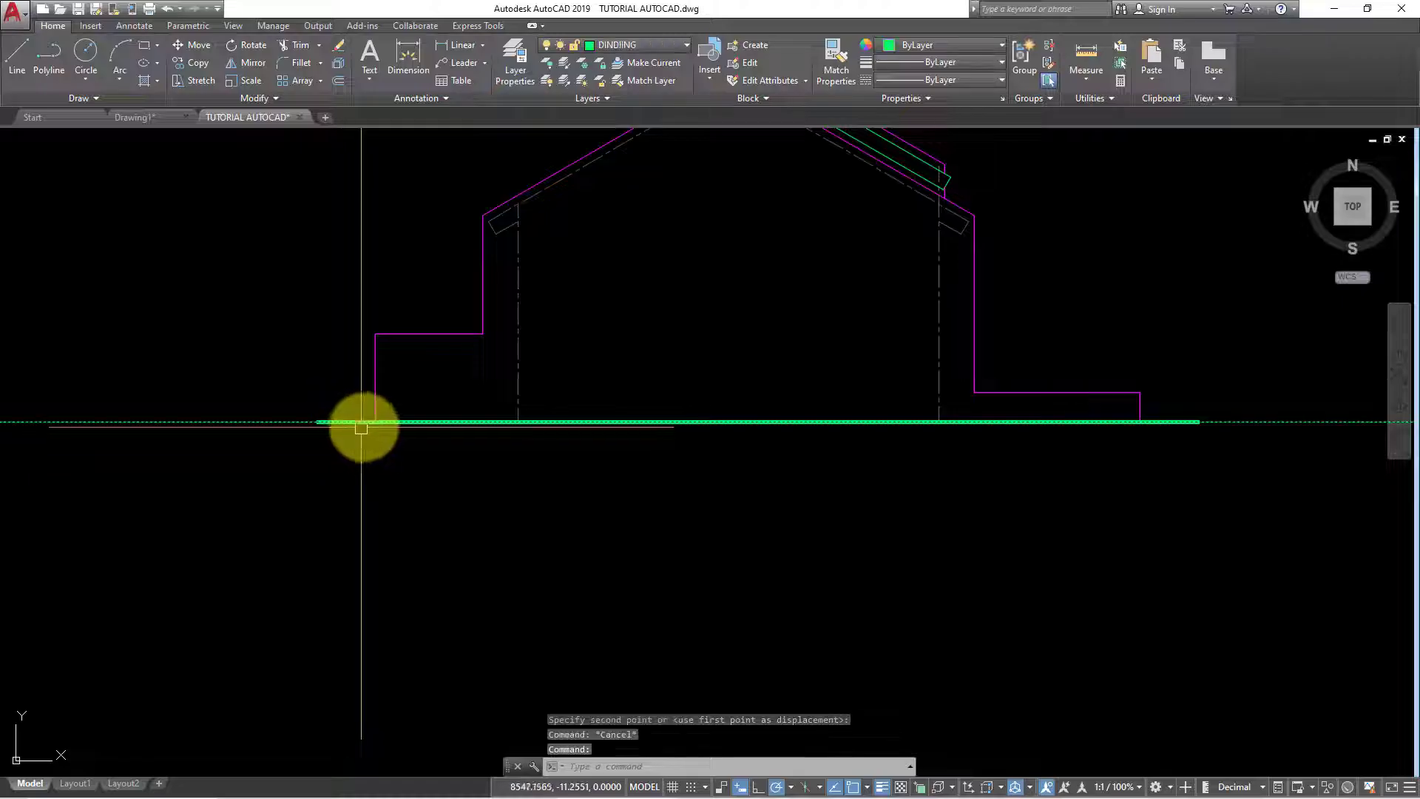
key("Escape")
left_click(273, 380)
left_click(1148, 460)
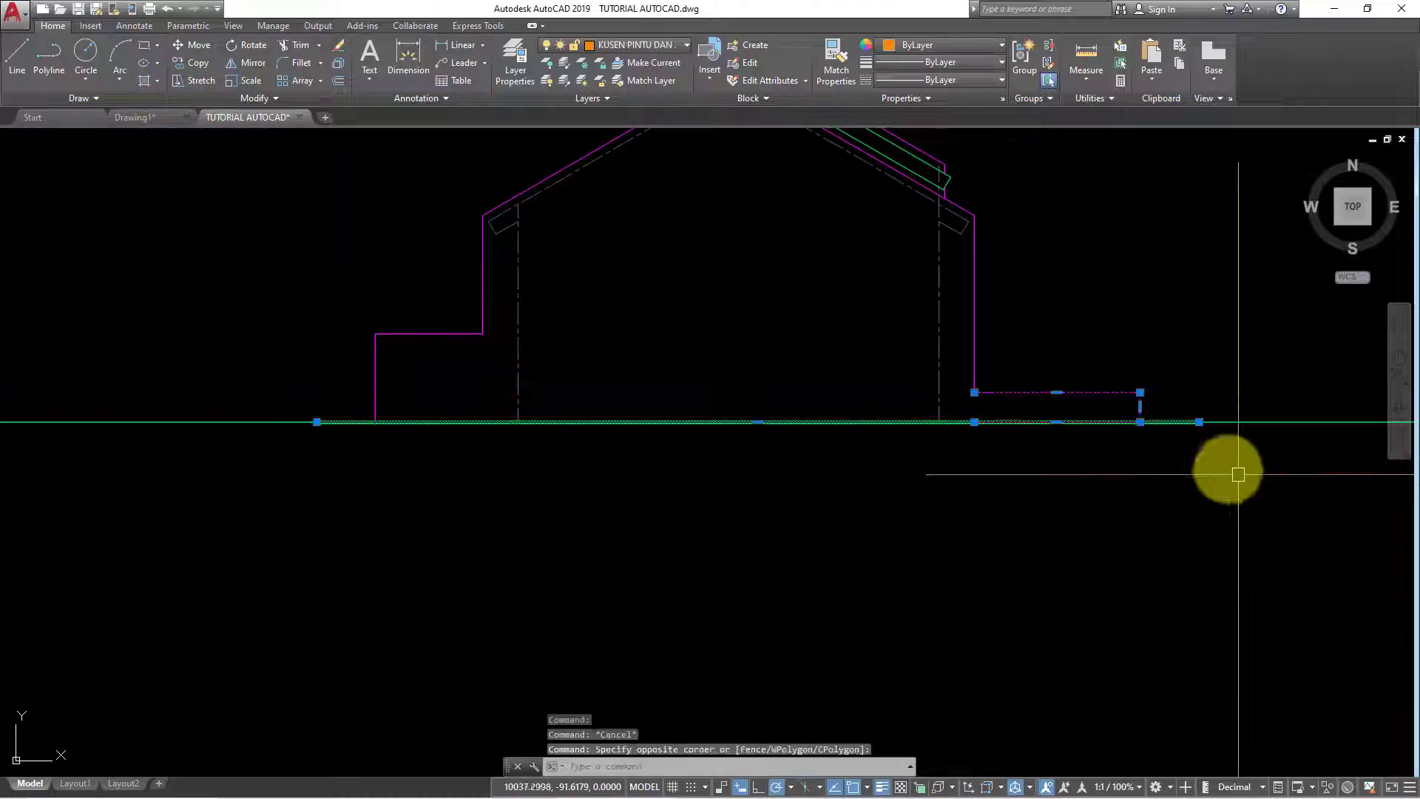
key("Escape")
left_click(303, 408)
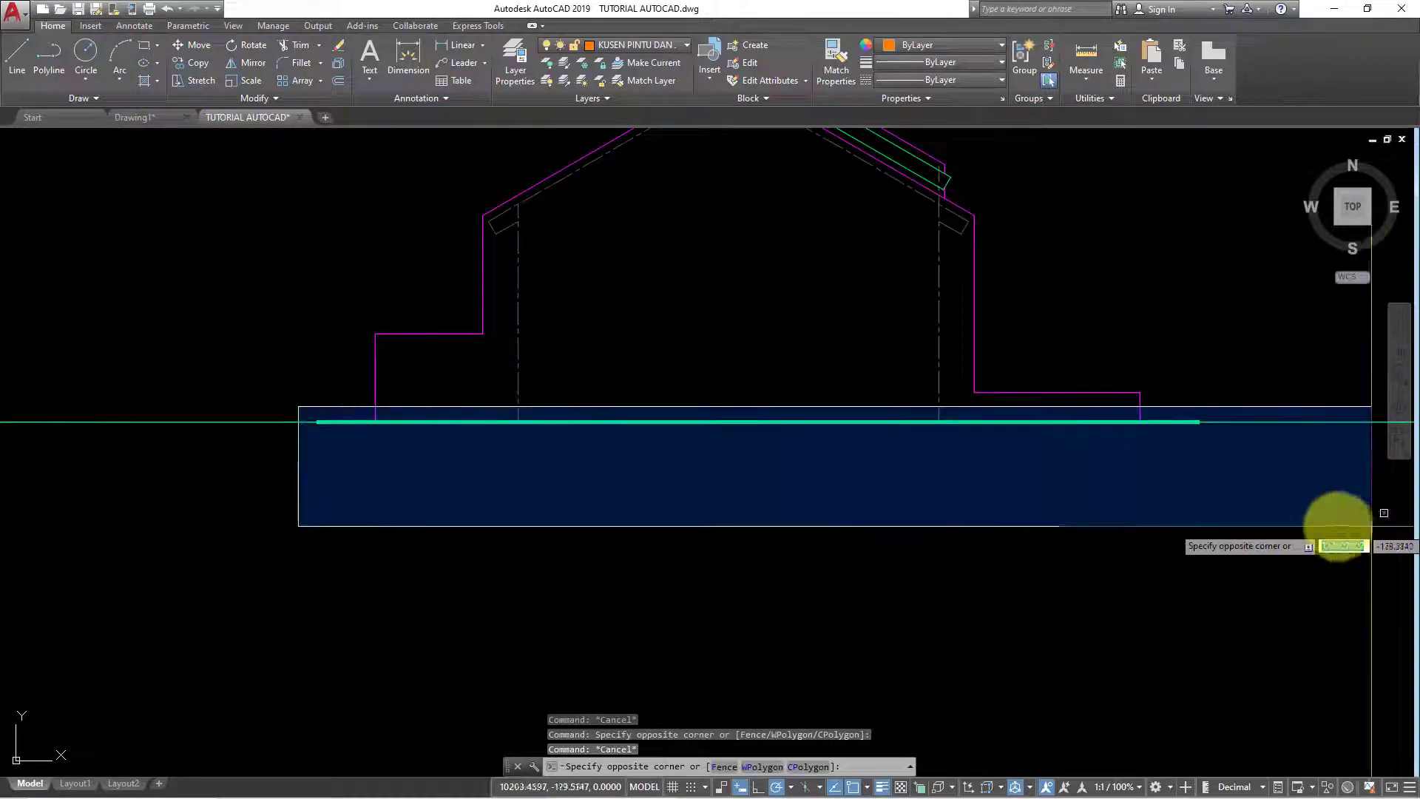
left_click(1369, 522)
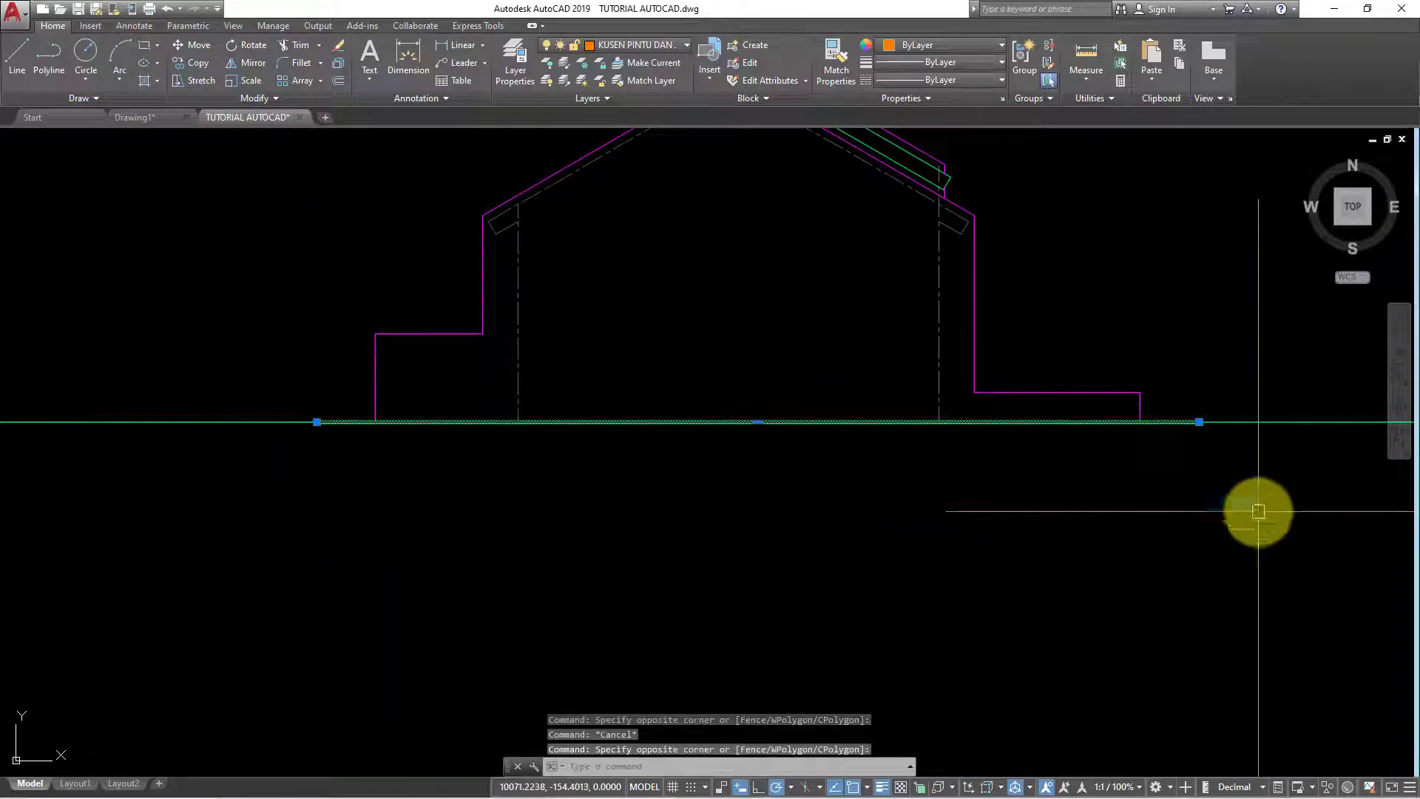
Copy the ground line to sit under the front elevation
left_click(195, 71)
scroll(412, 403, "down", 2)
left_click(127, 409)
scroll(489, 441, "down", 3)
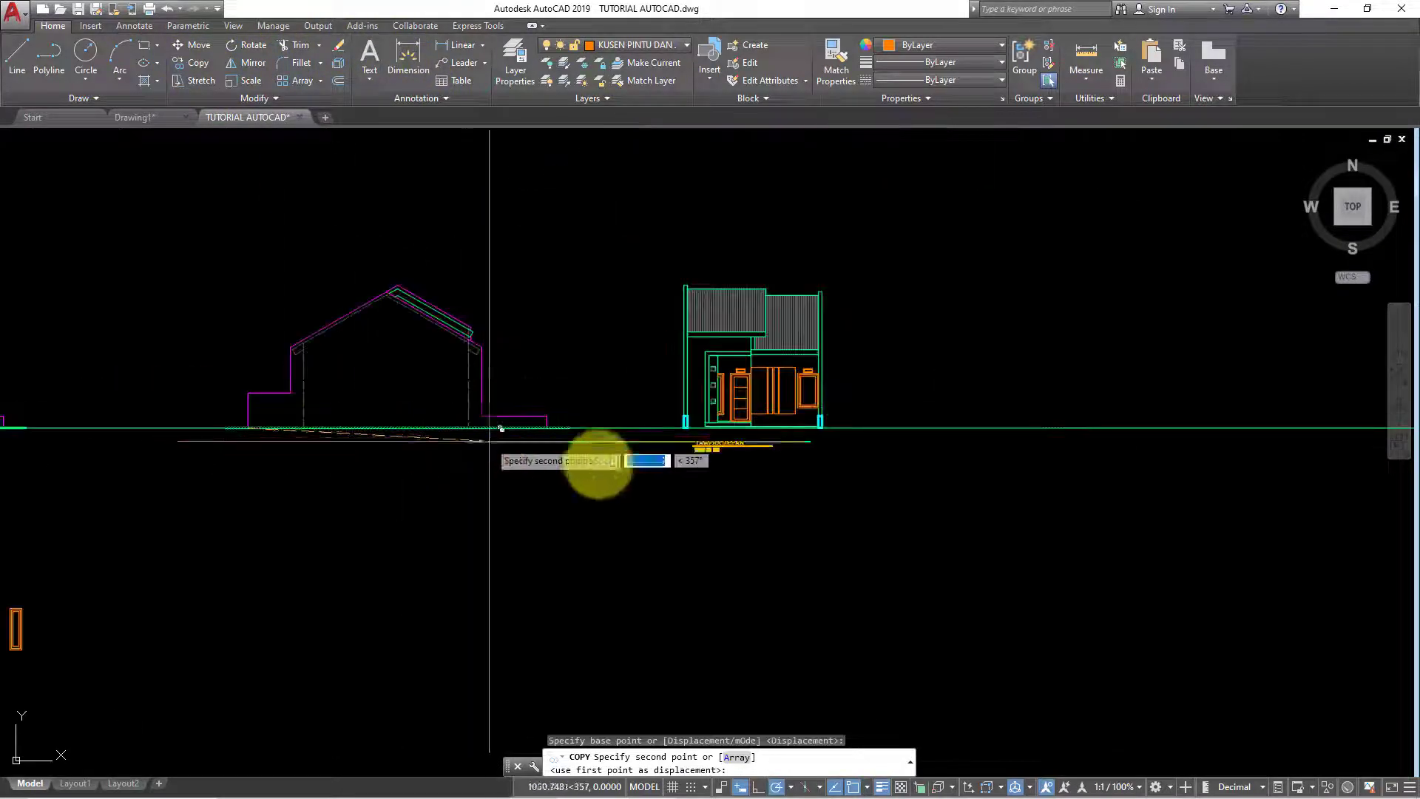
scroll(676, 409, "up", 3)
left_click(685, 394)
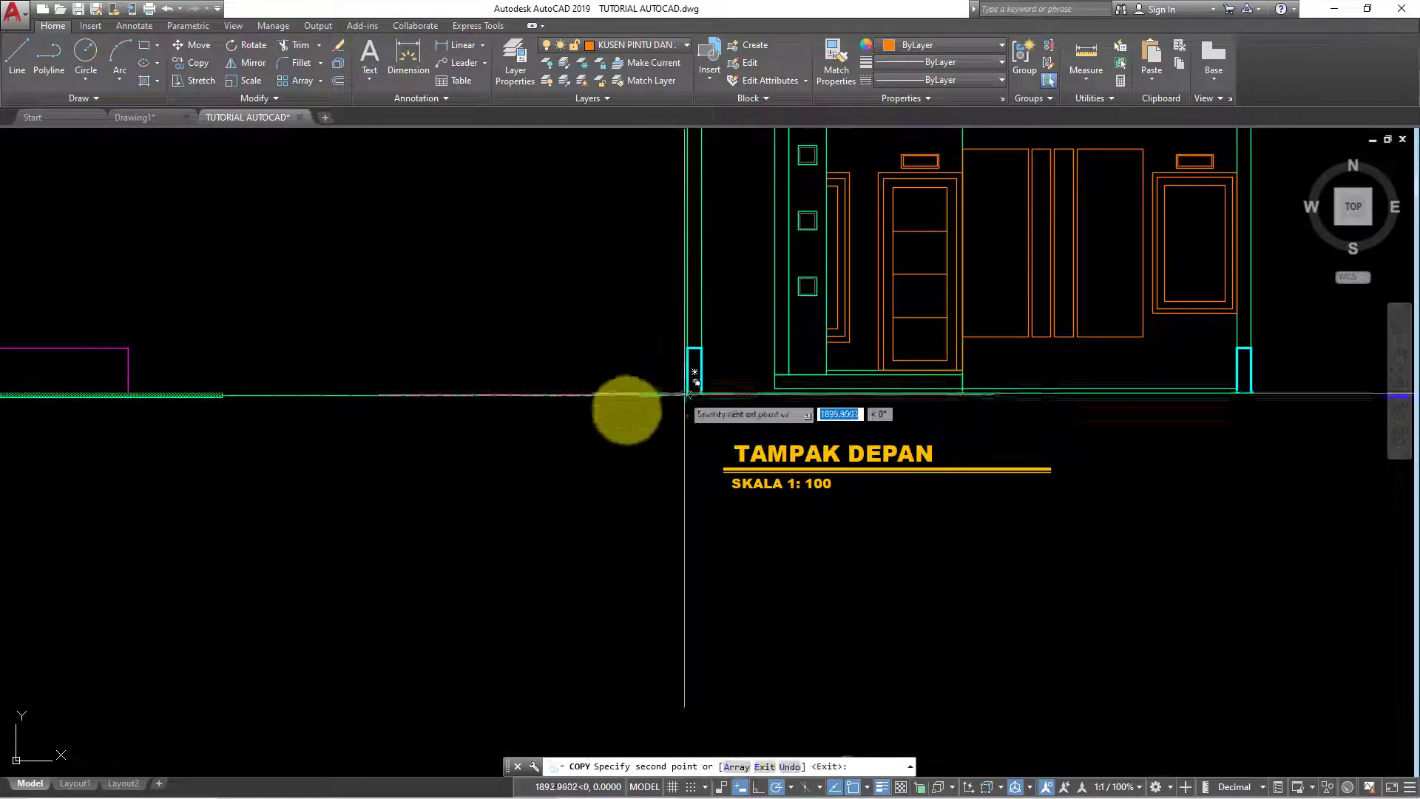
scroll(685, 395, "down", 2)
middle_click_drag(1328, 430, 973, 368)
key("Escape")
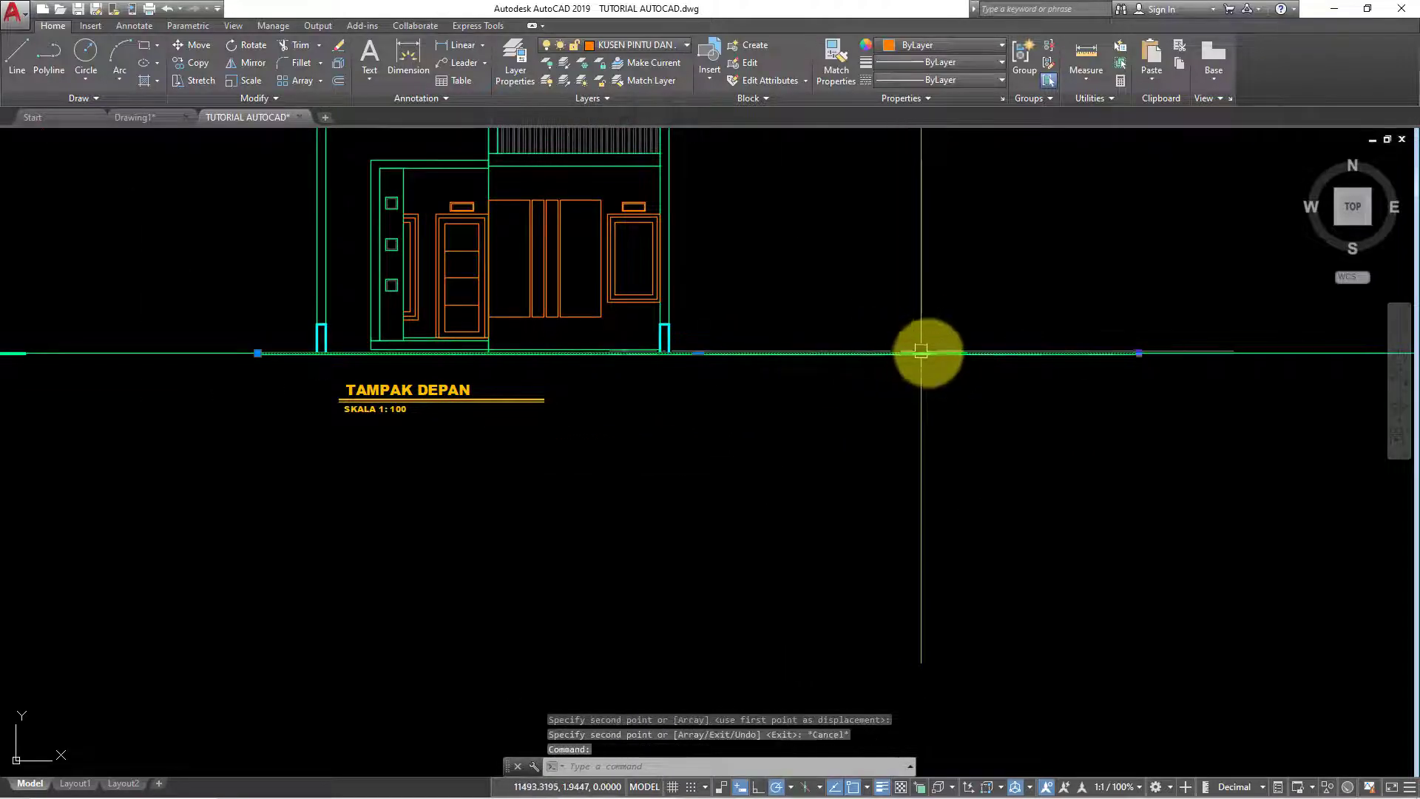
Stretch the copied line's right end 100 units further with Ortho on
left_click(1130, 354)
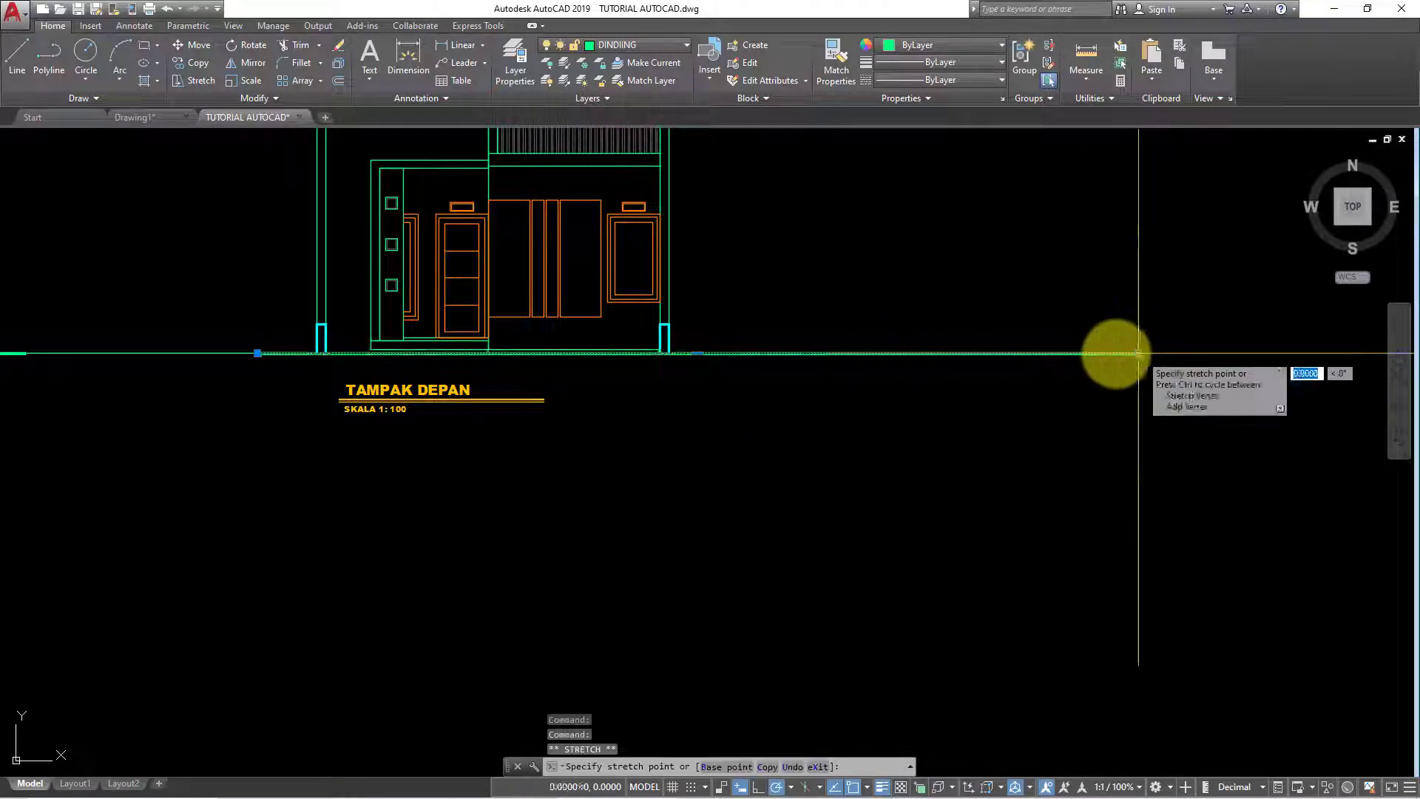
left_click(669, 354)
scroll(674, 369, "up", 2)
left_click(664, 343)
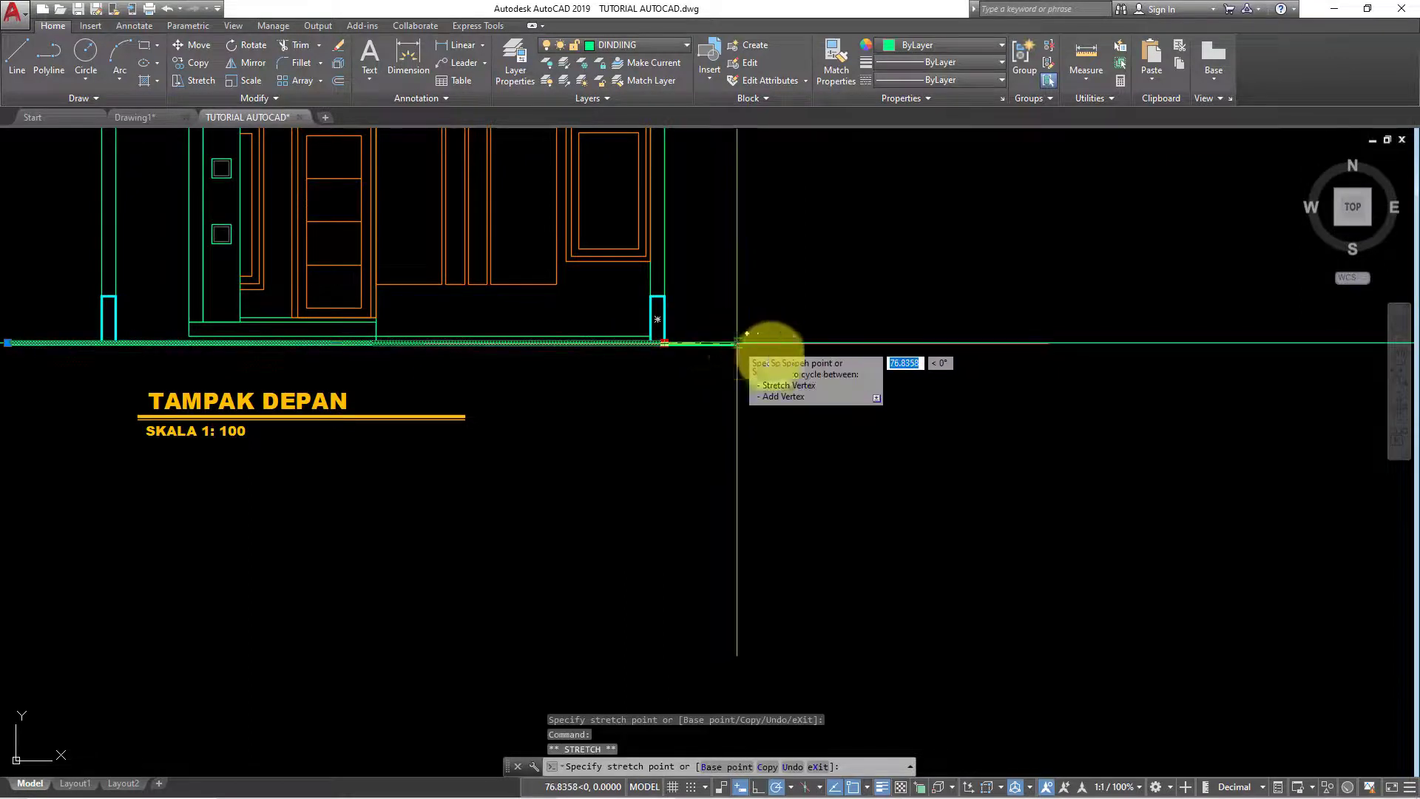
key("F8")
type("100")
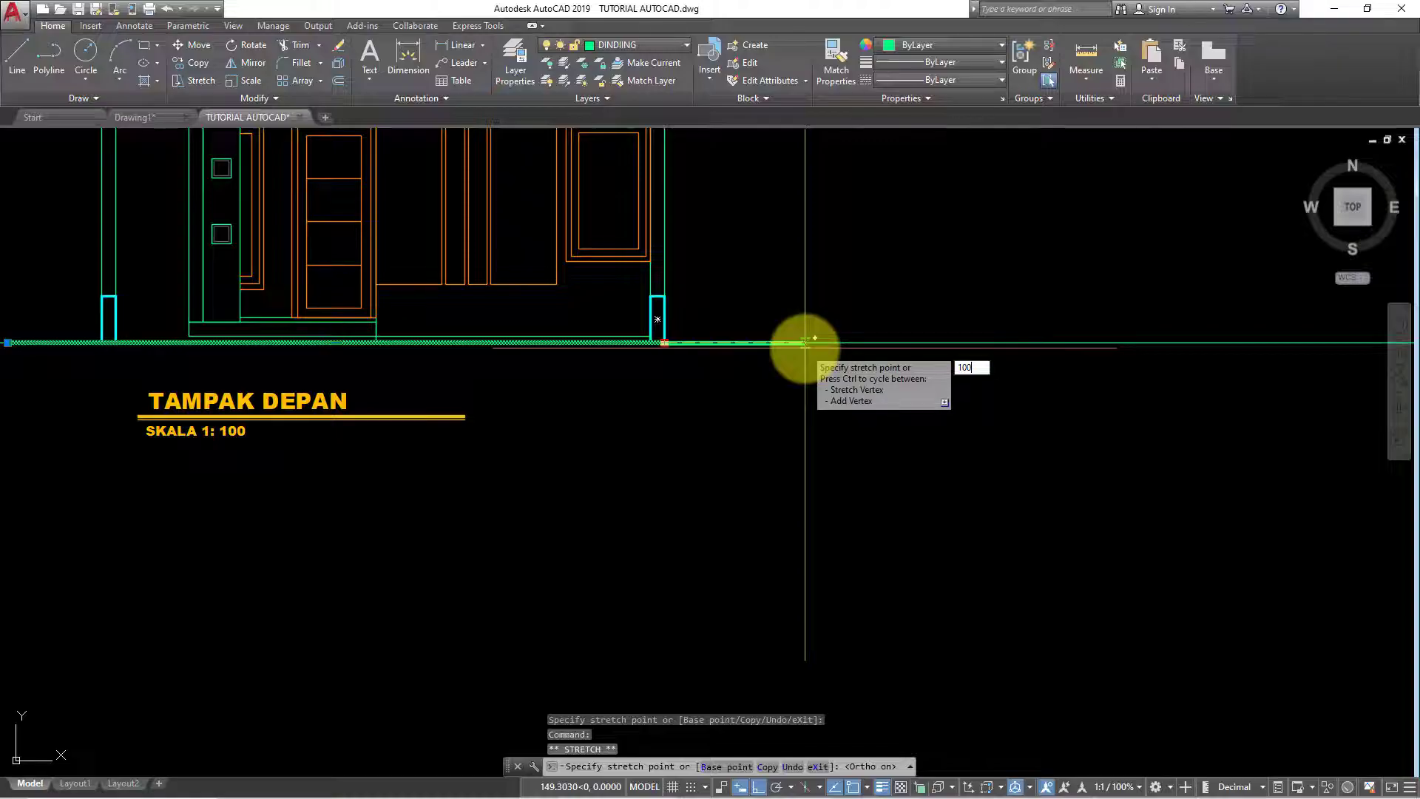
key("Return")
key("Escape")
key("Escape")
scroll(820, 419, "down", 6)
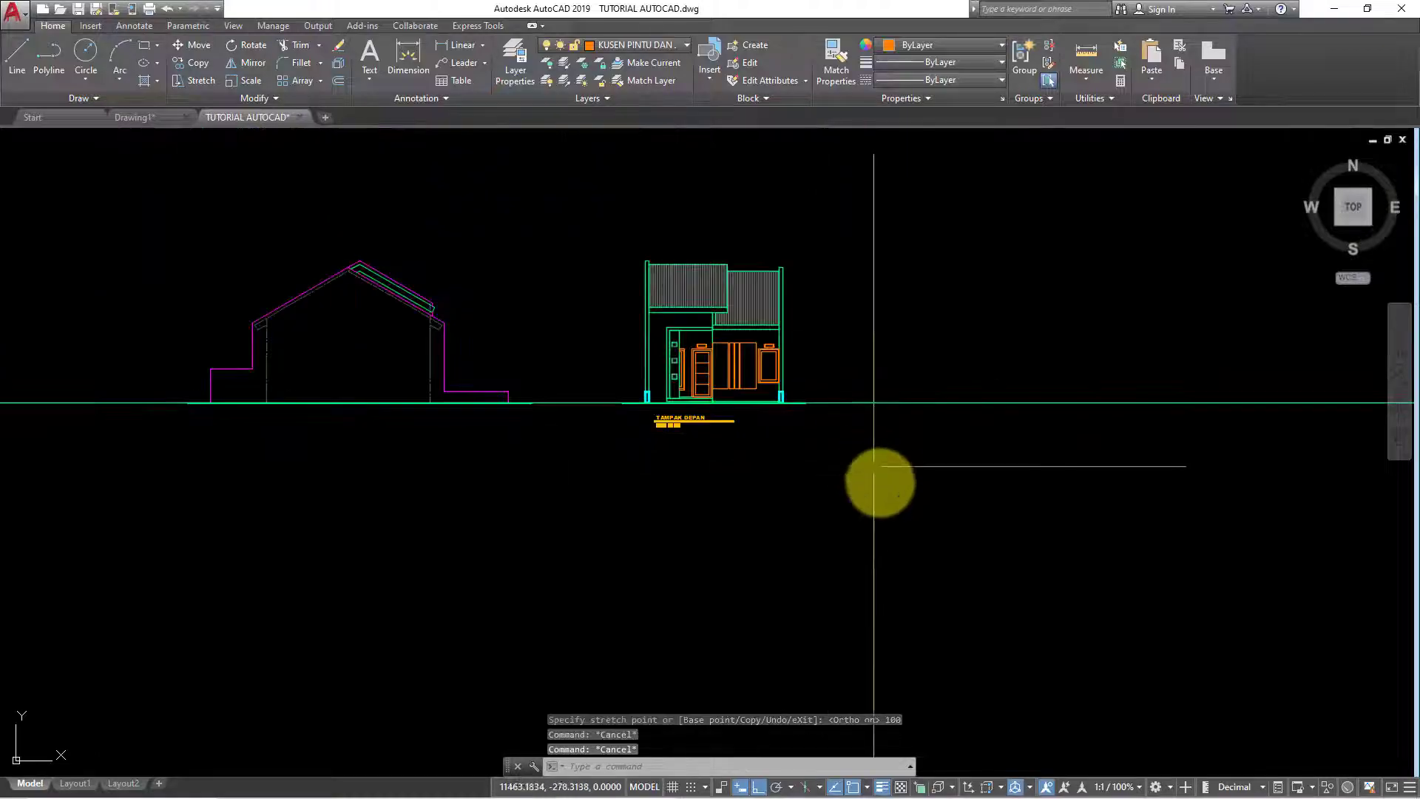
Start an erase, cancel it, and zoom in on the drawing
left_click(1125, 513)
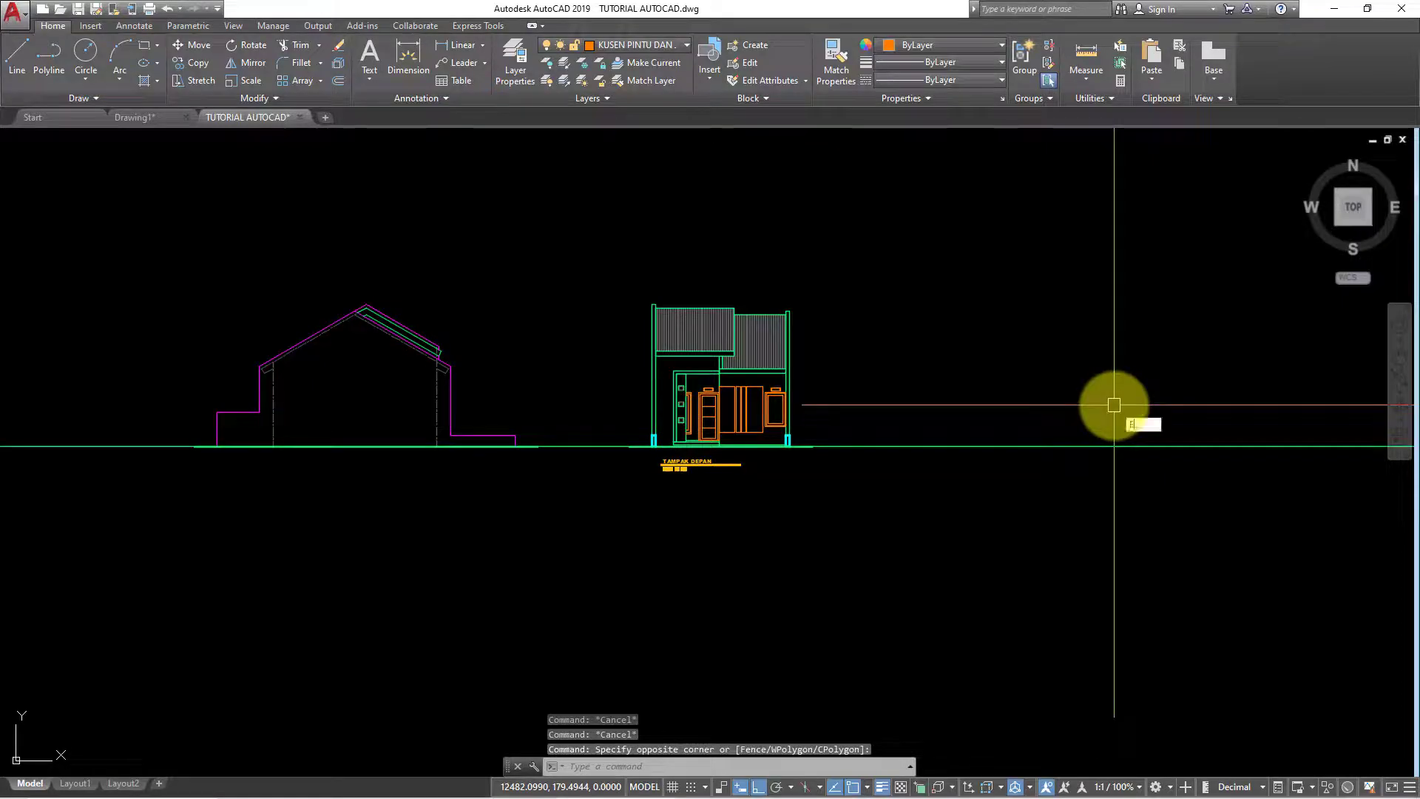
key("Return")
key("Escape")
scroll(806, 425, "up", 2)
scroll(669, 437, "up", 2)
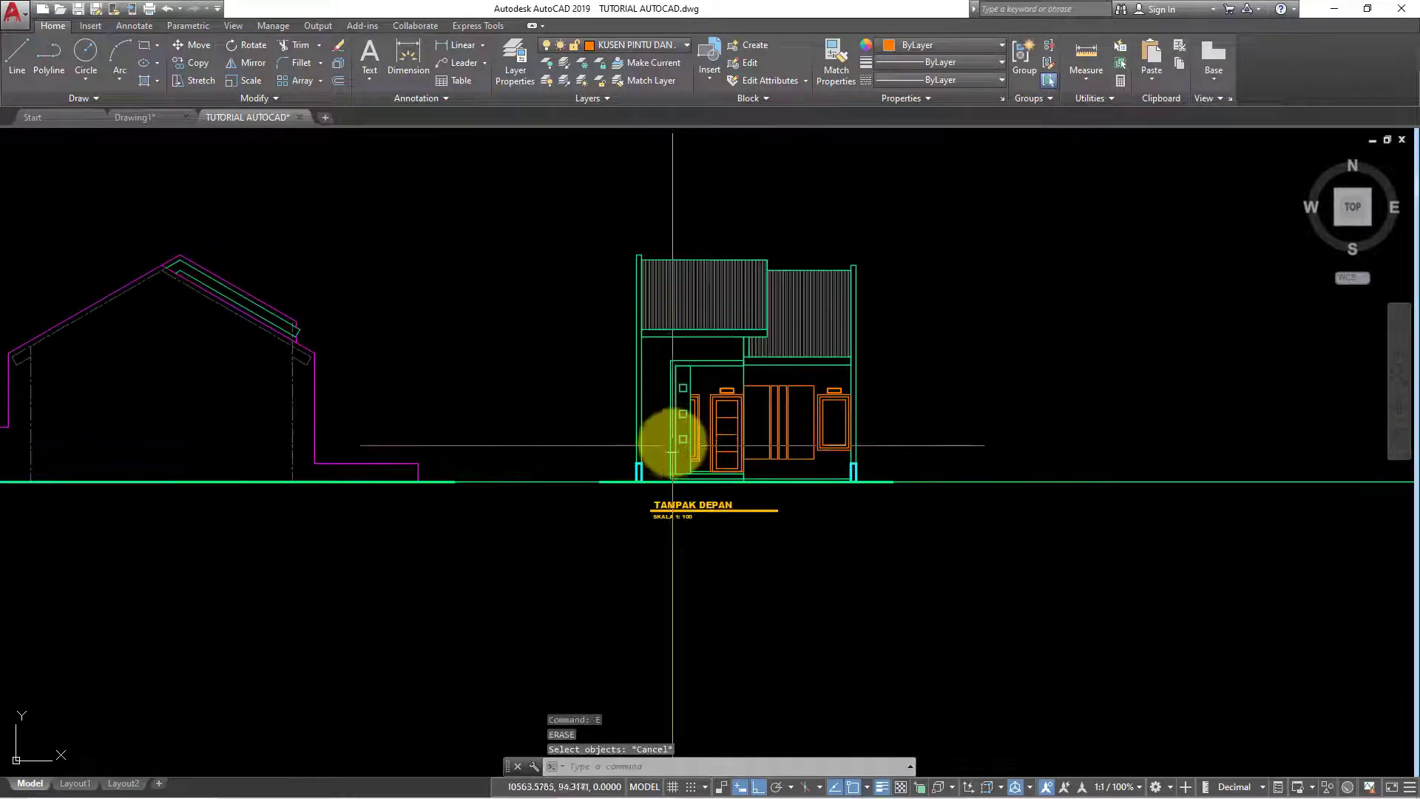
Use MATCHPROP to copy a magenta side-elevation line onto the front elevation's left and right column lines
type("ma")
key("Return")
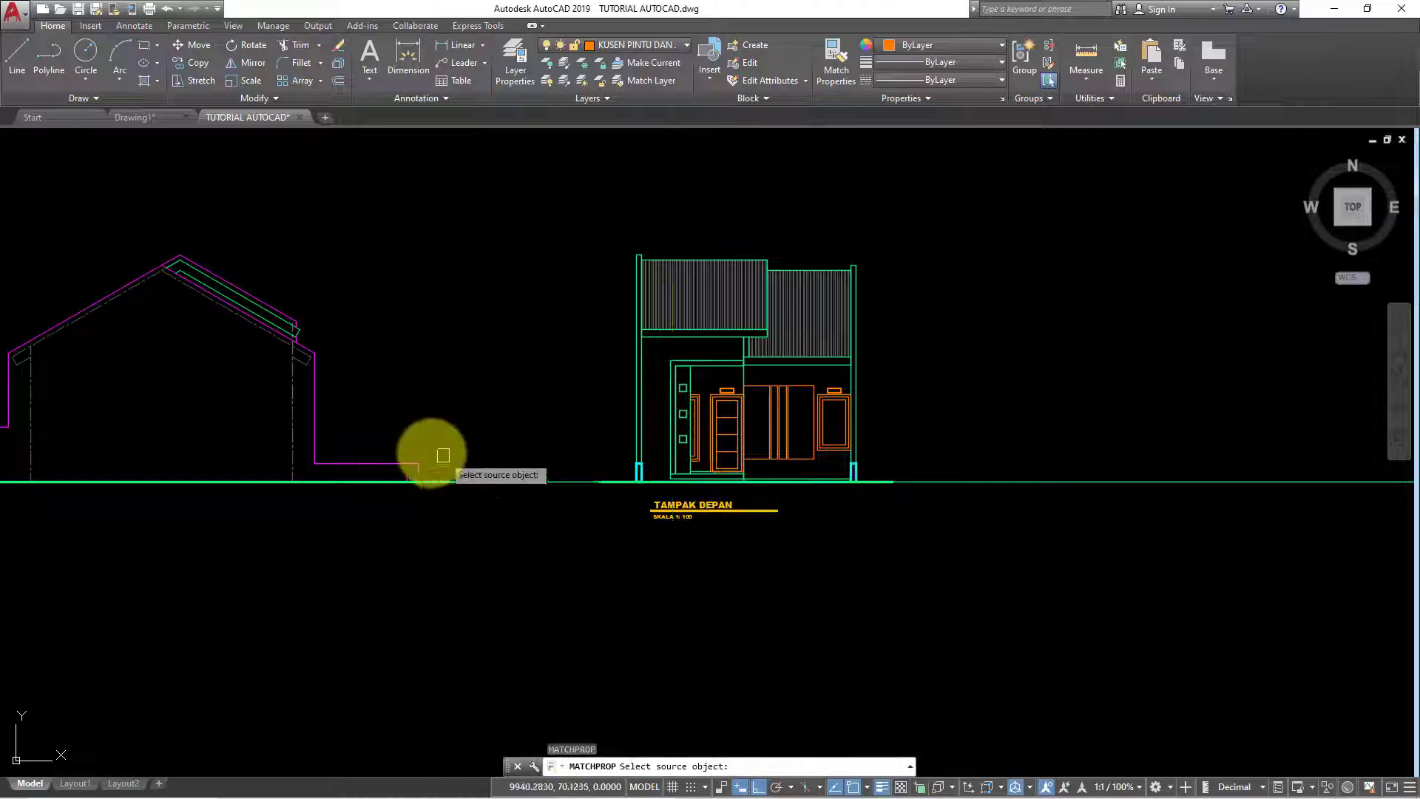
scroll(422, 458, "up", 1)
left_click(405, 470)
scroll(806, 481, "up", 3)
scroll(794, 485, "up", 2)
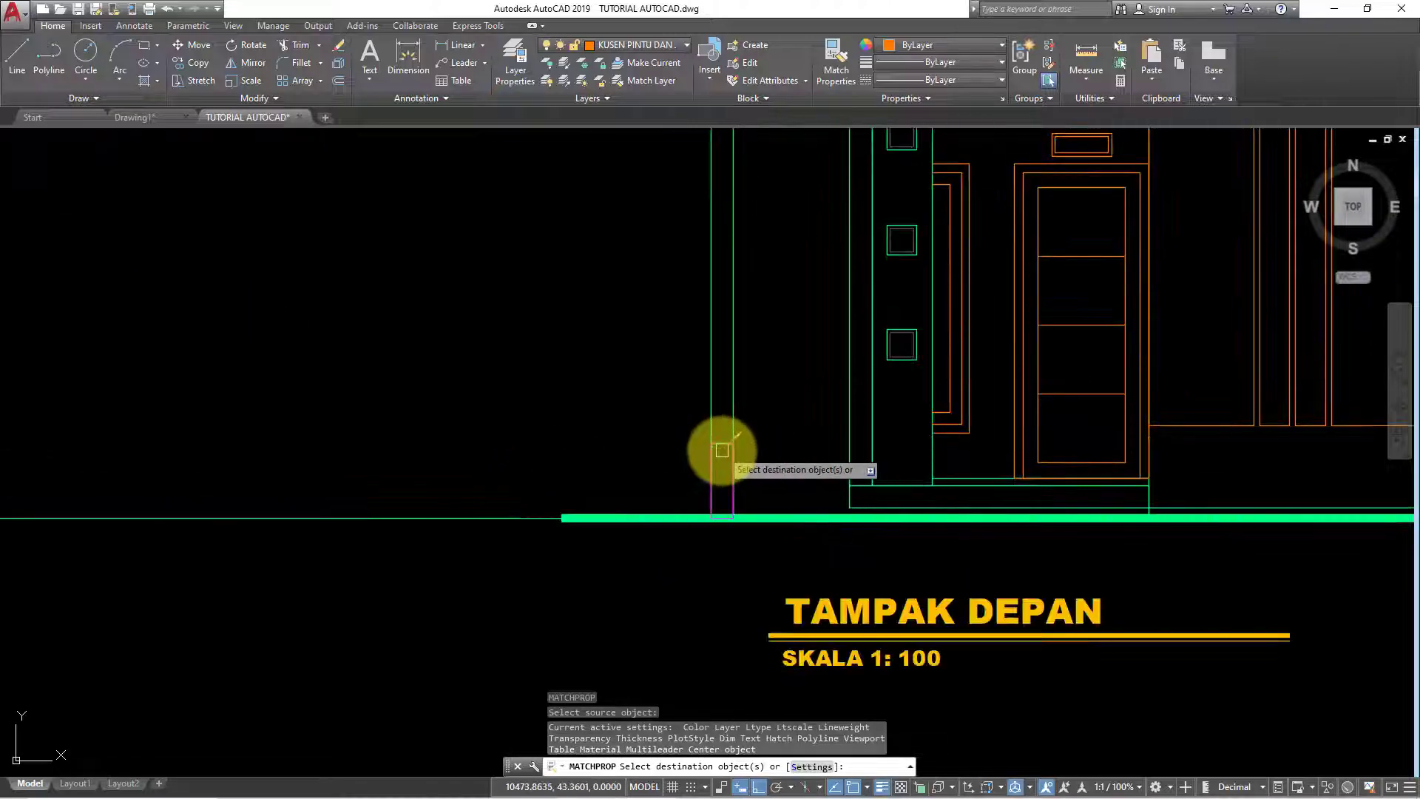
left_click(722, 449)
scroll(1064, 491, "down", 3)
scroll(962, 427, "up", 3)
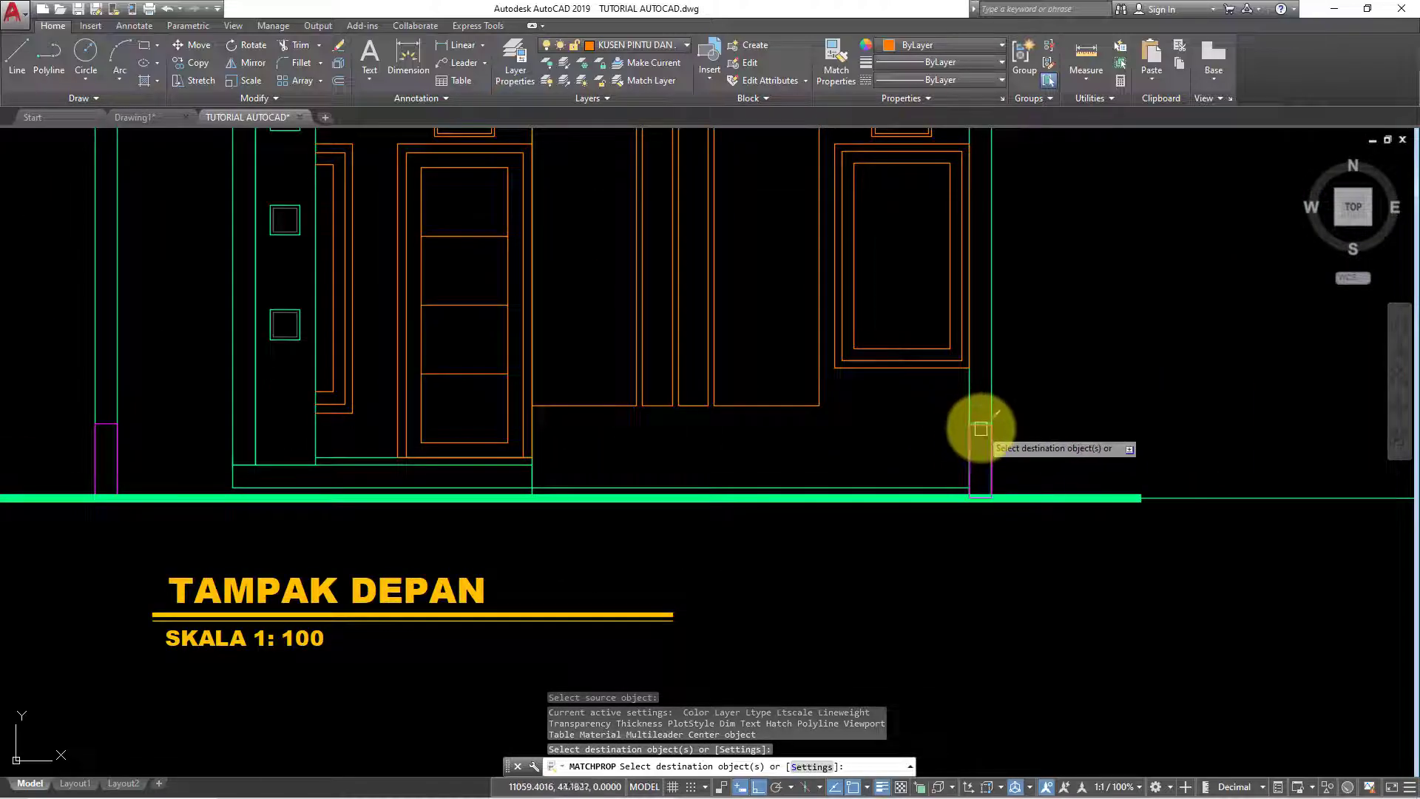
left_click(991, 391)
scroll(992, 388, "down", 4)
scroll(968, 529, "up", 2)
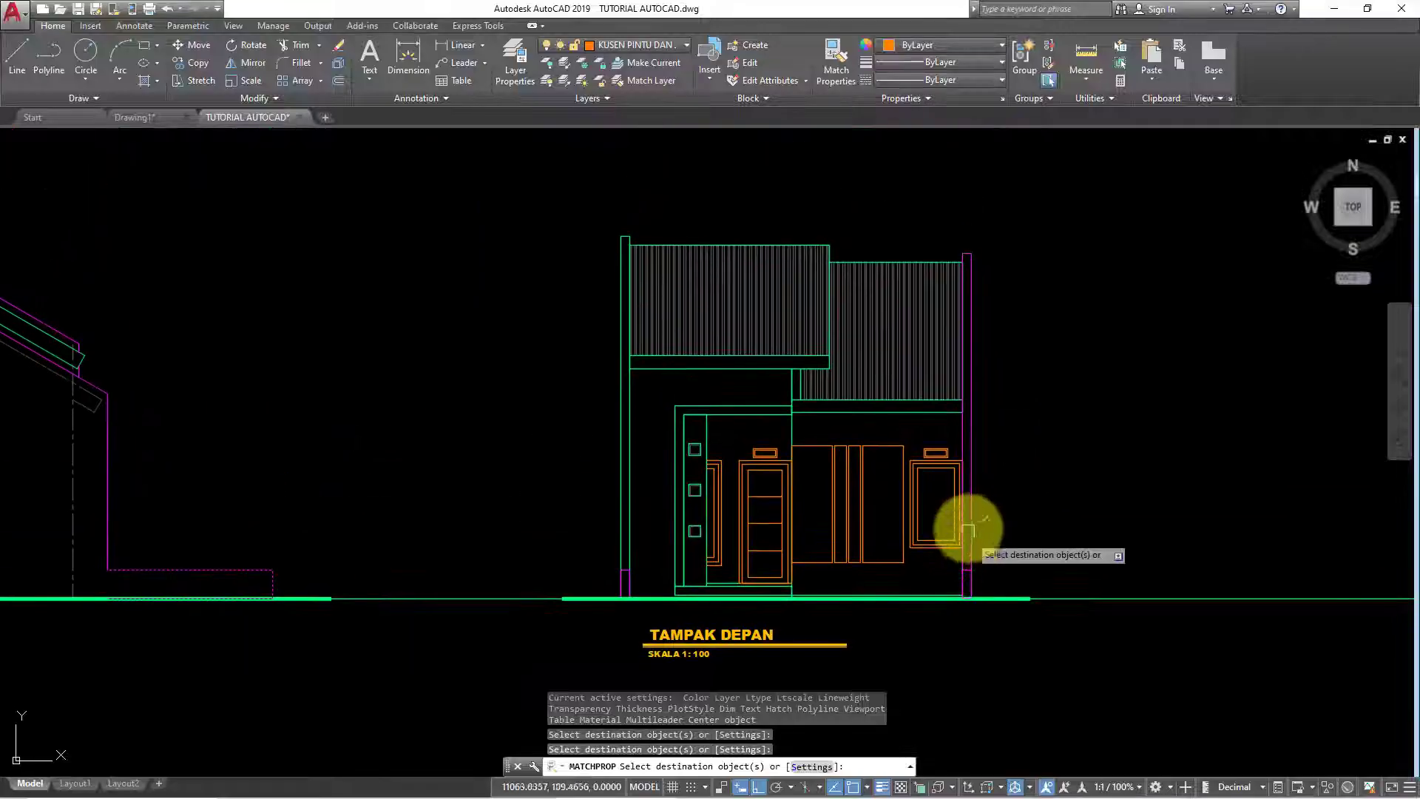
left_click(629, 298)
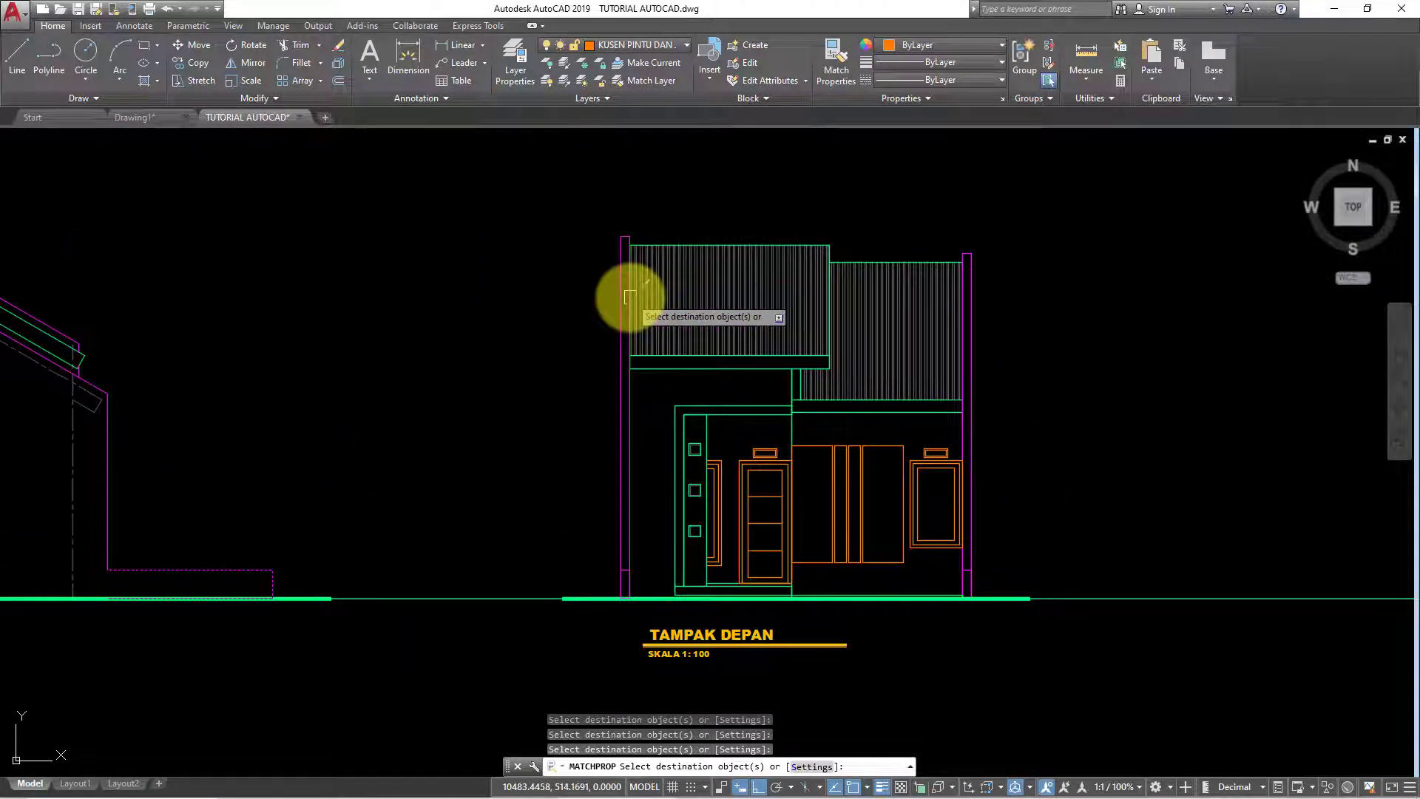
key("Escape")
Pan and zoom to center the front elevation in view
scroll(1074, 333, "down", 4)
mouse_move(1074, 333)
middle_mouse_down()
mouse_move(1080, 320)
mouse_move(1101, 347)
middle_mouse_up()
scroll(1100, 333, "up", 2)
mouse_move(1057, 398)
middle_mouse_down()
mouse_move(1020, 412)
mouse_move(1002, 458)
middle_mouse_up()
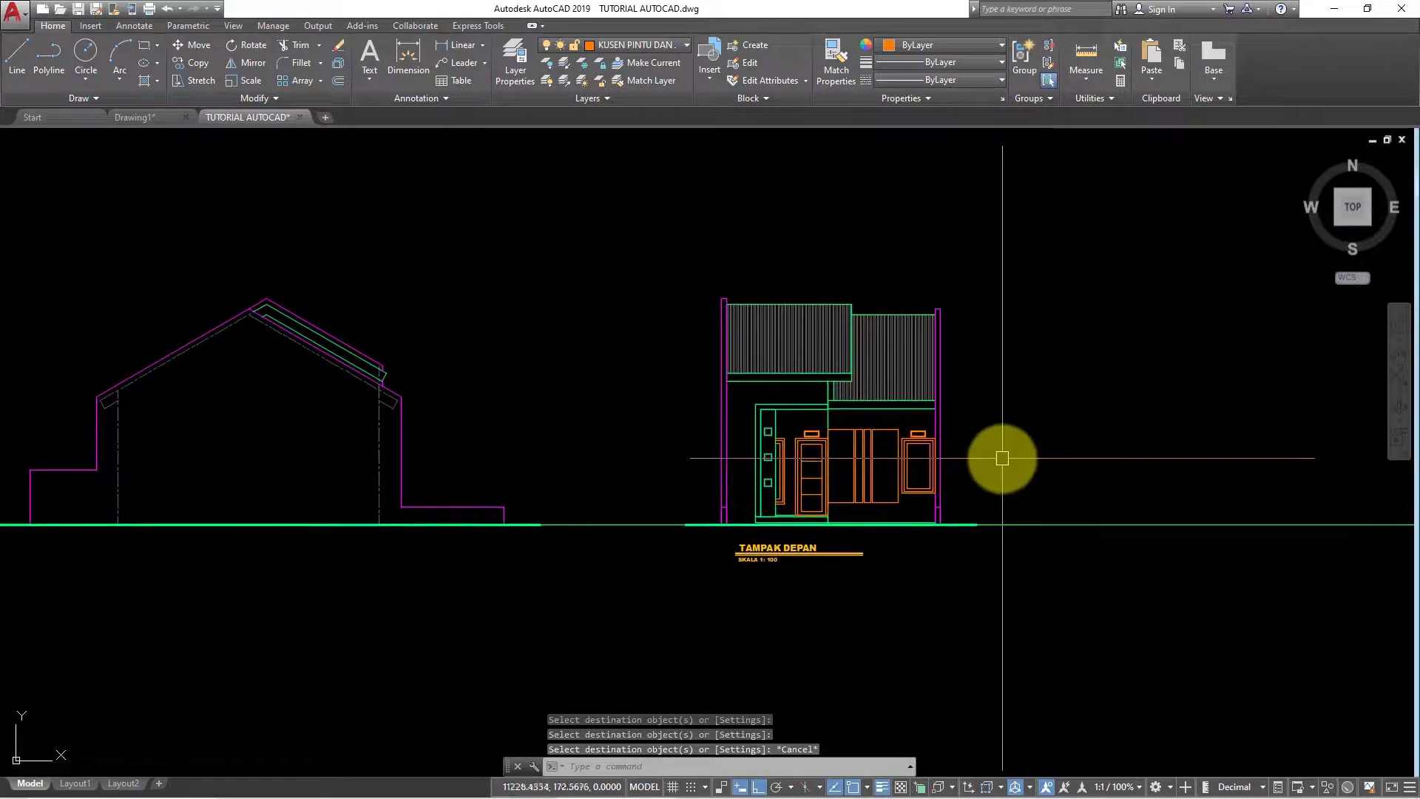
scroll(1002, 458, "down", 3)
scroll(1030, 469, "up", 1)
scroll(1036, 459, "up", 4)
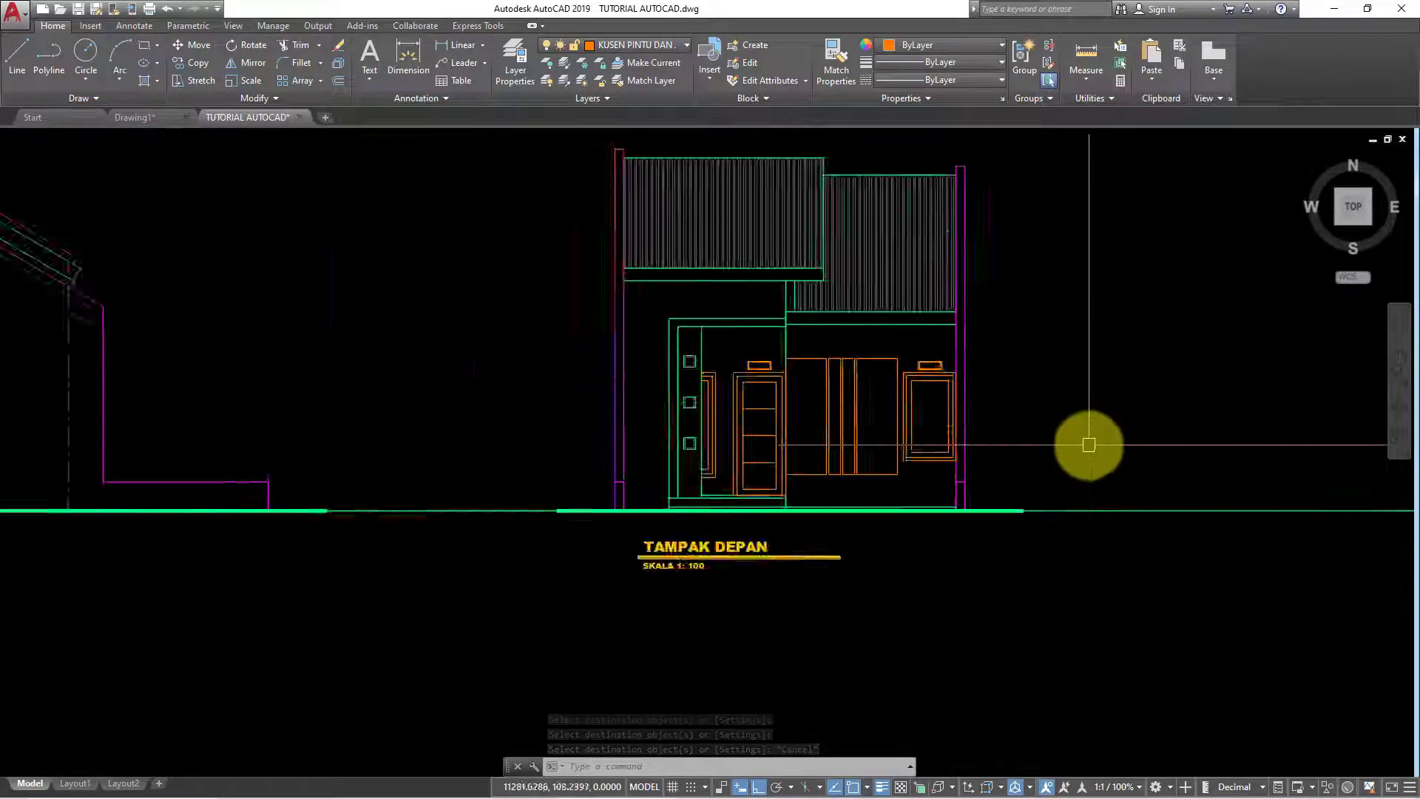
scroll(1087, 444, "up", 2)
scroll(1074, 521, "down", 1)
scroll(984, 539, "down", 1)
middle_click_drag(976, 523, 902, 478)
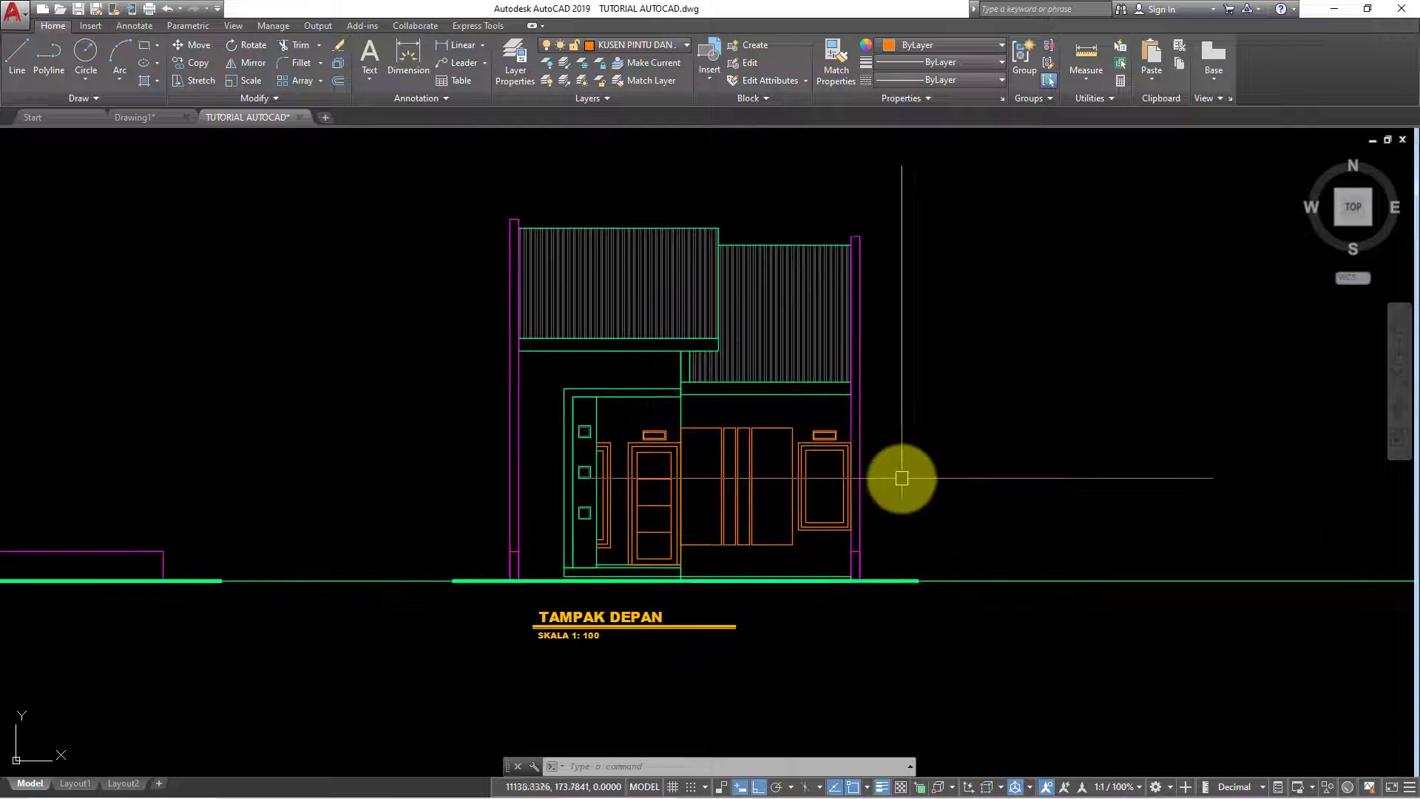